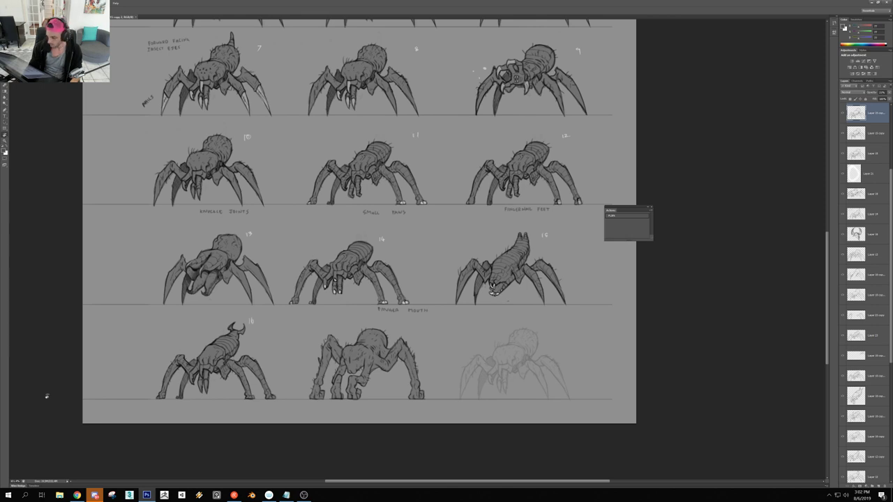
Create a new layer above the faded spider guide and ready the Brush tool with the default black and white colours
{"action": "mouse_move", "coordinate": [344, 357]}
{"action": "left_mouse_down"}
{"action": "mouse_move", "coordinate": [285, 347]}
{"action": "mouse_move", "coordinate": [348, 347]}
{"action": "left_mouse_up"}
{"action": "key", "text": "ctrl+shift+alt+n"}
{"action": "key", "text": "b"}
{"action": "key", "text": "d"}
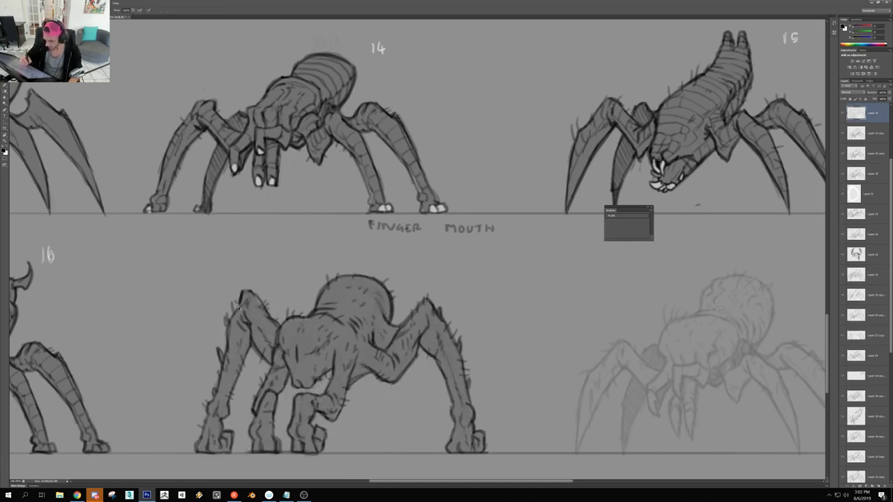
Clean the leftover guide sketch from behind the hairy crouching spider on the faded guide layer, using another brush preset
{"action": "left_click", "coordinate": [874, 133]}
{"action": "right_click", "coordinate": [278, 280]}
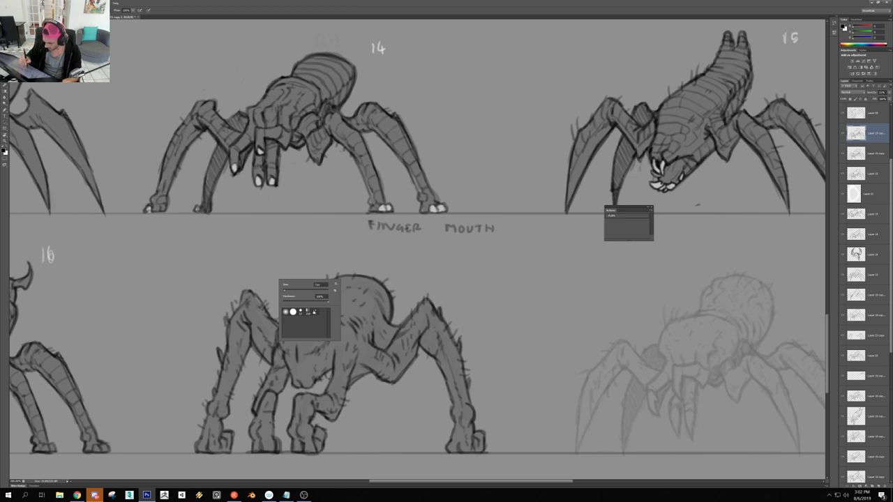
{"action": "double_click", "coordinate": [313, 313]}
{"action": "right_click", "coordinate": [303, 282]}
{"action": "double_click", "coordinate": [323, 318]}
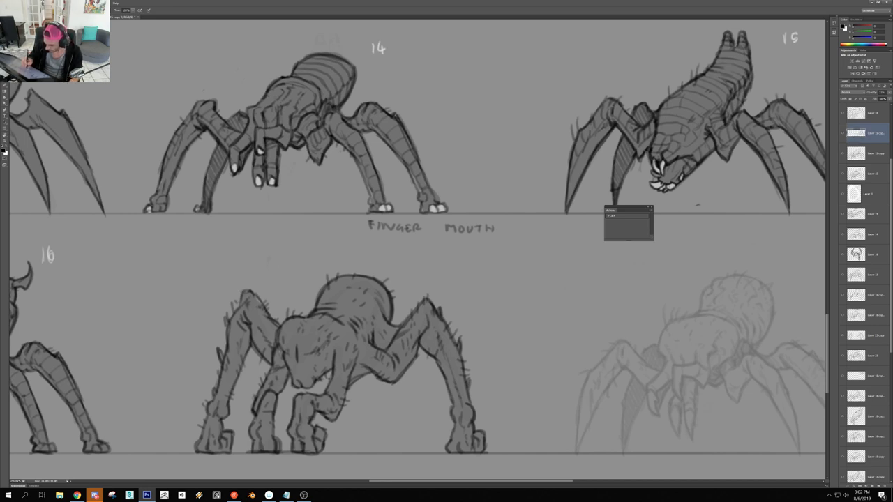
Return to the hairy spider's line layer and touch up its raised front leg and head with brush strokes
{"action": "left_click", "coordinate": [245, 307], "text": "ctrl"}
{"action": "mouse_move", "coordinate": [242, 291]}
{"action": "left_mouse_down"}
{"action": "mouse_move", "coordinate": [239, 309]}
{"action": "mouse_move", "coordinate": [254, 290]}
{"action": "mouse_move", "coordinate": [260, 301]}
{"action": "left_mouse_up"}
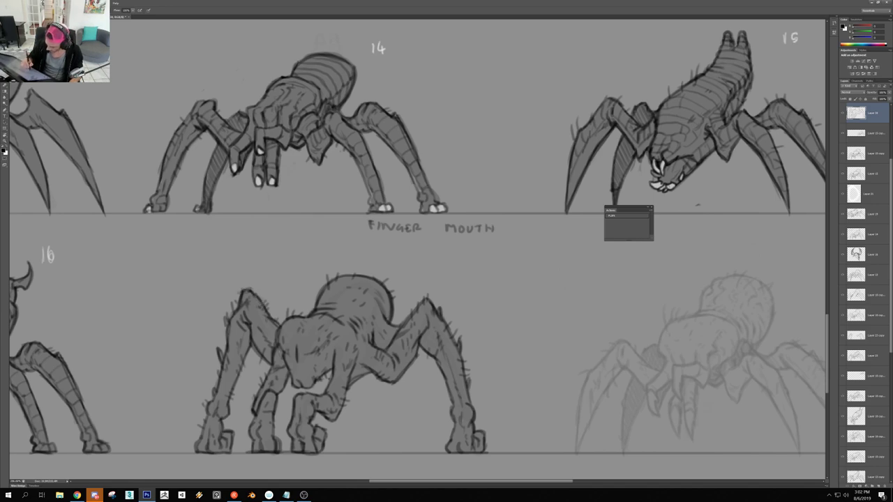
{"action": "left_click_drag", "start_coordinate": [313, 329], "coordinate": [349, 303]}
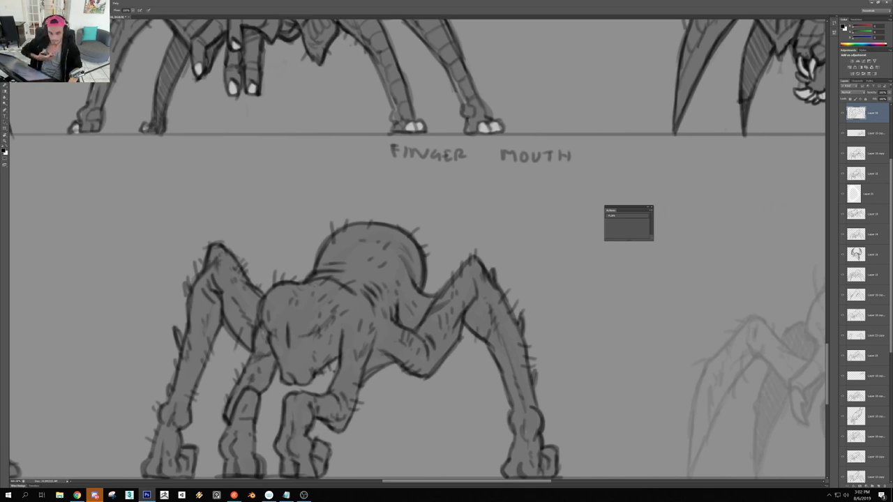
{"action": "scroll", "coordinate": [417, 280], "scroll_direction": "down", "scroll_amount": 4}
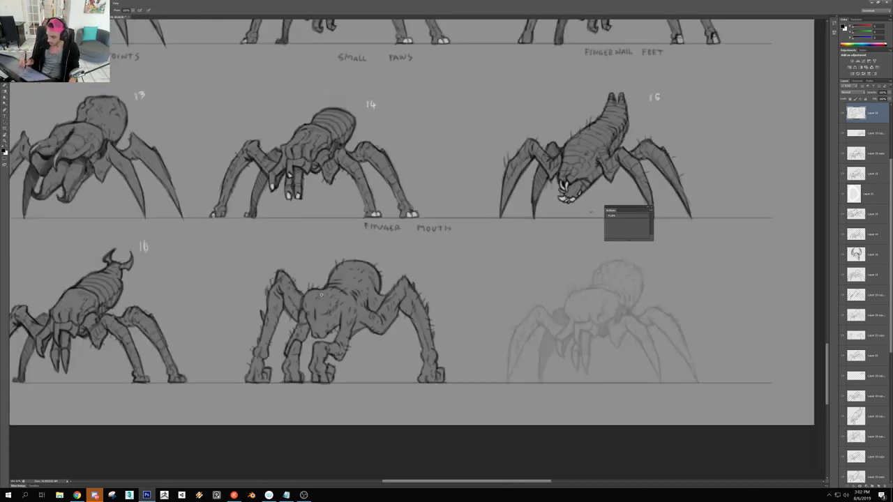
{"action": "scroll", "coordinate": [418, 281], "scroll_direction": "up", "scroll_amount": 2}
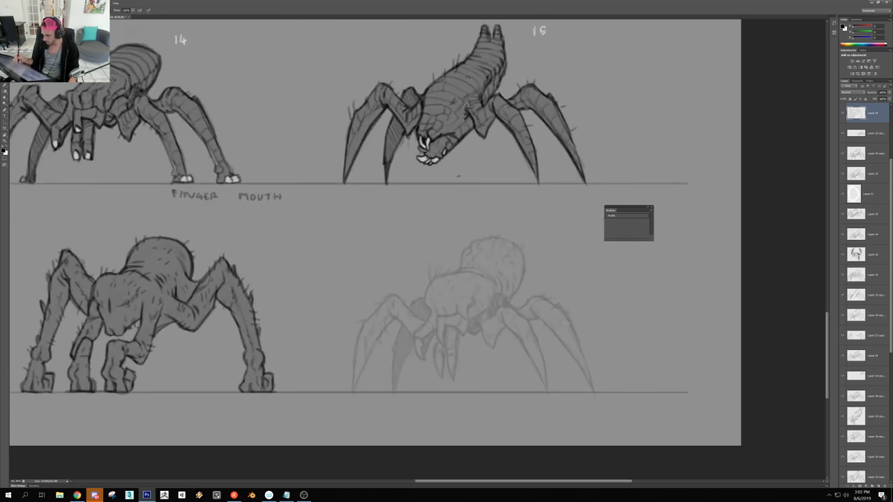
{"action": "mouse_move", "coordinate": [445, 313]}
{"action": "left_mouse_down"}
{"action": "mouse_move", "coordinate": [372, 314]}
{"action": "mouse_move", "coordinate": [378, 334]}
{"action": "left_mouse_up"}
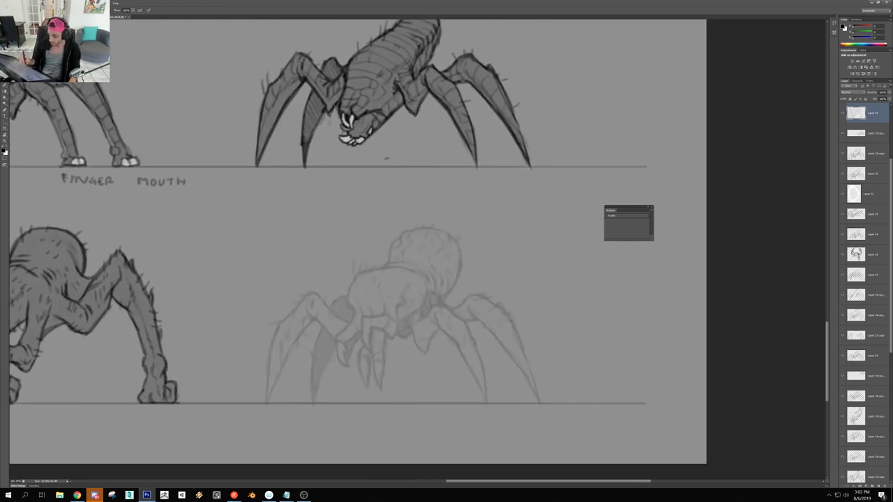
{"action": "scroll", "coordinate": [404, 329], "scroll_direction": "down", "scroll_amount": 4}
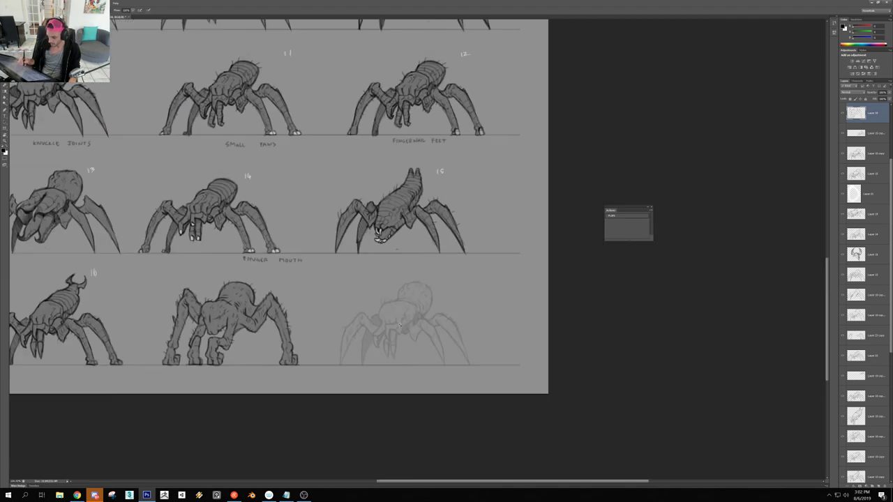
{"action": "scroll", "coordinate": [404, 329], "scroll_direction": "up", "scroll_amount": 1}
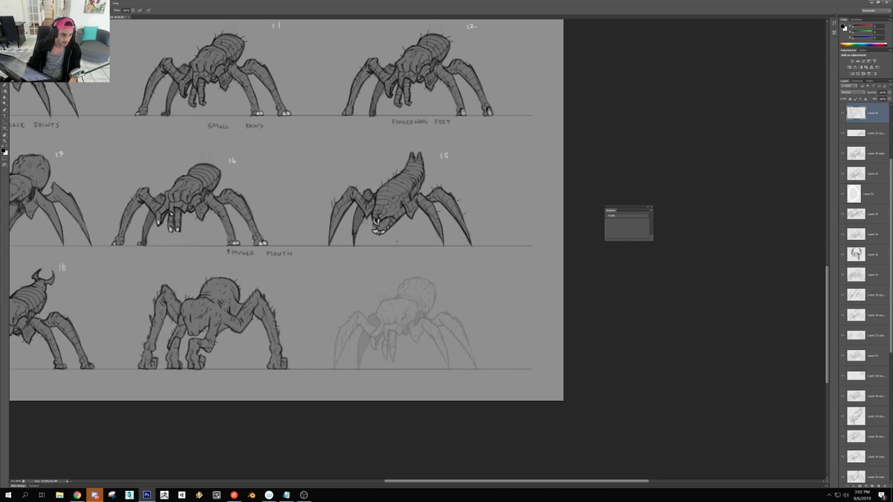
Switch to the floating reference board beside the canvas and delete the white line-art creature image from it
{"action": "key", "text": "alt+Tab"}
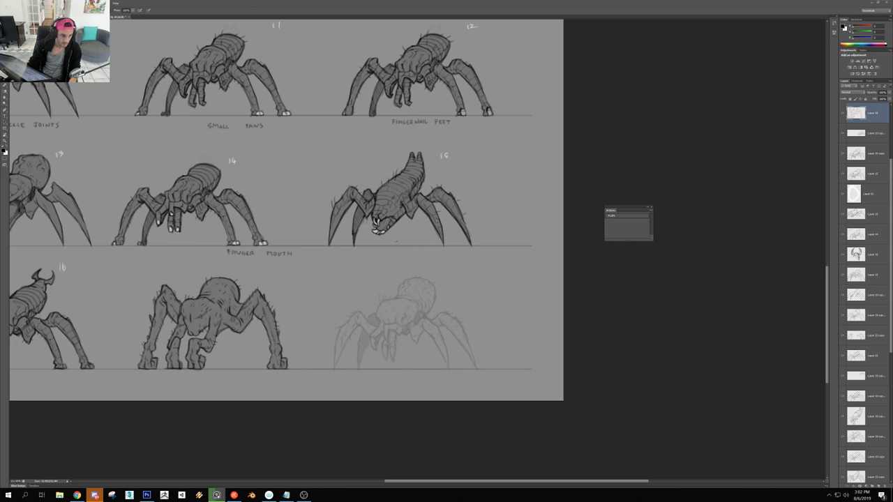
{"action": "left_click_drag", "start_coordinate": [3, 500], "coordinate": [600, 325]}
{"action": "scroll", "coordinate": [567, 302], "scroll_direction": "down", "scroll_amount": 6}
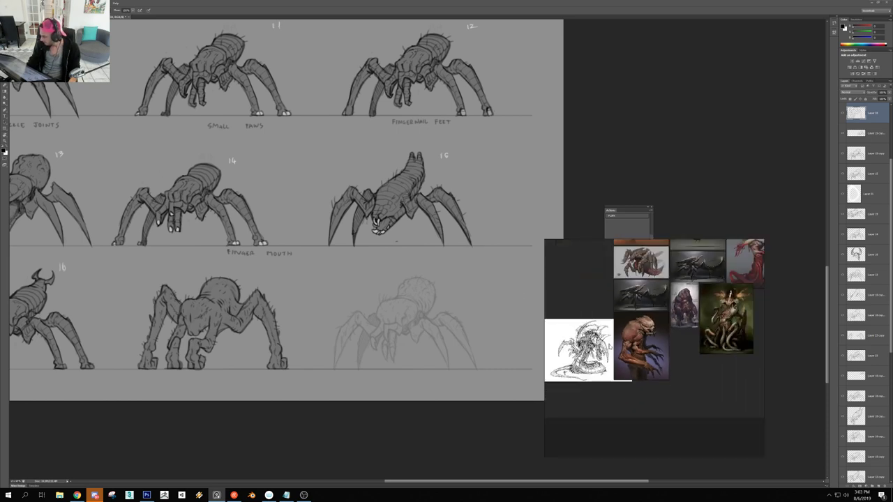
{"action": "left_click", "coordinate": [660, 321]}
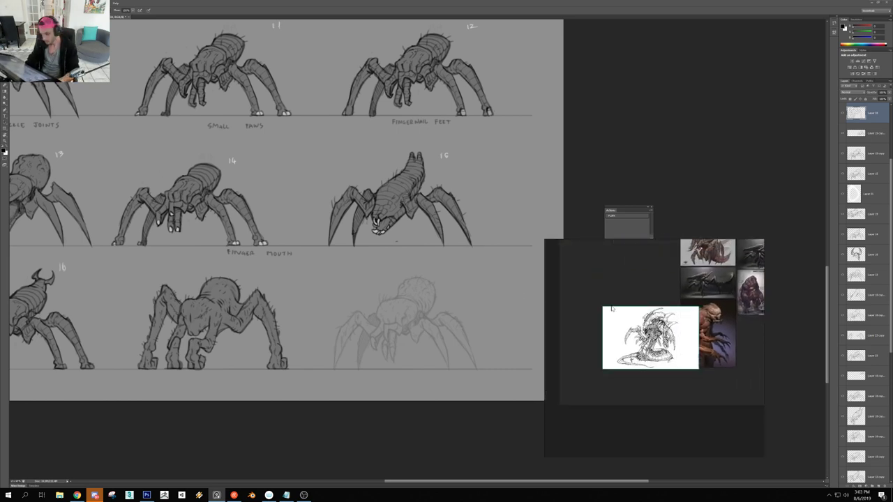
{"action": "key", "text": "Delete"}
Examine the creature references on the board, ending on an enlarged view of the pale hunched creature with red claws
{"action": "left_click_drag", "start_coordinate": [661, 321], "coordinate": [510, 346]}
{"action": "scroll", "coordinate": [599, 328], "scroll_direction": "up", "scroll_amount": 5}
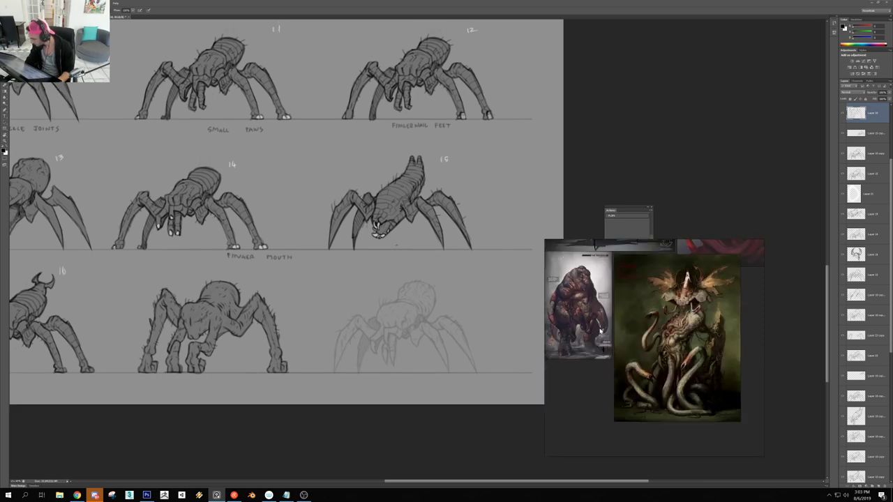
{"action": "scroll", "coordinate": [680, 338], "scroll_direction": "up", "scroll_amount": 1}
{"action": "left_click_drag", "start_coordinate": [680, 340], "coordinate": [729, 365]}
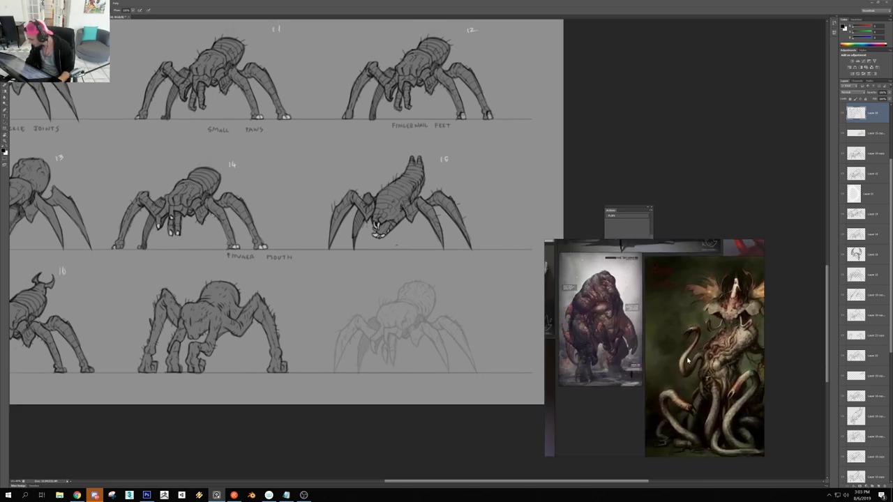
{"action": "left_click_drag", "start_coordinate": [639, 366], "coordinate": [791, 427]}
{"action": "left_click_drag", "start_coordinate": [685, 320], "coordinate": [363, 420]}
{"action": "scroll", "coordinate": [653, 326], "scroll_direction": "up", "scroll_amount": 3}
{"action": "left_click_drag", "start_coordinate": [659, 342], "coordinate": [684, 387]}
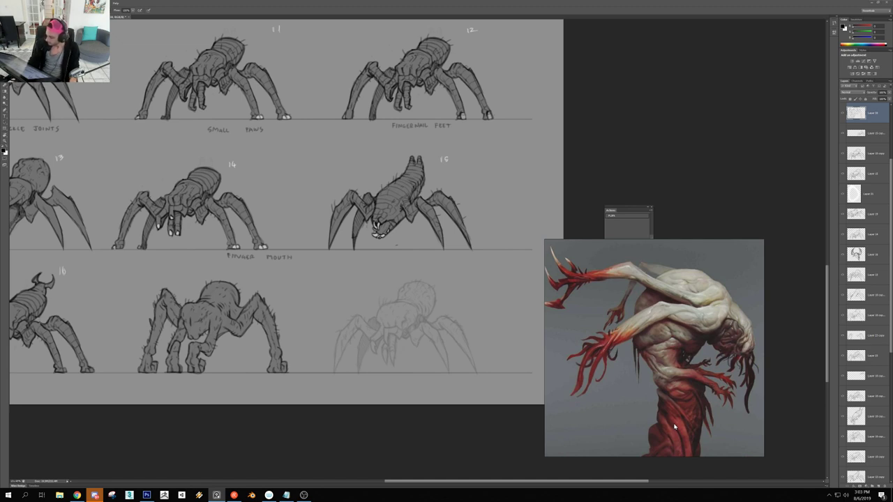
Back in Photoshop, sketch a rounded face with a brow curve and chin line over the faded spider's head
{"action": "left_click", "coordinate": [422, 335]}
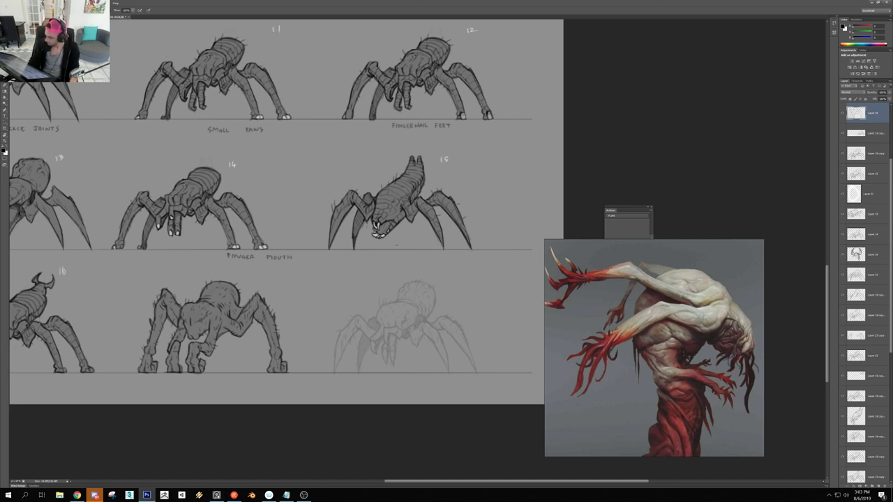
{"action": "scroll", "coordinate": [396, 334], "scroll_direction": "up", "scroll_amount": 3}
{"action": "left_click_drag", "start_coordinate": [396, 334], "coordinate": [370, 343]}
{"action": "scroll", "coordinate": [370, 344], "scroll_direction": "up", "scroll_amount": 3}
{"action": "scroll", "coordinate": [370, 348], "scroll_direction": "up", "scroll_amount": 2}
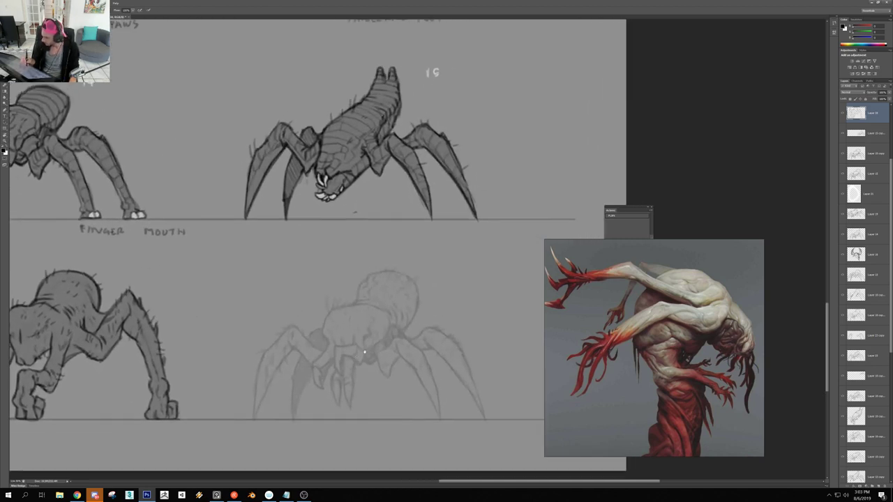
{"action": "left_click_drag", "start_coordinate": [348, 313], "coordinate": [324, 365]}
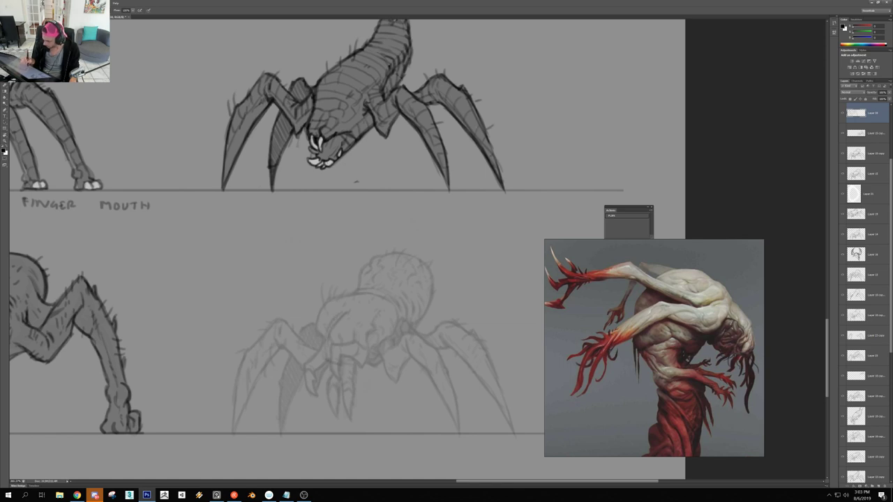
{"action": "mouse_move", "coordinate": [377, 348]}
{"action": "left_mouse_down"}
{"action": "mouse_move", "coordinate": [369, 361]}
{"action": "mouse_move", "coordinate": [351, 360]}
{"action": "left_mouse_up"}
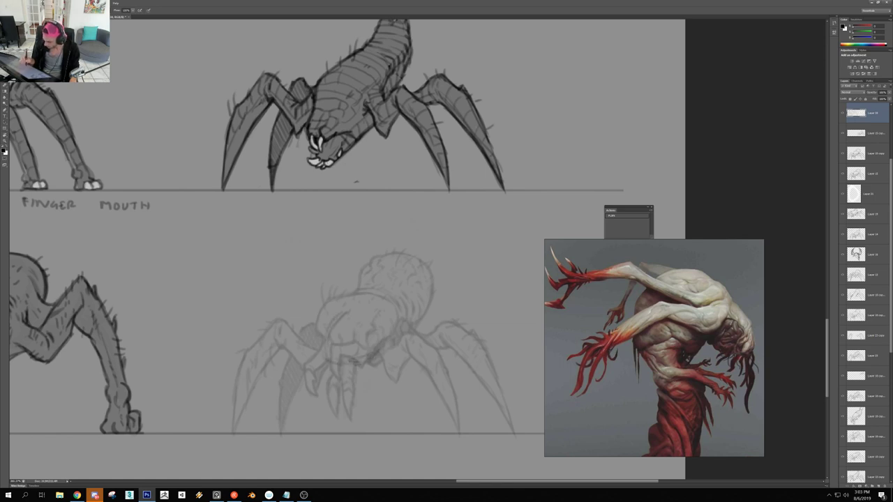
{"action": "left_click_drag", "start_coordinate": [380, 318], "coordinate": [341, 324]}
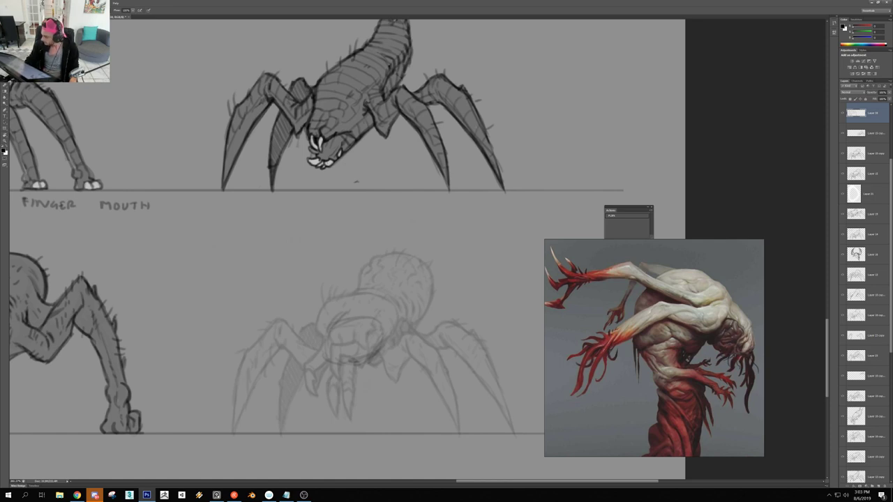
Darken the rounded head outline and sketch curves linking the head to the abdomen, with more of the references in view
{"action": "scroll", "coordinate": [638, 344], "scroll_direction": "down", "scroll_amount": 3}
{"action": "scroll", "coordinate": [668, 336], "scroll_direction": "up", "scroll_amount": 3}
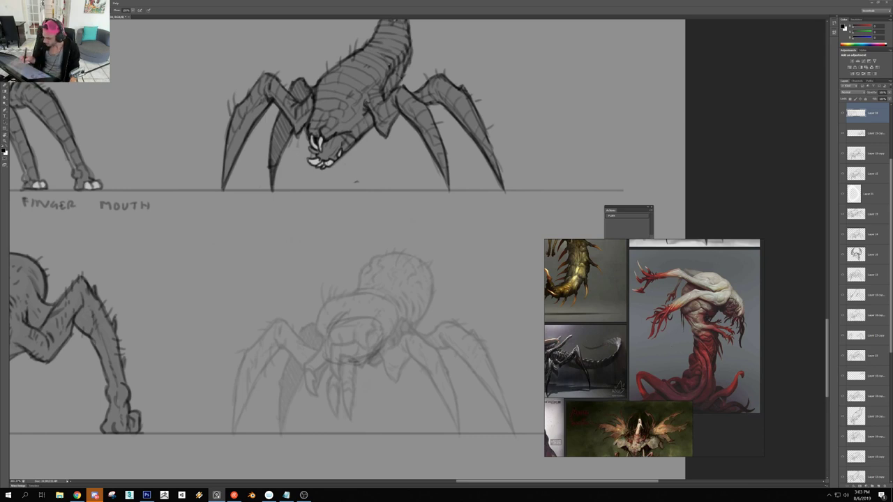
{"action": "left_click_drag", "start_coordinate": [438, 303], "coordinate": [393, 343]}
{"action": "scroll", "coordinate": [391, 341], "scroll_direction": "up", "scroll_amount": 2}
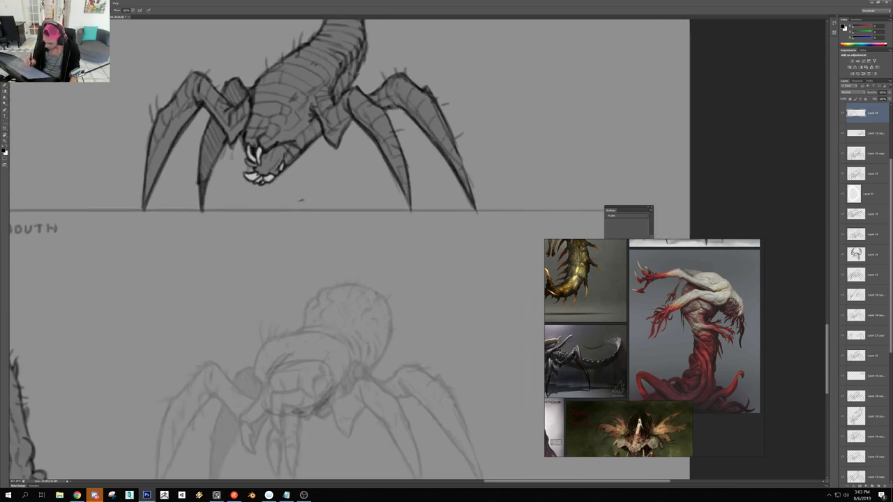
{"action": "mouse_move", "coordinate": [277, 365]}
{"action": "left_mouse_down"}
{"action": "mouse_move", "coordinate": [320, 361]}
{"action": "mouse_move", "coordinate": [288, 356]}
{"action": "left_mouse_up"}
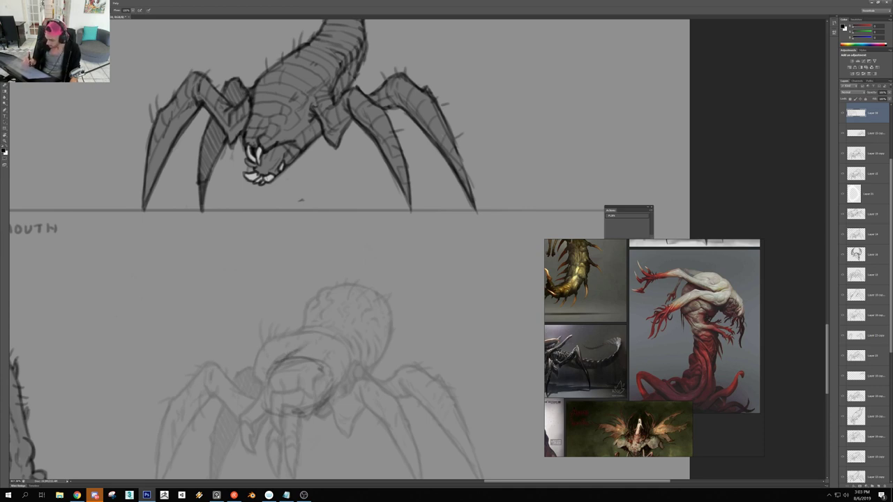
{"action": "left_click_drag", "start_coordinate": [299, 356], "coordinate": [299, 327]}
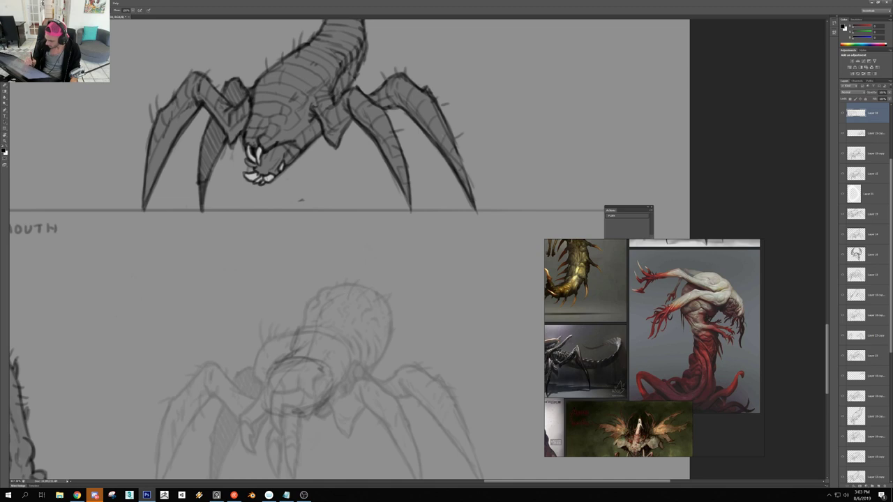
{"action": "left_click_drag", "start_coordinate": [277, 385], "coordinate": [288, 358]}
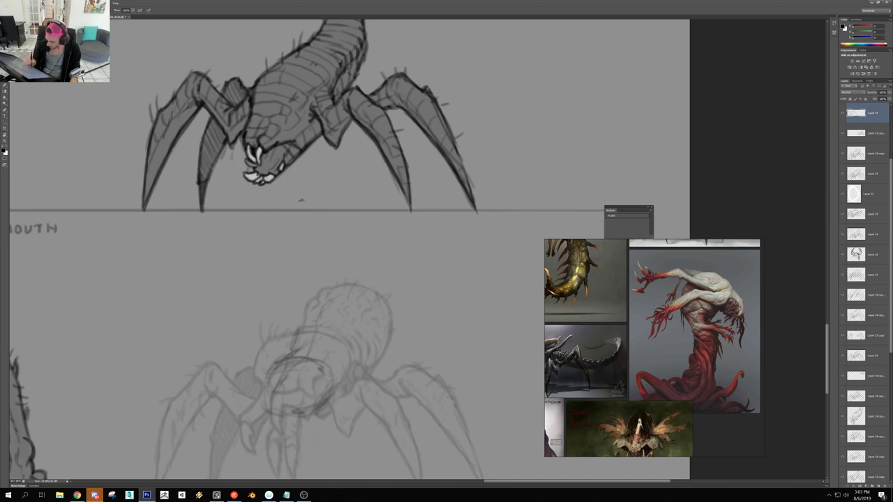
{"action": "mouse_move", "coordinate": [272, 397]}
{"action": "left_mouse_down"}
{"action": "mouse_move", "coordinate": [300, 366]}
{"action": "mouse_move", "coordinate": [314, 310]}
{"action": "mouse_move", "coordinate": [374, 290]}
{"action": "mouse_move", "coordinate": [388, 321]}
{"action": "mouse_move", "coordinate": [377, 372]}
{"action": "mouse_move", "coordinate": [335, 319]}
{"action": "left_mouse_up"}
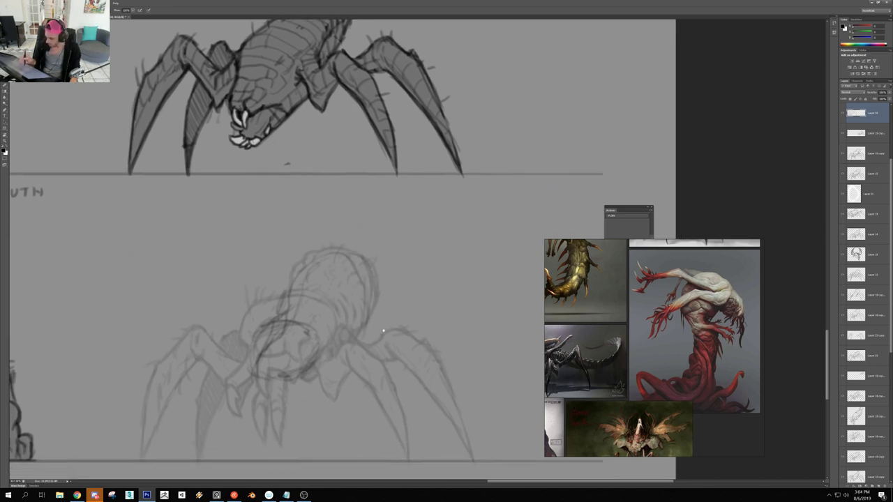
{"action": "mouse_move", "coordinate": [346, 352]}
{"action": "left_mouse_down"}
{"action": "mouse_move", "coordinate": [294, 387]}
{"action": "mouse_move", "coordinate": [295, 397]}
{"action": "left_mouse_up"}
Erase the rounded head outline and the overlapping strokes around the spider's face
{"action": "key", "text": "e"}
{"action": "left_click_drag", "start_coordinate": [292, 314], "coordinate": [306, 329]}
{"action": "left_click_drag", "start_coordinate": [292, 372], "coordinate": [280, 378]}
{"action": "left_click_drag", "start_coordinate": [318, 344], "coordinate": [293, 379]}
{"action": "left_click_drag", "start_coordinate": [284, 315], "coordinate": [257, 357]}
{"action": "left_click_drag", "start_coordinate": [256, 351], "coordinate": [260, 378]}
{"action": "left_click_drag", "start_coordinate": [286, 321], "coordinate": [281, 336]}
{"action": "right_click", "coordinate": [296, 336]}
{"action": "double_click", "coordinate": [319, 367]}
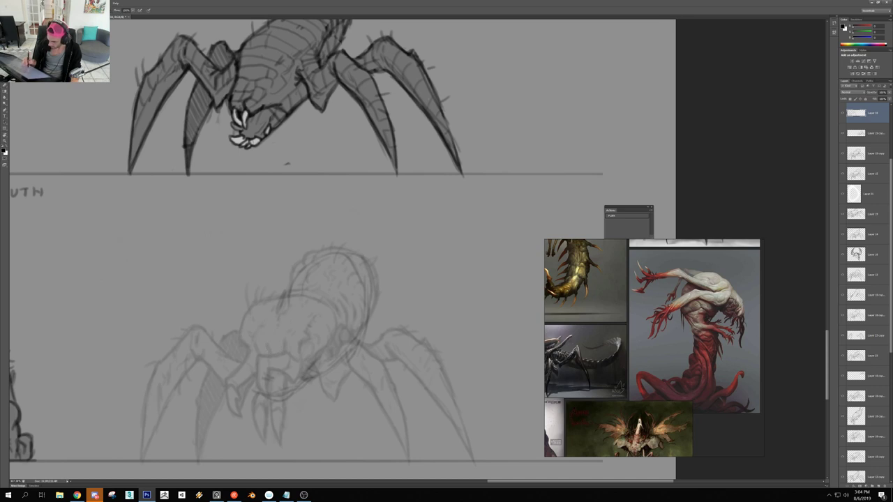
Draw a continuous upper body contour sweeping from the top of the abdomen down to the front of the head
{"action": "key", "text": "b"}
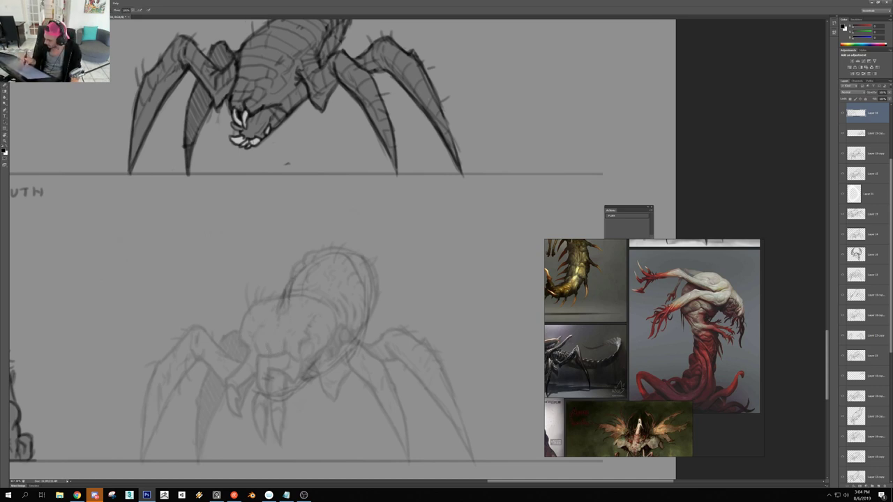
{"action": "mouse_move", "coordinate": [335, 249]}
{"action": "left_mouse_down"}
{"action": "mouse_move", "coordinate": [307, 256]}
{"action": "mouse_move", "coordinate": [274, 288]}
{"action": "left_mouse_up"}
{"action": "left_click_drag", "start_coordinate": [298, 259], "coordinate": [270, 307]}
{"action": "left_click_drag", "start_coordinate": [280, 274], "coordinate": [245, 364]}
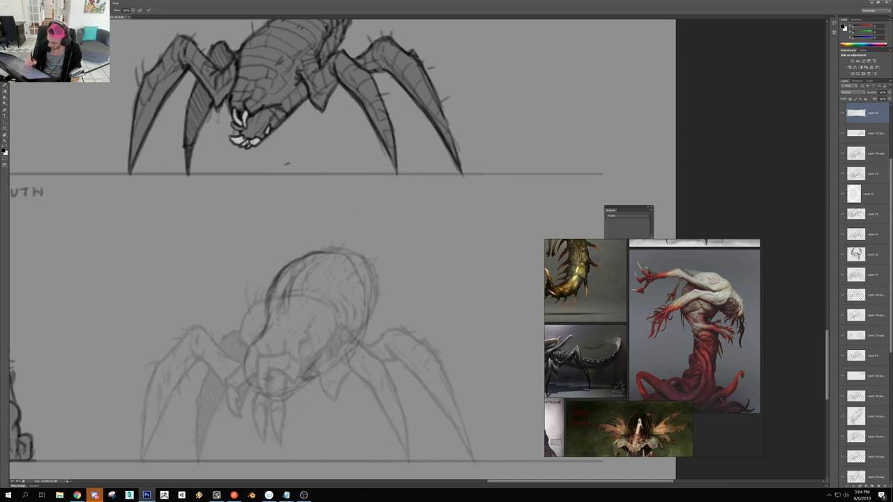
Outline the chin and lower jaw curve along the underside of the spider's head
{"action": "mouse_move", "coordinate": [313, 340]}
{"action": "left_mouse_down"}
{"action": "mouse_move", "coordinate": [313, 367]}
{"action": "mouse_move", "coordinate": [287, 394]}
{"action": "left_mouse_up"}
{"action": "mouse_move", "coordinate": [307, 387]}
{"action": "left_mouse_down"}
{"action": "mouse_move", "coordinate": [259, 392]}
{"action": "mouse_move", "coordinate": [267, 399]}
{"action": "mouse_move", "coordinate": [293, 396]}
{"action": "mouse_move", "coordinate": [252, 390]}
{"action": "mouse_move", "coordinate": [296, 395]}
{"action": "left_mouse_up"}
{"action": "key", "text": "e"}
{"action": "key", "text": "b"}
{"action": "left_click_drag", "start_coordinate": [277, 395], "coordinate": [292, 399]}
Erase the stray lines behind the head and draw a fuller rear abdomen contour curving down into the underside
{"action": "key", "text": "e"}
{"action": "left_click_drag", "start_coordinate": [323, 348], "coordinate": [305, 377]}
{"action": "mouse_move", "coordinate": [357, 343]}
{"action": "left_mouse_down"}
{"action": "mouse_move", "coordinate": [331, 367]}
{"action": "mouse_move", "coordinate": [369, 269]}
{"action": "mouse_move", "coordinate": [351, 259]}
{"action": "mouse_move", "coordinate": [356, 248]}
{"action": "mouse_move", "coordinate": [373, 258]}
{"action": "mouse_move", "coordinate": [392, 307]}
{"action": "left_mouse_up"}
{"action": "key", "text": "b"}
{"action": "left_click_drag", "start_coordinate": [377, 269], "coordinate": [383, 336]}
{"action": "mouse_move", "coordinate": [389, 296]}
{"action": "left_mouse_down"}
{"action": "mouse_move", "coordinate": [385, 342]}
{"action": "mouse_move", "coordinate": [345, 367]}
{"action": "left_mouse_up"}
{"action": "mouse_move", "coordinate": [386, 329]}
{"action": "left_mouse_down"}
{"action": "mouse_move", "coordinate": [307, 383]}
{"action": "mouse_move", "coordinate": [316, 372]}
{"action": "left_mouse_up"}
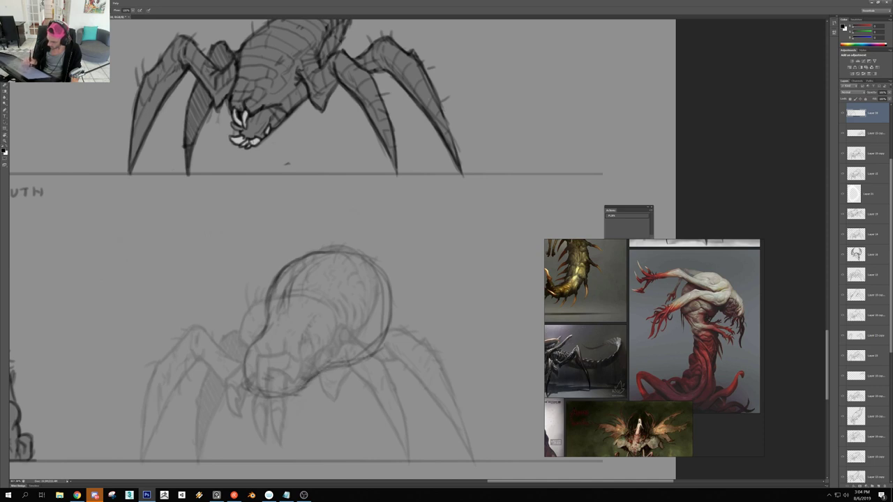
Add curved rib-like fold lines along the side of the body between the head and the abdomen
{"action": "left_click_drag", "start_coordinate": [324, 315], "coordinate": [327, 350]}
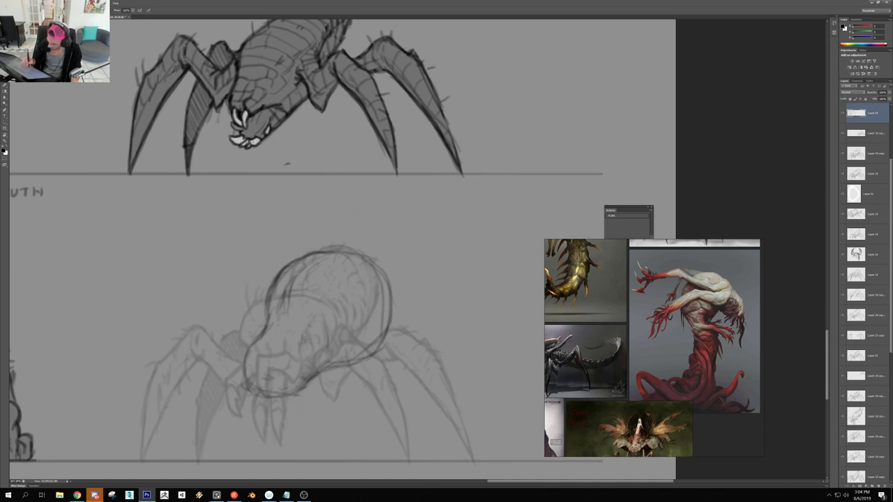
{"action": "left_click_drag", "start_coordinate": [335, 309], "coordinate": [334, 335]}
{"action": "mouse_move", "coordinate": [340, 304]}
{"action": "left_mouse_down"}
{"action": "mouse_move", "coordinate": [329, 349]}
{"action": "mouse_move", "coordinate": [330, 336]}
{"action": "mouse_move", "coordinate": [345, 342]}
{"action": "mouse_move", "coordinate": [347, 332]}
{"action": "left_mouse_up"}
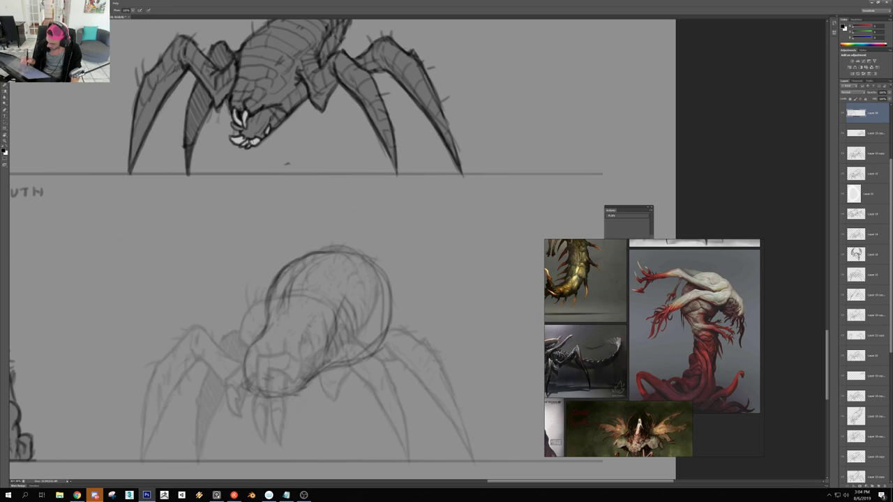
{"action": "left_click_drag", "start_coordinate": [362, 296], "coordinate": [342, 354]}
{"action": "left_click_drag", "start_coordinate": [355, 293], "coordinate": [349, 305]}
{"action": "mouse_move", "coordinate": [363, 295]}
{"action": "left_mouse_down"}
{"action": "mouse_move", "coordinate": [353, 310]}
{"action": "mouse_move", "coordinate": [355, 300]}
{"action": "mouse_move", "coordinate": [339, 301]}
{"action": "left_mouse_up"}
{"action": "key", "text": "e"}
{"action": "key", "text": "b"}
{"action": "left_click_drag", "start_coordinate": [311, 262], "coordinate": [291, 337]}
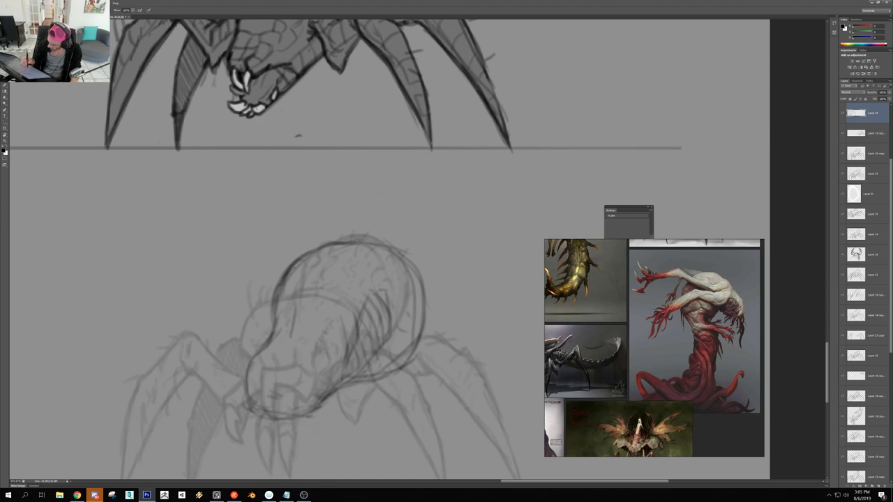
{"action": "scroll", "coordinate": [335, 305], "scroll_direction": "down", "scroll_amount": 5}
{"action": "scroll", "coordinate": [325, 315], "scroll_direction": "up", "scroll_amount": 3}
{"action": "left_click_drag", "start_coordinate": [407, 348], "coordinate": [422, 346]}
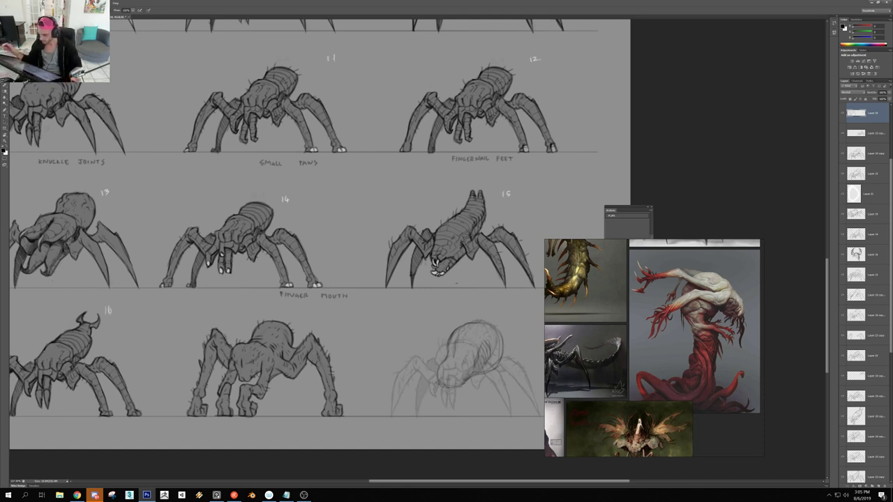
Move the reference image board clear of the spider sketch and erase stray lines around the body's rear underside
{"action": "left_click_drag", "start_coordinate": [666, 328], "coordinate": [237, 213]}
{"action": "scroll", "coordinate": [430, 391], "scroll_direction": "up", "scroll_amount": 3}
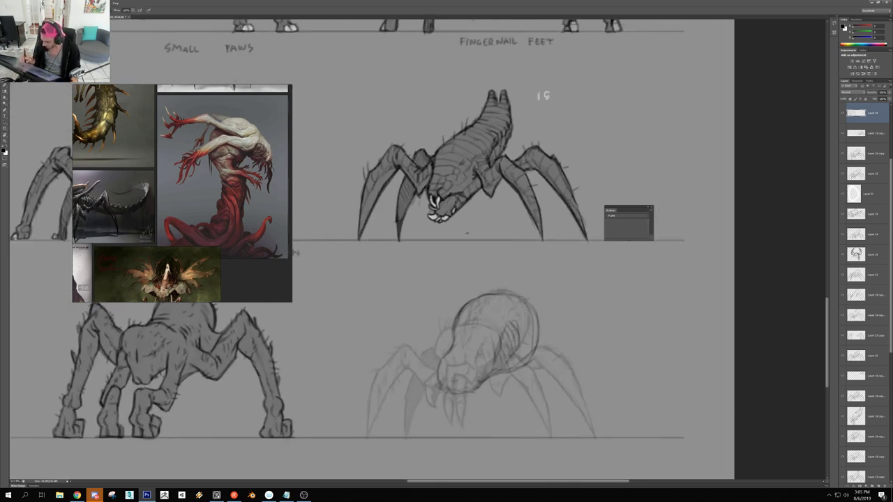
{"action": "key", "text": "e"}
{"action": "left_click_drag", "start_coordinate": [533, 351], "coordinate": [524, 365]}
{"action": "left_click_drag", "start_coordinate": [528, 358], "coordinate": [515, 348]}
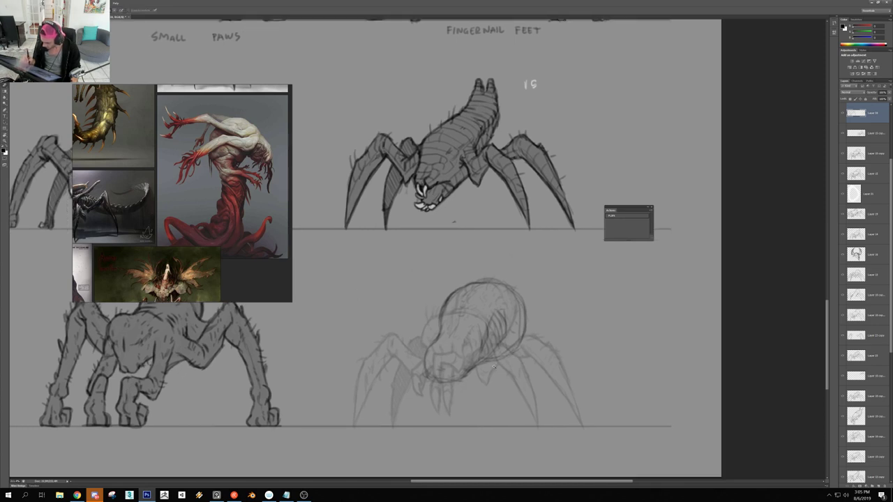
Draw a small limb with hooked claws under the body, between the head and the near front leg
{"action": "scroll", "coordinate": [493, 366], "scroll_direction": "up", "scroll_amount": 1}
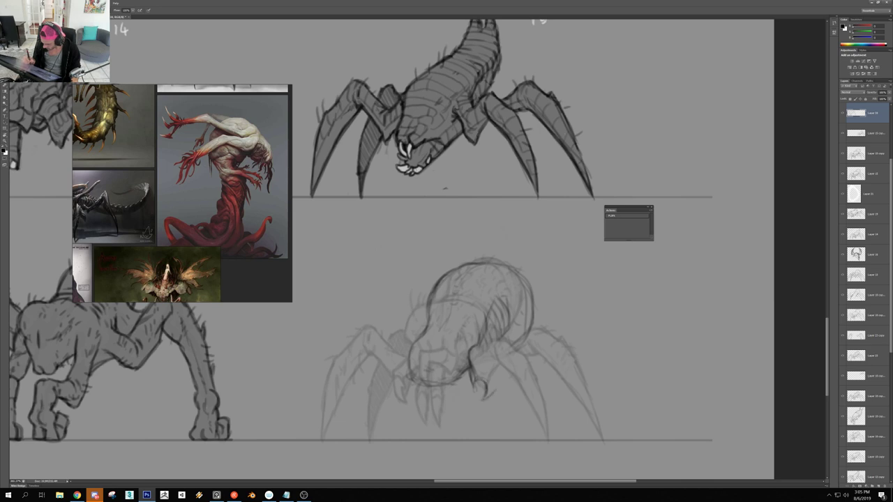
{"action": "left_click_drag", "start_coordinate": [494, 362], "coordinate": [496, 398]}
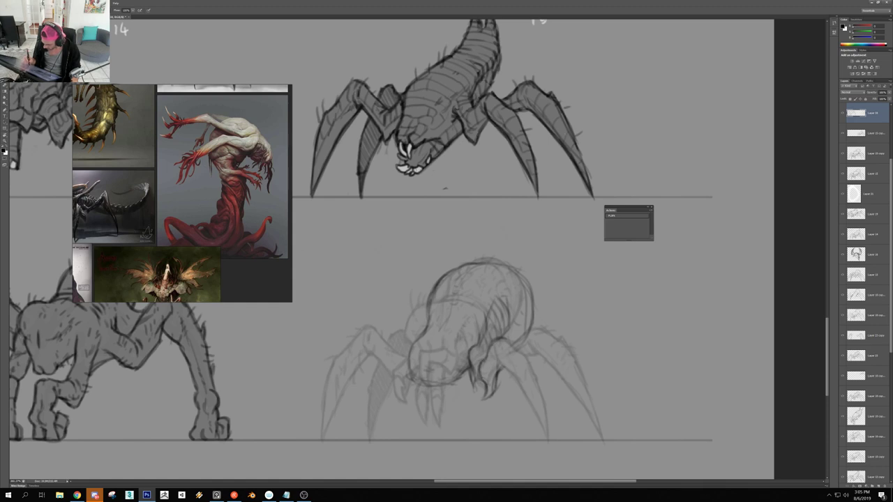
{"action": "scroll", "coordinate": [513, 343], "scroll_direction": "down", "scroll_amount": 5}
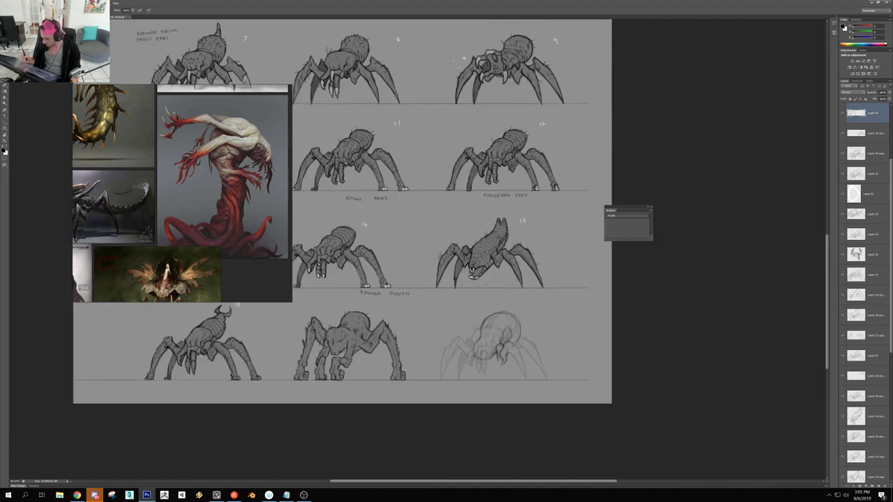
{"action": "scroll", "coordinate": [505, 361], "scroll_direction": "up", "scroll_amount": 4}
{"action": "left_click_drag", "start_coordinate": [513, 331], "coordinate": [494, 345]}
{"action": "key", "text": "e"}
{"action": "scroll", "coordinate": [516, 347], "scroll_direction": "down", "scroll_amount": 2}
{"action": "scroll", "coordinate": [515, 347], "scroll_direction": "up", "scroll_amount": 2}
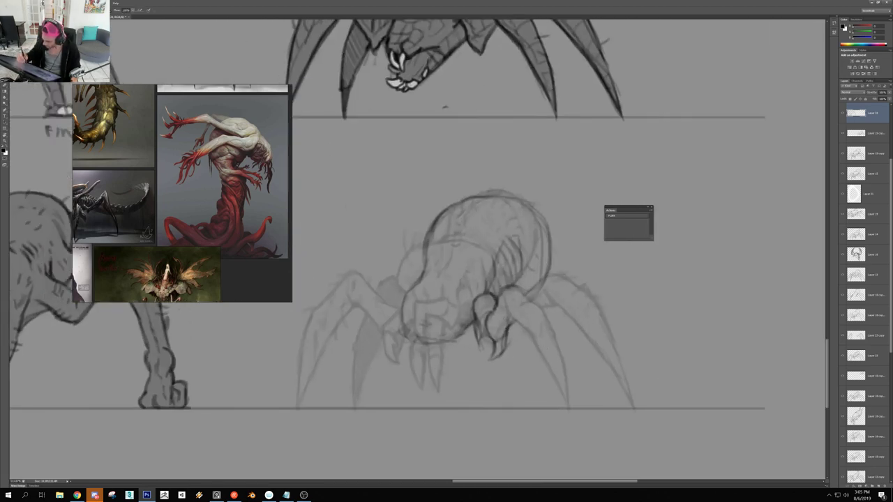
Outline the near scythe-shaped leg from its upper joint down to a sharp point at the ground line
{"action": "mouse_move", "coordinate": [504, 314]}
{"action": "left_mouse_down"}
{"action": "mouse_move", "coordinate": [530, 334]}
{"action": "mouse_move", "coordinate": [566, 409]}
{"action": "left_mouse_up"}
{"action": "mouse_move", "coordinate": [516, 286]}
{"action": "left_mouse_down"}
{"action": "mouse_move", "coordinate": [558, 319]}
{"action": "mouse_move", "coordinate": [572, 361]}
{"action": "mouse_move", "coordinate": [568, 409]}
{"action": "left_mouse_up"}
{"action": "left_click_drag", "start_coordinate": [572, 368], "coordinate": [570, 412]}
{"action": "scroll", "coordinate": [554, 327], "scroll_direction": "down", "scroll_amount": 5}
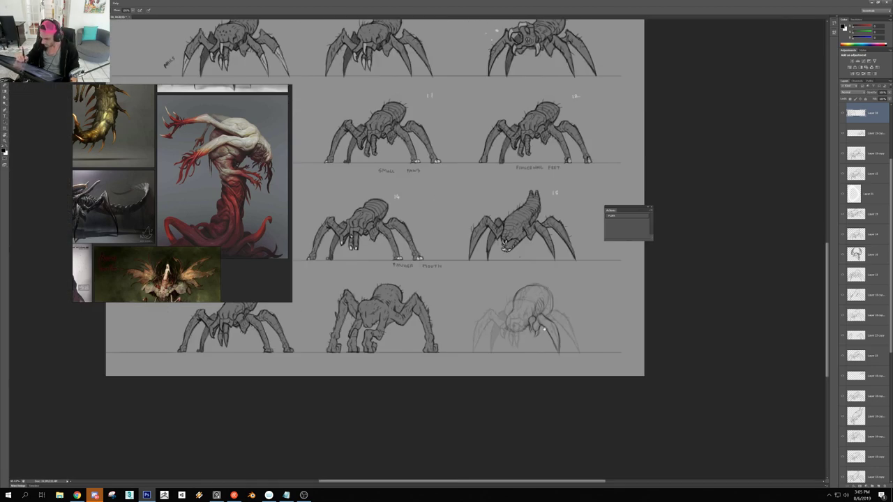
{"action": "scroll", "coordinate": [537, 314], "scroll_direction": "down", "scroll_amount": 3}
{"action": "scroll", "coordinate": [541, 318], "scroll_direction": "up", "scroll_amount": 2}
{"action": "left_click_drag", "start_coordinate": [541, 329], "coordinate": [530, 383]}
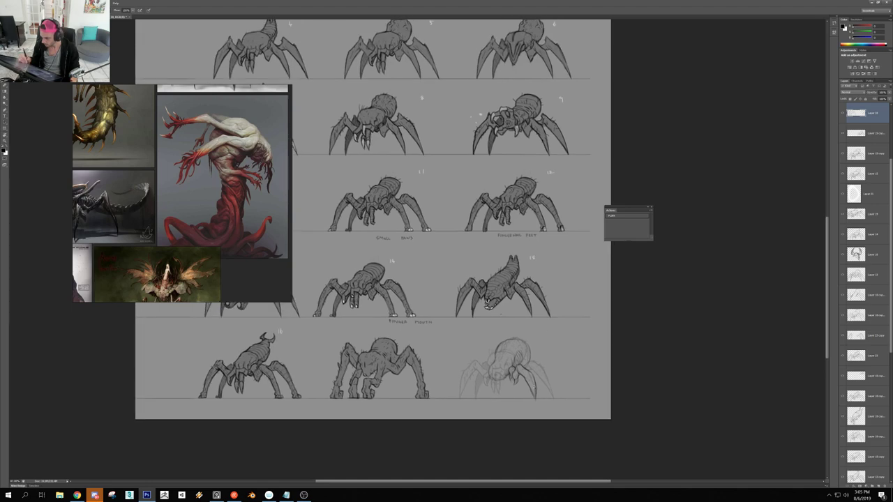
Clean up and refine the joint where the near scythe leg meets the small limb and body
{"action": "scroll", "coordinate": [531, 383], "scroll_direction": "up", "scroll_amount": 4}
{"action": "left_click_drag", "start_coordinate": [542, 354], "coordinate": [515, 347]}
{"action": "scroll", "coordinate": [514, 348], "scroll_direction": "up", "scroll_amount": 2}
{"action": "scroll", "coordinate": [514, 349], "scroll_direction": "up", "scroll_amount": 3}
{"action": "mouse_move", "coordinate": [431, 330]}
{"action": "left_mouse_down"}
{"action": "mouse_move", "coordinate": [411, 375]}
{"action": "mouse_move", "coordinate": [442, 343]}
{"action": "left_mouse_up"}
{"action": "key", "text": "e"}
{"action": "key", "text": "b"}
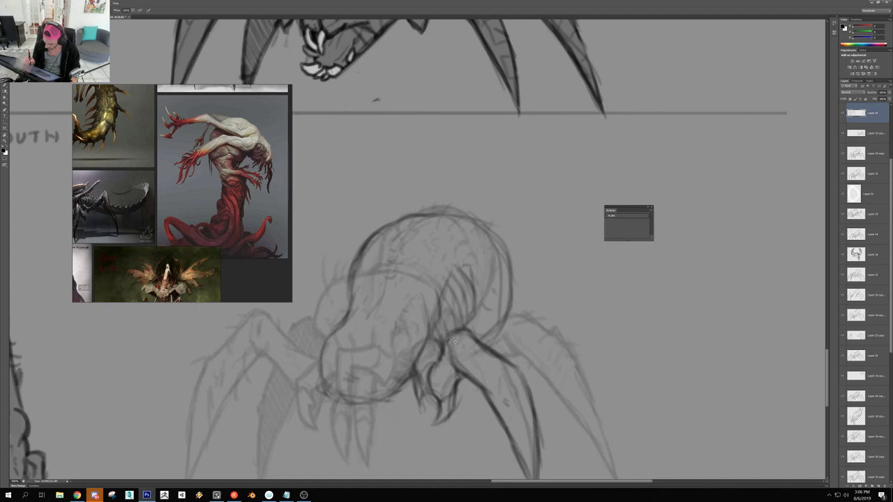
{"action": "scroll", "coordinate": [530, 328], "scroll_direction": "down", "scroll_amount": 2}
{"action": "scroll", "coordinate": [475, 363], "scroll_direction": "down", "scroll_amount": 2}
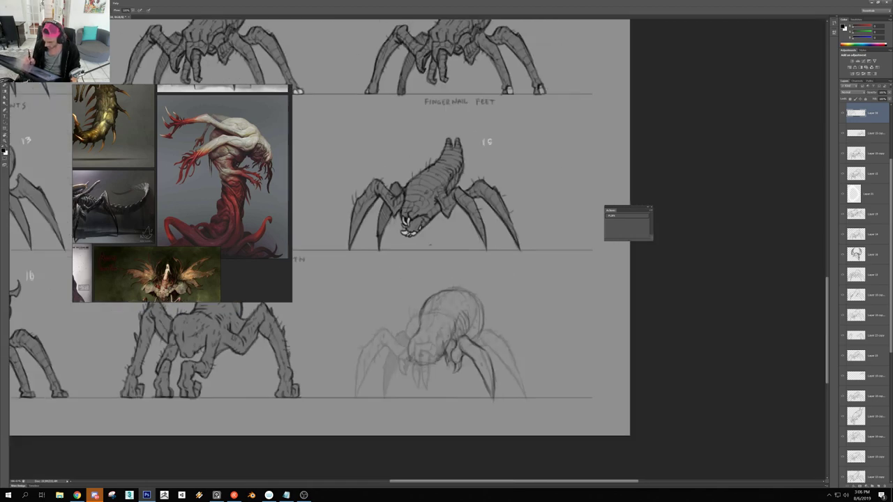
{"action": "scroll", "coordinate": [475, 362], "scroll_direction": "up", "scroll_amount": 3}
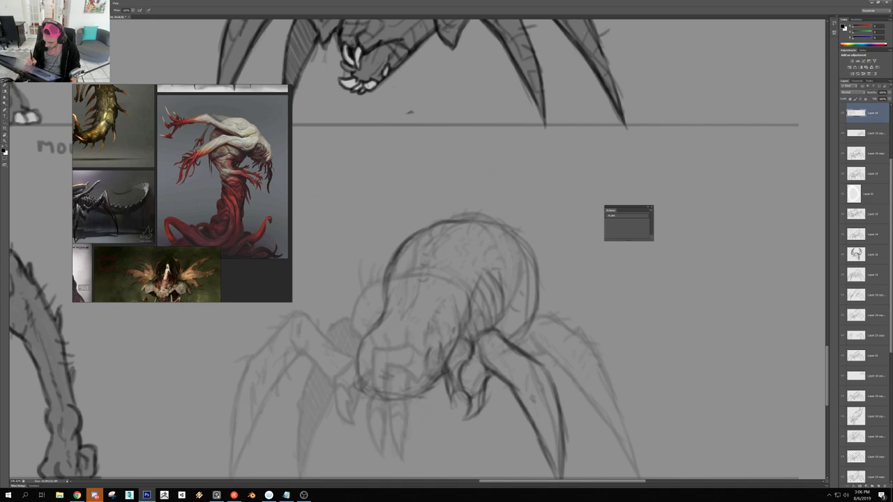
{"action": "scroll", "coordinate": [410, 111], "scroll_direction": "down", "scroll_amount": 4}
{"action": "scroll", "coordinate": [470, 336], "scroll_direction": "up", "scroll_amount": 4}
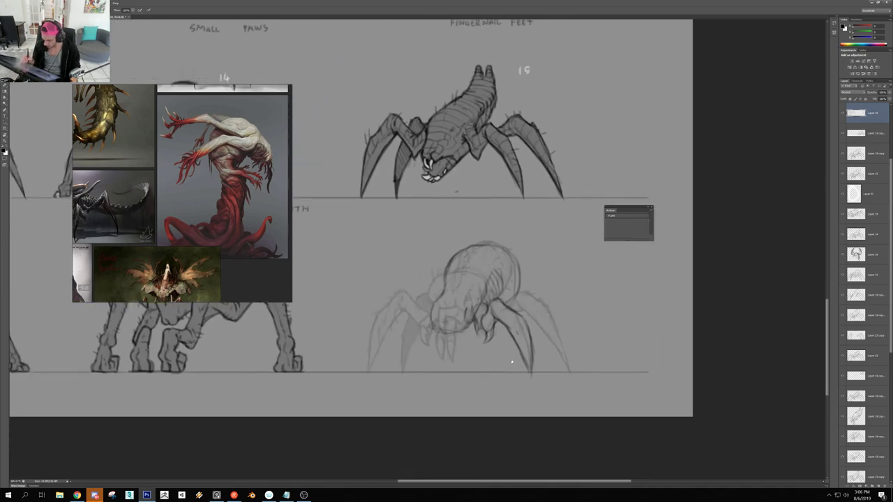
Sketch long, finger-like strokes hanging down from the front of the mouth
{"action": "scroll", "coordinate": [471, 335], "scroll_direction": "up", "scroll_amount": 3}
{"action": "left_click_drag", "start_coordinate": [387, 297], "coordinate": [384, 379]}
{"action": "key", "text": "e"}
{"action": "mouse_move", "coordinate": [388, 345]}
{"action": "left_mouse_down"}
{"action": "mouse_move", "coordinate": [381, 381]}
{"action": "mouse_move", "coordinate": [389, 388]}
{"action": "left_mouse_up"}
{"action": "key", "text": "b"}
{"action": "mouse_move", "coordinate": [390, 325]}
{"action": "left_mouse_down"}
{"action": "mouse_move", "coordinate": [379, 384]}
{"action": "mouse_move", "coordinate": [404, 411]}
{"action": "left_mouse_up"}
{"action": "mouse_move", "coordinate": [408, 350]}
{"action": "left_mouse_down"}
{"action": "mouse_move", "coordinate": [414, 379]}
{"action": "mouse_move", "coordinate": [405, 404]}
{"action": "mouse_move", "coordinate": [423, 427]}
{"action": "left_mouse_up"}
{"action": "mouse_move", "coordinate": [439, 354]}
{"action": "left_mouse_down"}
{"action": "mouse_move", "coordinate": [432, 398]}
{"action": "mouse_move", "coordinate": [444, 430]}
{"action": "left_mouse_up"}
{"action": "left_click_drag", "start_coordinate": [435, 392], "coordinate": [445, 432]}
{"action": "left_click_drag", "start_coordinate": [463, 344], "coordinate": [466, 417]}
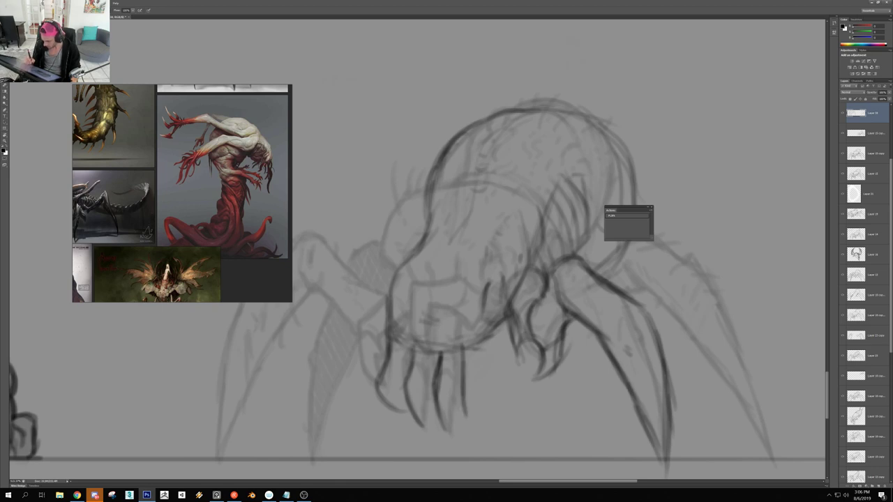
Add the opposite edges of the mouth fingers to give them thickness, and erase overlapping lines
{"action": "mouse_move", "coordinate": [405, 415]}
{"action": "left_mouse_down"}
{"action": "mouse_move", "coordinate": [393, 381]}
{"action": "mouse_move", "coordinate": [381, 379]}
{"action": "mouse_move", "coordinate": [391, 387]}
{"action": "left_mouse_up"}
{"action": "left_click_drag", "start_coordinate": [412, 354], "coordinate": [396, 387]}
{"action": "mouse_move", "coordinate": [414, 338]}
{"action": "left_mouse_down"}
{"action": "mouse_move", "coordinate": [408, 362]}
{"action": "mouse_move", "coordinate": [432, 357]}
{"action": "left_mouse_up"}
{"action": "mouse_move", "coordinate": [443, 341]}
{"action": "left_mouse_down"}
{"action": "mouse_move", "coordinate": [435, 350]}
{"action": "mouse_move", "coordinate": [457, 354]}
{"action": "mouse_move", "coordinate": [456, 440]}
{"action": "mouse_move", "coordinate": [436, 434]}
{"action": "left_mouse_up"}
{"action": "mouse_move", "coordinate": [440, 398]}
{"action": "left_mouse_down"}
{"action": "mouse_move", "coordinate": [434, 437]}
{"action": "mouse_move", "coordinate": [381, 392]}
{"action": "mouse_move", "coordinate": [382, 407]}
{"action": "left_mouse_up"}
{"action": "key", "text": "e"}
{"action": "key", "text": "b"}
Close the mouth fingers with blunt tips and mark their knuckle bends
{"action": "left_click_drag", "start_coordinate": [376, 386], "coordinate": [386, 414]}
{"action": "left_click_drag", "start_coordinate": [382, 412], "coordinate": [403, 420]}
{"action": "mouse_move", "coordinate": [402, 385]}
{"action": "left_mouse_down"}
{"action": "mouse_move", "coordinate": [398, 419]}
{"action": "mouse_move", "coordinate": [399, 410]}
{"action": "left_mouse_up"}
{"action": "left_click_drag", "start_coordinate": [388, 394], "coordinate": [389, 420]}
{"action": "mouse_move", "coordinate": [389, 397]}
{"action": "left_mouse_down"}
{"action": "mouse_move", "coordinate": [383, 408]}
{"action": "mouse_move", "coordinate": [420, 420]}
{"action": "left_mouse_up"}
{"action": "left_click_drag", "start_coordinate": [419, 427], "coordinate": [434, 433]}
{"action": "mouse_move", "coordinate": [420, 390]}
{"action": "left_mouse_down"}
{"action": "mouse_move", "coordinate": [407, 423]}
{"action": "mouse_move", "coordinate": [430, 381]}
{"action": "left_mouse_up"}
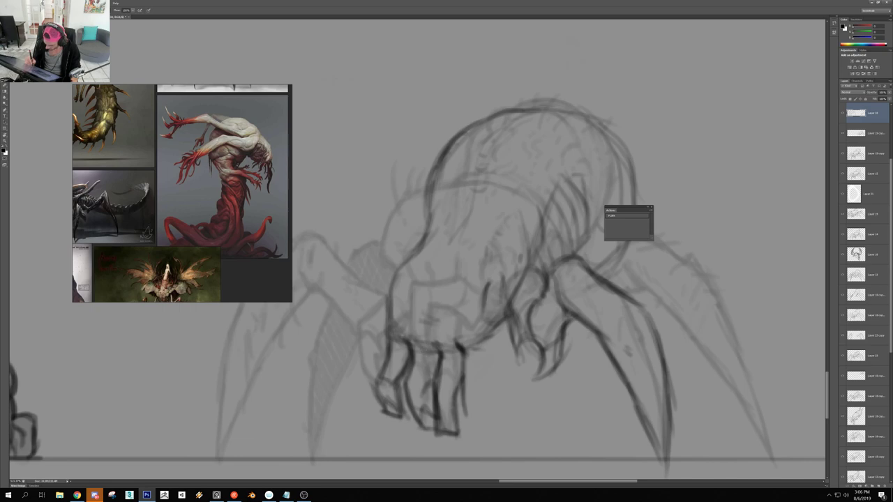
Add inner creases to the mouth fingers and darken their bases along the edge of the mouth
{"action": "mouse_move", "coordinate": [454, 373]}
{"action": "left_mouse_down"}
{"action": "mouse_move", "coordinate": [412, 373]}
{"action": "mouse_move", "coordinate": [475, 373]}
{"action": "left_mouse_up"}
{"action": "left_click_drag", "start_coordinate": [459, 376], "coordinate": [444, 396]}
{"action": "mouse_move", "coordinate": [453, 352]}
{"action": "left_mouse_down"}
{"action": "mouse_move", "coordinate": [457, 374]}
{"action": "mouse_move", "coordinate": [419, 354]}
{"action": "mouse_move", "coordinate": [477, 355]}
{"action": "left_mouse_up"}
{"action": "mouse_move", "coordinate": [460, 311]}
{"action": "left_mouse_down"}
{"action": "mouse_move", "coordinate": [457, 352]}
{"action": "mouse_move", "coordinate": [438, 350]}
{"action": "mouse_move", "coordinate": [431, 378]}
{"action": "left_mouse_up"}
{"action": "key", "text": "e"}
{"action": "key", "text": "b"}
{"action": "left_click_drag", "start_coordinate": [430, 347], "coordinate": [435, 367]}
{"action": "mouse_move", "coordinate": [427, 337]}
{"action": "left_mouse_down"}
{"action": "mouse_move", "coordinate": [437, 360]}
{"action": "mouse_move", "coordinate": [411, 340]}
{"action": "left_mouse_up"}
{"action": "left_click_drag", "start_coordinate": [524, 300], "coordinate": [405, 366]}
{"action": "key", "text": "Escape"}
{"action": "key", "text": "ctrl+plus"}
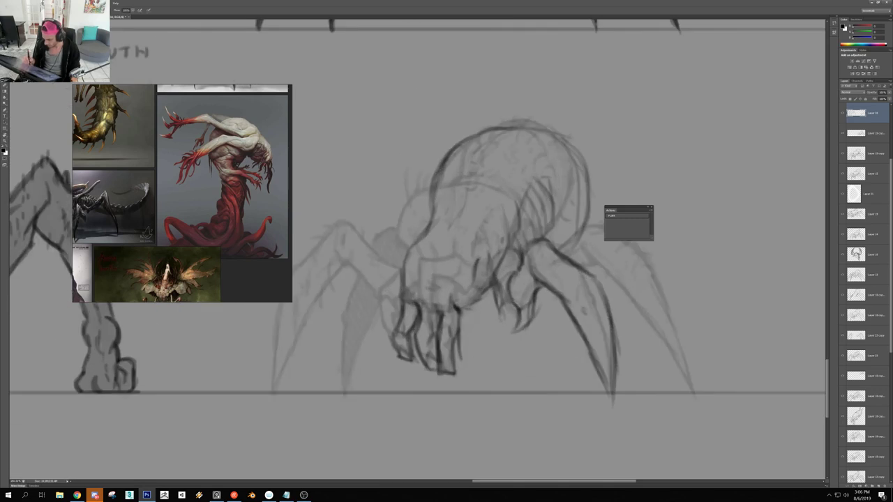
Complete the mouth finger nearest the small limb with a second edge and a blunt tip
{"action": "mouse_move", "coordinate": [457, 349]}
{"action": "left_mouse_down"}
{"action": "mouse_move", "coordinate": [462, 369]}
{"action": "mouse_move", "coordinate": [479, 369]}
{"action": "mouse_move", "coordinate": [475, 335]}
{"action": "mouse_move", "coordinate": [473, 366]}
{"action": "left_mouse_up"}
{"action": "left_click_drag", "start_coordinate": [478, 318], "coordinate": [477, 357]}
{"action": "left_click_drag", "start_coordinate": [477, 303], "coordinate": [475, 318]}
{"action": "mouse_move", "coordinate": [476, 311]}
{"action": "left_mouse_down"}
{"action": "mouse_move", "coordinate": [455, 345]}
{"action": "mouse_move", "coordinate": [480, 335]}
{"action": "left_mouse_up"}
{"action": "mouse_move", "coordinate": [463, 323]}
{"action": "left_mouse_down"}
{"action": "mouse_move", "coordinate": [450, 352]}
{"action": "mouse_move", "coordinate": [453, 344]}
{"action": "left_mouse_up"}
{"action": "mouse_move", "coordinate": [472, 319]}
{"action": "left_mouse_down"}
{"action": "mouse_move", "coordinate": [455, 338]}
{"action": "mouse_move", "coordinate": [417, 336]}
{"action": "mouse_move", "coordinate": [457, 335]}
{"action": "mouse_move", "coordinate": [454, 356]}
{"action": "left_mouse_up"}
{"action": "left_click_drag", "start_coordinate": [454, 350], "coordinate": [449, 361]}
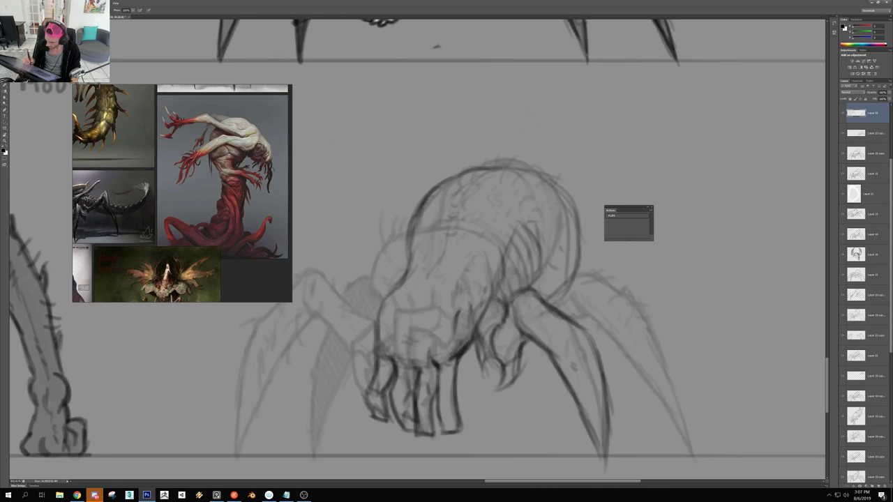
Erase the hooked claws from the small limb behind the head and redraw it as a rounded stub
{"action": "left_click_drag", "start_coordinate": [412, 333], "coordinate": [362, 334]}
{"action": "key", "text": "r"}
{"action": "mouse_move", "coordinate": [366, 176]}
{"action": "left_mouse_down"}
{"action": "mouse_move", "coordinate": [396, 162]}
{"action": "mouse_move", "coordinate": [502, 219]}
{"action": "mouse_move", "coordinate": [510, 283]}
{"action": "mouse_move", "coordinate": [405, 340]}
{"action": "mouse_move", "coordinate": [377, 175]}
{"action": "left_mouse_up"}
{"action": "key", "text": "Escape"}
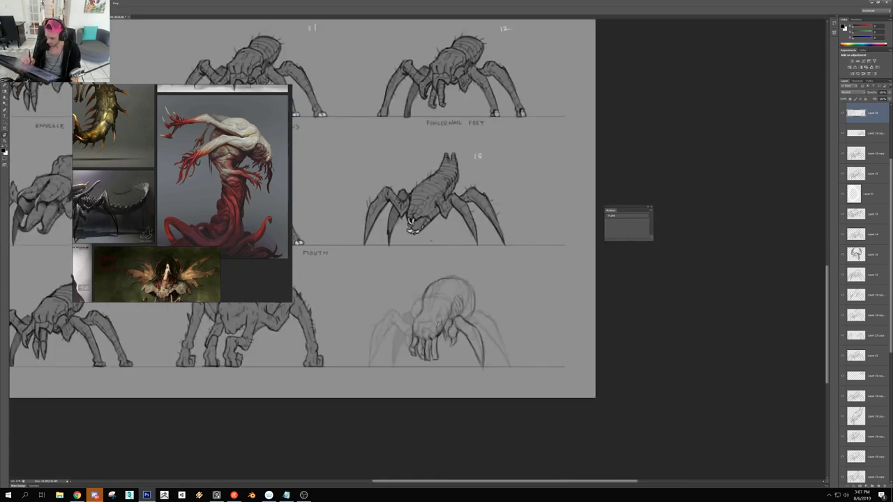
{"action": "left_click_drag", "start_coordinate": [434, 326], "coordinate": [449, 328]}
{"action": "scroll", "coordinate": [430, 327], "scroll_direction": "up", "scroll_amount": 2}
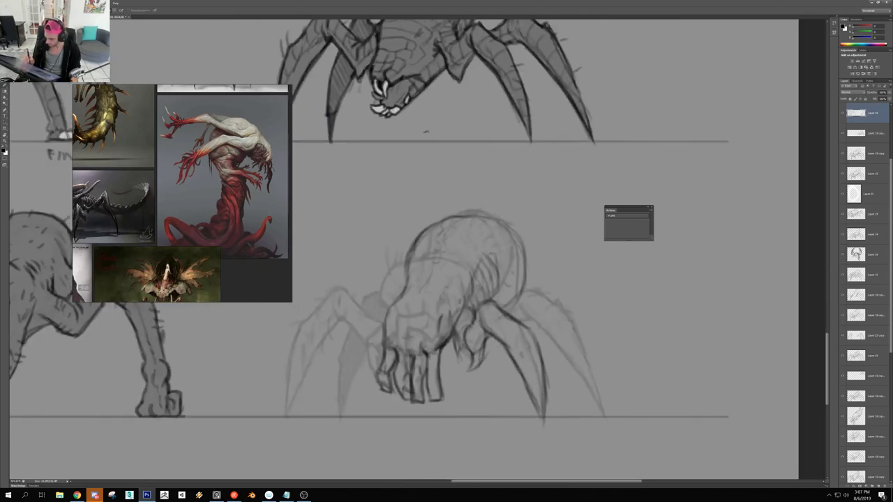
{"action": "scroll", "coordinate": [483, 353], "scroll_direction": "down", "scroll_amount": 3}
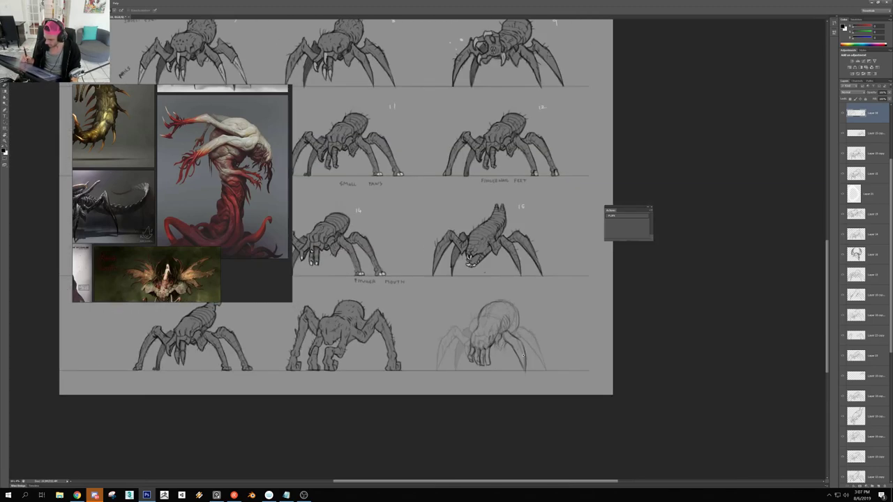
{"action": "left_click_drag", "start_coordinate": [509, 351], "coordinate": [554, 352]}
{"action": "left_click_drag", "start_coordinate": [463, 323], "coordinate": [481, 354]}
{"action": "left_click_drag", "start_coordinate": [462, 322], "coordinate": [479, 350]}
{"action": "mouse_move", "coordinate": [463, 334]}
{"action": "left_mouse_down"}
{"action": "mouse_move", "coordinate": [478, 357]}
{"action": "mouse_move", "coordinate": [495, 360]}
{"action": "left_mouse_up"}
{"action": "left_click_drag", "start_coordinate": [482, 352], "coordinate": [506, 357]}
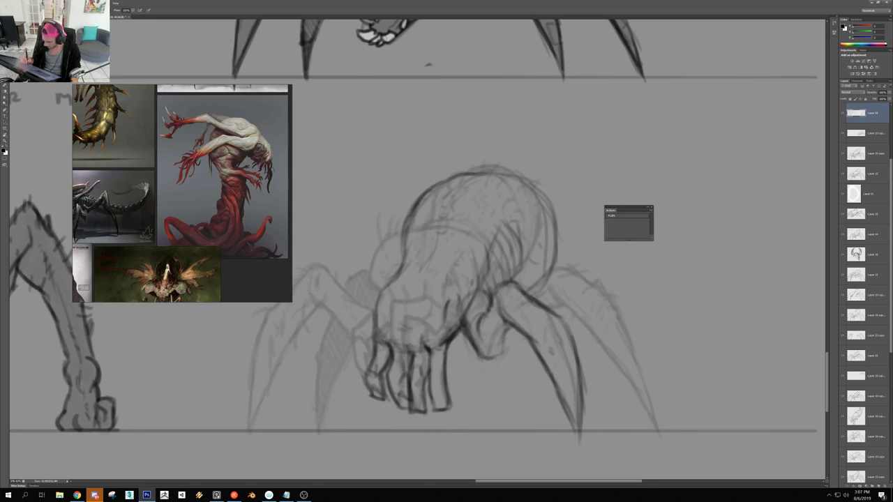
Erase the top of the near scythe leg and redraw its bent joint with heavier upper and inner contours
{"action": "key", "text": "e"}
{"action": "left_click_drag", "start_coordinate": [511, 280], "coordinate": [534, 303]}
{"action": "key", "text": "b"}
{"action": "mouse_move", "coordinate": [495, 292]}
{"action": "left_mouse_down"}
{"action": "mouse_move", "coordinate": [524, 282]}
{"action": "mouse_move", "coordinate": [535, 300]}
{"action": "left_mouse_up"}
{"action": "mouse_move", "coordinate": [518, 282]}
{"action": "left_mouse_down"}
{"action": "mouse_move", "coordinate": [535, 297]}
{"action": "mouse_move", "coordinate": [524, 315]}
{"action": "mouse_move", "coordinate": [514, 312]}
{"action": "left_mouse_up"}
{"action": "mouse_move", "coordinate": [523, 303]}
{"action": "left_mouse_down"}
{"action": "mouse_move", "coordinate": [492, 315]}
{"action": "mouse_move", "coordinate": [548, 348]}
{"action": "left_mouse_up"}
{"action": "left_click_drag", "start_coordinate": [538, 329], "coordinate": [550, 345]}
{"action": "left_click_drag", "start_coordinate": [547, 346], "coordinate": [489, 346]}
Rotate the canvas and rework the edges of the near scythe leg's upper segment
{"action": "key", "text": "r"}
{"action": "mouse_move", "coordinate": [592, 270]}
{"action": "left_mouse_down"}
{"action": "mouse_move", "coordinate": [574, 329]}
{"action": "mouse_move", "coordinate": [535, 381]}
{"action": "mouse_move", "coordinate": [485, 404]}
{"action": "left_mouse_up"}
{"action": "left_click_drag", "start_coordinate": [476, 402], "coordinate": [517, 360]}
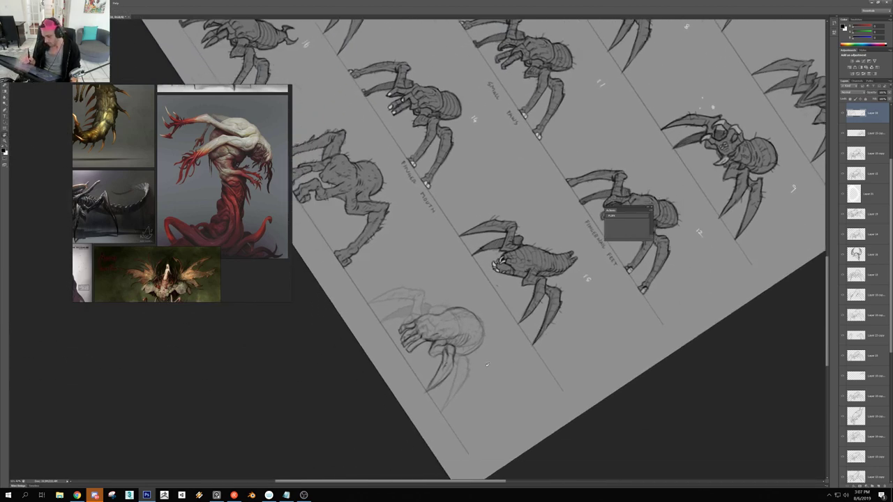
{"action": "scroll", "coordinate": [487, 365], "scroll_direction": "down", "scroll_amount": 2}
{"action": "left_click_drag", "start_coordinate": [455, 370], "coordinate": [515, 369]}
{"action": "key", "text": "e"}
{"action": "left_click_drag", "start_coordinate": [459, 342], "coordinate": [437, 386]}
{"action": "key", "text": "b"}
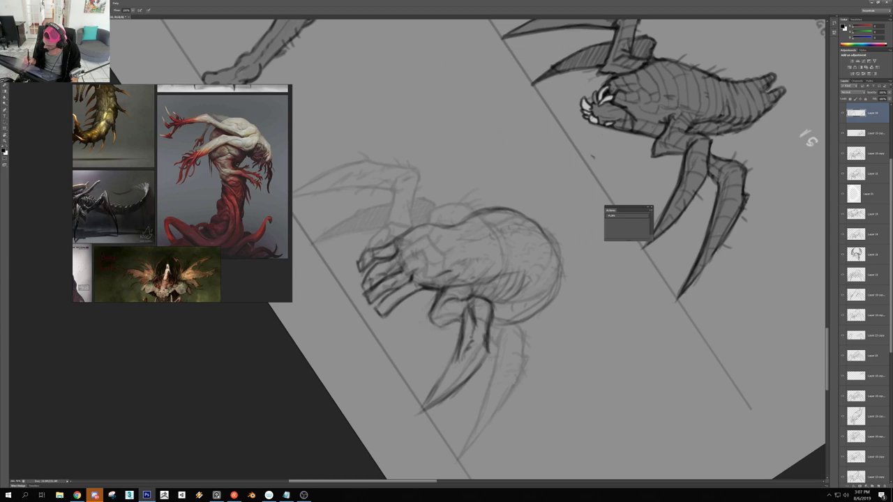
Return the canvas to upright and darken both edges of the near leg's blade down to its tip
{"action": "left_click_drag", "start_coordinate": [493, 354], "coordinate": [369, 357]}
{"action": "key", "text": "Escape"}
{"action": "scroll", "coordinate": [560, 243], "scroll_direction": "up", "scroll_amount": 3}
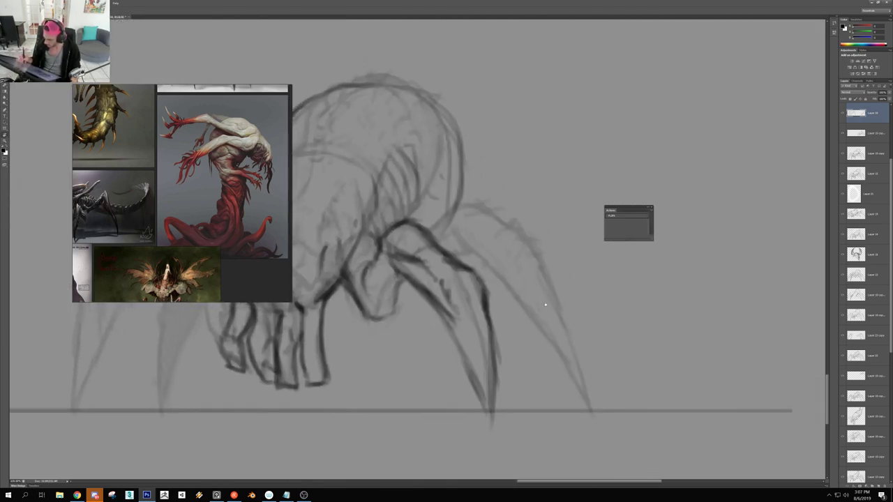
{"action": "left_click_drag", "start_coordinate": [440, 309], "coordinate": [487, 404]}
{"action": "left_click_drag", "start_coordinate": [459, 333], "coordinate": [490, 423]}
{"action": "left_click_drag", "start_coordinate": [478, 392], "coordinate": [491, 432]}
{"action": "left_click_drag", "start_coordinate": [492, 363], "coordinate": [489, 423]}
Refine the inner surface marks along the near scythe leg and hide the interface panels
{"action": "scroll", "coordinate": [417, 249], "scroll_direction": "up", "scroll_amount": 1}
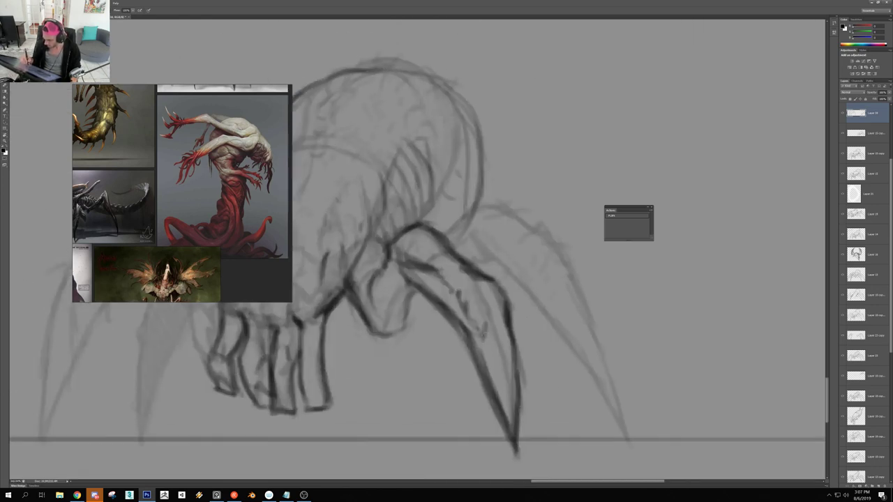
{"action": "scroll", "coordinate": [495, 332], "scroll_direction": "down", "scroll_amount": 3}
{"action": "scroll", "coordinate": [475, 335], "scroll_direction": "up", "scroll_amount": 3}
{"action": "mouse_move", "coordinate": [510, 298]}
{"action": "left_mouse_down"}
{"action": "mouse_move", "coordinate": [478, 348]}
{"action": "mouse_move", "coordinate": [457, 339]}
{"action": "mouse_move", "coordinate": [470, 359]}
{"action": "left_mouse_up"}
{"action": "scroll", "coordinate": [523, 331], "scroll_direction": "down", "scroll_amount": 4}
{"action": "scroll", "coordinate": [514, 331], "scroll_direction": "up", "scroll_amount": 2}
{"action": "key", "text": "Tab"}
{"action": "scroll", "coordinate": [478, 335], "scroll_direction": "up", "scroll_amount": 2}
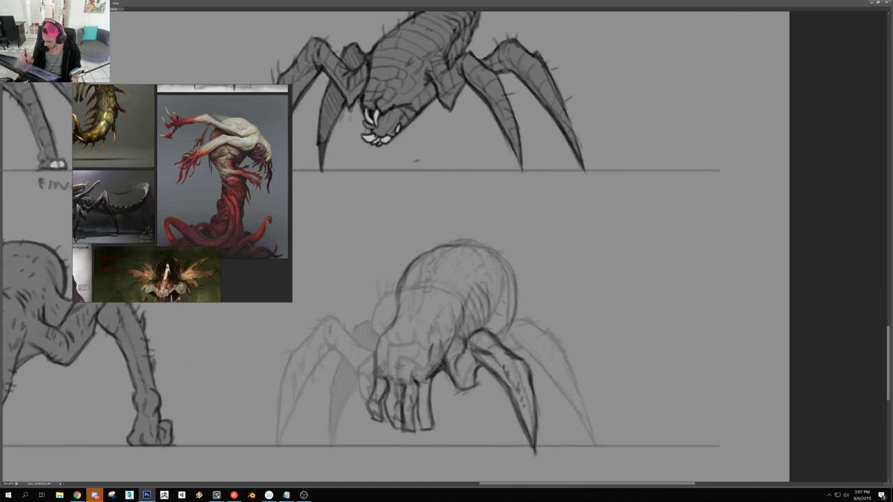
{"action": "scroll", "coordinate": [506, 314], "scroll_direction": "down", "scroll_amount": 3}
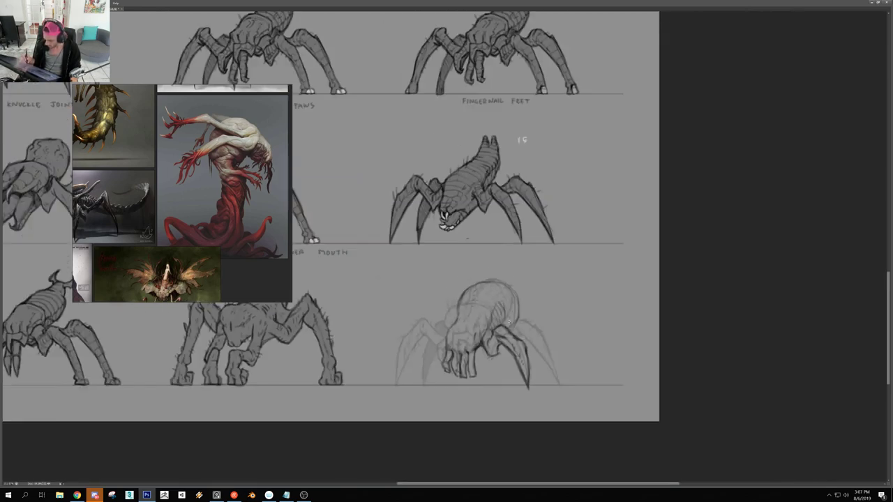
Darken the contour running from the head up over the back and add dark shading marks on the head's side
{"action": "scroll", "coordinate": [438, 328], "scroll_direction": "up", "scroll_amount": 4}
{"action": "mouse_move", "coordinate": [429, 333]}
{"action": "left_mouse_down"}
{"action": "mouse_move", "coordinate": [431, 386]}
{"action": "mouse_move", "coordinate": [433, 331]}
{"action": "mouse_move", "coordinate": [464, 293]}
{"action": "mouse_move", "coordinate": [469, 261]}
{"action": "mouse_move", "coordinate": [470, 300]}
{"action": "left_mouse_up"}
{"action": "mouse_move", "coordinate": [478, 285]}
{"action": "left_mouse_down"}
{"action": "mouse_move", "coordinate": [474, 300]}
{"action": "mouse_move", "coordinate": [513, 313]}
{"action": "left_mouse_up"}
{"action": "scroll", "coordinate": [530, 309], "scroll_direction": "down", "scroll_amount": 4}
{"action": "scroll", "coordinate": [526, 304], "scroll_direction": "up", "scroll_amount": 4}
{"action": "mouse_move", "coordinate": [530, 303]}
{"action": "left_mouse_down"}
{"action": "mouse_move", "coordinate": [514, 325]}
{"action": "mouse_move", "coordinate": [528, 304]}
{"action": "mouse_move", "coordinate": [519, 342]}
{"action": "left_mouse_up"}
{"action": "scroll", "coordinate": [518, 338], "scroll_direction": "down", "scroll_amount": 4}
Rotate the canvas to add short marks across the back behind the head, and return it to upright
{"action": "key", "text": "r"}
{"action": "mouse_move", "coordinate": [563, 206]}
{"action": "left_mouse_down"}
{"action": "mouse_move", "coordinate": [569, 250]}
{"action": "mouse_move", "coordinate": [533, 333]}
{"action": "left_mouse_up"}
{"action": "scroll", "coordinate": [420, 359], "scroll_direction": "up", "scroll_amount": 4}
{"action": "scroll", "coordinate": [439, 353], "scroll_direction": "down", "scroll_amount": 4}
{"action": "scroll", "coordinate": [437, 344], "scroll_direction": "up", "scroll_amount": 3}
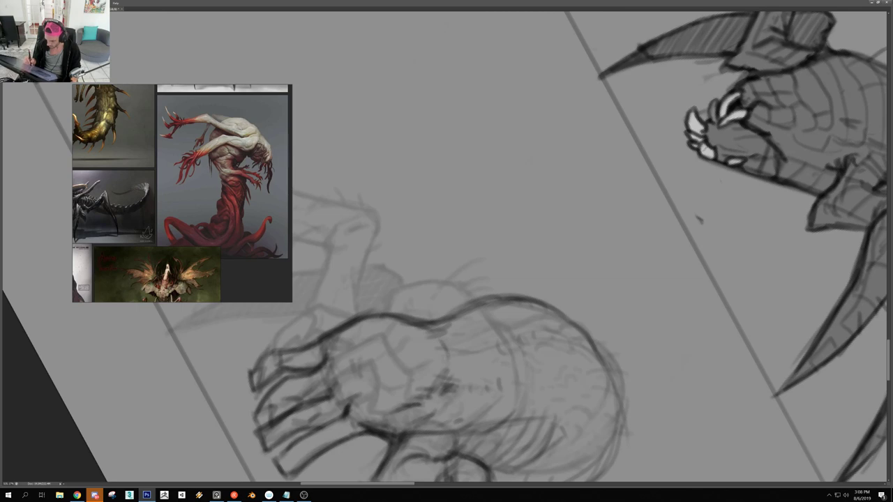
{"action": "left_click_drag", "start_coordinate": [482, 331], "coordinate": [491, 350]}
{"action": "key", "text": "Escape"}
{"action": "left_click_drag", "start_coordinate": [624, 298], "coordinate": [584, 323]}
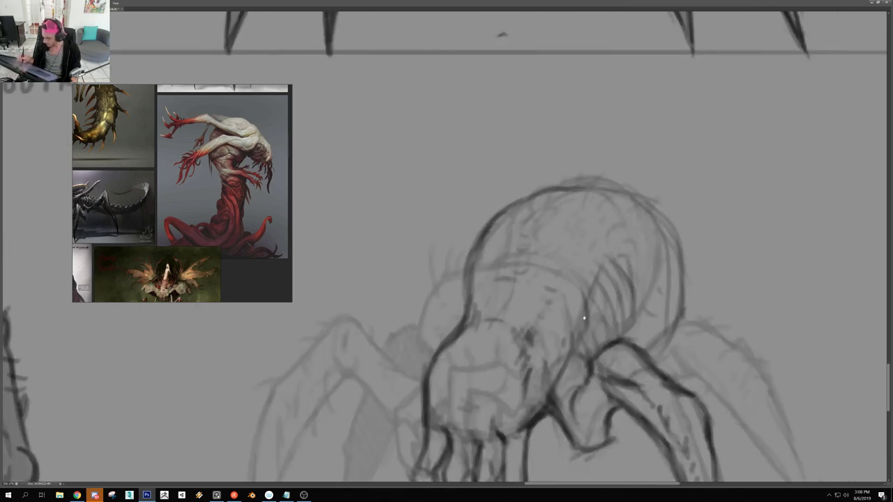
Draw bumpy, vertebra-like ridges along the top of the abdomen and clean up their edges
{"action": "mouse_move", "coordinate": [525, 214]}
{"action": "left_mouse_down"}
{"action": "mouse_move", "coordinate": [553, 217]}
{"action": "mouse_move", "coordinate": [570, 187]}
{"action": "mouse_move", "coordinate": [580, 189]}
{"action": "mouse_move", "coordinate": [570, 185]}
{"action": "mouse_move", "coordinate": [629, 201]}
{"action": "left_mouse_up"}
{"action": "left_click_drag", "start_coordinate": [614, 274], "coordinate": [558, 274]}
{"action": "mouse_move", "coordinate": [586, 131]}
{"action": "left_mouse_down"}
{"action": "mouse_move", "coordinate": [620, 202]}
{"action": "mouse_move", "coordinate": [618, 297]}
{"action": "mouse_move", "coordinate": [560, 387]}
{"action": "left_mouse_up"}
{"action": "left_click_drag", "start_coordinate": [459, 403], "coordinate": [519, 403]}
{"action": "left_click_drag", "start_coordinate": [412, 366], "coordinate": [405, 376]}
{"action": "left_click_drag", "start_coordinate": [403, 361], "coordinate": [392, 374]}
{"action": "key", "text": "Escape"}
{"action": "mouse_move", "coordinate": [548, 313]}
{"action": "left_mouse_down"}
{"action": "mouse_move", "coordinate": [539, 323]}
{"action": "mouse_move", "coordinate": [549, 314]}
{"action": "mouse_move", "coordinate": [510, 320]}
{"action": "mouse_move", "coordinate": [547, 316]}
{"action": "mouse_move", "coordinate": [533, 299]}
{"action": "mouse_move", "coordinate": [545, 304]}
{"action": "left_mouse_up"}
{"action": "key", "text": "e"}
{"action": "mouse_move", "coordinate": [546, 271]}
{"action": "left_mouse_down"}
{"action": "mouse_move", "coordinate": [531, 276]}
{"action": "mouse_move", "coordinate": [524, 300]}
{"action": "left_mouse_up"}
{"action": "mouse_move", "coordinate": [545, 271]}
{"action": "left_mouse_down"}
{"action": "mouse_move", "coordinate": [557, 246]}
{"action": "mouse_move", "coordinate": [574, 238]}
{"action": "left_mouse_up"}
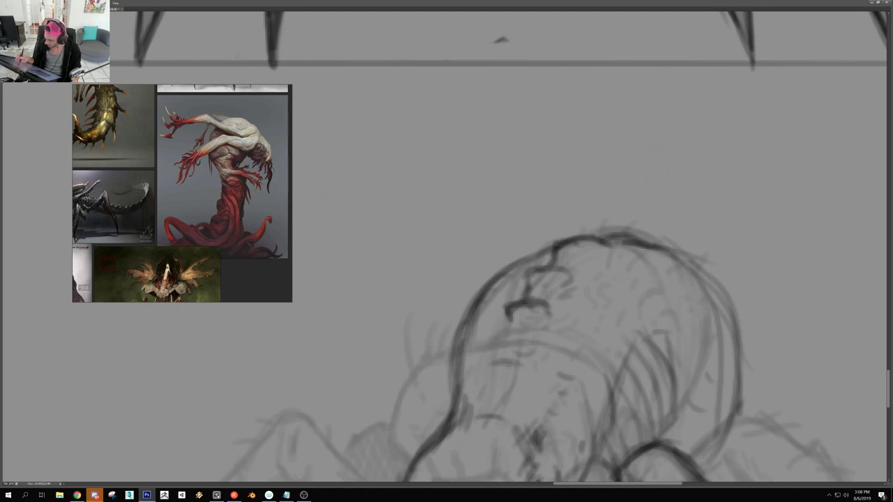
Continue the vertebra-like ridges down the back toward the head, rotating the canvas for the strokes
{"action": "scroll", "coordinate": [561, 301], "scroll_direction": "down", "scroll_amount": 10}
{"action": "scroll", "coordinate": [560, 309], "scroll_direction": "up", "scroll_amount": 5}
{"action": "scroll", "coordinate": [559, 309], "scroll_direction": "up", "scroll_amount": 3}
{"action": "left_click_drag", "start_coordinate": [528, 313], "coordinate": [523, 335]}
{"action": "left_click_drag", "start_coordinate": [525, 311], "coordinate": [549, 315]}
{"action": "mouse_move", "coordinate": [526, 305]}
{"action": "left_mouse_down"}
{"action": "mouse_move", "coordinate": [535, 313]}
{"action": "mouse_move", "coordinate": [521, 345]}
{"action": "mouse_move", "coordinate": [534, 353]}
{"action": "mouse_move", "coordinate": [464, 361]}
{"action": "left_mouse_up"}
{"action": "left_click_drag", "start_coordinate": [539, 362], "coordinate": [599, 362]}
{"action": "left_click_drag", "start_coordinate": [579, 311], "coordinate": [538, 363]}
{"action": "left_click_drag", "start_coordinate": [539, 363], "coordinate": [479, 363]}
Strengthen the fold behind the head and the abdomen's upper rear contour around the spine ridges
{"action": "scroll", "coordinate": [538, 369], "scroll_direction": "up", "scroll_amount": 3}
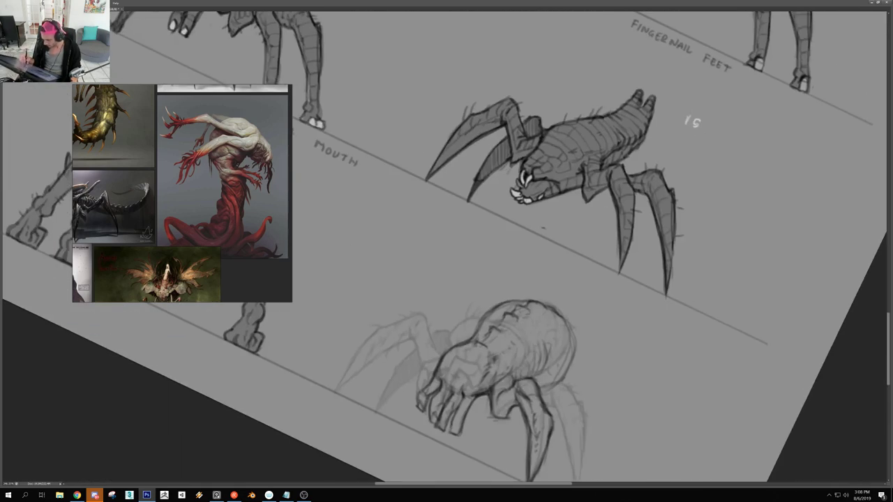
{"action": "scroll", "coordinate": [538, 370], "scroll_direction": "up", "scroll_amount": 2}
{"action": "left_click_drag", "start_coordinate": [464, 308], "coordinate": [452, 321]}
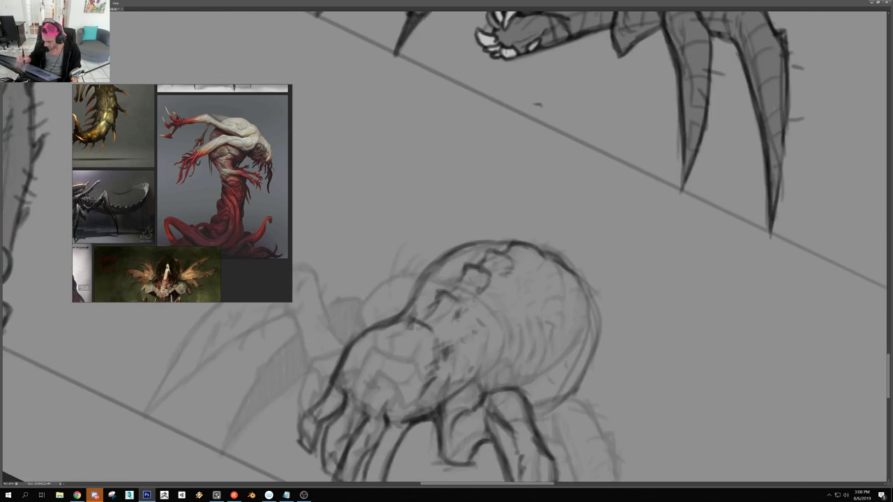
{"action": "mouse_move", "coordinate": [530, 262]}
{"action": "left_mouse_down"}
{"action": "mouse_move", "coordinate": [540, 253]}
{"action": "mouse_move", "coordinate": [467, 246]}
{"action": "left_mouse_up"}
{"action": "scroll", "coordinate": [499, 283], "scroll_direction": "down", "scroll_amount": 3}
{"action": "key", "text": "r"}
{"action": "left_click_drag", "start_coordinate": [502, 300], "coordinate": [460, 325]}
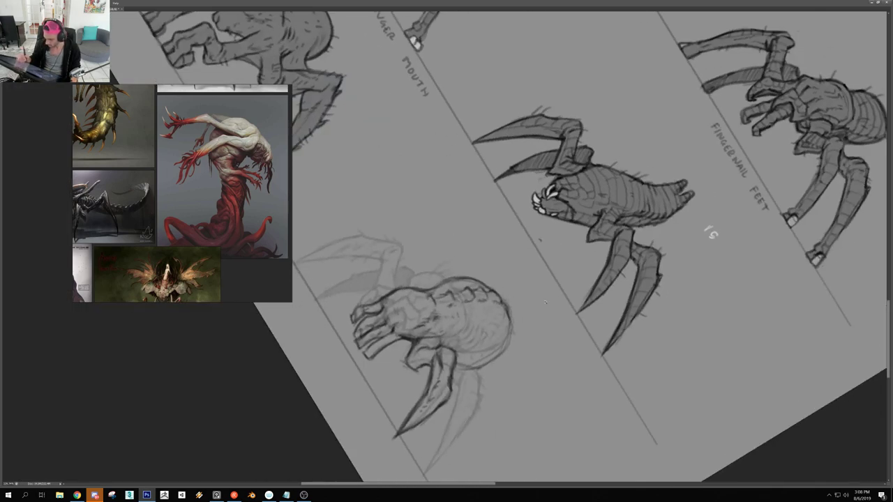
Add curved marks down the side of the abdomen and darken its rear contour, rotating the canvas for the strokes
{"action": "scroll", "coordinate": [455, 326], "scroll_direction": "up", "scroll_amount": 3}
{"action": "left_click_drag", "start_coordinate": [490, 288], "coordinate": [492, 331]}
{"action": "left_click_drag", "start_coordinate": [517, 286], "coordinate": [523, 338]}
{"action": "left_click_drag", "start_coordinate": [545, 299], "coordinate": [553, 341]}
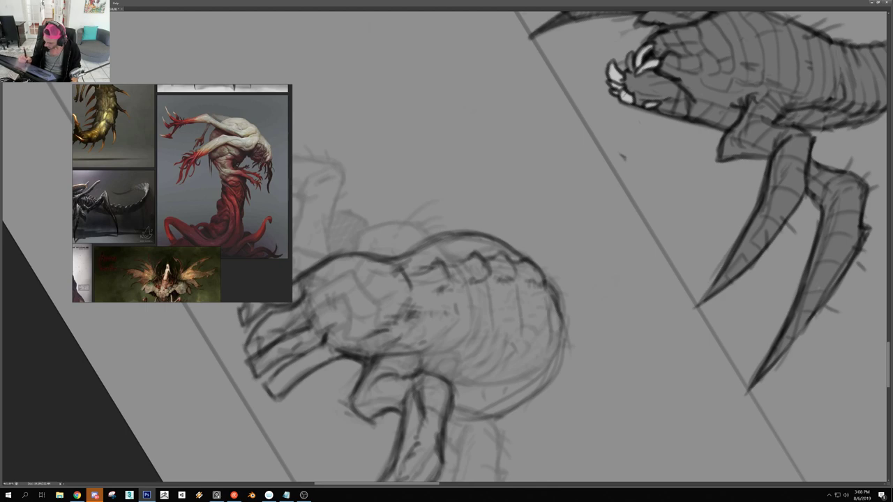
{"action": "left_click_drag", "start_coordinate": [453, 301], "coordinate": [448, 335]}
{"action": "scroll", "coordinate": [453, 300], "scroll_direction": "down", "scroll_amount": 3}
{"action": "key", "text": "r"}
{"action": "left_click_drag", "start_coordinate": [502, 300], "coordinate": [447, 326]}
{"action": "scroll", "coordinate": [419, 300], "scroll_direction": "up", "scroll_amount": 3}
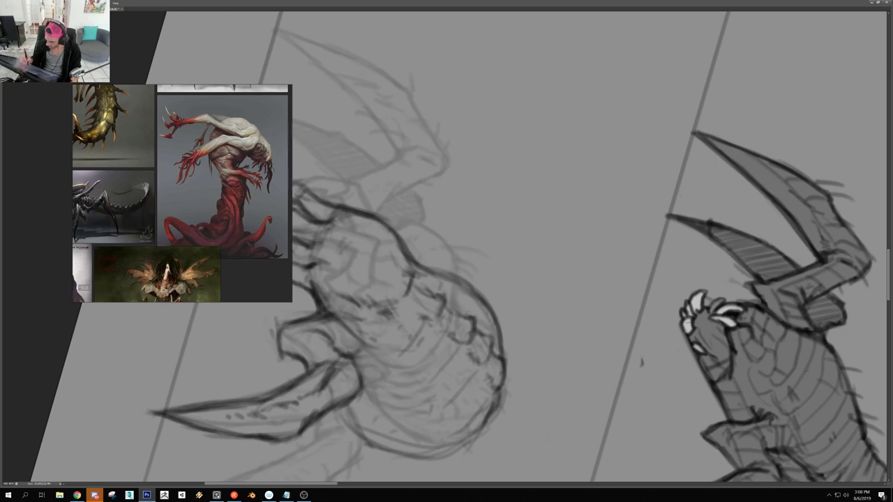
Return the canvas to upright and place the first light strokes where the far front leg meets the head
{"action": "scroll", "coordinate": [500, 330], "scroll_direction": "down", "scroll_amount": 5}
{"action": "key", "text": "r"}
{"action": "left_click_drag", "start_coordinate": [385, 181], "coordinate": [562, 313]}
{"action": "scroll", "coordinate": [491, 245], "scroll_direction": "up", "scroll_amount": 5}
{"action": "key", "text": "Escape"}
{"action": "key", "text": "Tab"}
{"action": "key", "text": "Tab"}
{"action": "left_click_drag", "start_coordinate": [371, 192], "coordinate": [424, 228]}
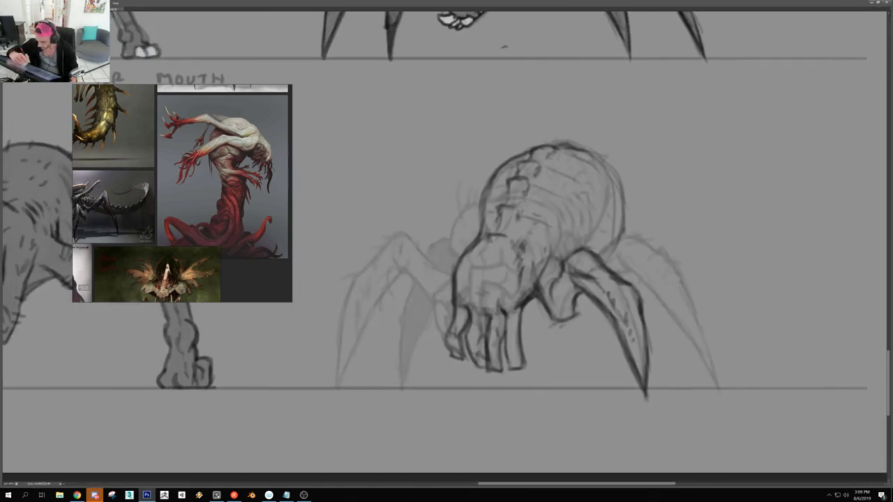
{"action": "left_click_drag", "start_coordinate": [452, 279], "coordinate": [437, 272]}
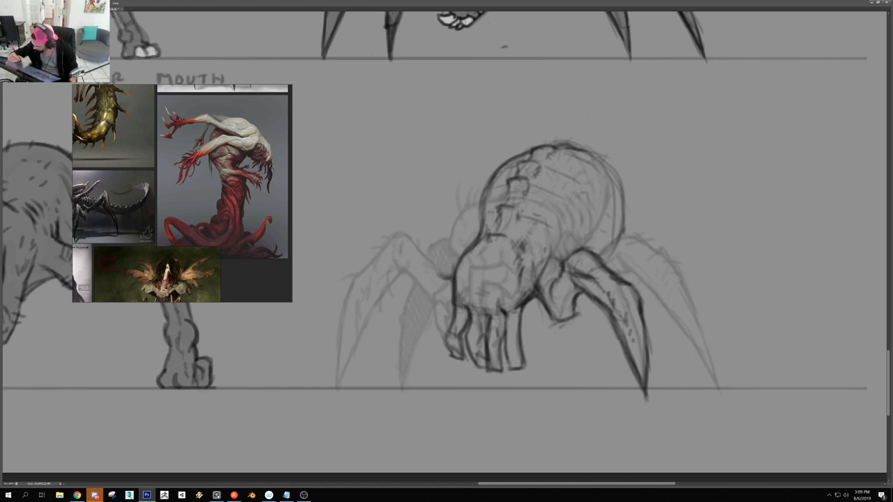
{"action": "left_click_drag", "start_coordinate": [443, 277], "coordinate": [431, 264]}
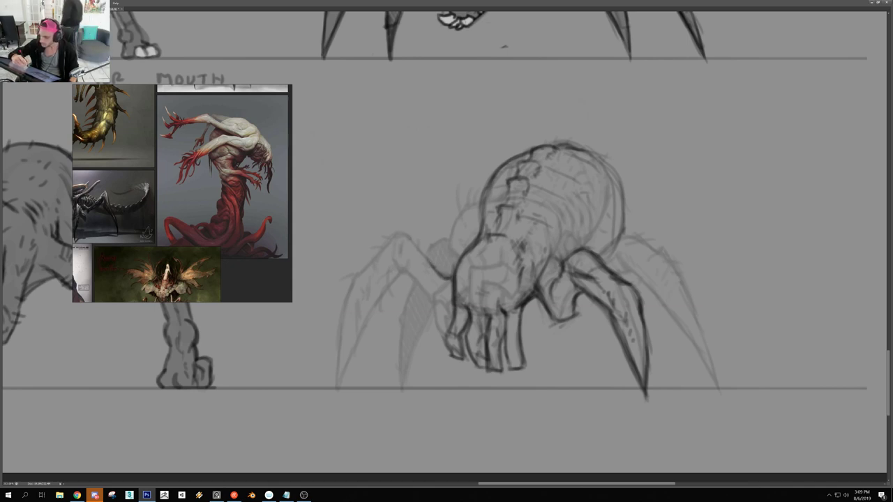
Outline the scythe-shaped lower blade of the far front leg down to the ground line
{"action": "mouse_move", "coordinate": [388, 235]}
{"action": "left_mouse_down"}
{"action": "mouse_move", "coordinate": [410, 237]}
{"action": "mouse_move", "coordinate": [417, 253]}
{"action": "mouse_move", "coordinate": [402, 236]}
{"action": "mouse_move", "coordinate": [384, 245]}
{"action": "mouse_move", "coordinate": [352, 283]}
{"action": "mouse_move", "coordinate": [335, 382]}
{"action": "left_mouse_up"}
{"action": "left_click_drag", "start_coordinate": [344, 314], "coordinate": [336, 388]}
{"action": "mouse_move", "coordinate": [360, 330]}
{"action": "left_mouse_down"}
{"action": "mouse_move", "coordinate": [339, 389]}
{"action": "mouse_move", "coordinate": [343, 373]}
{"action": "left_mouse_up"}
{"action": "mouse_move", "coordinate": [368, 305]}
{"action": "left_mouse_down"}
{"action": "mouse_move", "coordinate": [342, 389]}
{"action": "mouse_move", "coordinate": [361, 318]}
{"action": "left_mouse_up"}
{"action": "mouse_move", "coordinate": [381, 286]}
{"action": "left_mouse_down"}
{"action": "mouse_move", "coordinate": [373, 308]}
{"action": "mouse_move", "coordinate": [351, 283]}
{"action": "mouse_move", "coordinate": [363, 280]}
{"action": "mouse_move", "coordinate": [378, 302]}
{"action": "left_mouse_up"}
{"action": "mouse_move", "coordinate": [394, 278]}
{"action": "left_mouse_down"}
{"action": "mouse_move", "coordinate": [376, 298]}
{"action": "mouse_move", "coordinate": [381, 292]}
{"action": "left_mouse_up"}
Draw the knee and upper segment of the far front leg over the faded guide, up to the head
{"action": "left_click_drag", "start_coordinate": [404, 269], "coordinate": [392, 273]}
{"action": "left_click_drag", "start_coordinate": [401, 260], "coordinate": [387, 272]}
{"action": "mouse_move", "coordinate": [402, 257]}
{"action": "left_mouse_down"}
{"action": "mouse_move", "coordinate": [391, 273]}
{"action": "mouse_move", "coordinate": [414, 277]}
{"action": "mouse_move", "coordinate": [433, 303]}
{"action": "mouse_move", "coordinate": [438, 273]}
{"action": "left_mouse_up"}
{"action": "left_click_drag", "start_coordinate": [422, 254], "coordinate": [438, 275]}
{"action": "left_click_drag", "start_coordinate": [395, 253], "coordinate": [405, 260]}
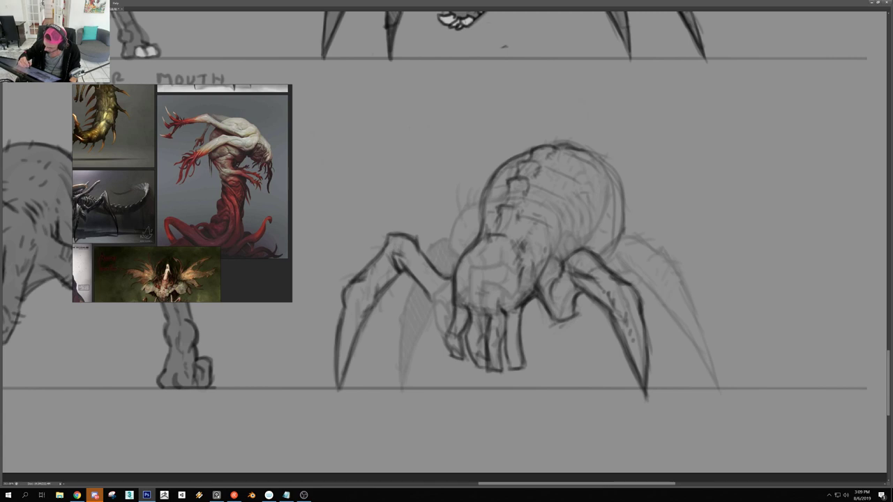
Tilt the canvas slightly and clean up the knee of the far front leg with the eraser
{"action": "key", "text": "r"}
{"action": "left_click_drag", "start_coordinate": [363, 279], "coordinate": [362, 277]}
{"action": "key", "text": "e"}
{"action": "left_click_drag", "start_coordinate": [387, 240], "coordinate": [414, 237]}
{"action": "mouse_move", "coordinate": [409, 234]}
{"action": "left_mouse_down"}
{"action": "mouse_move", "coordinate": [418, 246]}
{"action": "mouse_move", "coordinate": [376, 255]}
{"action": "mouse_move", "coordinate": [385, 235]}
{"action": "mouse_move", "coordinate": [416, 233]}
{"action": "mouse_move", "coordinate": [409, 249]}
{"action": "mouse_move", "coordinate": [366, 244]}
{"action": "left_mouse_up"}
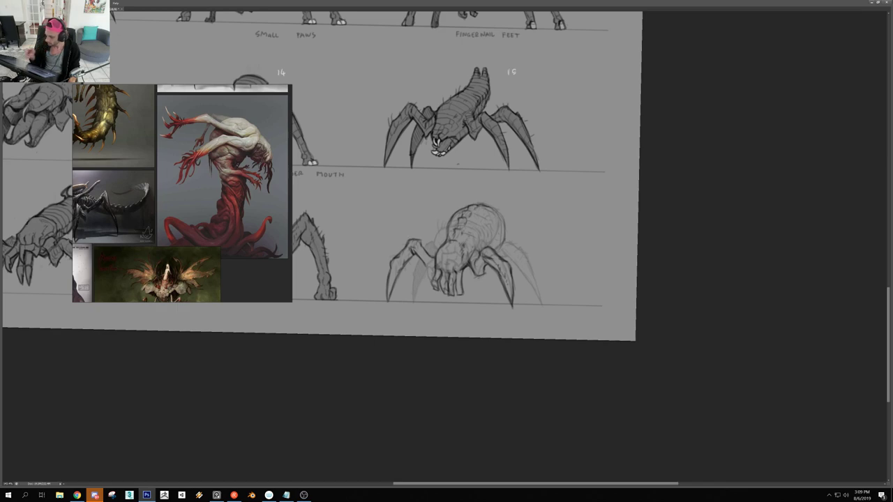
Add short defining strokes to the tips of the finger-like mouthparts
{"action": "left_click_drag", "start_coordinate": [460, 281], "coordinate": [518, 280]}
{"action": "mouse_move", "coordinate": [436, 323]}
{"action": "left_mouse_down"}
{"action": "mouse_move", "coordinate": [460, 348]}
{"action": "mouse_move", "coordinate": [429, 346]}
{"action": "left_mouse_up"}
{"action": "mouse_move", "coordinate": [396, 319]}
{"action": "left_mouse_down"}
{"action": "mouse_move", "coordinate": [409, 345]}
{"action": "mouse_move", "coordinate": [387, 346]}
{"action": "left_mouse_up"}
{"action": "mouse_move", "coordinate": [428, 316]}
{"action": "left_mouse_down"}
{"action": "mouse_move", "coordinate": [385, 316]}
{"action": "mouse_move", "coordinate": [472, 314]}
{"action": "left_mouse_up"}
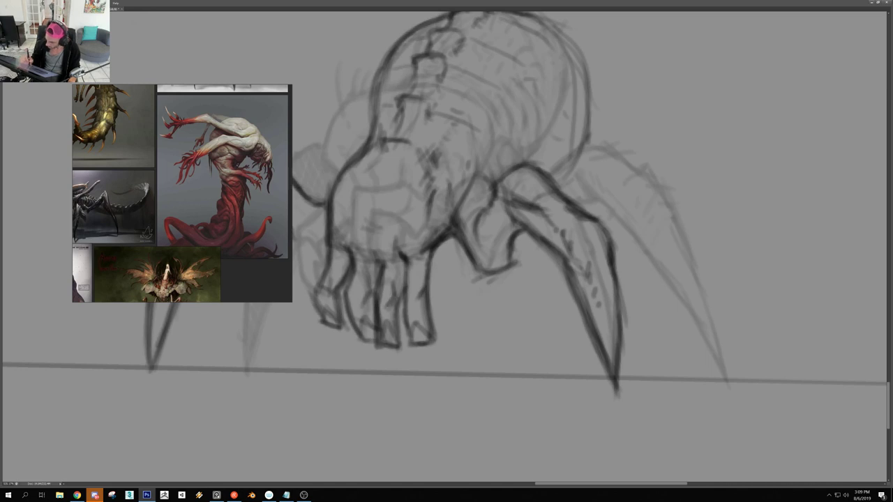
Extend knuckle and tendon lines from the fingers up the hand-like head, and level the canvas
{"action": "key", "text": "ctrl+minus"}
{"action": "key", "text": "ctrl+plus"}
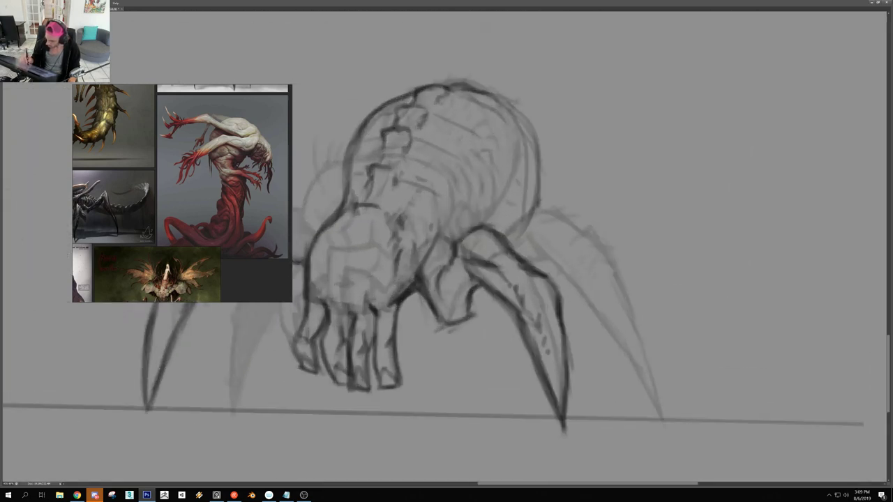
{"action": "mouse_move", "coordinate": [386, 302]}
{"action": "left_mouse_down"}
{"action": "mouse_move", "coordinate": [397, 318]}
{"action": "mouse_move", "coordinate": [374, 344]}
{"action": "left_mouse_up"}
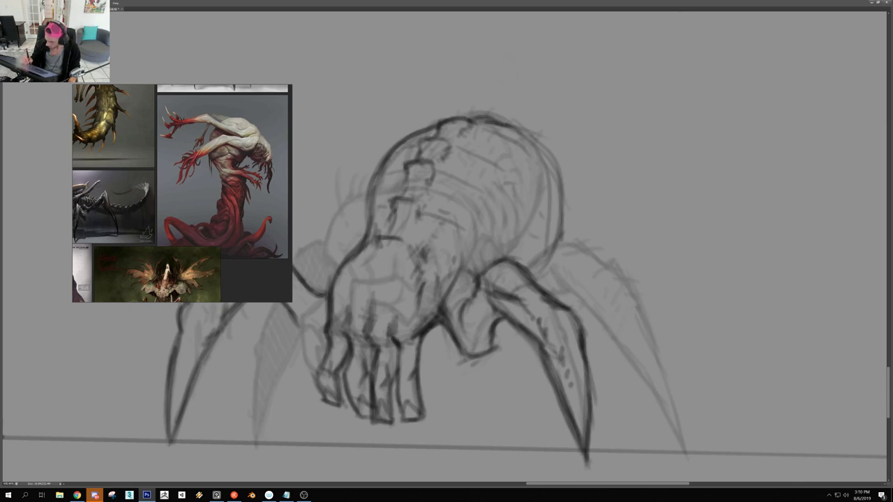
{"action": "mouse_move", "coordinate": [351, 285]}
{"action": "left_mouse_down"}
{"action": "mouse_move", "coordinate": [348, 304]}
{"action": "mouse_move", "coordinate": [347, 288]}
{"action": "left_mouse_up"}
{"action": "left_click_drag", "start_coordinate": [395, 262], "coordinate": [321, 265]}
{"action": "key", "text": "r"}
{"action": "mouse_move", "coordinate": [491, 206]}
{"action": "left_mouse_down"}
{"action": "mouse_move", "coordinate": [501, 279]}
{"action": "mouse_move", "coordinate": [422, 308]}
{"action": "mouse_move", "coordinate": [380, 254]}
{"action": "mouse_move", "coordinate": [389, 216]}
{"action": "left_mouse_up"}
{"action": "key", "text": "Escape"}
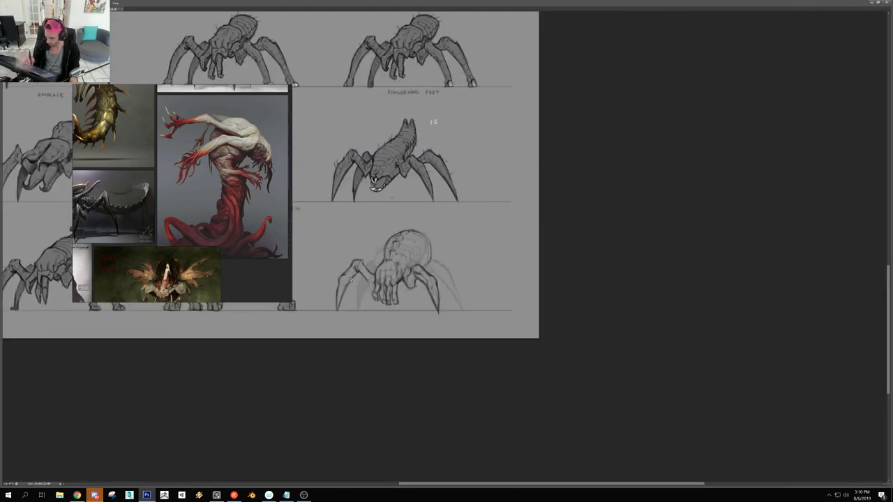
Strengthen the underside of the far front leg's upper segment beside the head
{"action": "left_click_drag", "start_coordinate": [351, 281], "coordinate": [419, 281]}
{"action": "left_click_drag", "start_coordinate": [332, 301], "coordinate": [322, 318]}
{"action": "left_click_drag", "start_coordinate": [374, 326], "coordinate": [334, 327]}
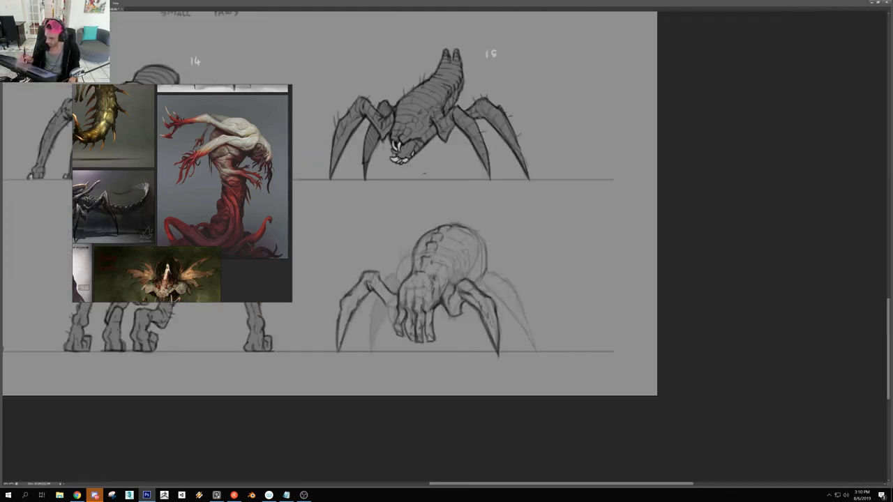
{"action": "scroll", "coordinate": [523, 288], "scroll_direction": "up", "scroll_amount": 5}
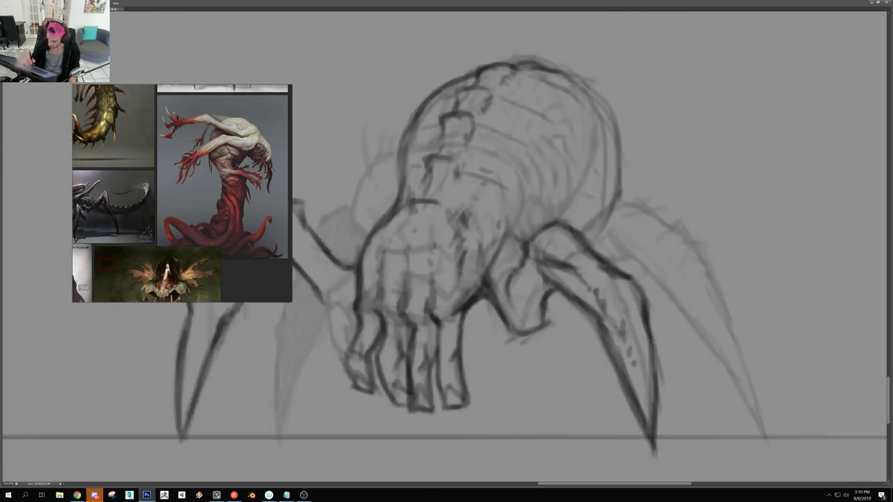
{"action": "scroll", "coordinate": [365, 309], "scroll_direction": "down", "scroll_amount": 5}
{"action": "scroll", "coordinate": [373, 307], "scroll_direction": "up", "scroll_amount": 5}
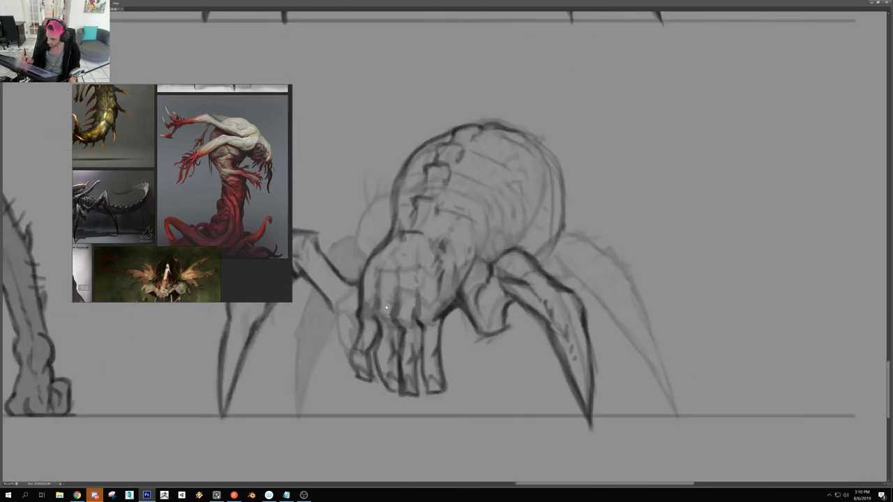
{"action": "scroll", "coordinate": [374, 307], "scroll_direction": "down", "scroll_amount": 4}
{"action": "scroll", "coordinate": [380, 318], "scroll_direction": "up", "scroll_amount": 3}
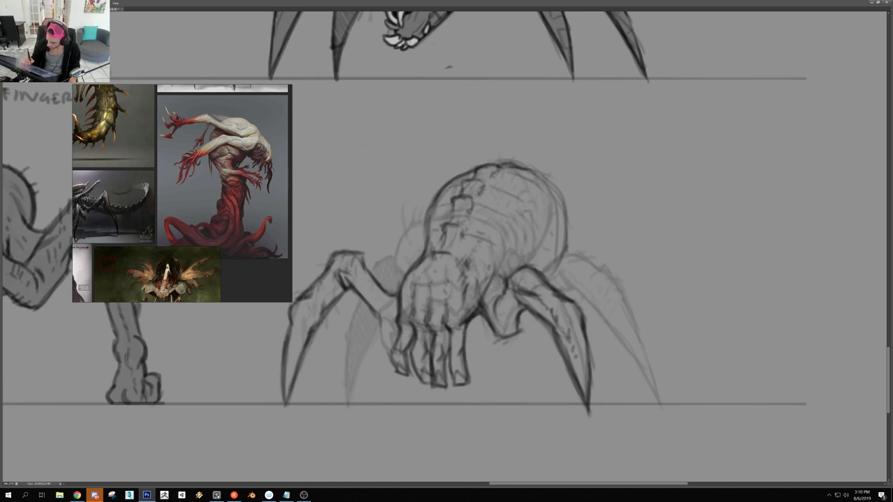
{"action": "mouse_move", "coordinate": [378, 320]}
{"action": "left_mouse_down"}
{"action": "mouse_move", "coordinate": [396, 329]}
{"action": "mouse_move", "coordinate": [395, 309]}
{"action": "mouse_move", "coordinate": [371, 292]}
{"action": "left_mouse_up"}
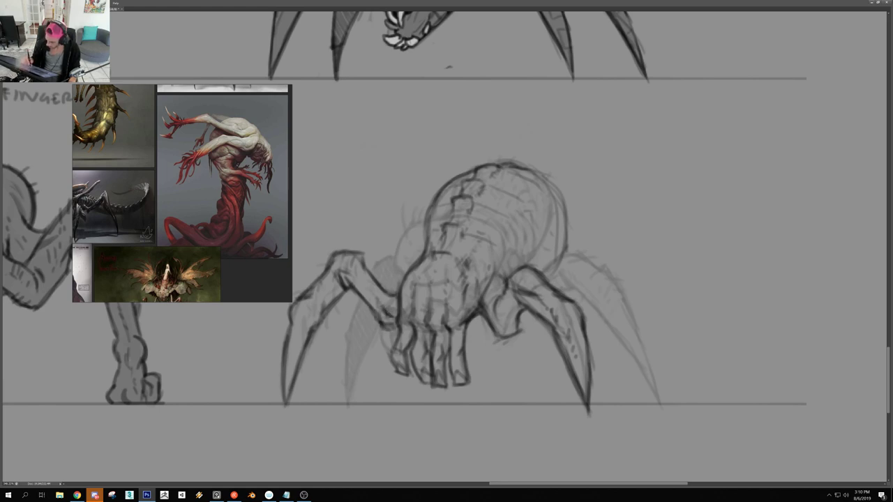
Adjust the canvas angle and close off the far front leg's joint against the finger mouthparts
{"action": "scroll", "coordinate": [393, 313], "scroll_direction": "down", "scroll_amount": 5}
{"action": "key", "text": "r"}
{"action": "left_click_drag", "start_coordinate": [461, 292], "coordinate": [449, 294]}
{"action": "scroll", "coordinate": [383, 288], "scroll_direction": "up", "scroll_amount": 3}
{"action": "key", "text": "Escape"}
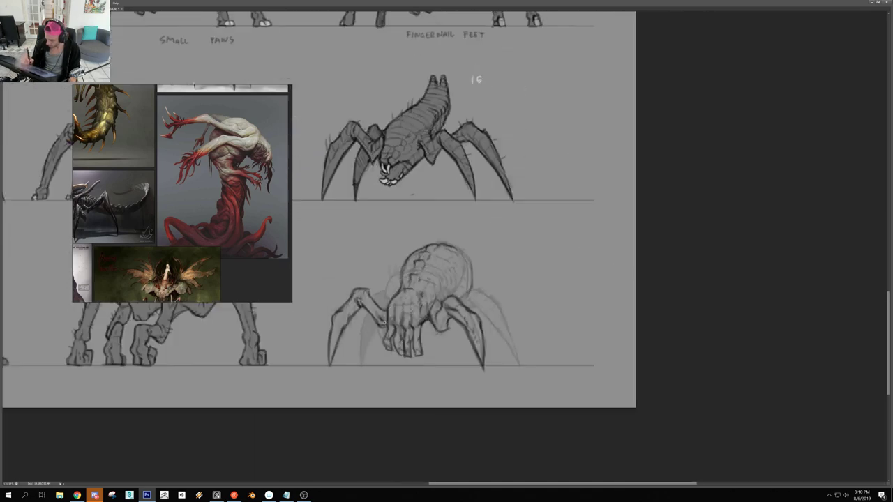
{"action": "scroll", "coordinate": [389, 329], "scroll_direction": "up", "scroll_amount": 5}
{"action": "left_click_drag", "start_coordinate": [378, 326], "coordinate": [389, 333]}
Draw curved segment lines across the abdomen from the spine ridges and reinforce its rear contour
{"action": "scroll", "coordinate": [383, 330], "scroll_direction": "down", "scroll_amount": 5}
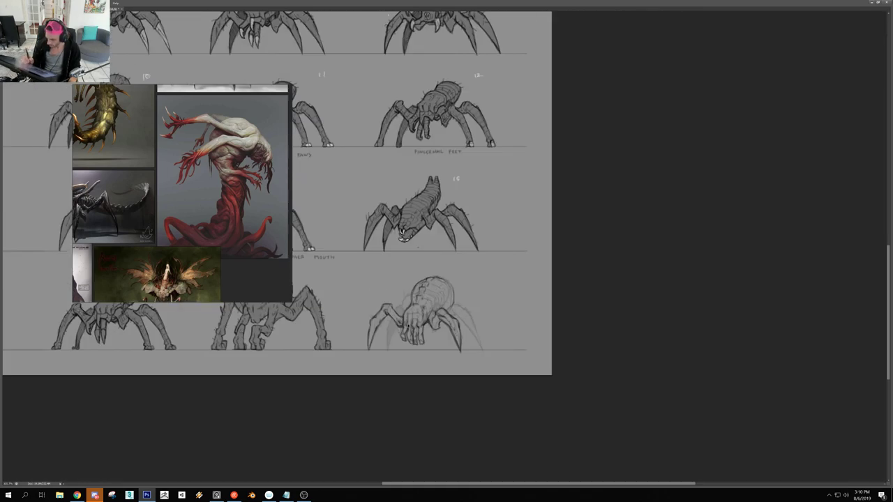
{"action": "scroll", "coordinate": [441, 317], "scroll_direction": "up", "scroll_amount": 4}
{"action": "scroll", "coordinate": [442, 315], "scroll_direction": "down", "scroll_amount": 4}
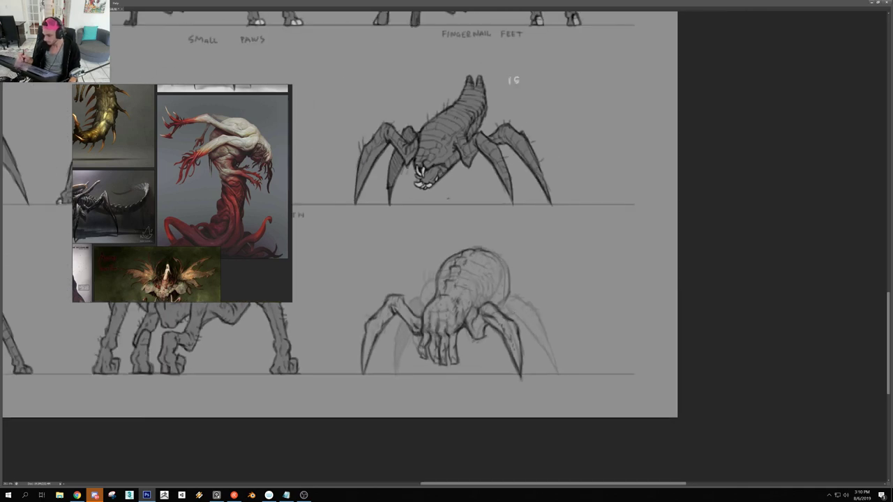
{"action": "scroll", "coordinate": [443, 340], "scroll_direction": "up", "scroll_amount": 2}
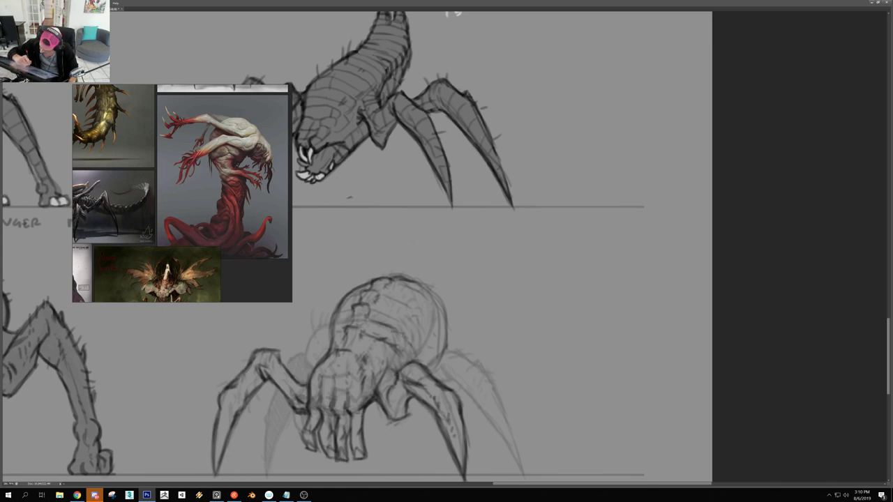
{"action": "mouse_move", "coordinate": [380, 305]}
{"action": "left_mouse_down"}
{"action": "mouse_move", "coordinate": [407, 316]}
{"action": "mouse_move", "coordinate": [430, 344]}
{"action": "left_mouse_up"}
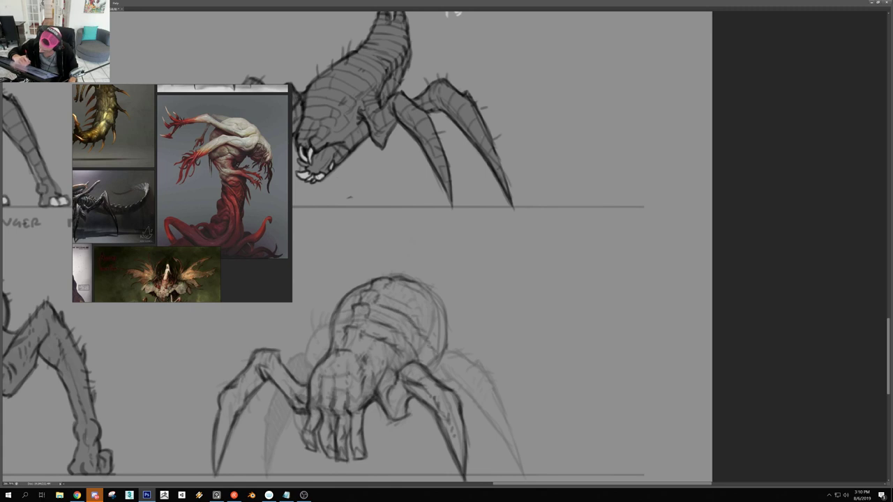
{"action": "mouse_move", "coordinate": [392, 299]}
{"action": "left_mouse_down"}
{"action": "mouse_move", "coordinate": [412, 291]}
{"action": "mouse_move", "coordinate": [438, 329]}
{"action": "left_mouse_up"}
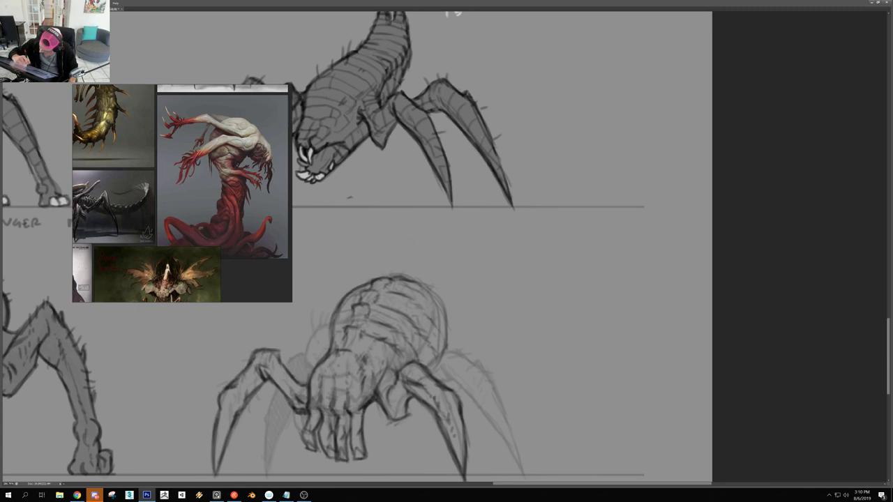
{"action": "mouse_move", "coordinate": [425, 296]}
{"action": "left_mouse_down"}
{"action": "mouse_move", "coordinate": [449, 332]}
{"action": "mouse_move", "coordinate": [442, 356]}
{"action": "left_mouse_up"}
{"action": "left_click_drag", "start_coordinate": [423, 286], "coordinate": [442, 307]}
{"action": "left_click_drag", "start_coordinate": [436, 297], "coordinate": [445, 314]}
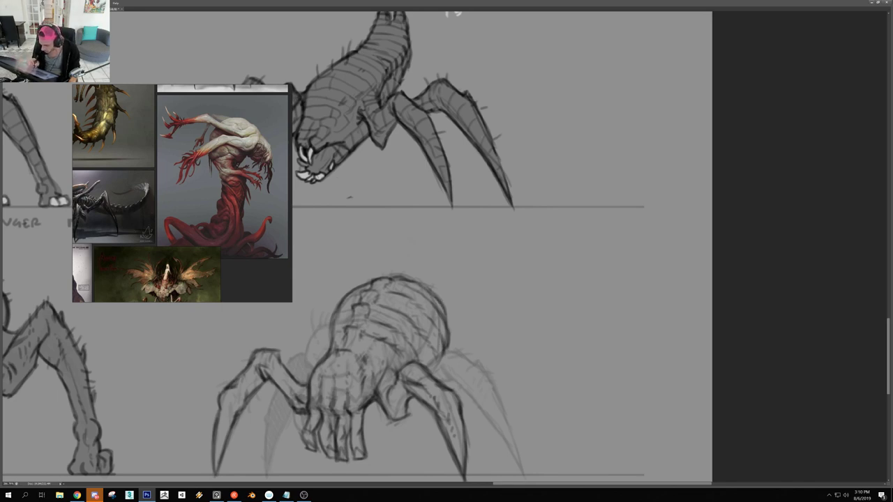
Darken the abdomen's front and upper contour along the spine, rotating the canvas as needed
{"action": "left_click_drag", "start_coordinate": [336, 313], "coordinate": [331, 332]}
{"action": "left_click_drag", "start_coordinate": [347, 293], "coordinate": [337, 312]}
{"action": "mouse_move", "coordinate": [363, 284]}
{"action": "left_mouse_down"}
{"action": "mouse_move", "coordinate": [349, 295]}
{"action": "mouse_move", "coordinate": [366, 284]}
{"action": "left_mouse_up"}
{"action": "left_click_drag", "start_coordinate": [415, 306], "coordinate": [363, 308]}
{"action": "key", "text": "r"}
{"action": "mouse_move", "coordinate": [526, 218]}
{"action": "left_mouse_down"}
{"action": "mouse_move", "coordinate": [525, 278]}
{"action": "mouse_move", "coordinate": [496, 316]}
{"action": "left_mouse_up"}
{"action": "key", "text": "Escape"}
Add short strokes to the ridged back and fit the whole concept sheet in view
{"action": "left_click_drag", "start_coordinate": [396, 332], "coordinate": [453, 333]}
{"action": "mouse_move", "coordinate": [370, 320]}
{"action": "left_mouse_down"}
{"action": "mouse_move", "coordinate": [404, 340]}
{"action": "mouse_move", "coordinate": [433, 341]}
{"action": "mouse_move", "coordinate": [408, 341]}
{"action": "left_mouse_up"}
{"action": "scroll", "coordinate": [486, 349], "scroll_direction": "down", "scroll_amount": 2}
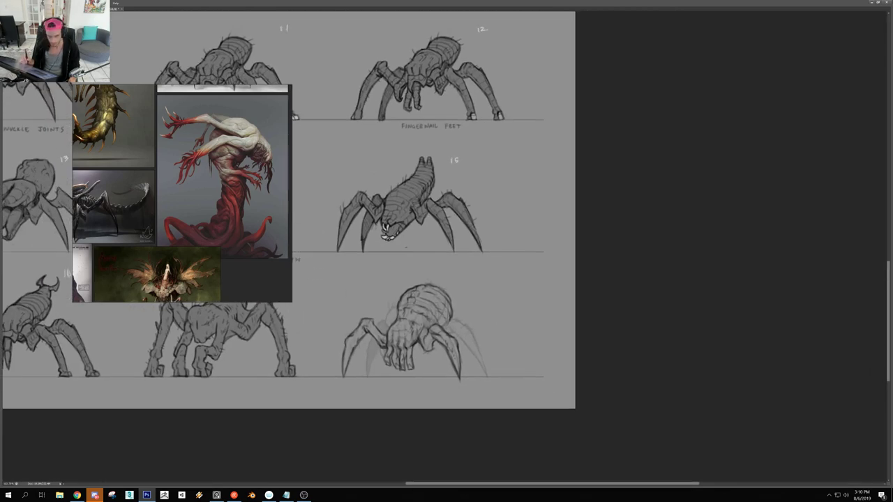
{"action": "scroll", "coordinate": [405, 337], "scroll_direction": "up", "scroll_amount": 5}
{"action": "mouse_move", "coordinate": [367, 314]}
{"action": "left_mouse_down"}
{"action": "mouse_move", "coordinate": [367, 336]}
{"action": "mouse_move", "coordinate": [385, 303]}
{"action": "left_mouse_up"}
{"action": "left_click_drag", "start_coordinate": [377, 306], "coordinate": [392, 297]}
{"action": "key", "text": "ctrl+0"}
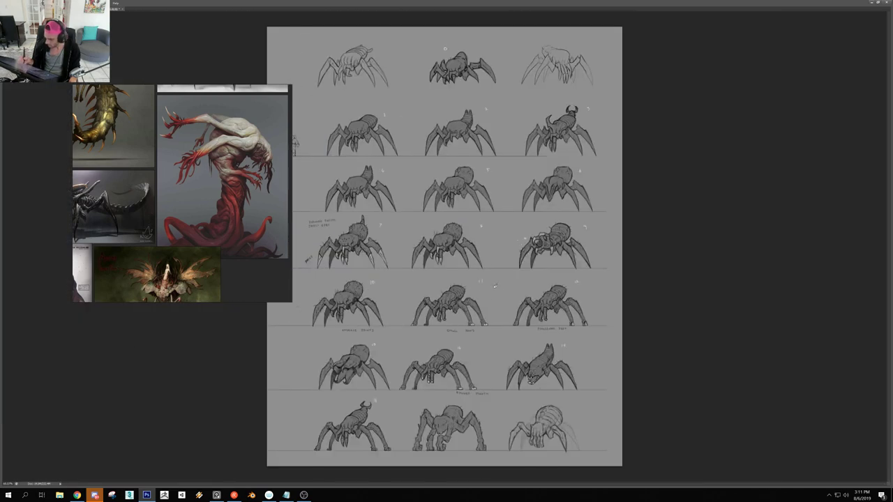
Draw a hoof-like foot at the tip of the near scythe leg, on the ground line
{"action": "scroll", "coordinate": [575, 408], "scroll_direction": "up", "scroll_amount": 5}
{"action": "left_click_drag", "start_coordinate": [583, 423], "coordinate": [559, 365]}
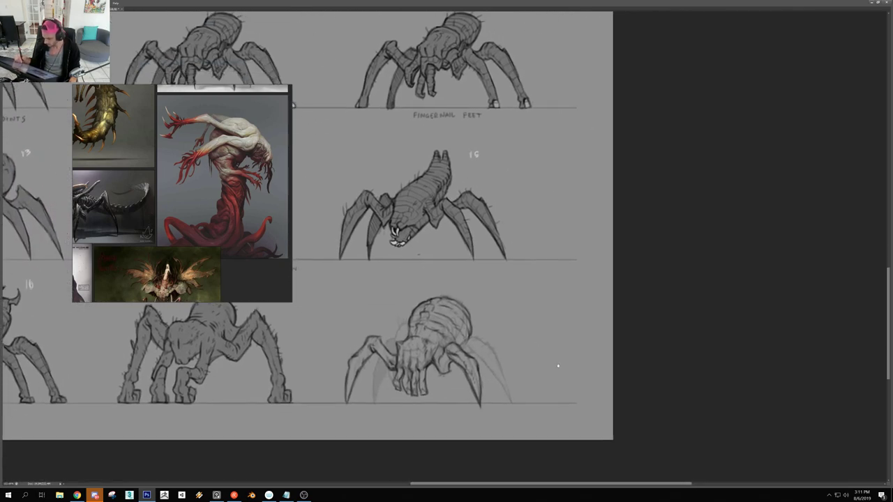
{"action": "scroll", "coordinate": [420, 348], "scroll_direction": "up", "scroll_amount": 5}
{"action": "left_click_drag", "start_coordinate": [425, 335], "coordinate": [369, 334]}
{"action": "mouse_move", "coordinate": [383, 338]}
{"action": "left_mouse_down"}
{"action": "mouse_move", "coordinate": [407, 338]}
{"action": "mouse_move", "coordinate": [428, 367]}
{"action": "left_mouse_up"}
{"action": "left_click_drag", "start_coordinate": [433, 335], "coordinate": [430, 381]}
{"action": "scroll", "coordinate": [445, 345], "scroll_direction": "down", "scroll_amount": 5}
{"action": "key", "text": "r"}
{"action": "mouse_move", "coordinate": [525, 306]}
{"action": "left_mouse_down"}
{"action": "mouse_move", "coordinate": [491, 334]}
{"action": "mouse_move", "coordinate": [497, 313]}
{"action": "left_mouse_up"}
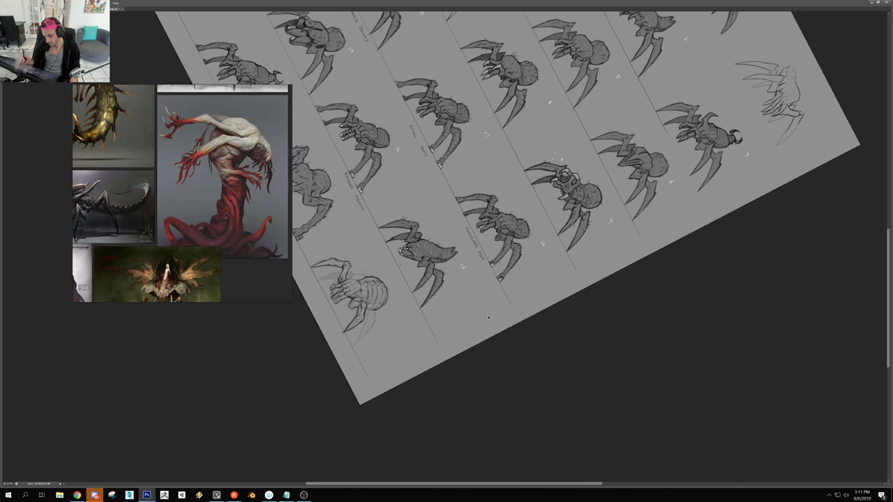
{"action": "scroll", "coordinate": [407, 315], "scroll_direction": "up", "scroll_amount": 5}
{"action": "key", "text": "Escape"}
{"action": "scroll", "coordinate": [492, 380], "scroll_direction": "up", "scroll_amount": 1}
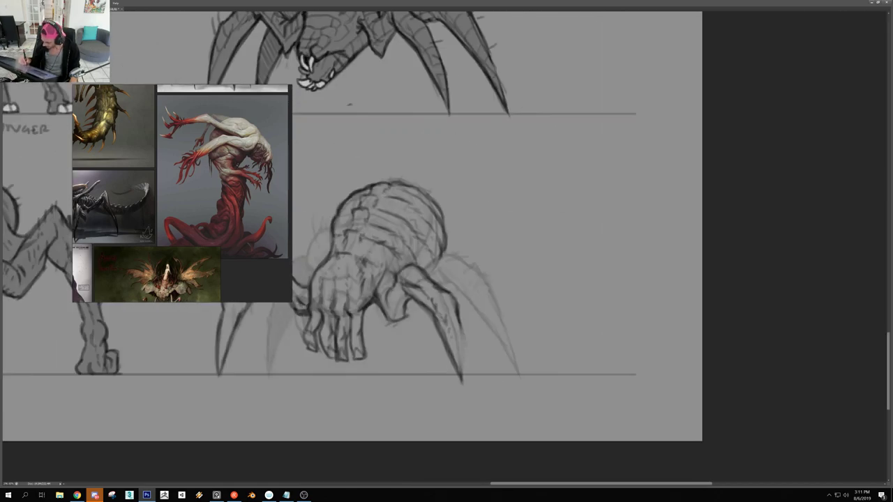
{"action": "mouse_move", "coordinate": [464, 338]}
{"action": "left_mouse_down"}
{"action": "mouse_move", "coordinate": [480, 373]}
{"action": "mouse_move", "coordinate": [462, 375]}
{"action": "mouse_move", "coordinate": [467, 353]}
{"action": "mouse_move", "coordinate": [464, 365]}
{"action": "left_mouse_up"}
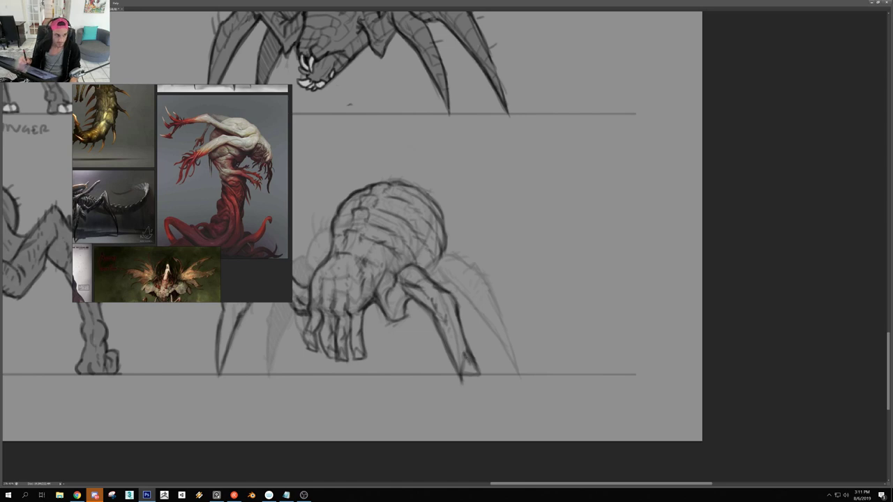
{"action": "scroll", "coordinate": [480, 320], "scroll_direction": "down", "scroll_amount": 2}
{"action": "scroll", "coordinate": [480, 320], "scroll_direction": "up", "scroll_amount": 3}
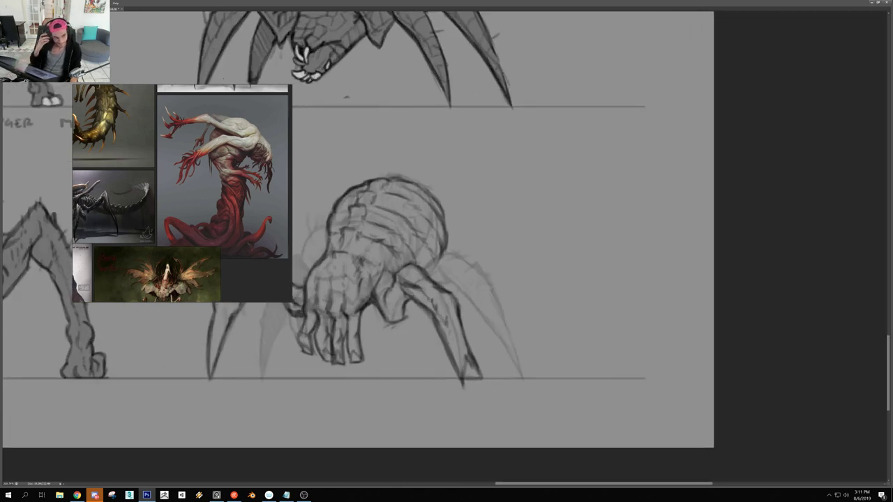
{"action": "scroll", "coordinate": [480, 369], "scroll_direction": "up", "scroll_amount": 1}
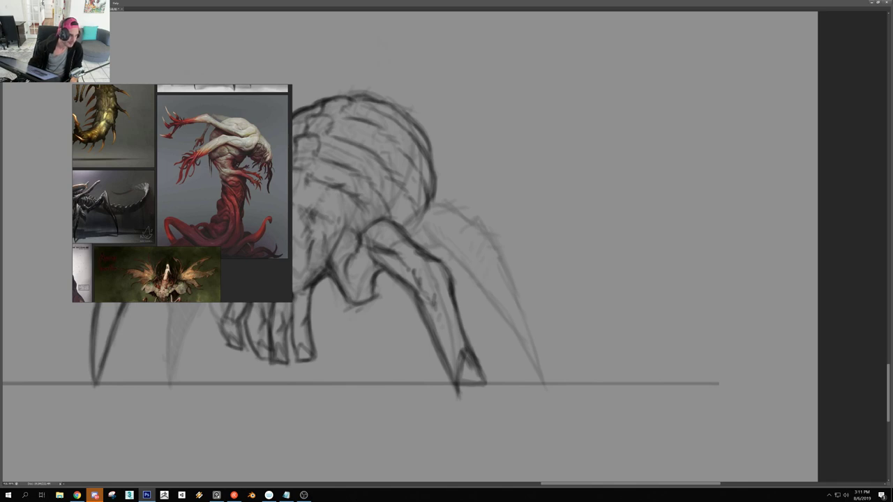
{"action": "key", "text": "alt+Tab"}
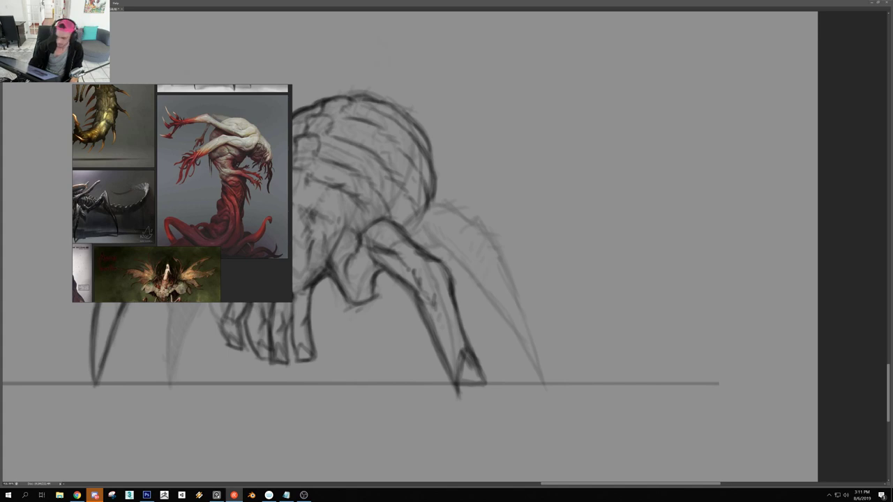
{"action": "left_click", "coordinate": [493, 290]}
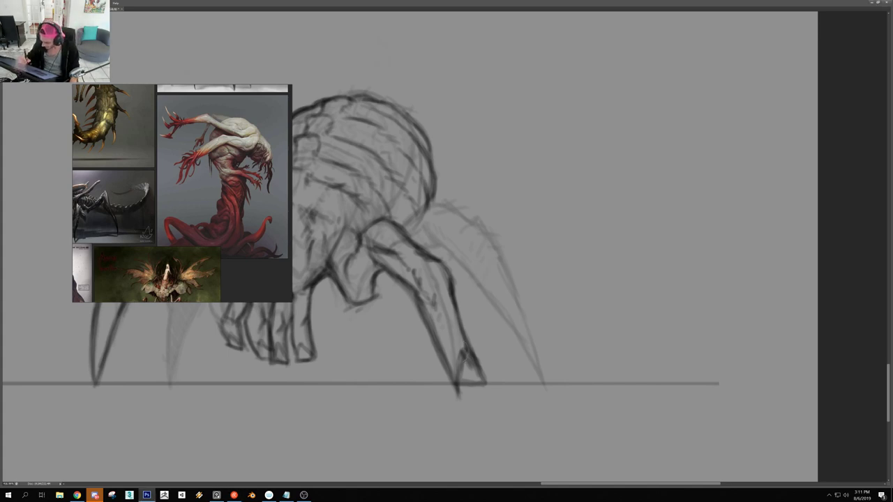
Undo the last two hoof strokes and redraw the inner edge of the near leg's hoof
{"action": "key", "text": "ctrl+z"}
{"action": "key", "text": "ctrl+z"}
{"action": "mouse_move", "coordinate": [460, 359]}
{"action": "left_mouse_down"}
{"action": "mouse_move", "coordinate": [477, 368]}
{"action": "mouse_move", "coordinate": [457, 377]}
{"action": "left_mouse_up"}
{"action": "left_click_drag", "start_coordinate": [459, 357], "coordinate": [451, 378]}
Outline the upper segment of the rear leg behind the near leg, starting at the abdomen
{"action": "left_click_drag", "start_coordinate": [548, 307], "coordinate": [525, 307]}
{"action": "left_click_drag", "start_coordinate": [420, 282], "coordinate": [434, 287]}
{"action": "mouse_move", "coordinate": [421, 283]}
{"action": "left_mouse_down"}
{"action": "mouse_move", "coordinate": [443, 290]}
{"action": "mouse_move", "coordinate": [425, 251]}
{"action": "mouse_move", "coordinate": [455, 243]}
{"action": "mouse_move", "coordinate": [516, 329]}
{"action": "left_mouse_up"}
Draw the rear leg's lower segment with a hoof-like foot, refine its knee, and undo the last stroke
{"action": "scroll", "coordinate": [523, 302], "scroll_direction": "down", "scroll_amount": 1}
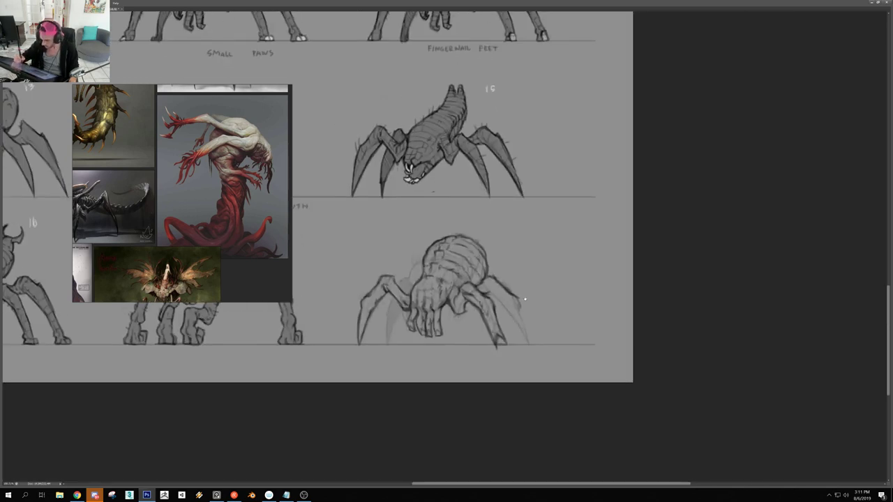
{"action": "scroll", "coordinate": [523, 301], "scroll_direction": "up", "scroll_amount": 2}
{"action": "mouse_move", "coordinate": [576, 355]}
{"action": "left_mouse_down"}
{"action": "mouse_move", "coordinate": [605, 423]}
{"action": "mouse_move", "coordinate": [571, 425]}
{"action": "left_mouse_up"}
{"action": "left_click_drag", "start_coordinate": [576, 382], "coordinate": [567, 412]}
{"action": "left_click_drag", "start_coordinate": [554, 351], "coordinate": [561, 365]}
{"action": "mouse_move", "coordinate": [522, 331]}
{"action": "left_mouse_down"}
{"action": "mouse_move", "coordinate": [560, 360]}
{"action": "mouse_move", "coordinate": [528, 331]}
{"action": "mouse_move", "coordinate": [533, 325]}
{"action": "left_mouse_up"}
{"action": "left_click_drag", "start_coordinate": [521, 326], "coordinate": [535, 322]}
{"action": "left_click_drag", "start_coordinate": [564, 363], "coordinate": [546, 342]}
{"action": "mouse_move", "coordinate": [560, 359]}
{"action": "left_mouse_down"}
{"action": "mouse_move", "coordinate": [572, 367]}
{"action": "mouse_move", "coordinate": [578, 418]}
{"action": "mouse_move", "coordinate": [607, 422]}
{"action": "mouse_move", "coordinate": [585, 418]}
{"action": "mouse_move", "coordinate": [582, 425]}
{"action": "mouse_move", "coordinate": [584, 415]}
{"action": "left_mouse_up"}
{"action": "key", "text": "ctrl+z"}
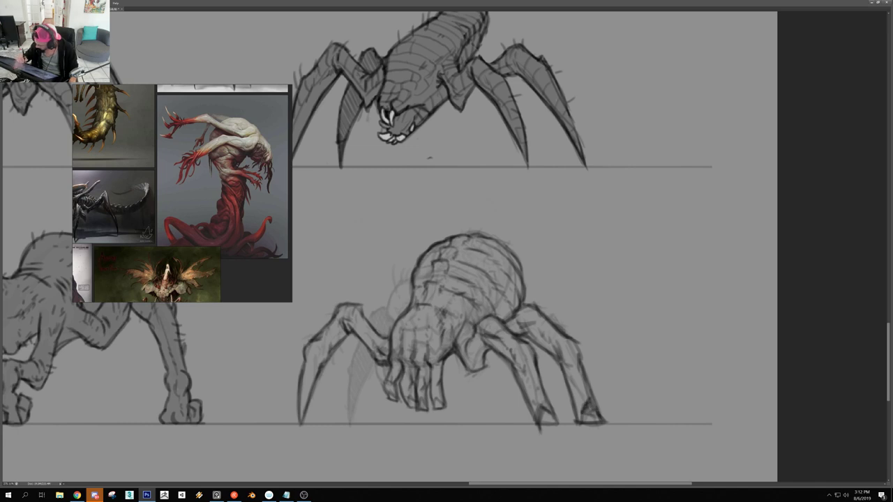
Redraw the front left leg's scythe as a thicker, straight lower segment ending in a flat foot on the ground line
{"action": "key", "text": "ctrl+minus"}
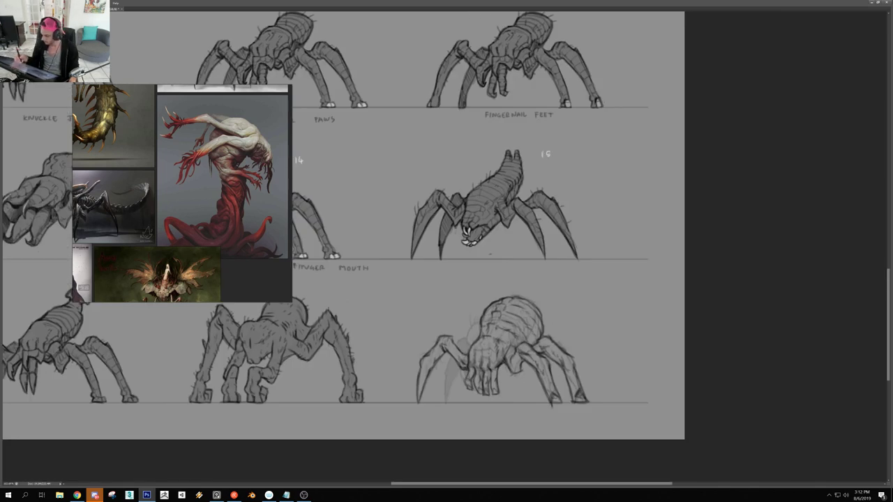
{"action": "left_click_drag", "start_coordinate": [426, 402], "coordinate": [489, 401]}
{"action": "mouse_move", "coordinate": [407, 345]}
{"action": "left_mouse_down"}
{"action": "mouse_move", "coordinate": [405, 408]}
{"action": "mouse_move", "coordinate": [404, 388]}
{"action": "left_mouse_up"}
{"action": "left_click_drag", "start_coordinate": [411, 327], "coordinate": [394, 405]}
{"action": "mouse_move", "coordinate": [400, 357]}
{"action": "left_mouse_down"}
{"action": "mouse_move", "coordinate": [388, 403]}
{"action": "mouse_move", "coordinate": [409, 406]}
{"action": "left_mouse_up"}
{"action": "left_click_drag", "start_coordinate": [431, 332], "coordinate": [411, 405]}
{"action": "left_click_drag", "start_coordinate": [487, 287], "coordinate": [480, 300]}
{"action": "left_click_drag", "start_coordinate": [485, 298], "coordinate": [475, 309]}
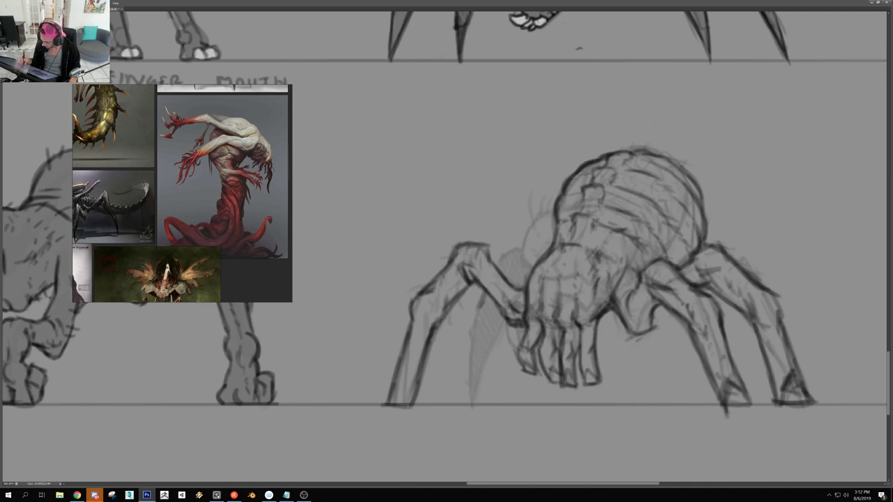
{"action": "mouse_move", "coordinate": [415, 318]}
{"action": "left_mouse_down"}
{"action": "mouse_move", "coordinate": [433, 297]}
{"action": "mouse_move", "coordinate": [466, 293]}
{"action": "mouse_move", "coordinate": [434, 318]}
{"action": "left_mouse_up"}
{"action": "mouse_move", "coordinate": [451, 280]}
{"action": "left_mouse_down"}
{"action": "mouse_move", "coordinate": [438, 300]}
{"action": "mouse_move", "coordinate": [391, 314]}
{"action": "left_mouse_up"}
{"action": "left_click_drag", "start_coordinate": [446, 307], "coordinate": [496, 370]}
Show the hidden interface panels and move the reference image board away from the creature sketches
{"action": "key", "text": "Tab"}
{"action": "scroll", "coordinate": [587, 370], "scroll_direction": "up", "scroll_amount": 1}
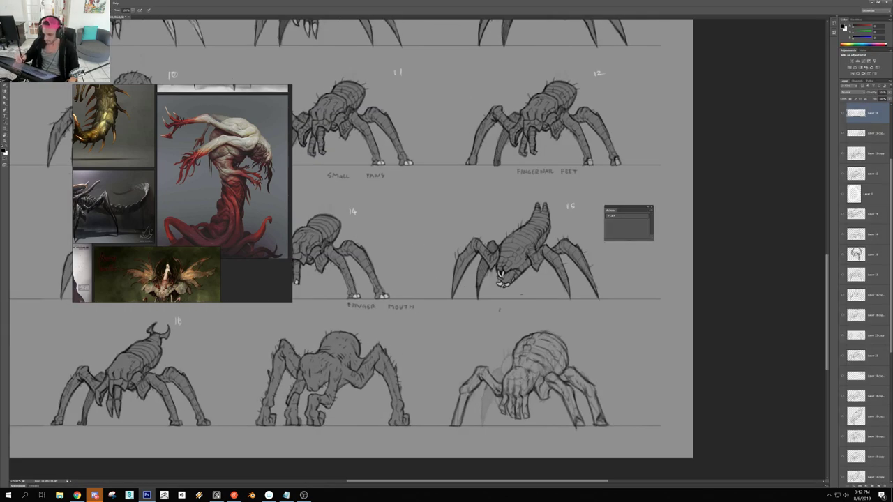
{"action": "right_click", "coordinate": [296, 308]}
{"action": "mouse_move", "coordinate": [254, 277]}
{"action": "left_mouse_down"}
{"action": "mouse_move", "coordinate": [199, 150]}
{"action": "mouse_move", "coordinate": [178, 123]}
{"action": "left_mouse_up"}
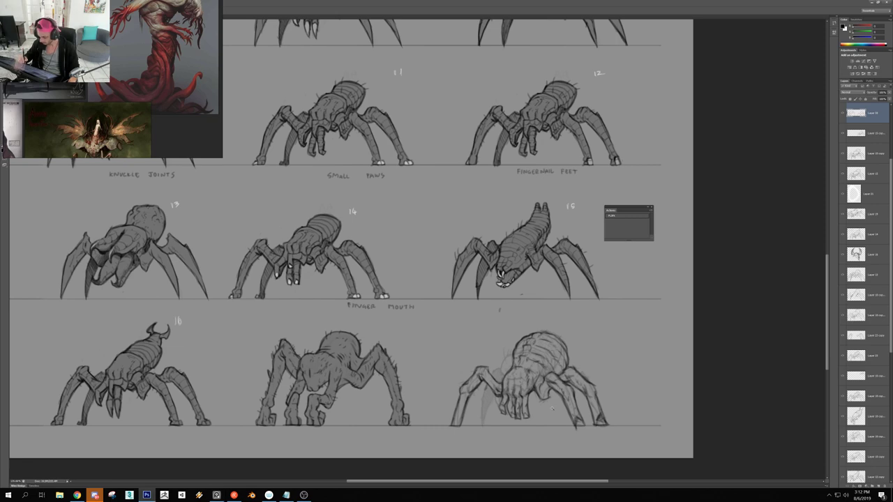
Draw a second left leg behind the front one, over the faded guide, with its foot on the ground line
{"action": "scroll", "coordinate": [553, 409], "scroll_direction": "up", "scroll_amount": 3}
{"action": "left_click_drag", "start_coordinate": [508, 437], "coordinate": [505, 410]}
{"action": "scroll", "coordinate": [505, 409], "scroll_direction": "up", "scroll_amount": 2}
{"action": "scroll", "coordinate": [505, 410], "scroll_direction": "up", "scroll_amount": 1}
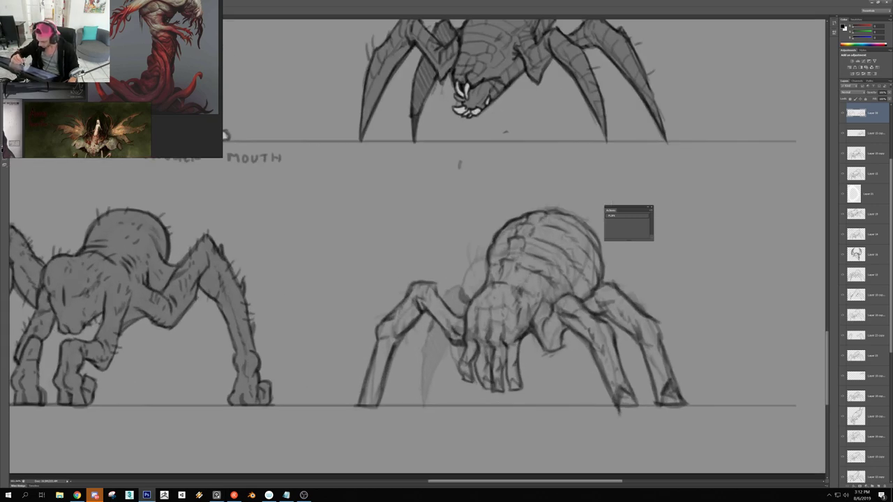
{"action": "mouse_move", "coordinate": [464, 289]}
{"action": "left_mouse_down"}
{"action": "mouse_move", "coordinate": [444, 298]}
{"action": "mouse_move", "coordinate": [413, 385]}
{"action": "left_mouse_up"}
{"action": "mouse_move", "coordinate": [419, 352]}
{"action": "left_mouse_down"}
{"action": "mouse_move", "coordinate": [412, 405]}
{"action": "mouse_move", "coordinate": [429, 405]}
{"action": "left_mouse_up"}
{"action": "left_click_drag", "start_coordinate": [430, 365], "coordinate": [439, 402]}
{"action": "mouse_move", "coordinate": [448, 345]}
{"action": "left_mouse_down"}
{"action": "mouse_move", "coordinate": [440, 381]}
{"action": "mouse_move", "coordinate": [407, 412]}
{"action": "mouse_move", "coordinate": [434, 405]}
{"action": "mouse_move", "coordinate": [426, 408]}
{"action": "left_mouse_up"}
{"action": "left_click_drag", "start_coordinate": [415, 396], "coordinate": [413, 406]}
{"action": "left_click_drag", "start_coordinate": [361, 392], "coordinate": [351, 409]}
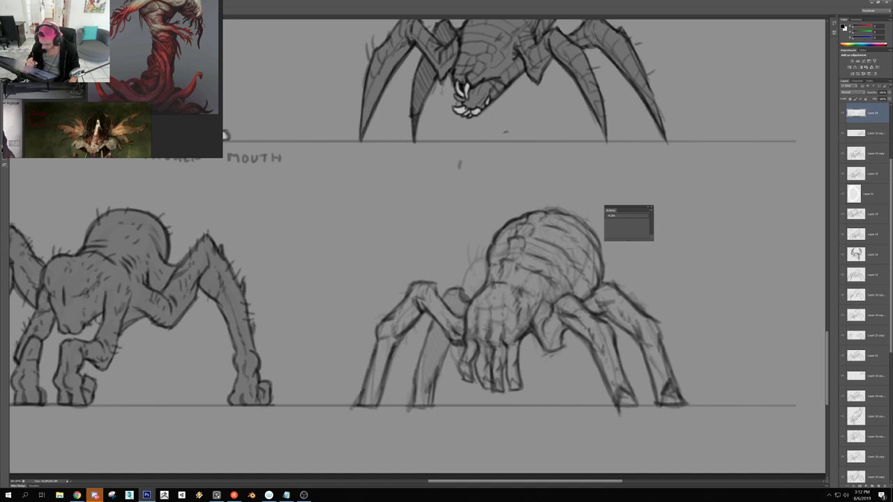
Shade the second left leg with dark hatching from the foot up to the joint
{"action": "mouse_move", "coordinate": [412, 407]}
{"action": "left_mouse_down"}
{"action": "mouse_move", "coordinate": [434, 318]}
{"action": "mouse_move", "coordinate": [437, 386]}
{"action": "left_mouse_up"}
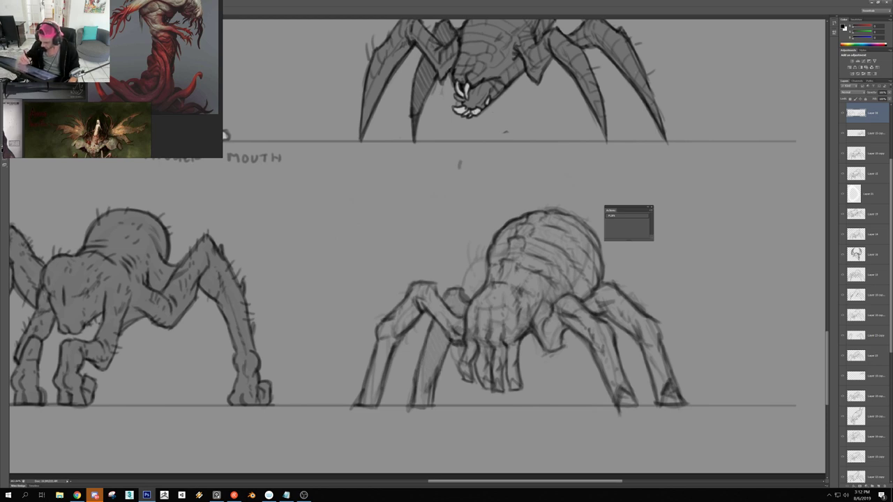
{"action": "left_click_drag", "start_coordinate": [416, 405], "coordinate": [446, 324]}
{"action": "mouse_move", "coordinate": [437, 342]}
{"action": "left_mouse_down"}
{"action": "mouse_move", "coordinate": [457, 293]}
{"action": "mouse_move", "coordinate": [467, 291]}
{"action": "left_mouse_up"}
Outline an additional leg behind the rear right leg, bending at the knee and running down to the ground line
{"action": "scroll", "coordinate": [484, 279], "scroll_direction": "down", "scroll_amount": 5}
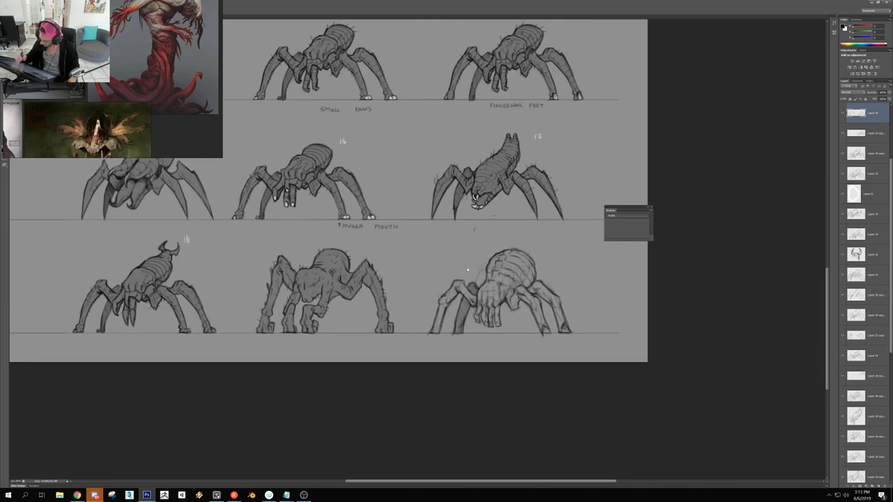
{"action": "left_click_drag", "start_coordinate": [534, 293], "coordinate": [557, 293]}
{"action": "left_click_drag", "start_coordinate": [553, 244], "coordinate": [501, 265]}
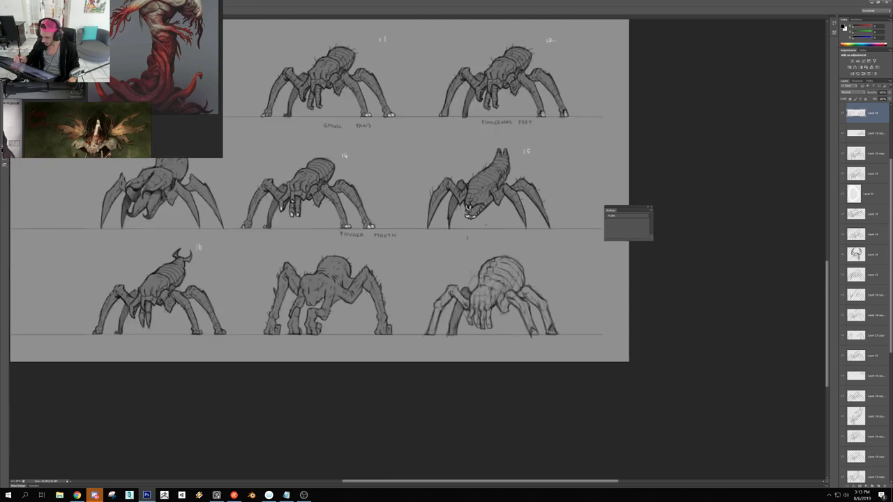
{"action": "left_click_drag", "start_coordinate": [586, 254], "coordinate": [552, 272]}
{"action": "left_click_drag", "start_coordinate": [500, 312], "coordinate": [528, 312]}
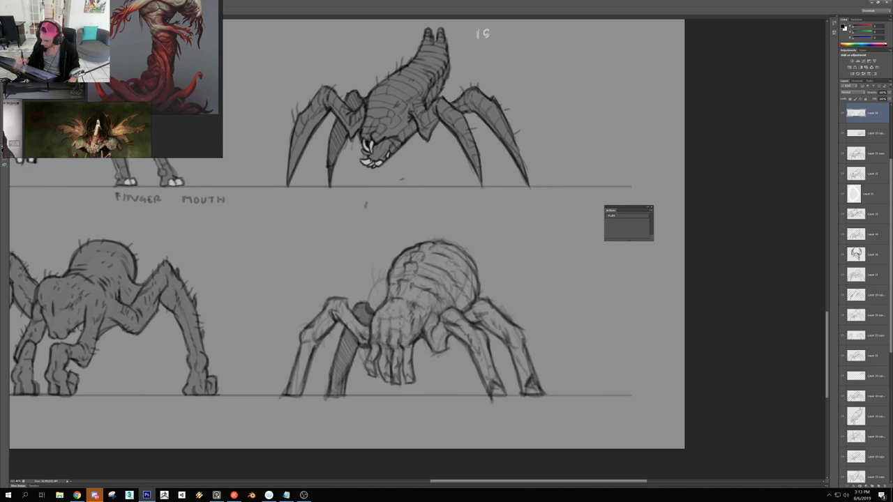
{"action": "mouse_move", "coordinate": [483, 291]}
{"action": "left_mouse_down"}
{"action": "mouse_move", "coordinate": [501, 286]}
{"action": "mouse_move", "coordinate": [537, 325]}
{"action": "mouse_move", "coordinate": [561, 380]}
{"action": "left_mouse_up"}
{"action": "left_click_drag", "start_coordinate": [543, 343], "coordinate": [565, 393]}
{"action": "left_click_drag", "start_coordinate": [547, 359], "coordinate": [532, 390]}
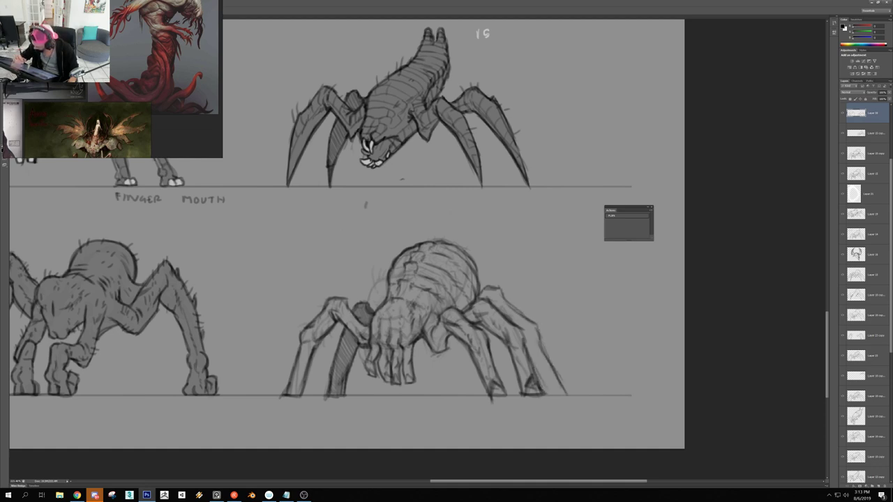
{"action": "left_click_drag", "start_coordinate": [548, 324], "coordinate": [489, 325]}
{"action": "key", "text": "r"}
{"action": "left_click_drag", "start_coordinate": [570, 293], "coordinate": [549, 338]}
{"action": "key", "text": "Escape"}
Outline a third left leg behind the shaded one, with its upper joint beside the abdomen and its foot on the ground
{"action": "left_click_drag", "start_coordinate": [490, 318], "coordinate": [553, 318]}
{"action": "mouse_move", "coordinate": [485, 283]}
{"action": "left_mouse_down"}
{"action": "mouse_move", "coordinate": [454, 299]}
{"action": "mouse_move", "coordinate": [452, 291]}
{"action": "mouse_move", "coordinate": [445, 309]}
{"action": "left_mouse_up"}
{"action": "mouse_move", "coordinate": [430, 411]}
{"action": "left_mouse_down"}
{"action": "mouse_move", "coordinate": [434, 445]}
{"action": "mouse_move", "coordinate": [450, 448]}
{"action": "mouse_move", "coordinate": [453, 410]}
{"action": "mouse_move", "coordinate": [455, 446]}
{"action": "left_mouse_up"}
{"action": "left_click_drag", "start_coordinate": [457, 410], "coordinate": [457, 450]}
{"action": "left_click_drag", "start_coordinate": [454, 410], "coordinate": [453, 446]}
{"action": "left_click_drag", "start_coordinate": [434, 414], "coordinate": [434, 445]}
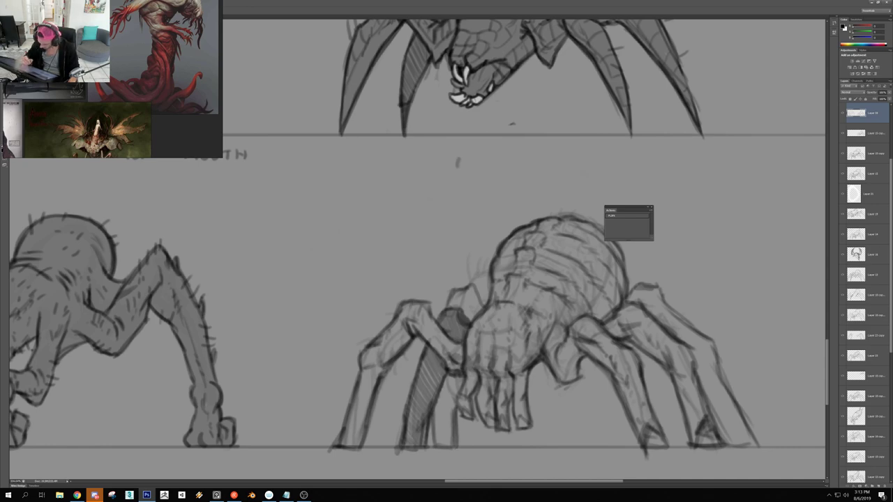
Shade the third left leg and its upper joint with dark hatching so it recedes behind the others
{"action": "left_click_drag", "start_coordinate": [490, 364], "coordinate": [397, 364]}
{"action": "left_click_drag", "start_coordinate": [575, 348], "coordinate": [614, 349]}
{"action": "scroll", "coordinate": [423, 403], "scroll_direction": "up", "scroll_amount": 3}
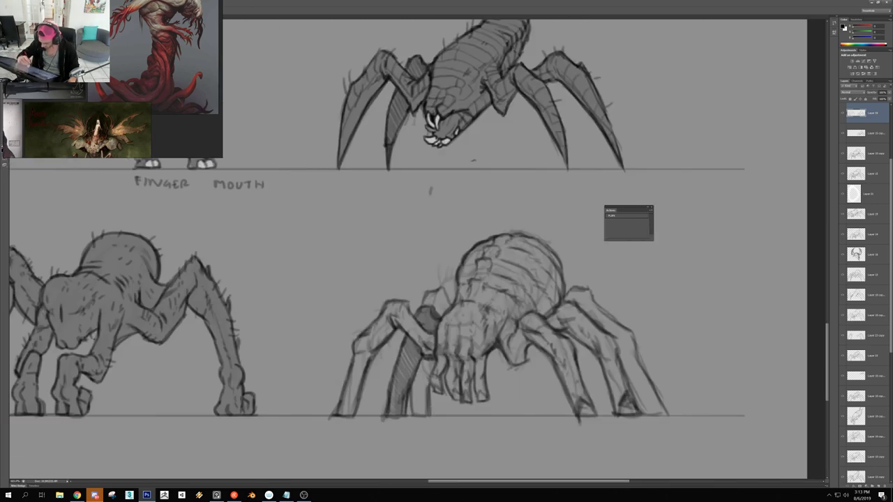
{"action": "left_click_drag", "start_coordinate": [418, 403], "coordinate": [434, 358]}
{"action": "mouse_move", "coordinate": [424, 307]}
{"action": "left_mouse_down"}
{"action": "mouse_move", "coordinate": [453, 287]}
{"action": "mouse_move", "coordinate": [432, 290]}
{"action": "left_mouse_up"}
{"action": "left_click_drag", "start_coordinate": [411, 408], "coordinate": [414, 391]}
{"action": "left_click_drag", "start_coordinate": [413, 412], "coordinate": [416, 403]}
{"action": "scroll", "coordinate": [442, 364], "scroll_direction": "down", "scroll_amount": 2}
{"action": "scroll", "coordinate": [533, 324], "scroll_direction": "down", "scroll_amount": 3}
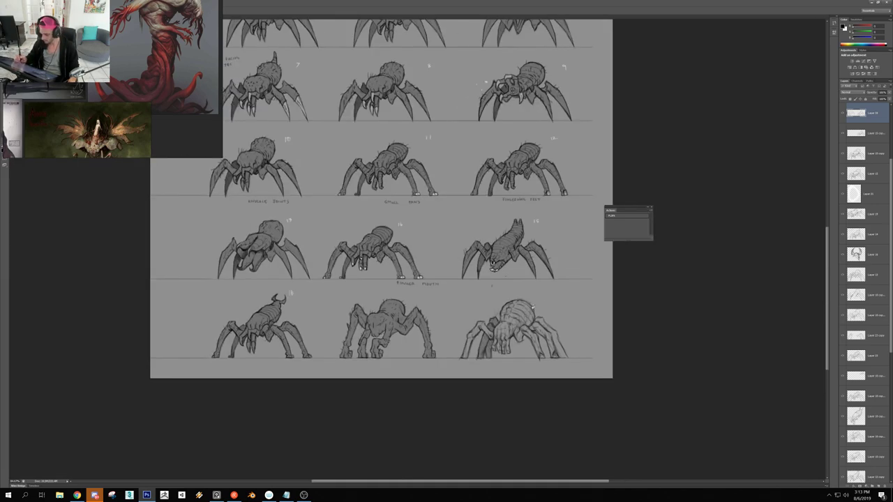
{"action": "scroll", "coordinate": [563, 330], "scroll_direction": "up", "scroll_amount": 1}
{"action": "scroll", "coordinate": [536, 296], "scroll_direction": "up", "scroll_amount": 4}
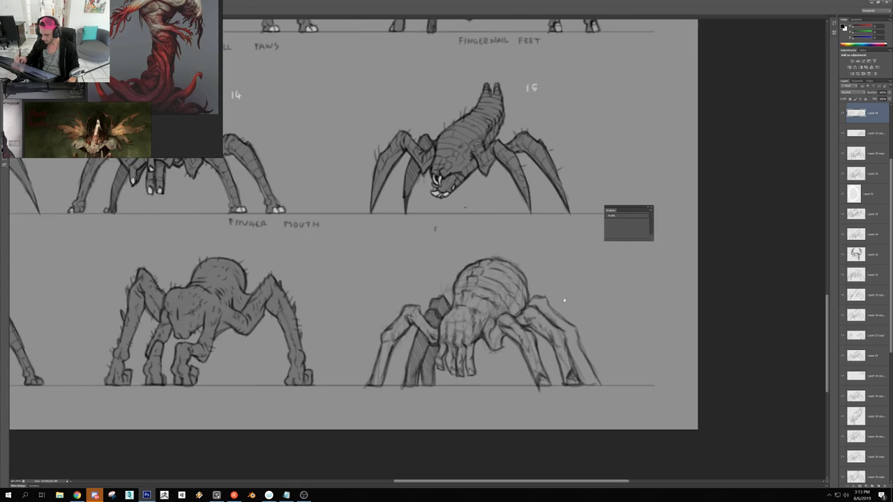
{"action": "scroll", "coordinate": [536, 293], "scroll_direction": "down", "scroll_amount": 5}
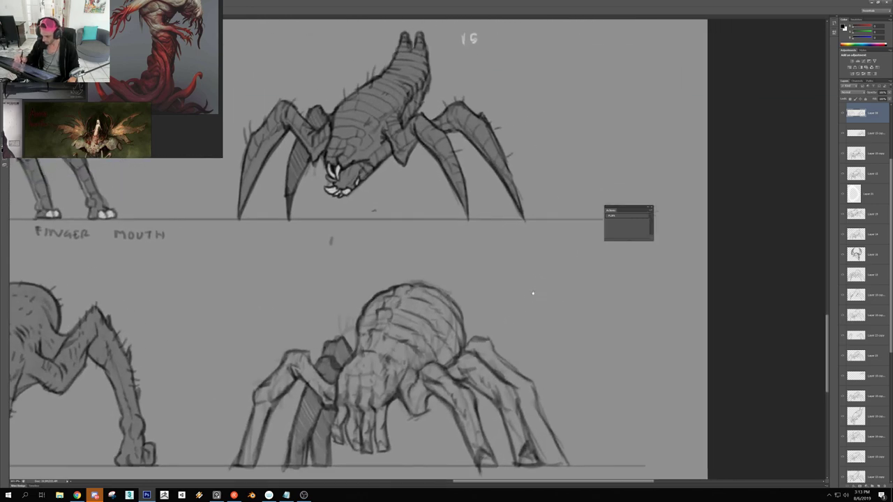
{"action": "scroll", "coordinate": [531, 353], "scroll_direction": "up", "scroll_amount": 5}
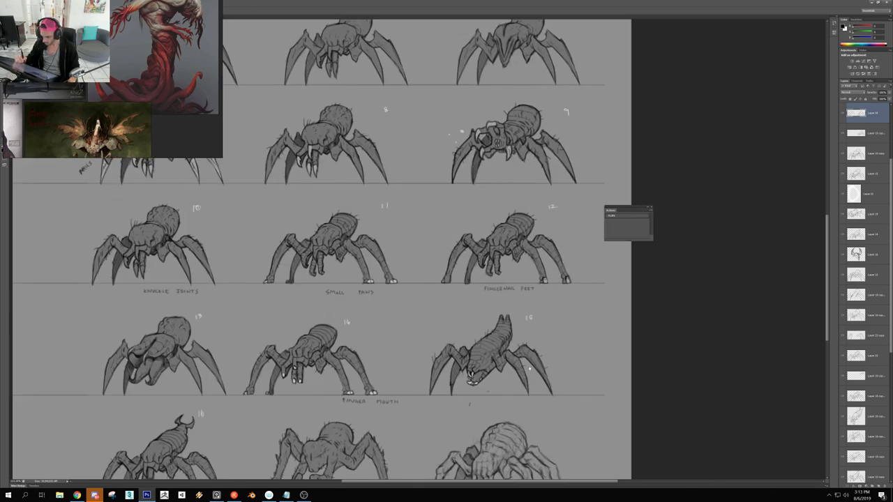
Draw a curved, hook-like horn rising from the right side of the abdomen's top
{"action": "scroll", "coordinate": [544, 461], "scroll_direction": "up", "scroll_amount": 3}
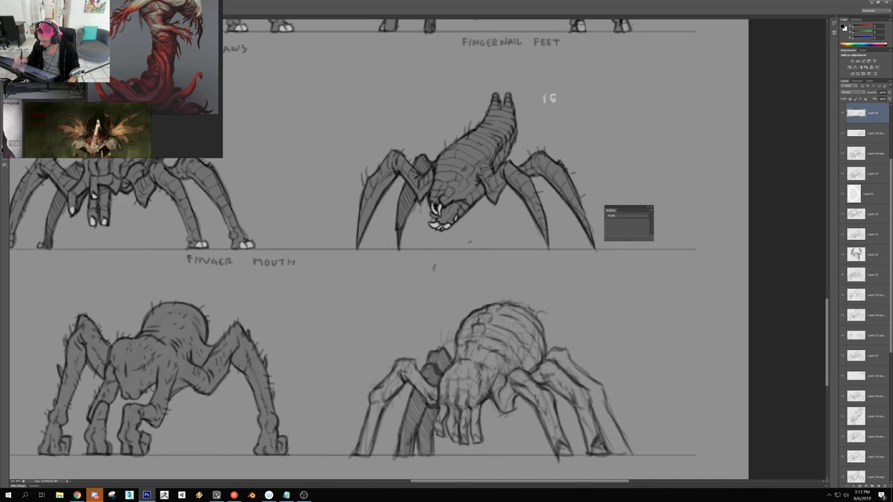
{"action": "mouse_move", "coordinate": [550, 292]}
{"action": "left_mouse_down"}
{"action": "mouse_move", "coordinate": [551, 309]}
{"action": "mouse_move", "coordinate": [541, 281]}
{"action": "mouse_move", "coordinate": [551, 289]}
{"action": "mouse_move", "coordinate": [528, 305]}
{"action": "mouse_move", "coordinate": [552, 287]}
{"action": "mouse_move", "coordinate": [557, 305]}
{"action": "mouse_move", "coordinate": [523, 327]}
{"action": "mouse_move", "coordinate": [434, 366]}
{"action": "mouse_move", "coordinate": [411, 354]}
{"action": "left_mouse_up"}
{"action": "scroll", "coordinate": [540, 302], "scroll_direction": "down", "scroll_amount": 3}
{"action": "key", "text": "r"}
{"action": "scroll", "coordinate": [410, 354], "scroll_direction": "up", "scroll_amount": 3}
{"action": "key", "text": "Escape"}
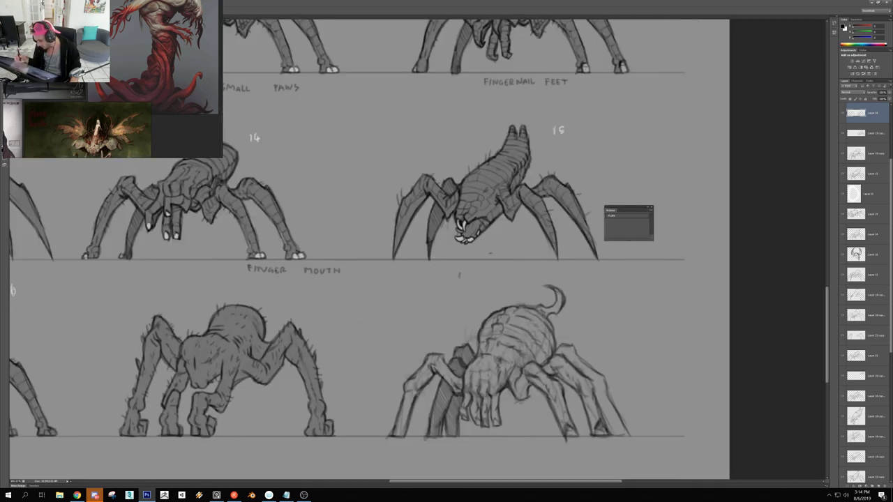
Mirror the sketch layer horizontally to check the drawing, and flip it back
{"action": "left_click", "coordinate": [616, 220]}
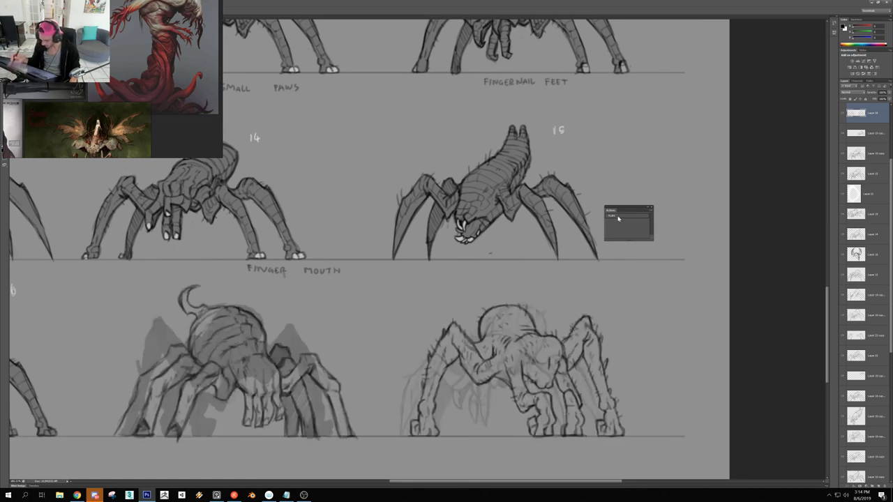
{"action": "left_click", "coordinate": [617, 221]}
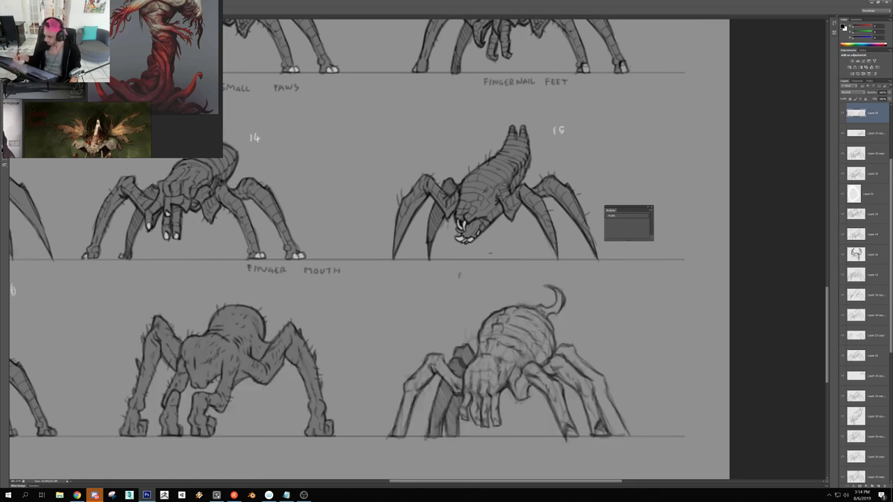
Draw a matching curved horn on the left side of the abdomen's top, curling inward, and refine its outer edge
{"action": "scroll", "coordinate": [538, 313], "scroll_direction": "up", "scroll_amount": 5}
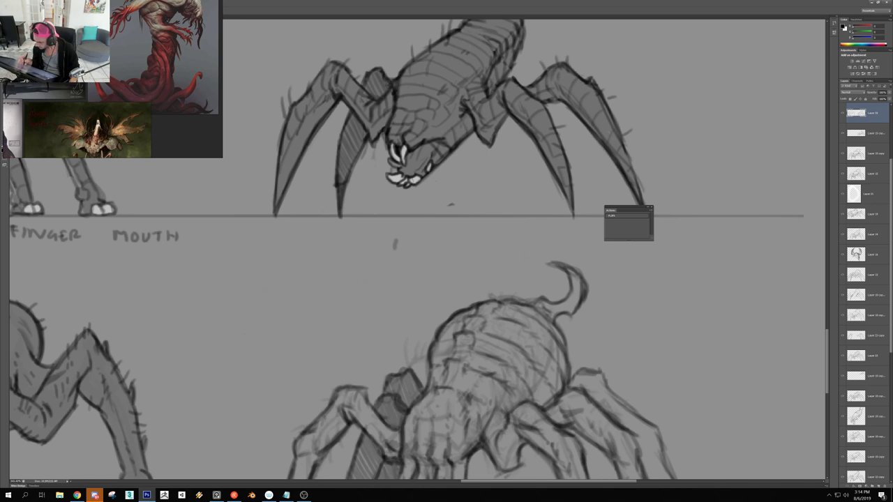
{"action": "mouse_move", "coordinate": [475, 298]}
{"action": "left_mouse_down"}
{"action": "mouse_move", "coordinate": [465, 290]}
{"action": "mouse_move", "coordinate": [490, 262]}
{"action": "mouse_move", "coordinate": [455, 286]}
{"action": "mouse_move", "coordinate": [476, 306]}
{"action": "mouse_move", "coordinate": [453, 299]}
{"action": "mouse_move", "coordinate": [455, 273]}
{"action": "mouse_move", "coordinate": [454, 303]}
{"action": "mouse_move", "coordinate": [470, 265]}
{"action": "mouse_move", "coordinate": [496, 260]}
{"action": "mouse_move", "coordinate": [479, 265]}
{"action": "mouse_move", "coordinate": [463, 287]}
{"action": "mouse_move", "coordinate": [469, 297]}
{"action": "mouse_move", "coordinate": [490, 294]}
{"action": "mouse_move", "coordinate": [521, 323]}
{"action": "mouse_move", "coordinate": [469, 367]}
{"action": "left_mouse_up"}
{"action": "scroll", "coordinate": [545, 296], "scroll_direction": "down", "scroll_amount": 3}
{"action": "key", "text": "r"}
{"action": "scroll", "coordinate": [471, 365], "scroll_direction": "up", "scroll_amount": 5}
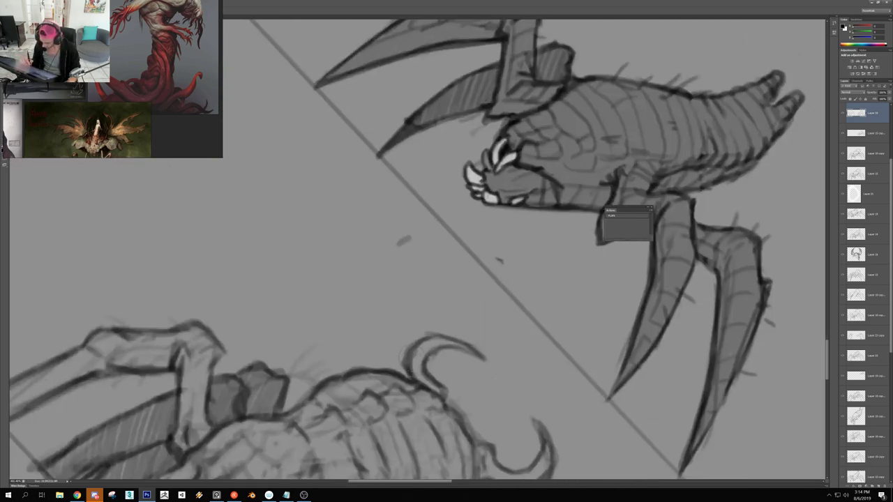
{"action": "left_click_drag", "start_coordinate": [425, 338], "coordinate": [401, 375]}
{"action": "mouse_move", "coordinate": [412, 342]}
{"action": "left_mouse_down"}
{"action": "mouse_move", "coordinate": [401, 357]}
{"action": "mouse_move", "coordinate": [404, 382]}
{"action": "left_mouse_up"}
{"action": "left_click_drag", "start_coordinate": [408, 349], "coordinate": [403, 379]}
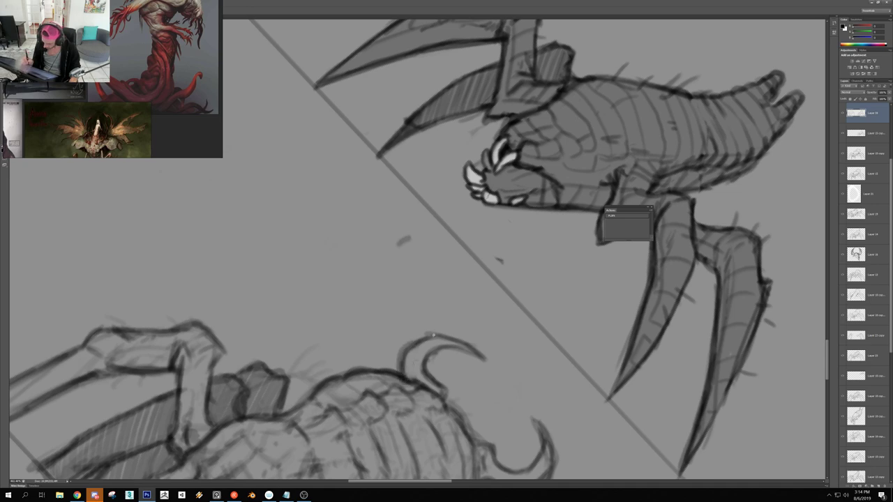
Darken and shade the tip and body of the abdomen's right horn
{"action": "scroll", "coordinate": [444, 342], "scroll_direction": "down", "scroll_amount": 5}
{"action": "key", "text": "r"}
{"action": "mouse_move", "coordinate": [502, 341]}
{"action": "left_mouse_down"}
{"action": "mouse_move", "coordinate": [408, 350]}
{"action": "mouse_move", "coordinate": [361, 341]}
{"action": "mouse_move", "coordinate": [342, 325]}
{"action": "mouse_move", "coordinate": [363, 347]}
{"action": "mouse_move", "coordinate": [357, 368]}
{"action": "left_mouse_up"}
{"action": "left_click_drag", "start_coordinate": [349, 362], "coordinate": [349, 374]}
{"action": "mouse_move", "coordinate": [339, 363]}
{"action": "left_mouse_down"}
{"action": "mouse_move", "coordinate": [343, 373]}
{"action": "mouse_move", "coordinate": [334, 372]}
{"action": "left_mouse_up"}
{"action": "mouse_move", "coordinate": [332, 360]}
{"action": "left_mouse_down"}
{"action": "mouse_move", "coordinate": [328, 372]}
{"action": "mouse_move", "coordinate": [320, 363]}
{"action": "mouse_move", "coordinate": [354, 368]}
{"action": "mouse_move", "coordinate": [347, 373]}
{"action": "left_mouse_up"}
{"action": "mouse_move", "coordinate": [333, 359]}
{"action": "left_mouse_down"}
{"action": "mouse_move", "coordinate": [337, 370]}
{"action": "mouse_move", "coordinate": [364, 358]}
{"action": "mouse_move", "coordinate": [365, 345]}
{"action": "mouse_move", "coordinate": [359, 354]}
{"action": "left_mouse_up"}
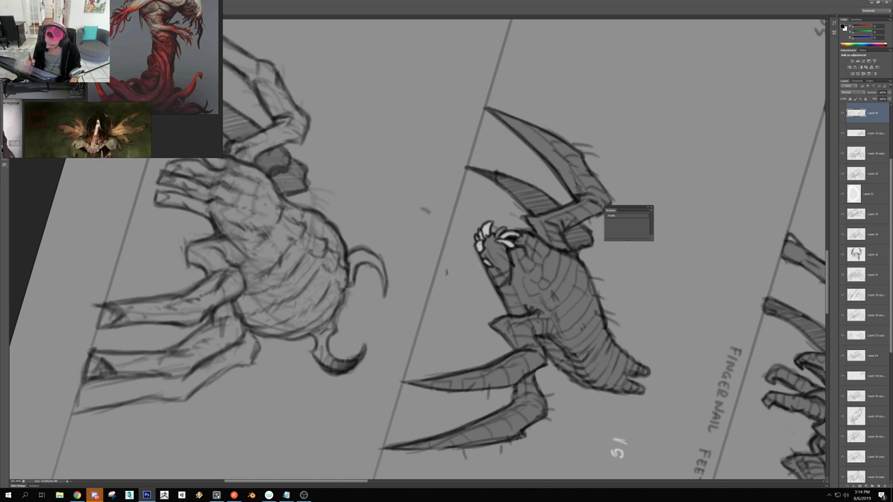
Darken and shade the abdomen's left horn to match the other one, and return the canvas to its upright view
{"action": "left_click_drag", "start_coordinate": [374, 264], "coordinate": [385, 294]}
{"action": "left_click_drag", "start_coordinate": [377, 268], "coordinate": [386, 291]}
{"action": "mouse_move", "coordinate": [383, 272]}
{"action": "left_mouse_down"}
{"action": "mouse_move", "coordinate": [386, 293]}
{"action": "mouse_move", "coordinate": [371, 266]}
{"action": "left_mouse_up"}
{"action": "left_click_drag", "start_coordinate": [369, 252], "coordinate": [359, 261]}
{"action": "mouse_move", "coordinate": [357, 251]}
{"action": "left_mouse_down"}
{"action": "mouse_move", "coordinate": [356, 262]}
{"action": "mouse_move", "coordinate": [399, 275]}
{"action": "mouse_move", "coordinate": [384, 296]}
{"action": "mouse_move", "coordinate": [310, 320]}
{"action": "mouse_move", "coordinate": [285, 306]}
{"action": "mouse_move", "coordinate": [319, 217]}
{"action": "left_mouse_up"}
{"action": "scroll", "coordinate": [355, 260], "scroll_direction": "down", "scroll_amount": 8}
{"action": "scroll", "coordinate": [339, 272], "scroll_direction": "up", "scroll_amount": 10}
{"action": "scroll", "coordinate": [328, 303], "scroll_direction": "down", "scroll_amount": 8}
{"action": "key", "text": "Escape"}
{"action": "scroll", "coordinate": [509, 332], "scroll_direction": "up", "scroll_amount": 5}
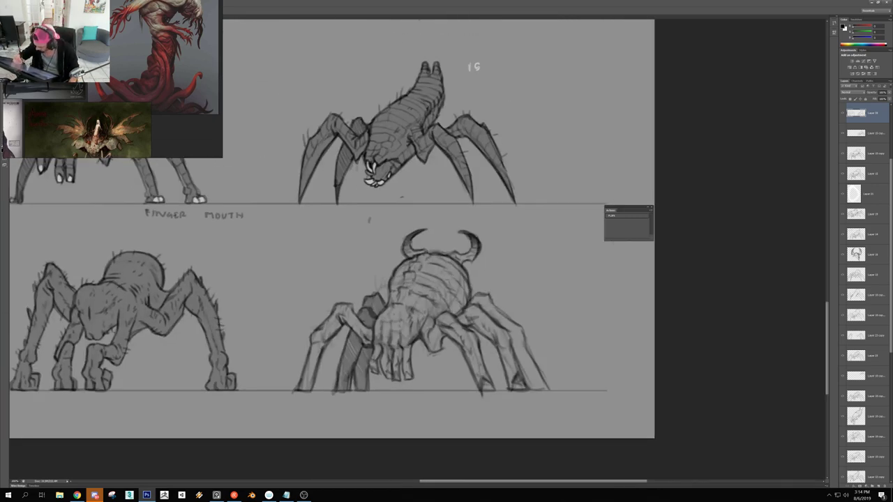
{"action": "left_click_drag", "start_coordinate": [492, 304], "coordinate": [517, 325]}
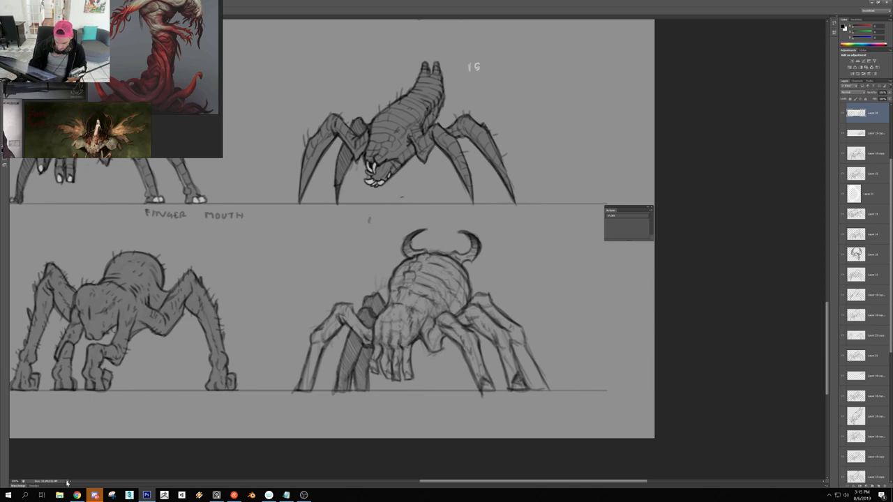
{"action": "mouse_move", "coordinate": [77, 495]}
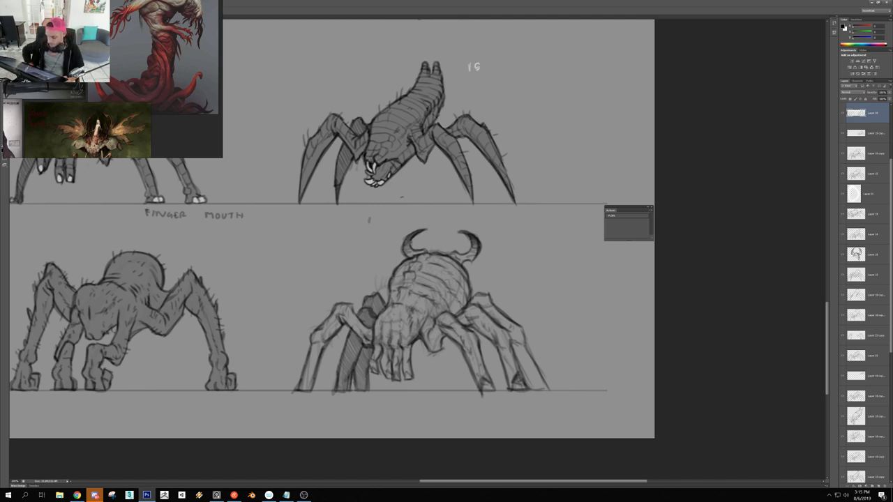
{"action": "scroll", "coordinate": [325, 340], "scroll_direction": "up", "scroll_amount": 3}
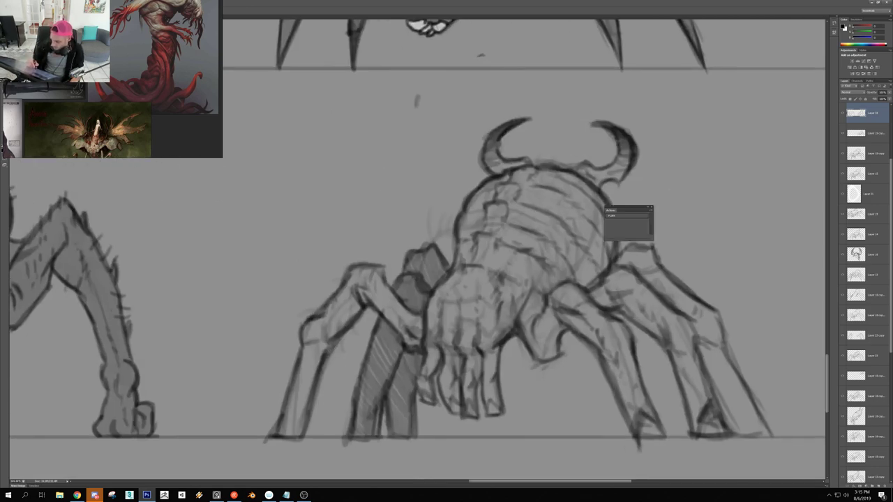
{"action": "left_click_drag", "start_coordinate": [354, 293], "coordinate": [383, 301]}
{"action": "left_click_drag", "start_coordinate": [397, 308], "coordinate": [349, 308]}
{"action": "mouse_move", "coordinate": [485, 277]}
{"action": "left_mouse_down"}
{"action": "mouse_move", "coordinate": [480, 289]}
{"action": "mouse_move", "coordinate": [385, 289]}
{"action": "mouse_move", "coordinate": [368, 264]}
{"action": "left_mouse_up"}
{"action": "key", "text": "Escape"}
{"action": "left_click_drag", "start_coordinate": [513, 347], "coordinate": [556, 347]}
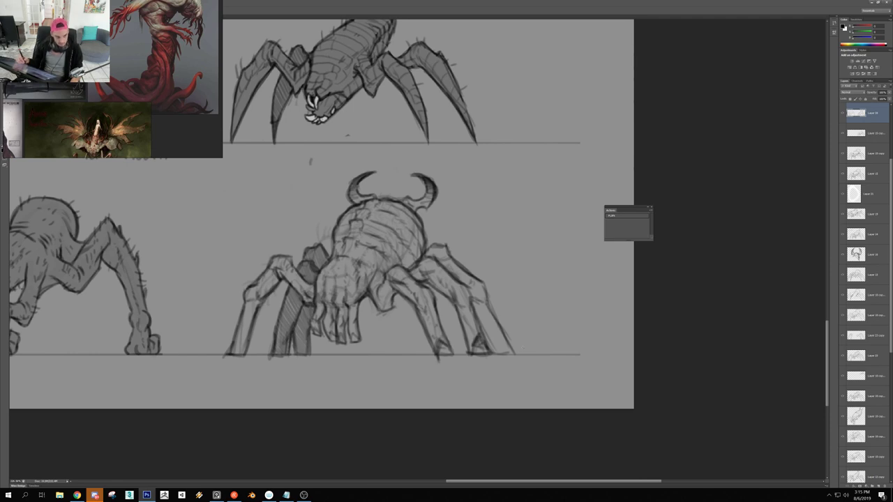
Complete the outermost right leg by drawing its inner edge and hoof and strengthening its outline
{"action": "scroll", "coordinate": [503, 350], "scroll_direction": "up", "scroll_amount": 3}
{"action": "mouse_move", "coordinate": [487, 357]}
{"action": "left_mouse_down"}
{"action": "mouse_move", "coordinate": [494, 321]}
{"action": "mouse_move", "coordinate": [518, 338]}
{"action": "mouse_move", "coordinate": [483, 351]}
{"action": "left_mouse_up"}
{"action": "mouse_move", "coordinate": [491, 318]}
{"action": "left_mouse_down"}
{"action": "mouse_move", "coordinate": [480, 357]}
{"action": "mouse_move", "coordinate": [521, 360]}
{"action": "mouse_move", "coordinate": [484, 361]}
{"action": "mouse_move", "coordinate": [506, 337]}
{"action": "left_mouse_up"}
{"action": "left_click_drag", "start_coordinate": [450, 300], "coordinate": [487, 377]}
{"action": "left_click_drag", "start_coordinate": [458, 248], "coordinate": [476, 270]}
{"action": "left_click_drag", "start_coordinate": [466, 221], "coordinate": [489, 286]}
{"action": "mouse_move", "coordinate": [474, 251]}
{"action": "left_mouse_down"}
{"action": "mouse_move", "coordinate": [497, 311]}
{"action": "mouse_move", "coordinate": [478, 279]}
{"action": "left_mouse_up"}
{"action": "left_click_drag", "start_coordinate": [471, 262], "coordinate": [482, 285]}
{"action": "left_click_drag", "start_coordinate": [467, 237], "coordinate": [460, 266]}
{"action": "mouse_move", "coordinate": [462, 243]}
{"action": "left_mouse_down"}
{"action": "mouse_move", "coordinate": [458, 259]}
{"action": "mouse_move", "coordinate": [425, 253]}
{"action": "left_mouse_up"}
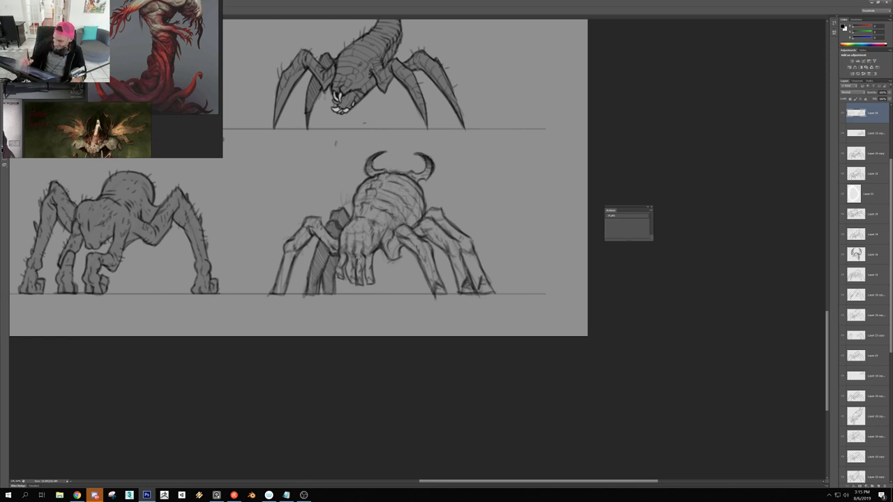
Undo the last stroke and redraw the outer edge of the front left leg's lower segment with a heavier line
{"action": "scroll", "coordinate": [322, 229], "scroll_direction": "up", "scroll_amount": 5}
{"action": "scroll", "coordinate": [321, 244], "scroll_direction": "up", "scroll_amount": 2}
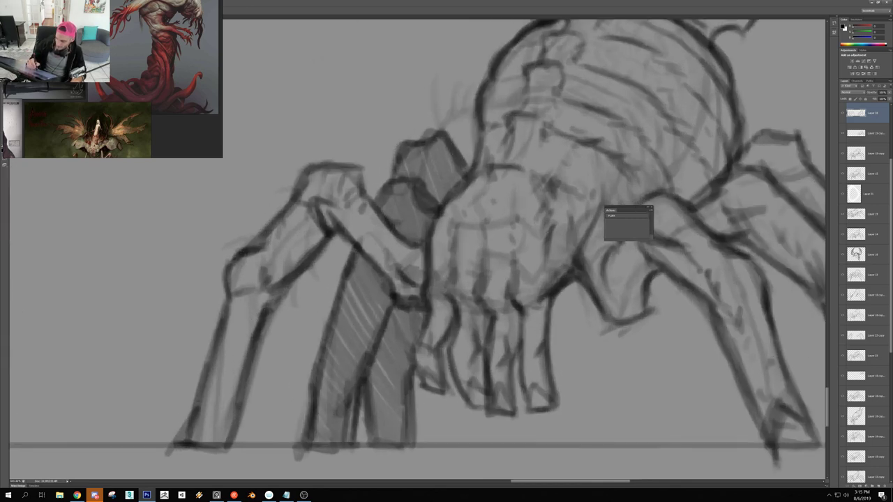
{"action": "key", "text": "ctrl+z"}
{"action": "left_click_drag", "start_coordinate": [241, 249], "coordinate": [226, 279]}
{"action": "left_click_drag", "start_coordinate": [231, 256], "coordinate": [199, 399]}
{"action": "scroll", "coordinate": [247, 311], "scroll_direction": "down", "scroll_amount": 5}
{"action": "scroll", "coordinate": [251, 334], "scroll_direction": "up", "scroll_amount": 4}
{"action": "left_click_drag", "start_coordinate": [232, 300], "coordinate": [196, 413]}
{"action": "left_click_drag", "start_coordinate": [203, 382], "coordinate": [185, 411]}
{"action": "left_click_drag", "start_coordinate": [198, 396], "coordinate": [182, 422]}
Strengthen the inner edge of the front left leg's lower segment from below the knee to the foot
{"action": "mouse_move", "coordinate": [242, 377]}
{"action": "left_mouse_down"}
{"action": "mouse_move", "coordinate": [238, 417]}
{"action": "mouse_move", "coordinate": [222, 397]}
{"action": "mouse_move", "coordinate": [210, 401]}
{"action": "left_mouse_up"}
{"action": "left_click_drag", "start_coordinate": [251, 338], "coordinate": [238, 358]}
{"action": "left_click_drag", "start_coordinate": [254, 320], "coordinate": [246, 342]}
{"action": "scroll", "coordinate": [248, 335], "scroll_direction": "down", "scroll_amount": 3}
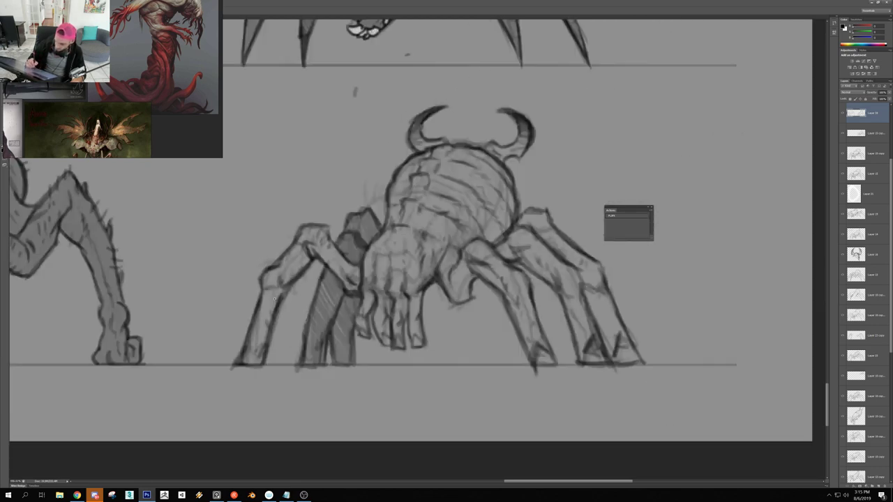
Delete the faded guide layer beneath the horned, hand-headed spider sketch
{"action": "scroll", "coordinate": [248, 334], "scroll_direction": "up", "scroll_amount": 3}
{"action": "scroll", "coordinate": [329, 311], "scroll_direction": "down", "scroll_amount": 5}
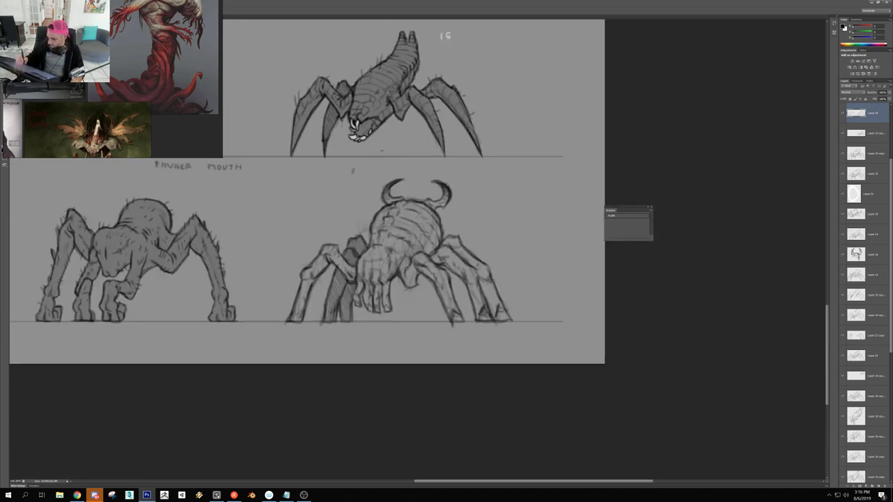
{"action": "left_click", "coordinate": [381, 270], "text": "ctrl"}
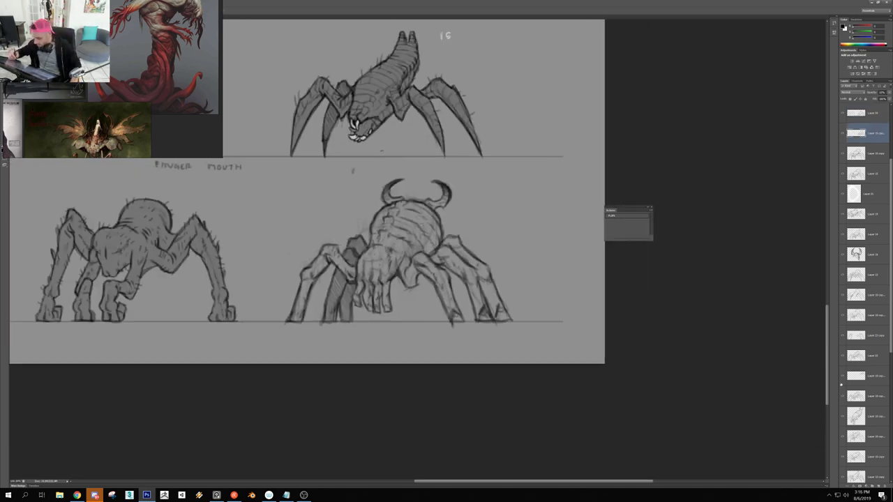
{"action": "left_click_drag", "start_coordinate": [476, 350], "coordinate": [514, 198]}
{"action": "mouse_move", "coordinate": [872, 144]}
{"action": "left_mouse_down"}
{"action": "mouse_move", "coordinate": [870, 333]}
{"action": "mouse_move", "coordinate": [885, 486]}
{"action": "left_mouse_up"}
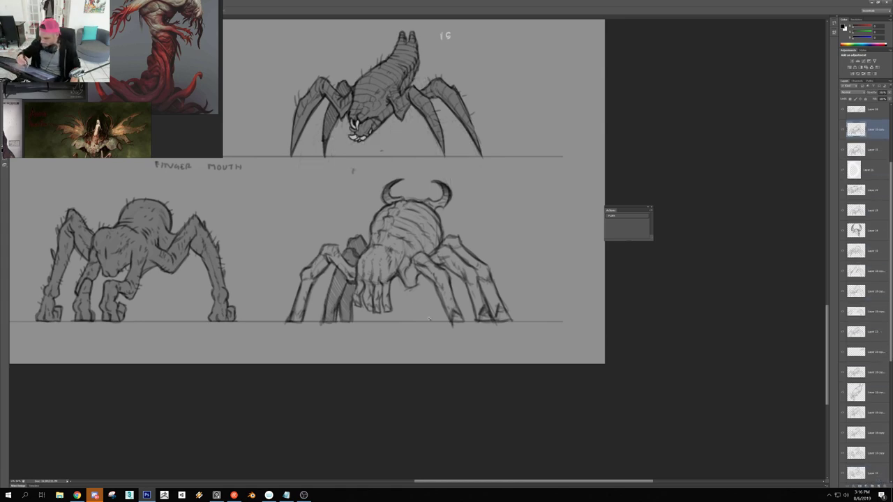
Erase the stray mark between creature 15 and the horned spider sketch
{"action": "key", "text": "ctrl+minus"}
{"action": "scroll", "coordinate": [393, 242], "scroll_direction": "up", "scroll_amount": 3}
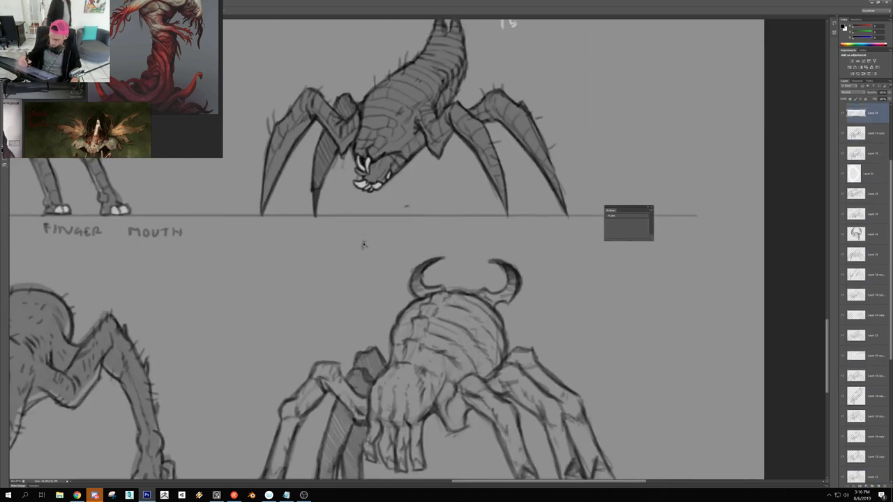
{"action": "left_click", "coordinate": [409, 208], "text": "ctrl"}
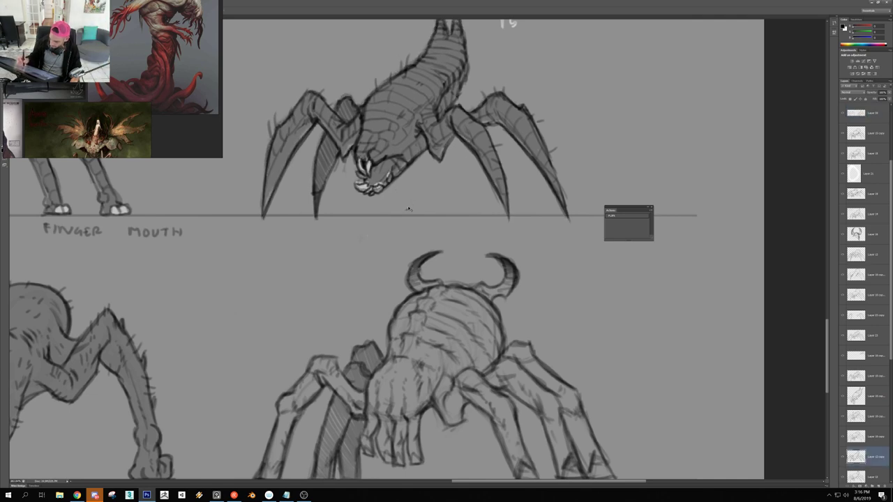
{"action": "left_click_drag", "start_coordinate": [365, 241], "coordinate": [367, 230]}
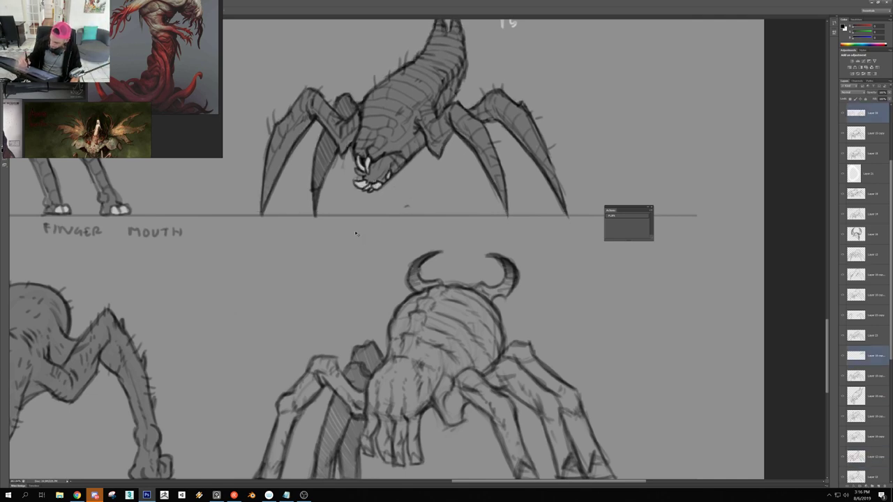
{"action": "left_click_drag", "start_coordinate": [422, 258], "coordinate": [431, 245]}
{"action": "key", "text": "ctrl+z"}
{"action": "left_click", "coordinate": [389, 256], "text": "ctrl"}
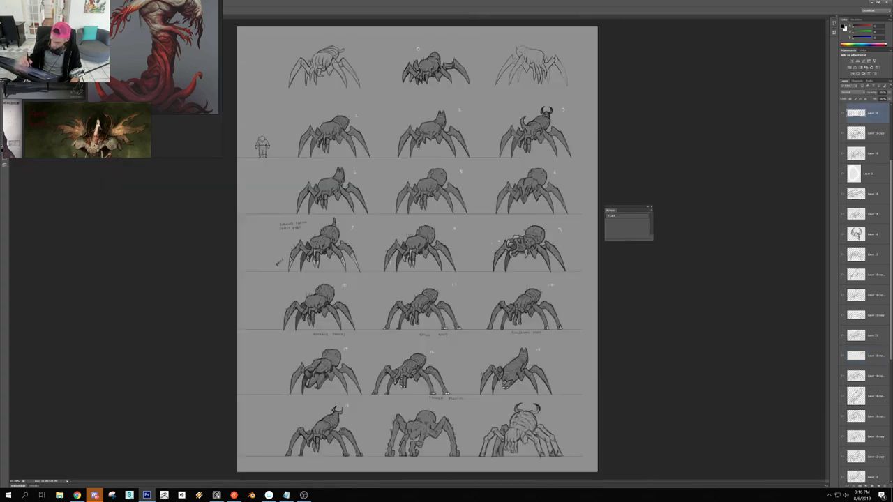
Marquee-select the horned spider sketch in the last row and cut it onto its own new layer with Layer Via Cut
{"action": "key", "text": "ctrl+0"}
{"action": "key", "text": "ctrl+alt+z"}
{"action": "left_click_drag", "start_coordinate": [474, 340], "coordinate": [512, 340]}
{"action": "left_click_drag", "start_coordinate": [544, 419], "coordinate": [411, 198]}
{"action": "left_click_drag", "start_coordinate": [450, 256], "coordinate": [438, 251]}
{"action": "key", "text": "ctrl+0"}
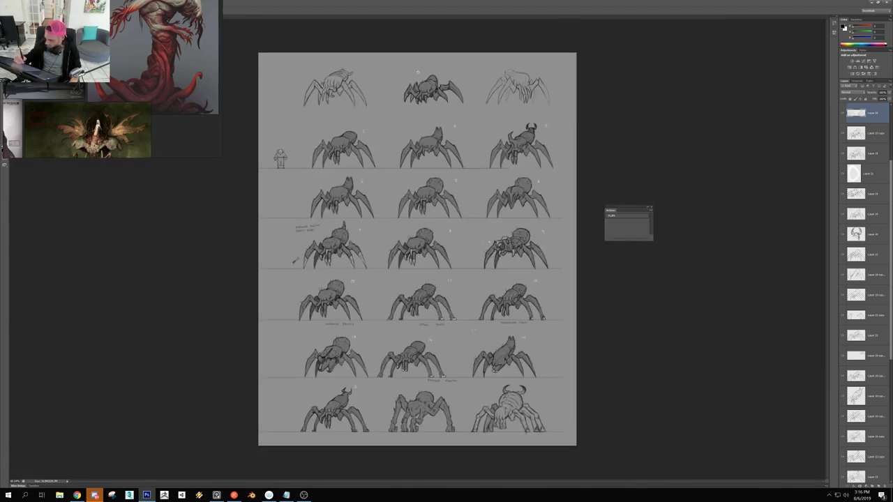
{"action": "scroll", "coordinate": [530, 314], "scroll_direction": "up", "scroll_amount": 4}
{"action": "left_click_drag", "start_coordinate": [515, 398], "coordinate": [495, 349]}
{"action": "left_click_drag", "start_coordinate": [390, 300], "coordinate": [594, 421]}
{"action": "right_click", "coordinate": [488, 356]}
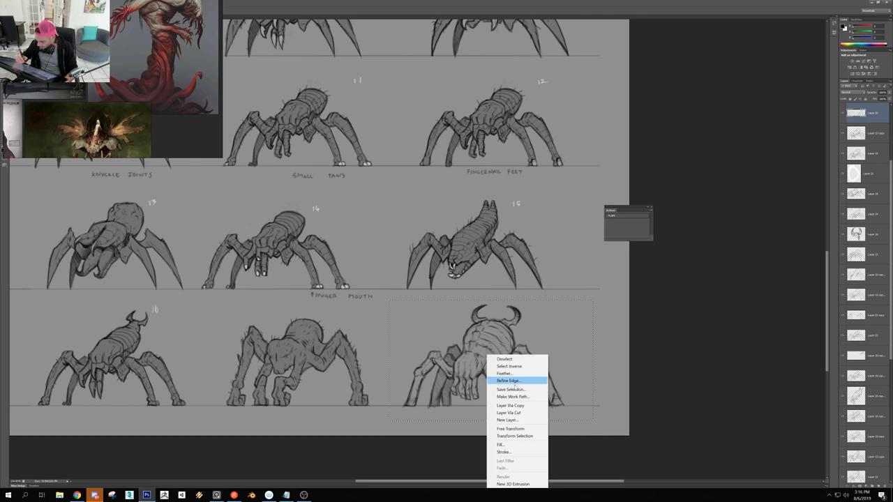
{"action": "left_click", "coordinate": [519, 413]}
{"action": "scroll", "coordinate": [467, 381], "scroll_direction": "up", "scroll_amount": 4}
{"action": "left_click_drag", "start_coordinate": [419, 399], "coordinate": [409, 402]}
{"action": "key", "text": "ctrl+z"}
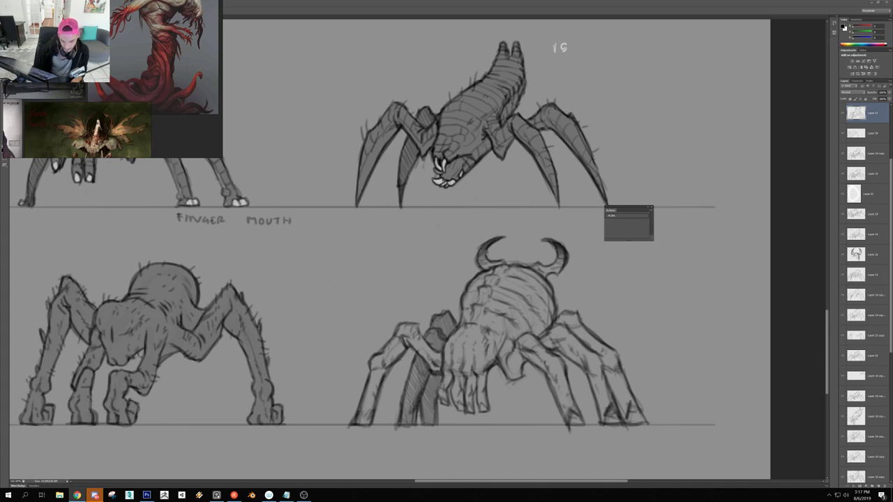
Switch to the web browser and open itch.io
{"action": "left_click_drag", "start_coordinate": [105, 501], "coordinate": [424, 151]}
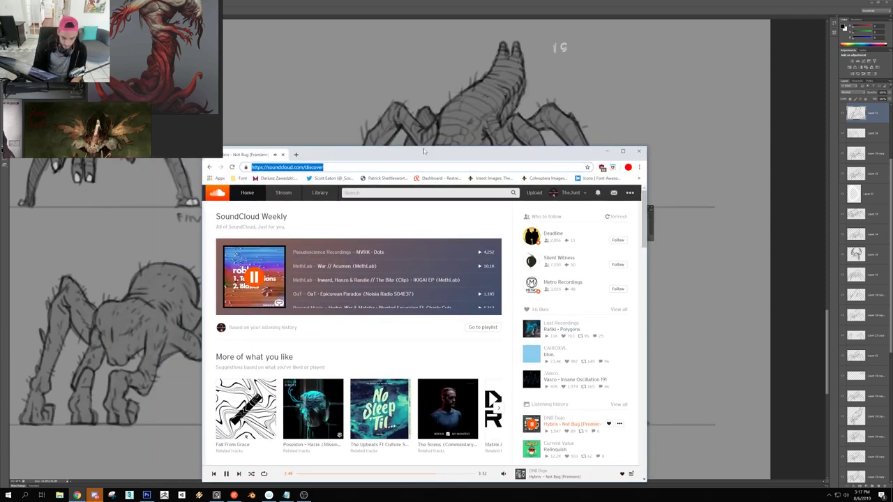
{"action": "type", "text": "itch.io"}
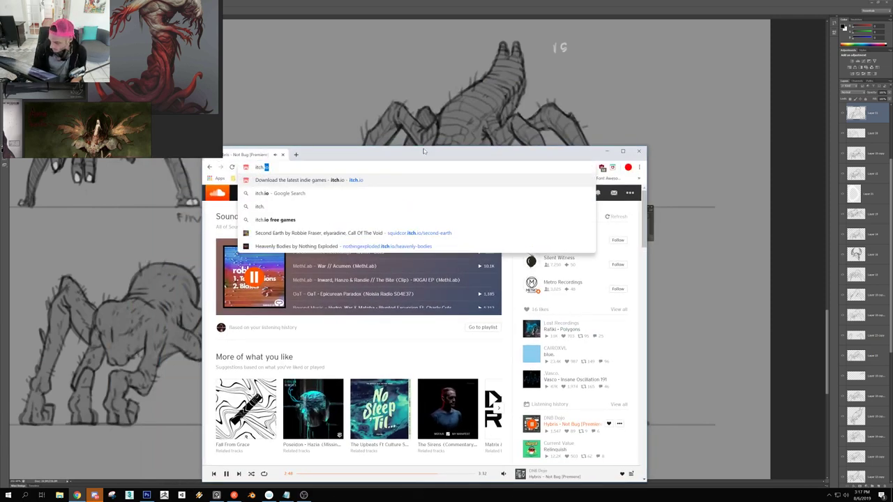
{"action": "key", "text": "Return"}
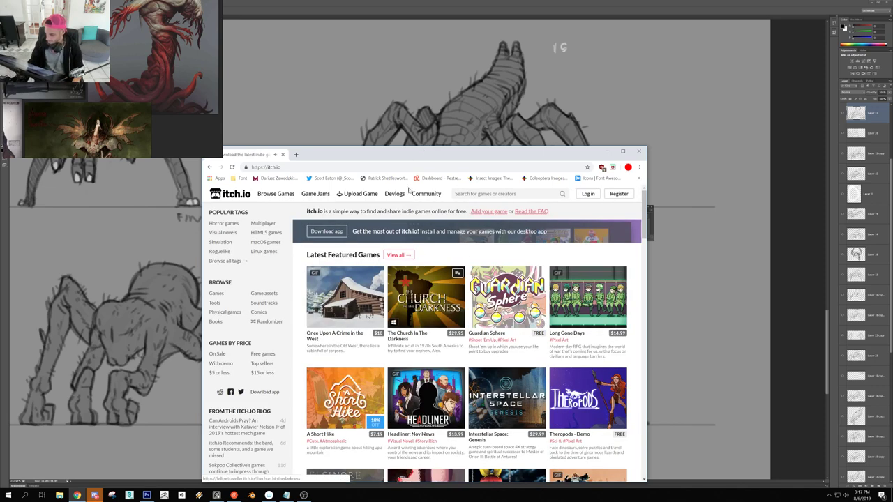
Search itch.io for "second earth"
{"action": "left_click", "coordinate": [503, 193]}
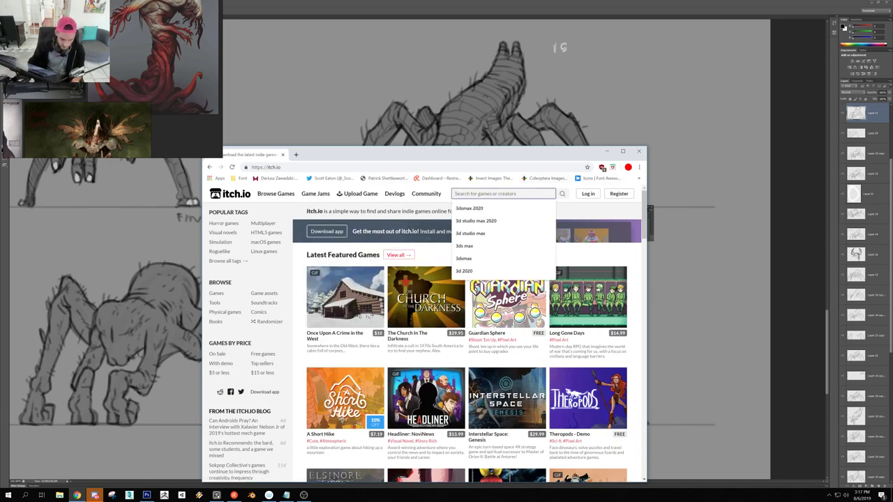
{"action": "type", "text": "se cond"}
{"action": "key", "text": "BackSpace"}
{"action": "key", "text": "BackSpace"}
{"action": "key", "text": "BackSpace"}
{"action": "type", "text": ",d"}
{"action": "key", "text": "BackSpace"}
{"action": "key", "text": "BackSpace"}
{"action": "type", "text": "ond earth"}
{"action": "key", "text": "Return"}
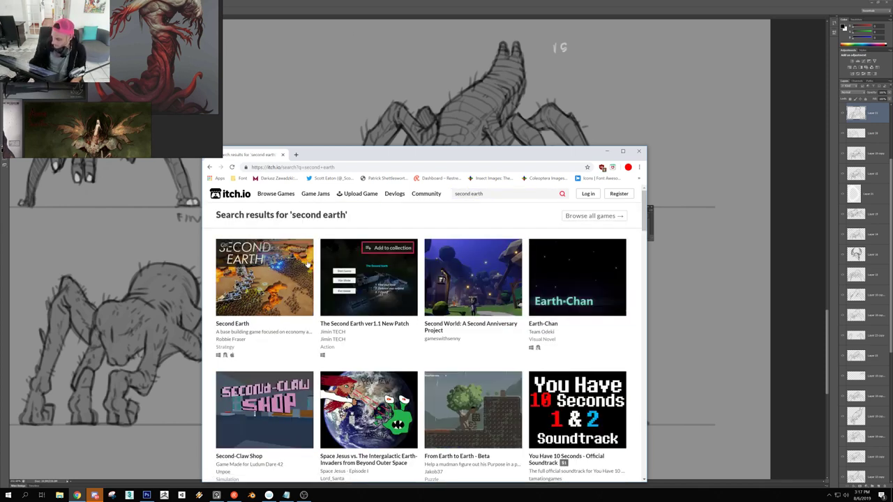
Open the Second Earth game page, enlarge its lava-map swarm screenshot and maximize the browser window
{"action": "mouse_move", "coordinate": [296, 293]}
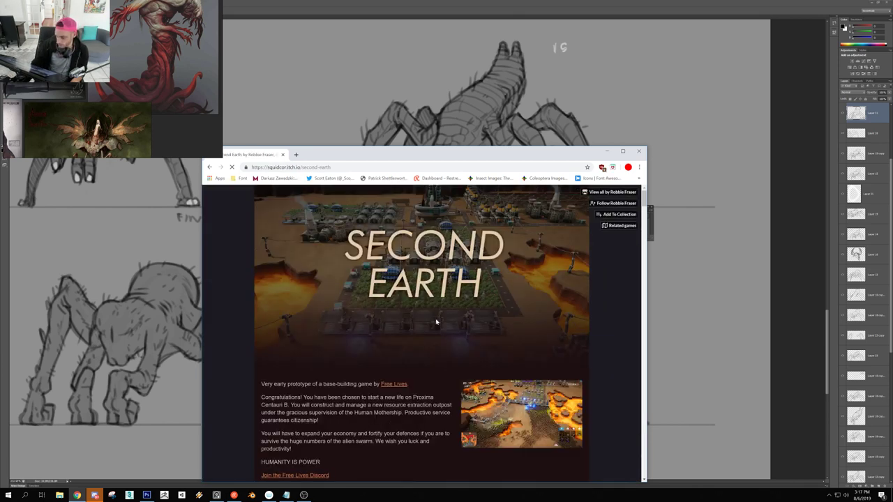
{"action": "scroll", "coordinate": [603, 289], "scroll_direction": "down", "scroll_amount": 1}
{"action": "scroll", "coordinate": [603, 289], "scroll_direction": "down", "scroll_amount": 1}
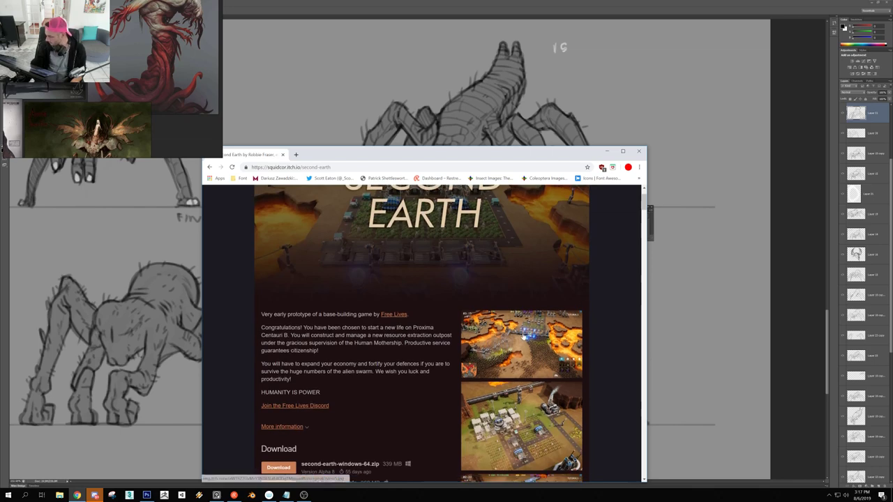
{"action": "left_click", "coordinate": [525, 337]}
{"action": "double_click", "coordinate": [520, 152]}
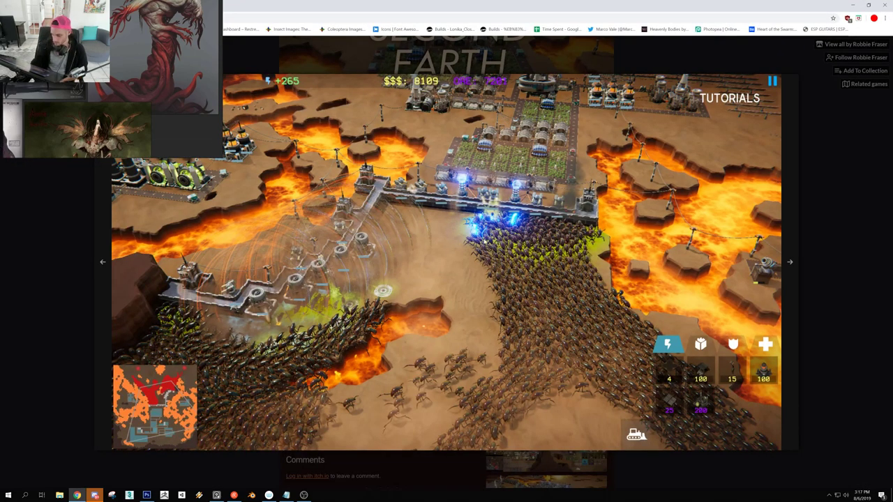
Move the floating reference images out of the way to uncover the enlarged game screenshot
{"action": "right_click", "coordinate": [470, 255]}
{"action": "left_click", "coordinate": [547, 7]}
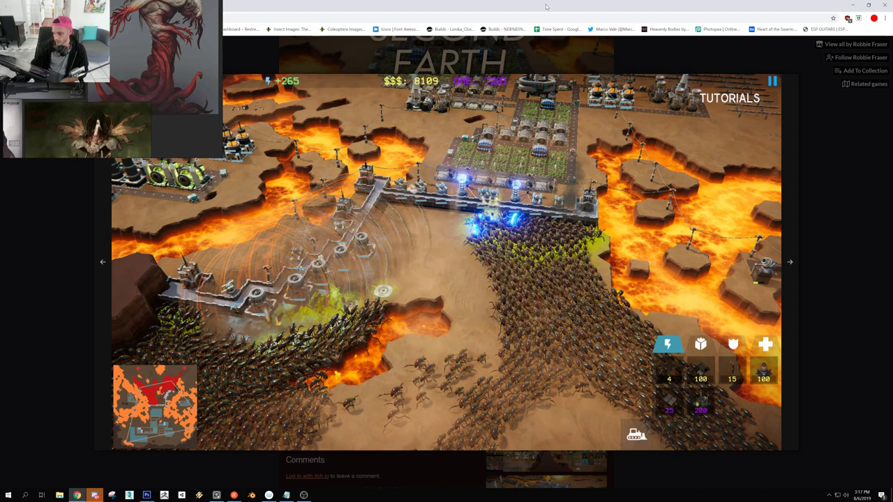
{"action": "left_click_drag", "start_coordinate": [193, 142], "coordinate": [204, 0]}
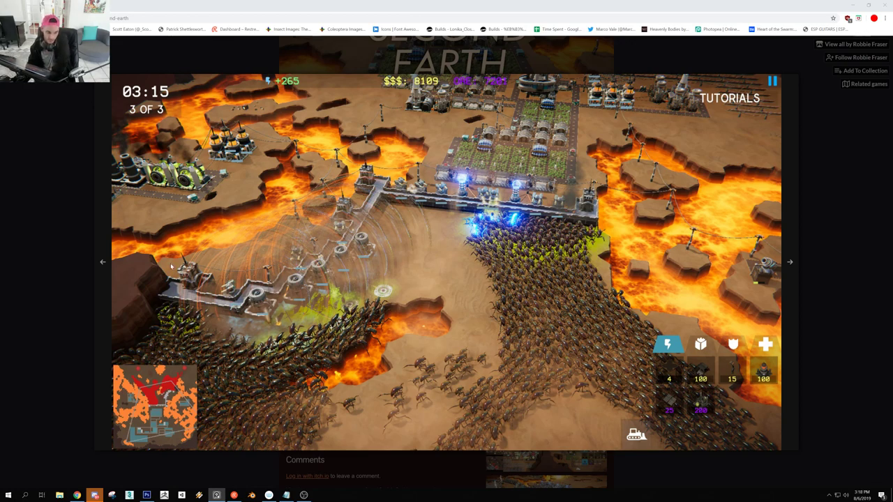
Close the enlarged screenshot and select the game page's web address
{"action": "right_click", "coordinate": [344, 322]}
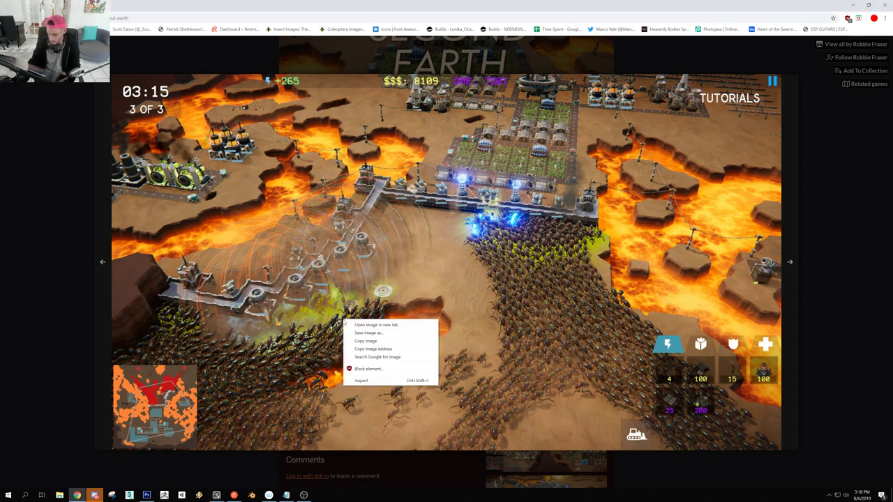
{"action": "left_click", "coordinate": [127, 50]}
{"action": "left_click", "coordinate": [276, 18]}
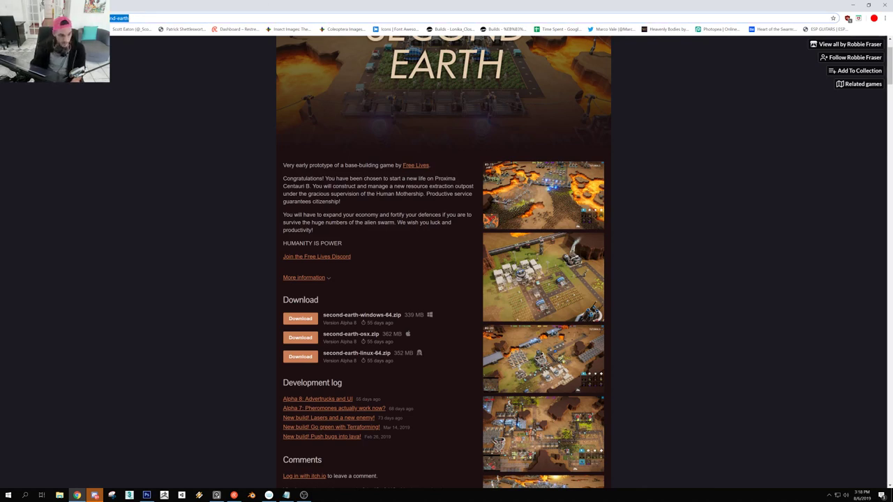
{"action": "key", "text": "alt+Tab"}
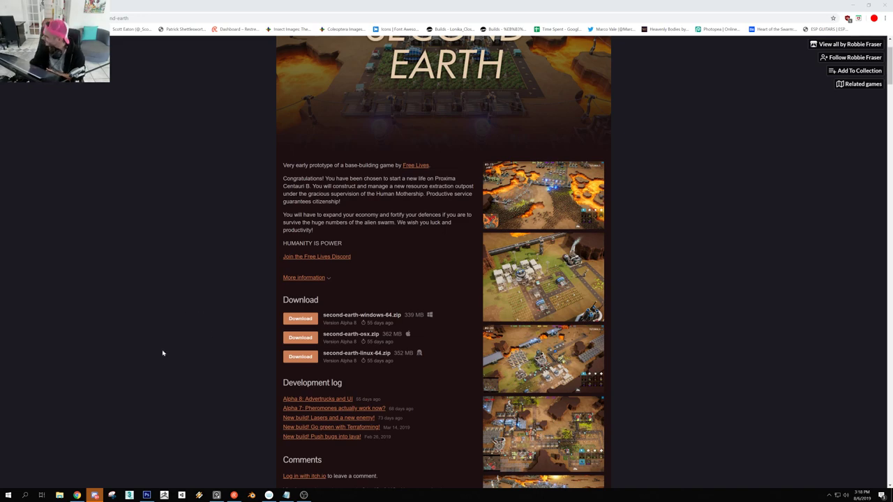
{"action": "left_click", "coordinate": [146, 495]}
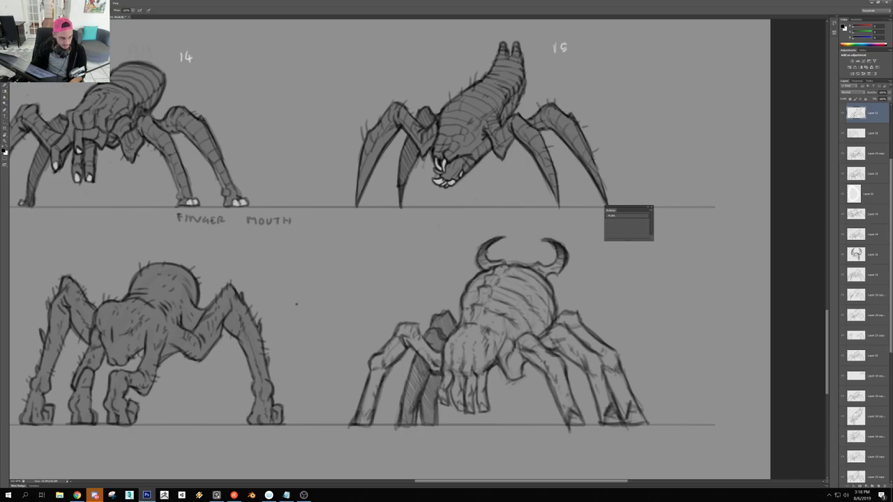
{"action": "key", "text": "alt+Tab"}
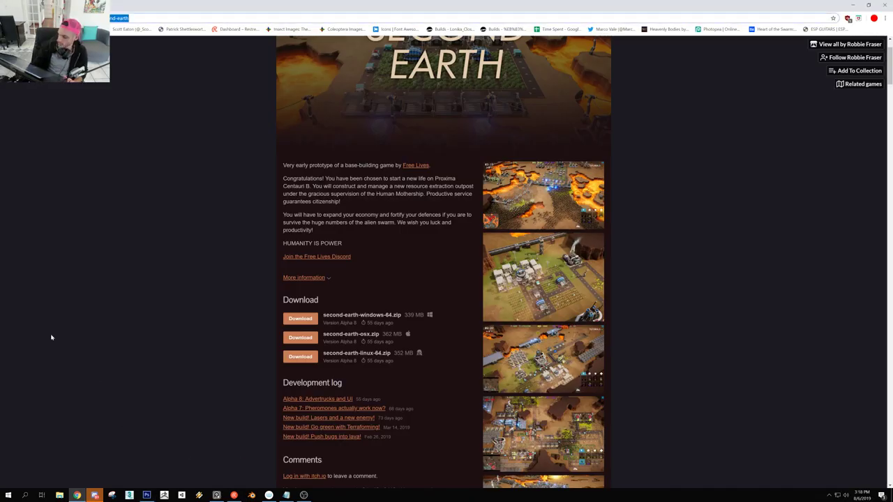
View the farm base screenshot enlarged, close it and look through the rest of the Second Earth page
{"action": "left_click", "coordinate": [559, 282]}
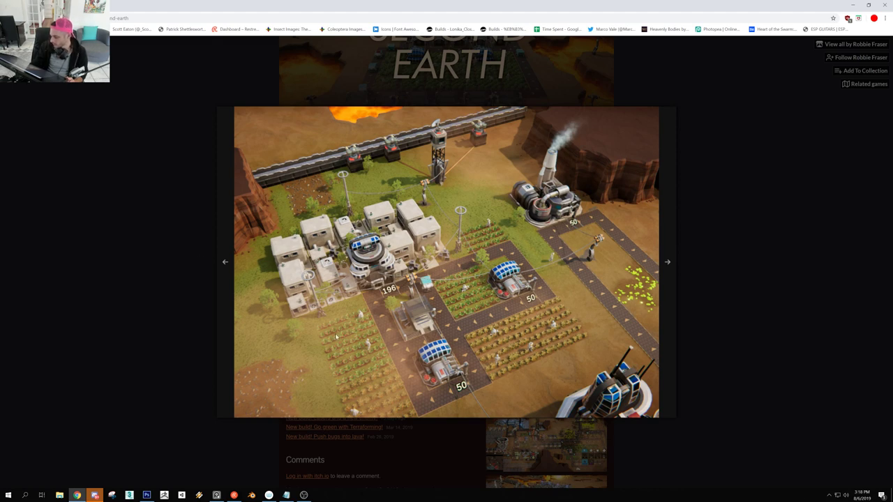
{"action": "left_click", "coordinate": [33, 326]}
{"action": "scroll", "coordinate": [648, 273], "scroll_direction": "down", "scroll_amount": 5}
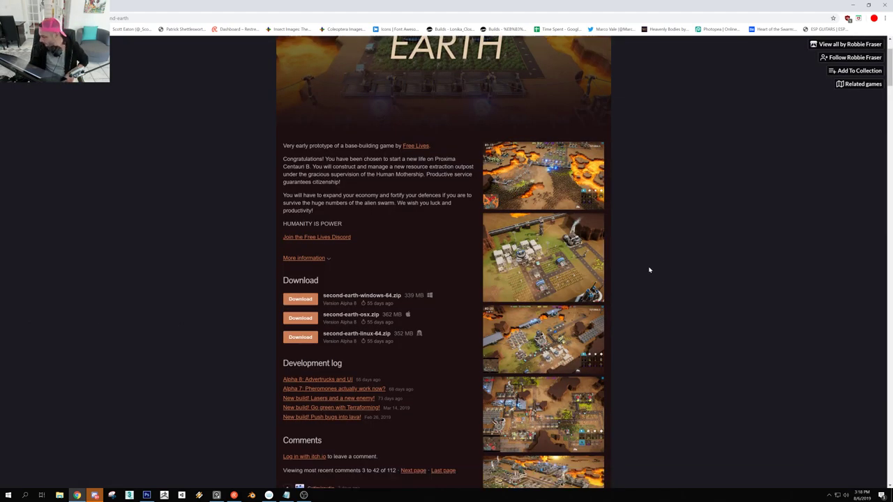
{"action": "scroll", "coordinate": [617, 289], "scroll_direction": "up", "scroll_amount": 5}
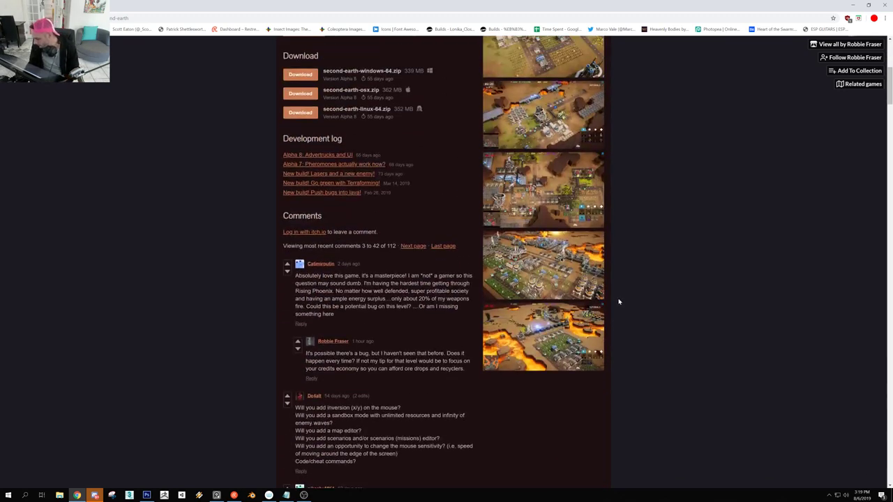
{"action": "scroll", "coordinate": [621, 335], "scroll_direction": "up", "scroll_amount": 1}
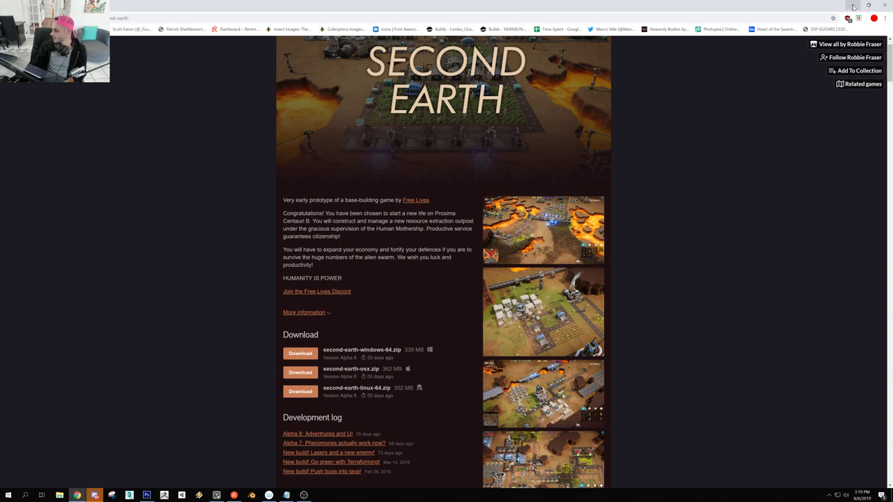
View the lava-map swarm screenshot enlarged once more, close it and return to the creature sheet in Photoshop
{"action": "left_click", "coordinate": [556, 256]}
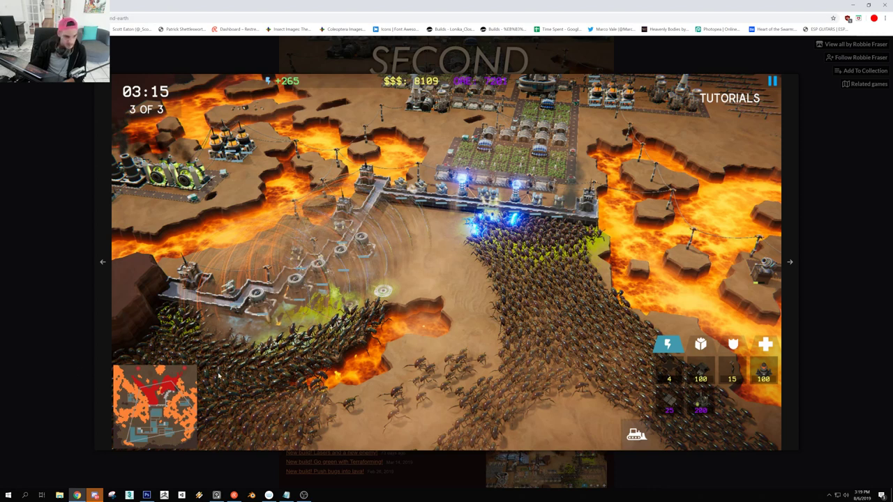
{"action": "left_click", "coordinate": [67, 203]}
{"action": "scroll", "coordinate": [598, 248], "scroll_direction": "down", "scroll_amount": 6}
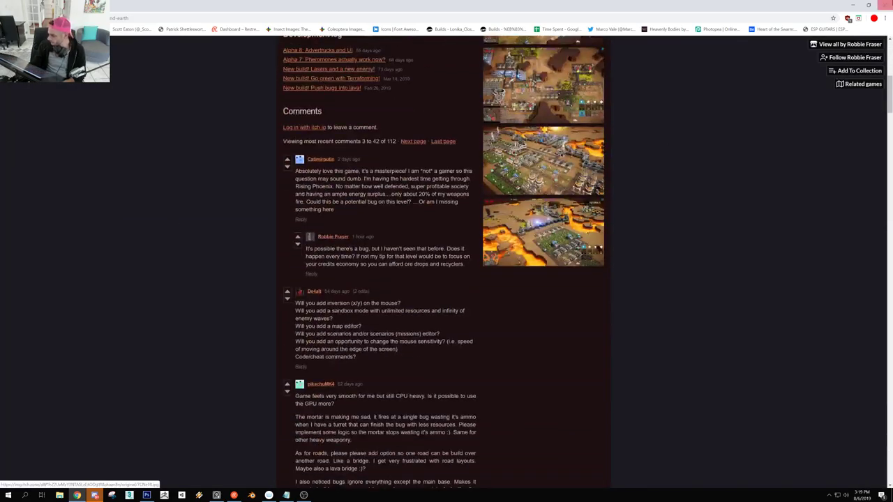
{"action": "left_click", "coordinate": [853, 5]}
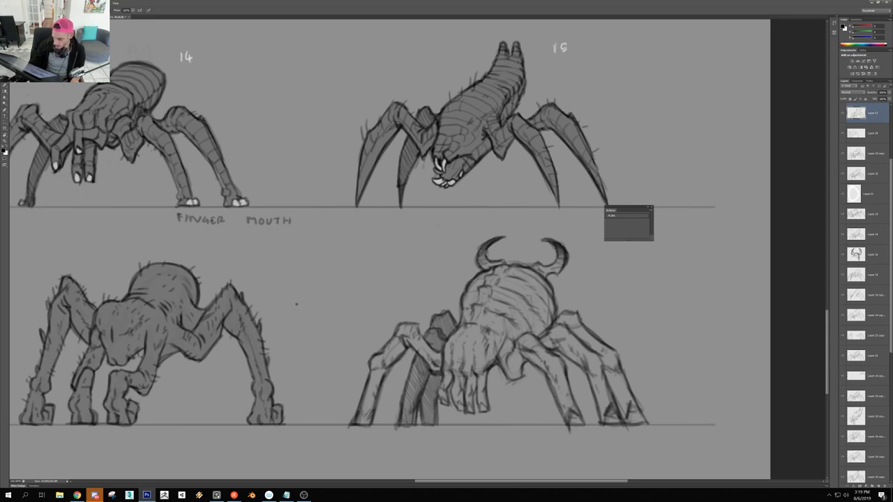
Draw a rectangular marquee selection around creature 0 in the first row of the sheet
{"action": "left_click_drag", "start_coordinate": [277, 283], "coordinate": [312, 332]}
{"action": "scroll", "coordinate": [312, 332], "scroll_direction": "up", "scroll_amount": 5}
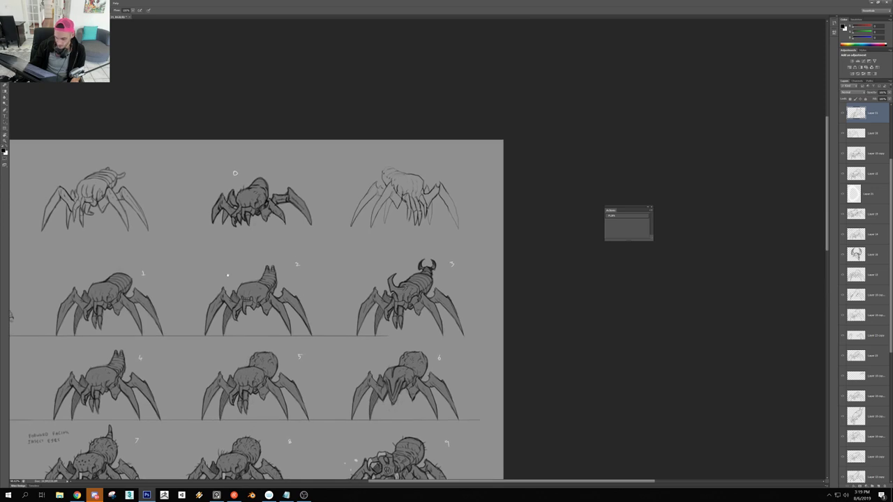
{"action": "scroll", "coordinate": [226, 276], "scroll_direction": "up", "scroll_amount": 2}
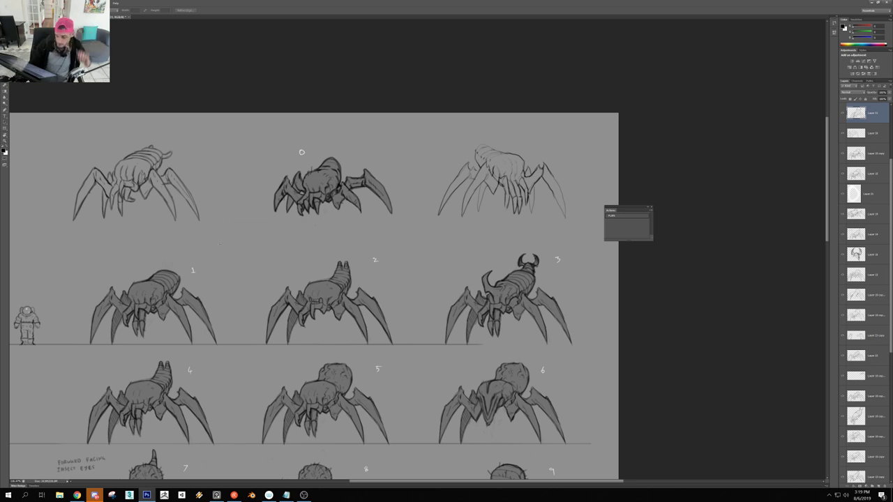
{"action": "mouse_move", "coordinate": [258, 213]}
{"action": "left_mouse_down"}
{"action": "mouse_move", "coordinate": [465, 140]}
{"action": "mouse_move", "coordinate": [391, 142]}
{"action": "mouse_move", "coordinate": [401, 139]}
{"action": "left_mouse_up"}
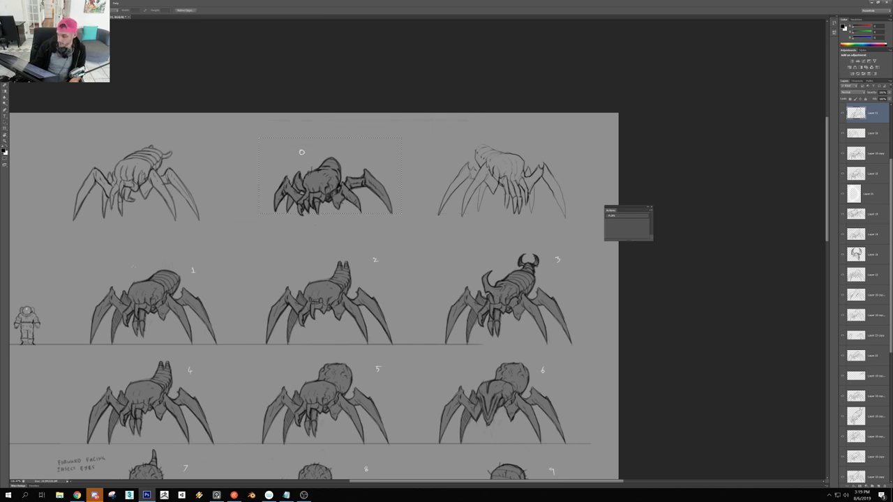
Clear the selection around creature 0 and look over the numbered rows of creature variations
{"action": "left_click", "coordinate": [337, 196]}
{"action": "left_click_drag", "start_coordinate": [314, 201], "coordinate": [264, 201]}
{"action": "left_click_drag", "start_coordinate": [393, 149], "coordinate": [427, 164]}
{"action": "scroll", "coordinate": [440, 154], "scroll_direction": "up", "scroll_amount": 3}
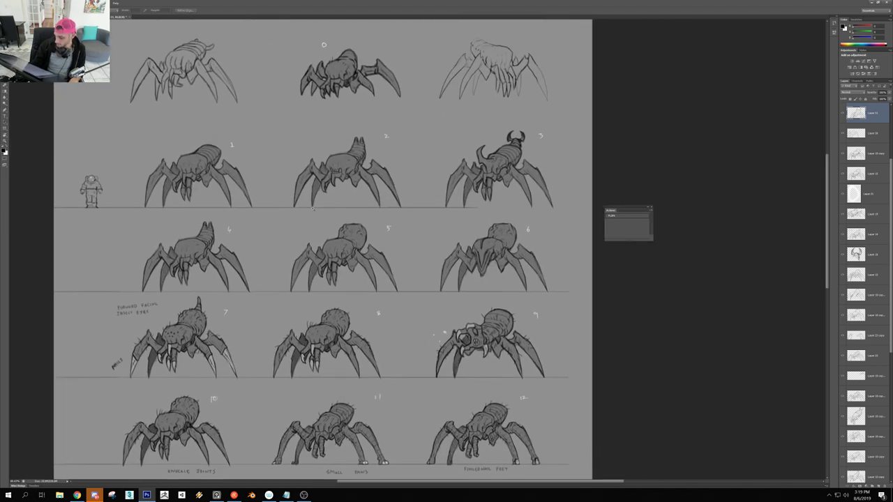
{"action": "scroll", "coordinate": [335, 273], "scroll_direction": "up", "scroll_amount": 3}
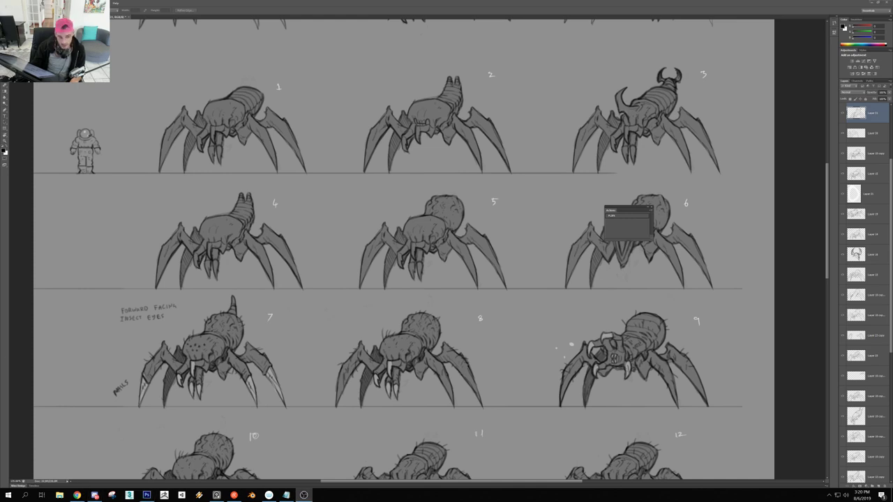
Try moving creature 14's layers and undo the moves
{"action": "left_click_drag", "start_coordinate": [172, 290], "coordinate": [153, 289]}
{"action": "left_click_drag", "start_coordinate": [539, 316], "coordinate": [440, 323]}
{"action": "left_click_drag", "start_coordinate": [42, 321], "coordinate": [321, 315]}
{"action": "key", "text": "ctrl+z"}
{"action": "key", "text": "ctrl+z"}
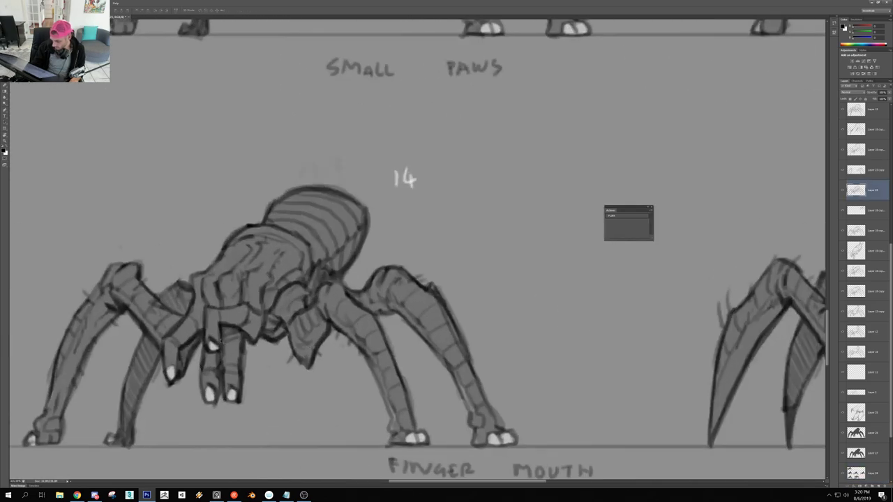
{"action": "left_click_drag", "start_coordinate": [220, 349], "coordinate": [229, 301]}
{"action": "key", "text": "ctrl+z"}
{"action": "key", "text": "ctrl+z"}
{"action": "left_click_drag", "start_coordinate": [214, 343], "coordinate": [156, 256]}
{"action": "key", "text": "ctrl+z"}
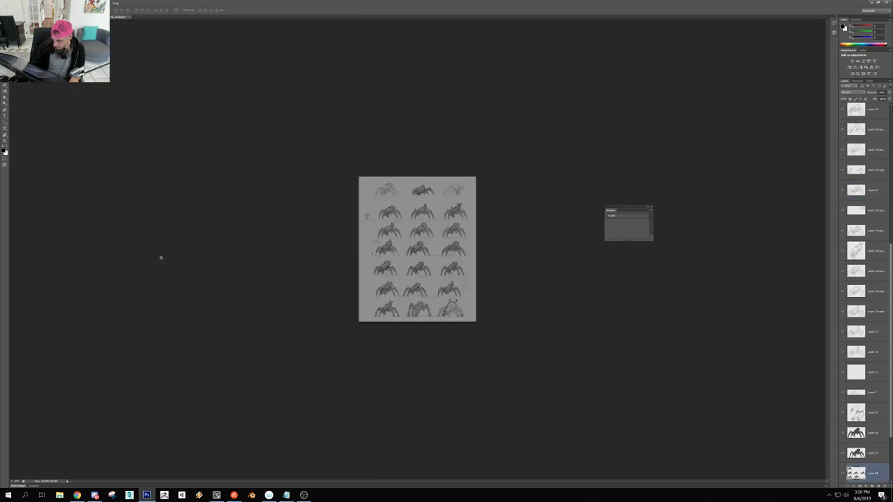
Select the horned, hand-headed creature's layer and examine the drawing up close with the canvas rotated
{"action": "left_click_drag", "start_coordinate": [440, 307], "coordinate": [586, 335]}
{"action": "left_click_drag", "start_coordinate": [729, 377], "coordinate": [390, 286]}
{"action": "left_click_drag", "start_coordinate": [306, 287], "coordinate": [291, 282]}
{"action": "key", "text": "b"}
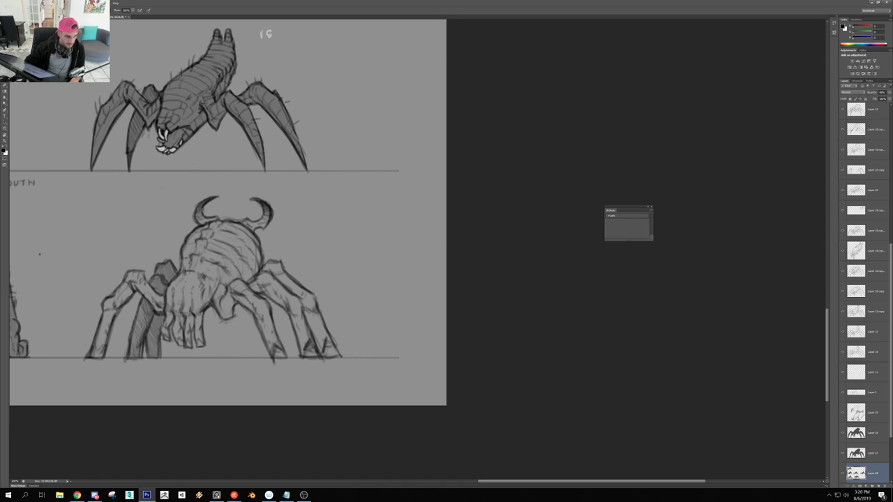
{"action": "left_click_drag", "start_coordinate": [237, 279], "coordinate": [284, 280]}
{"action": "left_click", "coordinate": [230, 268], "text": "ctrl"}
{"action": "mouse_move", "coordinate": [210, 284]}
{"action": "left_mouse_down"}
{"action": "mouse_move", "coordinate": [222, 296]}
{"action": "mouse_move", "coordinate": [210, 287]}
{"action": "mouse_move", "coordinate": [220, 287]}
{"action": "mouse_move", "coordinate": [193, 288]}
{"action": "left_mouse_up"}
{"action": "scroll", "coordinate": [202, 289], "scroll_direction": "up", "scroll_amount": 1}
{"action": "left_click_drag", "start_coordinate": [255, 276], "coordinate": [356, 291]}
{"action": "left_click_drag", "start_coordinate": [237, 277], "coordinate": [210, 314]}
{"action": "mouse_move", "coordinate": [250, 255]}
{"action": "left_mouse_down"}
{"action": "mouse_move", "coordinate": [167, 257]}
{"action": "mouse_move", "coordinate": [338, 266]}
{"action": "left_mouse_up"}
{"action": "mouse_move", "coordinate": [271, 246]}
{"action": "left_mouse_down"}
{"action": "mouse_move", "coordinate": [274, 262]}
{"action": "mouse_move", "coordinate": [230, 272]}
{"action": "left_mouse_up"}
{"action": "mouse_move", "coordinate": [321, 300]}
{"action": "left_mouse_down"}
{"action": "mouse_move", "coordinate": [342, 300]}
{"action": "mouse_move", "coordinate": [325, 309]}
{"action": "mouse_move", "coordinate": [314, 303]}
{"action": "mouse_move", "coordinate": [527, 284]}
{"action": "mouse_move", "coordinate": [344, 204]}
{"action": "left_mouse_up"}
{"action": "key", "text": "r"}
{"action": "key", "text": "r"}
{"action": "left_click_drag", "start_coordinate": [520, 256], "coordinate": [455, 344]}
{"action": "left_click_drag", "start_coordinate": [400, 293], "coordinate": [395, 302]}
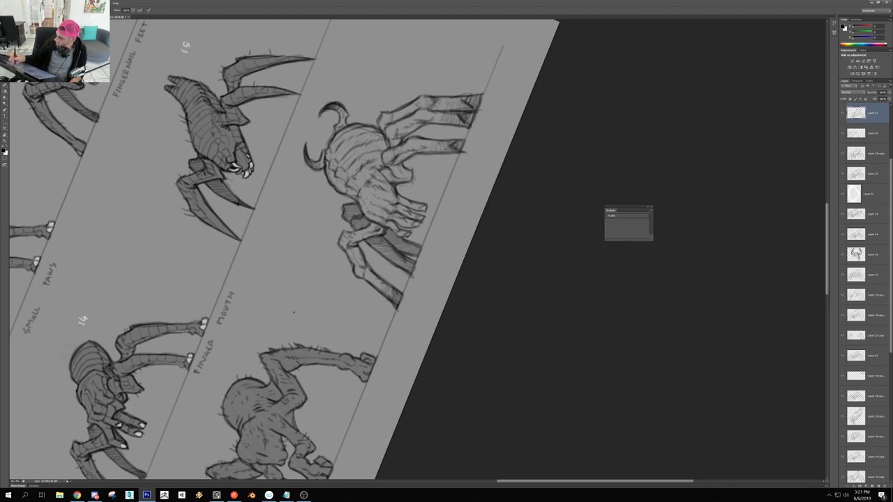
Reset the canvas rotation and select the layer of the hairy, long-legged creature beside creature 16
{"action": "left_click_drag", "start_coordinate": [427, 141], "coordinate": [404, 142]}
{"action": "left_click_drag", "start_coordinate": [483, 165], "coordinate": [331, 239]}
{"action": "key", "text": "Escape"}
{"action": "left_click_drag", "start_coordinate": [264, 269], "coordinate": [350, 268]}
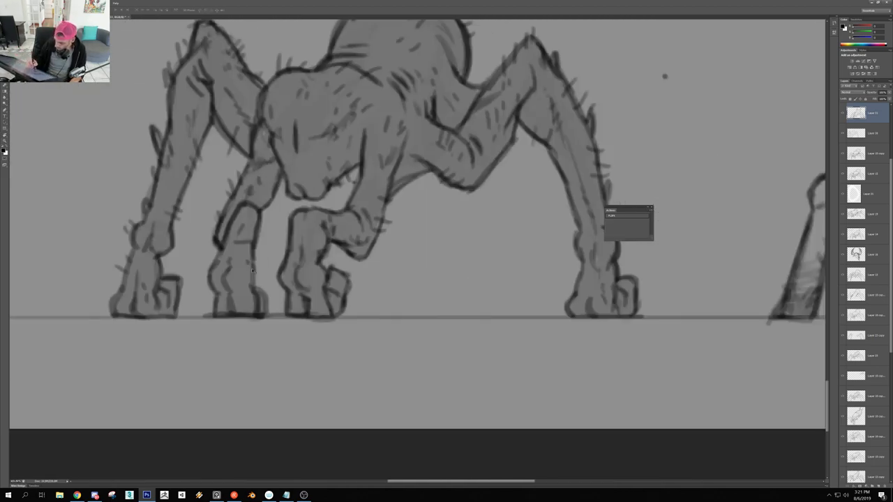
{"action": "left_click", "coordinate": [259, 263], "text": "ctrl"}
{"action": "key", "text": "ctrl+z"}
{"action": "mouse_move", "coordinate": [231, 261]}
{"action": "left_mouse_down"}
{"action": "mouse_move", "coordinate": [224, 283]}
{"action": "mouse_move", "coordinate": [233, 314]}
{"action": "mouse_move", "coordinate": [212, 312]}
{"action": "mouse_move", "coordinate": [204, 282]}
{"action": "mouse_move", "coordinate": [214, 265]}
{"action": "mouse_move", "coordinate": [267, 292]}
{"action": "mouse_move", "coordinate": [268, 318]}
{"action": "left_mouse_up"}
{"action": "left_click_drag", "start_coordinate": [286, 279], "coordinate": [278, 298]}
{"action": "mouse_move", "coordinate": [327, 267]}
{"action": "left_mouse_down"}
{"action": "mouse_move", "coordinate": [346, 281]}
{"action": "mouse_move", "coordinate": [346, 272]}
{"action": "left_mouse_up"}
{"action": "key", "text": "b"}
{"action": "mouse_move", "coordinate": [338, 271]}
{"action": "left_mouse_down"}
{"action": "mouse_move", "coordinate": [347, 294]}
{"action": "mouse_move", "coordinate": [320, 275]}
{"action": "left_mouse_up"}
{"action": "left_click_drag", "start_coordinate": [325, 256], "coordinate": [321, 271]}
{"action": "left_click_drag", "start_coordinate": [332, 263], "coordinate": [282, 263]}
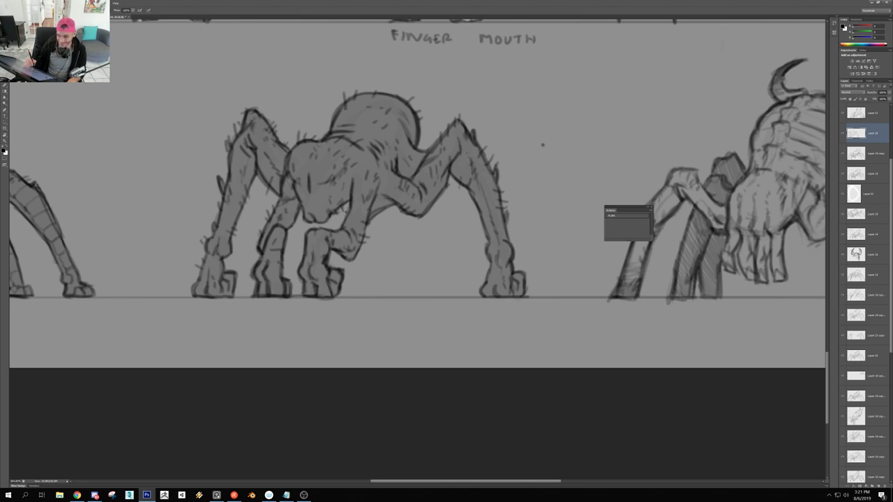
Examine the hairy, long-legged creature's legs and paws up close and compare it with its neighbours on the sheet
{"action": "left_click_drag", "start_coordinate": [197, 277], "coordinate": [237, 277]}
{"action": "mouse_move", "coordinate": [208, 286]}
{"action": "left_mouse_down"}
{"action": "mouse_move", "coordinate": [188, 306]}
{"action": "mouse_move", "coordinate": [196, 324]}
{"action": "left_mouse_up"}
{"action": "left_click_drag", "start_coordinate": [204, 287], "coordinate": [232, 210]}
{"action": "left_click_drag", "start_coordinate": [235, 256], "coordinate": [157, 256]}
{"action": "left_click_drag", "start_coordinate": [253, 225], "coordinate": [294, 225]}
{"action": "mouse_move", "coordinate": [249, 205]}
{"action": "left_mouse_down"}
{"action": "mouse_move", "coordinate": [231, 263]}
{"action": "mouse_move", "coordinate": [273, 263]}
{"action": "left_mouse_up"}
{"action": "scroll", "coordinate": [538, 189], "scroll_direction": "down", "scroll_amount": 4}
{"action": "scroll", "coordinate": [618, 165], "scroll_direction": "up", "scroll_amount": 3}
{"action": "scroll", "coordinate": [353, 226], "scroll_direction": "down", "scroll_amount": 4}
{"action": "scroll", "coordinate": [354, 226], "scroll_direction": "up", "scroll_amount": 4}
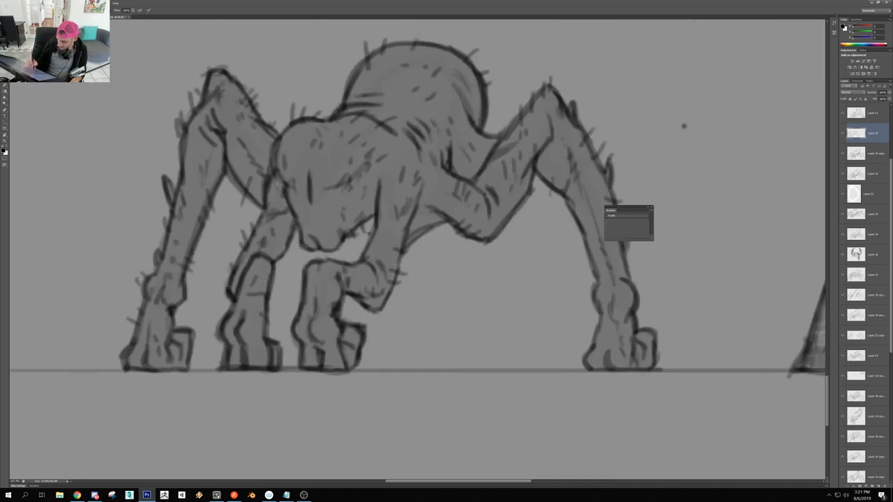
{"action": "scroll", "coordinate": [354, 226], "scroll_direction": "down", "scroll_amount": 1}
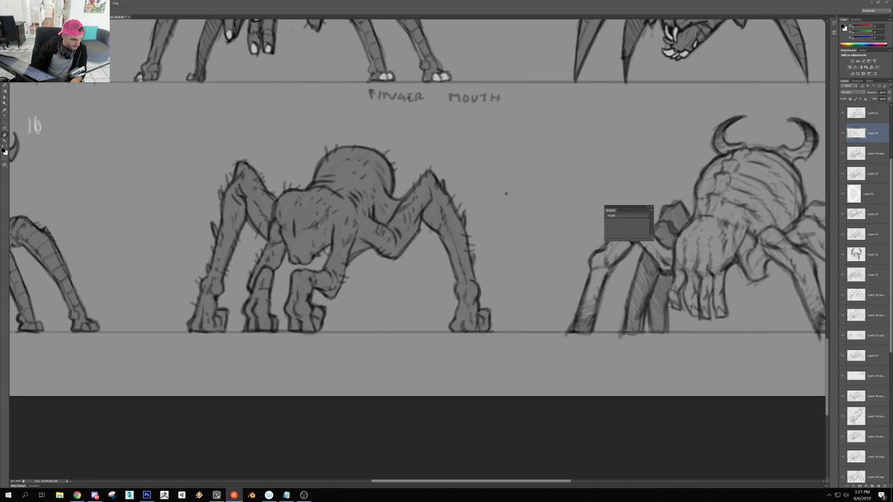
{"action": "left_click", "coordinate": [353, 375]}
{"action": "scroll", "coordinate": [296, 251], "scroll_direction": "down", "scroll_amount": 1}
{"action": "key", "text": "b"}
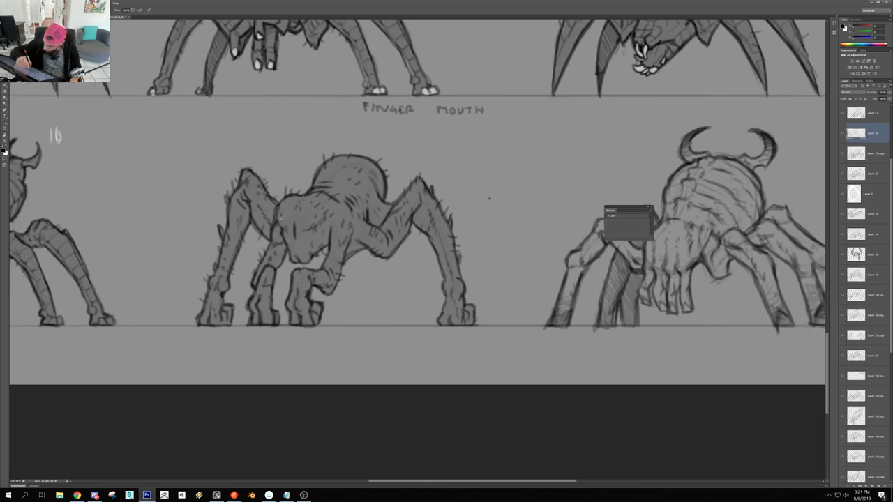
{"action": "scroll", "coordinate": [281, 213], "scroll_direction": "up", "scroll_amount": 3}
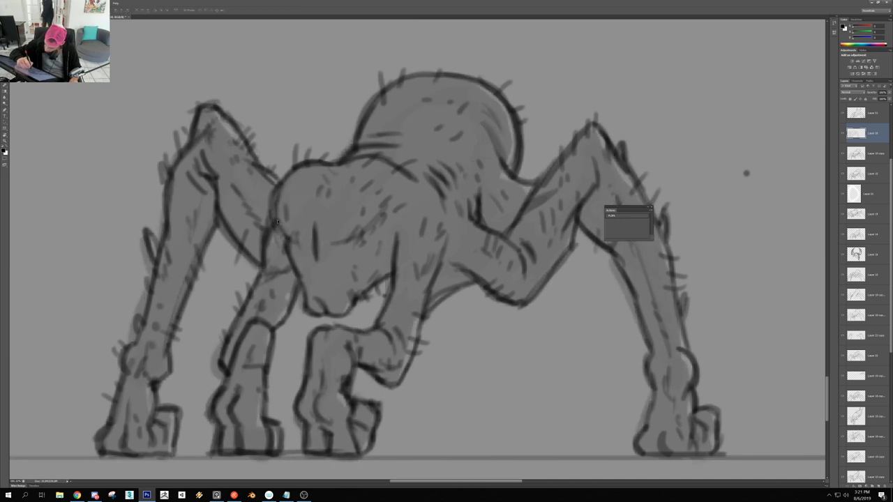
{"action": "scroll", "coordinate": [287, 266], "scroll_direction": "down", "scroll_amount": 5}
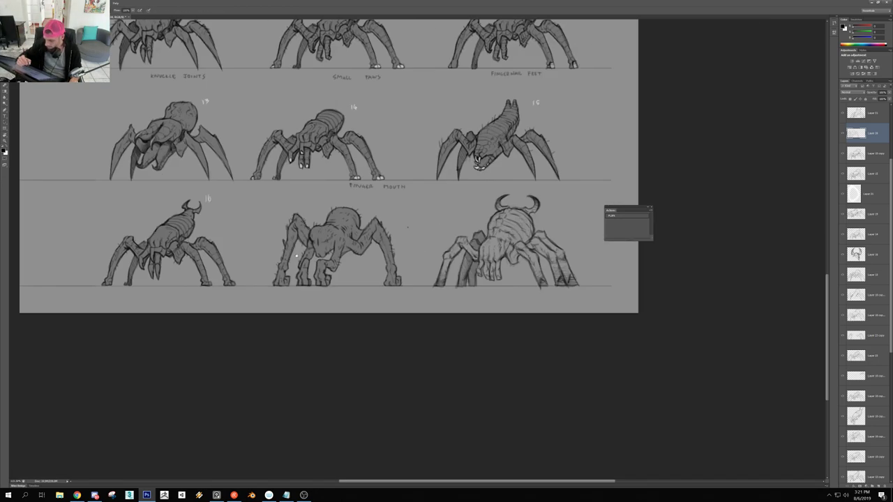
{"action": "scroll", "coordinate": [407, 226], "scroll_direction": "up", "scroll_amount": 3}
{"action": "scroll", "coordinate": [312, 278], "scroll_direction": "down", "scroll_amount": 4}
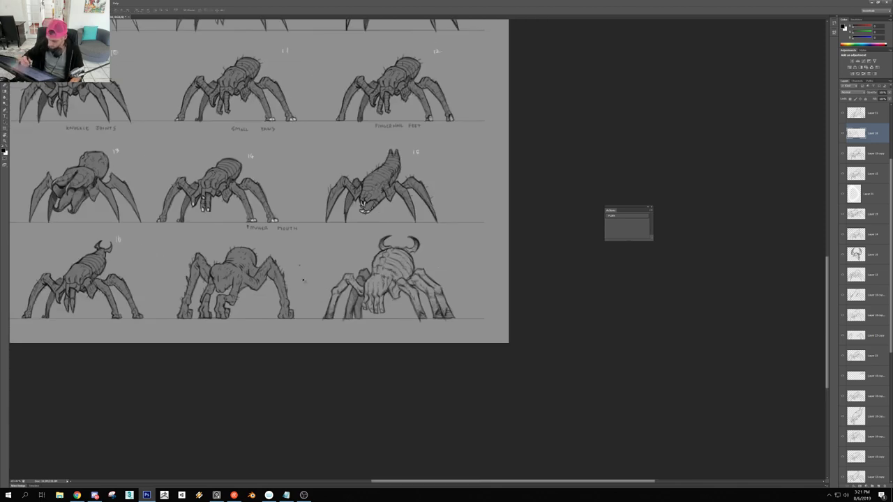
Check the creatures' shared fill layer in isolation, then add a new blank layer above it with black as the painting colour
{"action": "left_click", "coordinate": [282, 285], "text": "ctrl"}
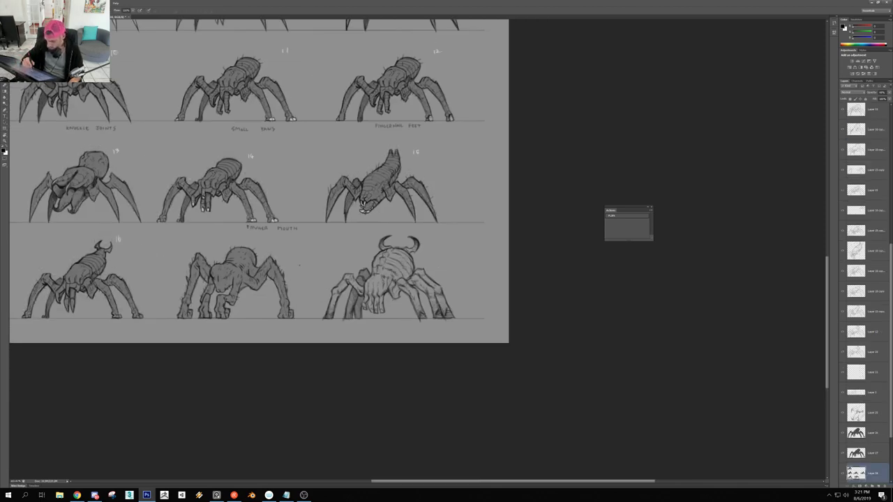
{"action": "left_click", "coordinate": [841, 473], "text": "alt"}
{"action": "key", "text": "x"}
{"action": "left_click", "coordinate": [842, 474], "text": "alt"}
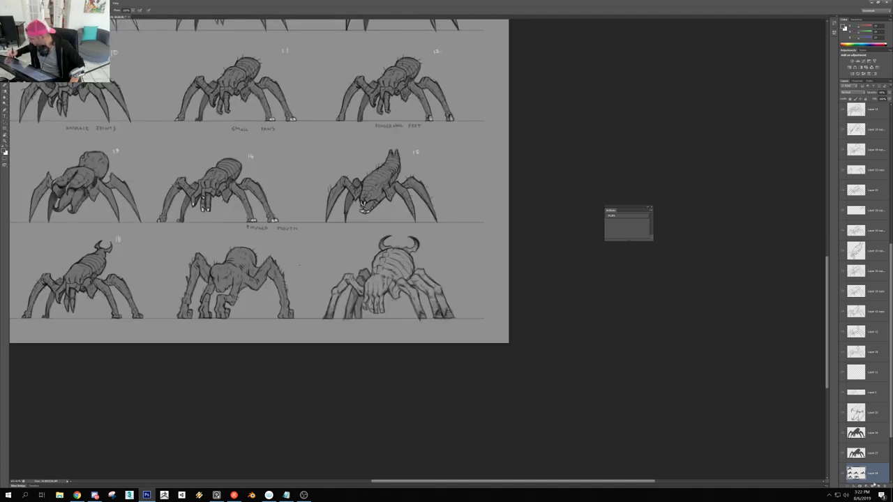
{"action": "left_click", "coordinate": [880, 488]}
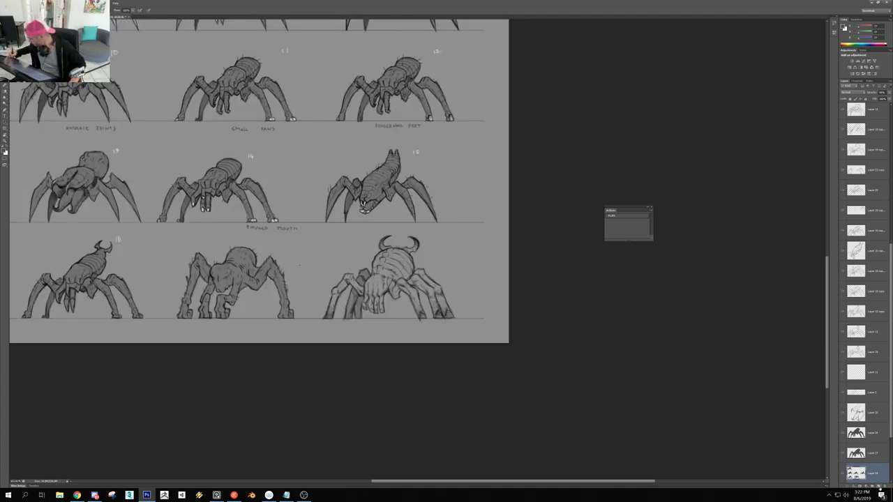
{"action": "key", "text": "x"}
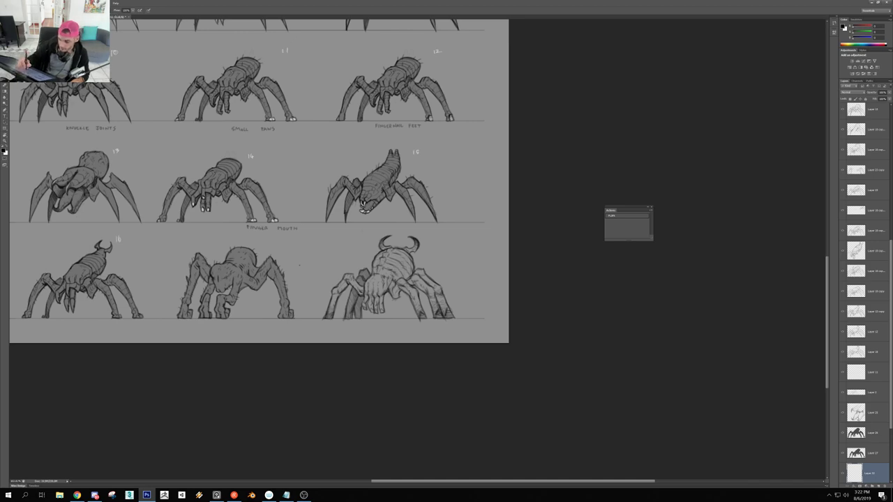
Paint a small solid black oval in the empty space between creatures 14 and 15
{"action": "mouse_move", "coordinate": [286, 150]}
{"action": "left_mouse_down"}
{"action": "mouse_move", "coordinate": [335, 152]}
{"action": "mouse_move", "coordinate": [276, 172]}
{"action": "mouse_move", "coordinate": [283, 180]}
{"action": "left_mouse_up"}
{"action": "mouse_move", "coordinate": [311, 161]}
{"action": "left_mouse_down"}
{"action": "mouse_move", "coordinate": [302, 164]}
{"action": "mouse_move", "coordinate": [331, 203]}
{"action": "left_mouse_up"}
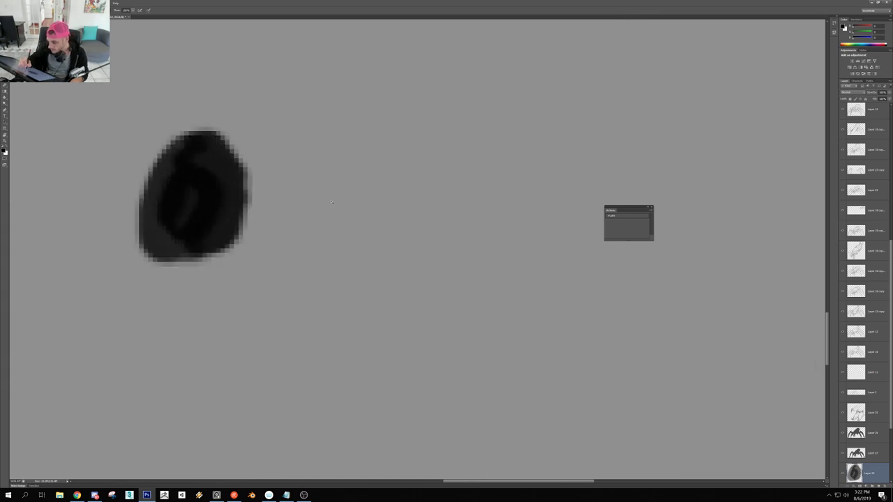
{"action": "scroll", "coordinate": [331, 202], "scroll_direction": "down", "scroll_amount": 1}
{"action": "mouse_move", "coordinate": [238, 161]}
{"action": "left_mouse_down"}
{"action": "mouse_move", "coordinate": [212, 186]}
{"action": "mouse_move", "coordinate": [202, 202]}
{"action": "mouse_move", "coordinate": [247, 226]}
{"action": "left_mouse_up"}
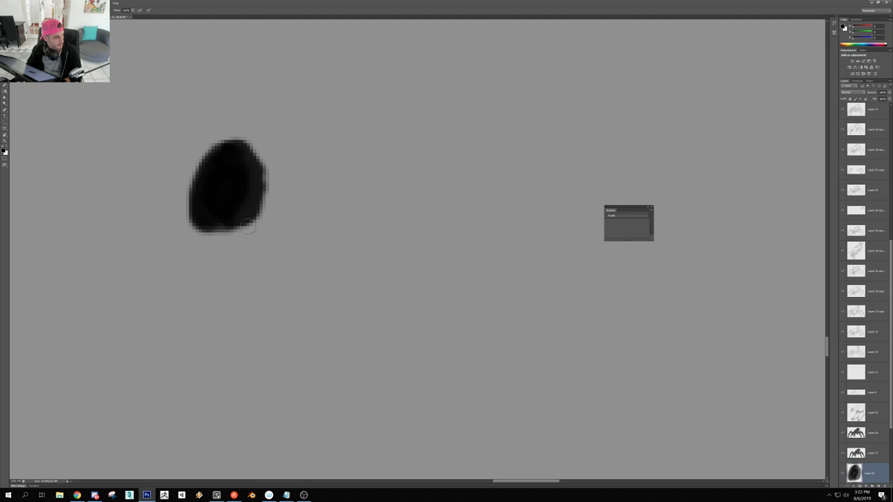
{"action": "scroll", "coordinate": [418, 277], "scroll_direction": "down", "scroll_amount": 12}
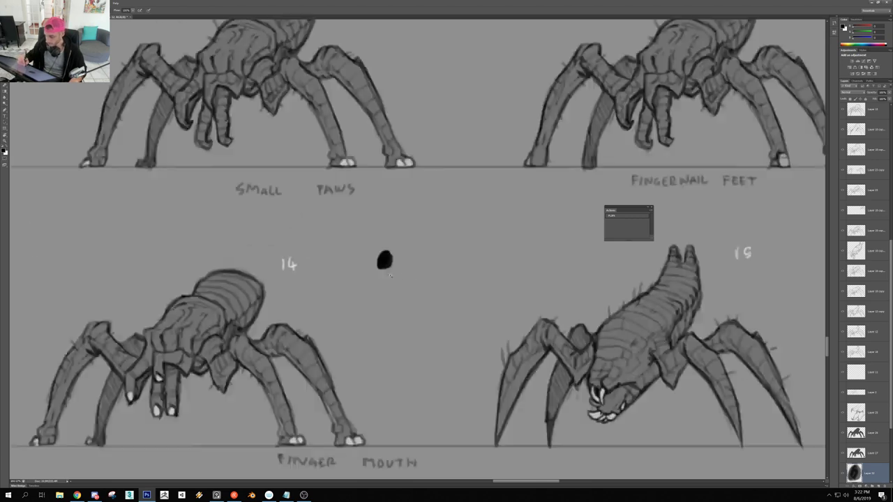
{"action": "scroll", "coordinate": [418, 281], "scroll_direction": "up", "scroll_amount": 2}
{"action": "left_click_drag", "start_coordinate": [419, 279], "coordinate": [422, 199]}
Review the whole creature sheet from the rough sketches in the first row down to the horned creature
{"action": "key", "text": "m"}
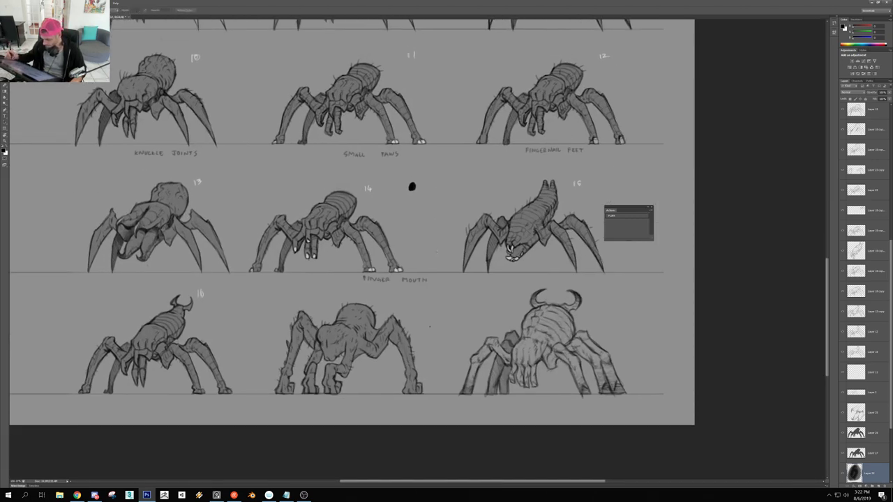
{"action": "left_click_drag", "start_coordinate": [457, 230], "coordinate": [497, 384]}
{"action": "left_click_drag", "start_coordinate": [480, 258], "coordinate": [441, 469]}
{"action": "scroll", "coordinate": [425, 304], "scroll_direction": "down", "scroll_amount": 10}
{"action": "scroll", "coordinate": [434, 393], "scroll_direction": "up", "scroll_amount": 5}
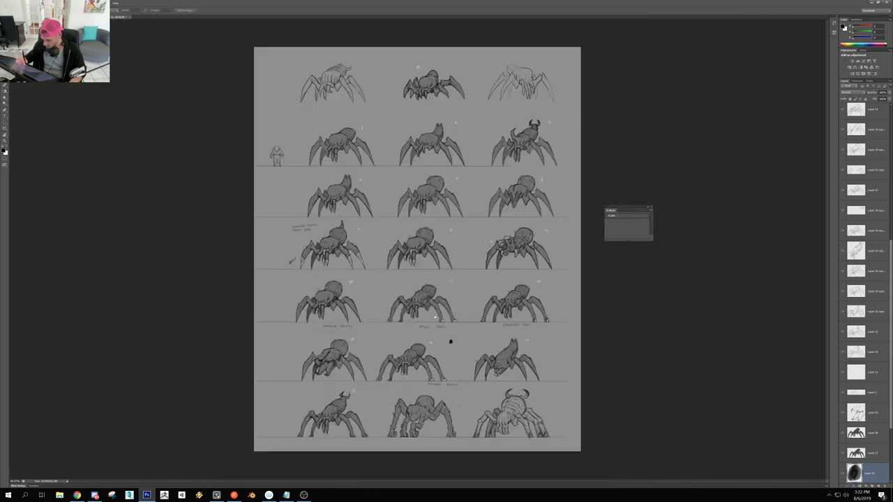
{"action": "left_click_drag", "start_coordinate": [489, 270], "coordinate": [492, 269]}
{"action": "left_click_drag", "start_coordinate": [490, 188], "coordinate": [480, 295]}
{"action": "left_click_drag", "start_coordinate": [457, 259], "coordinate": [469, 261]}
{"action": "left_click_drag", "start_coordinate": [473, 180], "coordinate": [457, 278]}
{"action": "scroll", "coordinate": [457, 278], "scroll_direction": "up", "scroll_amount": 1}
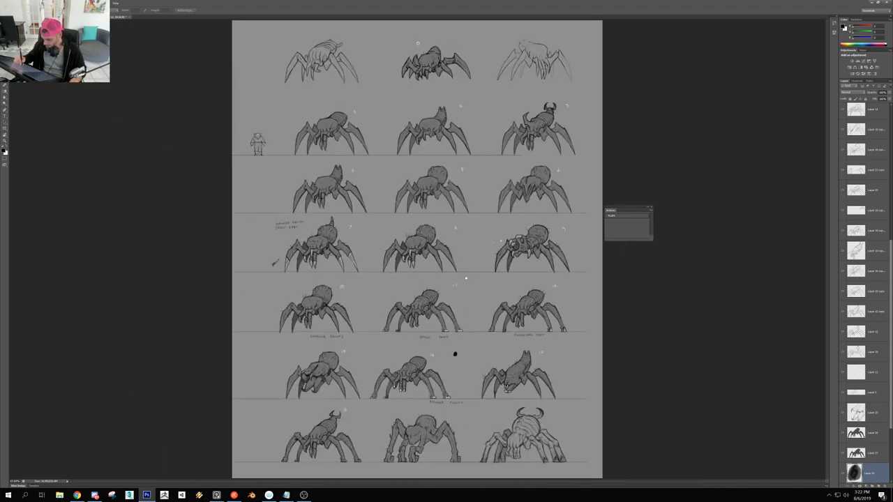
{"action": "scroll", "coordinate": [488, 270], "scroll_direction": "up", "scroll_amount": 1}
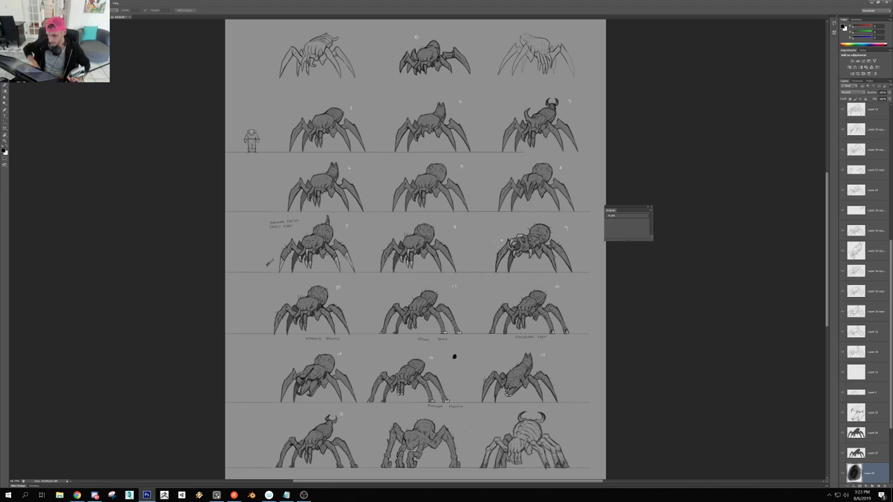
{"action": "left_click_drag", "start_coordinate": [436, 311], "coordinate": [488, 310]}
{"action": "left_click_drag", "start_coordinate": [462, 208], "coordinate": [436, 402]}
{"action": "left_click_drag", "start_coordinate": [419, 307], "coordinate": [450, 307]}
{"action": "left_click_drag", "start_coordinate": [436, 306], "coordinate": [422, 364]}
{"action": "scroll", "coordinate": [601, 449], "scroll_direction": "down", "scroll_amount": 5}
{"action": "scroll", "coordinate": [438, 435], "scroll_direction": "down", "scroll_amount": 4}
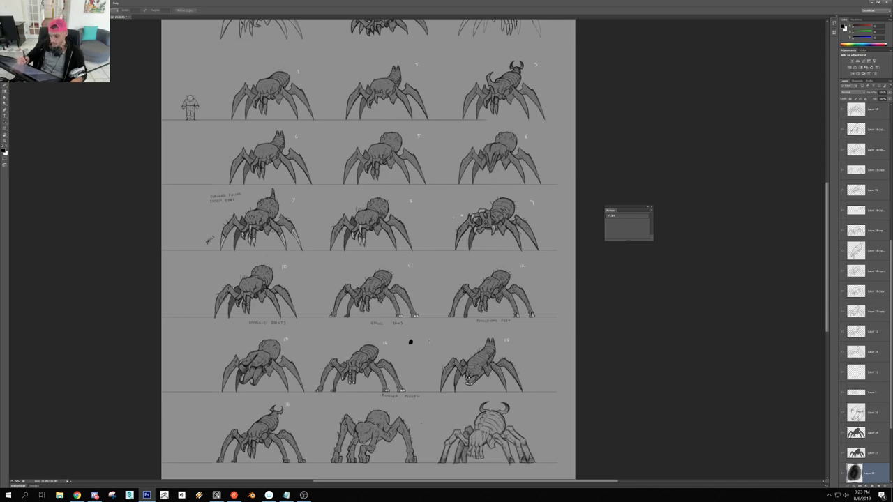
Select creature 11's layer and compare the creatures in the rows from 7 to 15 up close
{"action": "left_click_drag", "start_coordinate": [391, 280], "coordinate": [453, 280]}
{"action": "key", "text": "v"}
{"action": "left_click_drag", "start_coordinate": [358, 300], "coordinate": [360, 298]}
{"action": "scroll", "coordinate": [368, 288], "scroll_direction": "down", "scroll_amount": 1}
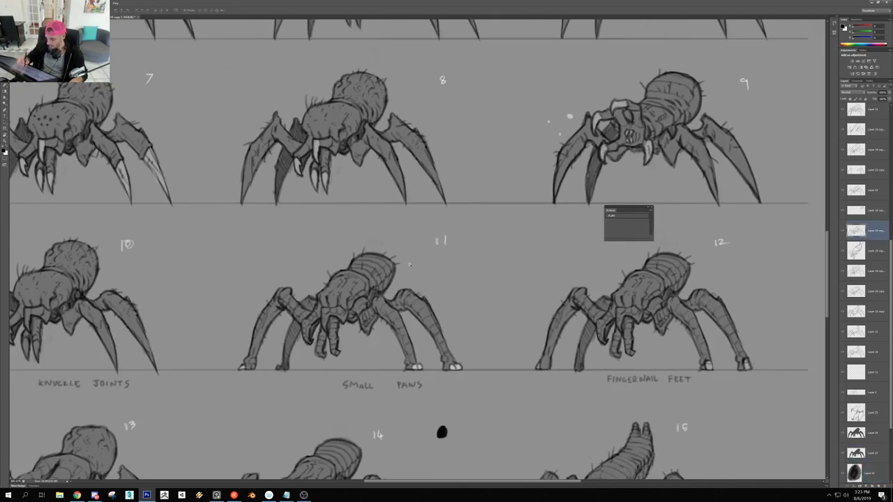
{"action": "left_click_drag", "start_coordinate": [401, 280], "coordinate": [367, 280]}
{"action": "left_click_drag", "start_coordinate": [411, 213], "coordinate": [418, 256]}
{"action": "scroll", "coordinate": [407, 269], "scroll_direction": "down", "scroll_amount": 3}
{"action": "scroll", "coordinate": [446, 256], "scroll_direction": "up", "scroll_amount": 4}
{"action": "left_click_drag", "start_coordinate": [430, 206], "coordinate": [537, 259]}
Hide the interface panels and look through the numbered creatures from row 1 down to the last row
{"action": "key", "text": "Tab"}
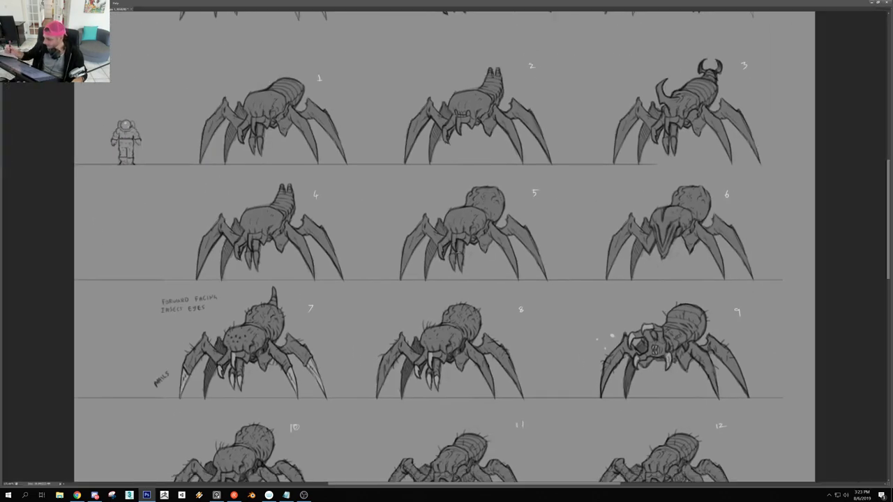
{"action": "left_click_drag", "start_coordinate": [718, 177], "coordinate": [670, 166]}
{"action": "scroll", "coordinate": [473, 307], "scroll_direction": "down", "scroll_amount": 10}
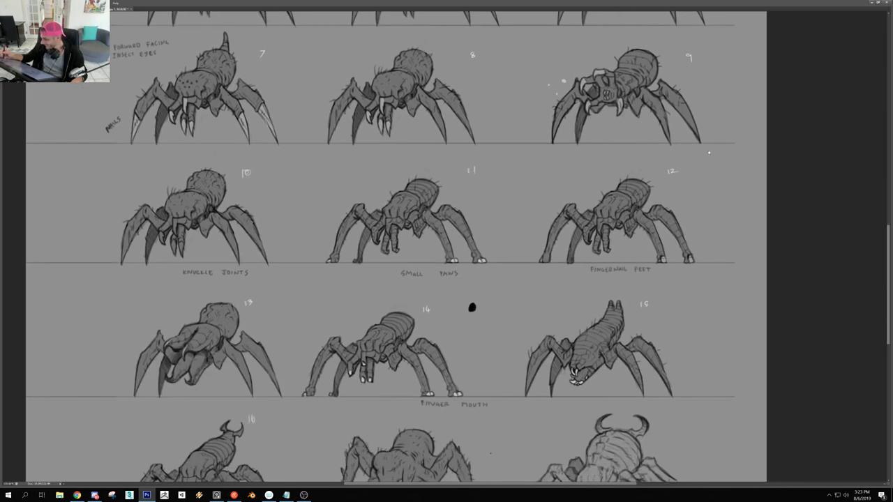
{"action": "scroll", "coordinate": [707, 159], "scroll_direction": "down", "scroll_amount": 1}
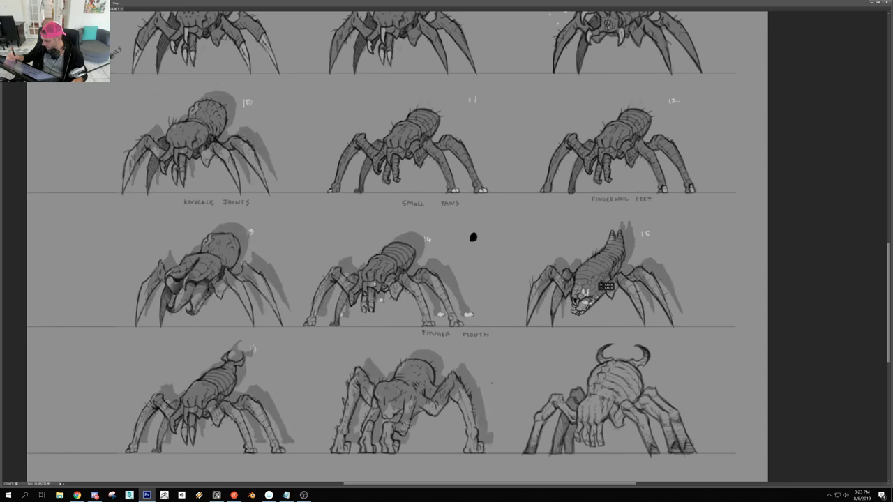
Try shifting the creatures' shared fill layer against the line art and undo the moves
{"action": "mouse_move", "coordinate": [593, 299]}
{"action": "left_mouse_down"}
{"action": "mouse_move", "coordinate": [602, 312]}
{"action": "mouse_move", "coordinate": [588, 291]}
{"action": "left_mouse_up"}
{"action": "key", "text": "ctrl+z"}
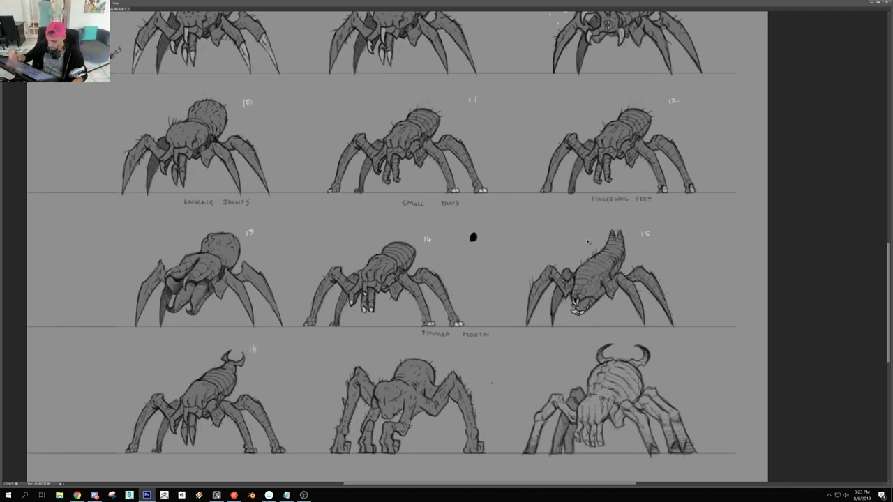
{"action": "mouse_move", "coordinate": [202, 282]}
{"action": "left_mouse_down"}
{"action": "mouse_move", "coordinate": [235, 274]}
{"action": "mouse_move", "coordinate": [216, 307]}
{"action": "mouse_move", "coordinate": [244, 273]}
{"action": "mouse_move", "coordinate": [268, 270]}
{"action": "mouse_move", "coordinate": [252, 253]}
{"action": "mouse_move", "coordinate": [232, 266]}
{"action": "mouse_move", "coordinate": [254, 266]}
{"action": "left_mouse_up"}
{"action": "key", "text": "ctrl+alt+z"}
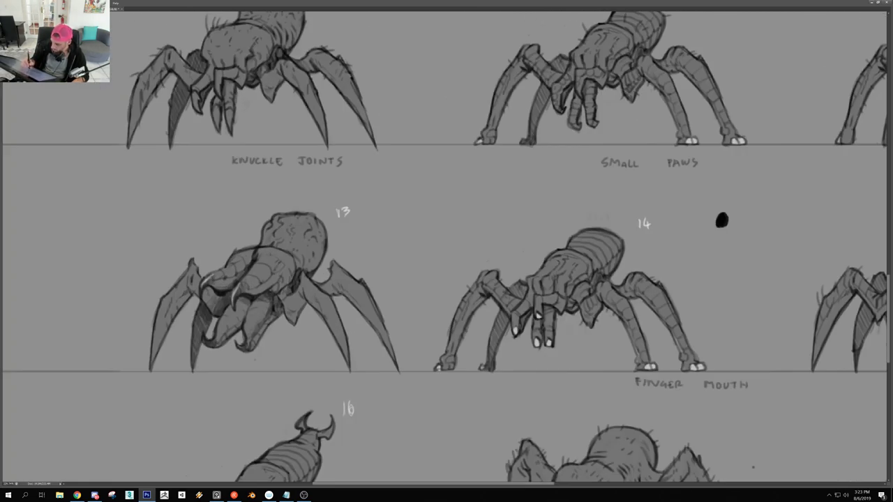
Try moving creature 13's line art upward off its fill and undo the move
{"action": "scroll", "coordinate": [721, 220], "scroll_direction": "down", "scroll_amount": 3}
{"action": "scroll", "coordinate": [724, 205], "scroll_direction": "up", "scroll_amount": 3}
{"action": "scroll", "coordinate": [319, 254], "scroll_direction": "down", "scroll_amount": 2}
{"action": "left_click_drag", "start_coordinate": [322, 274], "coordinate": [326, 263]}
{"action": "key", "text": "ctrl+z"}
{"action": "key", "text": "ctrl+alt+z"}
{"action": "key", "text": "ctrl+alt+z"}
{"action": "key", "text": "ctrl+alt+z"}
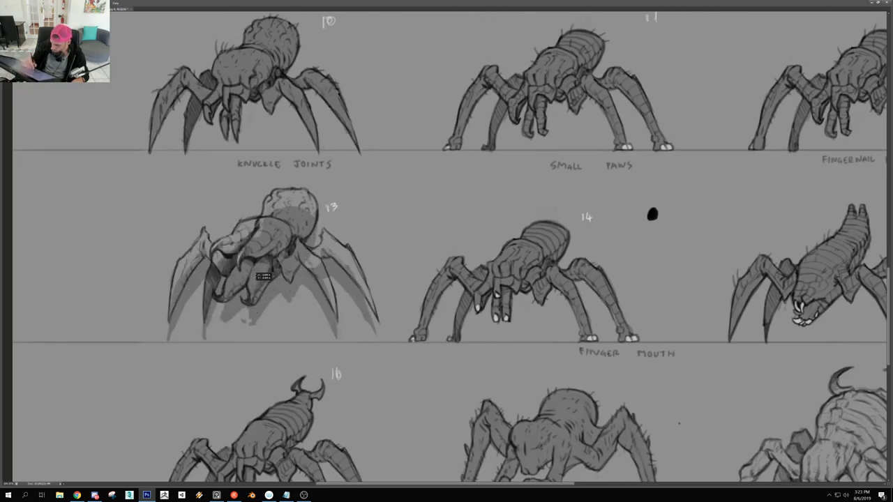
Extend the canvas downward with the Crop tool to add blank space below the last row of creatures
{"action": "scroll", "coordinate": [289, 266], "scroll_direction": "down", "scroll_amount": 3}
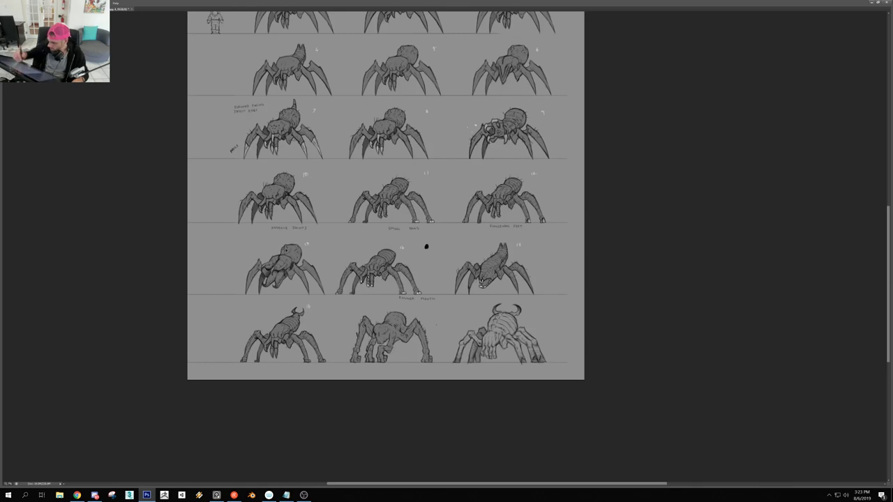
{"action": "scroll", "coordinate": [385, 198], "scroll_direction": "down", "scroll_amount": 3}
{"action": "left_click_drag", "start_coordinate": [445, 385], "coordinate": [445, 419]}
{"action": "key", "text": "Return"}
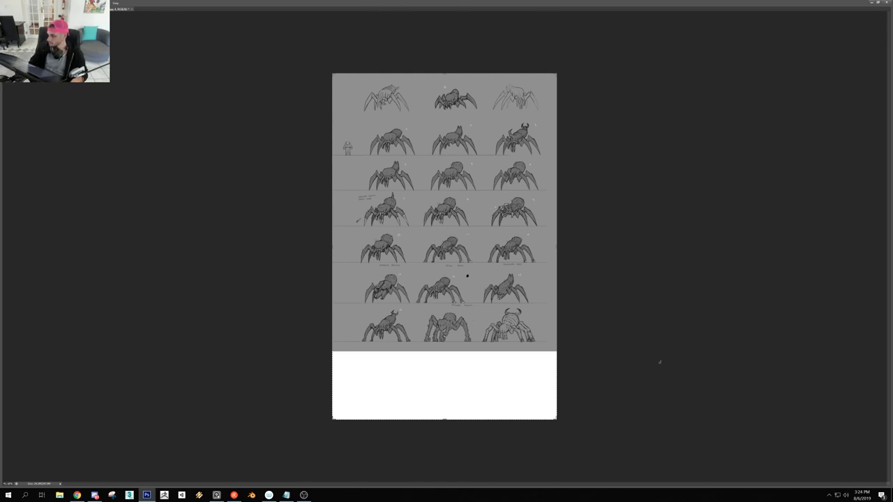
{"action": "scroll", "coordinate": [467, 275], "scroll_direction": "up", "scroll_amount": 5}
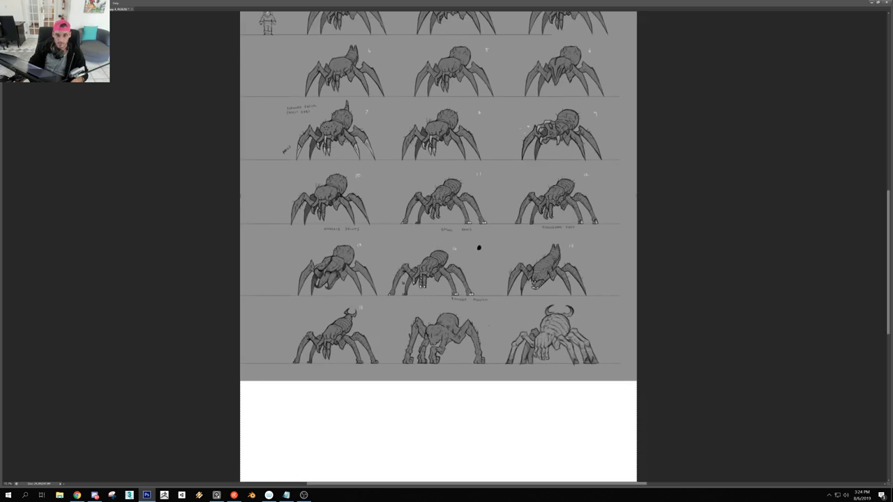
{"action": "left_click", "coordinate": [216, 495]}
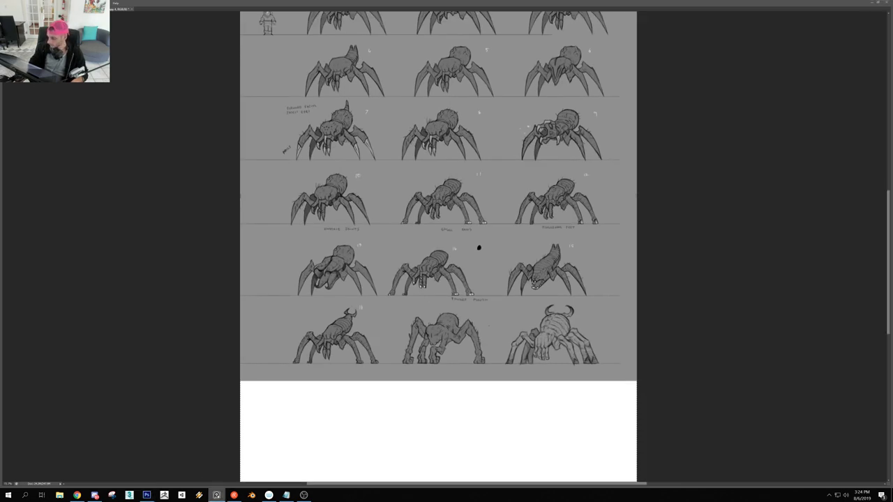
{"action": "left_click", "coordinate": [547, 295]}
{"action": "left_click_drag", "start_coordinate": [331, 280], "coordinate": [272, 315]}
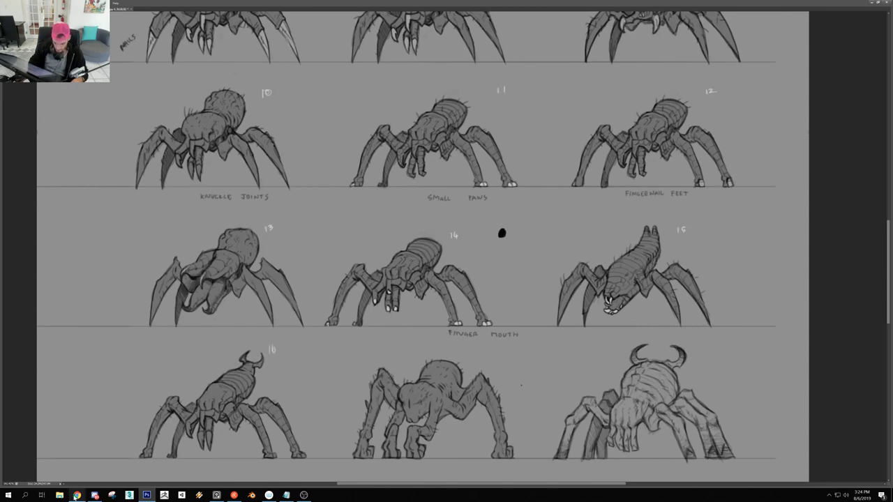
Switch to Chrome and search Google Images for "camel spiders"
{"action": "left_click", "coordinate": [77, 496]}
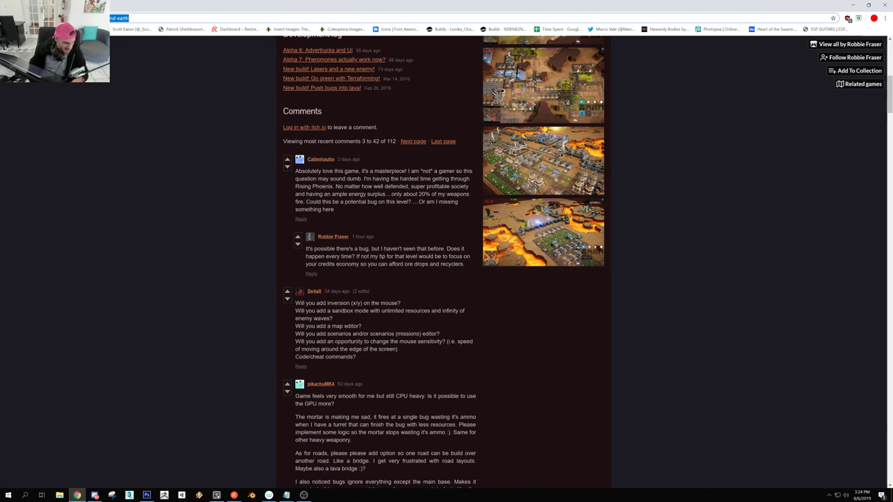
{"action": "type", "text": "cam"}
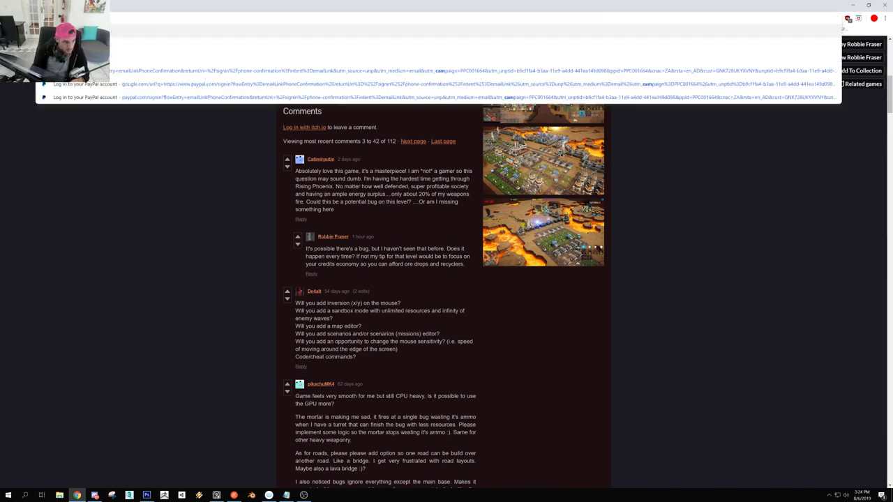
{"action": "type", "text": "el spiders"}
{"action": "key", "text": "Return"}
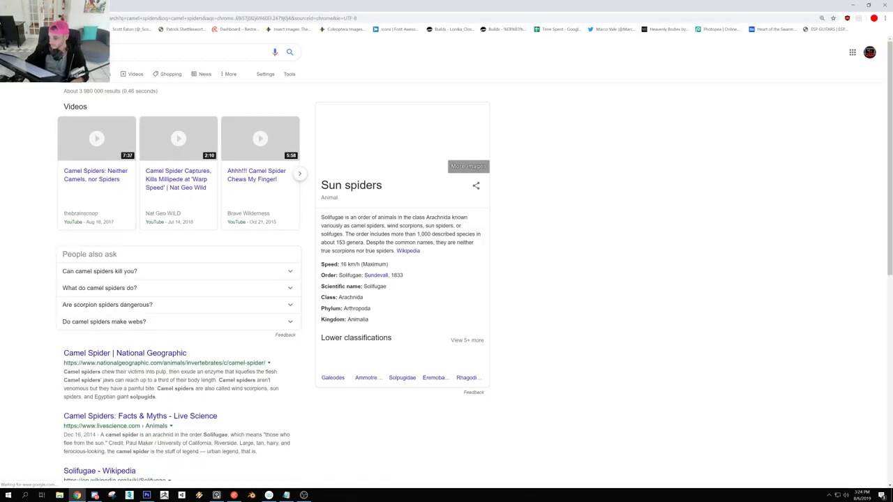
{"action": "left_click", "coordinate": [110, 81]}
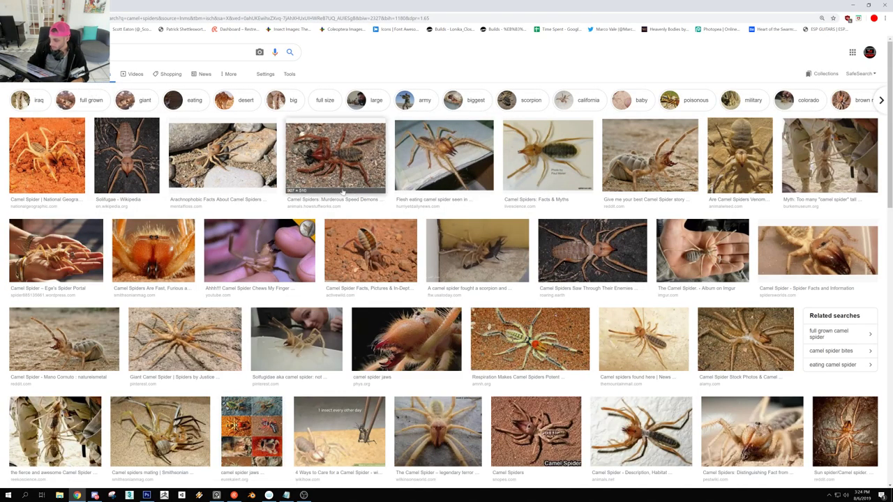
Find the "Camel Spider - Mano Cornuto" photo in the image results and open the picture itself in a new tab
{"action": "scroll", "coordinate": [334, 161], "scroll_direction": "down", "scroll_amount": 2}
{"action": "scroll", "coordinate": [375, 223], "scroll_direction": "down", "scroll_amount": 2}
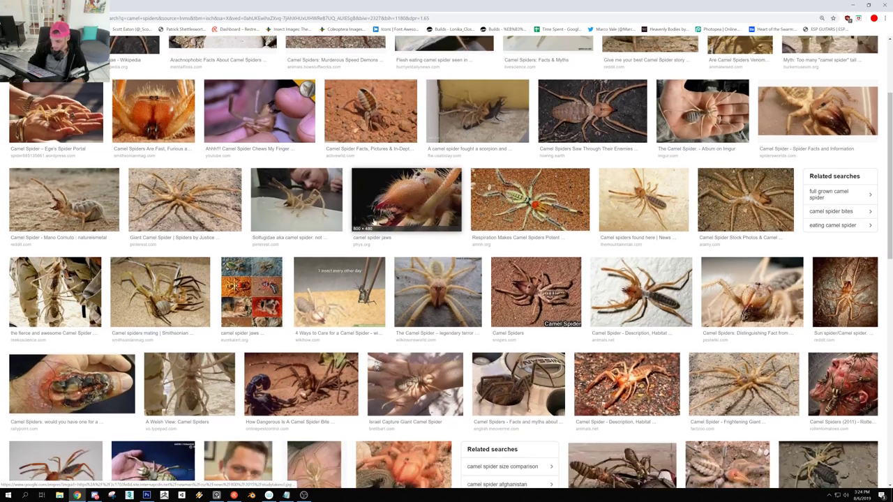
{"action": "left_click", "coordinate": [96, 213]}
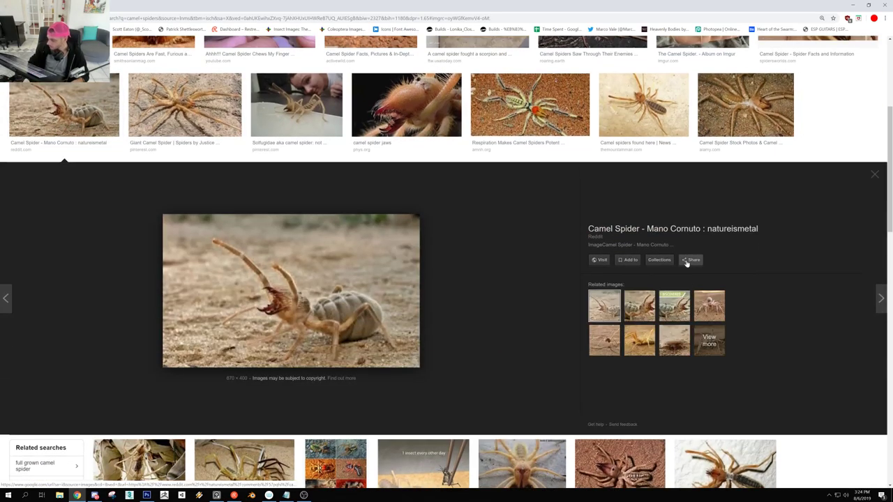
{"action": "right_click", "coordinate": [337, 283]}
{"action": "left_click", "coordinate": [364, 359]}
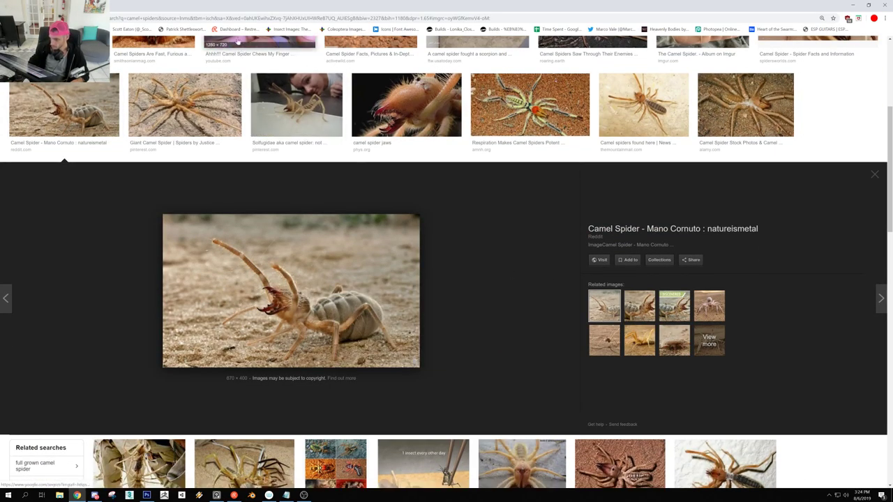
{"action": "key", "text": "ctrl+t"}
{"action": "key", "text": "ctrl+v"}
{"action": "key", "text": "Return"}
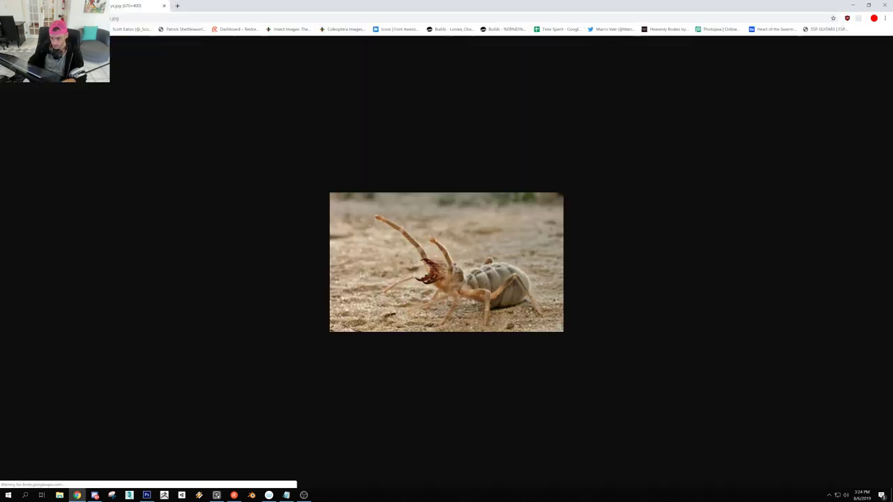
Enlarge the camel spider photo to 400% and examine its jaws, legs and segmented abdomen
{"action": "key", "text": "ctrl+plus"}
{"action": "key", "text": "ctrl+plus"}
{"action": "key", "text": "ctrl+plus"}
{"action": "key", "text": "ctrl+plus"}
{"action": "key", "text": "ctrl+plus"}
{"action": "key", "text": "ctrl+plus"}
{"action": "key", "text": "ctrl+plus"}
{"action": "key", "text": "ctrl+plus"}
{"action": "key", "text": "ctrl+plus"}
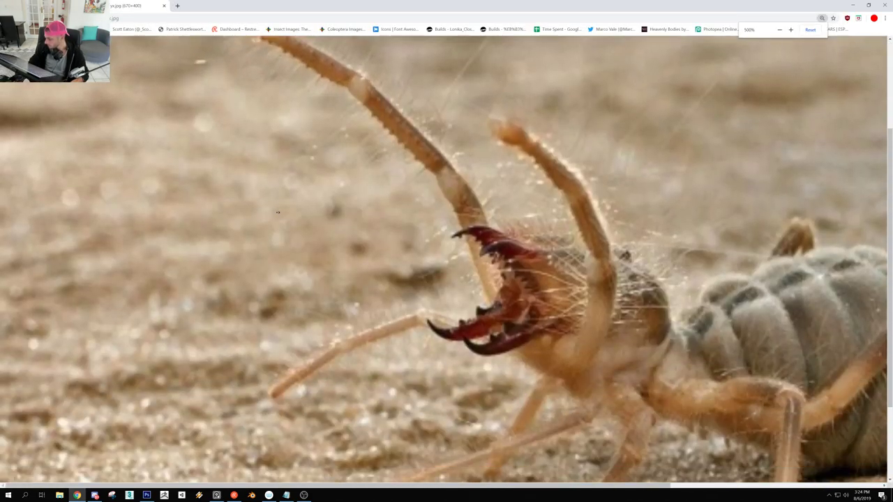
{"action": "middle_click", "coordinate": [278, 212]}
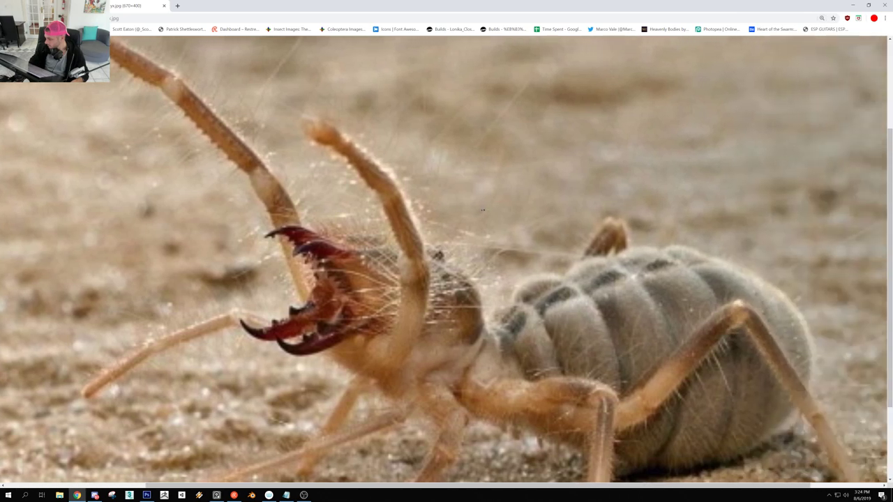
{"action": "key", "text": "ctrl+minus"}
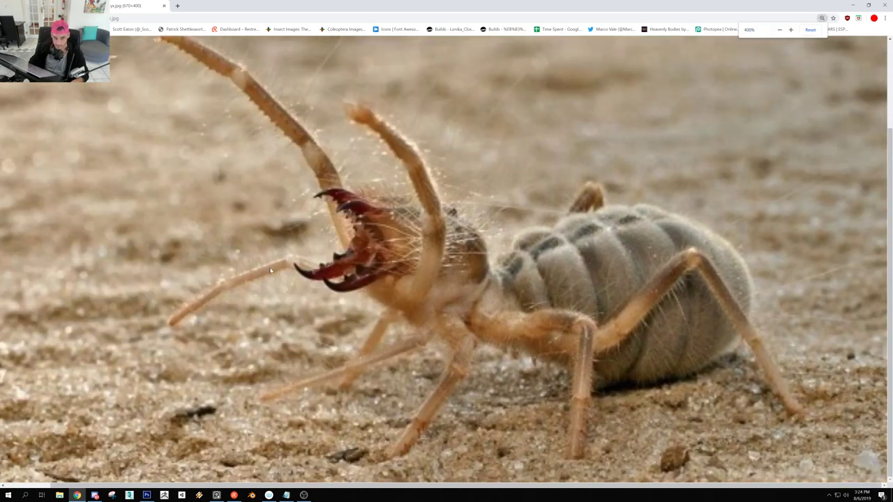
Switch back to Photoshop and compare the numbered creatures in the middle rows of the sheet, undoing any accidental changes
{"action": "left_click", "coordinate": [146, 495]}
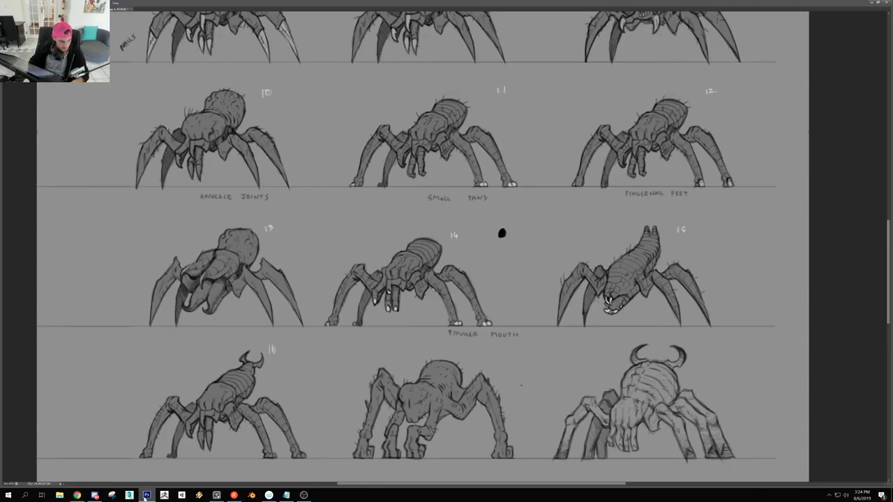
{"action": "mouse_move", "coordinate": [455, 141]}
{"action": "left_mouse_down"}
{"action": "mouse_move", "coordinate": [423, 294]}
{"action": "mouse_move", "coordinate": [388, 279]}
{"action": "mouse_move", "coordinate": [384, 264]}
{"action": "mouse_move", "coordinate": [431, 257]}
{"action": "left_mouse_up"}
{"action": "key", "text": "ctrl+z"}
{"action": "scroll", "coordinate": [431, 256], "scroll_direction": "down", "scroll_amount": 1}
{"action": "scroll", "coordinate": [342, 297], "scroll_direction": "up", "scroll_amount": 3}
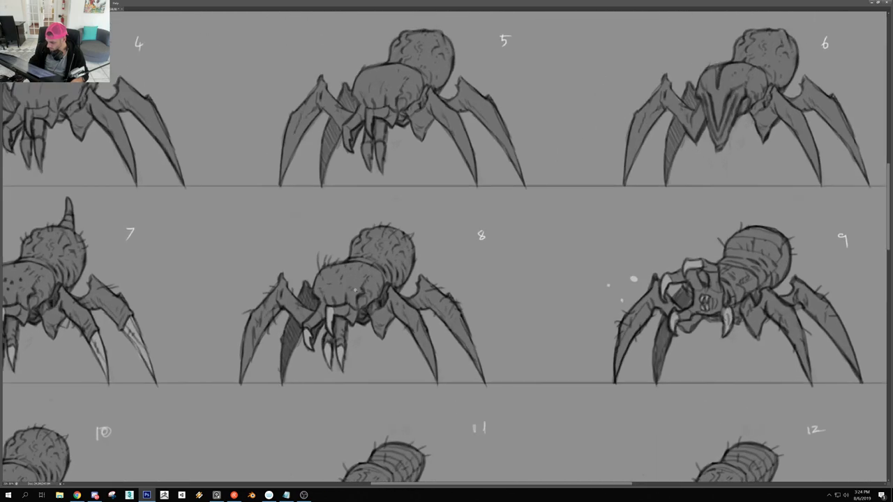
{"action": "left_click_drag", "start_coordinate": [358, 293], "coordinate": [363, 293]}
{"action": "key", "text": "ctrl+z"}
{"action": "scroll", "coordinate": [363, 285], "scroll_direction": "down", "scroll_amount": 1}
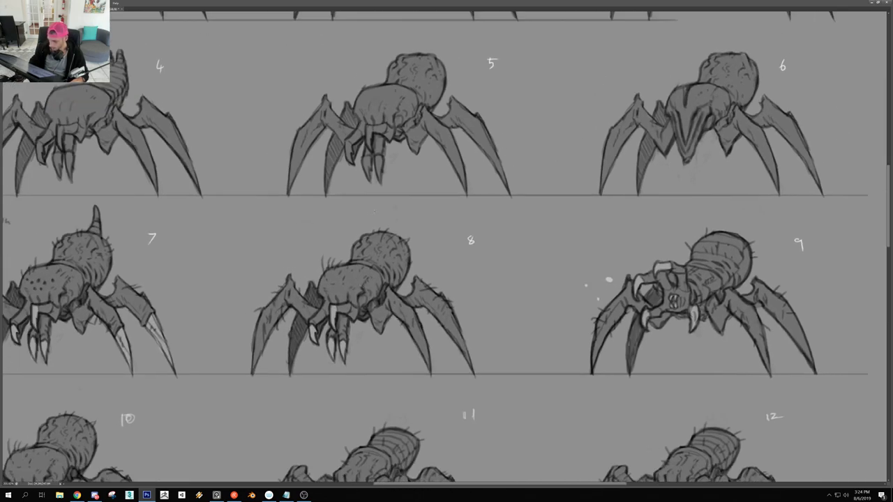
{"action": "scroll", "coordinate": [386, 282], "scroll_direction": "down", "scroll_amount": 2}
{"action": "key", "text": "ctrl+d"}
{"action": "left_click_drag", "start_coordinate": [372, 320], "coordinate": [349, 275]}
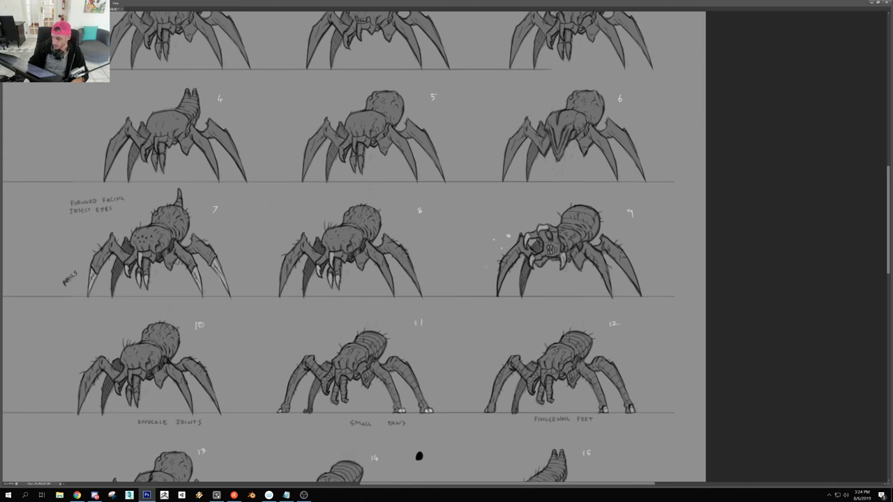
{"action": "scroll", "coordinate": [354, 221], "scroll_direction": "up", "scroll_amount": 1}
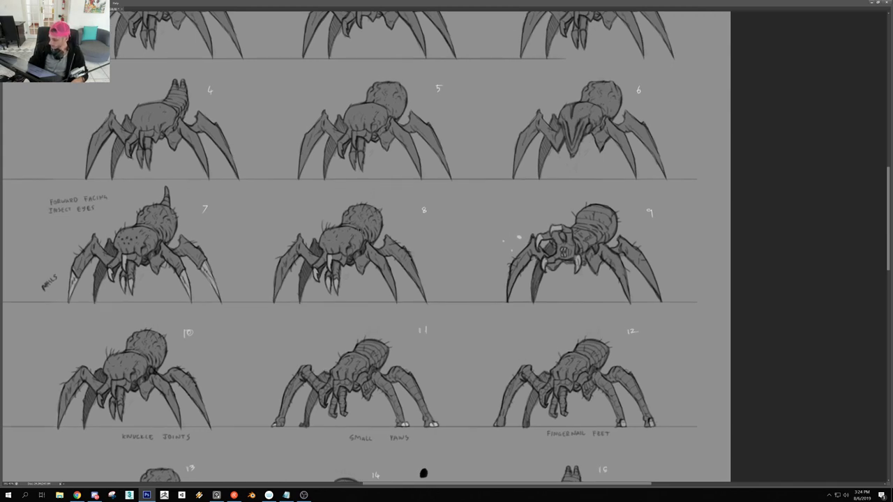
{"action": "scroll", "coordinate": [356, 225], "scroll_direction": "down", "scroll_amount": 2}
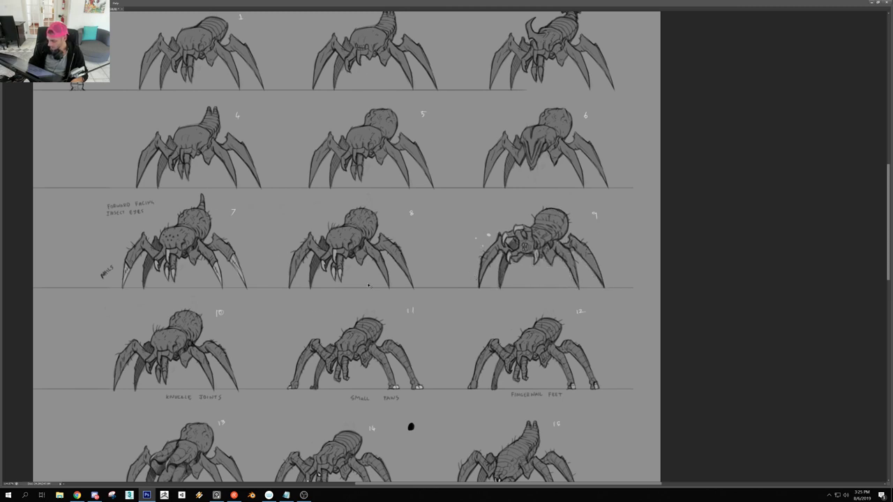
{"action": "key", "text": "ctrl+z"}
{"action": "key", "text": "ctrl+z"}
{"action": "left_click_drag", "start_coordinate": [268, 406], "coordinate": [276, 364]}
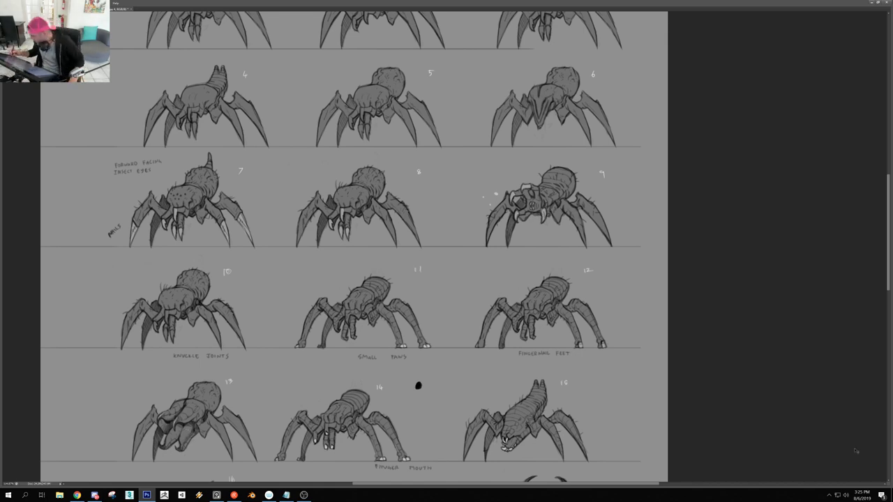
Show the interface panels again and add a new empty layer to the creature sheet
{"action": "key", "text": "Tab"}
{"action": "key", "text": "ctrl+shift+alt+n"}
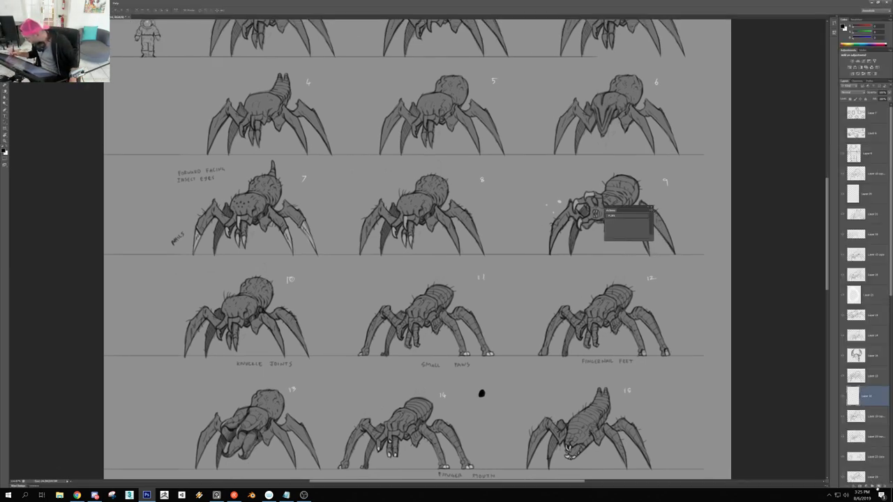
{"action": "left_click_drag", "start_coordinate": [434, 249], "coordinate": [391, 252]}
{"action": "left_click_drag", "start_coordinate": [496, 315], "coordinate": [423, 250]}
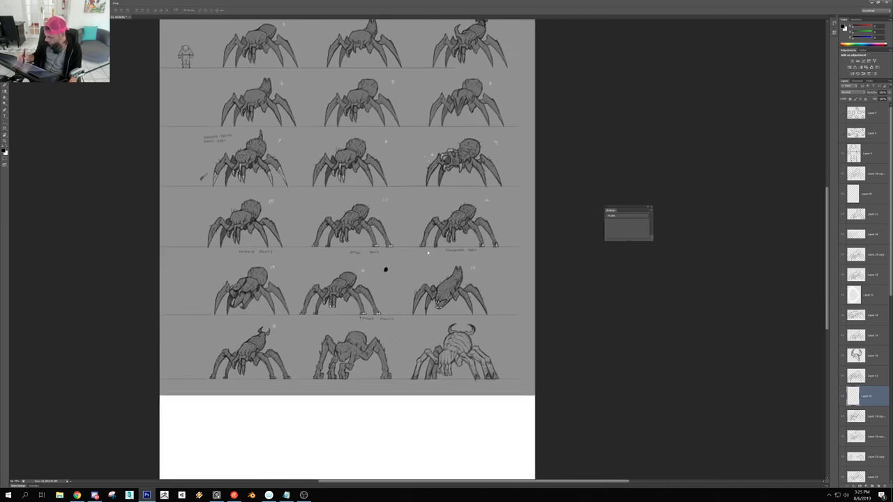
Fill the Background layer with the sheet's sampled grey to cover the white area below the last row
{"action": "left_click_drag", "start_coordinate": [891, 295], "coordinate": [891, 482]}
{"action": "left_click", "coordinate": [869, 474]}
{"action": "key", "text": "b"}
{"action": "left_click", "coordinate": [513, 348], "text": "alt"}
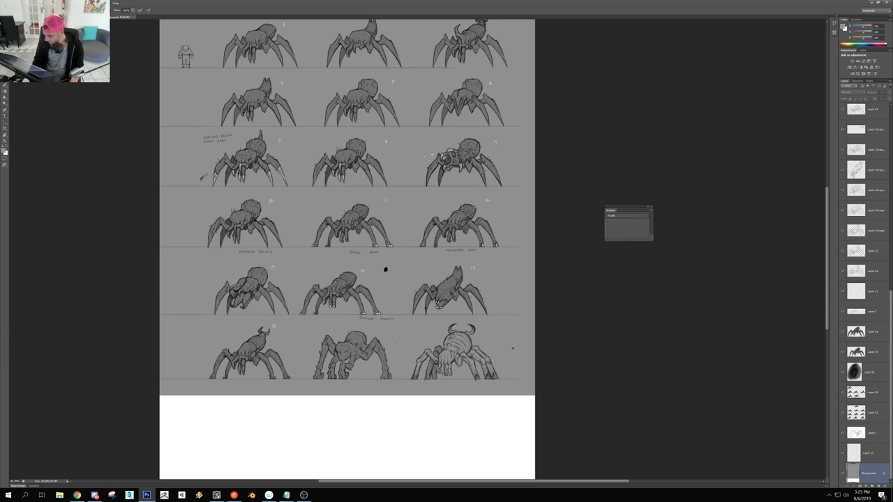
{"action": "key", "text": "alt+BackSpace"}
Duplicate the last row's ground line into the blank area below as the base for a new row
{"action": "key", "text": "v"}
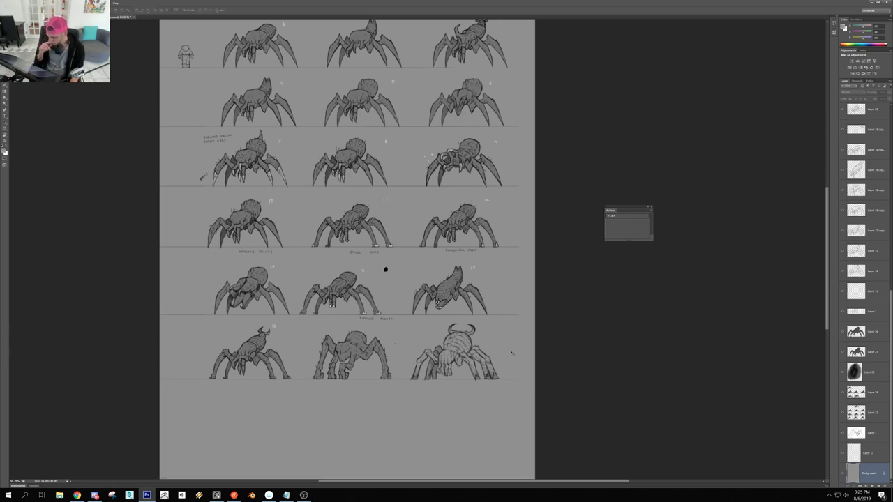
{"action": "key", "text": "m"}
{"action": "mouse_move", "coordinate": [154, 354]}
{"action": "left_mouse_down"}
{"action": "mouse_move", "coordinate": [537, 388]}
{"action": "mouse_move", "coordinate": [512, 440]}
{"action": "left_mouse_up"}
{"action": "key", "text": "v"}
{"action": "key", "text": "ctrl+d"}
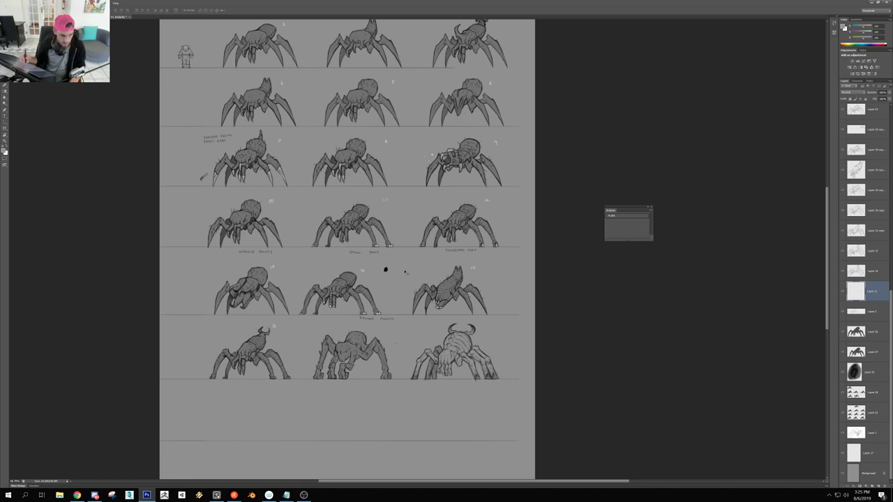
{"action": "scroll", "coordinate": [405, 268], "scroll_direction": "up", "scroll_amount": 2}
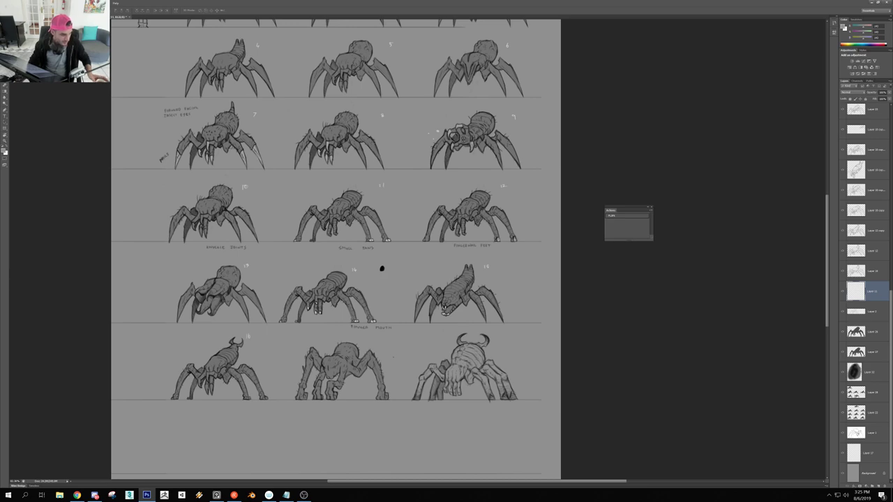
Check the enlarged camel spider photo in Chrome again, and return to Photoshop to compare it with creatures 10 to 16
{"action": "key", "text": "alt+Tab"}
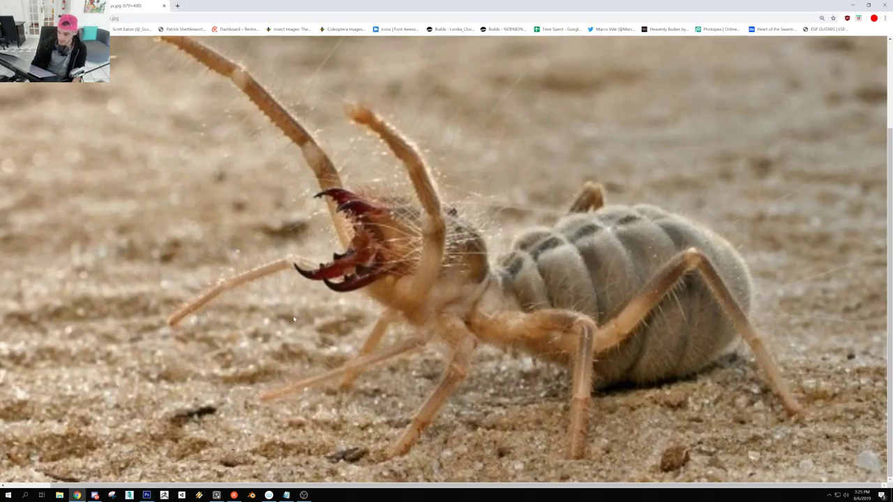
{"action": "key", "text": "alt+Tab"}
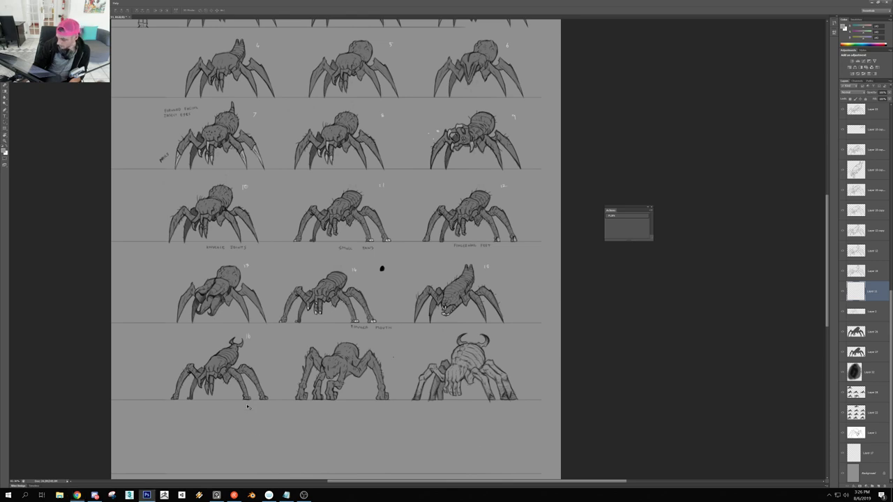
{"action": "scroll", "coordinate": [382, 268], "scroll_direction": "up", "scroll_amount": 2}
{"action": "scroll", "coordinate": [429, 230], "scroll_direction": "up", "scroll_amount": 2}
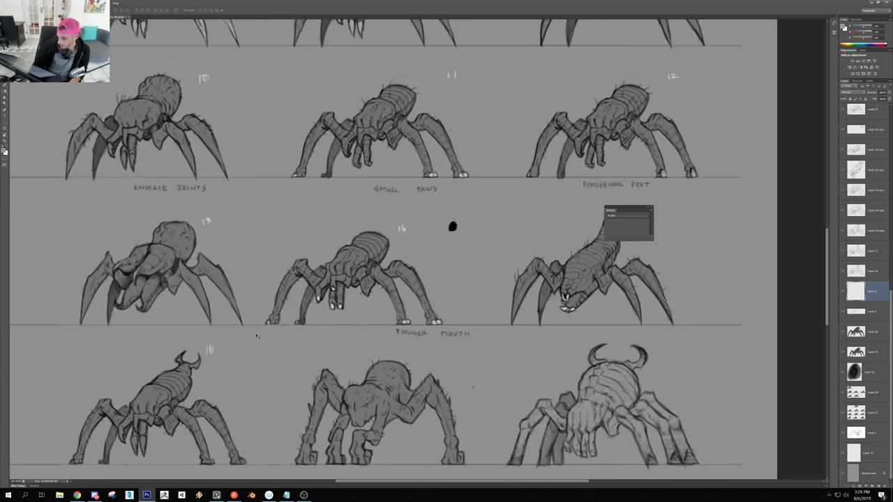
{"action": "left_click_drag", "start_coordinate": [325, 286], "coordinate": [327, 269]}
{"action": "key", "text": "ctrl+z"}
{"action": "left_click_drag", "start_coordinate": [389, 264], "coordinate": [359, 271]}
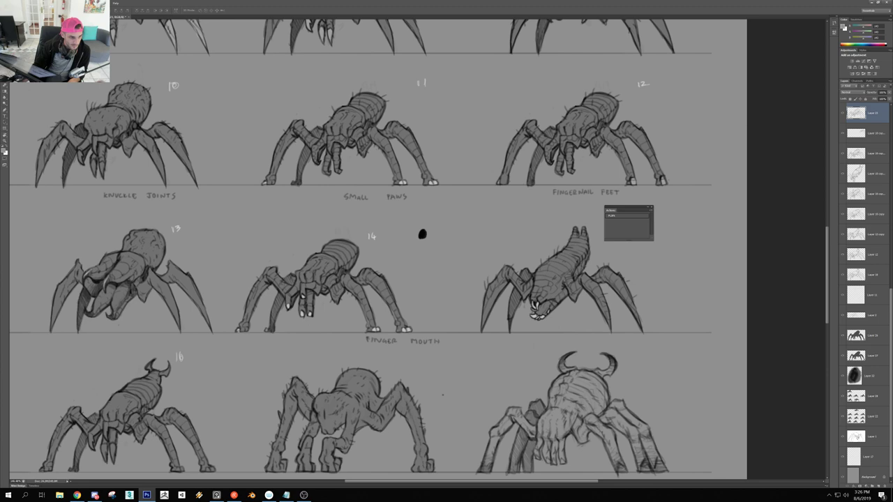
Switch to Chrome, browse the "red roman" image results and open the preview of "The Red Roman Spider - Sigurwana"
{"action": "key", "text": "alt+Tab"}
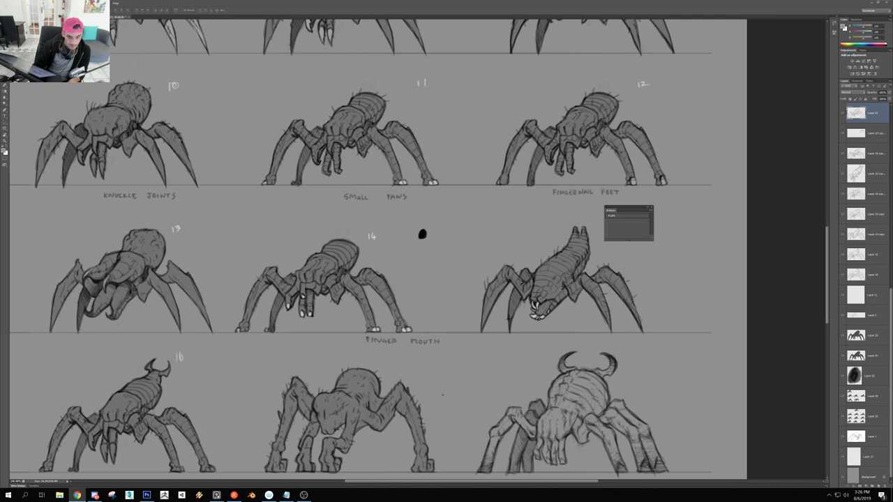
{"action": "left_click_drag", "start_coordinate": [394, 501], "coordinate": [408, 69]}
{"action": "scroll", "coordinate": [400, 255], "scroll_direction": "down", "scroll_amount": 2}
{"action": "scroll", "coordinate": [400, 255], "scroll_direction": "down", "scroll_amount": 3}
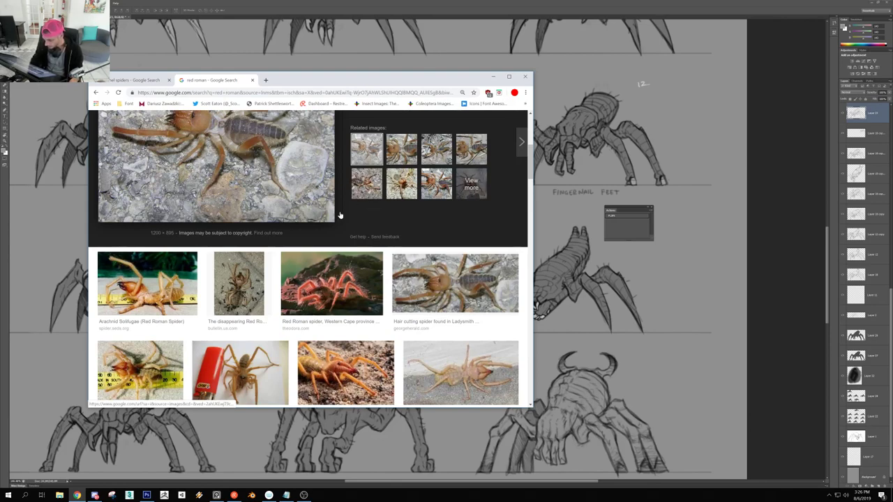
{"action": "scroll", "coordinate": [348, 213], "scroll_direction": "up", "scroll_amount": 4}
{"action": "scroll", "coordinate": [347, 218], "scroll_direction": "up", "scroll_amount": 1}
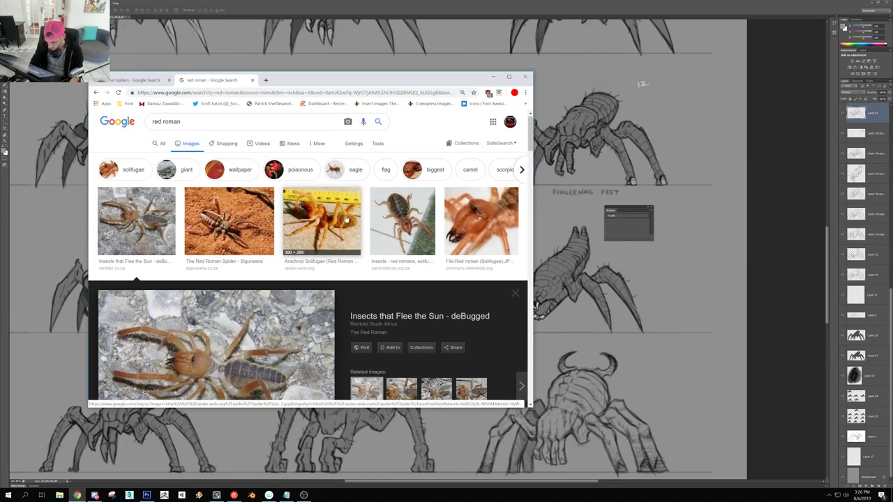
{"action": "left_click", "coordinate": [230, 225]}
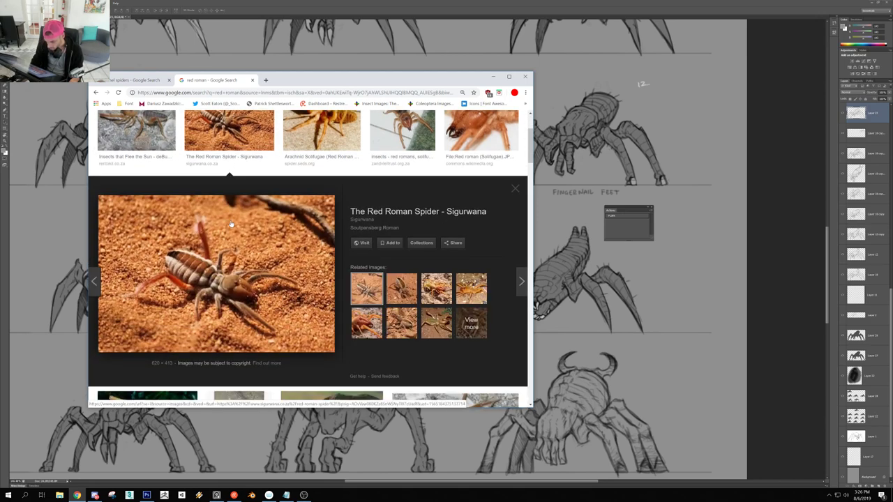
Browse the "Arachnid Solifugae (Red Roman..." preview and its related images, and move the browser window clear of creatures 10, 13 and 16
{"action": "left_click", "coordinate": [327, 147]}
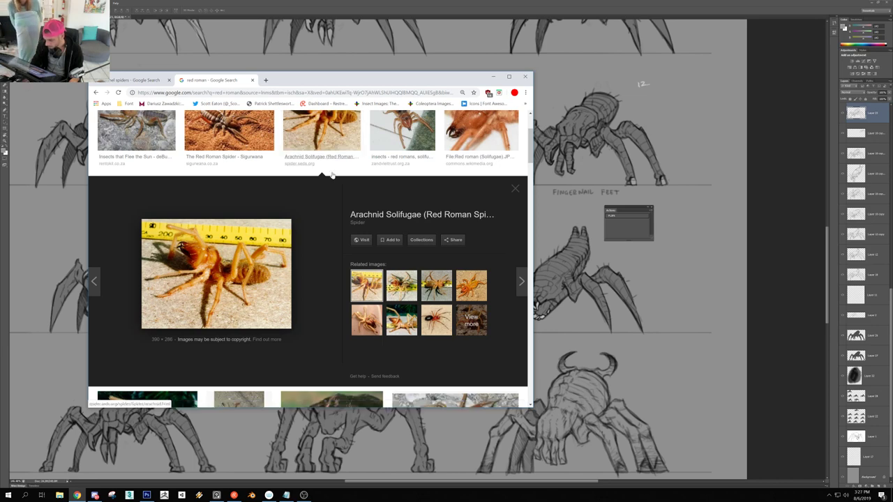
{"action": "left_click", "coordinate": [428, 325]}
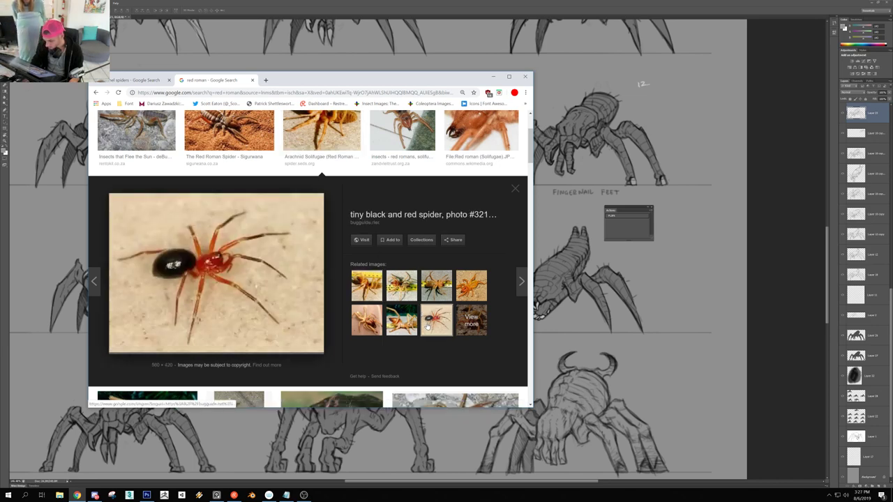
{"action": "left_click", "coordinate": [402, 321]}
{"action": "left_click", "coordinate": [403, 287]}
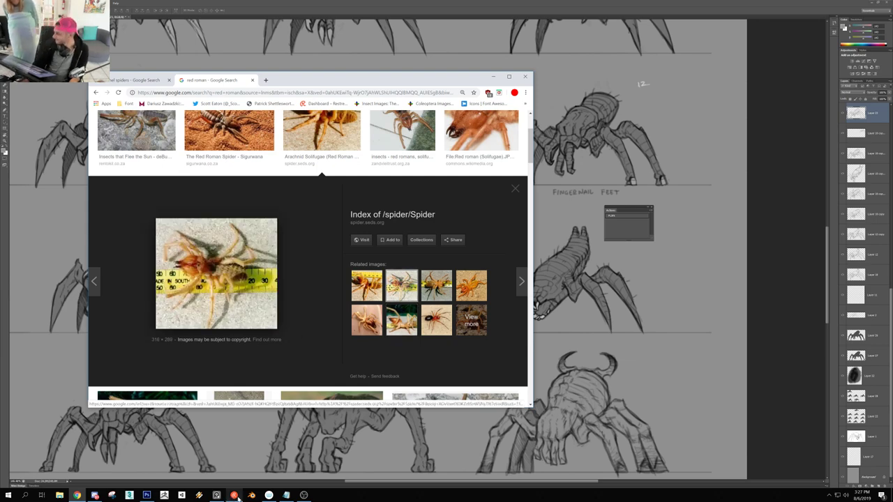
{"action": "scroll", "coordinate": [193, 141], "scroll_direction": "up", "scroll_amount": 2}
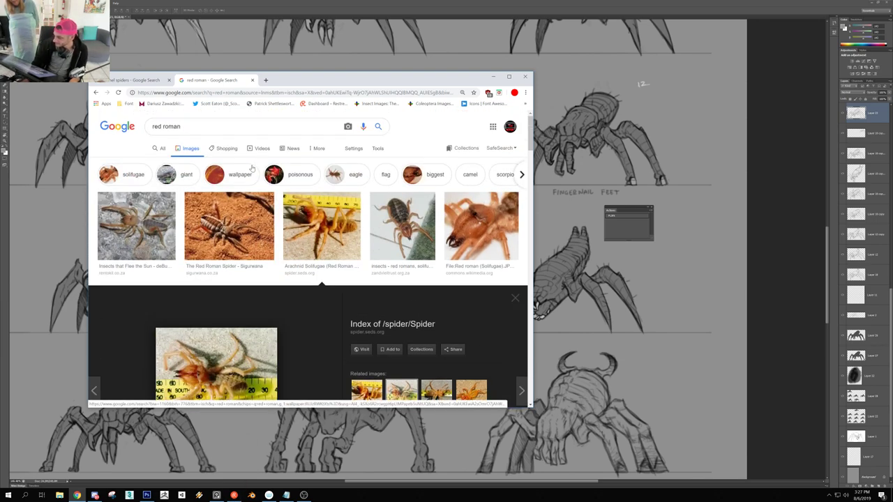
{"action": "left_click_drag", "start_coordinate": [423, 78], "coordinate": [548, 37]}
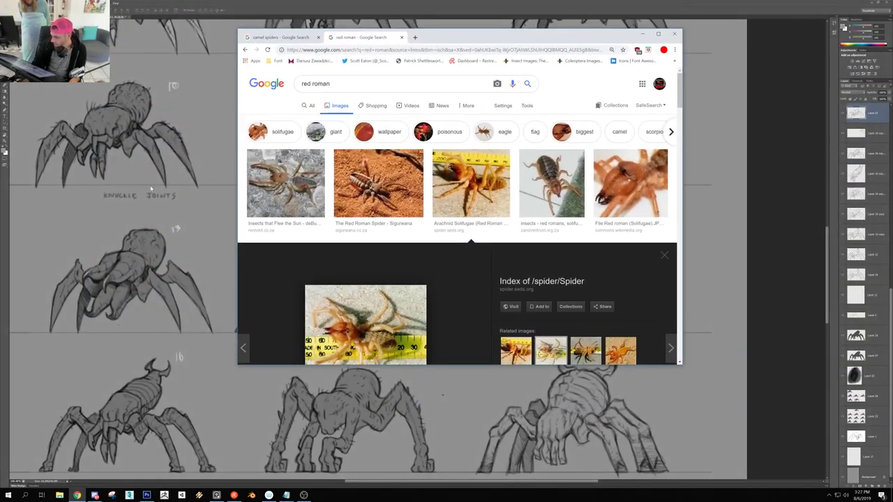
Return to Photoshop and examine the rows of creatures 10 to 16, closing in on the unnumbered hunched creature in the last row
{"action": "left_click", "coordinate": [154, 184]}
{"action": "scroll", "coordinate": [368, 388], "scroll_direction": "down", "scroll_amount": 3}
{"action": "scroll", "coordinate": [375, 431], "scroll_direction": "up", "scroll_amount": 1}
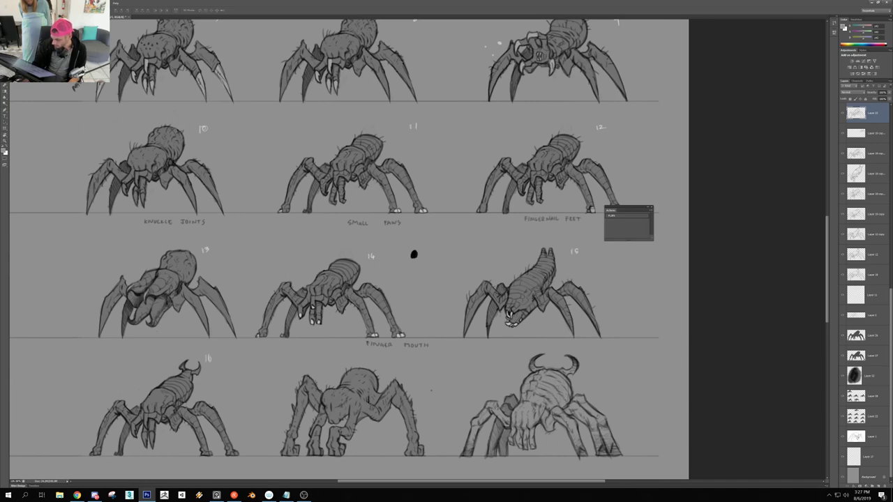
{"action": "left_click_drag", "start_coordinate": [369, 400], "coordinate": [393, 366]}
{"action": "key", "text": "ctrl+z"}
{"action": "scroll", "coordinate": [403, 468], "scroll_direction": "up", "scroll_amount": 5}
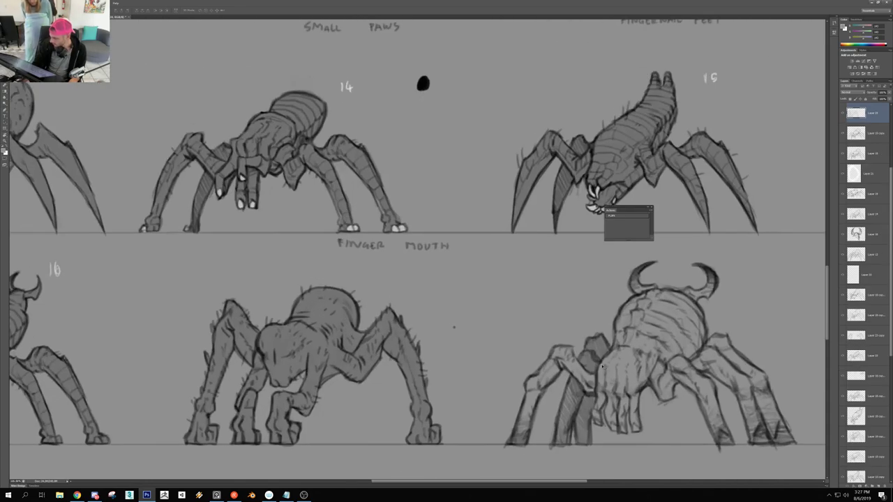
{"action": "left_click_drag", "start_coordinate": [601, 362], "coordinate": [573, 301]}
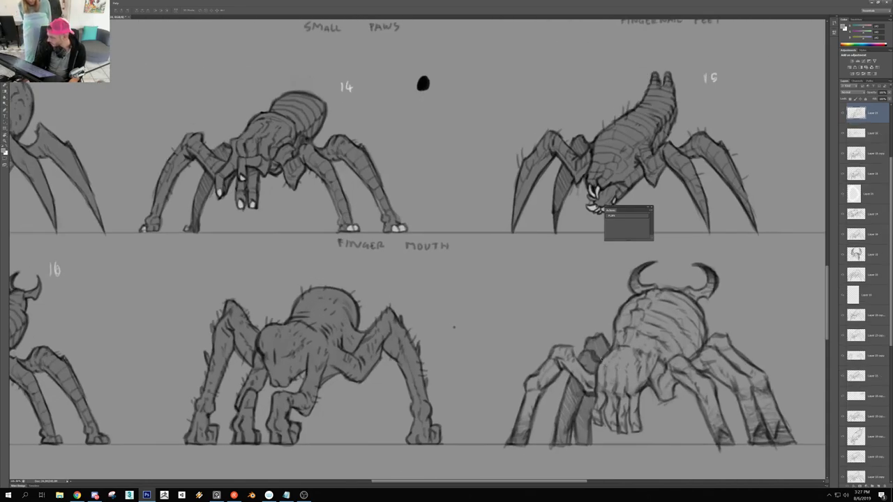
{"action": "key", "text": "ctrl+z"}
{"action": "key", "text": "e"}
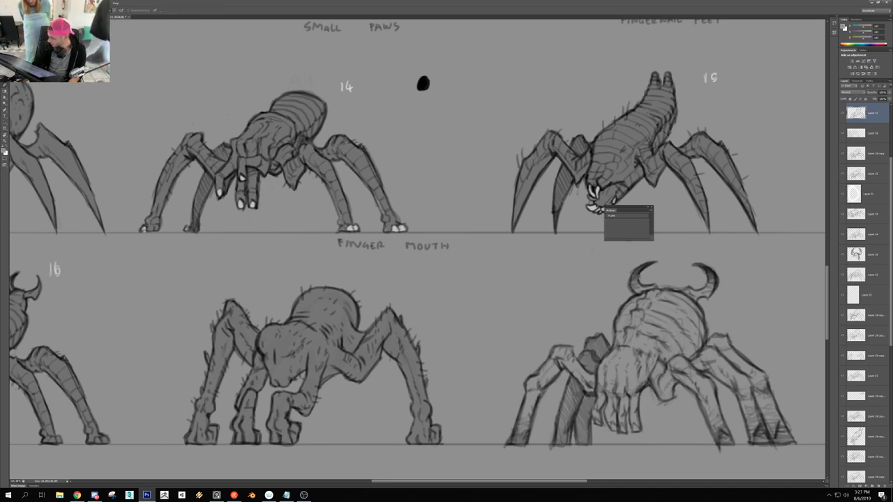
{"action": "scroll", "coordinate": [432, 362], "scroll_direction": "down", "scroll_amount": 3}
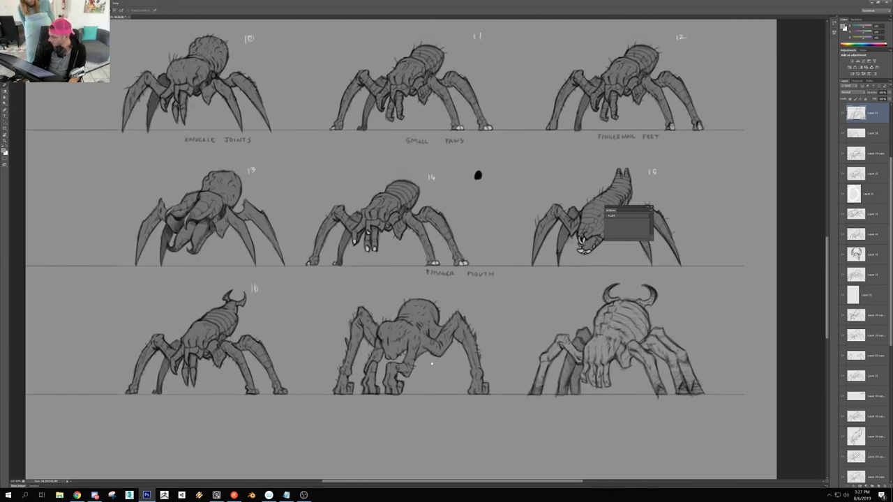
{"action": "scroll", "coordinate": [402, 389], "scroll_direction": "up", "scroll_amount": 3}
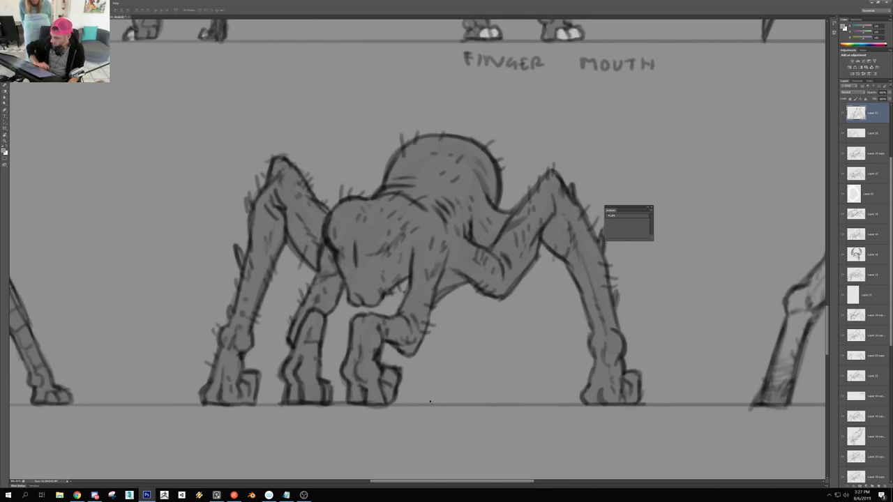
Try to sketch black brush strokes below the head and around the front limbs of the last row's hunched middle creature
{"action": "left_click_drag", "start_coordinate": [386, 282], "coordinate": [390, 277]}
{"action": "key", "text": "ctrl+z"}
{"action": "key", "text": "b"}
{"action": "key", "text": "d"}
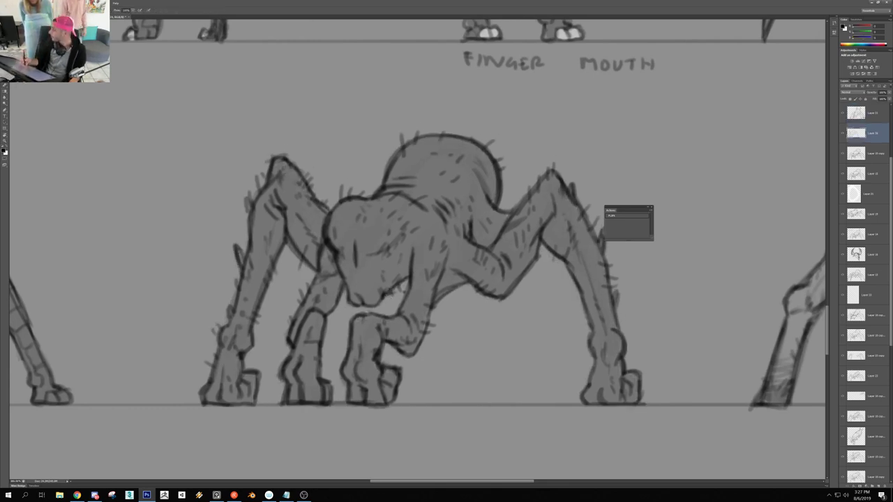
{"action": "left_click_drag", "start_coordinate": [384, 298], "coordinate": [389, 316]}
{"action": "mouse_move", "coordinate": [387, 294]}
{"action": "left_mouse_down"}
{"action": "mouse_move", "coordinate": [387, 316]}
{"action": "mouse_move", "coordinate": [360, 313]}
{"action": "mouse_move", "coordinate": [337, 364]}
{"action": "left_mouse_up"}
{"action": "mouse_move", "coordinate": [385, 347]}
{"action": "left_mouse_down"}
{"action": "mouse_move", "coordinate": [381, 363]}
{"action": "mouse_move", "coordinate": [402, 368]}
{"action": "left_mouse_up"}
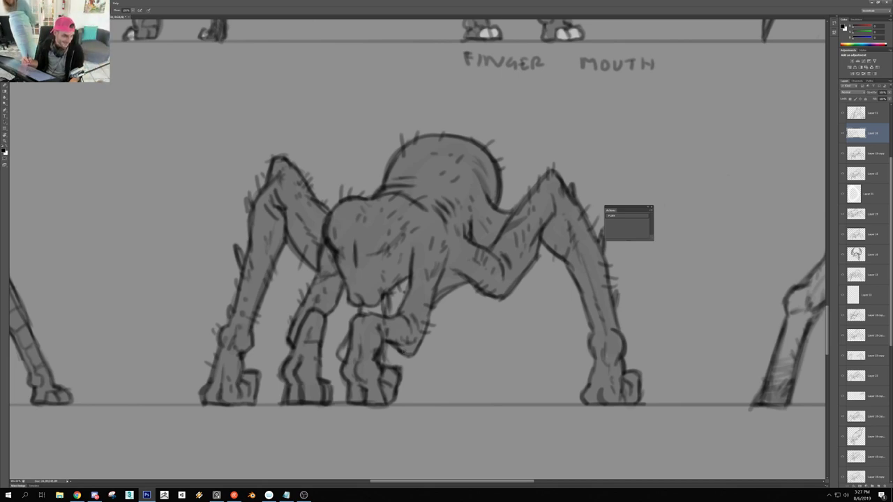
{"action": "mouse_move", "coordinate": [417, 347]}
{"action": "left_mouse_down"}
{"action": "mouse_move", "coordinate": [428, 353]}
{"action": "mouse_move", "coordinate": [420, 359]}
{"action": "left_mouse_up"}
{"action": "mouse_move", "coordinate": [408, 366]}
{"action": "left_mouse_down"}
{"action": "mouse_move", "coordinate": [400, 372]}
{"action": "mouse_move", "coordinate": [409, 371]}
{"action": "left_mouse_up"}
{"action": "mouse_move", "coordinate": [431, 332]}
{"action": "left_mouse_down"}
{"action": "mouse_move", "coordinate": [439, 360]}
{"action": "mouse_move", "coordinate": [449, 358]}
{"action": "mouse_move", "coordinate": [414, 371]}
{"action": "left_mouse_up"}
{"action": "left_click_drag", "start_coordinate": [459, 340], "coordinate": [445, 340]}
{"action": "key", "text": "ctrl+alt+z"}
{"action": "key", "text": "ctrl+alt+z"}
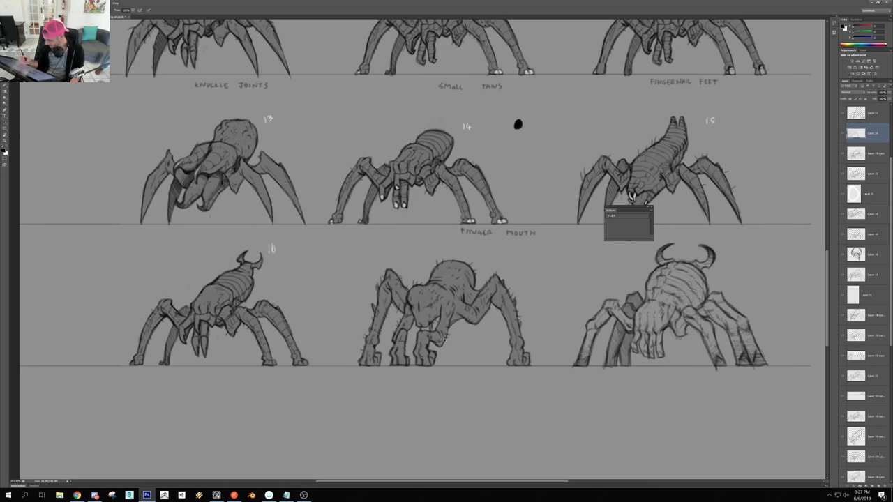
{"action": "key", "text": "ctrl+alt+z"}
{"action": "scroll", "coordinate": [446, 339], "scroll_direction": "down", "scroll_amount": 3}
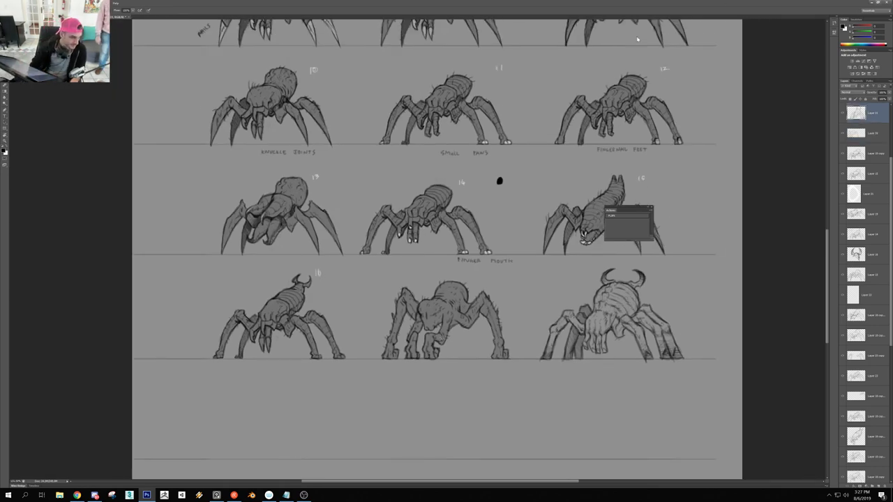
Switch to Chrome, search Google Images for "ant lion" and open the "Doodlebug Death Traps" preview
{"action": "key", "text": "alt+Tab"}
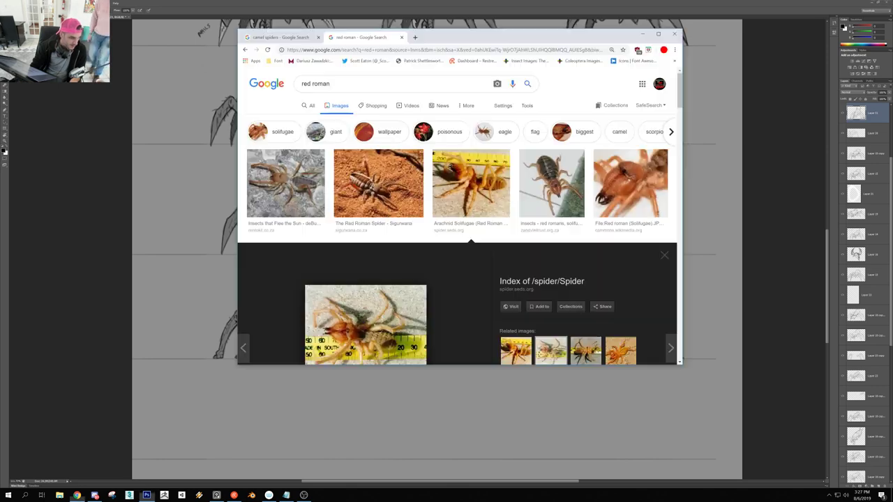
{"action": "triple_click", "coordinate": [316, 83]}
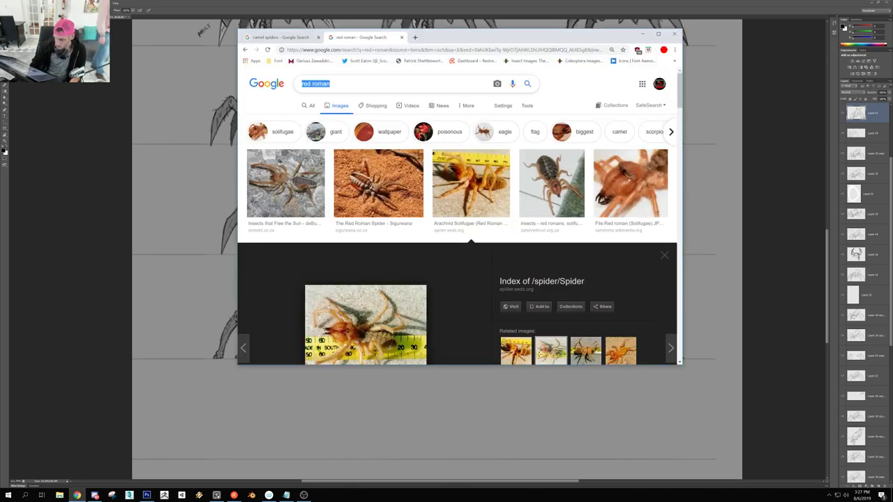
{"action": "type", "text": "ant lion"}
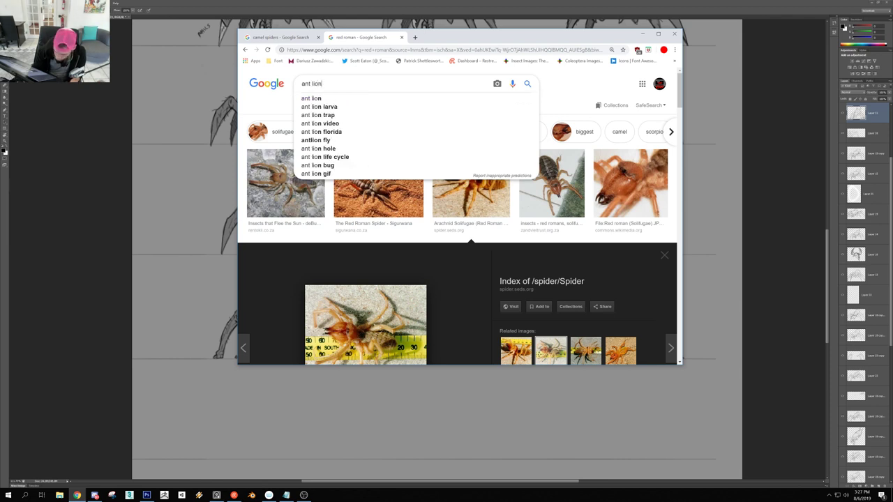
{"action": "key", "text": "Return"}
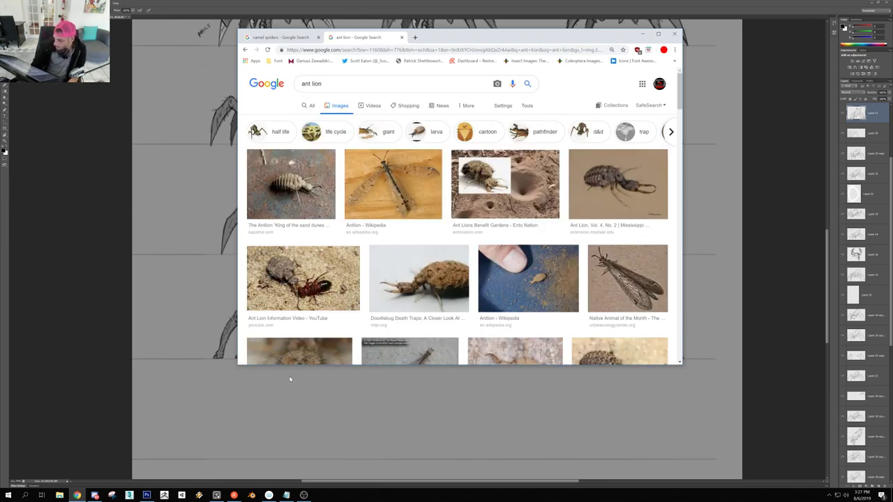
{"action": "left_click", "coordinate": [405, 308]}
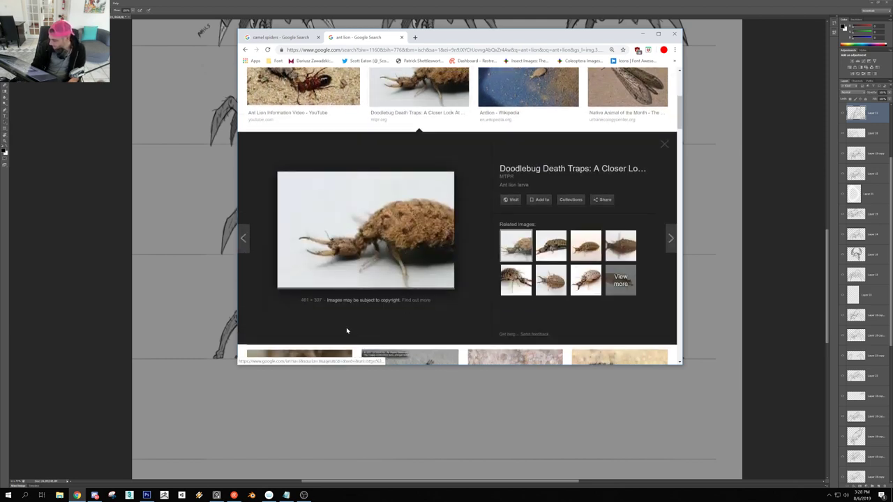
Examine the ant lion photos around the Doodlebug preview, and open the preview of "Ant Lion, Vol. 4, No. 2" from Mississippi State University
{"action": "scroll", "coordinate": [348, 329], "scroll_direction": "up", "scroll_amount": 2}
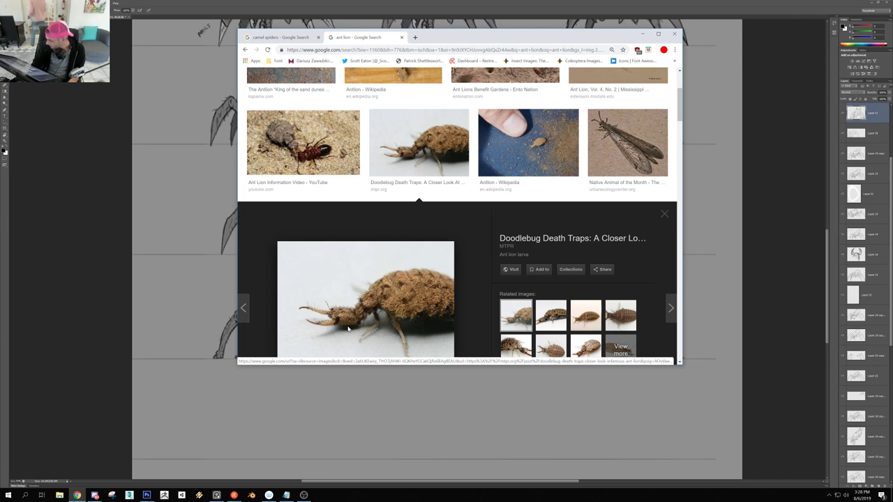
{"action": "scroll", "coordinate": [348, 328], "scroll_direction": "up", "scroll_amount": 3}
{"action": "scroll", "coordinate": [466, 317], "scroll_direction": "down", "scroll_amount": 3}
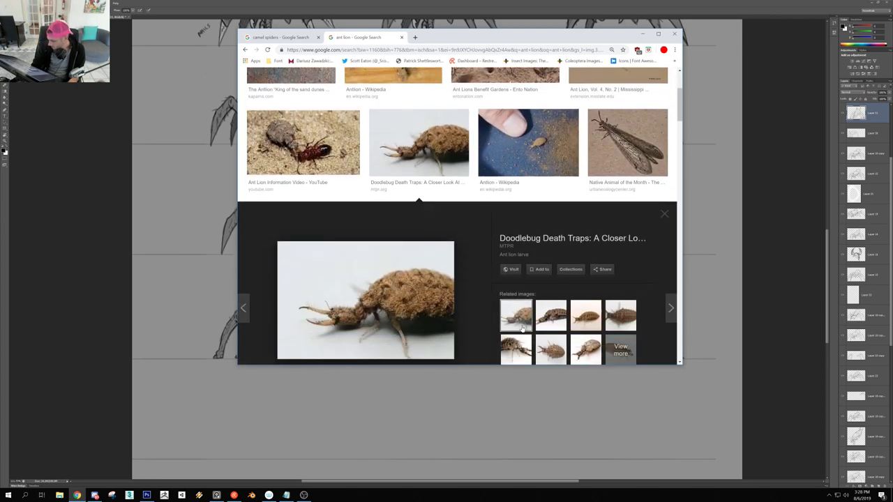
{"action": "scroll", "coordinate": [466, 318], "scroll_direction": "up", "scroll_amount": 1}
{"action": "scroll", "coordinate": [466, 318], "scroll_direction": "down", "scroll_amount": 1}
{"action": "scroll", "coordinate": [467, 316], "scroll_direction": "up", "scroll_amount": 1}
{"action": "scroll", "coordinate": [467, 315], "scroll_direction": "down", "scroll_amount": 1}
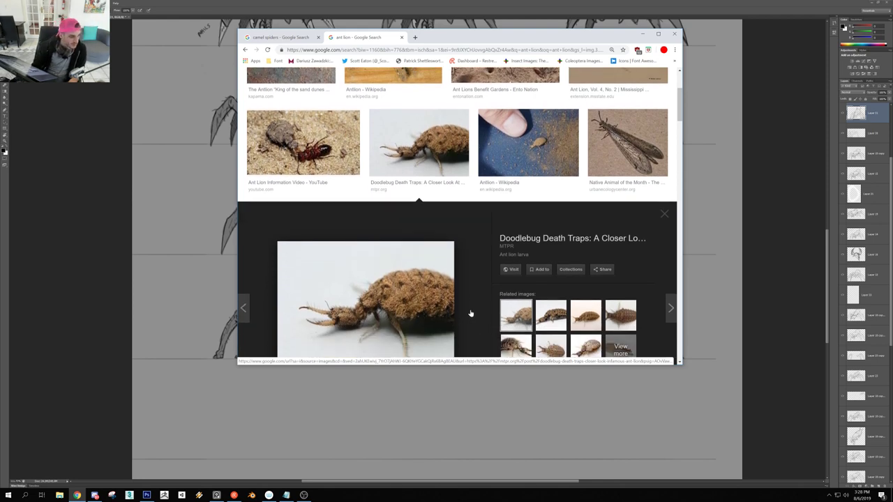
{"action": "scroll", "coordinate": [468, 314], "scroll_direction": "up", "scroll_amount": 1}
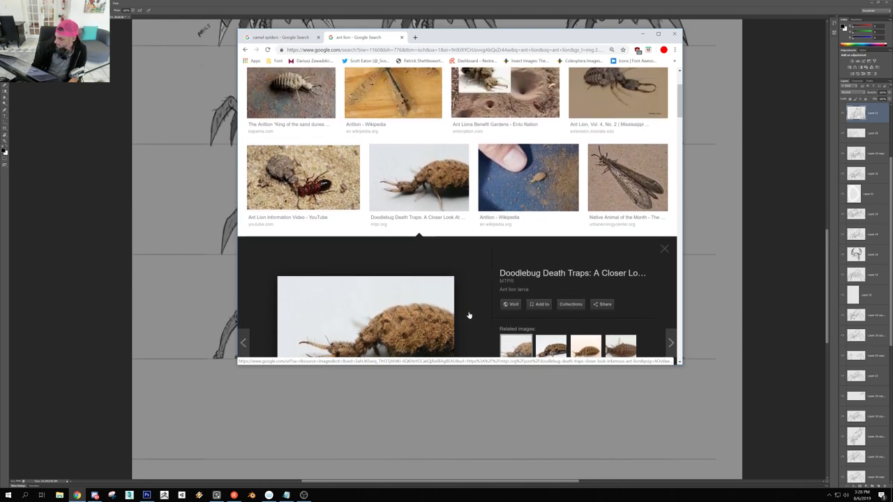
{"action": "scroll", "coordinate": [469, 316], "scroll_direction": "down", "scroll_amount": 1}
{"action": "scroll", "coordinate": [469, 315], "scroll_direction": "up", "scroll_amount": 2}
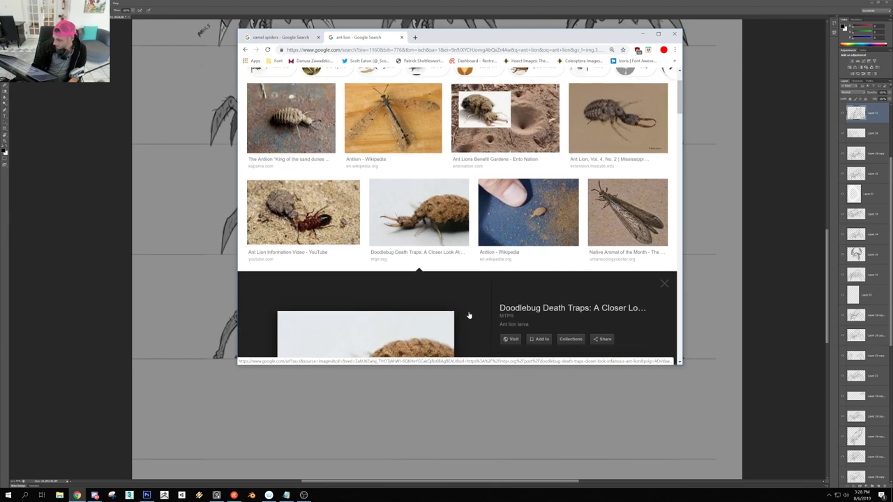
{"action": "scroll", "coordinate": [469, 315], "scroll_direction": "up", "scroll_amount": 1}
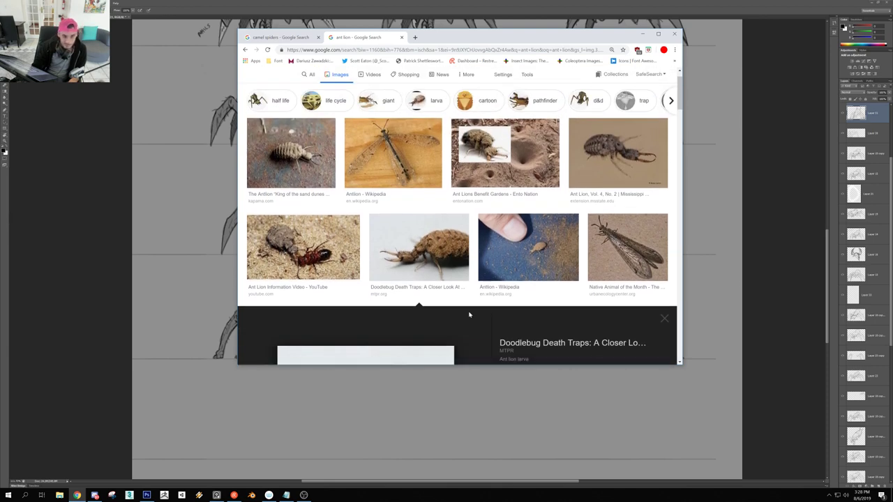
{"action": "scroll", "coordinate": [469, 315], "scroll_direction": "up", "scroll_amount": 1}
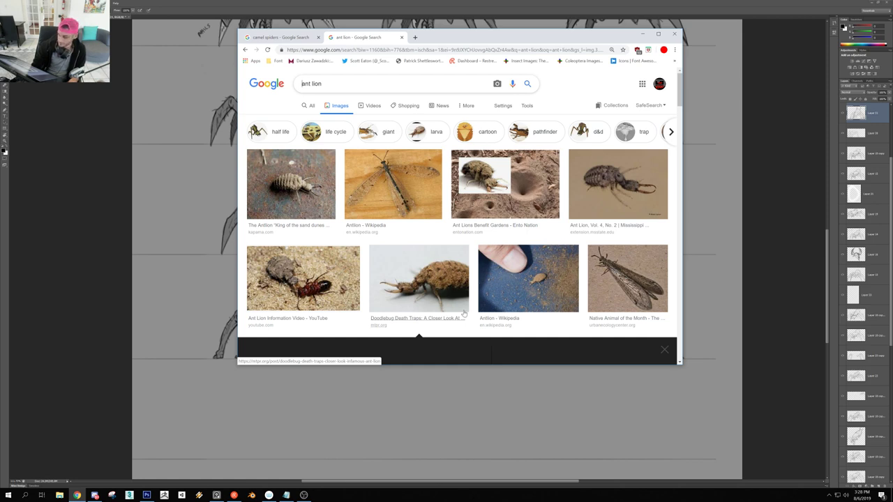
{"action": "scroll", "coordinate": [471, 260], "scroll_direction": "down", "scroll_amount": 1}
{"action": "scroll", "coordinate": [473, 260], "scroll_direction": "up", "scroll_amount": 1}
{"action": "scroll", "coordinate": [472, 260], "scroll_direction": "down", "scroll_amount": 1}
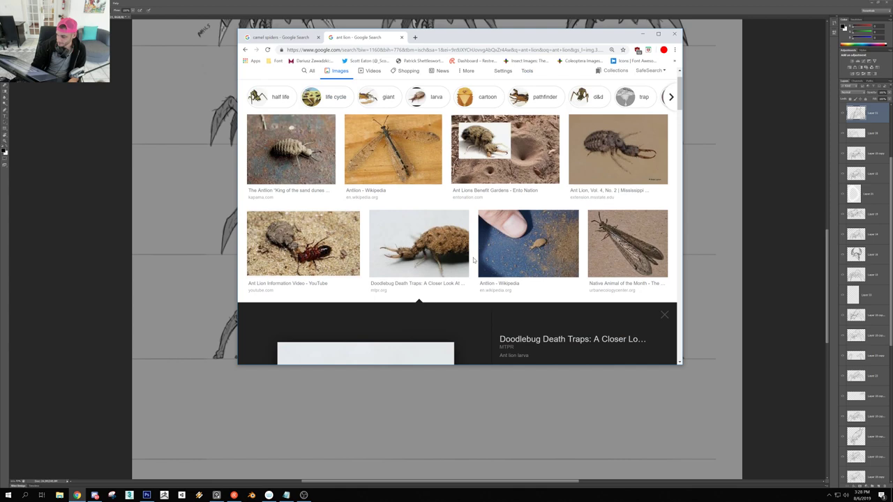
{"action": "scroll", "coordinate": [473, 260], "scroll_direction": "up", "scroll_amount": 1}
{"action": "left_click", "coordinate": [631, 201]}
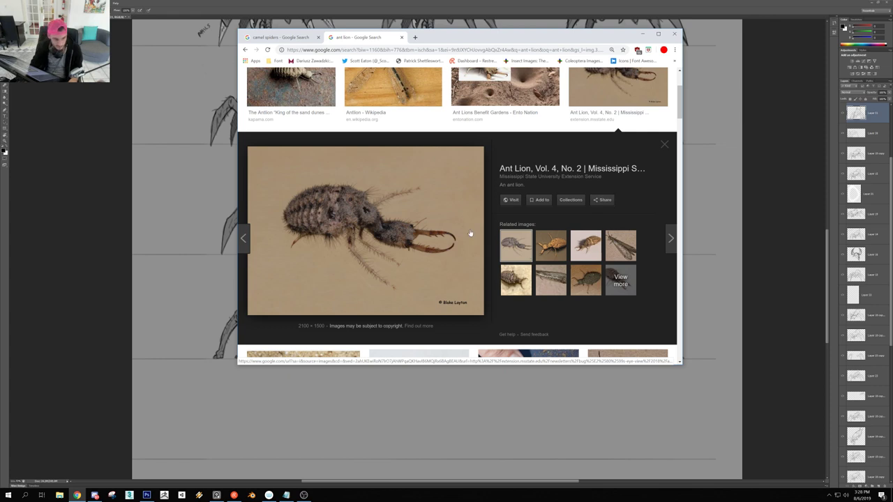
Switch between Photoshop and the ant lion preview in Chrome to compare the photo with the rows of creatures 7 to 16
{"action": "left_click", "coordinate": [224, 269]}
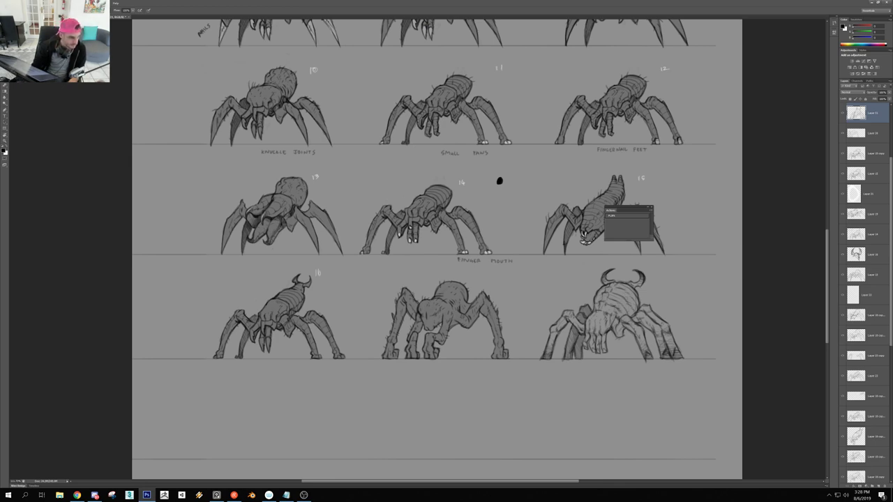
{"action": "key", "text": "alt+Tab"}
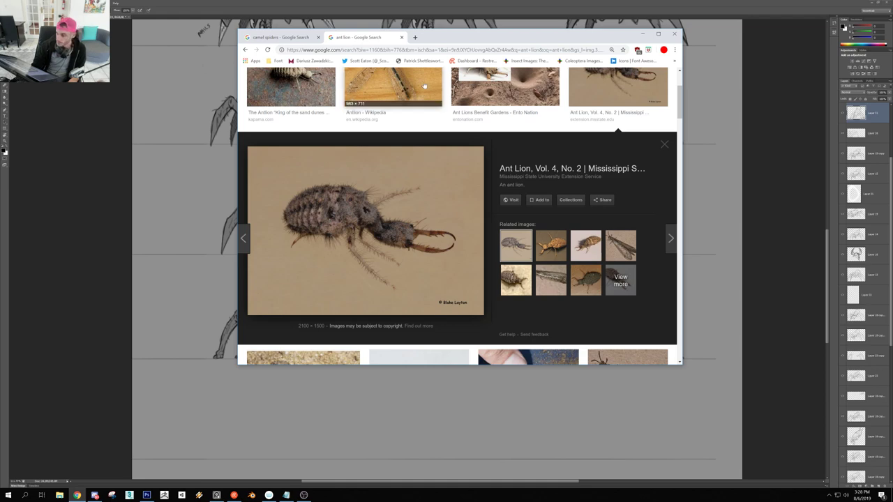
{"action": "mouse_move", "coordinate": [428, 40]}
{"action": "left_mouse_down"}
{"action": "mouse_move", "coordinate": [0, 75]}
{"action": "mouse_move", "coordinate": [373, 137]}
{"action": "mouse_move", "coordinate": [314, 124]}
{"action": "left_mouse_up"}
{"action": "left_click", "coordinate": [498, 180]}
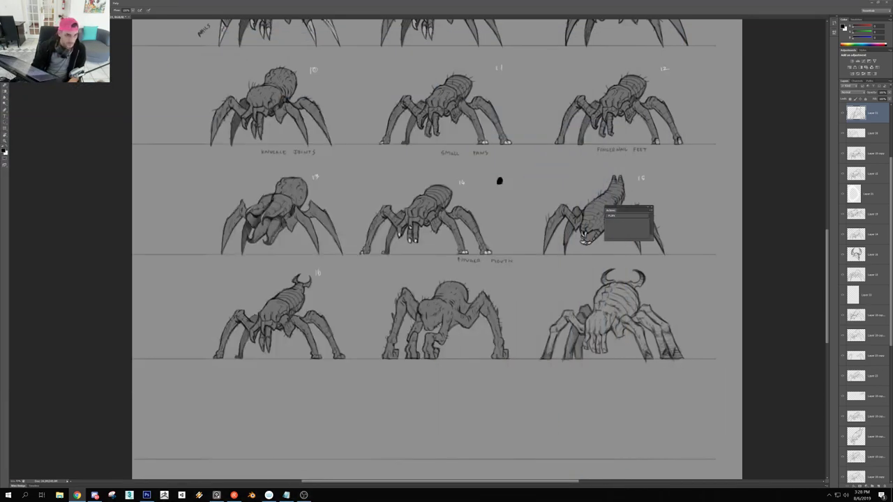
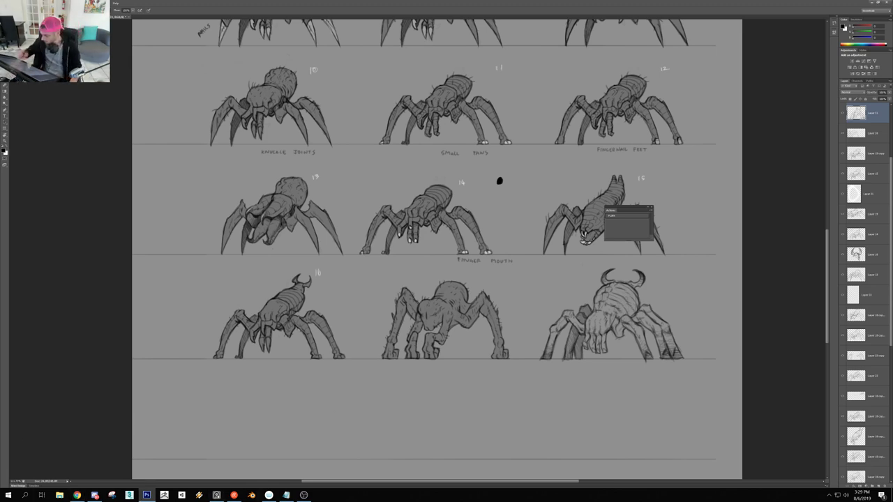
{"action": "key", "text": "ctrl+minus"}
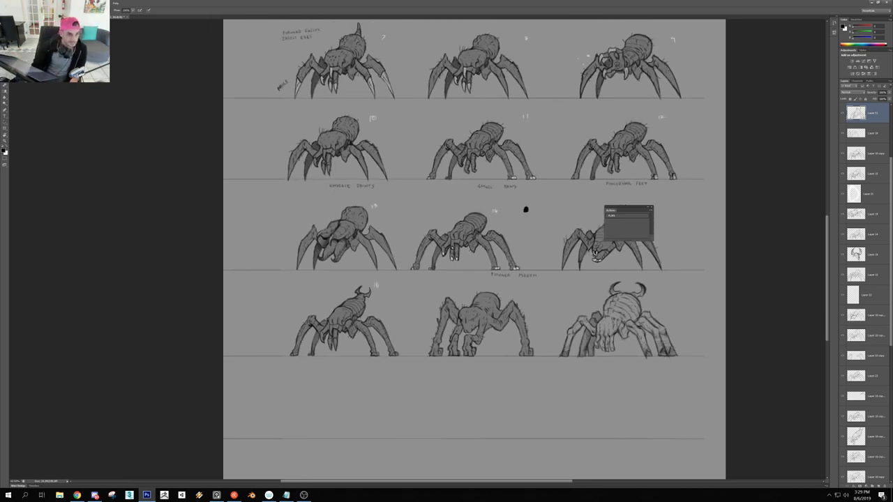
{"action": "key", "text": "alt+Tab"}
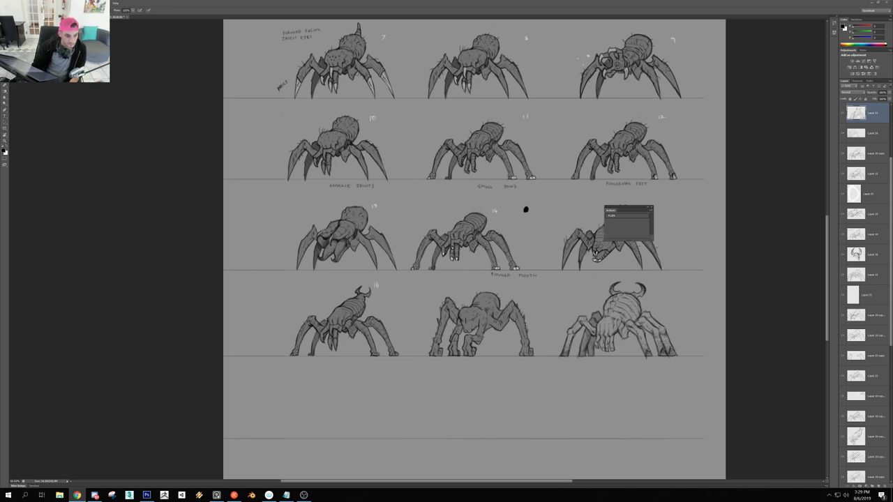
Switch to Chrome and look through the Google results for "the international dota 2"
{"action": "left_click_drag", "start_coordinate": [0, 262], "coordinate": [468, 135]}
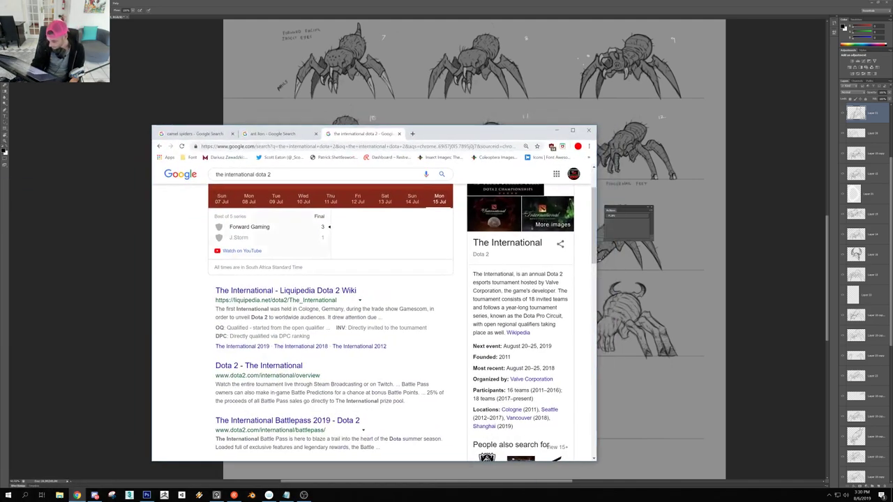
{"action": "scroll", "coordinate": [298, 265], "scroll_direction": "down", "scroll_amount": 2}
{"action": "scroll", "coordinate": [323, 329], "scroll_direction": "down", "scroll_amount": 1}
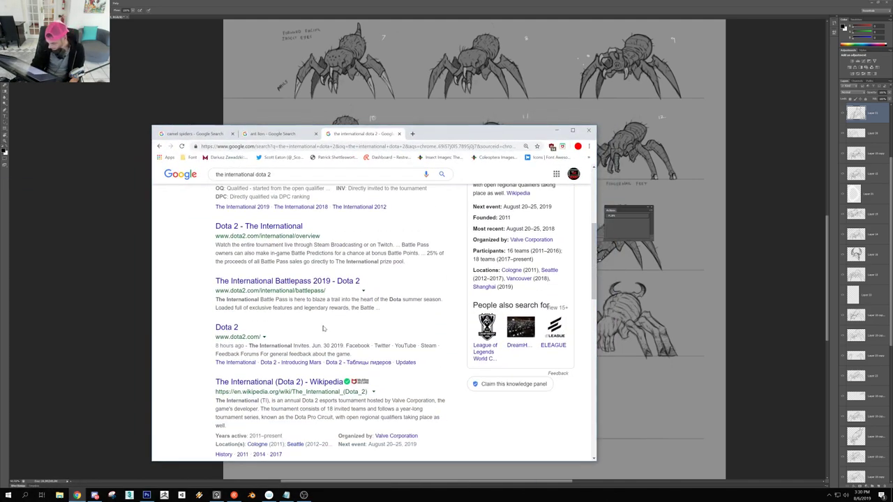
{"action": "scroll", "coordinate": [323, 329], "scroll_direction": "up", "scroll_amount": 3}
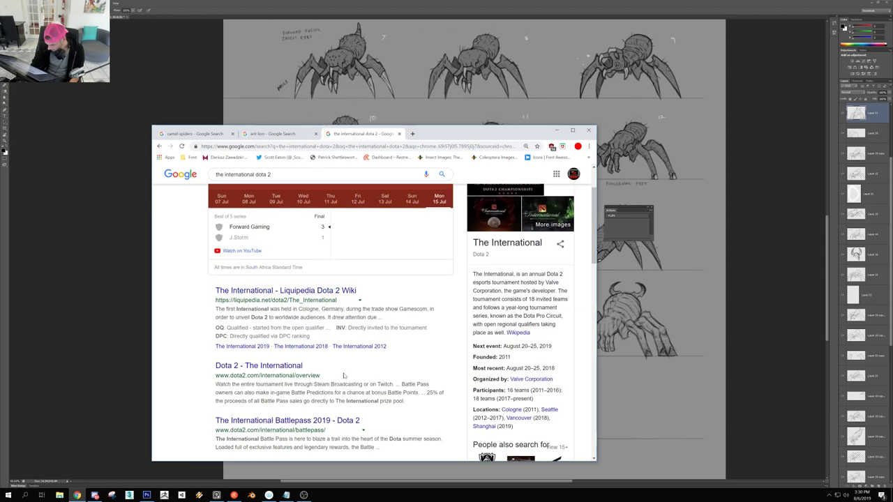
{"action": "scroll", "coordinate": [344, 374], "scroll_direction": "up", "scroll_amount": 1}
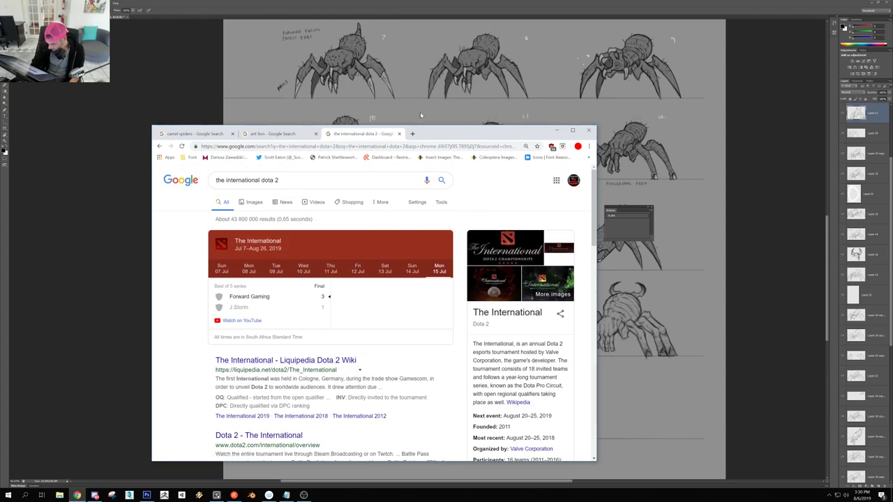
Review the ant lion image results and shift the browser window slightly across the desktop
{"action": "left_click", "coordinate": [284, 136]}
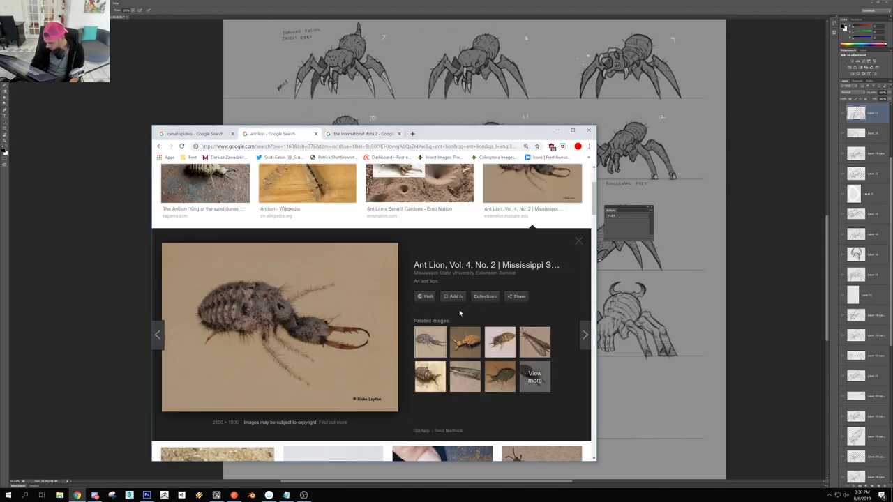
{"action": "scroll", "coordinate": [454, 316], "scroll_direction": "up", "scroll_amount": 2}
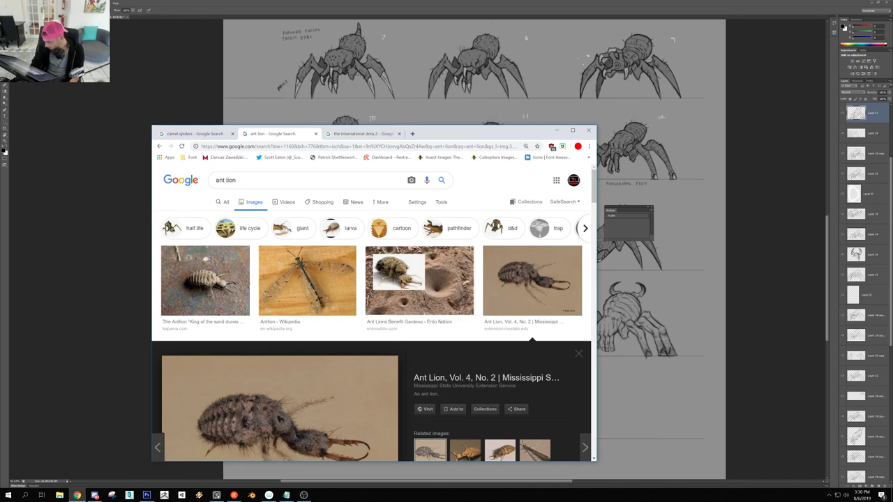
{"action": "left_click_drag", "start_coordinate": [455, 128], "coordinate": [414, 132]}
{"action": "left_click", "coordinate": [318, 133]}
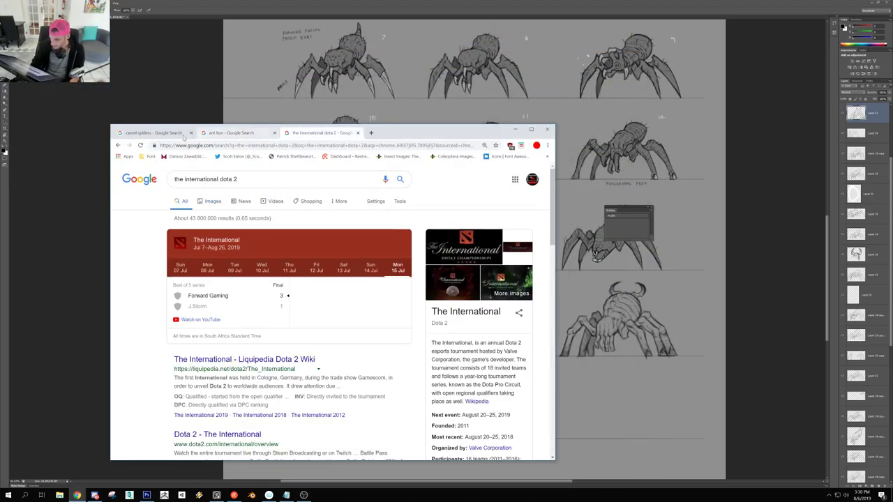
Go back to the camel spiders image results and view the "Camel Spider – Ege's Spider Portal" preview
{"action": "left_click", "coordinate": [150, 133]}
{"action": "scroll", "coordinate": [231, 238], "scroll_direction": "down", "scroll_amount": 3}
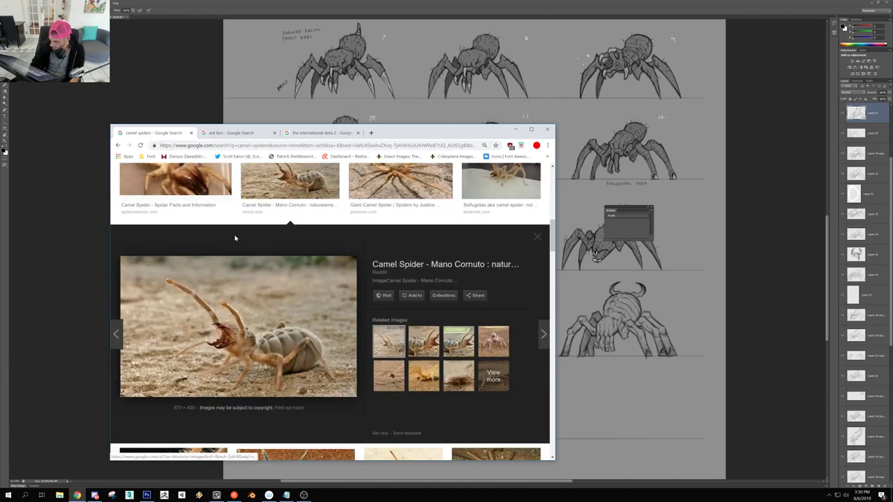
{"action": "scroll", "coordinate": [236, 238], "scroll_direction": "down", "scroll_amount": 1}
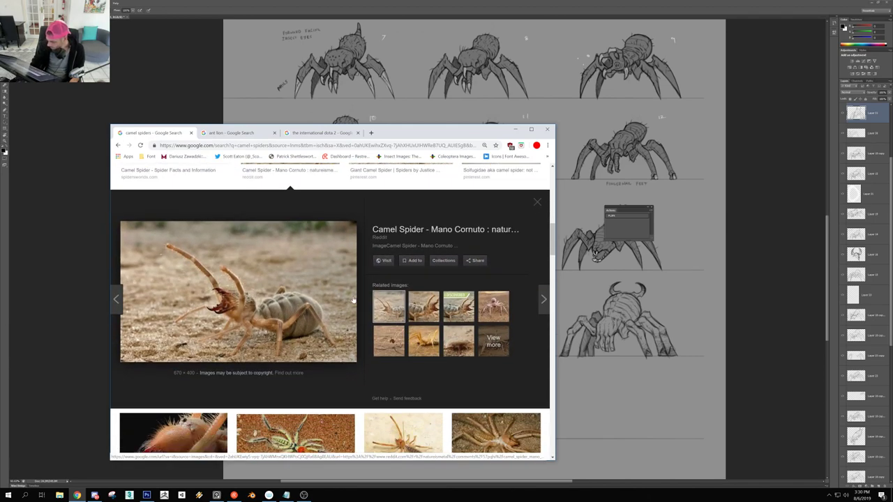
{"action": "scroll", "coordinate": [353, 300], "scroll_direction": "up", "scroll_amount": 10}
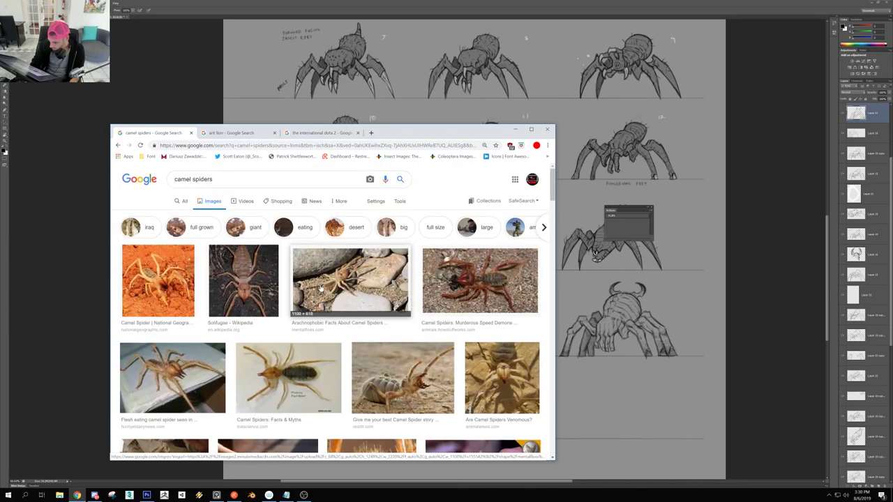
{"action": "scroll", "coordinate": [321, 288], "scroll_direction": "down", "scroll_amount": 5}
{"action": "left_click", "coordinate": [299, 305]}
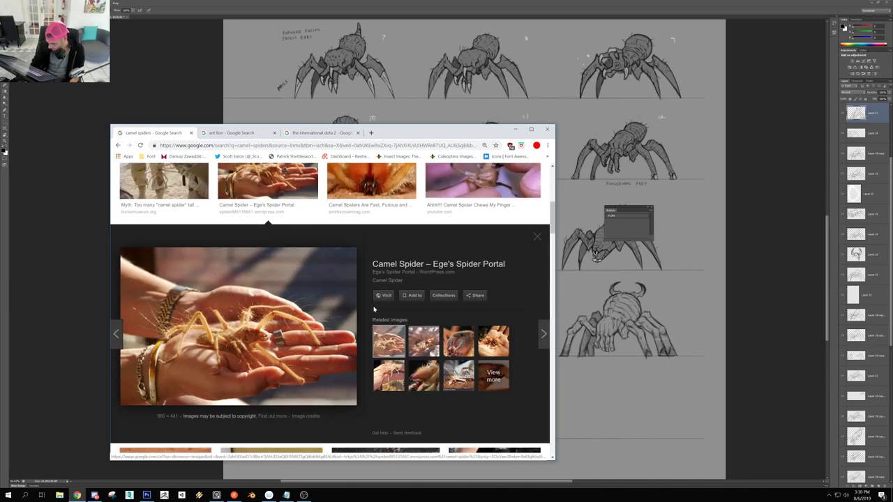
{"action": "scroll", "coordinate": [374, 309], "scroll_direction": "up", "scroll_amount": 1}
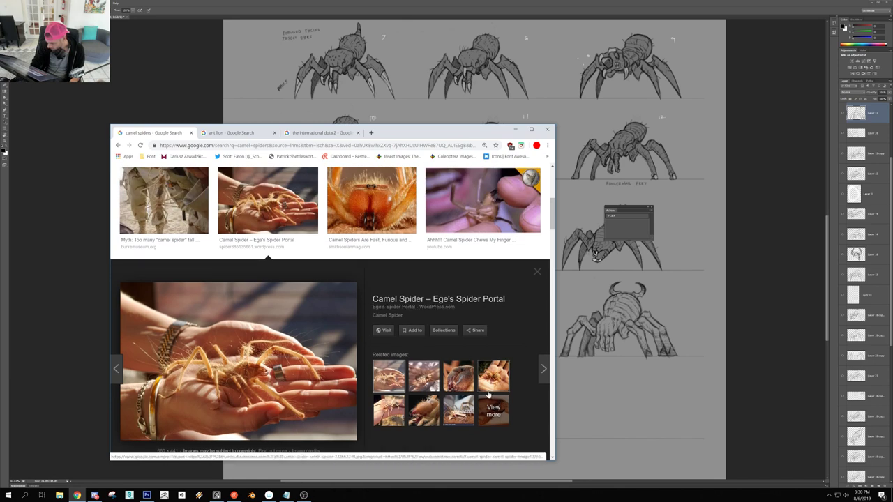
{"action": "scroll", "coordinate": [333, 328], "scroll_direction": "up", "scroll_amount": 2}
{"action": "scroll", "coordinate": [335, 326], "scroll_direction": "up", "scroll_amount": 2}
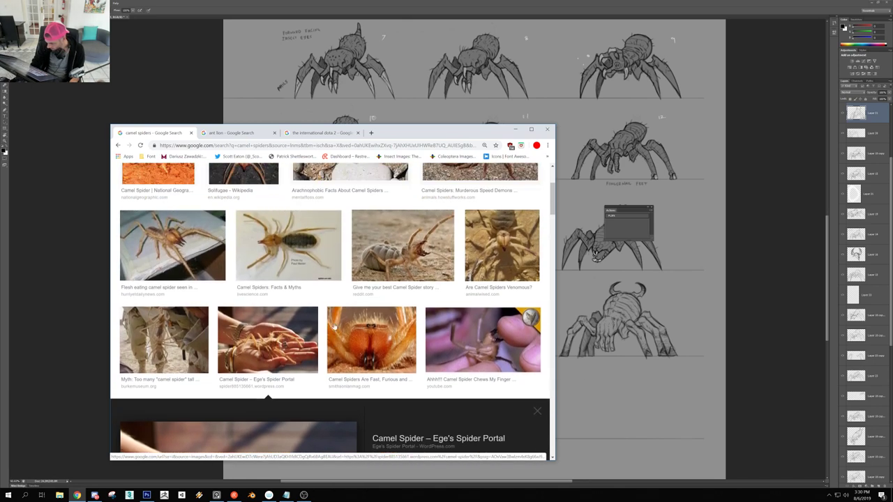
Preview the "Camel Spider Chews My Finger" photo and its related images, including "Acid Spraying Vinegaroon!", and return to the image results
{"action": "left_click", "coordinate": [436, 340]}
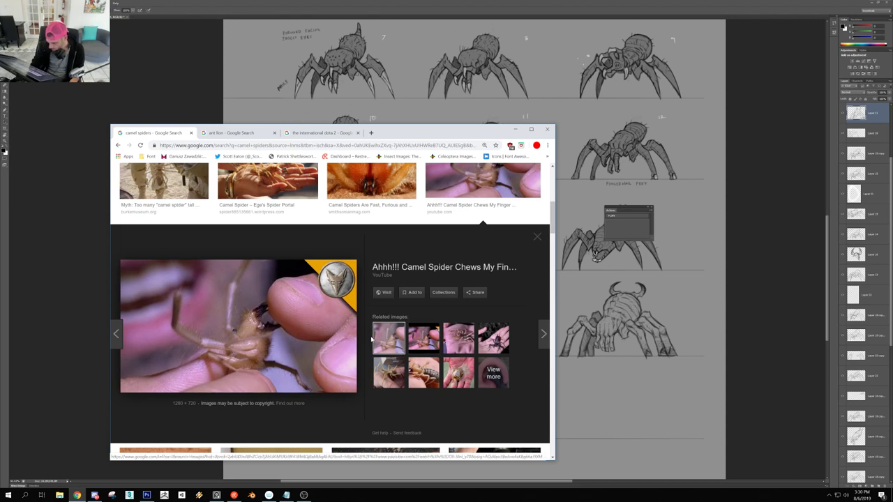
{"action": "left_click", "coordinate": [417, 342]}
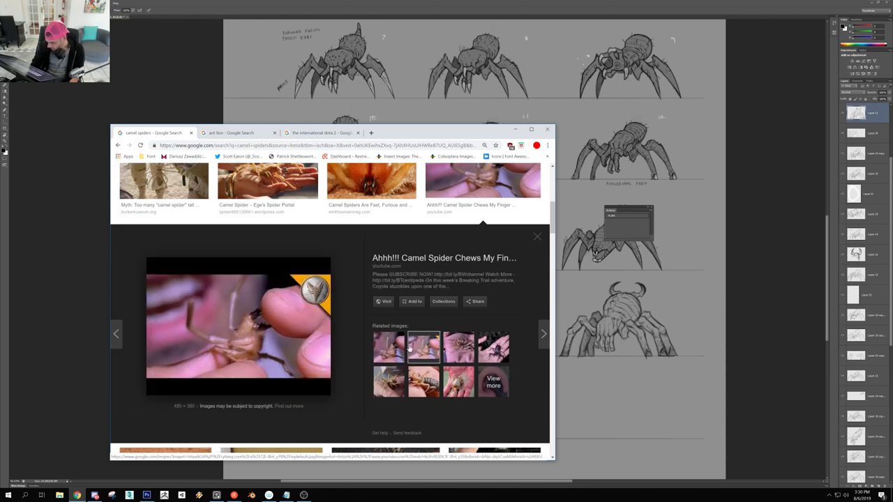
{"action": "left_click", "coordinate": [396, 375]}
{"action": "left_click", "coordinate": [452, 351]}
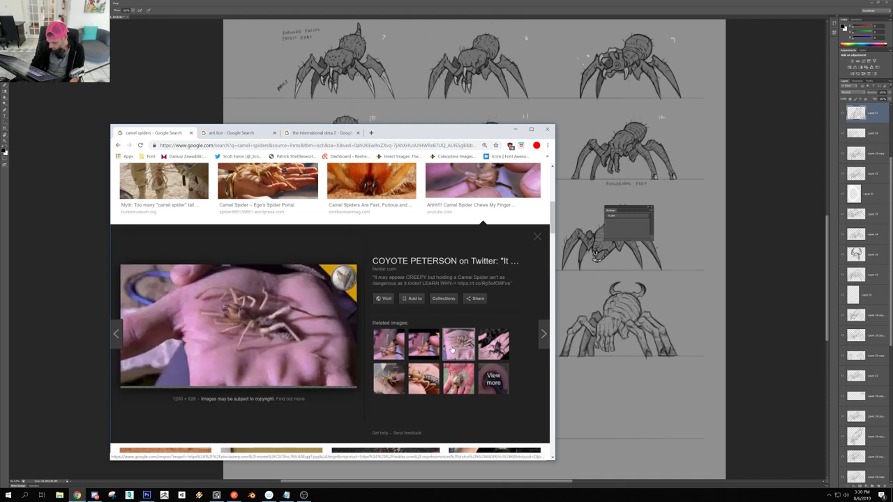
{"action": "left_click", "coordinate": [493, 343]}
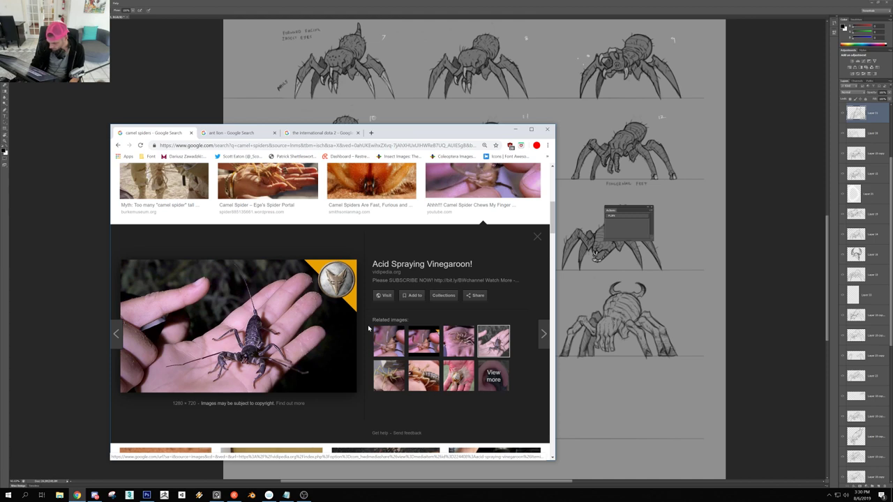
{"action": "scroll", "coordinate": [368, 328], "scroll_direction": "up", "scroll_amount": 2}
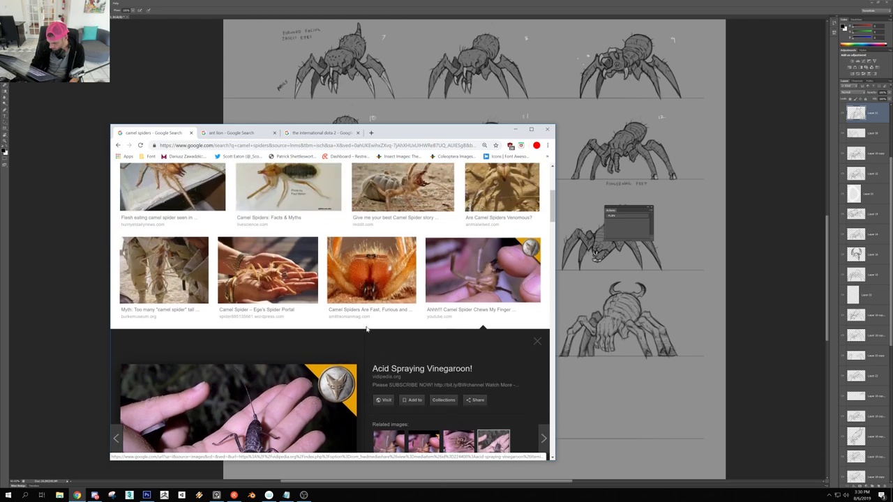
{"action": "scroll", "coordinate": [368, 328], "scroll_direction": "up", "scroll_amount": 1}
{"action": "scroll", "coordinate": [367, 330], "scroll_direction": "up", "scroll_amount": 1}
{"action": "scroll", "coordinate": [367, 332], "scroll_direction": "up", "scroll_amount": 2}
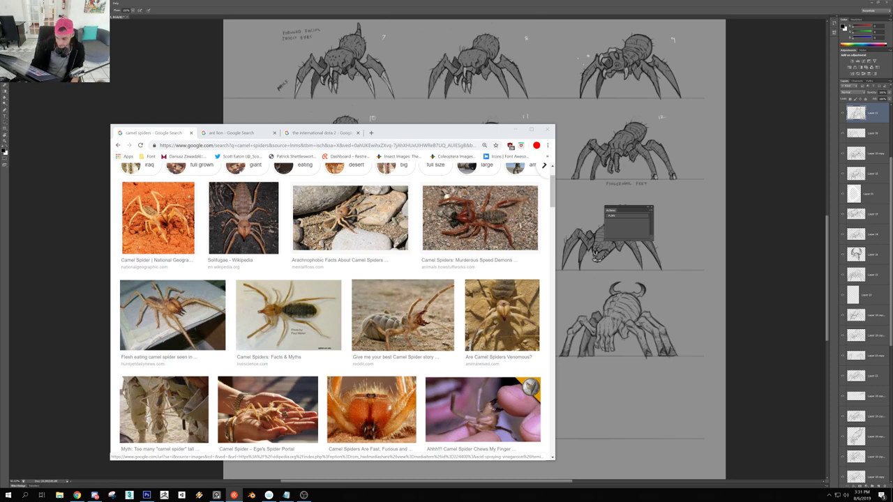
Switch to Photoshop, duplicate creature 8 and place the copy in the first spot of the empty last row
{"action": "left_click", "coordinate": [95, 317]}
{"action": "key", "text": "v"}
{"action": "left_click_drag", "start_coordinate": [487, 176], "coordinate": [438, 300]}
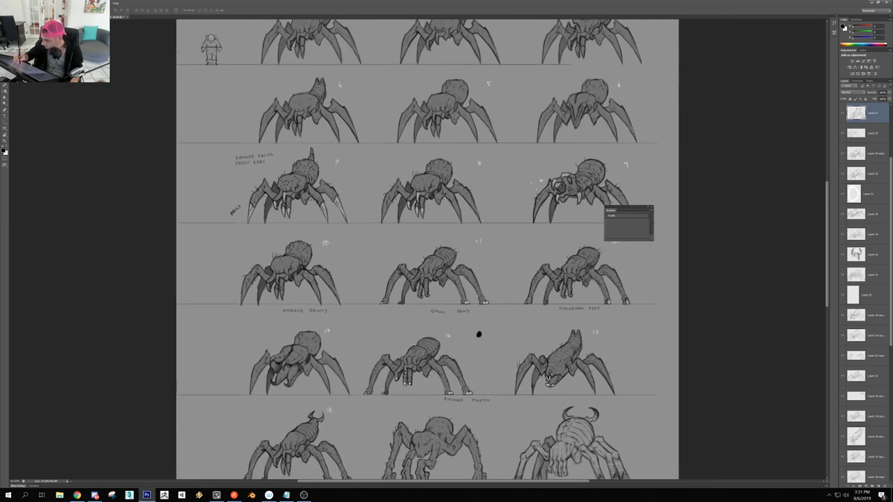
{"action": "left_click", "coordinate": [433, 187], "text": "ctrl"}
{"action": "left_click_drag", "start_coordinate": [447, 212], "coordinate": [403, 212]}
{"action": "left_click_drag", "start_coordinate": [437, 222], "coordinate": [342, 433]}
Lower the opacity of the copied creature's layer and add a new empty layer above it for sketching
{"action": "left_click", "coordinate": [889, 93]}
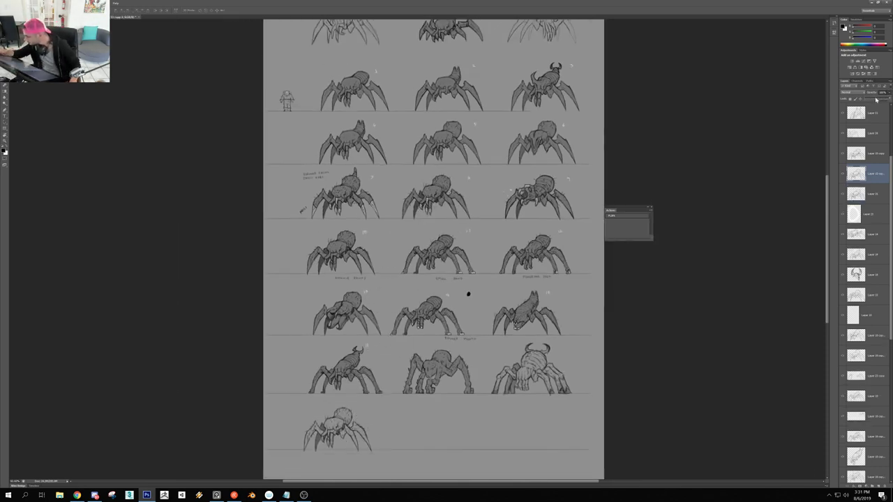
{"action": "left_click", "coordinate": [876, 99]}
{"action": "key", "text": "ctrl+shift+alt+n"}
{"action": "left_click_drag", "start_coordinate": [469, 293], "coordinate": [462, 241]}
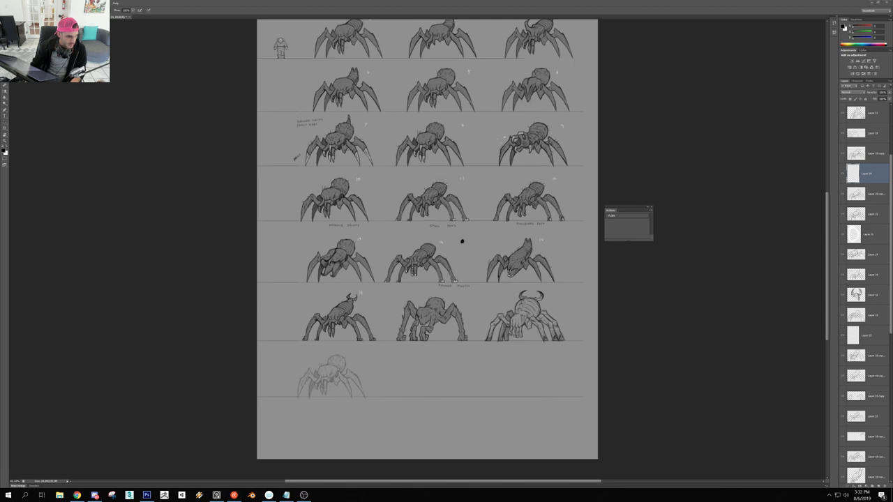
Switch to Chrome, search for "prize pool dota 2" and open the Dota 2 Prize Pool Tracker site
{"action": "key", "text": "alt+Tab"}
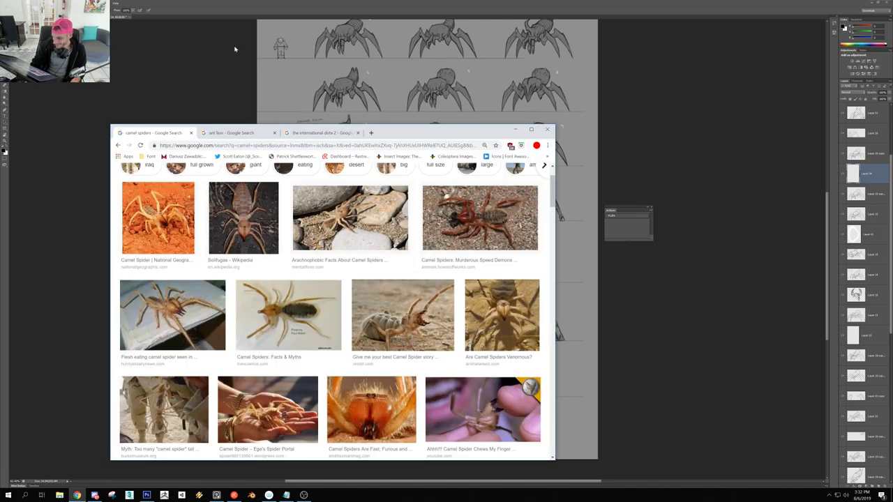
{"action": "key", "text": "ctrl+l"}
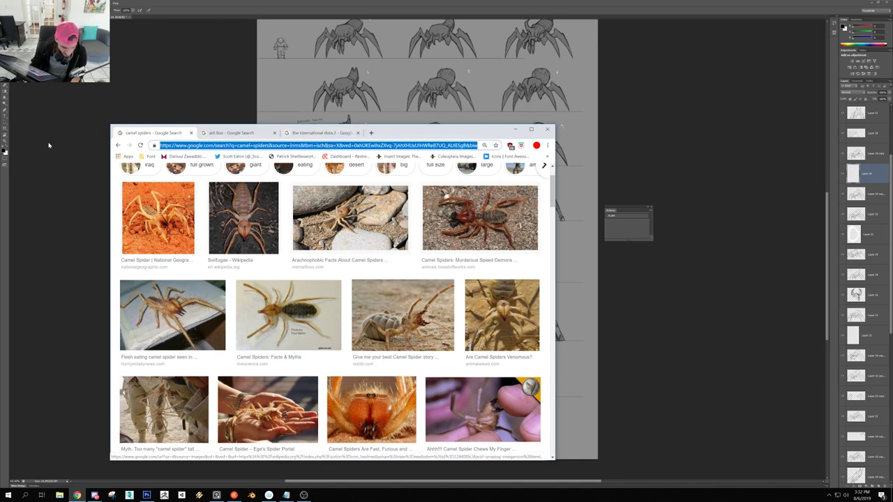
{"action": "type", "text": "pri"}
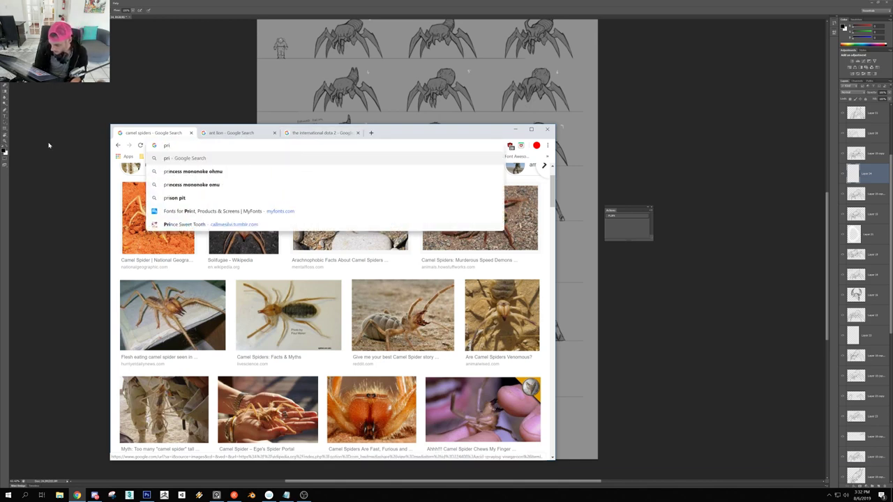
{"action": "type", "text": "ze pool dota 2"}
{"action": "key", "text": "Return"}
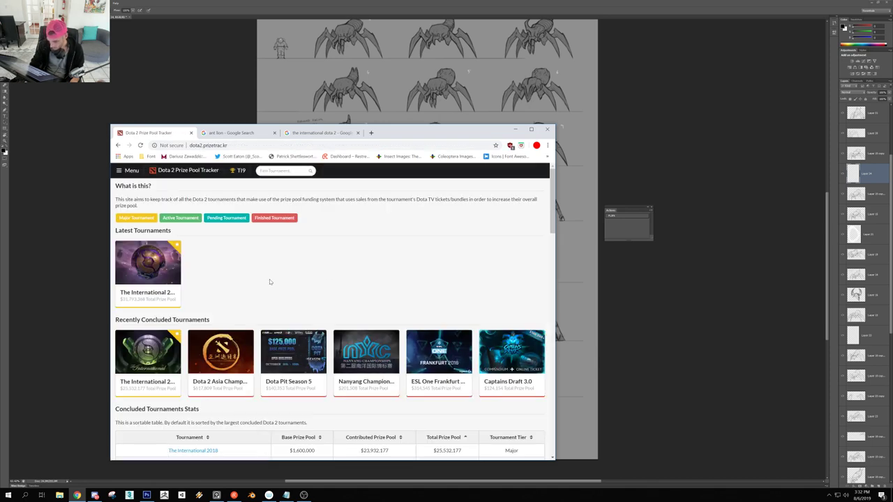
Look over the tracker's tournament list, return to the search results and open The International 2019 prize pool page
{"action": "scroll", "coordinate": [341, 277], "scroll_direction": "down", "scroll_amount": 3}
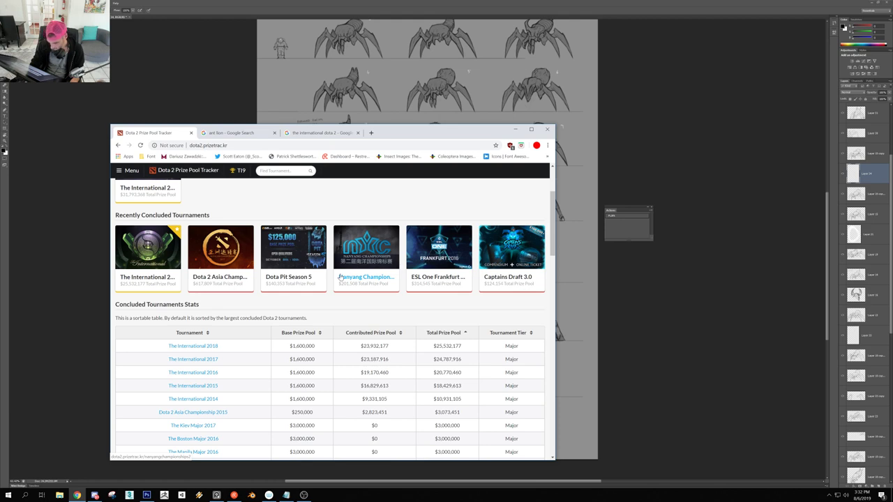
{"action": "scroll", "coordinate": [340, 277], "scroll_direction": "up", "scroll_amount": 3}
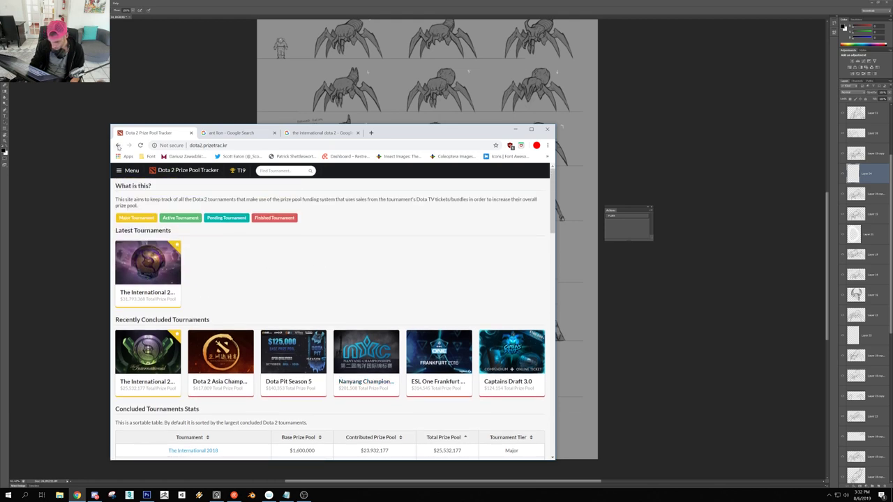
{"action": "left_click", "coordinate": [118, 146]}
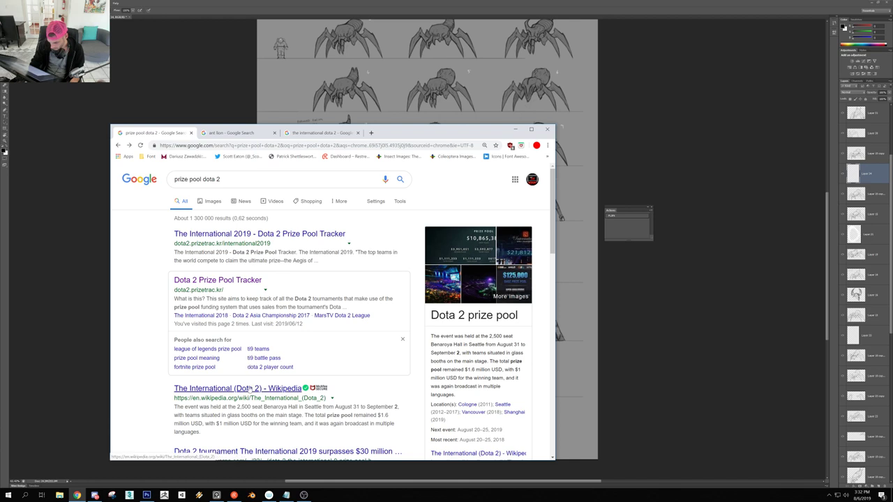
{"action": "left_click", "coordinate": [255, 239]}
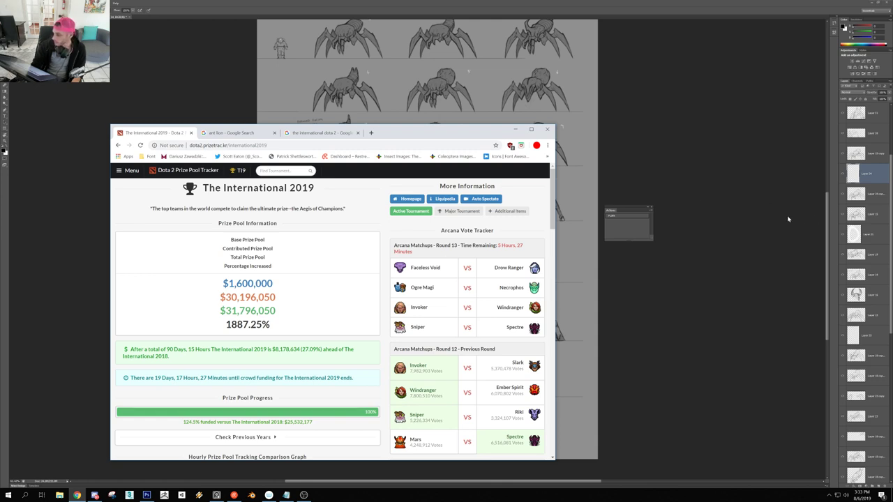
Switch to Photoshop and sketch large curved pincer jaws on the new layer over the faded creature's mouth
{"action": "left_click", "coordinate": [627, 207]}
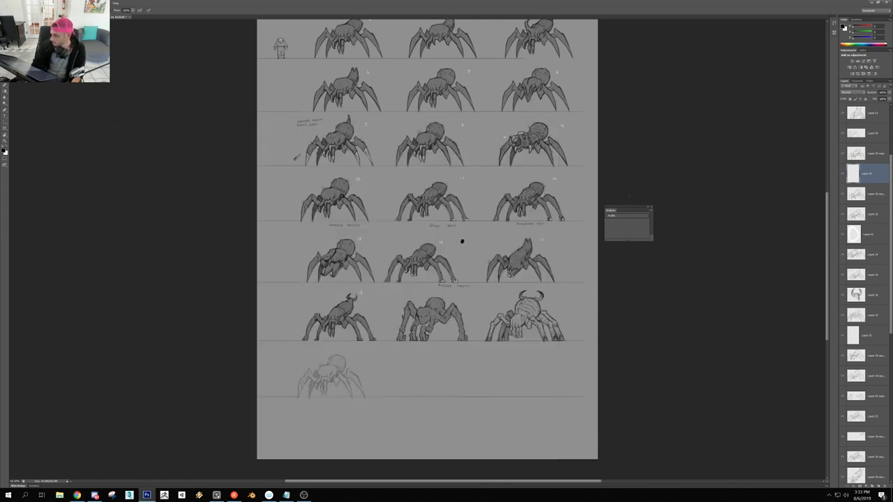
{"action": "left_click_drag", "start_coordinate": [378, 330], "coordinate": [347, 243]}
{"action": "left_click_drag", "start_coordinate": [281, 290], "coordinate": [377, 292]}
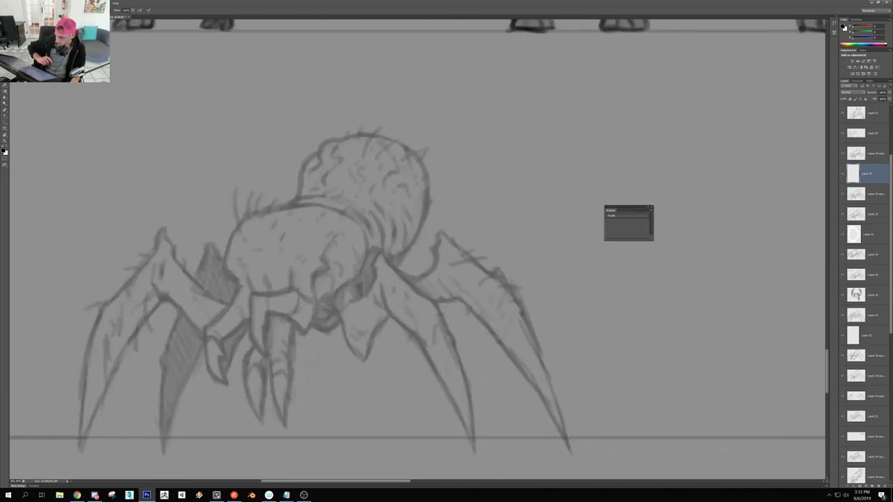
{"action": "left_click_drag", "start_coordinate": [240, 287], "coordinate": [225, 309]}
{"action": "mouse_move", "coordinate": [221, 275]}
{"action": "left_mouse_down"}
{"action": "mouse_move", "coordinate": [247, 287]}
{"action": "mouse_move", "coordinate": [236, 306]}
{"action": "left_mouse_up"}
{"action": "mouse_move", "coordinate": [297, 280]}
{"action": "left_mouse_down"}
{"action": "mouse_move", "coordinate": [240, 279]}
{"action": "mouse_move", "coordinate": [302, 279]}
{"action": "left_mouse_up"}
{"action": "mouse_move", "coordinate": [238, 294]}
{"action": "left_mouse_down"}
{"action": "mouse_move", "coordinate": [162, 349]}
{"action": "mouse_move", "coordinate": [217, 369]}
{"action": "left_mouse_up"}
{"action": "left_click_drag", "start_coordinate": [170, 330], "coordinate": [237, 364]}
{"action": "left_click_drag", "start_coordinate": [211, 333], "coordinate": [230, 364]}
{"action": "mouse_move", "coordinate": [223, 329]}
{"action": "left_mouse_down"}
{"action": "mouse_move", "coordinate": [268, 301]}
{"action": "mouse_move", "coordinate": [327, 312]}
{"action": "mouse_move", "coordinate": [328, 354]}
{"action": "left_mouse_up"}
{"action": "mouse_move", "coordinate": [327, 316]}
{"action": "left_mouse_down"}
{"action": "mouse_move", "coordinate": [284, 370]}
{"action": "mouse_move", "coordinate": [270, 371]}
{"action": "mouse_move", "coordinate": [370, 349]}
{"action": "left_mouse_up"}
Try to outline a tall domed head above the pincer jaws, and undo those strokes
{"action": "mouse_move", "coordinate": [286, 369]}
{"action": "left_mouse_down"}
{"action": "mouse_move", "coordinate": [370, 348]}
{"action": "mouse_move", "coordinate": [333, 293]}
{"action": "mouse_move", "coordinate": [350, 266]}
{"action": "mouse_move", "coordinate": [378, 268]}
{"action": "mouse_move", "coordinate": [369, 202]}
{"action": "mouse_move", "coordinate": [235, 246]}
{"action": "left_mouse_up"}
{"action": "left_click_drag", "start_coordinate": [303, 194], "coordinate": [221, 269]}
{"action": "left_click_drag", "start_coordinate": [224, 259], "coordinate": [314, 193]}
{"action": "scroll", "coordinate": [298, 250], "scroll_direction": "down", "scroll_amount": 2}
{"action": "key", "text": "e"}
{"action": "left_click_drag", "start_coordinate": [240, 263], "coordinate": [270, 223]}
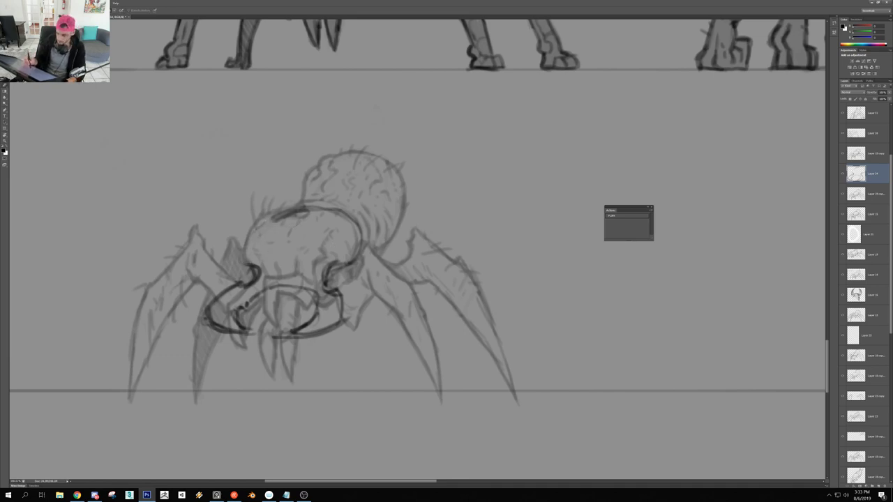
{"action": "key", "text": "ctrl+z"}
{"action": "key", "text": "ctrl+z"}
{"action": "key", "text": "ctrl+z"}
{"action": "key", "text": "ctrl+z"}
{"action": "key", "text": "ctrl+z"}
{"action": "key", "text": "ctrl+z"}
Sketch a smaller, lower head outline above the pincer jaws and define the joints where the jaws attach
{"action": "mouse_move", "coordinate": [334, 283]}
{"action": "left_mouse_down"}
{"action": "mouse_move", "coordinate": [307, 237]}
{"action": "mouse_move", "coordinate": [325, 259]}
{"action": "mouse_move", "coordinate": [251, 277]}
{"action": "mouse_move", "coordinate": [269, 240]}
{"action": "mouse_move", "coordinate": [272, 259]}
{"action": "mouse_move", "coordinate": [286, 230]}
{"action": "mouse_move", "coordinate": [336, 278]}
{"action": "left_mouse_up"}
{"action": "mouse_move", "coordinate": [296, 231]}
{"action": "left_mouse_down"}
{"action": "mouse_move", "coordinate": [333, 243]}
{"action": "mouse_move", "coordinate": [280, 219]}
{"action": "mouse_move", "coordinate": [320, 167]}
{"action": "mouse_move", "coordinate": [359, 142]}
{"action": "mouse_move", "coordinate": [403, 166]}
{"action": "left_mouse_up"}
{"action": "mouse_move", "coordinate": [406, 180]}
{"action": "left_mouse_down"}
{"action": "mouse_move", "coordinate": [403, 233]}
{"action": "mouse_move", "coordinate": [391, 259]}
{"action": "left_mouse_up"}
{"action": "left_click_drag", "start_coordinate": [407, 241], "coordinate": [351, 279]}
{"action": "mouse_move", "coordinate": [367, 270]}
{"action": "left_mouse_down"}
{"action": "mouse_move", "coordinate": [342, 279]}
{"action": "mouse_move", "coordinate": [349, 268]}
{"action": "left_mouse_up"}
{"action": "key", "text": "r"}
{"action": "mouse_move", "coordinate": [433, 203]}
{"action": "left_mouse_down"}
{"action": "mouse_move", "coordinate": [463, 265]}
{"action": "mouse_move", "coordinate": [418, 302]}
{"action": "mouse_move", "coordinate": [367, 233]}
{"action": "mouse_move", "coordinate": [432, 200]}
{"action": "left_mouse_up"}
{"action": "mouse_move", "coordinate": [383, 285]}
{"action": "left_mouse_down"}
{"action": "mouse_move", "coordinate": [390, 298]}
{"action": "mouse_move", "coordinate": [371, 297]}
{"action": "left_mouse_up"}
{"action": "scroll", "coordinate": [390, 298], "scroll_direction": "up", "scroll_amount": 2}
{"action": "left_click_drag", "start_coordinate": [362, 263], "coordinate": [343, 274]}
{"action": "mouse_move", "coordinate": [367, 258]}
{"action": "left_mouse_down"}
{"action": "mouse_move", "coordinate": [342, 271]}
{"action": "mouse_move", "coordinate": [357, 282]}
{"action": "mouse_move", "coordinate": [384, 258]}
{"action": "mouse_move", "coordinate": [355, 285]}
{"action": "left_mouse_up"}
Sketch bolder outlines of the two pointed legs on the creature's abdomen side, following the faded guide
{"action": "key", "text": "e"}
{"action": "mouse_move", "coordinate": [394, 242]}
{"action": "left_mouse_down"}
{"action": "mouse_move", "coordinate": [363, 271]}
{"action": "mouse_move", "coordinate": [438, 286]}
{"action": "mouse_move", "coordinate": [444, 356]}
{"action": "left_mouse_up"}
{"action": "left_click_drag", "start_coordinate": [437, 287], "coordinate": [442, 370]}
{"action": "left_click_drag", "start_coordinate": [392, 280], "coordinate": [436, 331]}
{"action": "left_click_drag", "start_coordinate": [396, 297], "coordinate": [441, 346]}
{"action": "left_click_drag", "start_coordinate": [407, 269], "coordinate": [422, 305]}
{"action": "left_click_drag", "start_coordinate": [398, 250], "coordinate": [423, 219]}
{"action": "mouse_move", "coordinate": [424, 219]}
{"action": "left_mouse_down"}
{"action": "mouse_move", "coordinate": [453, 235]}
{"action": "mouse_move", "coordinate": [511, 372]}
{"action": "left_mouse_up"}
{"action": "mouse_move", "coordinate": [425, 271]}
{"action": "left_mouse_down"}
{"action": "mouse_move", "coordinate": [506, 360]}
{"action": "mouse_move", "coordinate": [433, 275]}
{"action": "left_mouse_up"}
{"action": "left_click_drag", "start_coordinate": [460, 258], "coordinate": [399, 233]}
Refine the head and leg joints, and outline the pointed outer leg on the creature's opposite side
{"action": "key", "text": "r"}
{"action": "left_click_drag", "start_coordinate": [462, 209], "coordinate": [479, 265]}
{"action": "key", "text": "Escape"}
{"action": "left_click_drag", "start_coordinate": [382, 290], "coordinate": [358, 287]}
{"action": "left_click_drag", "start_coordinate": [409, 274], "coordinate": [434, 274]}
{"action": "left_click_drag", "start_coordinate": [419, 276], "coordinate": [565, 329]}
{"action": "mouse_move", "coordinate": [316, 301]}
{"action": "left_mouse_down"}
{"action": "mouse_move", "coordinate": [282, 257]}
{"action": "mouse_move", "coordinate": [217, 406]}
{"action": "mouse_move", "coordinate": [278, 300]}
{"action": "left_mouse_up"}
{"action": "mouse_move", "coordinate": [272, 268]}
{"action": "left_mouse_down"}
{"action": "mouse_move", "coordinate": [275, 294]}
{"action": "mouse_move", "coordinate": [301, 307]}
{"action": "left_mouse_up"}
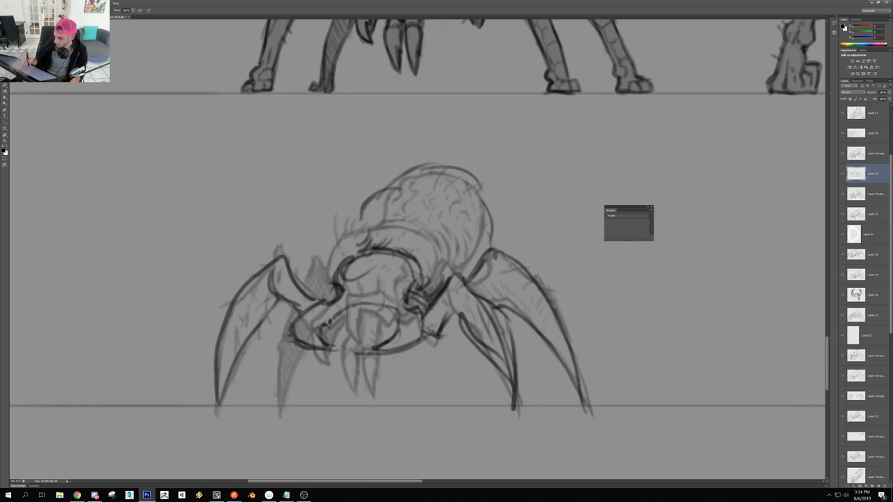
Sketch a bolder front contour on the creature's abdomen, just behind the head, and review it against the whole sheet
{"action": "left_click_drag", "start_coordinate": [367, 236], "coordinate": [347, 254]}
{"action": "left_click_drag", "start_coordinate": [365, 195], "coordinate": [352, 249]}
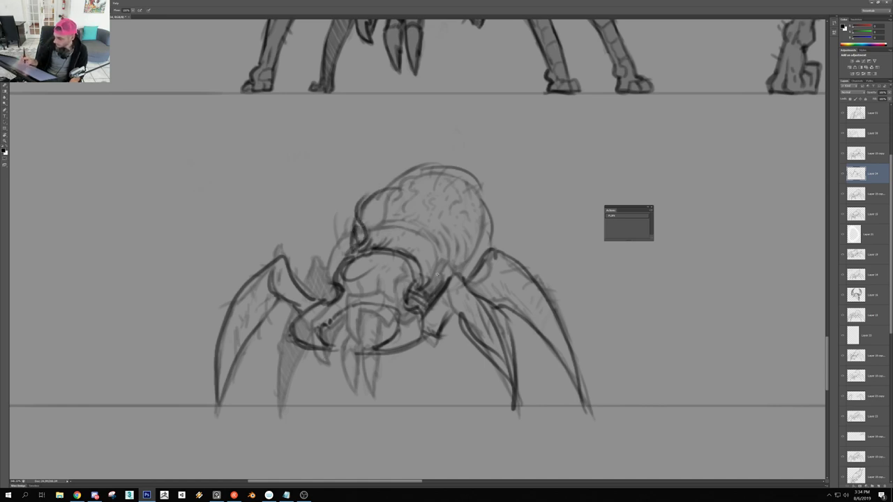
{"action": "scroll", "coordinate": [426, 278], "scroll_direction": "down", "scroll_amount": 8}
{"action": "key", "text": "r"}
{"action": "left_click_drag", "start_coordinate": [490, 243], "coordinate": [356, 286]}
{"action": "key", "text": "Escape"}
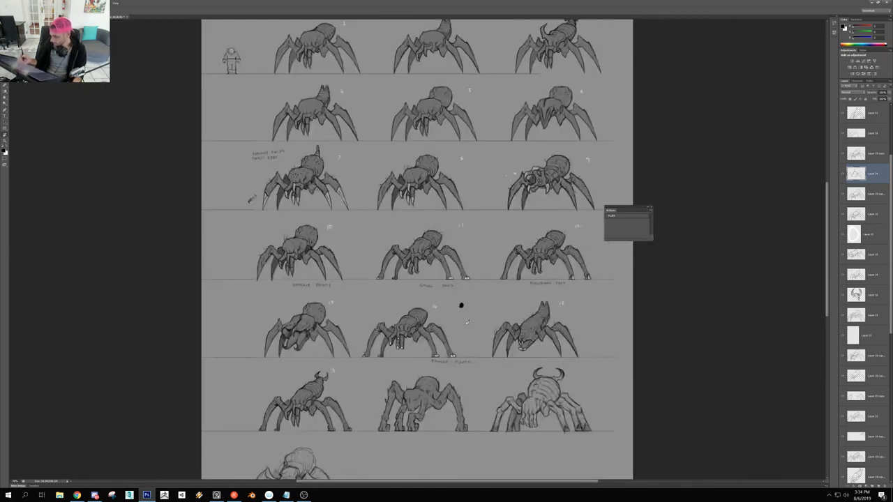
Clean up and reshape the inner edges of the two pincer jaws with eraser strokes
{"action": "left_click_drag", "start_coordinate": [342, 404], "coordinate": [384, 401]}
{"action": "left_click_drag", "start_coordinate": [272, 461], "coordinate": [368, 221]}
{"action": "left_click_drag", "start_coordinate": [333, 330], "coordinate": [418, 329]}
{"action": "mouse_move", "coordinate": [282, 264]}
{"action": "left_mouse_down"}
{"action": "mouse_move", "coordinate": [254, 299]}
{"action": "mouse_move", "coordinate": [272, 328]}
{"action": "left_mouse_up"}
{"action": "key", "text": "e"}
{"action": "left_click_drag", "start_coordinate": [250, 279], "coordinate": [251, 326]}
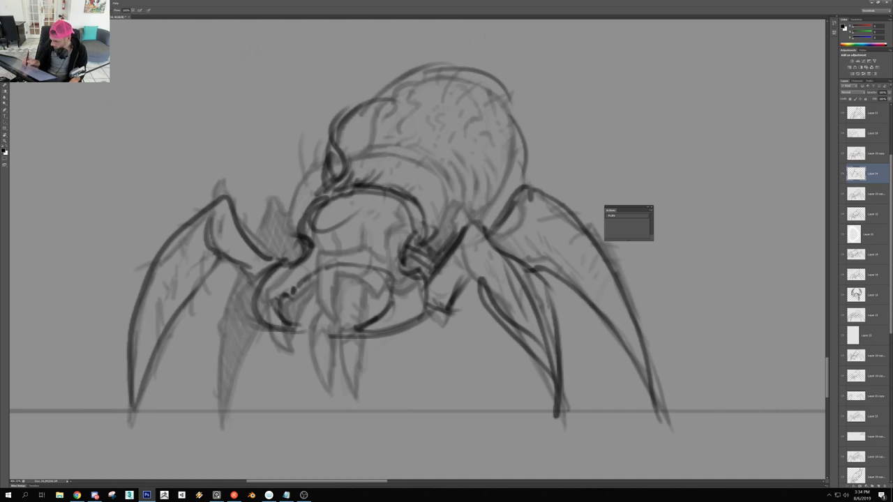
{"action": "left_click_drag", "start_coordinate": [411, 272], "coordinate": [380, 326]}
{"action": "key", "text": "ctrl+z"}
{"action": "mouse_move", "coordinate": [417, 271]}
{"action": "left_mouse_down"}
{"action": "mouse_move", "coordinate": [413, 318]}
{"action": "mouse_move", "coordinate": [373, 337]}
{"action": "left_mouse_up"}
{"action": "mouse_move", "coordinate": [427, 322]}
{"action": "left_mouse_down"}
{"action": "mouse_move", "coordinate": [377, 323]}
{"action": "mouse_move", "coordinate": [447, 323]}
{"action": "left_mouse_up"}
Try to sketch a thick upper mouth line with rounded teeth between the jaws, and undo those strokes
{"action": "key", "text": "b"}
{"action": "mouse_move", "coordinate": [353, 306]}
{"action": "left_mouse_down"}
{"action": "mouse_move", "coordinate": [272, 270]}
{"action": "mouse_move", "coordinate": [271, 282]}
{"action": "mouse_move", "coordinate": [286, 287]}
{"action": "left_mouse_up"}
{"action": "mouse_move", "coordinate": [280, 263]}
{"action": "left_mouse_down"}
{"action": "mouse_move", "coordinate": [308, 260]}
{"action": "mouse_move", "coordinate": [325, 281]}
{"action": "mouse_move", "coordinate": [332, 262]}
{"action": "left_mouse_up"}
{"action": "mouse_move", "coordinate": [272, 288]}
{"action": "left_mouse_down"}
{"action": "mouse_move", "coordinate": [275, 311]}
{"action": "mouse_move", "coordinate": [324, 286]}
{"action": "left_mouse_up"}
{"action": "mouse_move", "coordinate": [283, 263]}
{"action": "left_mouse_down"}
{"action": "mouse_move", "coordinate": [293, 281]}
{"action": "mouse_move", "coordinate": [310, 258]}
{"action": "mouse_move", "coordinate": [342, 268]}
{"action": "mouse_move", "coordinate": [349, 285]}
{"action": "mouse_move", "coordinate": [305, 274]}
{"action": "mouse_move", "coordinate": [314, 297]}
{"action": "mouse_move", "coordinate": [279, 301]}
{"action": "left_mouse_up"}
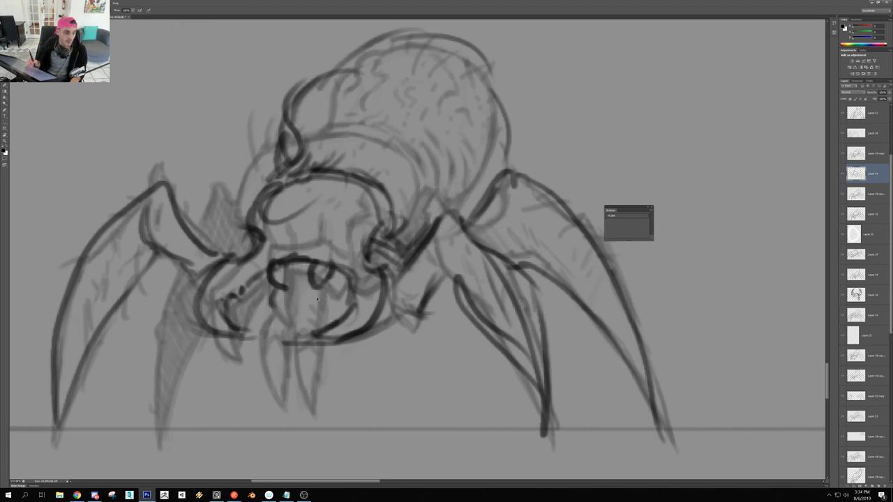
{"action": "key", "text": "ctrl+alt+z"}
{"action": "key", "text": "ctrl+alt+z"}
{"action": "key", "text": "ctrl+alt+z"}
{"action": "key", "text": "ctrl+alt+z"}
{"action": "key", "text": "ctrl+alt+z"}
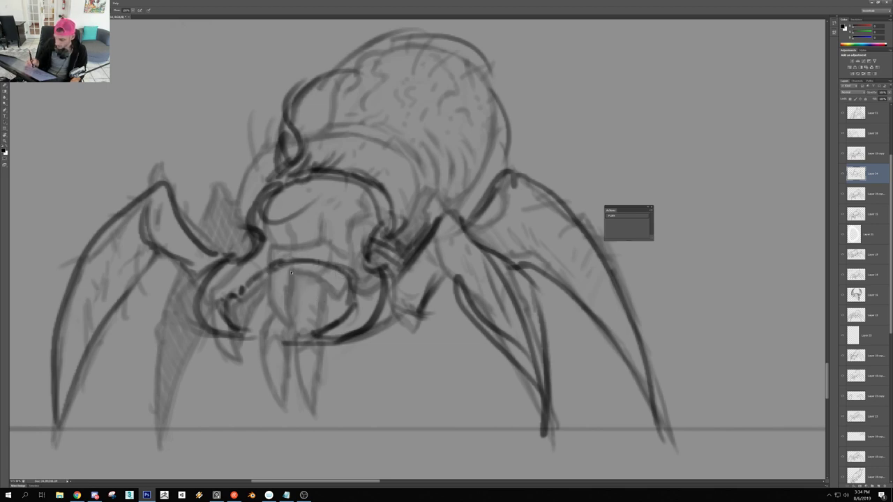
Sketch a thick wavy mouth line between the pincer jaws and mark the upper and lower teeth along it
{"action": "scroll", "coordinate": [293, 268], "scroll_direction": "up", "scroll_amount": 3}
{"action": "mouse_move", "coordinate": [235, 275]}
{"action": "left_mouse_down"}
{"action": "mouse_move", "coordinate": [304, 322]}
{"action": "mouse_move", "coordinate": [388, 291]}
{"action": "left_mouse_up"}
{"action": "left_click_drag", "start_coordinate": [307, 323], "coordinate": [396, 289]}
{"action": "mouse_move", "coordinate": [331, 315]}
{"action": "left_mouse_down"}
{"action": "mouse_move", "coordinate": [286, 314]}
{"action": "mouse_move", "coordinate": [228, 290]}
{"action": "left_mouse_up"}
{"action": "mouse_move", "coordinate": [246, 290]}
{"action": "left_mouse_down"}
{"action": "mouse_move", "coordinate": [208, 335]}
{"action": "mouse_move", "coordinate": [185, 338]}
{"action": "mouse_move", "coordinate": [255, 319]}
{"action": "mouse_move", "coordinate": [273, 331]}
{"action": "mouse_move", "coordinate": [244, 317]}
{"action": "mouse_move", "coordinate": [265, 300]}
{"action": "mouse_move", "coordinate": [319, 336]}
{"action": "mouse_move", "coordinate": [303, 302]}
{"action": "mouse_move", "coordinate": [288, 301]}
{"action": "mouse_move", "coordinate": [299, 311]}
{"action": "mouse_move", "coordinate": [268, 327]}
{"action": "left_mouse_up"}
{"action": "scroll", "coordinate": [261, 333], "scroll_direction": "down", "scroll_amount": 5}
{"action": "scroll", "coordinate": [279, 321], "scroll_direction": "up", "scroll_amount": 2}
{"action": "left_click_drag", "start_coordinate": [268, 297], "coordinate": [260, 307]}
{"action": "left_click_drag", "start_coordinate": [326, 306], "coordinate": [251, 306]}
Erase the upper mouth line between the two upper teeth and redraw it as a short raised bridge
{"action": "key", "text": "r"}
{"action": "mouse_move", "coordinate": [507, 271]}
{"action": "left_mouse_down"}
{"action": "mouse_move", "coordinate": [488, 307]}
{"action": "mouse_move", "coordinate": [463, 329]}
{"action": "left_mouse_up"}
{"action": "key", "text": "Escape"}
{"action": "mouse_move", "coordinate": [312, 305]}
{"action": "left_mouse_down"}
{"action": "mouse_move", "coordinate": [387, 305]}
{"action": "mouse_move", "coordinate": [334, 309]}
{"action": "left_mouse_up"}
{"action": "key", "text": "e"}
{"action": "key", "text": "p"}
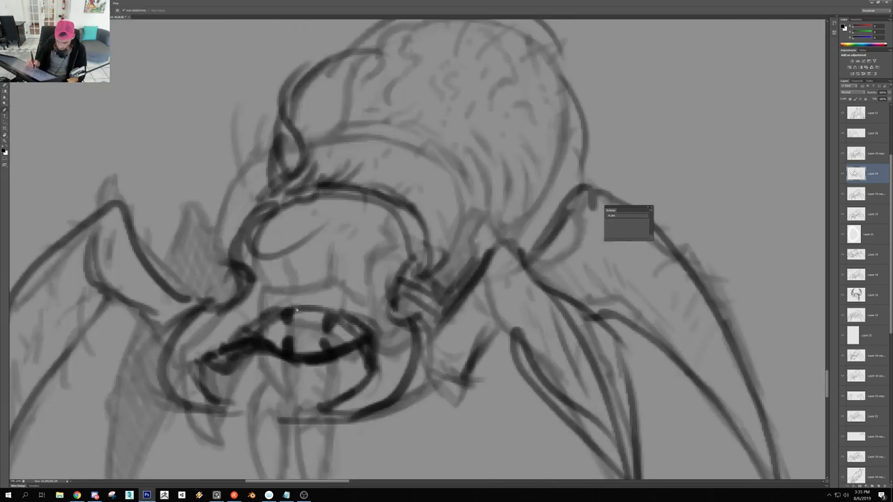
{"action": "key", "text": "e"}
{"action": "mouse_move", "coordinate": [285, 310]}
{"action": "left_mouse_down"}
{"action": "mouse_move", "coordinate": [339, 319]}
{"action": "mouse_move", "coordinate": [334, 326]}
{"action": "left_mouse_up"}
{"action": "key", "text": "b"}
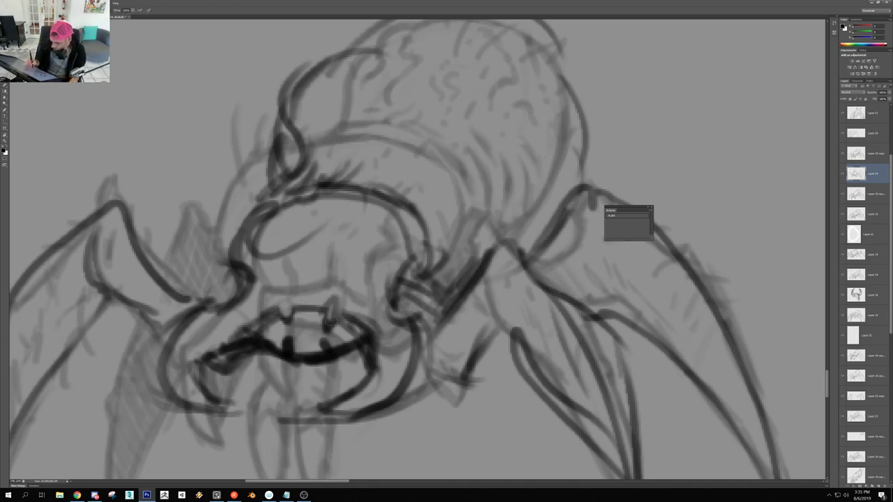
{"action": "left_click_drag", "start_coordinate": [277, 310], "coordinate": [286, 313]}
{"action": "left_click_drag", "start_coordinate": [338, 301], "coordinate": [305, 301]}
Shape the four teeth as small ovals, two above and two below the mouth opening, alternating brush and eraser
{"action": "key", "text": "r"}
{"action": "left_click_drag", "start_coordinate": [446, 40], "coordinate": [540, 40]}
{"action": "mouse_move", "coordinate": [314, 268]}
{"action": "left_mouse_down"}
{"action": "mouse_move", "coordinate": [341, 264]}
{"action": "mouse_move", "coordinate": [338, 250]}
{"action": "mouse_move", "coordinate": [335, 275]}
{"action": "mouse_move", "coordinate": [381, 295]}
{"action": "mouse_move", "coordinate": [360, 279]}
{"action": "left_mouse_up"}
{"action": "key", "text": "b"}
{"action": "key", "text": "e"}
{"action": "key", "text": "b"}
{"action": "key", "text": "r"}
{"action": "mouse_move", "coordinate": [369, 241]}
{"action": "left_mouse_down"}
{"action": "mouse_move", "coordinate": [426, 210]}
{"action": "mouse_move", "coordinate": [451, 228]}
{"action": "left_mouse_up"}
{"action": "left_click_drag", "start_coordinate": [421, 191], "coordinate": [462, 193]}
{"action": "mouse_move", "coordinate": [390, 244]}
{"action": "left_mouse_down"}
{"action": "mouse_move", "coordinate": [395, 256]}
{"action": "mouse_move", "coordinate": [422, 243]}
{"action": "mouse_move", "coordinate": [393, 251]}
{"action": "left_mouse_up"}
{"action": "key", "text": "b"}
{"action": "key", "text": "e"}
{"action": "key", "text": "b"}
{"action": "key", "text": "e"}
{"action": "left_click_drag", "start_coordinate": [412, 242], "coordinate": [384, 251]}
Sketch a crease down the forehead and a curved brow line on the abdomen side of the creature's head
{"action": "key", "text": "r"}
{"action": "mouse_move", "coordinate": [409, 411]}
{"action": "left_mouse_down"}
{"action": "mouse_move", "coordinate": [283, 160]}
{"action": "mouse_move", "coordinate": [482, 102]}
{"action": "left_mouse_up"}
{"action": "left_click_drag", "start_coordinate": [429, 244], "coordinate": [455, 270]}
{"action": "key", "text": "b"}
{"action": "left_click_drag", "start_coordinate": [348, 281], "coordinate": [371, 298]}
{"action": "left_click_drag", "start_coordinate": [433, 283], "coordinate": [370, 298]}
{"action": "left_click_drag", "start_coordinate": [425, 299], "coordinate": [443, 317]}
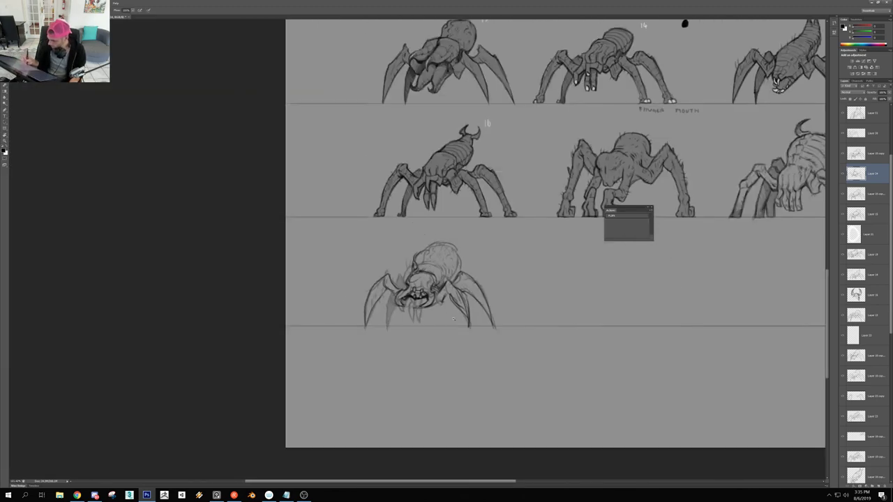
{"action": "scroll", "coordinate": [439, 292], "scroll_direction": "up", "scroll_amount": 5}
{"action": "mouse_move", "coordinate": [397, 236]}
{"action": "left_mouse_down"}
{"action": "mouse_move", "coordinate": [310, 237]}
{"action": "mouse_move", "coordinate": [519, 238]}
{"action": "left_mouse_up"}
{"action": "left_click_drag", "start_coordinate": [361, 200], "coordinate": [378, 228]}
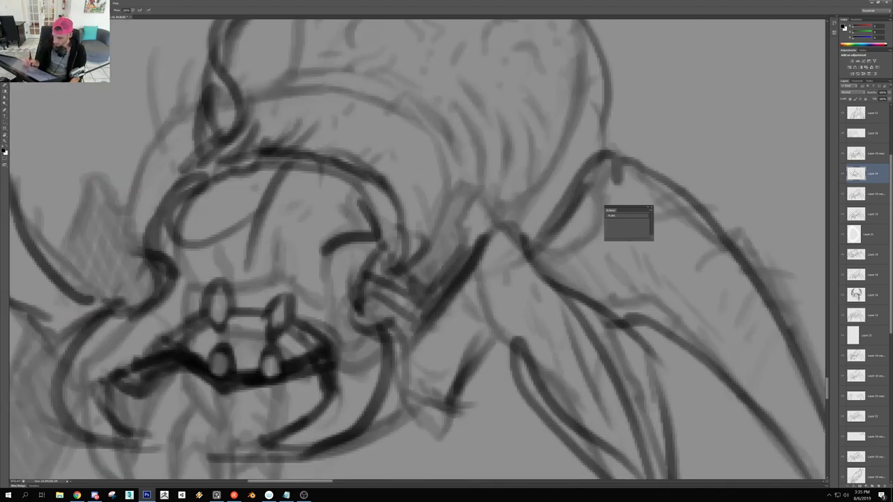
Extend the brow and cheek lines toward the mouth, and strengthen the head's side and the abdomen's front contour
{"action": "scroll", "coordinate": [389, 296], "scroll_direction": "down", "scroll_amount": 4}
{"action": "scroll", "coordinate": [388, 296], "scroll_direction": "up", "scroll_amount": 5}
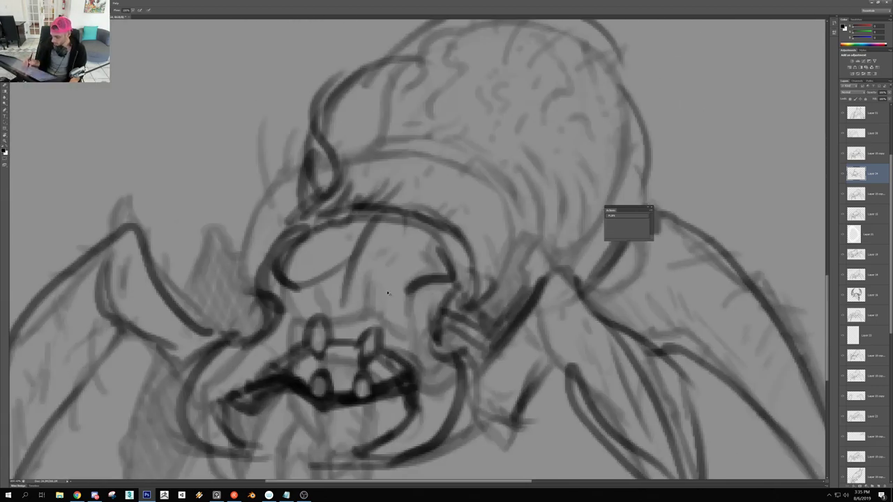
{"action": "scroll", "coordinate": [387, 336], "scroll_direction": "down", "scroll_amount": 4}
{"action": "scroll", "coordinate": [388, 335], "scroll_direction": "up", "scroll_amount": 5}
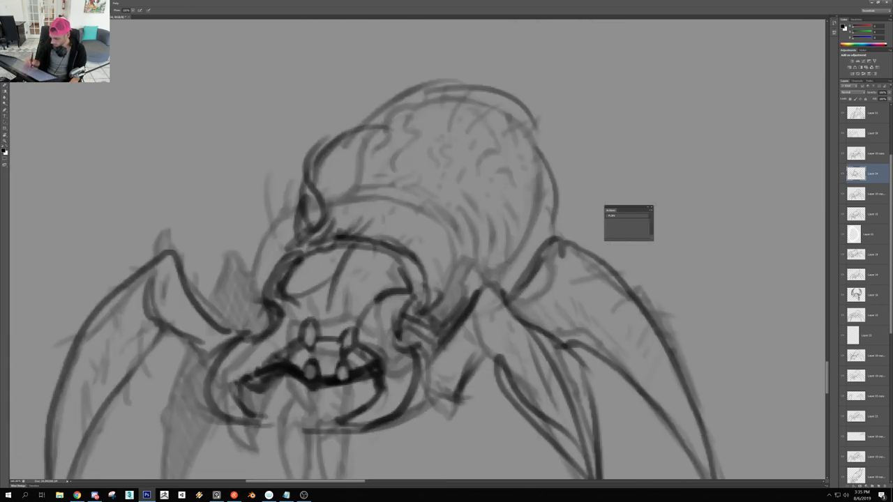
{"action": "scroll", "coordinate": [391, 334], "scroll_direction": "down", "scroll_amount": 5}
{"action": "scroll", "coordinate": [399, 333], "scroll_direction": "up", "scroll_amount": 3}
{"action": "scroll", "coordinate": [400, 333], "scroll_direction": "up", "scroll_amount": 2}
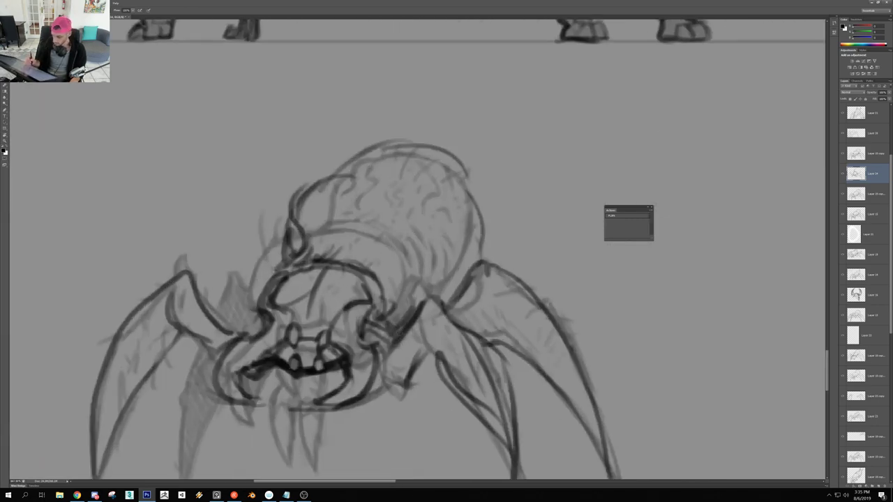
{"action": "mouse_move", "coordinate": [259, 310]}
{"action": "left_mouse_down"}
{"action": "mouse_move", "coordinate": [265, 285]}
{"action": "mouse_move", "coordinate": [290, 255]}
{"action": "mouse_move", "coordinate": [290, 232]}
{"action": "mouse_move", "coordinate": [283, 253]}
{"action": "left_mouse_up"}
{"action": "left_click_drag", "start_coordinate": [291, 216], "coordinate": [320, 171]}
{"action": "left_click_drag", "start_coordinate": [314, 189], "coordinate": [362, 144]}
{"action": "scroll", "coordinate": [382, 199], "scroll_direction": "down", "scroll_amount": 5}
Lower the new sketch layer's opacity and move the old spider guide down, clear of the sketch
{"action": "left_click_drag", "start_coordinate": [468, 230], "coordinate": [434, 310]}
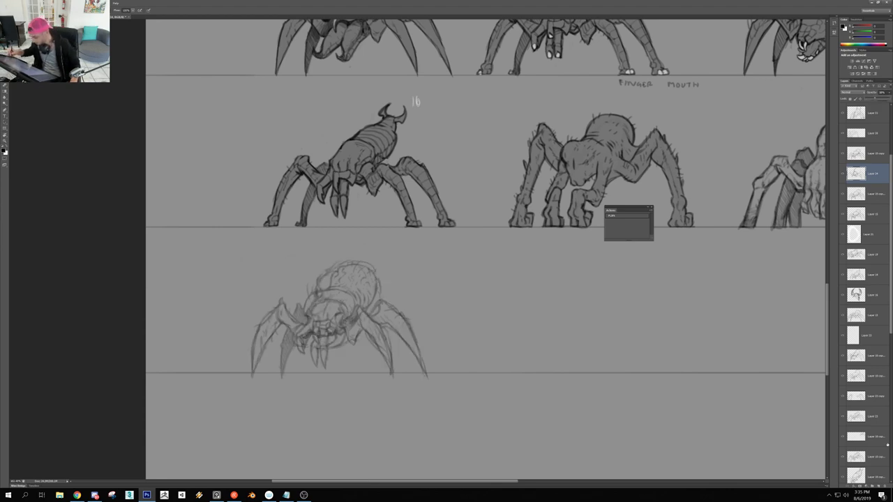
{"action": "key", "text": "v"}
{"action": "mouse_move", "coordinate": [301, 345]}
{"action": "left_mouse_down"}
{"action": "mouse_move", "coordinate": [356, 346]}
{"action": "mouse_move", "coordinate": [397, 430]}
{"action": "left_mouse_up"}
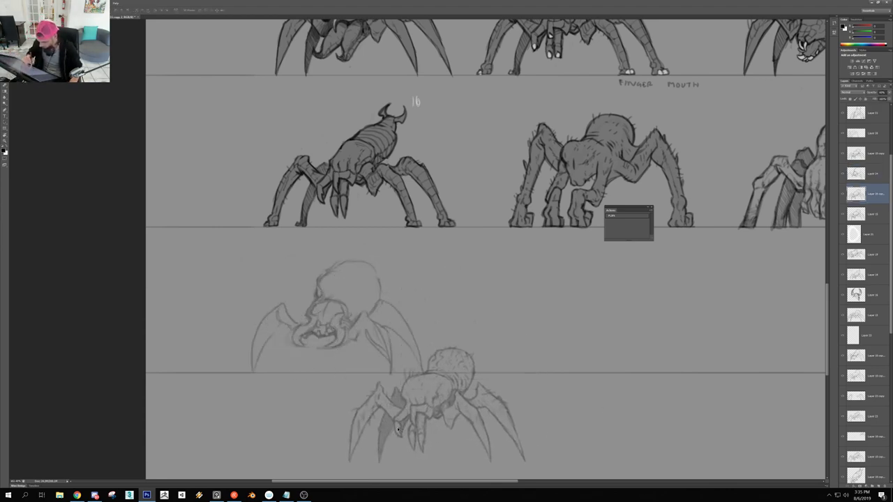
Create a new layer above the old guide and draw dark upper fang tips joined by a short bridge
{"action": "left_click", "coordinate": [875, 486]}
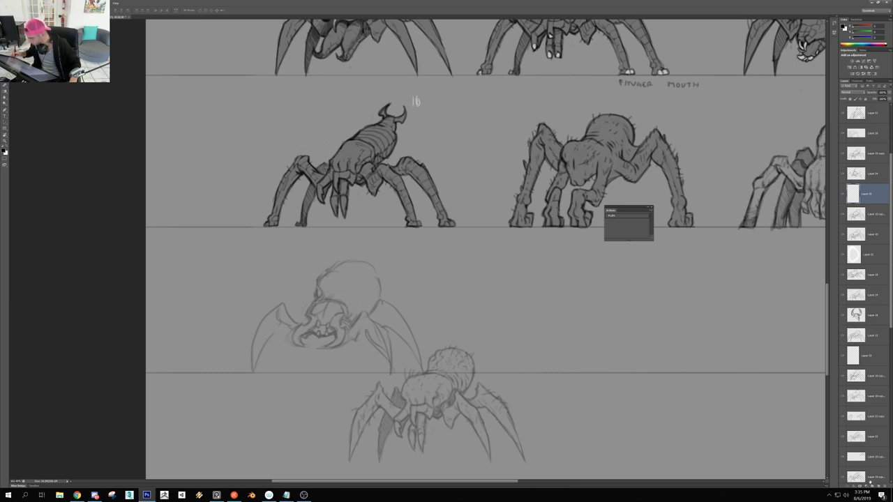
{"action": "key", "text": "b"}
{"action": "right_click", "coordinate": [356, 310]}
{"action": "key", "text": "Escape"}
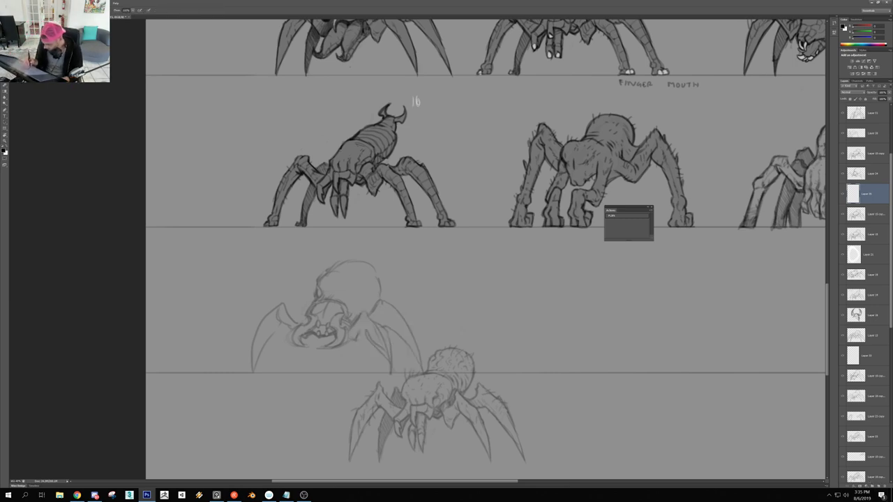
{"action": "right_click", "coordinate": [396, 333]}
{"action": "key", "text": "Escape"}
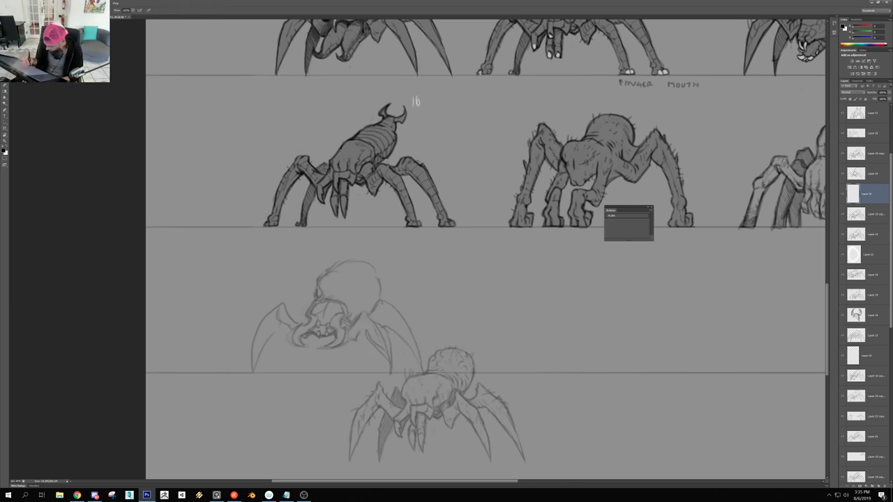
{"action": "left_click_drag", "start_coordinate": [328, 327], "coordinate": [397, 326]}
{"action": "left_click_drag", "start_coordinate": [268, 301], "coordinate": [284, 341]}
{"action": "mouse_move", "coordinate": [293, 316]}
{"action": "left_mouse_down"}
{"action": "mouse_move", "coordinate": [282, 341]}
{"action": "mouse_move", "coordinate": [300, 315]}
{"action": "mouse_move", "coordinate": [333, 322]}
{"action": "mouse_move", "coordinate": [330, 343]}
{"action": "mouse_move", "coordinate": [346, 321]}
{"action": "mouse_move", "coordinate": [336, 341]}
{"action": "left_mouse_up"}
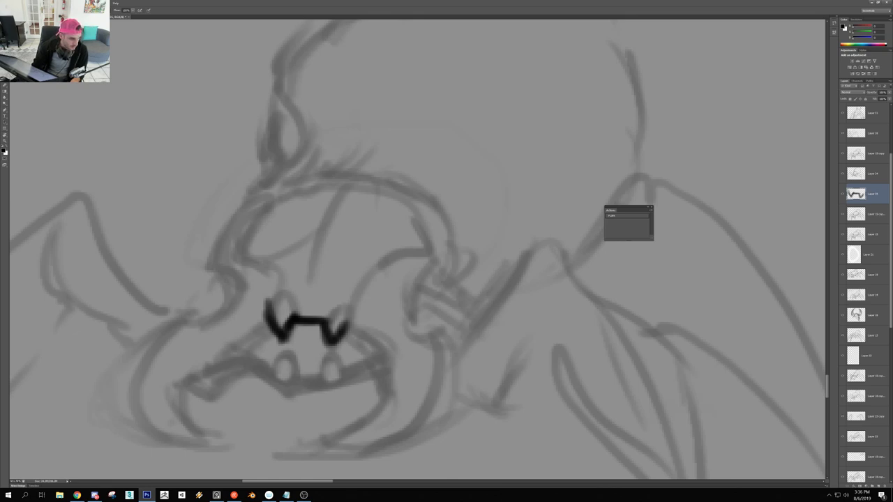
Switch to the browser, search Google for "australia time", close that tab and return to Photoshop
{"action": "key", "text": "alt+Tab"}
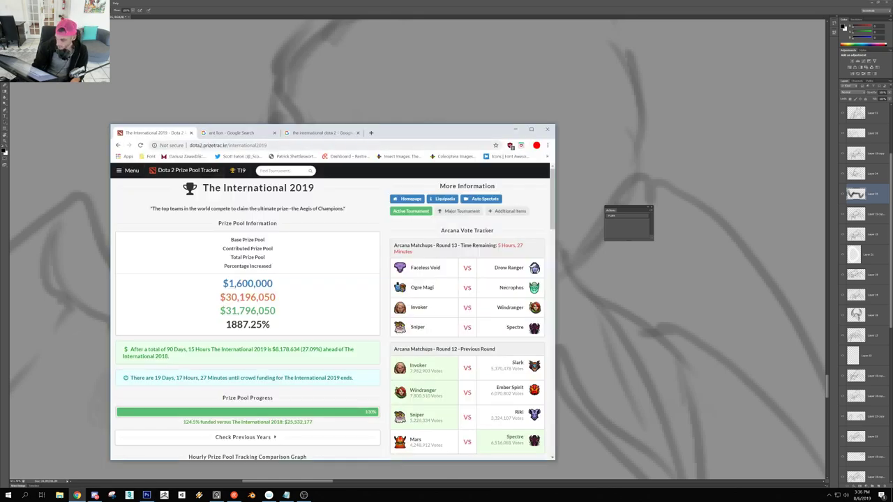
{"action": "left_click", "coordinate": [319, 133]}
{"action": "left_click", "coordinate": [172, 147]}
{"action": "type", "text": "au"}
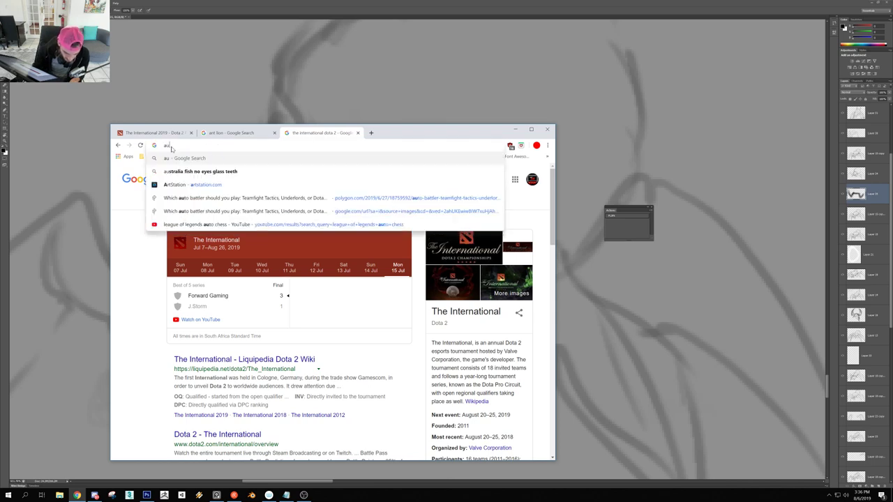
{"action": "type", "text": "stralia time"}
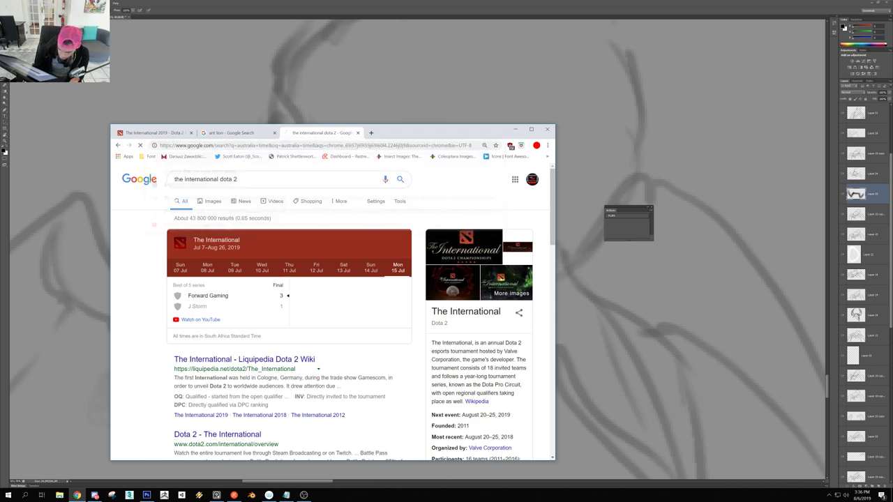
{"action": "key", "text": "Return"}
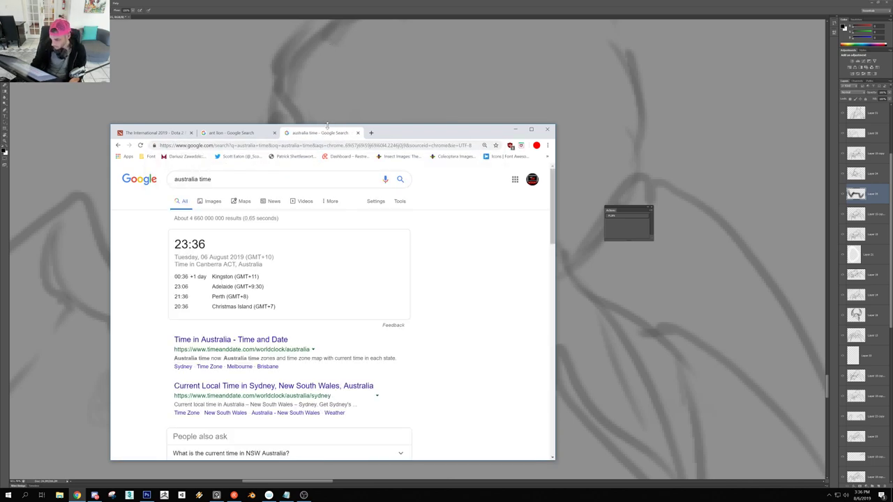
{"action": "middle_click", "coordinate": [331, 133]}
{"action": "left_click_drag", "start_coordinate": [414, 132], "coordinate": [0, 56]}
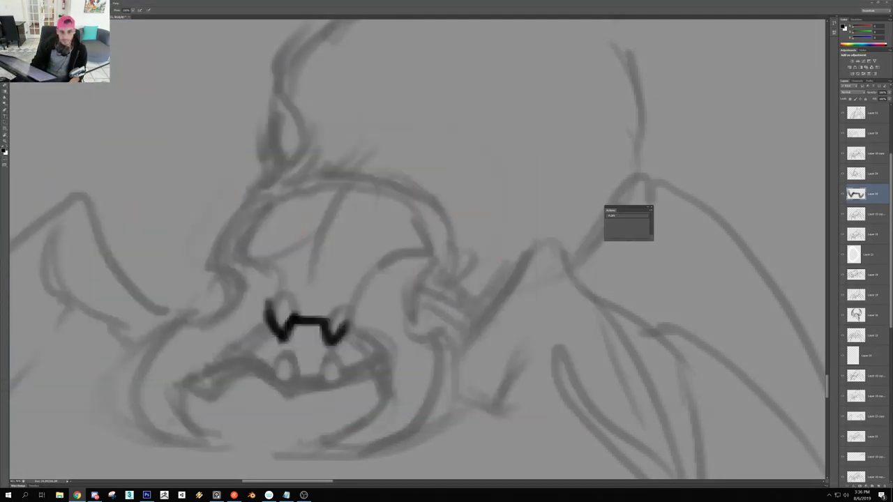
{"action": "left_click", "coordinate": [147, 495]}
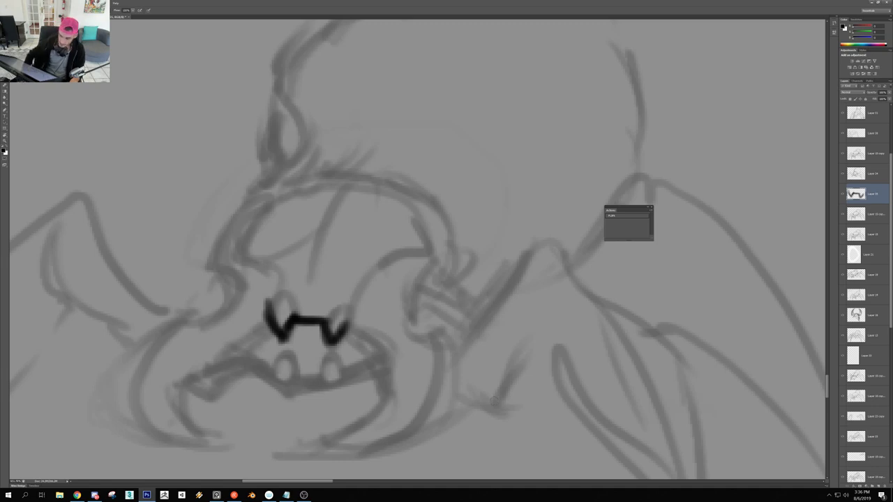
Complete the dark outlines of the two upper fangs by drawing their curved sides over the faded sketch
{"action": "scroll", "coordinate": [297, 300], "scroll_direction": "up", "scroll_amount": 4}
{"action": "left_click_drag", "start_coordinate": [284, 289], "coordinate": [294, 343]}
{"action": "left_click_drag", "start_coordinate": [386, 278], "coordinate": [391, 364]}
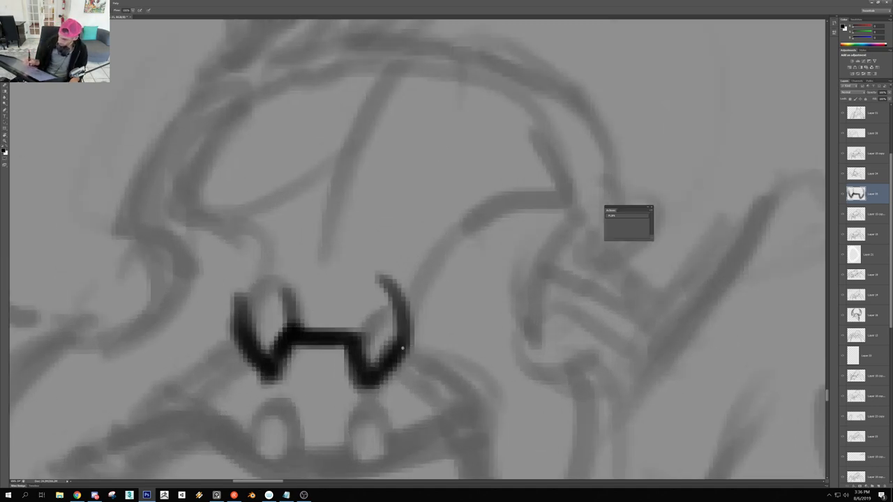
{"action": "scroll", "coordinate": [395, 348], "scroll_direction": "down", "scroll_amount": 4}
{"action": "left_click_drag", "start_coordinate": [389, 327], "coordinate": [377, 344]}
{"action": "scroll", "coordinate": [419, 328], "scroll_direction": "down", "scroll_amount": 3}
{"action": "scroll", "coordinate": [399, 370], "scroll_direction": "up", "scroll_amount": 1}
Touch up the fang outlines with eraser and brush, and refine the mouth details between the jaws
{"action": "mouse_move", "coordinate": [366, 375]}
{"action": "left_mouse_down"}
{"action": "mouse_move", "coordinate": [360, 351]}
{"action": "mouse_move", "coordinate": [370, 376]}
{"action": "mouse_move", "coordinate": [377, 360]}
{"action": "mouse_move", "coordinate": [409, 366]}
{"action": "mouse_move", "coordinate": [381, 371]}
{"action": "mouse_move", "coordinate": [411, 361]}
{"action": "mouse_move", "coordinate": [412, 370]}
{"action": "mouse_move", "coordinate": [374, 374]}
{"action": "left_mouse_up"}
{"action": "key", "text": "e"}
{"action": "mouse_move", "coordinate": [377, 325]}
{"action": "left_mouse_down"}
{"action": "mouse_move", "coordinate": [386, 325]}
{"action": "mouse_move", "coordinate": [383, 334]}
{"action": "mouse_move", "coordinate": [392, 316]}
{"action": "left_mouse_up"}
{"action": "key", "text": "b"}
{"action": "mouse_move", "coordinate": [372, 316]}
{"action": "left_mouse_down"}
{"action": "mouse_move", "coordinate": [393, 314]}
{"action": "mouse_move", "coordinate": [328, 314]}
{"action": "left_mouse_up"}
{"action": "key", "text": "r"}
{"action": "left_click_drag", "start_coordinate": [487, 230], "coordinate": [466, 303]}
{"action": "key", "text": "Escape"}
Draw clean dark lines for the lower teeth, the mouth edge and the pincer jaw on the abdomen side
{"action": "left_click_drag", "start_coordinate": [418, 329], "coordinate": [437, 335]}
{"action": "mouse_move", "coordinate": [359, 298]}
{"action": "left_mouse_down"}
{"action": "mouse_move", "coordinate": [353, 330]}
{"action": "mouse_move", "coordinate": [380, 330]}
{"action": "mouse_move", "coordinate": [353, 339]}
{"action": "left_mouse_up"}
{"action": "mouse_move", "coordinate": [355, 298]}
{"action": "left_mouse_down"}
{"action": "mouse_move", "coordinate": [364, 296]}
{"action": "mouse_move", "coordinate": [381, 317]}
{"action": "mouse_move", "coordinate": [377, 360]}
{"action": "mouse_move", "coordinate": [320, 391]}
{"action": "left_mouse_up"}
{"action": "mouse_move", "coordinate": [367, 358]}
{"action": "left_mouse_down"}
{"action": "mouse_move", "coordinate": [314, 400]}
{"action": "mouse_move", "coordinate": [385, 392]}
{"action": "left_mouse_up"}
{"action": "mouse_move", "coordinate": [316, 399]}
{"action": "left_mouse_down"}
{"action": "mouse_move", "coordinate": [397, 388]}
{"action": "mouse_move", "coordinate": [422, 300]}
{"action": "mouse_move", "coordinate": [405, 381]}
{"action": "left_mouse_up"}
{"action": "left_click_drag", "start_coordinate": [423, 318], "coordinate": [377, 387]}
{"action": "left_click_drag", "start_coordinate": [408, 351], "coordinate": [374, 362]}
{"action": "mouse_move", "coordinate": [421, 298]}
{"action": "left_mouse_down"}
{"action": "mouse_move", "coordinate": [406, 307]}
{"action": "mouse_move", "coordinate": [392, 284]}
{"action": "mouse_move", "coordinate": [412, 269]}
{"action": "mouse_move", "coordinate": [403, 246]}
{"action": "left_mouse_up"}
Draw the clean dark outline of the opposite pincer jaw and refine the lines where the jaws meet the mouth
{"action": "left_click_drag", "start_coordinate": [258, 263], "coordinate": [193, 333]}
{"action": "left_click_drag", "start_coordinate": [216, 290], "coordinate": [189, 385]}
{"action": "mouse_move", "coordinate": [190, 322]}
{"action": "left_mouse_down"}
{"action": "mouse_move", "coordinate": [209, 385]}
{"action": "mouse_move", "coordinate": [253, 395]}
{"action": "mouse_move", "coordinate": [215, 349]}
{"action": "mouse_move", "coordinate": [266, 317]}
{"action": "mouse_move", "coordinate": [264, 293]}
{"action": "left_mouse_up"}
{"action": "left_click_drag", "start_coordinate": [273, 287], "coordinate": [265, 325]}
{"action": "mouse_move", "coordinate": [264, 323]}
{"action": "left_mouse_down"}
{"action": "mouse_move", "coordinate": [289, 329]}
{"action": "mouse_move", "coordinate": [282, 335]}
{"action": "left_mouse_up"}
{"action": "mouse_move", "coordinate": [385, 325]}
{"action": "left_mouse_down"}
{"action": "mouse_move", "coordinate": [314, 326]}
{"action": "mouse_move", "coordinate": [385, 325]}
{"action": "mouse_move", "coordinate": [404, 301]}
{"action": "mouse_move", "coordinate": [409, 306]}
{"action": "left_mouse_up"}
{"action": "left_click_drag", "start_coordinate": [409, 328], "coordinate": [341, 328]}
{"action": "key", "text": "r"}
{"action": "left_click_drag", "start_coordinate": [518, 277], "coordinate": [457, 348]}
{"action": "key", "text": "Escape"}
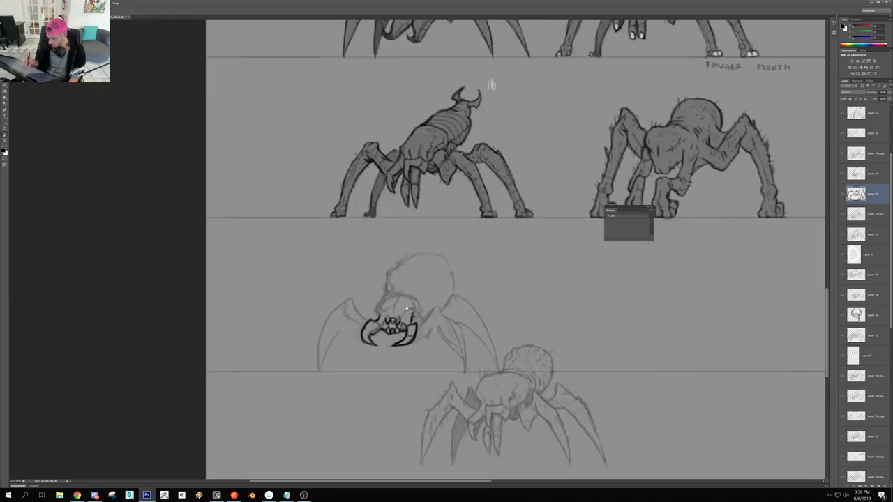
Draw the dark contour of the head's brow and cheek beside the far pincer jaw over the faded sketch
{"action": "left_click_drag", "start_coordinate": [400, 328], "coordinate": [469, 327]}
{"action": "mouse_move", "coordinate": [329, 311]}
{"action": "left_mouse_down"}
{"action": "mouse_move", "coordinate": [307, 293]}
{"action": "mouse_move", "coordinate": [334, 315]}
{"action": "mouse_move", "coordinate": [349, 246]}
{"action": "left_mouse_up"}
{"action": "left_click_drag", "start_coordinate": [318, 289], "coordinate": [352, 237]}
{"action": "mouse_move", "coordinate": [321, 290]}
{"action": "left_mouse_down"}
{"action": "mouse_move", "coordinate": [344, 272]}
{"action": "mouse_move", "coordinate": [381, 278]}
{"action": "mouse_move", "coordinate": [478, 305]}
{"action": "mouse_move", "coordinate": [484, 319]}
{"action": "left_mouse_up"}
{"action": "left_click_drag", "start_coordinate": [417, 289], "coordinate": [432, 278]}
{"action": "mouse_move", "coordinate": [344, 286]}
{"action": "left_mouse_down"}
{"action": "mouse_move", "coordinate": [362, 278]}
{"action": "mouse_move", "coordinate": [362, 256]}
{"action": "left_mouse_up"}
{"action": "left_click_drag", "start_coordinate": [417, 260], "coordinate": [420, 261]}
{"action": "left_click_drag", "start_coordinate": [427, 272], "coordinate": [363, 272]}
{"action": "key", "text": "r"}
{"action": "mouse_move", "coordinate": [522, 34]}
{"action": "left_mouse_down"}
{"action": "mouse_move", "coordinate": [574, 52]}
{"action": "mouse_move", "coordinate": [660, 315]}
{"action": "mouse_move", "coordinate": [428, 423]}
{"action": "left_mouse_up"}
{"action": "key", "text": "Escape"}
{"action": "left_click_drag", "start_coordinate": [452, 273], "coordinate": [516, 273]}
Draw the dark side contour of the head behind the near pincer jaw, down to the base of the front leg
{"action": "mouse_move", "coordinate": [388, 233]}
{"action": "left_mouse_down"}
{"action": "mouse_move", "coordinate": [421, 307]}
{"action": "mouse_move", "coordinate": [418, 321]}
{"action": "left_mouse_up"}
{"action": "left_click_drag", "start_coordinate": [407, 238], "coordinate": [422, 320]}
{"action": "left_click_drag", "start_coordinate": [420, 286], "coordinate": [422, 318]}
{"action": "mouse_move", "coordinate": [403, 322]}
{"action": "left_mouse_down"}
{"action": "mouse_move", "coordinate": [432, 336]}
{"action": "mouse_move", "coordinate": [433, 325]}
{"action": "mouse_move", "coordinate": [448, 323]}
{"action": "left_mouse_up"}
{"action": "left_click_drag", "start_coordinate": [461, 261], "coordinate": [431, 337]}
{"action": "left_click_drag", "start_coordinate": [463, 349], "coordinate": [422, 349]}
{"action": "mouse_move", "coordinate": [573, 345]}
{"action": "left_mouse_down"}
{"action": "mouse_move", "coordinate": [516, 345]}
{"action": "mouse_move", "coordinate": [588, 345]}
{"action": "left_mouse_up"}
{"action": "mouse_move", "coordinate": [419, 320]}
{"action": "left_mouse_down"}
{"action": "mouse_move", "coordinate": [399, 346]}
{"action": "mouse_move", "coordinate": [448, 364]}
{"action": "left_mouse_up"}
{"action": "mouse_move", "coordinate": [389, 319]}
{"action": "left_mouse_down"}
{"action": "mouse_move", "coordinate": [422, 351]}
{"action": "mouse_move", "coordinate": [422, 366]}
{"action": "mouse_move", "coordinate": [455, 354]}
{"action": "mouse_move", "coordinate": [462, 334]}
{"action": "left_mouse_up"}
{"action": "mouse_move", "coordinate": [423, 373]}
{"action": "left_mouse_down"}
{"action": "mouse_move", "coordinate": [461, 327]}
{"action": "mouse_move", "coordinate": [429, 361]}
{"action": "left_mouse_up"}
{"action": "left_click_drag", "start_coordinate": [431, 302], "coordinate": [400, 319]}
{"action": "left_click_drag", "start_coordinate": [417, 286], "coordinate": [397, 309]}
Erase the rough lines where the front leg meets the head and redraw its base segment in dark strokes
{"action": "key", "text": "e"}
{"action": "left_click_drag", "start_coordinate": [415, 295], "coordinate": [411, 325]}
{"action": "left_click_drag", "start_coordinate": [401, 314], "coordinate": [417, 344]}
{"action": "key", "text": "b"}
{"action": "left_click_drag", "start_coordinate": [401, 316], "coordinate": [417, 347]}
{"action": "left_click_drag", "start_coordinate": [404, 331], "coordinate": [417, 364]}
{"action": "left_click_drag", "start_coordinate": [424, 302], "coordinate": [411, 327]}
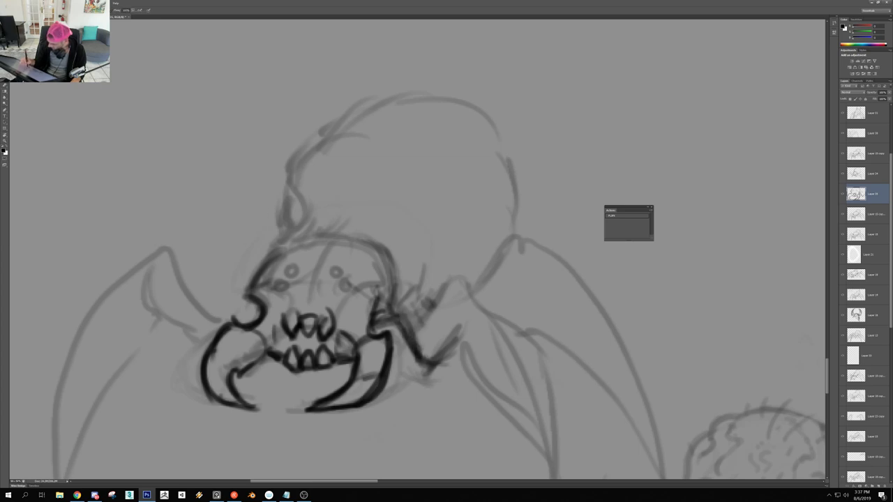
Draw the raised upper segment and knee bend of the near front leg in dark lines
{"action": "left_click_drag", "start_coordinate": [466, 333], "coordinate": [405, 325]}
{"action": "left_click_drag", "start_coordinate": [364, 303], "coordinate": [359, 341]}
{"action": "mouse_move", "coordinate": [382, 308]}
{"action": "left_mouse_down"}
{"action": "mouse_move", "coordinate": [378, 336]}
{"action": "mouse_move", "coordinate": [402, 274]}
{"action": "mouse_move", "coordinate": [418, 260]}
{"action": "mouse_move", "coordinate": [424, 300]}
{"action": "mouse_move", "coordinate": [392, 317]}
{"action": "left_mouse_up"}
{"action": "left_click_drag", "start_coordinate": [424, 283], "coordinate": [441, 325]}
{"action": "scroll", "coordinate": [447, 313], "scroll_direction": "down", "scroll_amount": 5}
{"action": "scroll", "coordinate": [441, 325], "scroll_direction": "up", "scroll_amount": 5}
Outline the long, blade-like lower segment of the near front leg, tapering to a point at the ground line
{"action": "mouse_move", "coordinate": [345, 283]}
{"action": "left_mouse_down"}
{"action": "mouse_move", "coordinate": [368, 273]}
{"action": "mouse_move", "coordinate": [354, 371]}
{"action": "left_mouse_up"}
{"action": "left_click_drag", "start_coordinate": [364, 315], "coordinate": [349, 400]}
{"action": "mouse_move", "coordinate": [360, 355]}
{"action": "left_mouse_down"}
{"action": "mouse_move", "coordinate": [337, 429]}
{"action": "mouse_move", "coordinate": [367, 379]}
{"action": "left_mouse_up"}
{"action": "left_click_drag", "start_coordinate": [394, 256], "coordinate": [391, 342]}
{"action": "left_click_drag", "start_coordinate": [395, 298], "coordinate": [384, 353]}
{"action": "left_click_drag", "start_coordinate": [393, 318], "coordinate": [372, 367]}
{"action": "left_click_drag", "start_coordinate": [370, 249], "coordinate": [356, 283]}
{"action": "mouse_move", "coordinate": [386, 279]}
{"action": "left_mouse_down"}
{"action": "mouse_move", "coordinate": [307, 286]}
{"action": "mouse_move", "coordinate": [330, 192]}
{"action": "mouse_move", "coordinate": [473, 168]}
{"action": "mouse_move", "coordinate": [495, 289]}
{"action": "mouse_move", "coordinate": [381, 332]}
{"action": "left_mouse_up"}
Hide the interface panels so the canvas with the large-jawed spider fills the workspace
{"action": "key", "text": "r"}
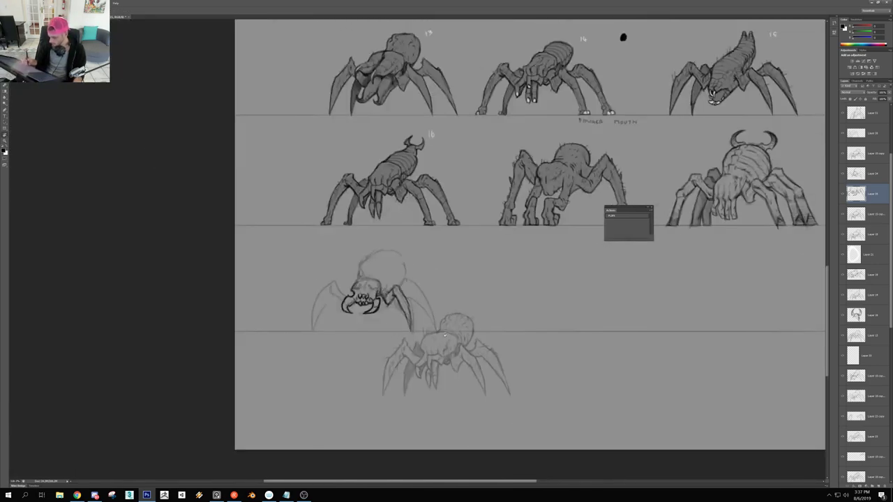
{"action": "left_click_drag", "start_coordinate": [367, 301], "coordinate": [406, 302]}
{"action": "key", "text": "Tab"}
{"action": "left_click_drag", "start_coordinate": [285, 291], "coordinate": [298, 307]}
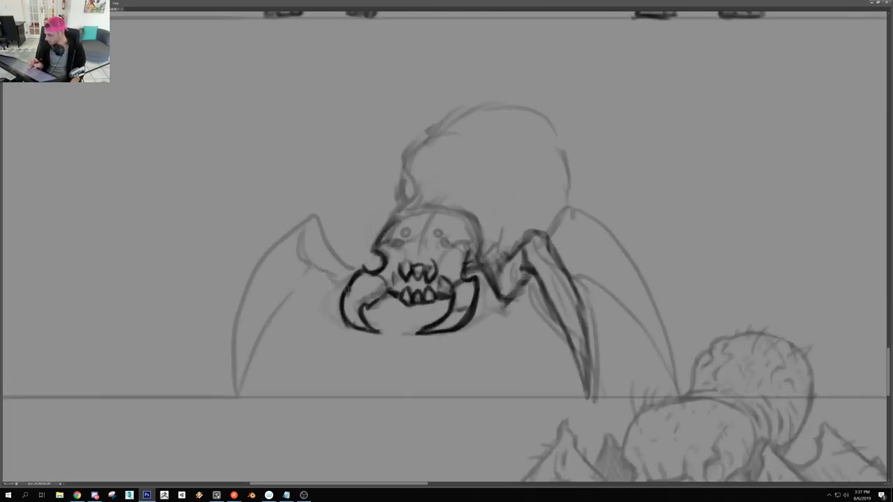
Darken the outline of the creature's left front leg, from the upper segment and knee down to the pointed tip on the ground line
{"action": "left_click_drag", "start_coordinate": [318, 277], "coordinate": [303, 261]}
{"action": "left_click_drag", "start_coordinate": [306, 265], "coordinate": [301, 257]}
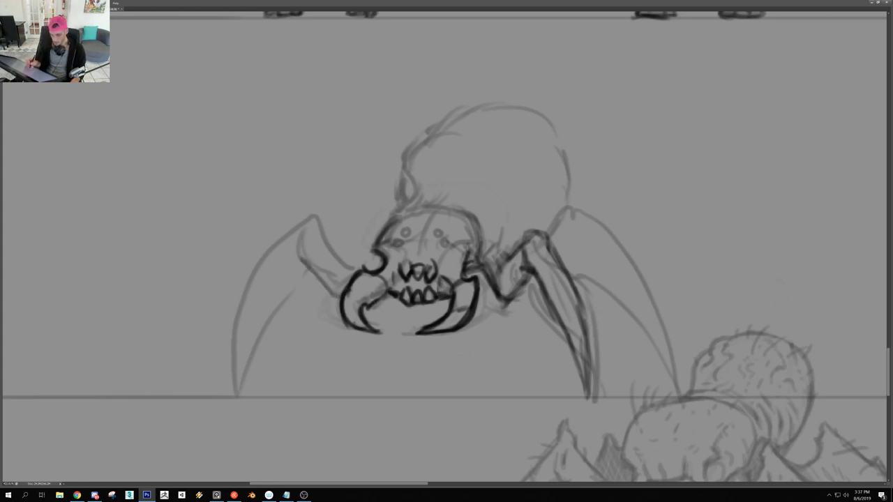
{"action": "mouse_move", "coordinate": [330, 255]}
{"action": "left_mouse_down"}
{"action": "mouse_move", "coordinate": [312, 226]}
{"action": "mouse_move", "coordinate": [287, 234]}
{"action": "mouse_move", "coordinate": [261, 260]}
{"action": "mouse_move", "coordinate": [239, 309]}
{"action": "left_mouse_up"}
{"action": "left_click_drag", "start_coordinate": [271, 257], "coordinate": [230, 368]}
{"action": "mouse_move", "coordinate": [241, 317]}
{"action": "left_mouse_down"}
{"action": "mouse_move", "coordinate": [230, 399]}
{"action": "mouse_move", "coordinate": [259, 321]}
{"action": "left_mouse_up"}
{"action": "mouse_move", "coordinate": [230, 396]}
{"action": "left_mouse_down"}
{"action": "mouse_move", "coordinate": [260, 318]}
{"action": "mouse_move", "coordinate": [297, 268]}
{"action": "mouse_move", "coordinate": [274, 292]}
{"action": "left_mouse_up"}
{"action": "mouse_move", "coordinate": [305, 264]}
{"action": "left_mouse_down"}
{"action": "mouse_move", "coordinate": [269, 293]}
{"action": "mouse_move", "coordinate": [255, 321]}
{"action": "left_mouse_up"}
{"action": "left_click_drag", "start_coordinate": [270, 255], "coordinate": [238, 320]}
{"action": "left_click_drag", "start_coordinate": [269, 257], "coordinate": [246, 298]}
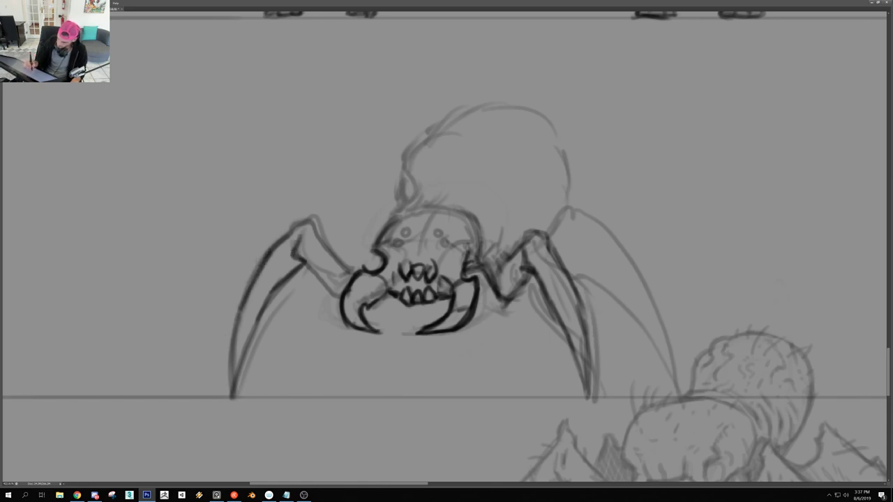
{"action": "left_click_drag", "start_coordinate": [347, 251], "coordinate": [325, 239]}
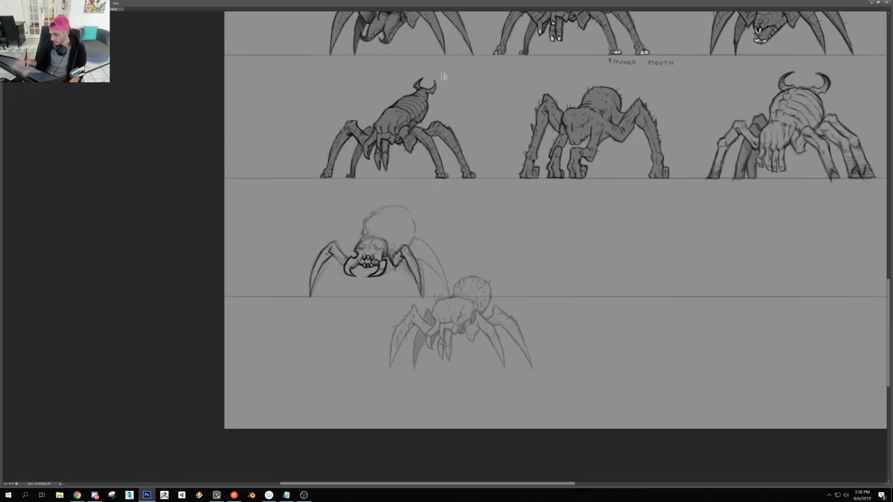
Add small joint marks beside the knees of the creature's two front legs
{"action": "key", "text": "ctrl+plus"}
{"action": "key", "text": "ctrl+plus"}
{"action": "key", "text": "ctrl+plus"}
{"action": "left_click_drag", "start_coordinate": [383, 262], "coordinate": [319, 263]}
{"action": "left_click_drag", "start_coordinate": [319, 263], "coordinate": [375, 263]}
{"action": "left_click_drag", "start_coordinate": [248, 251], "coordinate": [280, 286]}
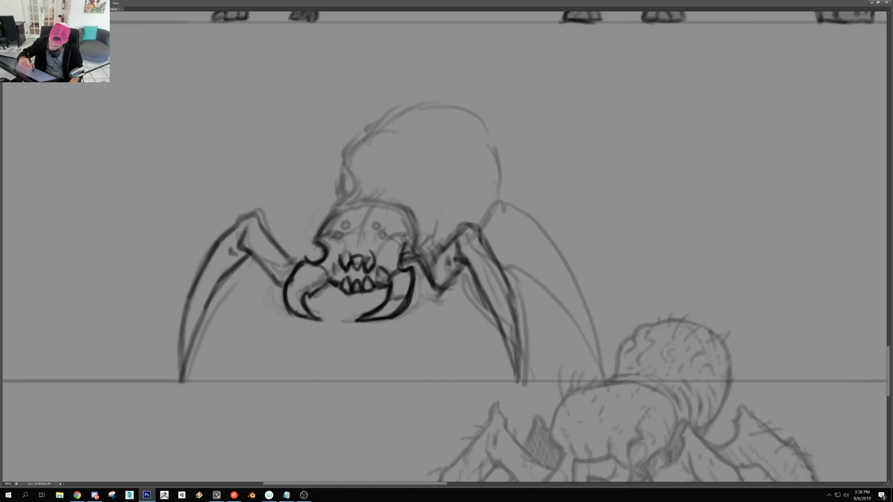
Sketch cheek creases and darker contours around the creature's fanged mouth and the side of its face
{"action": "key", "text": "ctrl+minus"}
{"action": "key", "text": "ctrl+plus"}
{"action": "key", "text": "ctrl+plus"}
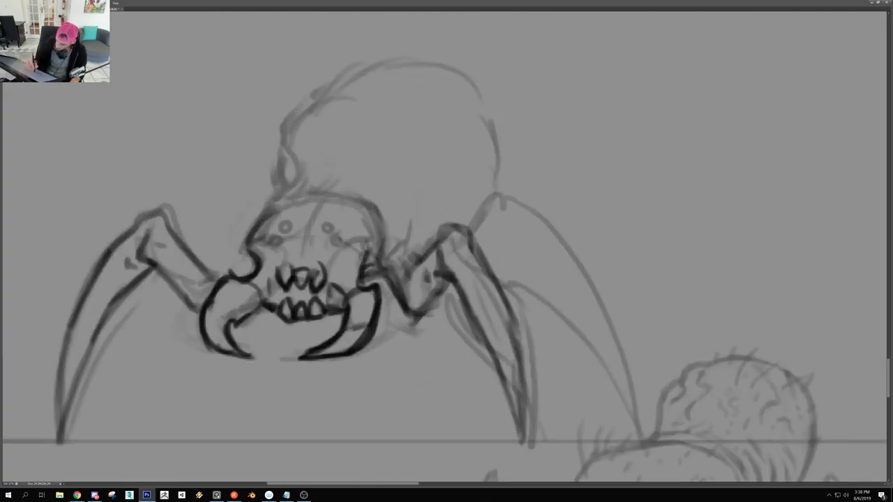
{"action": "left_click_drag", "start_coordinate": [365, 256], "coordinate": [384, 238]}
{"action": "left_click_drag", "start_coordinate": [327, 270], "coordinate": [351, 255]}
{"action": "mouse_move", "coordinate": [264, 251]}
{"action": "left_mouse_down"}
{"action": "mouse_move", "coordinate": [281, 271]}
{"action": "mouse_move", "coordinate": [278, 288]}
{"action": "left_mouse_up"}
{"action": "scroll", "coordinate": [319, 284], "scroll_direction": "down", "scroll_amount": 5}
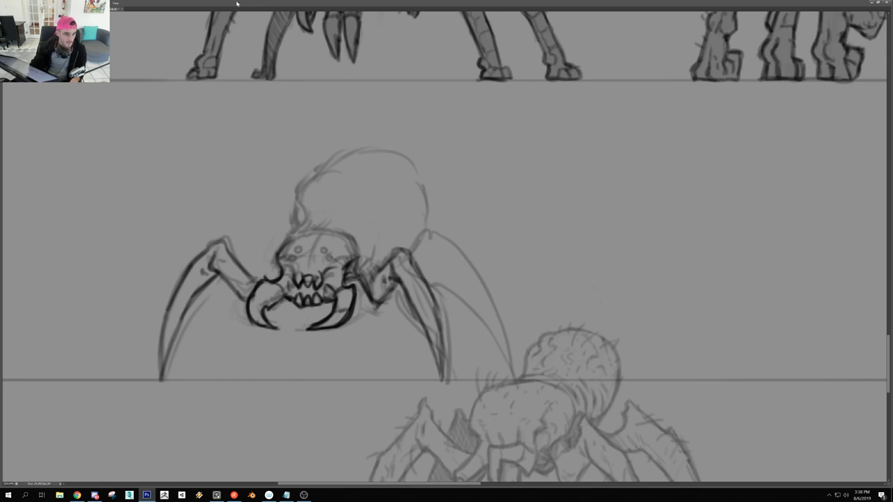
Switch to the Chrome browser and look through the image search results for "key arena"
{"action": "key", "text": "alt+Tab"}
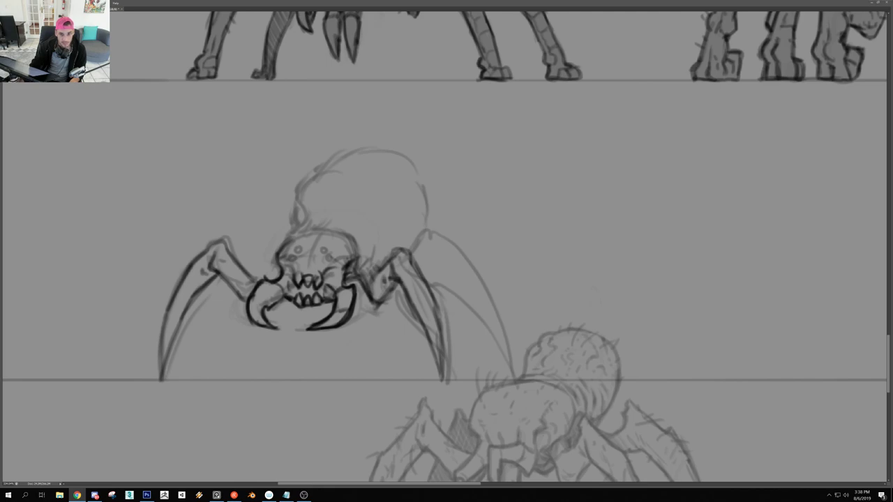
{"action": "left_click_drag", "start_coordinate": [1, 171], "coordinate": [265, 119]}
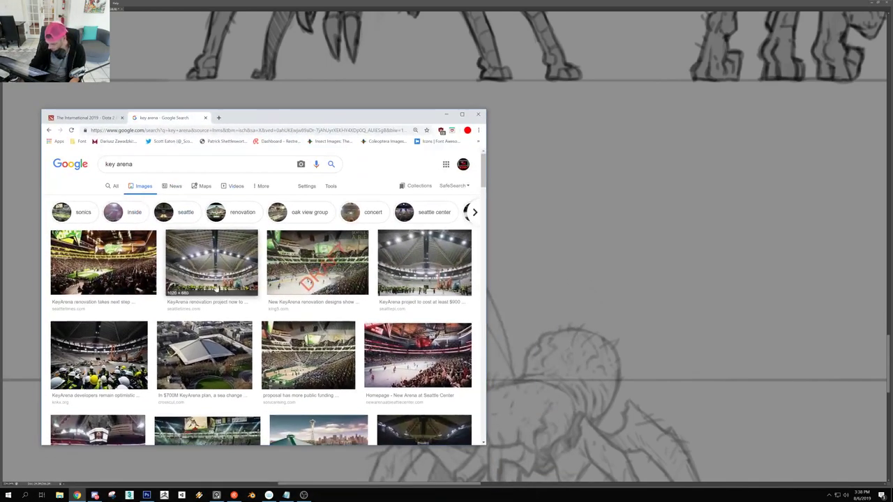
{"action": "scroll", "coordinate": [150, 344], "scroll_direction": "down", "scroll_amount": 2}
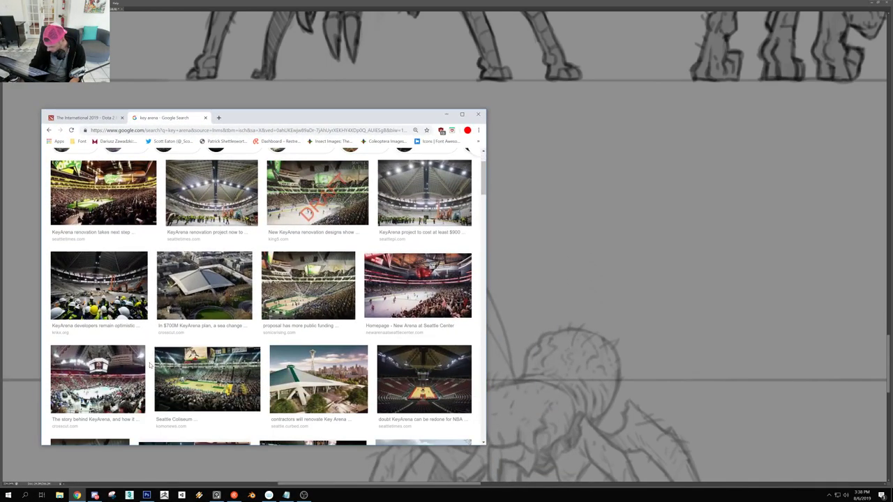
{"action": "scroll", "coordinate": [149, 365], "scroll_direction": "down", "scroll_amount": 1}
{"action": "scroll", "coordinate": [149, 365], "scroll_direction": "down", "scroll_amount": 1}
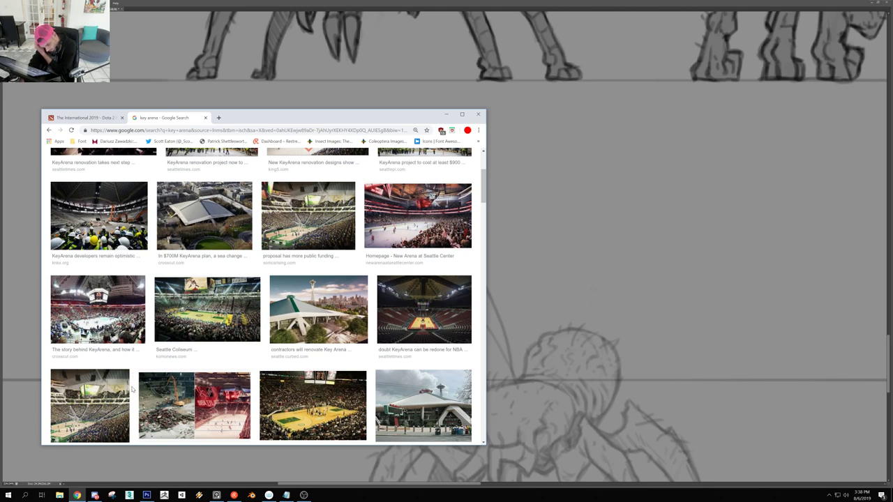
{"action": "scroll", "coordinate": [132, 389], "scroll_direction": "down", "scroll_amount": 1}
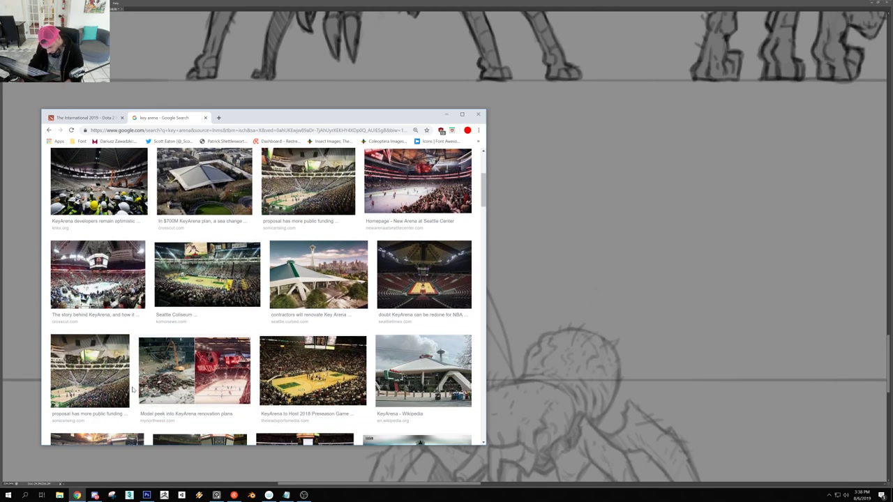
{"action": "scroll", "coordinate": [133, 389], "scroll_direction": "up", "scroll_amount": 1}
{"action": "scroll", "coordinate": [132, 390], "scroll_direction": "down", "scroll_amount": 1}
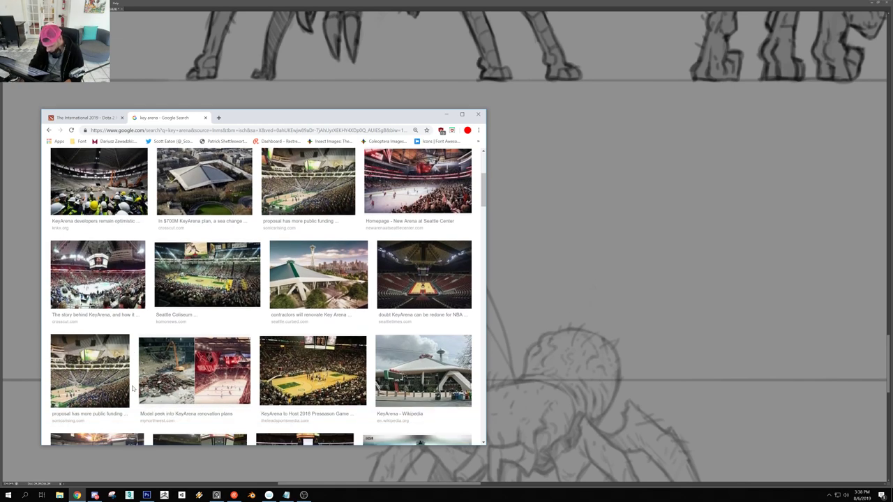
{"action": "scroll", "coordinate": [132, 390], "scroll_direction": "down", "scroll_amount": 2}
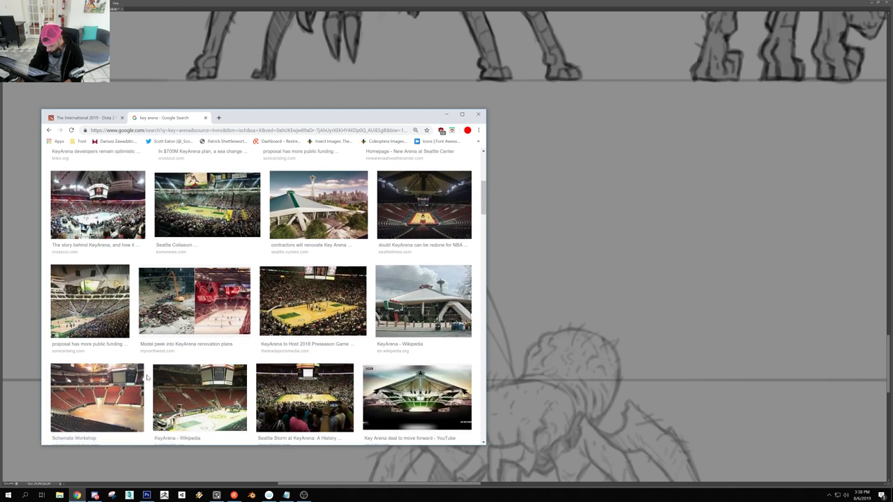
{"action": "scroll", "coordinate": [147, 377], "scroll_direction": "down", "scroll_amount": 1}
{"action": "scroll", "coordinate": [143, 381], "scroll_direction": "down", "scroll_amount": 1}
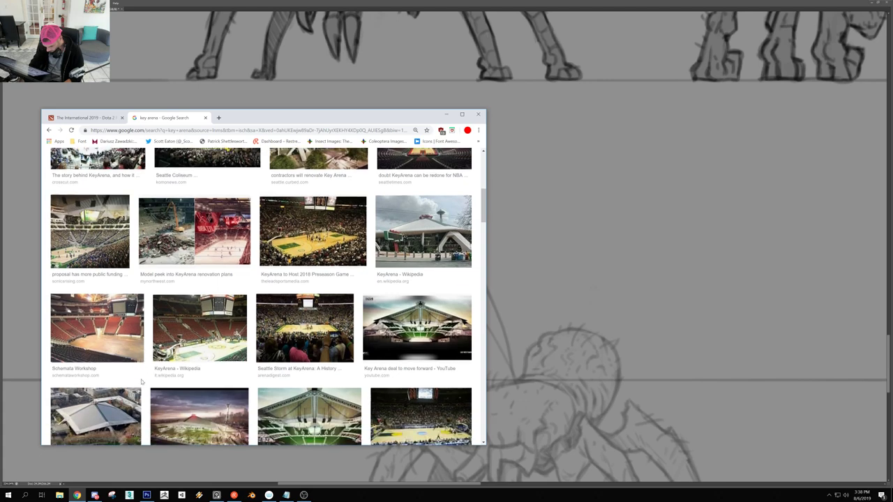
{"action": "scroll", "coordinate": [144, 382], "scroll_direction": "down", "scroll_amount": 2}
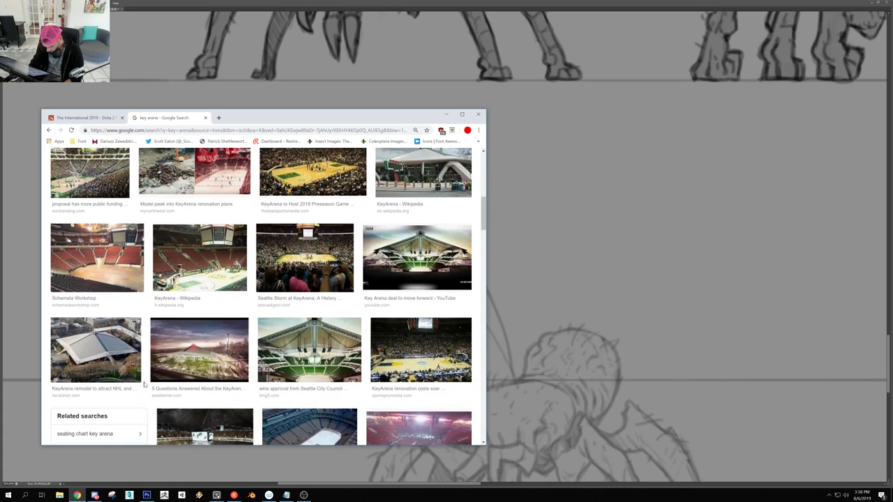
{"action": "scroll", "coordinate": [144, 383], "scroll_direction": "down", "scroll_amount": 1}
{"action": "scroll", "coordinate": [150, 381], "scroll_direction": "down", "scroll_amount": 1}
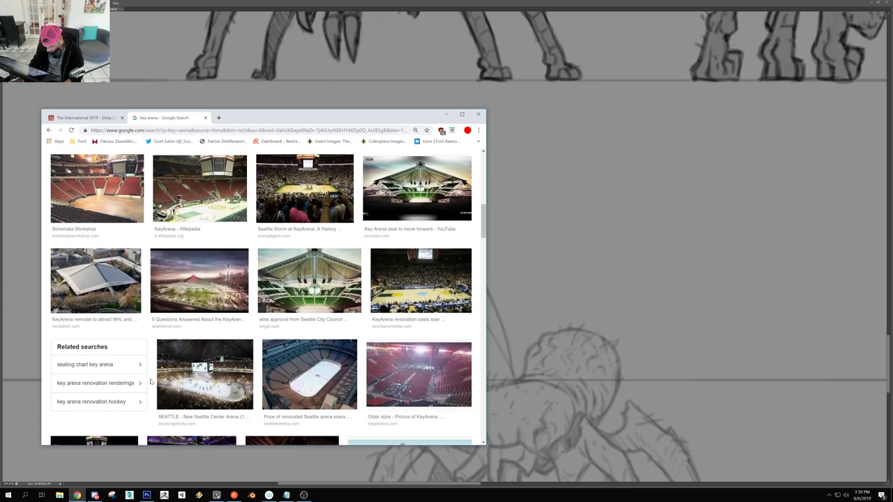
{"action": "scroll", "coordinate": [150, 381], "scroll_direction": "up", "scroll_amount": 10}
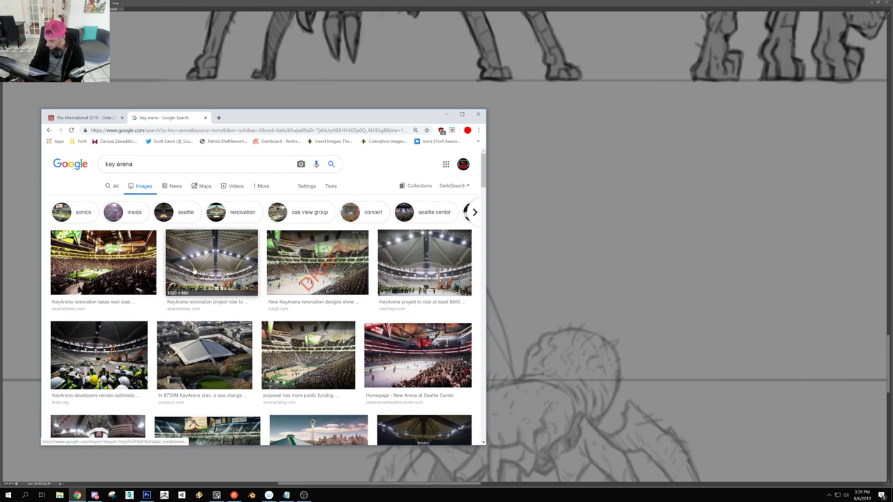
Enlarge the New KeyArena renovation design image and view its related images of the arena interior
{"action": "left_click", "coordinate": [328, 271]}
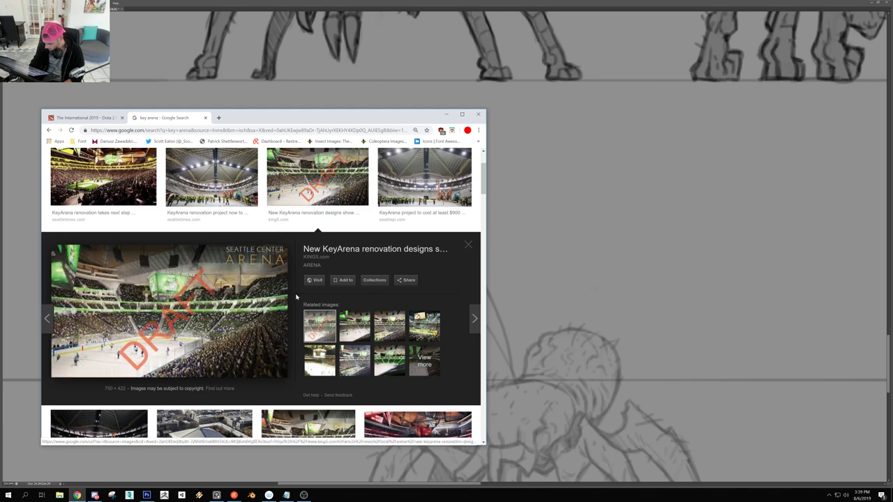
{"action": "right_click", "coordinate": [295, 294]}
{"action": "left_click", "coordinate": [294, 291]}
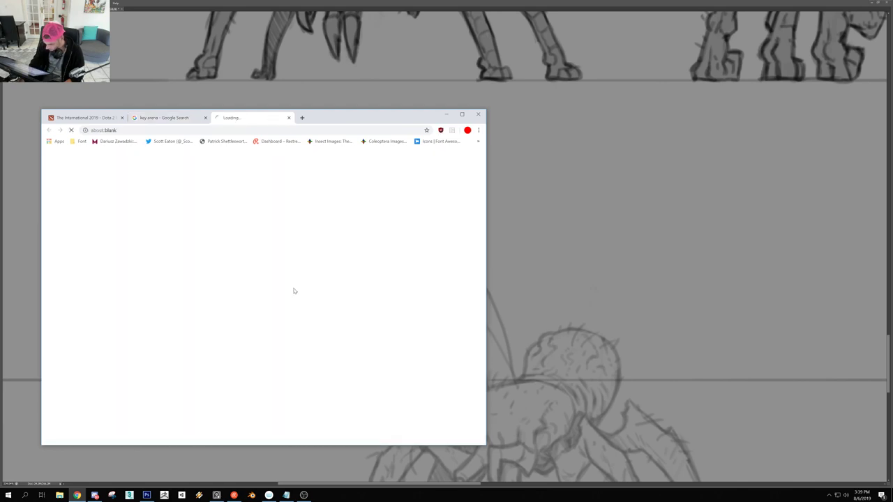
{"action": "left_click", "coordinate": [182, 118]}
{"action": "left_click", "coordinate": [289, 117]}
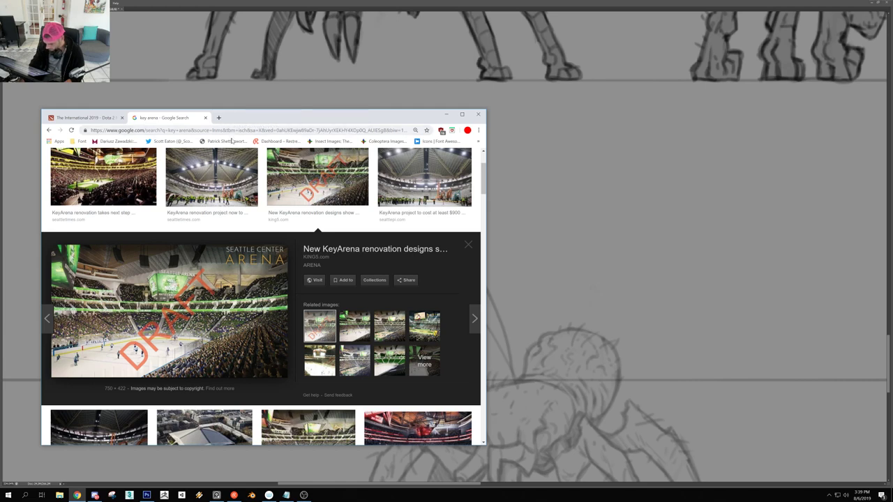
{"action": "left_click", "coordinate": [353, 335]}
{"action": "left_click", "coordinate": [383, 335]}
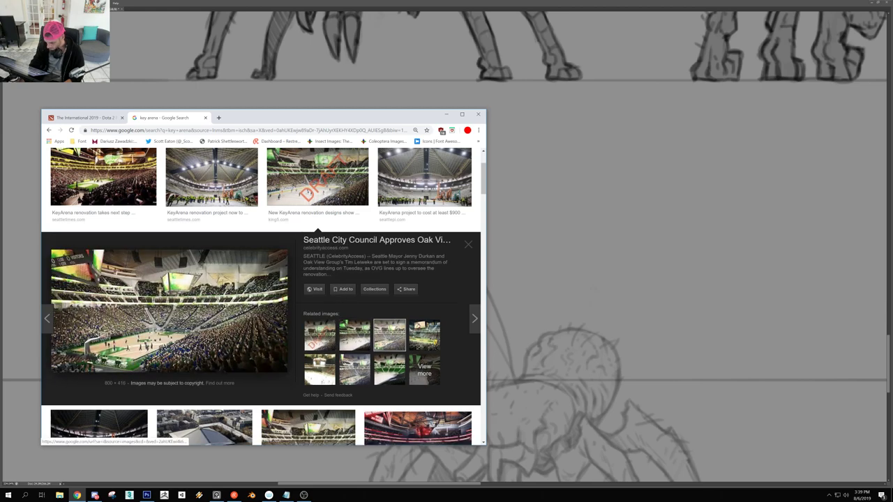
Move the browser off the Photoshop canvas and sketch brow lines across the creature's forehead
{"action": "left_click_drag", "start_coordinate": [280, 119], "coordinate": [164, 0]}
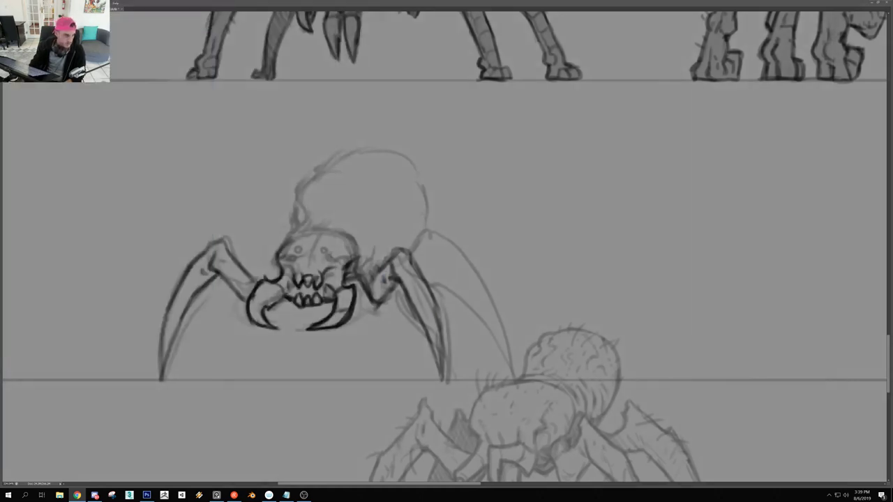
{"action": "mouse_move", "coordinate": [306, 271]}
{"action": "left_mouse_down"}
{"action": "mouse_move", "coordinate": [266, 296]}
{"action": "mouse_move", "coordinate": [293, 300]}
{"action": "mouse_move", "coordinate": [224, 302]}
{"action": "left_mouse_up"}
{"action": "left_click_drag", "start_coordinate": [335, 234], "coordinate": [366, 235]}
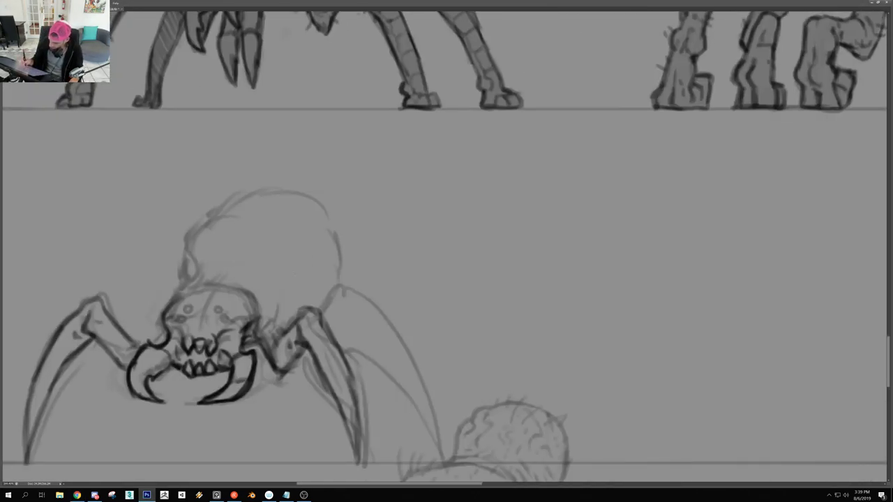
{"action": "left_click_drag", "start_coordinate": [201, 285], "coordinate": [173, 293]}
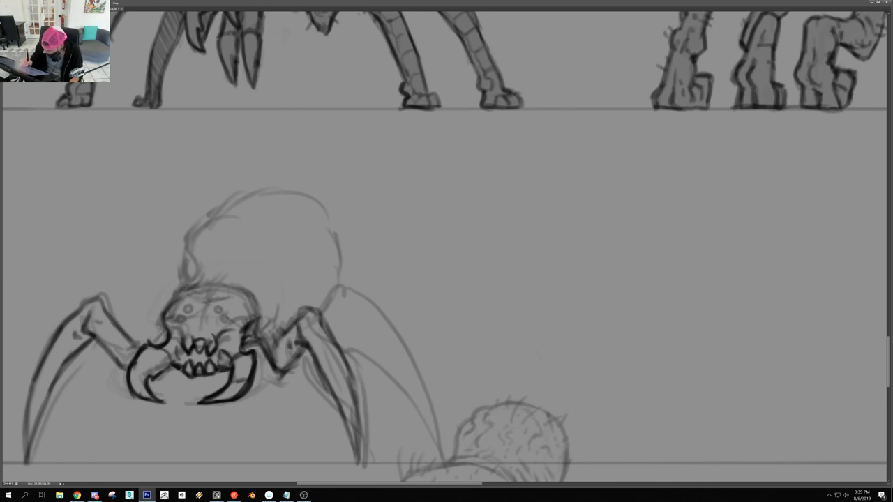
{"action": "scroll", "coordinate": [269, 303], "scroll_direction": "down", "scroll_amount": 4}
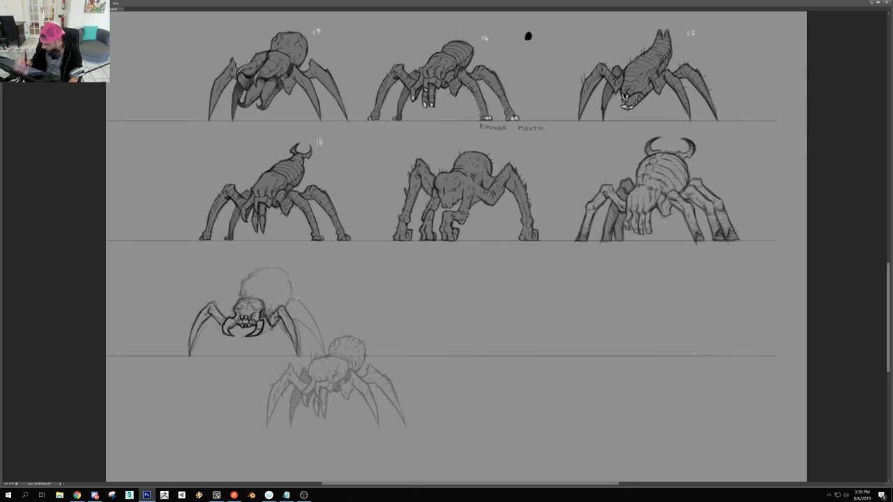
{"action": "scroll", "coordinate": [296, 298], "scroll_direction": "up", "scroll_amount": 4}
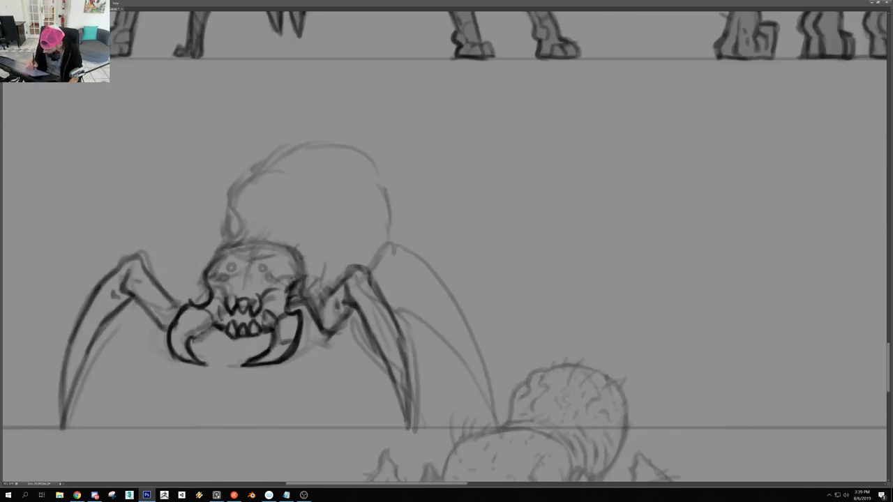
Strengthen the inner curve of the creature's left mandible and refine the contours of both mandibles
{"action": "left_click_drag", "start_coordinate": [188, 325], "coordinate": [204, 340]}
{"action": "scroll", "coordinate": [217, 341], "scroll_direction": "up", "scroll_amount": 1}
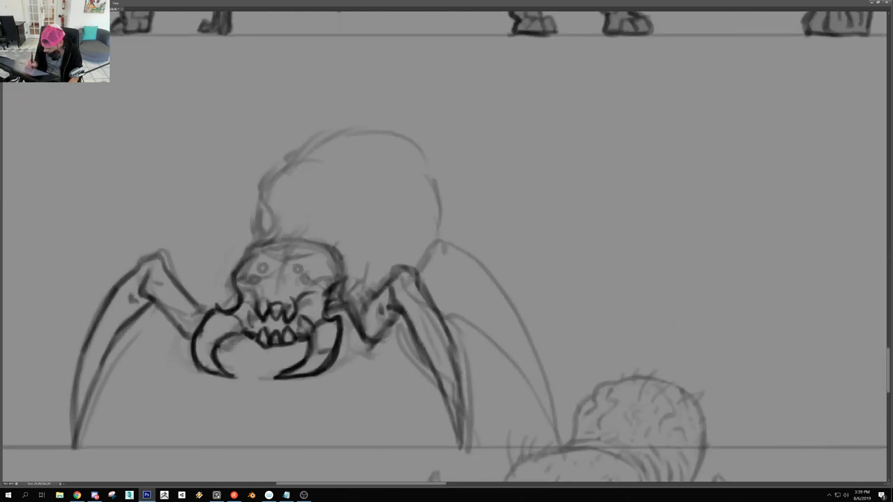
{"action": "left_click_drag", "start_coordinate": [347, 342], "coordinate": [252, 341]}
{"action": "key", "text": "r"}
{"action": "left_click_drag", "start_coordinate": [420, 100], "coordinate": [444, 98]}
{"action": "left_click_drag", "start_coordinate": [292, 318], "coordinate": [390, 319]}
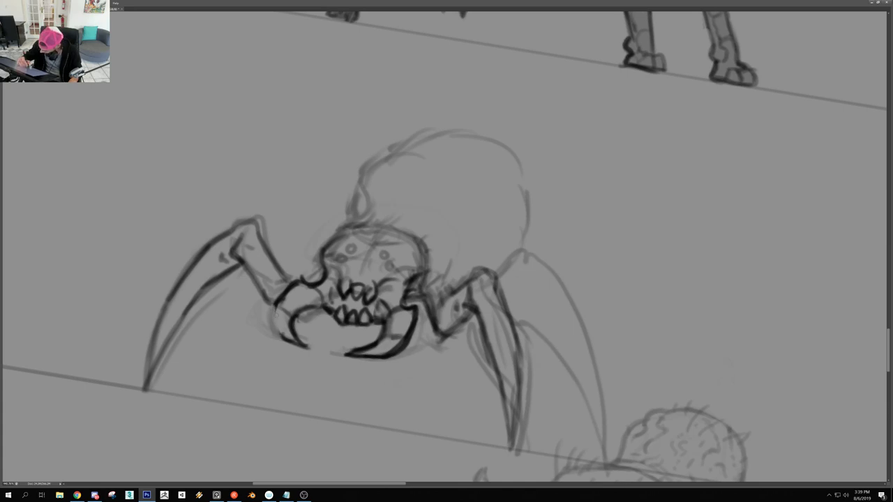
{"action": "scroll", "coordinate": [276, 322], "scroll_direction": "down", "scroll_amount": 5}
{"action": "scroll", "coordinate": [343, 338], "scroll_direction": "up", "scroll_amount": 1}
{"action": "scroll", "coordinate": [343, 338], "scroll_direction": "up", "scroll_amount": 3}
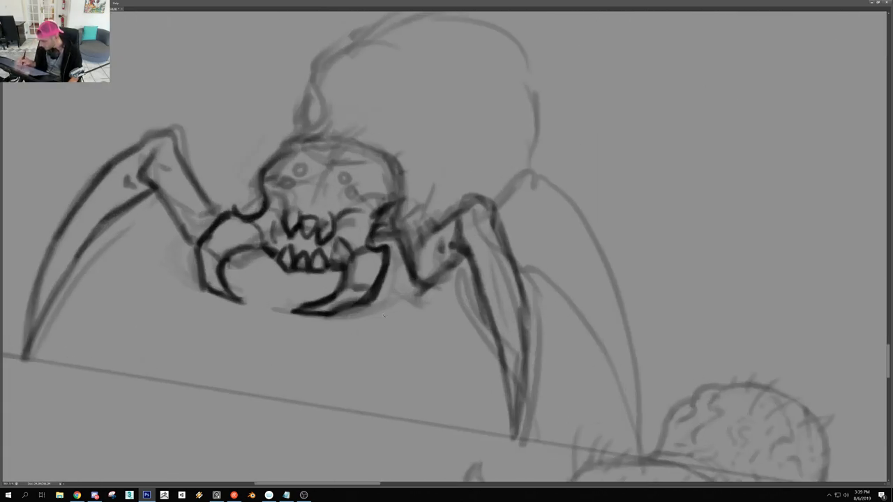
{"action": "scroll", "coordinate": [449, 323], "scroll_direction": "down", "scroll_amount": 5}
{"action": "scroll", "coordinate": [449, 323], "scroll_direction": "up", "scroll_amount": 2}
{"action": "scroll", "coordinate": [448, 323], "scroll_direction": "up", "scroll_amount": 2}
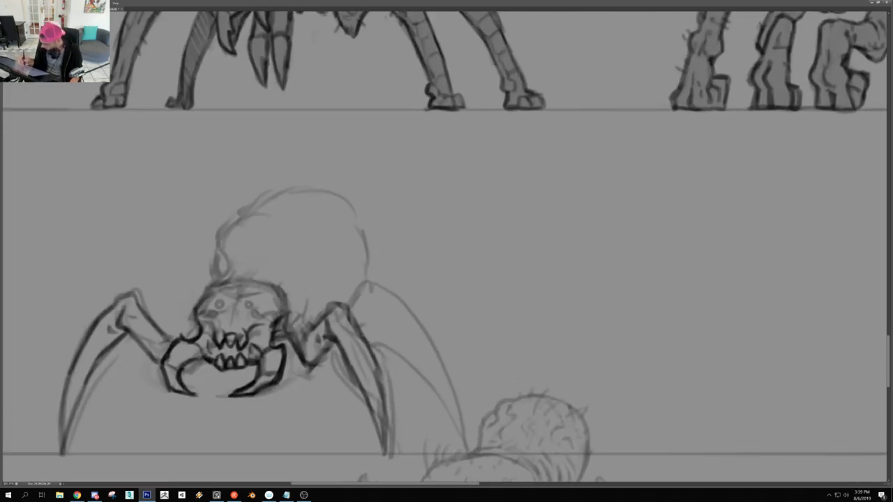
Redraw both sides of the creature's head outline with a smoother, narrower contour
{"action": "mouse_move", "coordinate": [202, 327]}
{"action": "left_mouse_down"}
{"action": "mouse_move", "coordinate": [200, 305]}
{"action": "mouse_move", "coordinate": [200, 321]}
{"action": "left_mouse_up"}
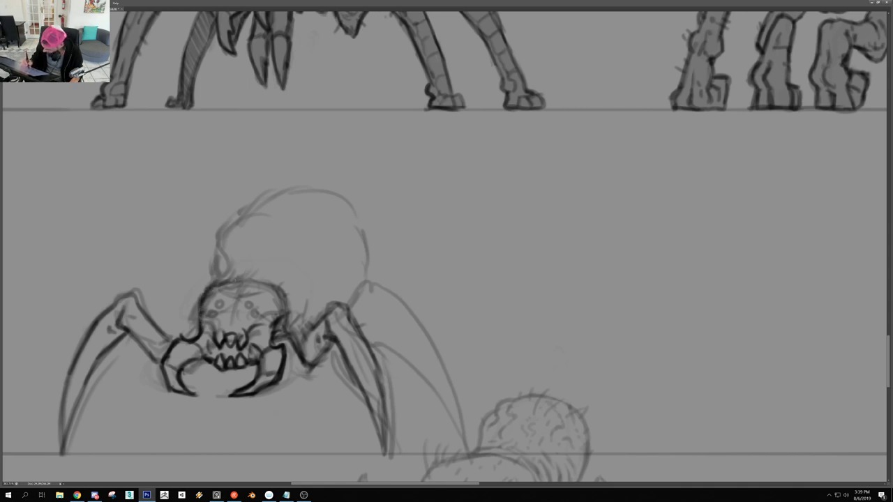
{"action": "left_click_drag", "start_coordinate": [272, 288], "coordinate": [285, 315]}
{"action": "left_click_drag", "start_coordinate": [273, 284], "coordinate": [285, 303]}
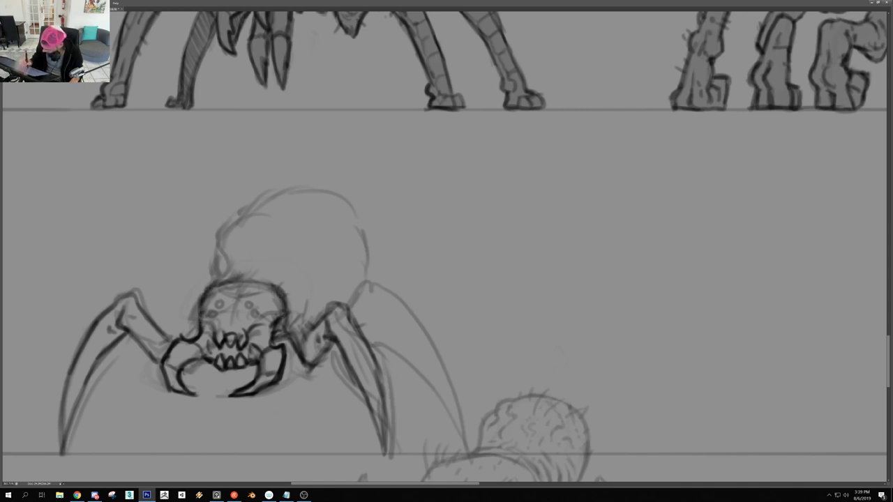
Darken the abdomen's outline from the notch behind the head up over the back, and start a small curled fold inside it
{"action": "mouse_move", "coordinate": [226, 266]}
{"action": "left_mouse_down"}
{"action": "mouse_move", "coordinate": [232, 280]}
{"action": "mouse_move", "coordinate": [222, 240]}
{"action": "mouse_move", "coordinate": [248, 213]}
{"action": "mouse_move", "coordinate": [322, 189]}
{"action": "left_mouse_up"}
{"action": "scroll", "coordinate": [344, 244], "scroll_direction": "down", "scroll_amount": 10}
{"action": "scroll", "coordinate": [336, 243], "scroll_direction": "up", "scroll_amount": 3}
{"action": "mouse_move", "coordinate": [245, 321]}
{"action": "left_mouse_down"}
{"action": "mouse_move", "coordinate": [275, 282]}
{"action": "mouse_move", "coordinate": [283, 286]}
{"action": "left_mouse_up"}
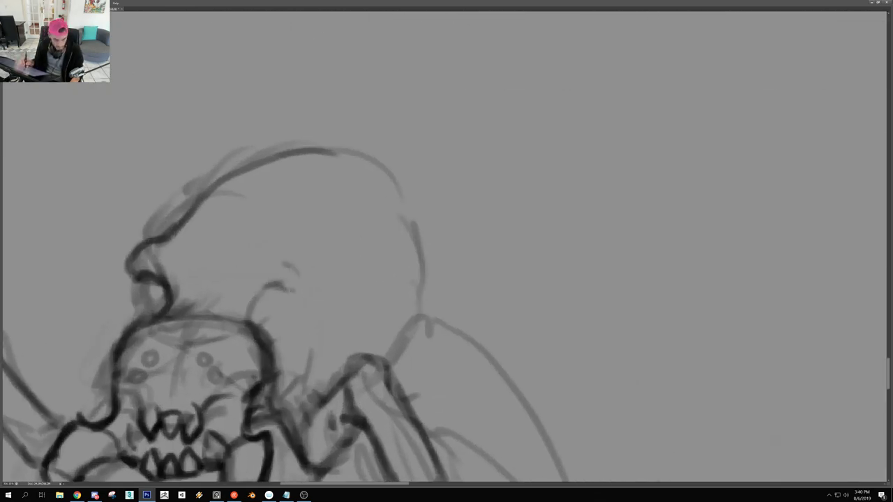
Draw the curled fold inside the abdomen and darken the abdomen's outline over the back, redoing the last outline stroke
{"action": "mouse_move", "coordinate": [277, 236]}
{"action": "left_mouse_down"}
{"action": "mouse_move", "coordinate": [280, 252]}
{"action": "mouse_move", "coordinate": [302, 257]}
{"action": "mouse_move", "coordinate": [300, 283]}
{"action": "mouse_move", "coordinate": [258, 293]}
{"action": "left_mouse_up"}
{"action": "scroll", "coordinate": [295, 296], "scroll_direction": "down", "scroll_amount": 10}
{"action": "left_click_drag", "start_coordinate": [385, 281], "coordinate": [395, 294]}
{"action": "left_click_drag", "start_coordinate": [430, 141], "coordinate": [304, 425]}
{"action": "scroll", "coordinate": [413, 222], "scroll_direction": "up", "scroll_amount": 10}
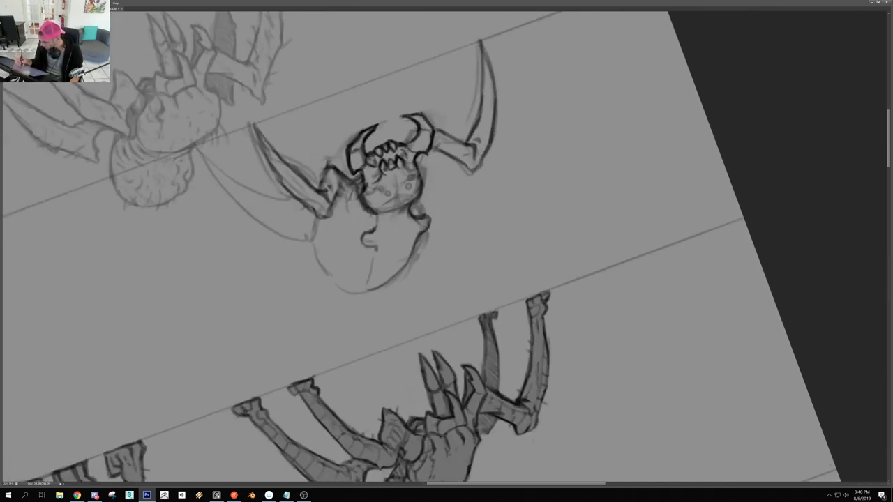
{"action": "key", "text": "ctrl+z"}
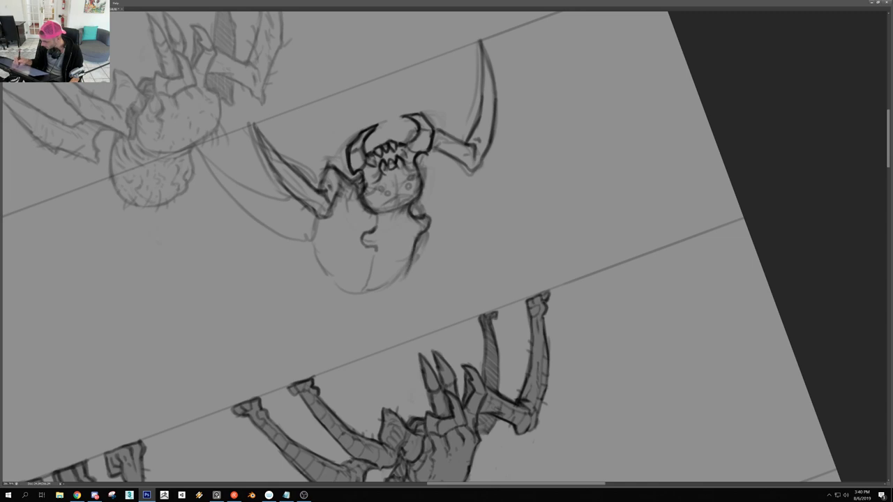
{"action": "left_click_drag", "start_coordinate": [408, 267], "coordinate": [373, 291]}
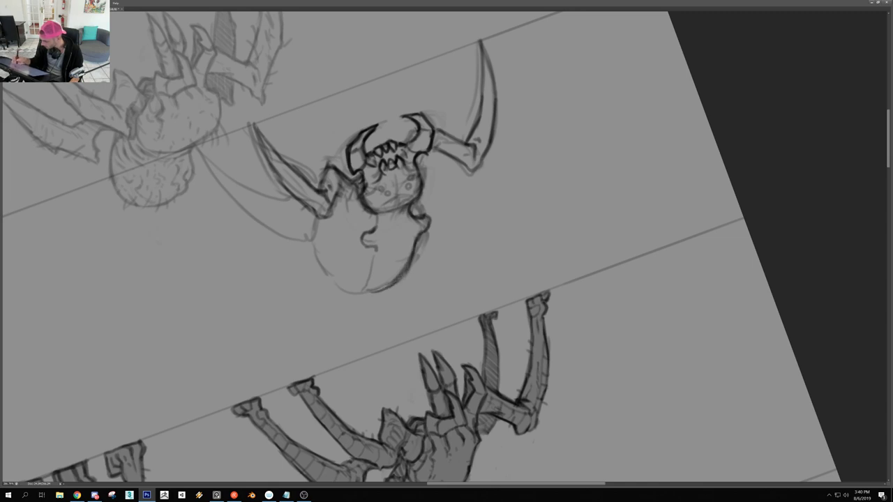
Darken the rear curve of the abdomen's outline from the top of the back down to the rear leg
{"action": "mouse_move", "coordinate": [426, 233]}
{"action": "left_mouse_down"}
{"action": "mouse_move", "coordinate": [417, 264]}
{"action": "mouse_move", "coordinate": [399, 281]}
{"action": "mouse_move", "coordinate": [348, 240]}
{"action": "left_mouse_up"}
{"action": "key", "text": "r"}
{"action": "left_click_drag", "start_coordinate": [349, 234], "coordinate": [481, 224]}
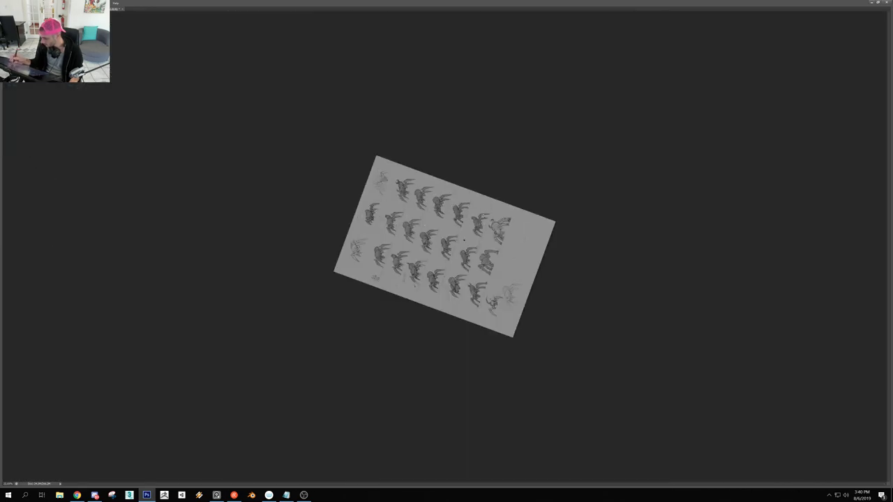
{"action": "scroll", "coordinate": [513, 300], "scroll_direction": "up", "scroll_amount": 10}
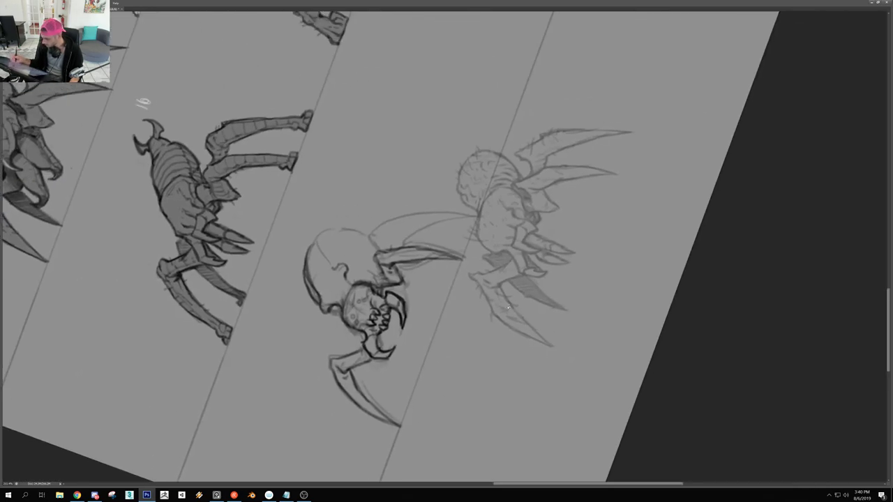
{"action": "scroll", "coordinate": [414, 290], "scroll_direction": "up", "scroll_amount": 3}
{"action": "left_click_drag", "start_coordinate": [276, 306], "coordinate": [293, 274]}
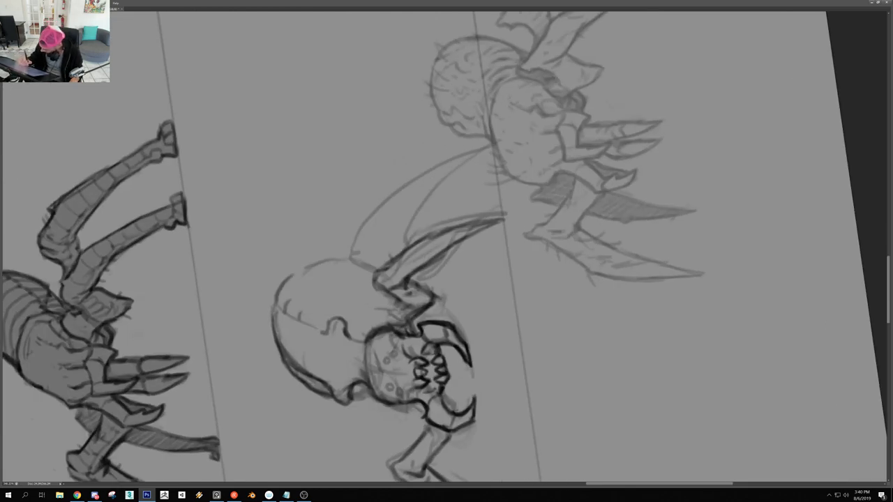
{"action": "mouse_move", "coordinate": [352, 251]}
{"action": "left_mouse_down"}
{"action": "mouse_move", "coordinate": [315, 256]}
{"action": "mouse_move", "coordinate": [290, 276]}
{"action": "mouse_move", "coordinate": [273, 293]}
{"action": "mouse_move", "coordinate": [272, 322]}
{"action": "left_mouse_up"}
{"action": "scroll", "coordinate": [306, 293], "scroll_direction": "down", "scroll_amount": 5}
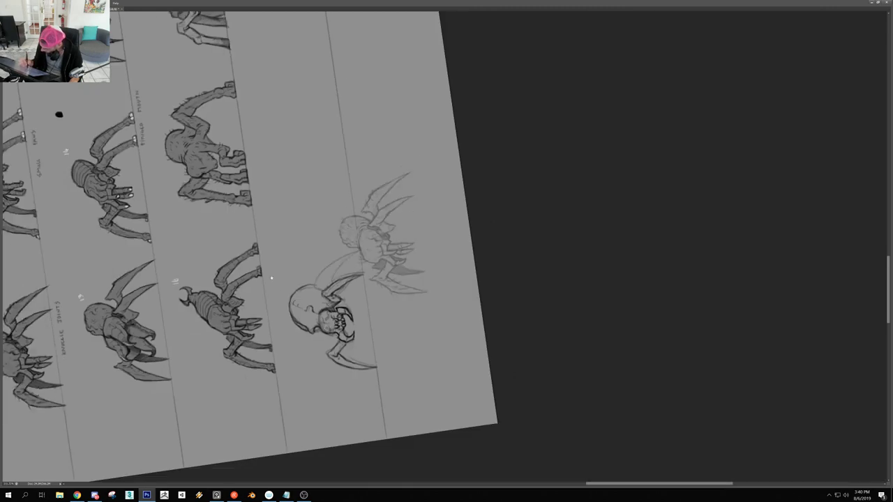
Redraw the front contour of the abdomen as a fuller curve running down past the notch behind the head
{"action": "key", "text": "r"}
{"action": "left_click_drag", "start_coordinate": [385, 242], "coordinate": [399, 287]}
{"action": "key", "text": "Escape"}
{"action": "left_click_drag", "start_coordinate": [410, 91], "coordinate": [328, 192]}
{"action": "left_click_drag", "start_coordinate": [319, 202], "coordinate": [551, 234]}
{"action": "mouse_move", "coordinate": [217, 225]}
{"action": "left_mouse_down"}
{"action": "mouse_move", "coordinate": [198, 230]}
{"action": "mouse_move", "coordinate": [194, 283]}
{"action": "left_mouse_up"}
{"action": "left_click_drag", "start_coordinate": [200, 253], "coordinate": [194, 294]}
{"action": "left_click_drag", "start_coordinate": [203, 219], "coordinate": [200, 293]}
{"action": "left_click_drag", "start_coordinate": [212, 215], "coordinate": [198, 286]}
Strengthen the curled fold and extend the plate edge from it up to the top of the abdomen with short strokes
{"action": "mouse_move", "coordinate": [265, 256]}
{"action": "left_mouse_down"}
{"action": "mouse_move", "coordinate": [132, 256]}
{"action": "mouse_move", "coordinate": [425, 244]}
{"action": "left_mouse_up"}
{"action": "left_click_drag", "start_coordinate": [284, 278], "coordinate": [269, 302]}
{"action": "mouse_move", "coordinate": [281, 269]}
{"action": "left_mouse_down"}
{"action": "mouse_move", "coordinate": [286, 279]}
{"action": "mouse_move", "coordinate": [270, 311]}
{"action": "left_mouse_up"}
{"action": "mouse_move", "coordinate": [285, 286]}
{"action": "left_mouse_down"}
{"action": "mouse_move", "coordinate": [263, 305]}
{"action": "mouse_move", "coordinate": [273, 295]}
{"action": "mouse_move", "coordinate": [288, 297]}
{"action": "mouse_move", "coordinate": [260, 259]}
{"action": "mouse_move", "coordinate": [265, 271]}
{"action": "left_mouse_up"}
{"action": "mouse_move", "coordinate": [266, 258]}
{"action": "left_mouse_down"}
{"action": "mouse_move", "coordinate": [271, 273]}
{"action": "mouse_move", "coordinate": [281, 224]}
{"action": "left_mouse_up"}
{"action": "left_click_drag", "start_coordinate": [307, 241], "coordinate": [188, 241]}
{"action": "left_click_drag", "start_coordinate": [279, 233], "coordinate": [321, 238]}
{"action": "scroll", "coordinate": [322, 237], "scroll_direction": "up", "scroll_amount": 3}
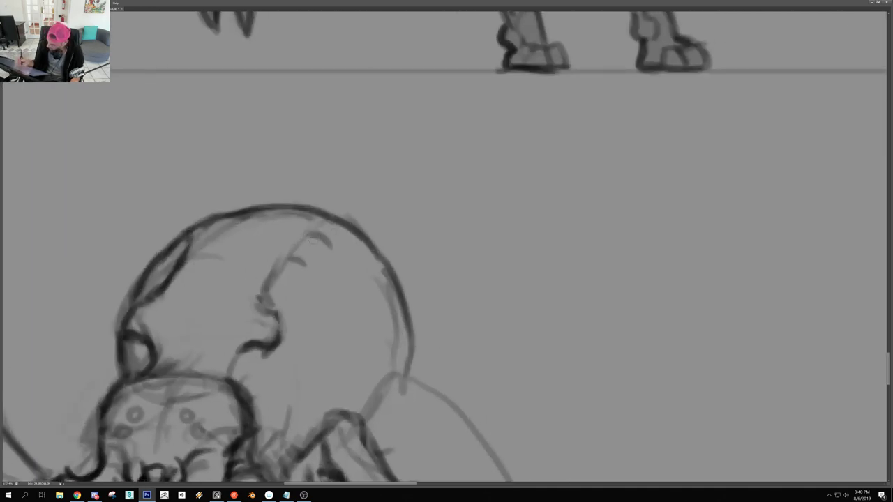
{"action": "scroll", "coordinate": [323, 257], "scroll_direction": "down", "scroll_amount": 3}
{"action": "scroll", "coordinate": [336, 295], "scroll_direction": "up", "scroll_amount": 2}
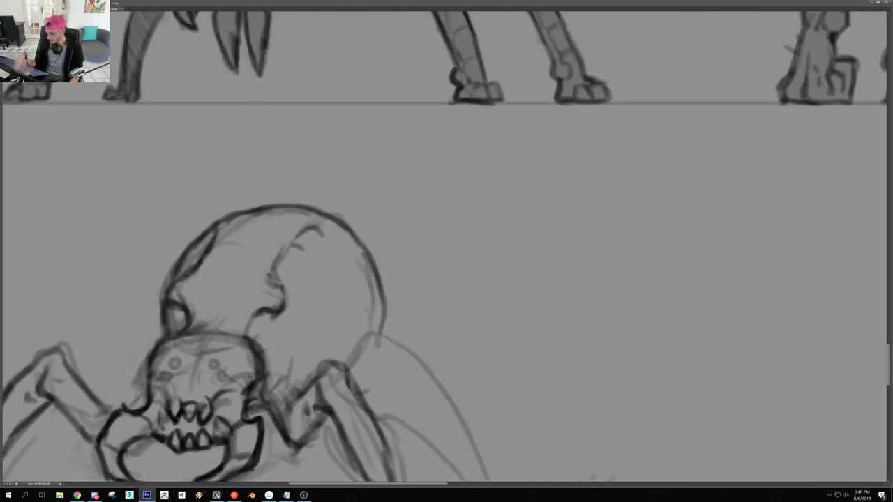
Refine the outline on the abdomen side of the creature's head and touch up the forehead line
{"action": "left_click_drag", "start_coordinate": [336, 295], "coordinate": [295, 260]}
{"action": "scroll", "coordinate": [325, 356], "scroll_direction": "down", "scroll_amount": 3}
{"action": "scroll", "coordinate": [379, 391], "scroll_direction": "up", "scroll_amount": 1}
{"action": "scroll", "coordinate": [258, 330], "scroll_direction": "up", "scroll_amount": 3}
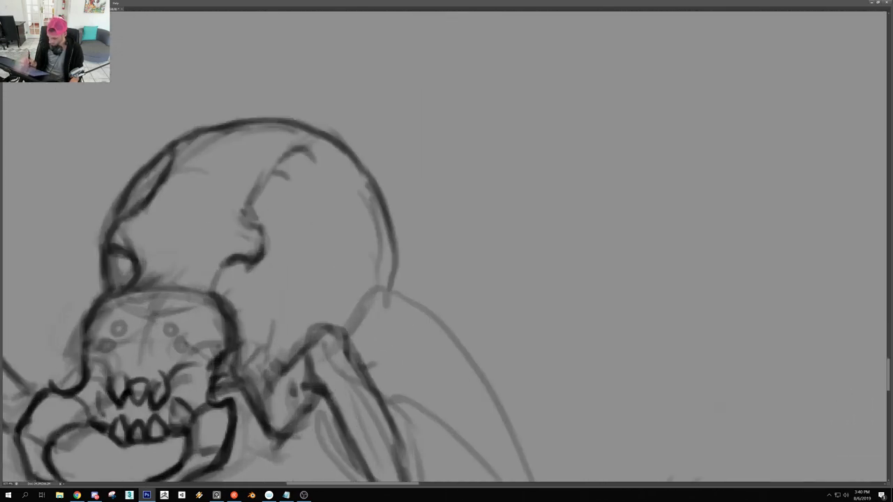
{"action": "left_click_drag", "start_coordinate": [213, 303], "coordinate": [225, 338]}
{"action": "mouse_move", "coordinate": [144, 307]}
{"action": "left_mouse_down"}
{"action": "mouse_move", "coordinate": [155, 299]}
{"action": "mouse_move", "coordinate": [124, 298]}
{"action": "mouse_move", "coordinate": [171, 311]}
{"action": "left_mouse_up"}
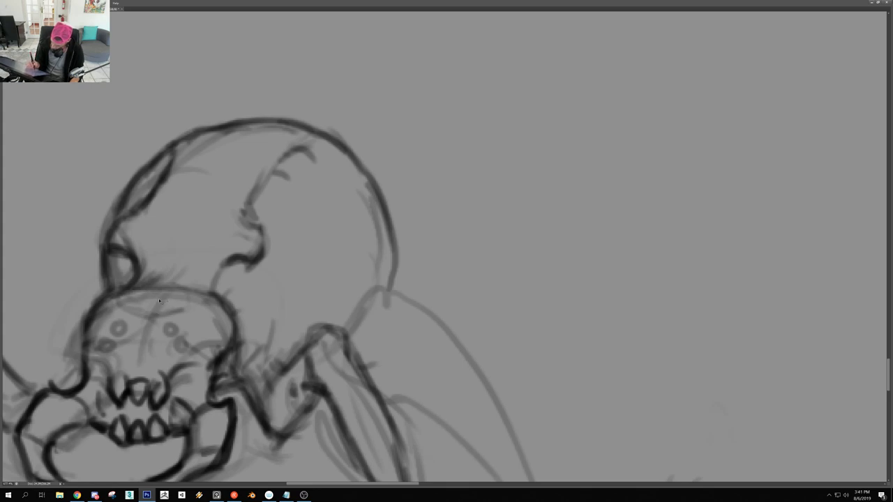
{"action": "scroll", "coordinate": [240, 286], "scroll_direction": "down", "scroll_amount": 4}
{"action": "scroll", "coordinate": [237, 293], "scroll_direction": "up", "scroll_amount": 3}
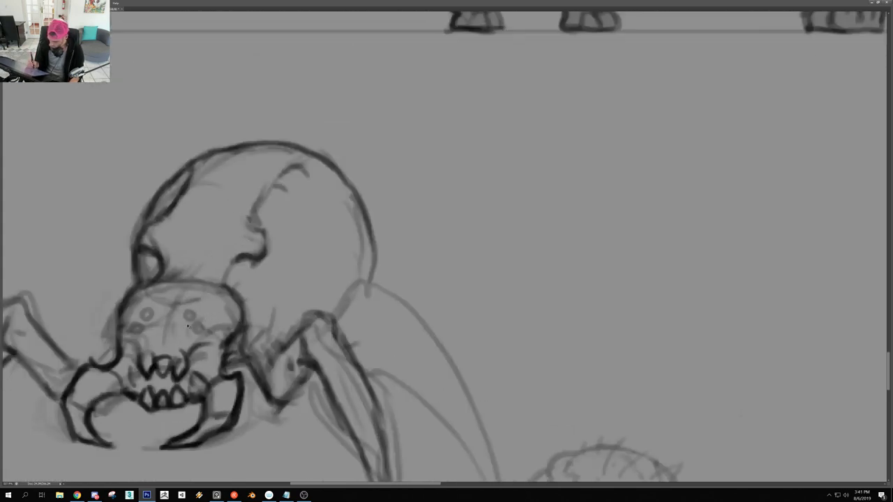
Darken the creature's eyes and add creases beneath and between them
{"action": "scroll", "coordinate": [192, 325], "scroll_direction": "up", "scroll_amount": 4}
{"action": "mouse_move", "coordinate": [190, 280]}
{"action": "left_mouse_down"}
{"action": "mouse_move", "coordinate": [192, 313]}
{"action": "mouse_move", "coordinate": [203, 309]}
{"action": "mouse_move", "coordinate": [212, 343]}
{"action": "mouse_move", "coordinate": [191, 352]}
{"action": "left_mouse_up"}
{"action": "left_click_drag", "start_coordinate": [163, 319], "coordinate": [176, 328]}
{"action": "left_click_drag", "start_coordinate": [150, 312], "coordinate": [169, 322]}
{"action": "left_click_drag", "start_coordinate": [69, 279], "coordinate": [97, 301]}
{"action": "mouse_move", "coordinate": [49, 317]}
{"action": "left_mouse_down"}
{"action": "mouse_move", "coordinate": [59, 345]}
{"action": "mouse_move", "coordinate": [95, 346]}
{"action": "mouse_move", "coordinate": [72, 360]}
{"action": "left_mouse_up"}
{"action": "left_click_drag", "start_coordinate": [120, 298], "coordinate": [99, 322]}
{"action": "left_click_drag", "start_coordinate": [50, 268], "coordinate": [34, 295]}
{"action": "mouse_move", "coordinate": [243, 316]}
{"action": "left_mouse_down"}
{"action": "mouse_move", "coordinate": [188, 316]}
{"action": "mouse_move", "coordinate": [213, 316]}
{"action": "left_mouse_up"}
{"action": "mouse_move", "coordinate": [237, 292]}
{"action": "left_mouse_down"}
{"action": "mouse_move", "coordinate": [238, 306]}
{"action": "mouse_move", "coordinate": [257, 304]}
{"action": "left_mouse_up"}
{"action": "mouse_move", "coordinate": [261, 311]}
{"action": "left_mouse_down"}
{"action": "mouse_move", "coordinate": [182, 311]}
{"action": "mouse_move", "coordinate": [261, 314]}
{"action": "mouse_move", "coordinate": [237, 339]}
{"action": "mouse_move", "coordinate": [307, 327]}
{"action": "left_mouse_up"}
Add small marks on the forehead and around the outer eyes and cheek of the creature's head
{"action": "key", "text": "ctrl+minus"}
{"action": "key", "text": "ctrl+minus"}
{"action": "key", "text": "ctrl+minus"}
{"action": "left_click_drag", "start_coordinate": [196, 338], "coordinate": [202, 346]}
{"action": "mouse_move", "coordinate": [182, 332]}
{"action": "left_mouse_down"}
{"action": "mouse_move", "coordinate": [188, 339]}
{"action": "mouse_move", "coordinate": [164, 332]}
{"action": "left_mouse_up"}
{"action": "left_click_drag", "start_coordinate": [227, 341], "coordinate": [293, 341]}
{"action": "left_click_drag", "start_coordinate": [188, 333], "coordinate": [193, 358]}
{"action": "mouse_move", "coordinate": [232, 334]}
{"action": "left_mouse_down"}
{"action": "mouse_move", "coordinate": [167, 334]}
{"action": "mouse_move", "coordinate": [316, 337]}
{"action": "left_mouse_up"}
{"action": "left_click_drag", "start_coordinate": [248, 349], "coordinate": [265, 359]}
{"action": "key", "text": "ctrl+minus"}
{"action": "key", "text": "ctrl+minus"}
{"action": "key", "text": "ctrl+minus"}
{"action": "key", "text": "ctrl+plus"}
{"action": "key", "text": "ctrl+plus"}
{"action": "key", "text": "ctrl+plus"}
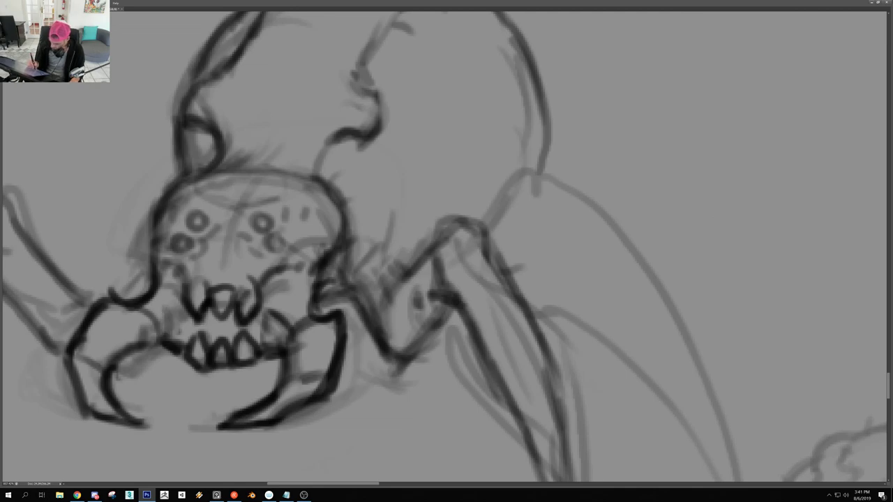
Examine the head details up close and compare the whole creature with the other designs on the sheet
{"action": "key", "text": "ctrl+minus"}
{"action": "key", "text": "ctrl+minus"}
{"action": "key", "text": "ctrl+minus"}
{"action": "key", "text": "ctrl+plus"}
{"action": "key", "text": "ctrl+plus"}
{"action": "key", "text": "ctrl+plus"}
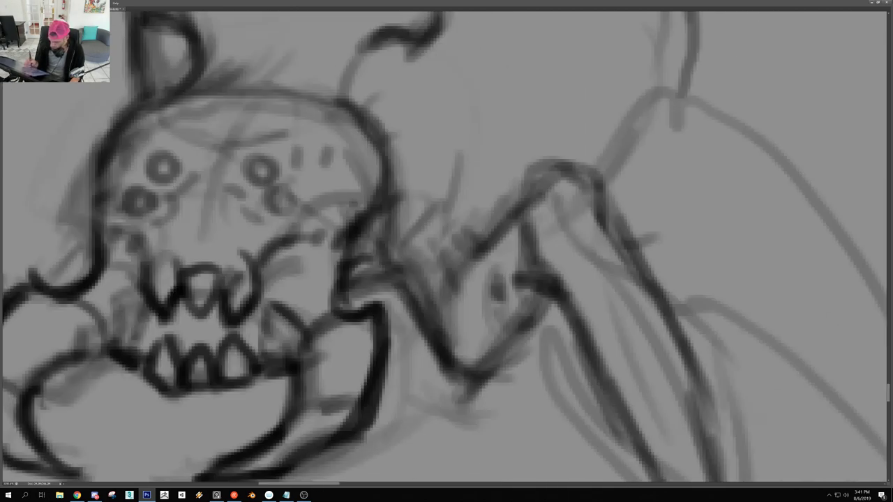
{"action": "key", "text": "ctrl+minus"}
{"action": "key", "text": "ctrl+minus"}
{"action": "key", "text": "ctrl+minus"}
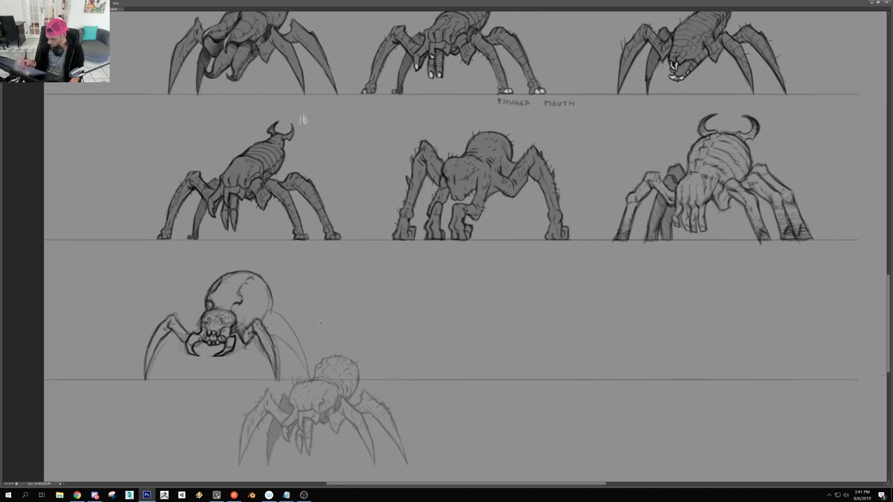
Draw curved parallel stripes across the flank of the abdomen, from behind the head to the rear edge
{"action": "key", "text": "ctrl+plus"}
{"action": "key", "text": "ctrl+plus"}
{"action": "key", "text": "ctrl+plus"}
{"action": "mouse_move", "coordinate": [187, 293]}
{"action": "left_mouse_down"}
{"action": "mouse_move", "coordinate": [203, 311]}
{"action": "mouse_move", "coordinate": [208, 292]}
{"action": "mouse_move", "coordinate": [217, 328]}
{"action": "left_mouse_up"}
{"action": "left_click_drag", "start_coordinate": [212, 273], "coordinate": [233, 321]}
{"action": "mouse_move", "coordinate": [211, 247]}
{"action": "left_mouse_down"}
{"action": "mouse_move", "coordinate": [234, 268]}
{"action": "mouse_move", "coordinate": [244, 299]}
{"action": "left_mouse_up"}
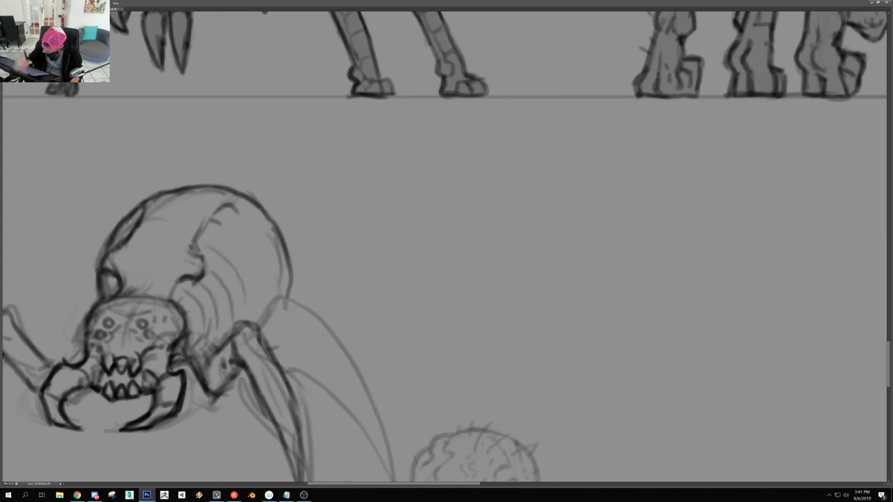
{"action": "mouse_move", "coordinate": [218, 233]}
{"action": "left_mouse_down"}
{"action": "mouse_move", "coordinate": [242, 249]}
{"action": "mouse_move", "coordinate": [264, 314]}
{"action": "left_mouse_up"}
{"action": "mouse_move", "coordinate": [228, 215]}
{"action": "left_mouse_down"}
{"action": "mouse_move", "coordinate": [261, 247]}
{"action": "mouse_move", "coordinate": [276, 290]}
{"action": "left_mouse_up"}
{"action": "left_click_drag", "start_coordinate": [247, 211], "coordinate": [283, 284]}
Outline the upper segment of the rear leg from behind the front leg out to the knee
{"action": "mouse_move", "coordinate": [286, 250]}
{"action": "left_mouse_down"}
{"action": "mouse_move", "coordinate": [238, 250]}
{"action": "mouse_move", "coordinate": [209, 270]}
{"action": "mouse_move", "coordinate": [174, 270]}
{"action": "left_mouse_up"}
{"action": "key", "text": "ctrl+plus"}
{"action": "key", "text": "ctrl+plus"}
{"action": "key", "text": "ctrl+plus"}
{"action": "left_click_drag", "start_coordinate": [290, 303], "coordinate": [366, 303]}
{"action": "mouse_move", "coordinate": [233, 280]}
{"action": "left_mouse_down"}
{"action": "mouse_move", "coordinate": [260, 265]}
{"action": "mouse_move", "coordinate": [266, 249]}
{"action": "mouse_move", "coordinate": [284, 253]}
{"action": "left_mouse_up"}
{"action": "left_click_drag", "start_coordinate": [416, 347], "coordinate": [373, 348]}
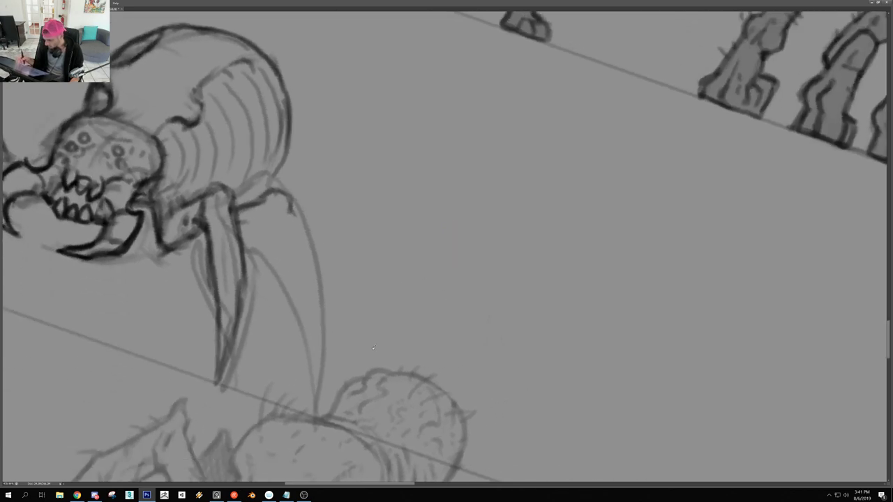
{"action": "left_click_drag", "start_coordinate": [239, 229], "coordinate": [276, 223]}
Close the rear leg's knee joint and add a small circle inside it
{"action": "mouse_move", "coordinate": [621, 242]}
{"action": "left_mouse_down"}
{"action": "mouse_move", "coordinate": [520, 420]}
{"action": "mouse_move", "coordinate": [491, 434]}
{"action": "left_mouse_up"}
{"action": "left_click_drag", "start_coordinate": [450, 309], "coordinate": [470, 198]}
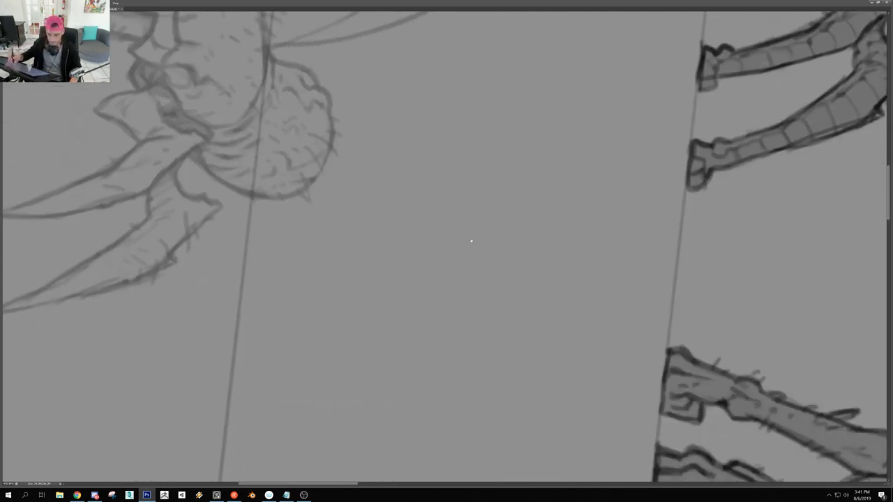
{"action": "left_click_drag", "start_coordinate": [492, 145], "coordinate": [460, 289]}
{"action": "left_click_drag", "start_coordinate": [513, 114], "coordinate": [397, 341]}
{"action": "left_click_drag", "start_coordinate": [284, 305], "coordinate": [305, 344]}
{"action": "left_click_drag", "start_coordinate": [317, 313], "coordinate": [298, 333]}
{"action": "left_click_drag", "start_coordinate": [304, 335], "coordinate": [318, 339]}
Draw the inner and outer edges of the rear leg's blade-shaped lower segment, tapering down to the ground line
{"action": "mouse_move", "coordinate": [521, 390]}
{"action": "left_mouse_down"}
{"action": "mouse_move", "coordinate": [506, 398]}
{"action": "mouse_move", "coordinate": [568, 355]}
{"action": "mouse_move", "coordinate": [596, 307]}
{"action": "left_mouse_up"}
{"action": "left_click_drag", "start_coordinate": [467, 310], "coordinate": [336, 242]}
{"action": "mouse_move", "coordinate": [269, 244]}
{"action": "left_mouse_down"}
{"action": "mouse_move", "coordinate": [256, 305]}
{"action": "mouse_move", "coordinate": [210, 417]}
{"action": "left_mouse_up"}
{"action": "mouse_move", "coordinate": [297, 243]}
{"action": "left_mouse_down"}
{"action": "mouse_move", "coordinate": [272, 364]}
{"action": "mouse_move", "coordinate": [225, 413]}
{"action": "left_mouse_up"}
{"action": "left_click_drag", "start_coordinate": [285, 335], "coordinate": [241, 402]}
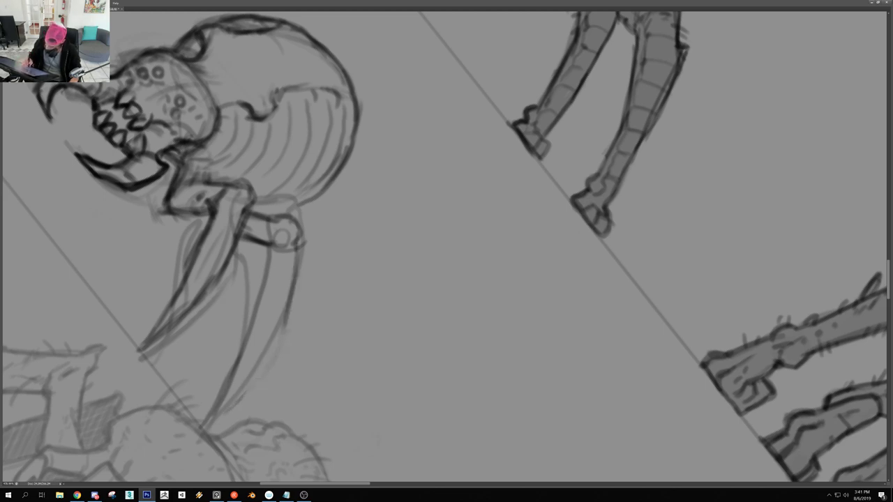
Strengthen the outer edge and tip of the rear leg's blade with repeated curved strokes
{"action": "left_click_drag", "start_coordinate": [285, 331], "coordinate": [219, 422]}
{"action": "left_click_drag", "start_coordinate": [284, 348], "coordinate": [208, 427]}
{"action": "left_click_drag", "start_coordinate": [261, 372], "coordinate": [205, 431]}
{"action": "left_click_drag", "start_coordinate": [272, 348], "coordinate": [205, 432]}
{"action": "left_click_drag", "start_coordinate": [290, 311], "coordinate": [272, 357]}
{"action": "left_click_drag", "start_coordinate": [296, 270], "coordinate": [277, 340]}
{"action": "left_click_drag", "start_coordinate": [297, 244], "coordinate": [258, 374]}
{"action": "left_click_drag", "start_coordinate": [268, 253], "coordinate": [220, 399]}
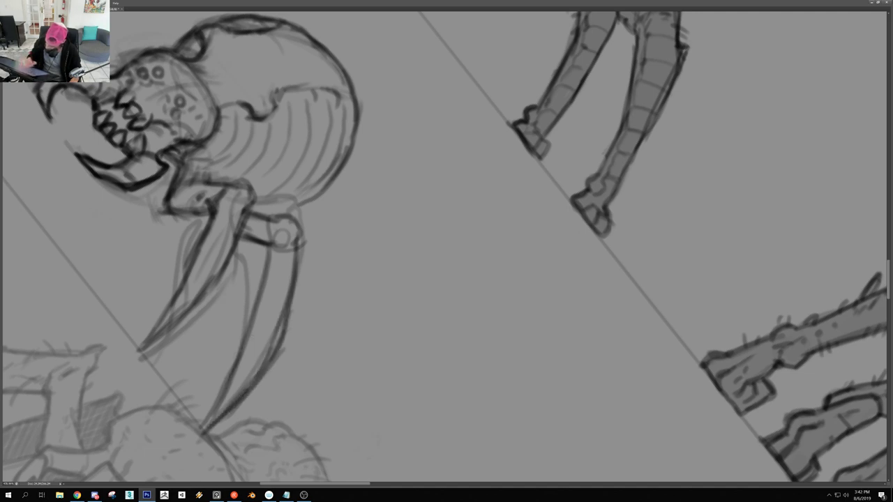
Add a ridge line with small surface marks along the rear leg's blade and detail the front leg's joint
{"action": "left_click_drag", "start_coordinate": [285, 252], "coordinate": [277, 299]}
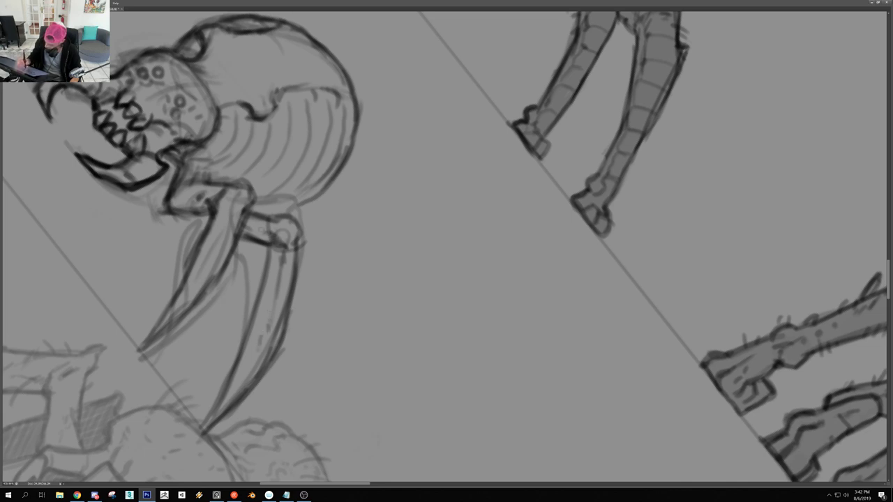
{"action": "left_click_drag", "start_coordinate": [188, 212], "coordinate": [202, 232]}
{"action": "left_click_drag", "start_coordinate": [224, 233], "coordinate": [143, 235]}
{"action": "mouse_move", "coordinate": [197, 251]}
{"action": "left_mouse_down"}
{"action": "mouse_move", "coordinate": [214, 253]}
{"action": "mouse_move", "coordinate": [206, 252]}
{"action": "left_mouse_up"}
{"action": "key", "text": "Escape"}
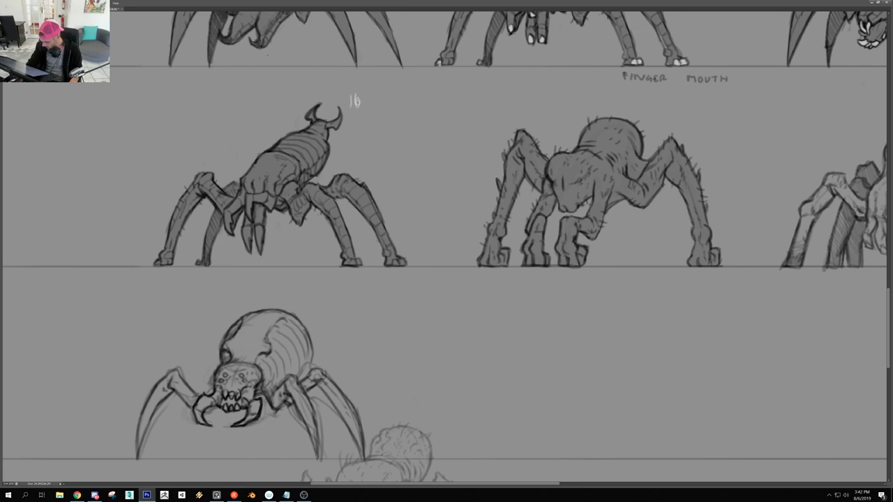
Darken the abdomen's lower rear outline where it meets the rear leg
{"action": "scroll", "coordinate": [299, 371], "scroll_direction": "up", "scroll_amount": 2}
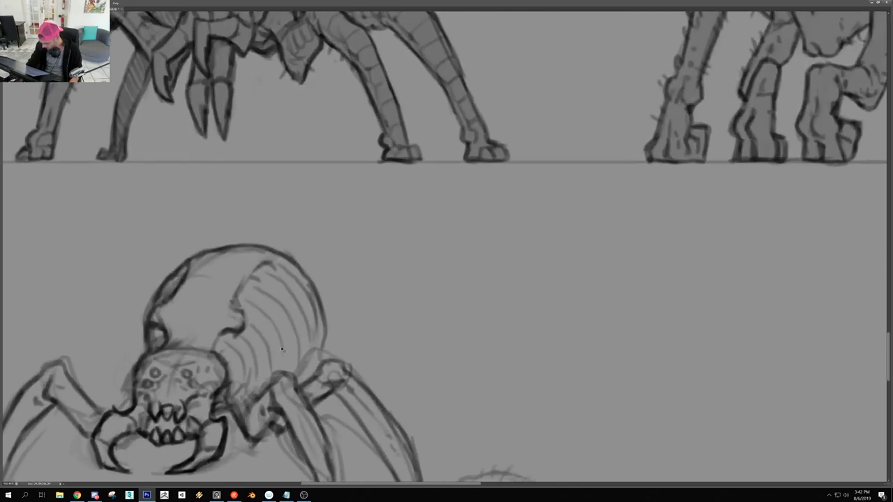
{"action": "scroll", "coordinate": [282, 349], "scroll_direction": "down", "scroll_amount": 3}
{"action": "scroll", "coordinate": [255, 333], "scroll_direction": "up", "scroll_amount": 2}
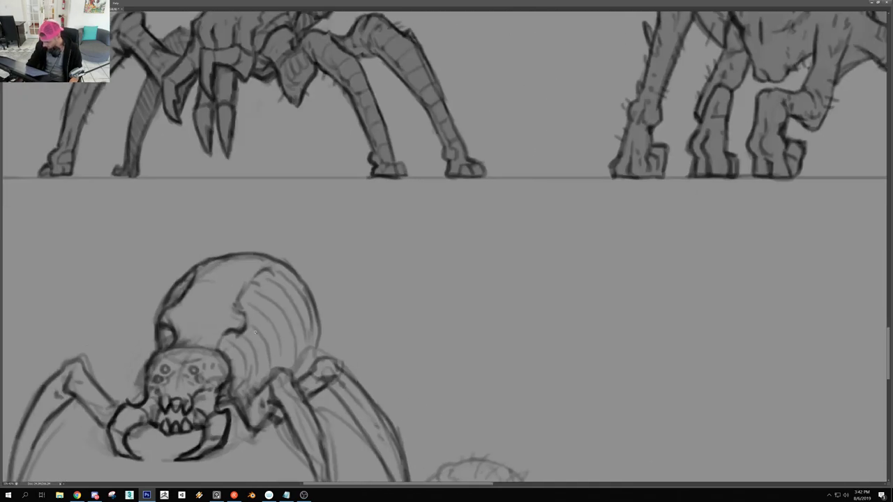
{"action": "left_click_drag", "start_coordinate": [318, 345], "coordinate": [300, 370]}
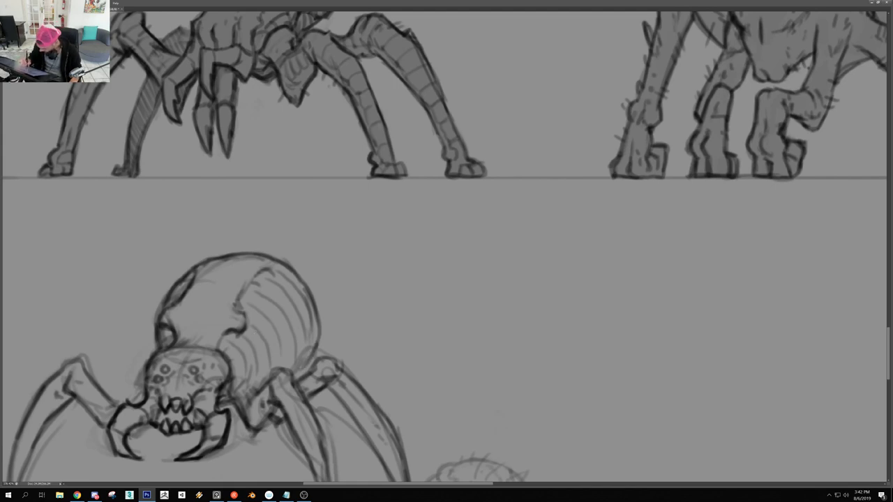
Move the faint hairy spider sketch up onto the ground line beside the new creature and show the panels
{"action": "scroll", "coordinate": [557, 86], "scroll_direction": "down", "scroll_amount": 3}
{"action": "left_click_drag", "start_coordinate": [556, 86], "coordinate": [636, 227]}
{"action": "key", "text": "Escape"}
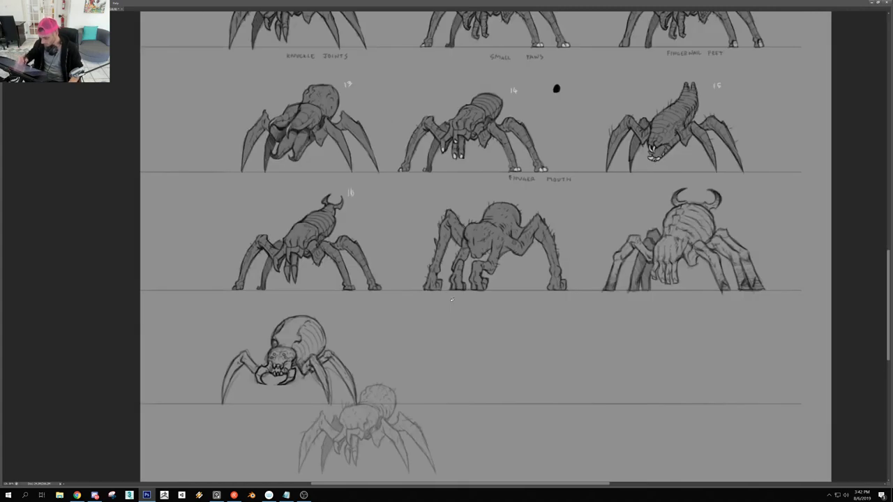
{"action": "left_click_drag", "start_coordinate": [351, 436], "coordinate": [385, 364]}
{"action": "key", "text": "Tab"}
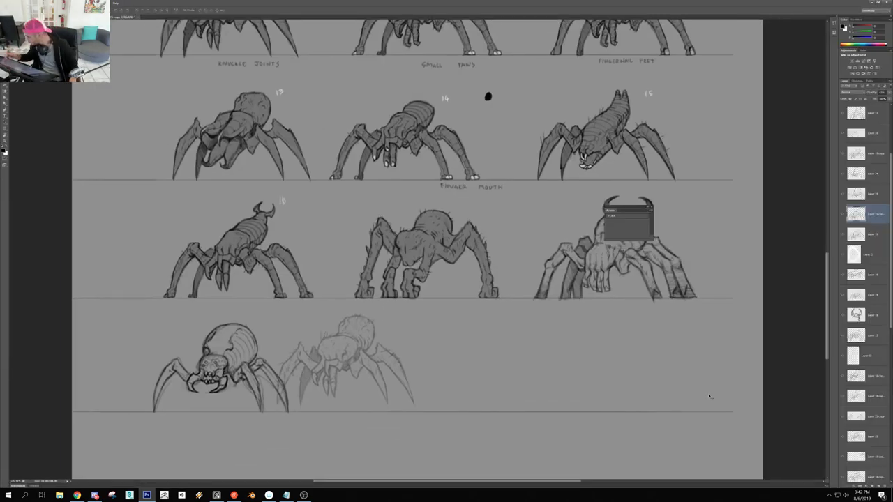
Try removing the hairy spider sketch and the rough underdrawing from the sheet, and undo the removals
{"action": "key", "text": "Delete"}
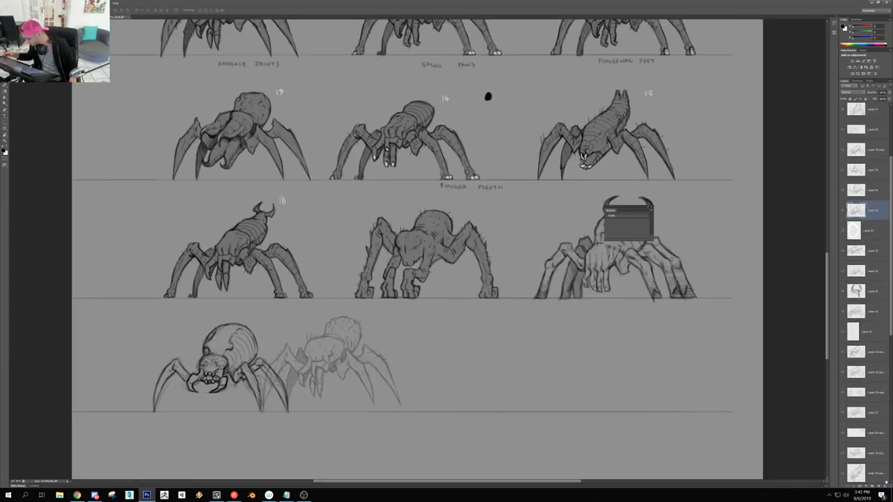
{"action": "mouse_move", "coordinate": [261, 389]}
{"action": "left_mouse_down"}
{"action": "mouse_move", "coordinate": [346, 354]}
{"action": "mouse_move", "coordinate": [412, 381]}
{"action": "left_mouse_up"}
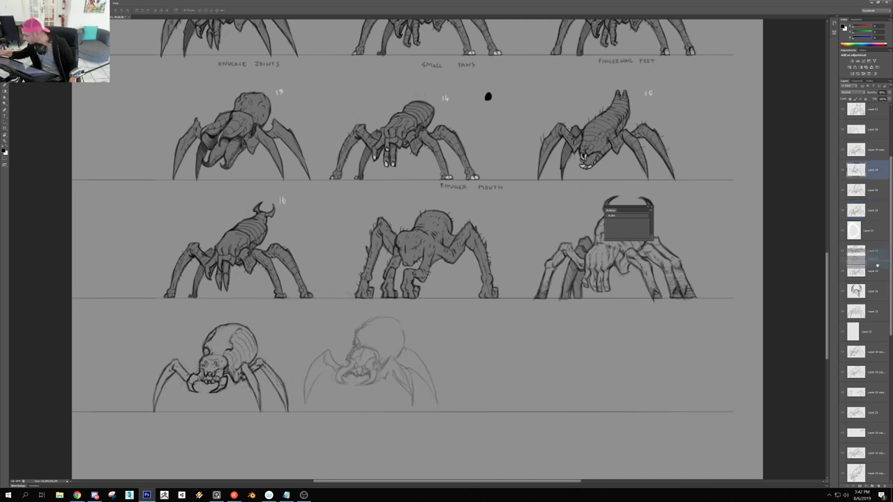
{"action": "key", "text": "Delete"}
{"action": "scroll", "coordinate": [230, 373], "scroll_direction": "up", "scroll_amount": 5}
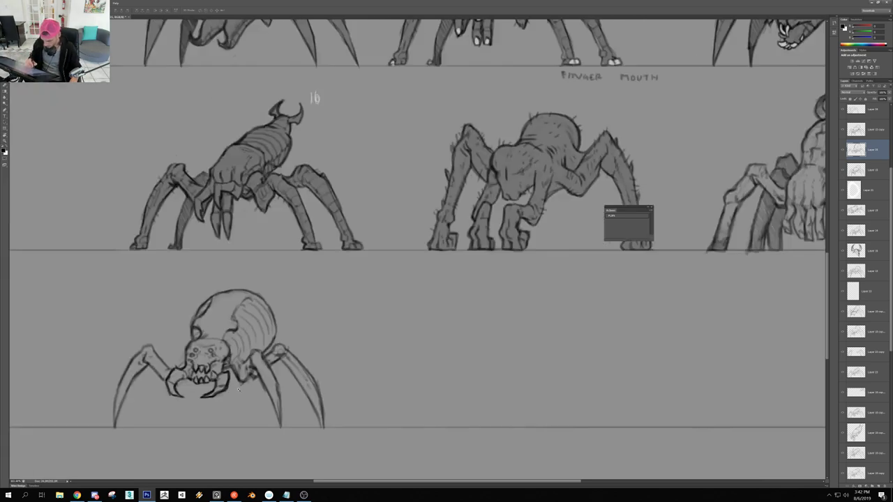
{"action": "key", "text": "ctrl+z"}
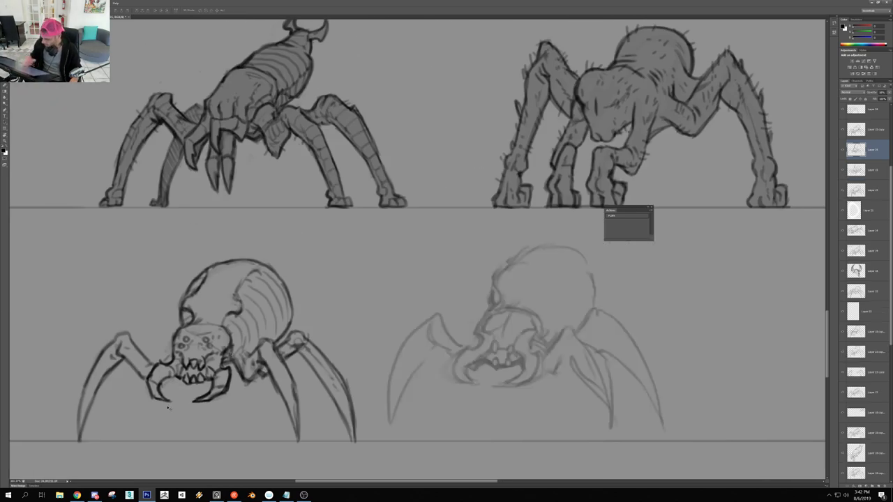
{"action": "key", "text": "ctrl+alt+z"}
{"action": "key", "text": "ctrl+alt+z"}
Overlay the faint hairy spider sketch on the new creature as a guide
{"action": "left_click_drag", "start_coordinate": [373, 327], "coordinate": [161, 342]}
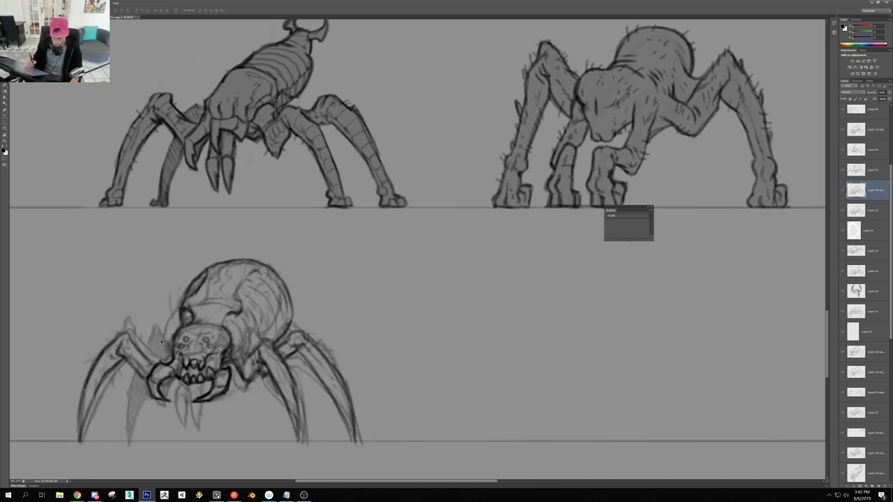
{"action": "left_click_drag", "start_coordinate": [231, 342], "coordinate": [224, 345]}
{"action": "key", "text": "ctrl+z"}
Brush in the creature's far rear leg as a curved blade behind the front leg, reaching down to the ground line
{"action": "key", "text": "b"}
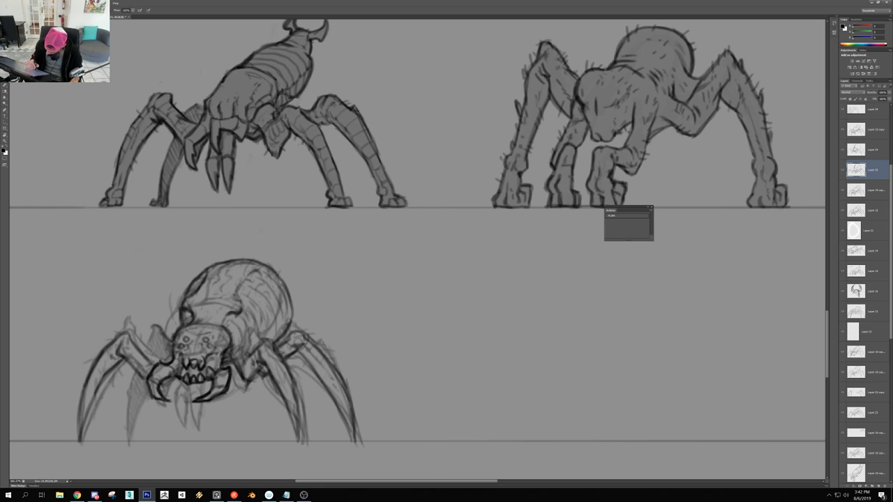
{"action": "left_click_drag", "start_coordinate": [132, 367], "coordinate": [119, 439]}
{"action": "left_click_drag", "start_coordinate": [136, 403], "coordinate": [122, 439]}
{"action": "mouse_move", "coordinate": [141, 388]}
{"action": "left_mouse_down"}
{"action": "mouse_move", "coordinate": [122, 439]}
{"action": "mouse_move", "coordinate": [129, 420]}
{"action": "left_mouse_up"}
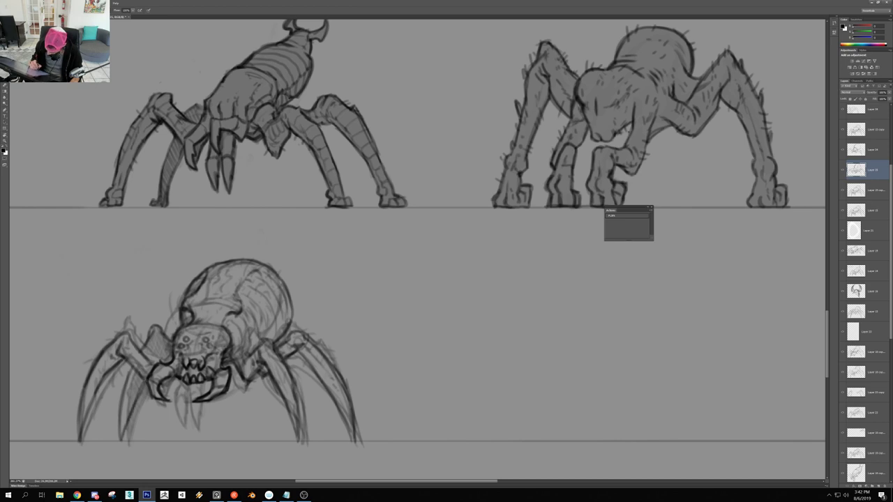
{"action": "left_click_drag", "start_coordinate": [131, 372], "coordinate": [119, 440]}
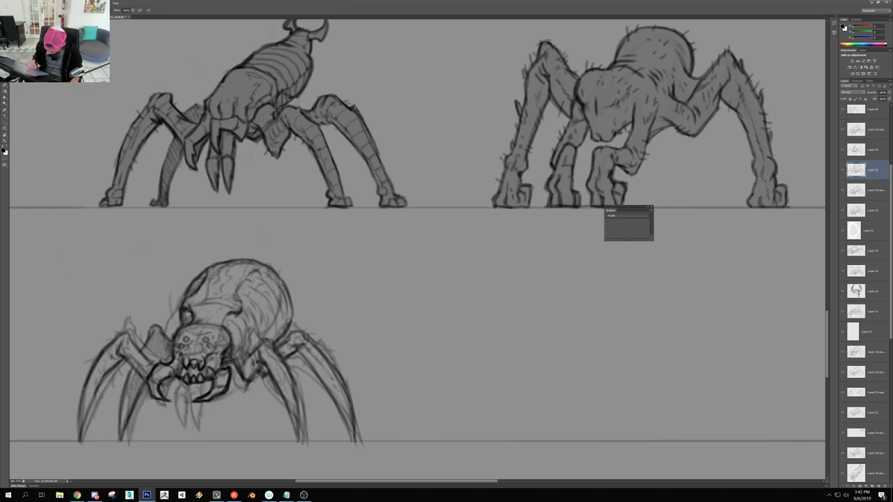
Delete the faint hairy spider guide and the rough underdrawing, leaving only the clean line drawing of the fanged spider
{"action": "mouse_move", "coordinate": [170, 355]}
{"action": "left_mouse_down"}
{"action": "mouse_move", "coordinate": [151, 365]}
{"action": "mouse_move", "coordinate": [157, 344]}
{"action": "mouse_move", "coordinate": [184, 347]}
{"action": "left_mouse_up"}
{"action": "mouse_move", "coordinate": [143, 343]}
{"action": "left_mouse_down"}
{"action": "mouse_move", "coordinate": [155, 374]}
{"action": "mouse_move", "coordinate": [178, 348]}
{"action": "left_mouse_up"}
{"action": "key", "text": "v"}
{"action": "mouse_move", "coordinate": [204, 396]}
{"action": "left_mouse_down"}
{"action": "mouse_move", "coordinate": [232, 395]}
{"action": "mouse_move", "coordinate": [187, 383]}
{"action": "mouse_move", "coordinate": [196, 401]}
{"action": "mouse_move", "coordinate": [167, 377]}
{"action": "left_mouse_up"}
{"action": "left_click", "coordinate": [174, 385]}
{"action": "key", "text": "Return"}
{"action": "key", "text": "ctrl+z"}
{"action": "left_click", "coordinate": [196, 432]}
{"action": "left_click_drag", "start_coordinate": [169, 374], "coordinate": [186, 365]}
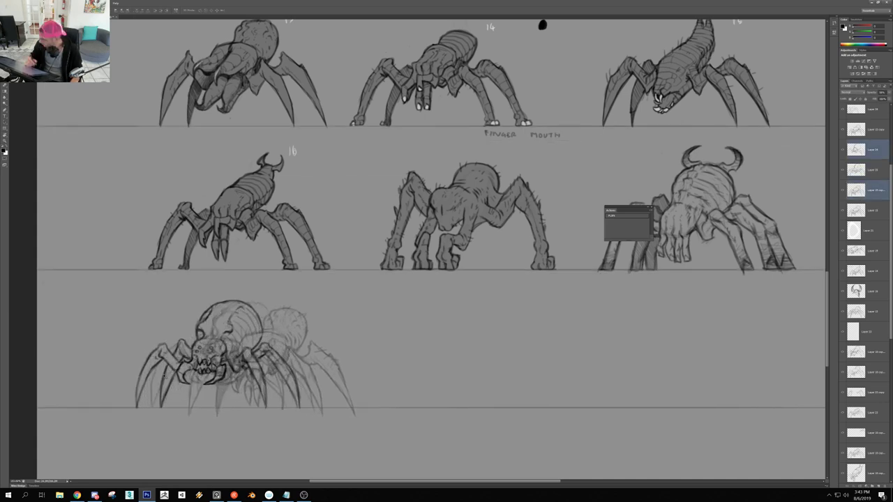
{"action": "left_click_drag", "start_coordinate": [875, 193], "coordinate": [885, 485]}
{"action": "left_click_drag", "start_coordinate": [236, 343], "coordinate": [255, 344]}
Refine the spider's leg joints, squaring off the far front knee, darkening the near front knee and shading the rear knee
{"action": "mouse_move", "coordinate": [248, 349]}
{"action": "left_mouse_down"}
{"action": "mouse_move", "coordinate": [232, 278]}
{"action": "mouse_move", "coordinate": [269, 305]}
{"action": "left_mouse_up"}
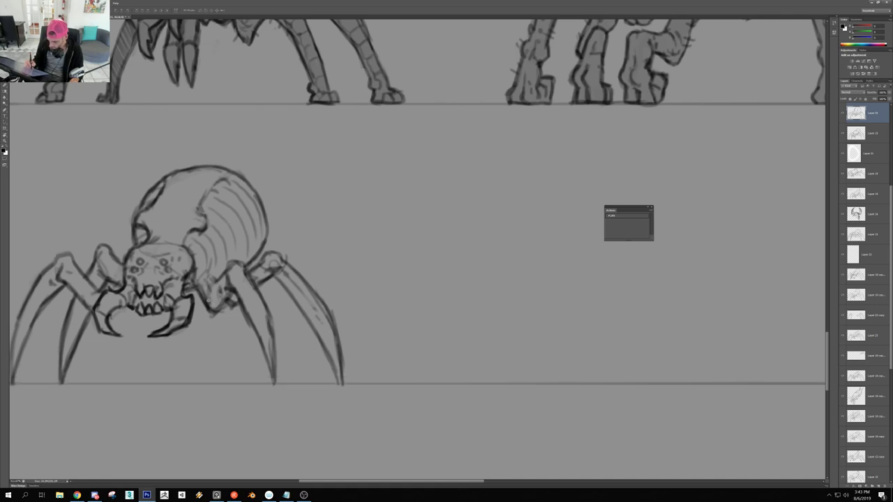
{"action": "left_click_drag", "start_coordinate": [210, 301], "coordinate": [187, 300]}
{"action": "left_click_drag", "start_coordinate": [136, 286], "coordinate": [177, 287]}
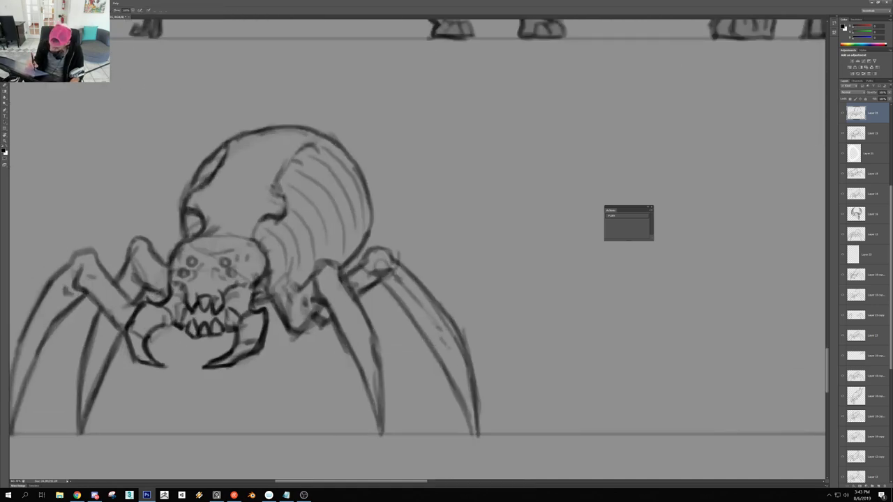
{"action": "scroll", "coordinate": [133, 267], "scroll_direction": "down", "scroll_amount": 3}
{"action": "scroll", "coordinate": [125, 269], "scroll_direction": "up", "scroll_amount": 5}
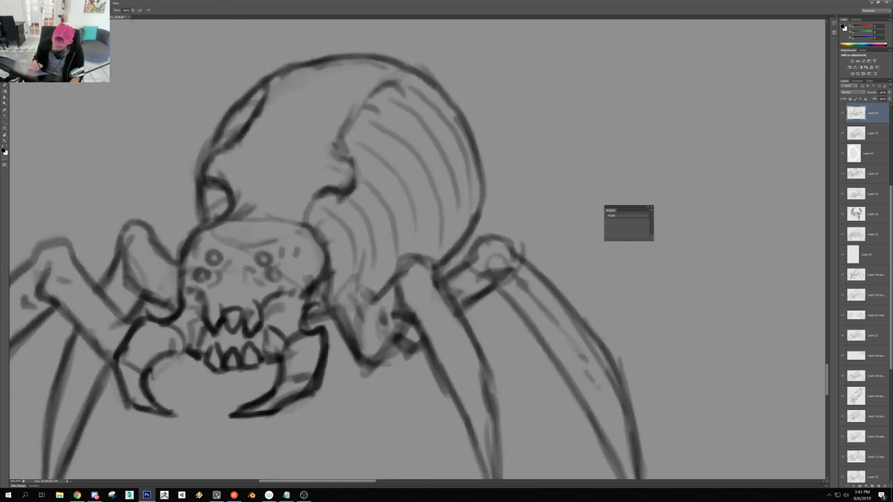
{"action": "scroll", "coordinate": [125, 272], "scroll_direction": "down", "scroll_amount": 2}
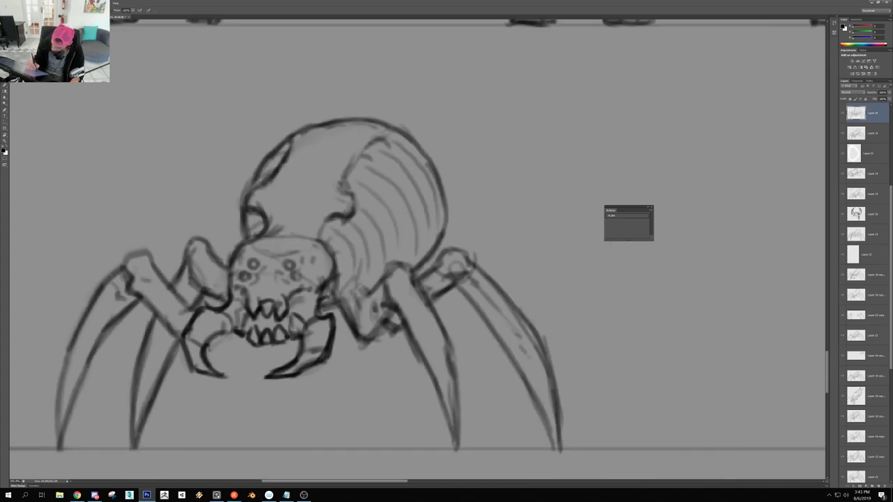
{"action": "scroll", "coordinate": [129, 269], "scroll_direction": "down", "scroll_amount": 3}
{"action": "scroll", "coordinate": [130, 269], "scroll_direction": "up", "scroll_amount": 4}
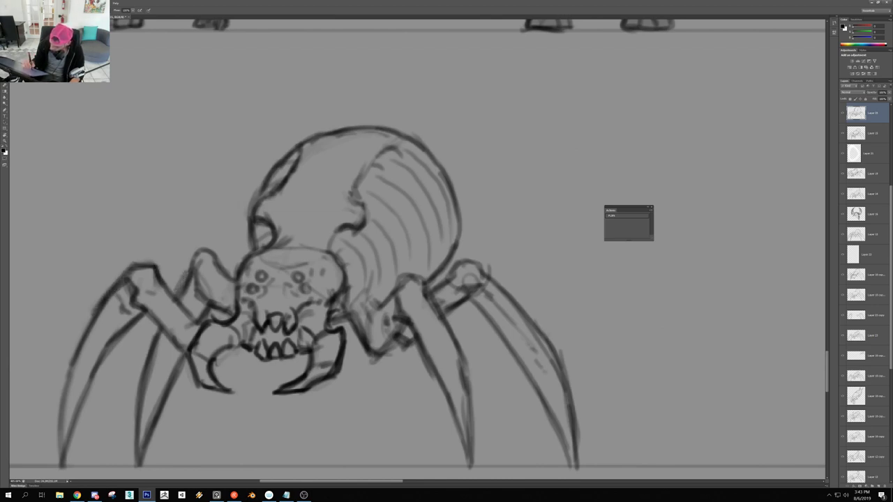
{"action": "mouse_move", "coordinate": [194, 253]}
{"action": "left_mouse_down"}
{"action": "mouse_move", "coordinate": [189, 274]}
{"action": "mouse_move", "coordinate": [202, 252]}
{"action": "mouse_move", "coordinate": [217, 254]}
{"action": "mouse_move", "coordinate": [210, 286]}
{"action": "mouse_move", "coordinate": [164, 287]}
{"action": "left_mouse_up"}
{"action": "key", "text": "e"}
{"action": "key", "text": "b"}
{"action": "left_click_drag", "start_coordinate": [297, 289], "coordinate": [374, 288]}
{"action": "left_click_drag", "start_coordinate": [311, 302], "coordinate": [382, 296]}
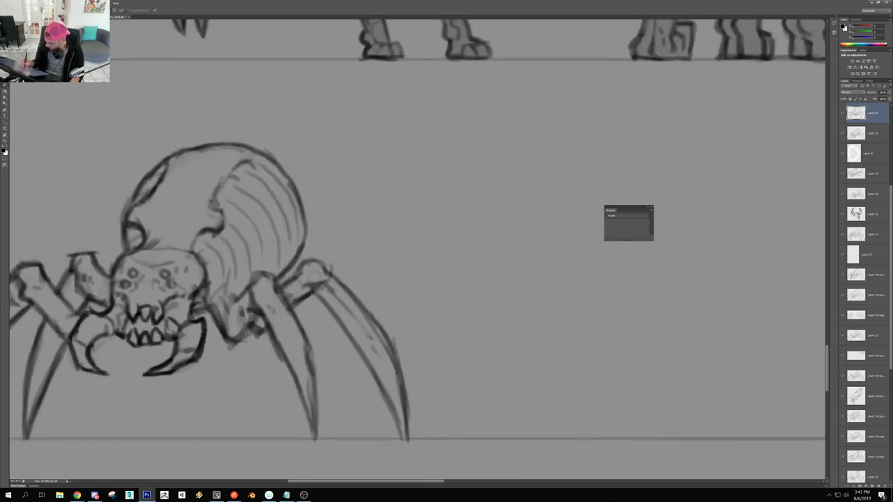
{"action": "left_click_drag", "start_coordinate": [309, 285], "coordinate": [321, 280]}
{"action": "left_click_drag", "start_coordinate": [326, 288], "coordinate": [268, 287]}
Darken the lower ends of the abdomen's outer rib lines with short tapering brush strokes
{"action": "key", "text": "r"}
{"action": "left_click_drag", "start_coordinate": [439, 309], "coordinate": [427, 298]}
{"action": "mouse_move", "coordinate": [306, 233]}
{"action": "left_mouse_down"}
{"action": "mouse_move", "coordinate": [368, 234]}
{"action": "mouse_move", "coordinate": [289, 247]}
{"action": "mouse_move", "coordinate": [303, 214]}
{"action": "left_mouse_up"}
{"action": "left_click_drag", "start_coordinate": [323, 244], "coordinate": [305, 272]}
{"action": "left_click_drag", "start_coordinate": [340, 204], "coordinate": [307, 269]}
{"action": "left_click_drag", "start_coordinate": [356, 230], "coordinate": [339, 258]}
{"action": "mouse_move", "coordinate": [366, 198]}
{"action": "left_mouse_down"}
{"action": "mouse_move", "coordinate": [338, 257]}
{"action": "mouse_move", "coordinate": [352, 228]}
{"action": "left_mouse_up"}
{"action": "left_click_drag", "start_coordinate": [381, 216], "coordinate": [365, 240]}
{"action": "left_click_drag", "start_coordinate": [391, 182], "coordinate": [361, 242]}
Thicken the abdomen rib lines closest to the head with repeated curved brush strokes
{"action": "left_click_drag", "start_coordinate": [265, 244], "coordinate": [254, 261]}
{"action": "left_click_drag", "start_coordinate": [274, 227], "coordinate": [259, 256]}
{"action": "left_click_drag", "start_coordinate": [288, 197], "coordinate": [263, 259]}
{"action": "left_click_drag", "start_coordinate": [282, 214], "coordinate": [256, 264]}
{"action": "left_click_drag", "start_coordinate": [255, 207], "coordinate": [222, 272]}
{"action": "left_click_drag", "start_coordinate": [241, 226], "coordinate": [224, 272]}
{"action": "left_click_drag", "start_coordinate": [257, 198], "coordinate": [234, 261]}
{"action": "left_click_drag", "start_coordinate": [250, 225], "coordinate": [228, 274]}
{"action": "mouse_move", "coordinate": [233, 200]}
{"action": "left_mouse_down"}
{"action": "mouse_move", "coordinate": [214, 239]}
{"action": "mouse_move", "coordinate": [222, 222]}
{"action": "left_mouse_up"}
{"action": "left_click_drag", "start_coordinate": [229, 164], "coordinate": [222, 185]}
{"action": "left_click_drag", "start_coordinate": [225, 219], "coordinate": [219, 227]}
{"action": "left_click_drag", "start_coordinate": [215, 144], "coordinate": [203, 157]}
{"action": "mouse_move", "coordinate": [223, 144]}
{"action": "left_mouse_down"}
{"action": "mouse_move", "coordinate": [211, 162]}
{"action": "mouse_move", "coordinate": [219, 175]}
{"action": "left_mouse_up"}
{"action": "left_click_drag", "start_coordinate": [251, 149], "coordinate": [242, 162]}
{"action": "left_click_drag", "start_coordinate": [255, 152], "coordinate": [253, 175]}
{"action": "left_click_drag", "start_coordinate": [272, 130], "coordinate": [267, 155]}
{"action": "left_click_drag", "start_coordinate": [282, 145], "coordinate": [271, 158]}
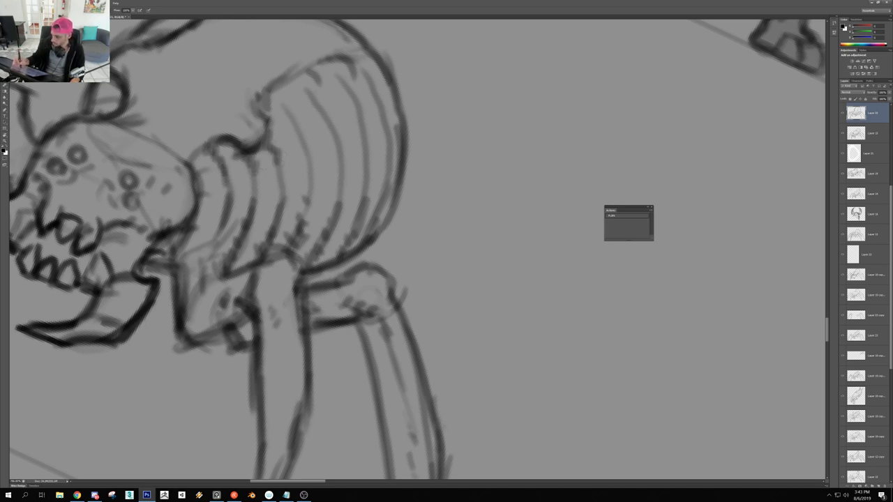
Darken the upper ends of the abdomen ribs along the shell edge and return the canvas to its upright orientation
{"action": "left_click_drag", "start_coordinate": [267, 88], "coordinate": [286, 134]}
{"action": "left_click_drag", "start_coordinate": [275, 92], "coordinate": [294, 118]}
{"action": "left_click_drag", "start_coordinate": [289, 120], "coordinate": [302, 143]}
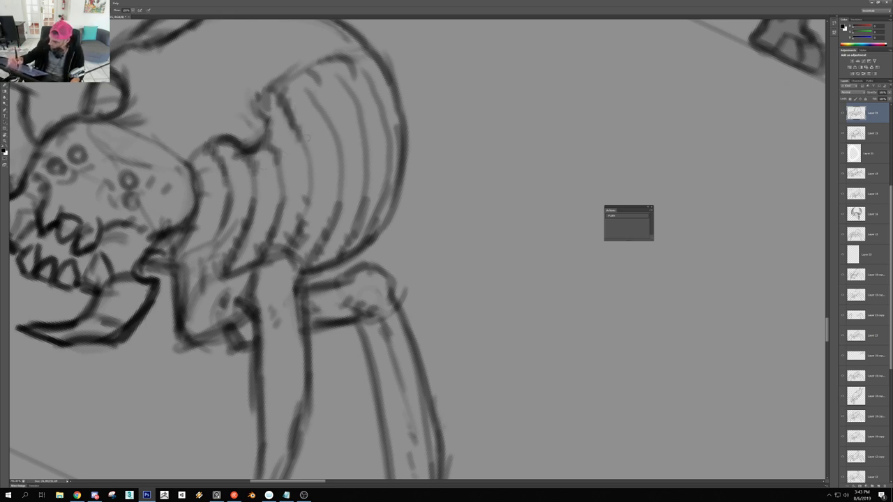
{"action": "left_click_drag", "start_coordinate": [295, 74], "coordinate": [310, 91]}
{"action": "left_click_drag", "start_coordinate": [306, 81], "coordinate": [312, 98]}
{"action": "left_click_drag", "start_coordinate": [311, 94], "coordinate": [321, 110]}
{"action": "mouse_move", "coordinate": [325, 60]}
{"action": "left_mouse_down"}
{"action": "mouse_move", "coordinate": [357, 102]}
{"action": "mouse_move", "coordinate": [350, 91]}
{"action": "left_mouse_up"}
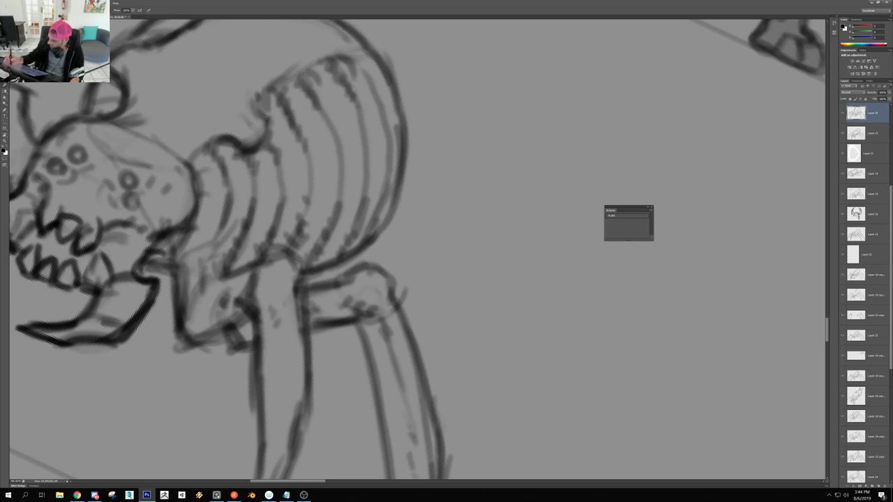
{"action": "left_click_drag", "start_coordinate": [353, 56], "coordinate": [388, 122]}
{"action": "left_click_drag", "start_coordinate": [335, 50], "coordinate": [372, 62]}
{"action": "scroll", "coordinate": [362, 101], "scroll_direction": "down", "scroll_amount": 5}
{"action": "key", "text": "r"}
{"action": "left_click_drag", "start_coordinate": [492, 96], "coordinate": [441, 302]}
{"action": "key", "text": "ctrl+plus"}
{"action": "key", "text": "ctrl+plus"}
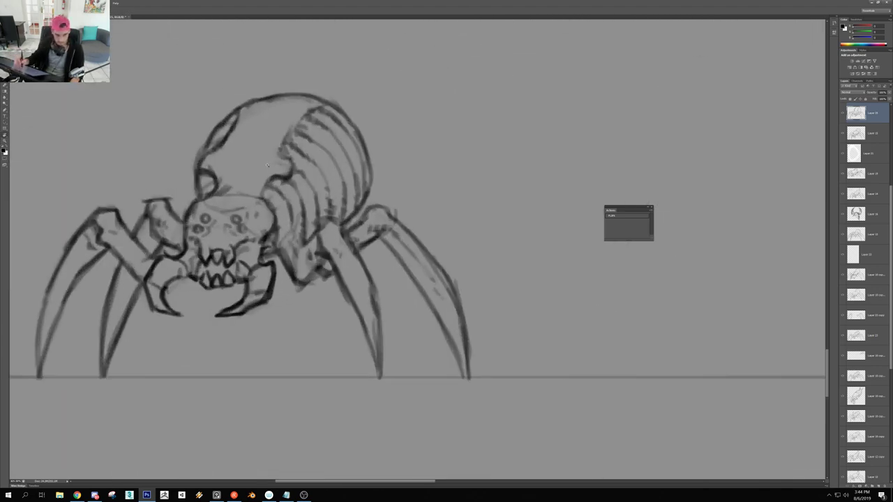
Erase the outline on top of the head and draw a notched central plate band from the forehead over the abdomen
{"action": "key", "text": "e"}
{"action": "left_click_drag", "start_coordinate": [193, 213], "coordinate": [238, 217]}
{"action": "mouse_move", "coordinate": [198, 210]}
{"action": "left_mouse_down"}
{"action": "mouse_move", "coordinate": [188, 214]}
{"action": "mouse_move", "coordinate": [200, 203]}
{"action": "mouse_move", "coordinate": [213, 236]}
{"action": "left_mouse_up"}
{"action": "key", "text": "b"}
{"action": "left_click_drag", "start_coordinate": [226, 218], "coordinate": [239, 186]}
{"action": "mouse_move", "coordinate": [263, 145]}
{"action": "left_mouse_down"}
{"action": "mouse_move", "coordinate": [307, 76]}
{"action": "mouse_move", "coordinate": [329, 61]}
{"action": "left_mouse_up"}
{"action": "mouse_move", "coordinate": [308, 108]}
{"action": "left_mouse_down"}
{"action": "mouse_move", "coordinate": [253, 110]}
{"action": "mouse_move", "coordinate": [352, 131]}
{"action": "mouse_move", "coordinate": [261, 139]}
{"action": "mouse_move", "coordinate": [208, 166]}
{"action": "left_mouse_up"}
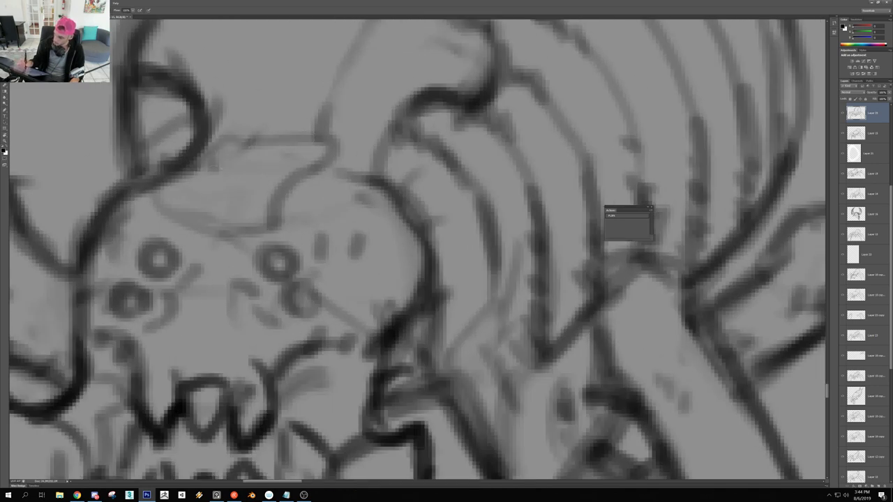
{"action": "key", "text": "ctrl+0"}
{"action": "scroll", "coordinate": [209, 199], "scroll_direction": "up", "scroll_amount": 4}
{"action": "mouse_move", "coordinate": [214, 198]}
{"action": "left_mouse_down"}
{"action": "mouse_move", "coordinate": [229, 128]}
{"action": "mouse_move", "coordinate": [246, 120]}
{"action": "mouse_move", "coordinate": [293, 59]}
{"action": "left_mouse_up"}
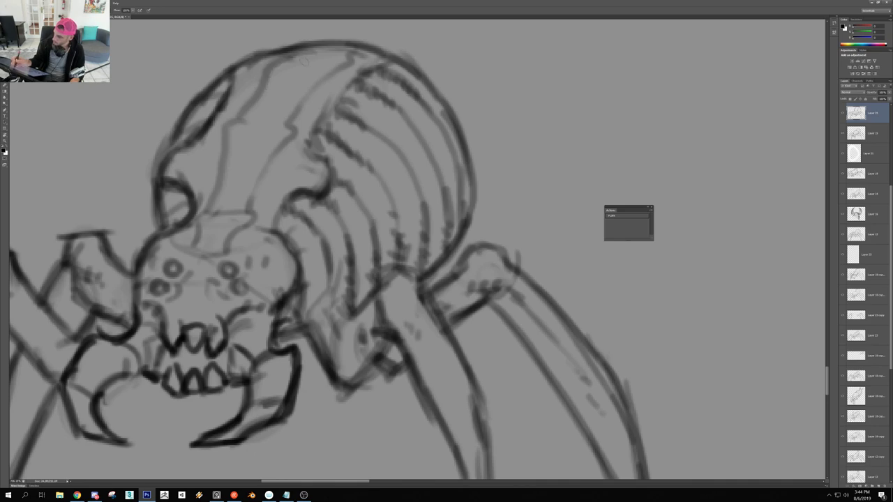
{"action": "left_click_drag", "start_coordinate": [246, 119], "coordinate": [290, 127]}
{"action": "scroll", "coordinate": [266, 163], "scroll_direction": "down", "scroll_amount": 5}
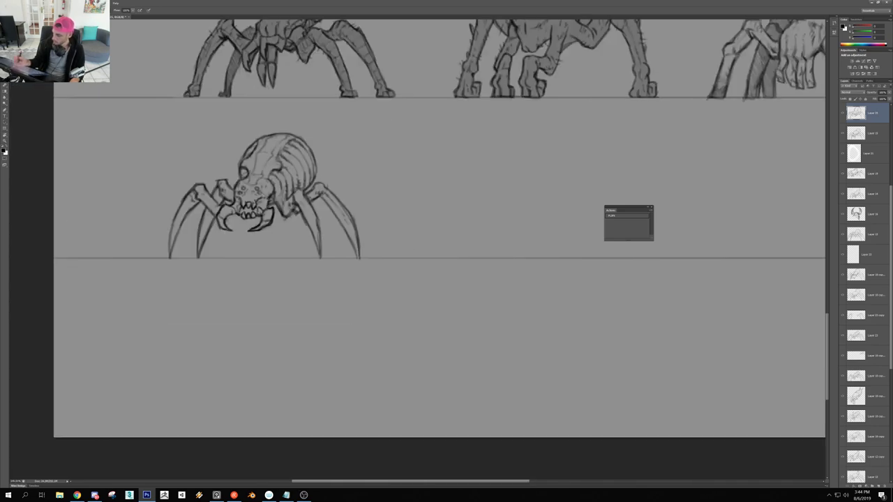
Build up a darker raised edge on the abdomen's outline where the central plate band crosses its crest
{"action": "left_click_drag", "start_coordinate": [478, 140], "coordinate": [489, 254]}
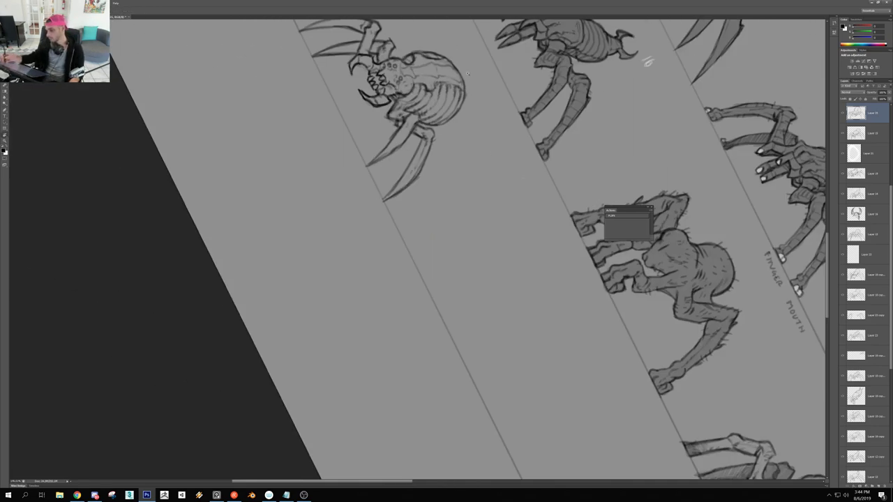
{"action": "scroll", "coordinate": [468, 77], "scroll_direction": "up", "scroll_amount": 5}
{"action": "left_click_drag", "start_coordinate": [479, 130], "coordinate": [371, 266]}
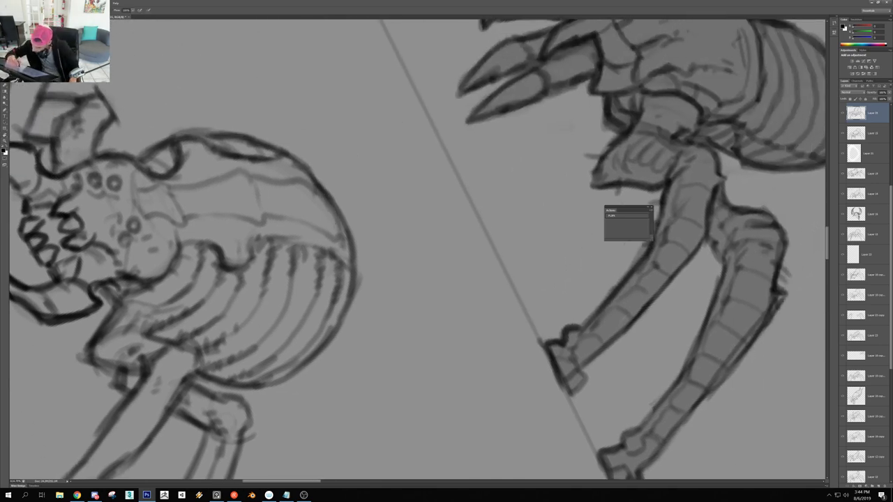
{"action": "mouse_move", "coordinate": [321, 185]}
{"action": "left_mouse_down"}
{"action": "mouse_move", "coordinate": [346, 202]}
{"action": "mouse_move", "coordinate": [356, 242]}
{"action": "left_mouse_up"}
{"action": "mouse_move", "coordinate": [342, 200]}
{"action": "left_mouse_down"}
{"action": "mouse_move", "coordinate": [363, 257]}
{"action": "mouse_move", "coordinate": [355, 269]}
{"action": "mouse_move", "coordinate": [358, 252]}
{"action": "left_mouse_up"}
{"action": "key", "text": "ctrl+minus"}
{"action": "key", "text": "ctrl+minus"}
{"action": "key", "text": "ctrl+minus"}
{"action": "key", "text": "ctrl+minus"}
{"action": "key", "text": "ctrl+minus"}
Brush darker plate divisions and contour lines onto the far side of the abdomen shell
{"action": "key", "text": "r"}
{"action": "mouse_move", "coordinate": [588, 297]}
{"action": "left_mouse_down"}
{"action": "mouse_move", "coordinate": [548, 367]}
{"action": "mouse_move", "coordinate": [496, 408]}
{"action": "left_mouse_up"}
{"action": "scroll", "coordinate": [495, 408], "scroll_direction": "up", "scroll_amount": 5}
{"action": "mouse_move", "coordinate": [436, 160]}
{"action": "left_mouse_down"}
{"action": "mouse_move", "coordinate": [454, 177]}
{"action": "mouse_move", "coordinate": [454, 208]}
{"action": "left_mouse_up"}
{"action": "left_click_drag", "start_coordinate": [409, 128], "coordinate": [442, 169]}
{"action": "mouse_move", "coordinate": [406, 104]}
{"action": "left_mouse_down"}
{"action": "mouse_move", "coordinate": [412, 130]}
{"action": "mouse_move", "coordinate": [403, 140]}
{"action": "mouse_move", "coordinate": [372, 90]}
{"action": "left_mouse_up"}
{"action": "mouse_move", "coordinate": [312, 48]}
{"action": "left_mouse_down"}
{"action": "mouse_move", "coordinate": [347, 110]}
{"action": "mouse_move", "coordinate": [367, 111]}
{"action": "mouse_move", "coordinate": [365, 135]}
{"action": "left_mouse_up"}
{"action": "mouse_move", "coordinate": [353, 99]}
{"action": "left_mouse_down"}
{"action": "mouse_move", "coordinate": [381, 127]}
{"action": "mouse_move", "coordinate": [362, 144]}
{"action": "left_mouse_up"}
{"action": "left_click_drag", "start_coordinate": [384, 124], "coordinate": [367, 150]}
{"action": "mouse_move", "coordinate": [370, 127]}
{"action": "left_mouse_down"}
{"action": "mouse_move", "coordinate": [307, 129]}
{"action": "mouse_move", "coordinate": [450, 121]}
{"action": "mouse_move", "coordinate": [400, 170]}
{"action": "mouse_move", "coordinate": [384, 166]}
{"action": "left_mouse_up"}
{"action": "left_click_drag", "start_coordinate": [365, 235], "coordinate": [331, 266]}
{"action": "left_click_drag", "start_coordinate": [343, 247], "coordinate": [333, 260]}
{"action": "mouse_move", "coordinate": [346, 254]}
{"action": "left_mouse_down"}
{"action": "mouse_move", "coordinate": [357, 238]}
{"action": "mouse_move", "coordinate": [530, 369]}
{"action": "mouse_move", "coordinate": [496, 393]}
{"action": "mouse_move", "coordinate": [374, 229]}
{"action": "mouse_move", "coordinate": [352, 279]}
{"action": "left_mouse_up"}
{"action": "key", "text": "h"}
{"action": "left_click_drag", "start_coordinate": [360, 253], "coordinate": [348, 286]}
{"action": "key", "text": "b"}
{"action": "mouse_move", "coordinate": [354, 210]}
{"action": "left_mouse_down"}
{"action": "mouse_move", "coordinate": [360, 227]}
{"action": "mouse_move", "coordinate": [342, 287]}
{"action": "left_mouse_up"}
{"action": "key", "text": "h"}
{"action": "left_click_drag", "start_coordinate": [376, 239], "coordinate": [447, 153]}
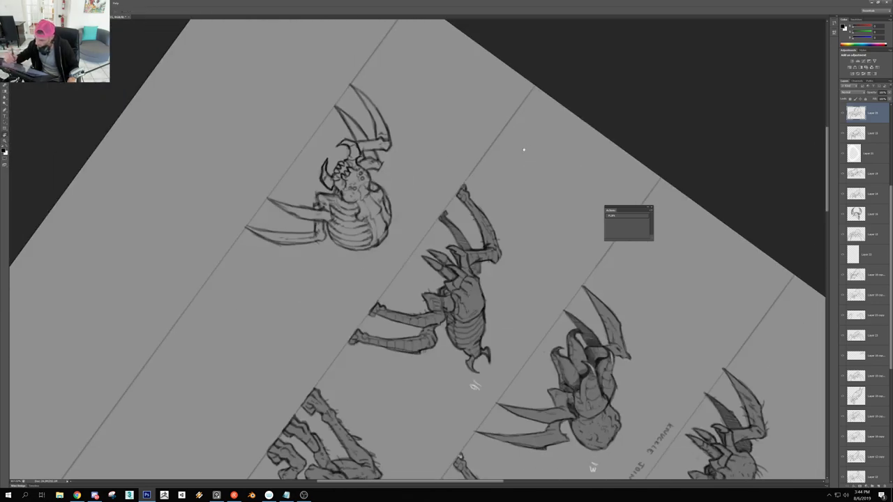
Reinforce the plate edges along the top of the abdomen with heavier strokes and straighten the canvas
{"action": "left_click_drag", "start_coordinate": [524, 149], "coordinate": [387, 206]}
{"action": "mouse_move", "coordinate": [404, 145]}
{"action": "left_mouse_down"}
{"action": "mouse_move", "coordinate": [433, 251]}
{"action": "mouse_move", "coordinate": [416, 244]}
{"action": "left_mouse_up"}
{"action": "key", "text": "b"}
{"action": "left_click_drag", "start_coordinate": [392, 179], "coordinate": [429, 280]}
{"action": "left_click_drag", "start_coordinate": [417, 243], "coordinate": [447, 264]}
{"action": "mouse_move", "coordinate": [427, 179]}
{"action": "left_mouse_down"}
{"action": "mouse_move", "coordinate": [432, 208]}
{"action": "mouse_move", "coordinate": [416, 233]}
{"action": "left_mouse_up"}
{"action": "mouse_move", "coordinate": [410, 133]}
{"action": "left_mouse_down"}
{"action": "mouse_move", "coordinate": [387, 181]}
{"action": "mouse_move", "coordinate": [411, 186]}
{"action": "left_mouse_up"}
{"action": "mouse_move", "coordinate": [399, 142]}
{"action": "left_mouse_down"}
{"action": "mouse_move", "coordinate": [412, 160]}
{"action": "mouse_move", "coordinate": [408, 179]}
{"action": "mouse_move", "coordinate": [435, 176]}
{"action": "mouse_move", "coordinate": [478, 197]}
{"action": "mouse_move", "coordinate": [505, 268]}
{"action": "mouse_move", "coordinate": [496, 310]}
{"action": "left_mouse_up"}
{"action": "key", "text": "h"}
{"action": "key", "text": "Escape"}
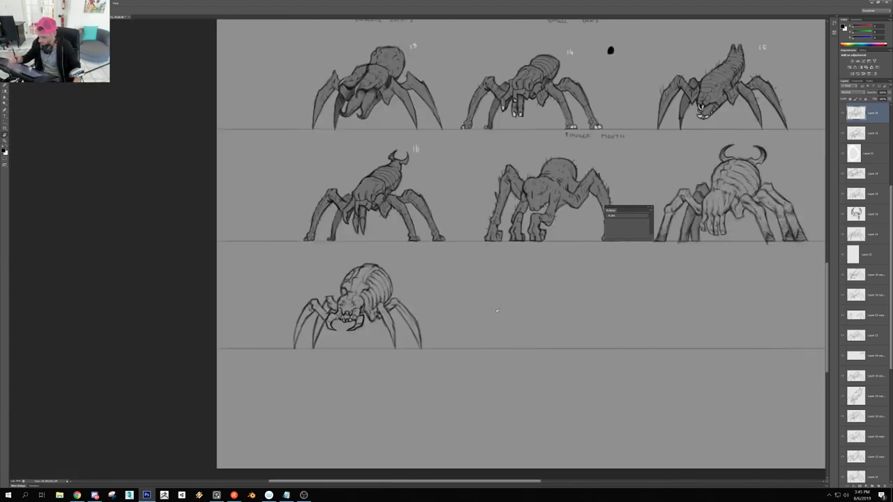
{"action": "mouse_move", "coordinate": [348, 307]}
{"action": "left_mouse_down"}
{"action": "mouse_move", "coordinate": [365, 321]}
{"action": "mouse_move", "coordinate": [356, 319]}
{"action": "mouse_move", "coordinate": [447, 307]}
{"action": "mouse_move", "coordinate": [381, 338]}
{"action": "left_mouse_up"}
{"action": "key", "text": "ctrl+z"}
Darken the inner and outer edges of the spider's outermost front leg blade and hatch its surface
{"action": "left_click_drag", "start_coordinate": [434, 325], "coordinate": [342, 326]}
{"action": "left_click_drag", "start_coordinate": [463, 332], "coordinate": [503, 332]}
{"action": "scroll", "coordinate": [295, 336], "scroll_direction": "up", "scroll_amount": 3}
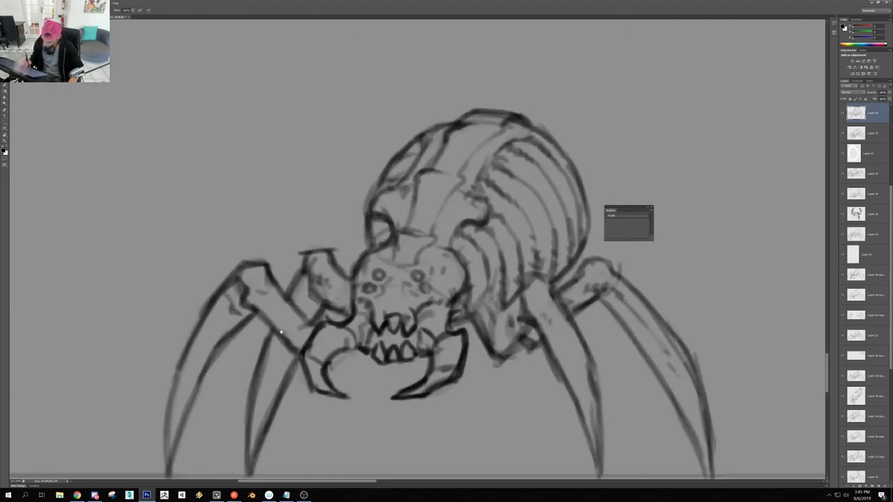
{"action": "left_click_drag", "start_coordinate": [285, 339], "coordinate": [312, 255]}
{"action": "left_click_drag", "start_coordinate": [195, 381], "coordinate": [208, 269]}
{"action": "left_click_drag", "start_coordinate": [195, 318], "coordinate": [208, 278]}
{"action": "left_click_drag", "start_coordinate": [198, 381], "coordinate": [231, 287]}
{"action": "mouse_move", "coordinate": [205, 351]}
{"action": "left_mouse_down"}
{"action": "mouse_move", "coordinate": [245, 266]}
{"action": "mouse_move", "coordinate": [268, 243]}
{"action": "left_mouse_up"}
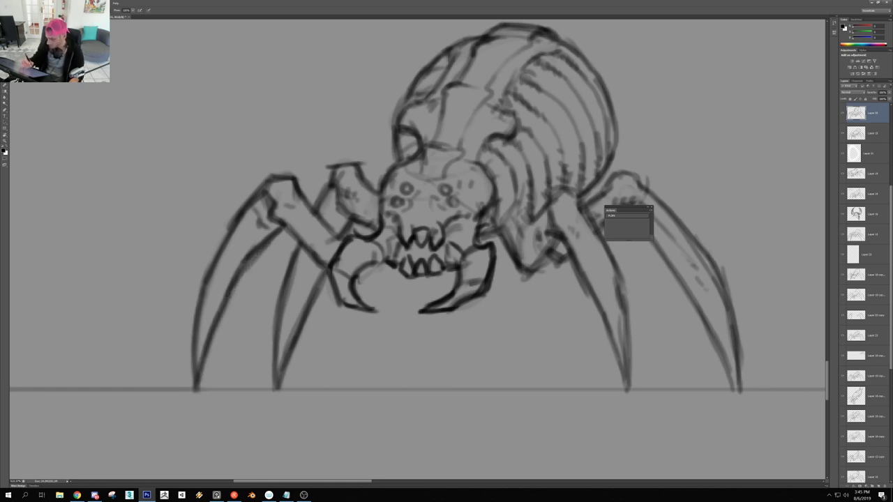
{"action": "mouse_move", "coordinate": [194, 368]}
{"action": "left_mouse_down"}
{"action": "mouse_move", "coordinate": [213, 276]}
{"action": "mouse_move", "coordinate": [232, 256]}
{"action": "left_mouse_up"}
{"action": "left_click_drag", "start_coordinate": [230, 257], "coordinate": [249, 220]}
{"action": "scroll", "coordinate": [293, 269], "scroll_direction": "down", "scroll_amount": 6}
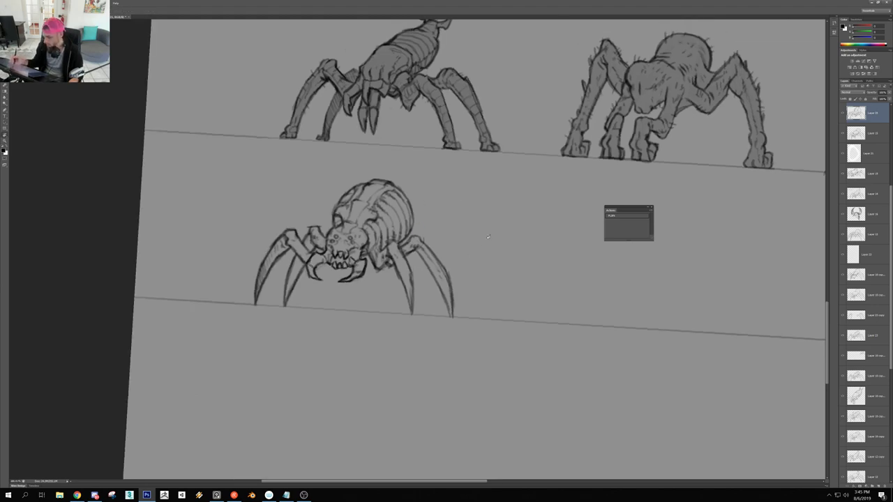
Hatch shading onto the other three leg blades and strengthen the outer edge of the rearmost leg
{"action": "scroll", "coordinate": [285, 265], "scroll_direction": "up", "scroll_amount": 2}
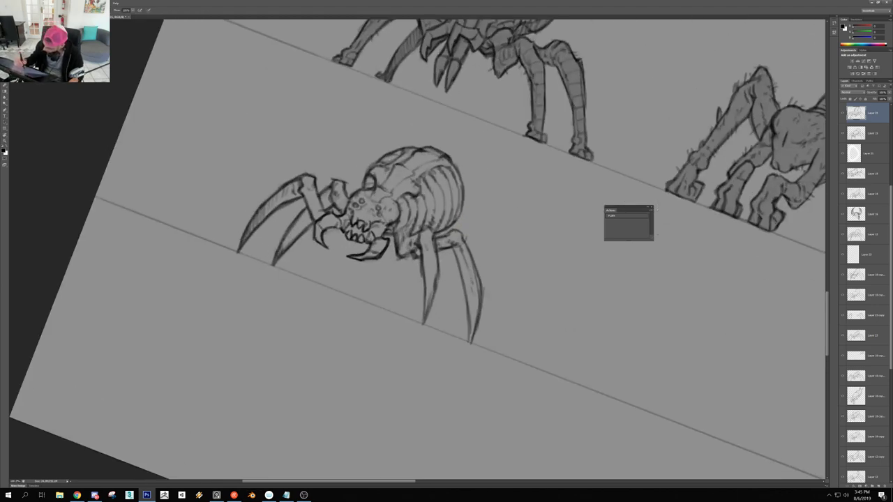
{"action": "left_click_drag", "start_coordinate": [389, 307], "coordinate": [391, 230]}
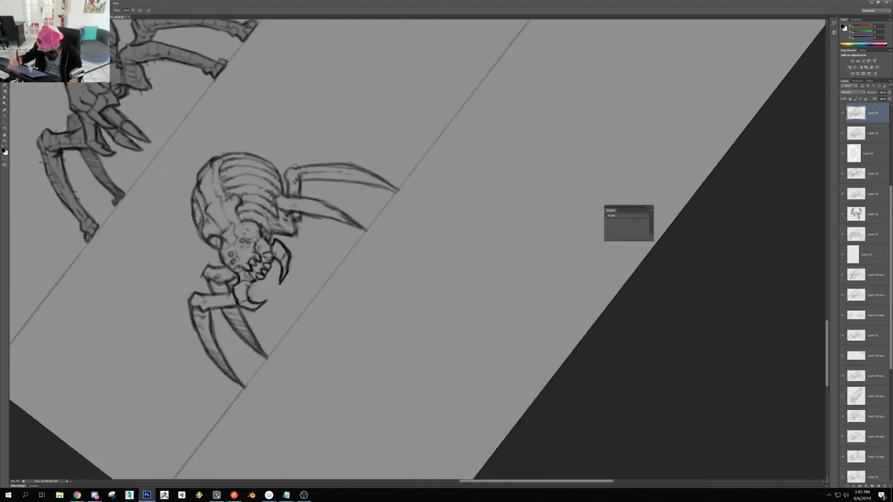
{"action": "left_click_drag", "start_coordinate": [328, 204], "coordinate": [318, 216]}
{"action": "left_click_drag", "start_coordinate": [362, 197], "coordinate": [323, 242]}
{"action": "key", "text": "r"}
{"action": "mouse_move", "coordinate": [324, 243]}
{"action": "left_mouse_down"}
{"action": "mouse_move", "coordinate": [344, 191]}
{"action": "mouse_move", "coordinate": [363, 173]}
{"action": "mouse_move", "coordinate": [391, 182]}
{"action": "mouse_move", "coordinate": [385, 166]}
{"action": "left_mouse_up"}
{"action": "left_click_drag", "start_coordinate": [364, 128], "coordinate": [375, 153]}
{"action": "left_click_drag", "start_coordinate": [375, 146], "coordinate": [389, 186]}
{"action": "left_click_drag", "start_coordinate": [389, 181], "coordinate": [393, 201]}
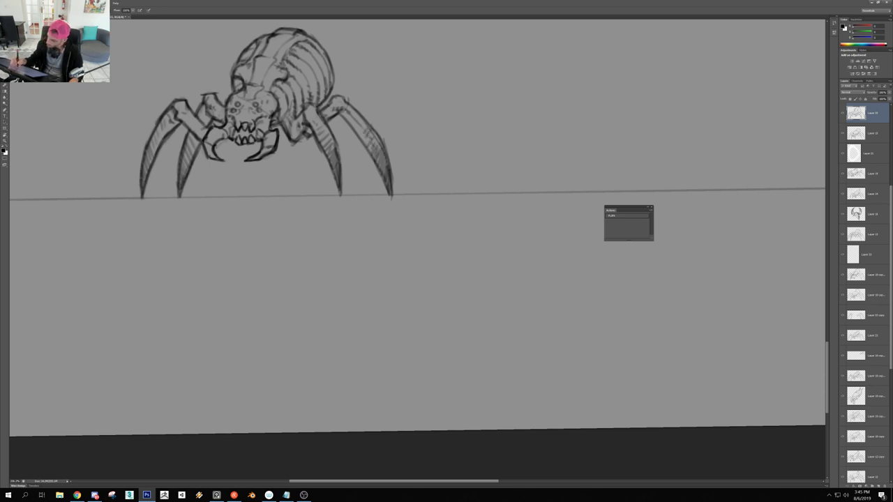
Darken the blade tips of the legs near the ground line with extra shading strokes
{"action": "left_click_drag", "start_coordinate": [342, 163], "coordinate": [343, 195]}
{"action": "left_click_drag", "start_coordinate": [184, 164], "coordinate": [179, 190]}
{"action": "mouse_move", "coordinate": [184, 158]}
{"action": "left_mouse_down"}
{"action": "mouse_move", "coordinate": [180, 184]}
{"action": "mouse_move", "coordinate": [181, 174]}
{"action": "mouse_move", "coordinate": [140, 186]}
{"action": "left_mouse_up"}
{"action": "left_click_drag", "start_coordinate": [148, 153], "coordinate": [144, 172]}
{"action": "left_click_drag", "start_coordinate": [150, 151], "coordinate": [147, 167]}
Clean up and darken the cluster of small round eyes on the spider's head
{"action": "left_click_drag", "start_coordinate": [228, 138], "coordinate": [138, 250]}
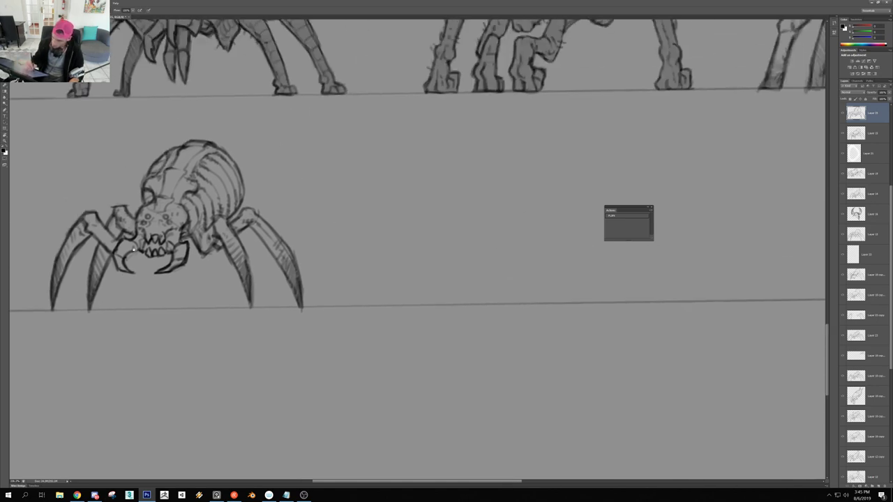
{"action": "left_click_drag", "start_coordinate": [270, 212], "coordinate": [291, 232]}
{"action": "left_click_drag", "start_coordinate": [170, 221], "coordinate": [245, 221]}
{"action": "key", "text": "e"}
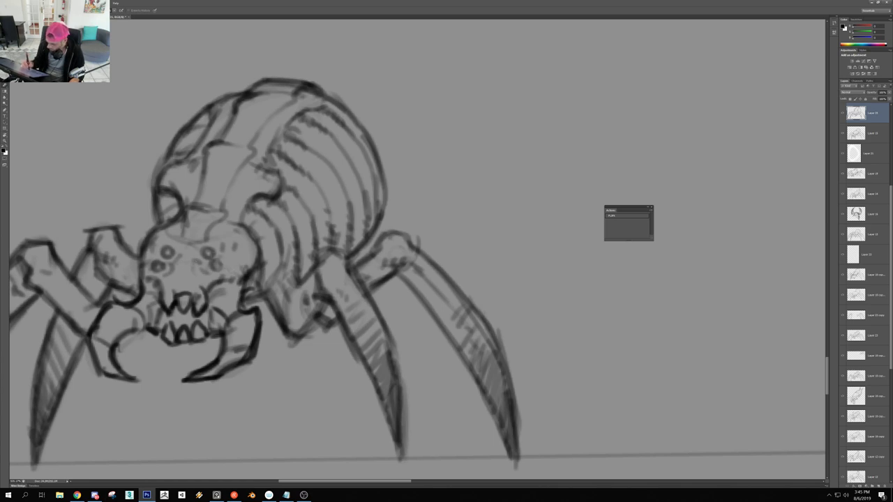
{"action": "key", "text": "b"}
{"action": "left_click_drag", "start_coordinate": [220, 261], "coordinate": [211, 272]}
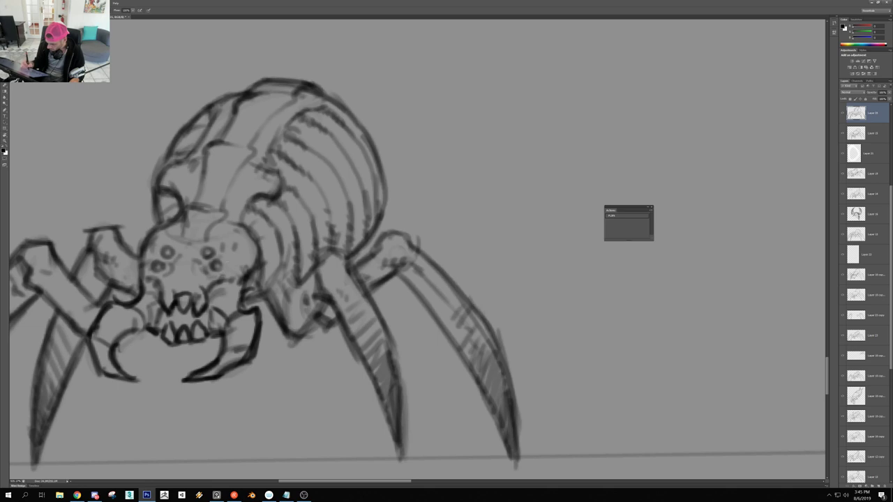
{"action": "mouse_move", "coordinate": [216, 241]}
{"action": "left_mouse_down"}
{"action": "mouse_move", "coordinate": [137, 241]}
{"action": "mouse_move", "coordinate": [300, 237]}
{"action": "left_mouse_up"}
{"action": "mouse_move", "coordinate": [175, 238]}
{"action": "left_mouse_down"}
{"action": "mouse_move", "coordinate": [191, 245]}
{"action": "mouse_move", "coordinate": [165, 239]}
{"action": "left_mouse_up"}
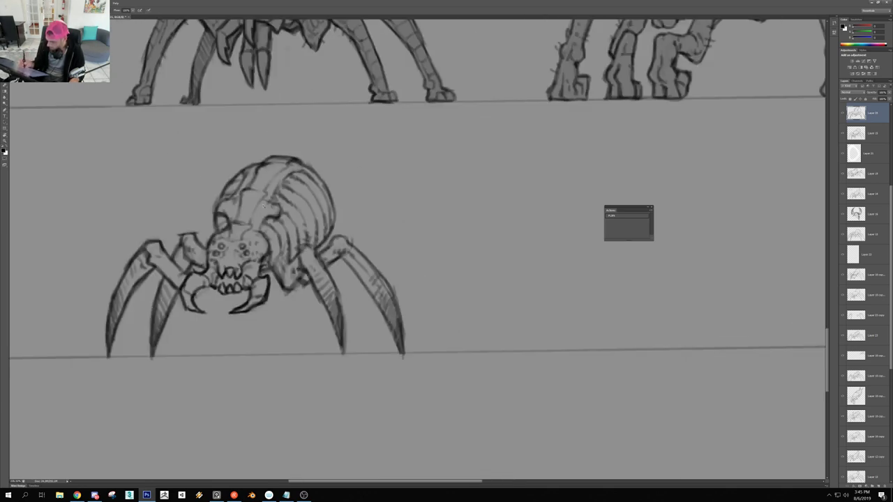
Darken the plate edges on the spider's abdomen and add small pit marks and short strokes between the ribs
{"action": "left_click_drag", "start_coordinate": [263, 205], "coordinate": [348, 206]}
{"action": "left_click_drag", "start_coordinate": [265, 230], "coordinate": [269, 241]}
{"action": "mouse_move", "coordinate": [277, 227]}
{"action": "left_mouse_down"}
{"action": "mouse_move", "coordinate": [282, 233]}
{"action": "mouse_move", "coordinate": [245, 220]}
{"action": "left_mouse_up"}
{"action": "mouse_move", "coordinate": [246, 183]}
{"action": "left_mouse_down"}
{"action": "mouse_move", "coordinate": [250, 195]}
{"action": "mouse_move", "coordinate": [223, 207]}
{"action": "left_mouse_up"}
{"action": "left_click_drag", "start_coordinate": [205, 187], "coordinate": [210, 188]}
{"action": "left_click_drag", "start_coordinate": [267, 179], "coordinate": [216, 179]}
{"action": "left_click_drag", "start_coordinate": [271, 156], "coordinate": [355, 156]}
{"action": "left_click_drag", "start_coordinate": [270, 146], "coordinate": [276, 158]}
{"action": "left_click_drag", "start_coordinate": [226, 172], "coordinate": [282, 193]}
{"action": "scroll", "coordinate": [506, 239], "scroll_direction": "down", "scroll_amount": 5}
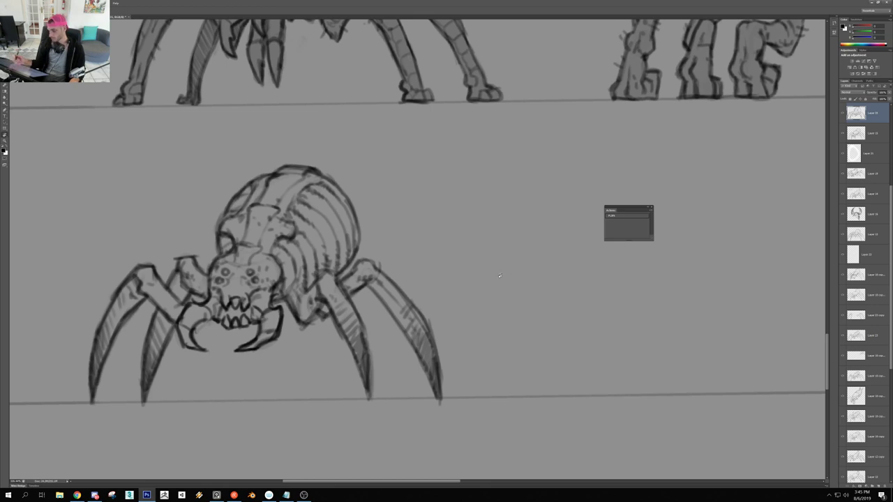
{"action": "scroll", "coordinate": [499, 276], "scroll_direction": "down", "scroll_amount": 3}
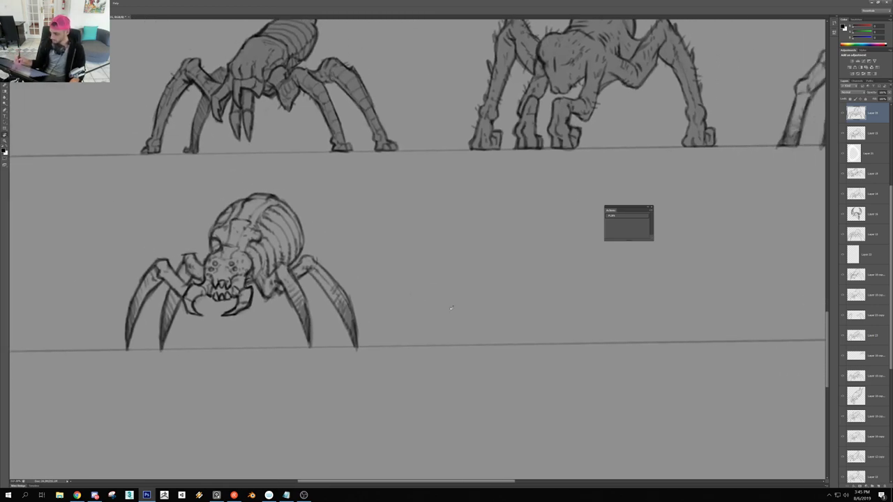
{"action": "scroll", "coordinate": [300, 208], "scroll_direction": "down", "scroll_amount": 6}
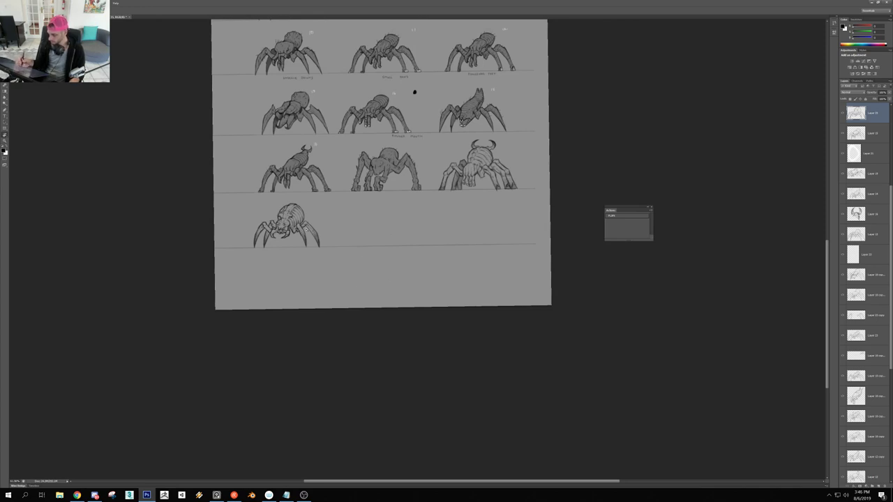
Outline a curved tail sweeping forward from beneath the abdomen, behind the front leg blade nearest the abdomen
{"action": "scroll", "coordinate": [321, 230], "scroll_direction": "up", "scroll_amount": 5}
{"action": "scroll", "coordinate": [307, 223], "scroll_direction": "up", "scroll_amount": 2}
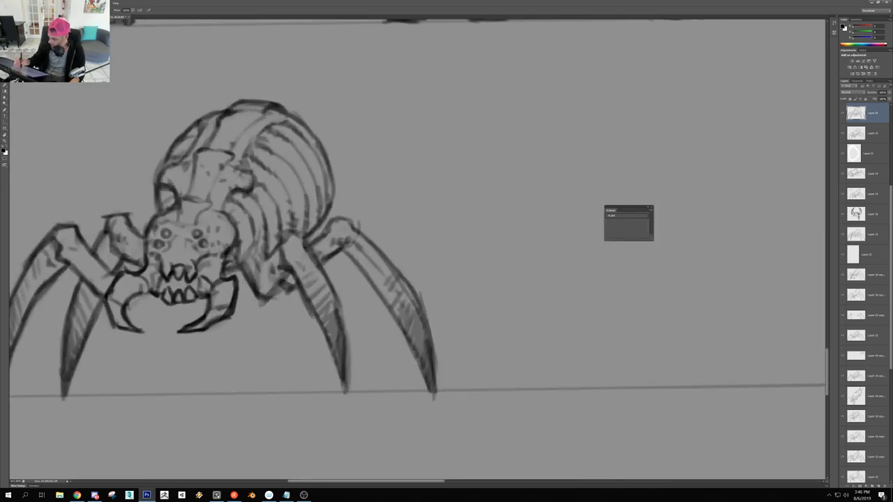
{"action": "mouse_move", "coordinate": [323, 281]}
{"action": "left_mouse_down"}
{"action": "mouse_move", "coordinate": [304, 323]}
{"action": "mouse_move", "coordinate": [255, 340]}
{"action": "left_mouse_up"}
{"action": "scroll", "coordinate": [277, 330], "scroll_direction": "up", "scroll_amount": 2}
{"action": "mouse_move", "coordinate": [309, 292]}
{"action": "left_mouse_down"}
{"action": "mouse_move", "coordinate": [262, 325]}
{"action": "mouse_move", "coordinate": [233, 323]}
{"action": "mouse_move", "coordinate": [210, 344]}
{"action": "mouse_move", "coordinate": [244, 325]}
{"action": "mouse_move", "coordinate": [219, 341]}
{"action": "left_mouse_up"}
{"action": "left_click_drag", "start_coordinate": [303, 328], "coordinate": [239, 341]}
{"action": "mouse_move", "coordinate": [327, 297]}
{"action": "left_mouse_down"}
{"action": "mouse_move", "coordinate": [302, 330]}
{"action": "mouse_move", "coordinate": [273, 343]}
{"action": "mouse_move", "coordinate": [206, 343]}
{"action": "mouse_move", "coordinate": [231, 343]}
{"action": "mouse_move", "coordinate": [307, 289]}
{"action": "mouse_move", "coordinate": [288, 318]}
{"action": "left_mouse_up"}
{"action": "left_click_drag", "start_coordinate": [312, 269], "coordinate": [302, 302]}
Add segment lines and shading along the curved tail and define its pointed tip
{"action": "left_click_drag", "start_coordinate": [349, 219], "coordinate": [344, 244]}
{"action": "left_click_drag", "start_coordinate": [351, 216], "coordinate": [346, 242]}
{"action": "left_click_drag", "start_coordinate": [349, 150], "coordinate": [345, 181]}
{"action": "mouse_move", "coordinate": [349, 152]}
{"action": "left_mouse_down"}
{"action": "mouse_move", "coordinate": [346, 182]}
{"action": "mouse_move", "coordinate": [316, 194]}
{"action": "left_mouse_up"}
{"action": "mouse_move", "coordinate": [345, 163]}
{"action": "left_mouse_down"}
{"action": "mouse_move", "coordinate": [331, 187]}
{"action": "mouse_move", "coordinate": [339, 183]}
{"action": "left_mouse_up"}
{"action": "left_click_drag", "start_coordinate": [349, 175], "coordinate": [343, 186]}
{"action": "left_click_drag", "start_coordinate": [348, 225], "coordinate": [342, 235]}
{"action": "mouse_move", "coordinate": [321, 280]}
{"action": "left_mouse_down"}
{"action": "mouse_move", "coordinate": [311, 306]}
{"action": "mouse_move", "coordinate": [280, 338]}
{"action": "mouse_move", "coordinate": [267, 338]}
{"action": "left_mouse_up"}
{"action": "left_click_drag", "start_coordinate": [309, 300], "coordinate": [305, 314]}
{"action": "mouse_move", "coordinate": [321, 282]}
{"action": "left_mouse_down"}
{"action": "mouse_move", "coordinate": [292, 329]}
{"action": "mouse_move", "coordinate": [272, 281]}
{"action": "left_mouse_up"}
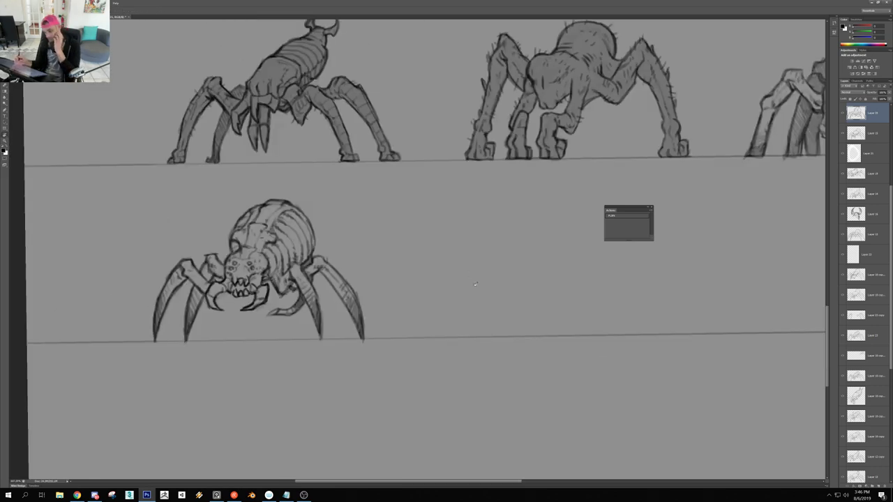
Straighten the canvas view, duplicate the spider layer and place the copy beside the original on the same ground line
{"action": "left_click_drag", "start_coordinate": [475, 284], "coordinate": [478, 323]}
{"action": "key", "text": "Escape"}
{"action": "left_click_drag", "start_coordinate": [241, 265], "coordinate": [307, 266]}
{"action": "left_click_drag", "start_coordinate": [289, 326], "coordinate": [222, 326]}
{"action": "scroll", "coordinate": [283, 340], "scroll_direction": "up", "scroll_amount": 3}
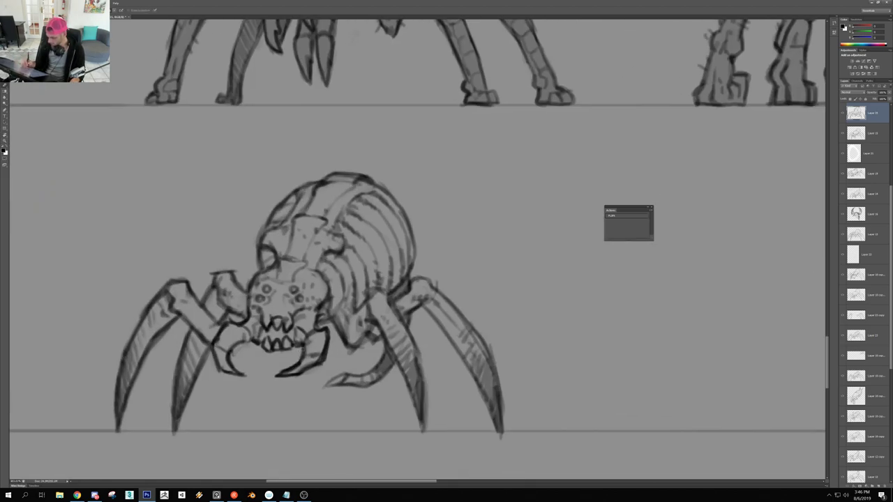
{"action": "left_click_drag", "start_coordinate": [292, 339], "coordinate": [226, 339]}
{"action": "key", "text": "v"}
{"action": "left_click_drag", "start_coordinate": [322, 335], "coordinate": [442, 338]}
{"action": "left_click_drag", "start_coordinate": [443, 340], "coordinate": [513, 342]}
Erase the upper and lower fangs from the copied spider's mouth
{"action": "key", "text": "e"}
{"action": "mouse_move", "coordinate": [189, 342]}
{"action": "left_mouse_down"}
{"action": "mouse_move", "coordinate": [210, 357]}
{"action": "mouse_move", "coordinate": [226, 342]}
{"action": "mouse_move", "coordinate": [197, 360]}
{"action": "left_mouse_up"}
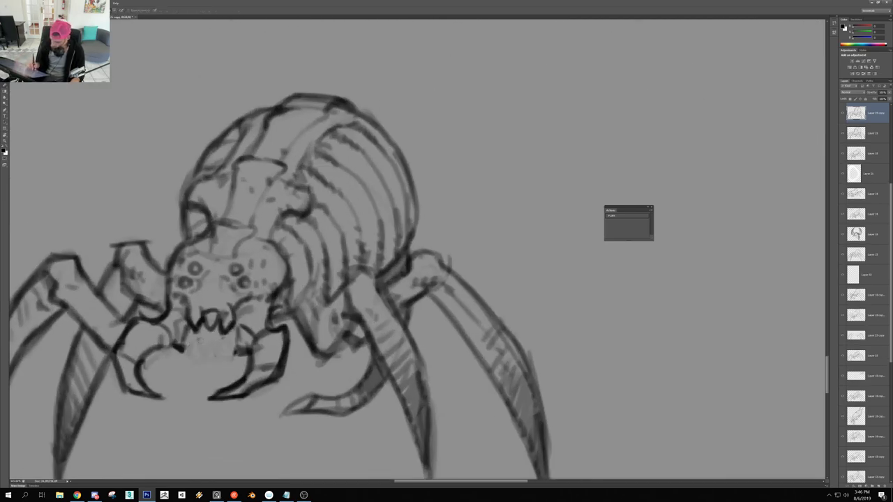
{"action": "mouse_move", "coordinate": [186, 315]}
{"action": "left_mouse_down"}
{"action": "mouse_move", "coordinate": [229, 330]}
{"action": "mouse_move", "coordinate": [221, 335]}
{"action": "mouse_move", "coordinate": [185, 304]}
{"action": "left_mouse_up"}
{"action": "key", "text": "b"}
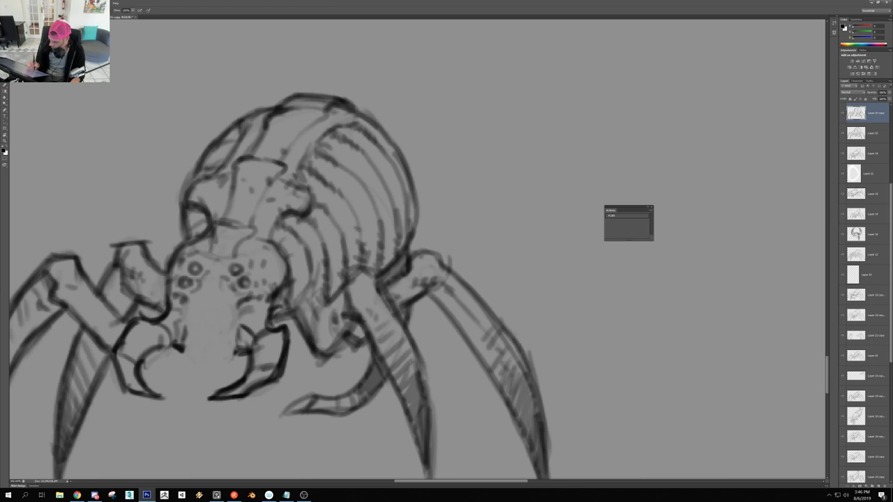
Draw a plain lower edge across the copied spider's face between its two mandibles
{"action": "left_click_drag", "start_coordinate": [181, 345], "coordinate": [210, 347]}
{"action": "key", "text": "e"}
{"action": "mouse_move", "coordinate": [185, 353]}
{"action": "left_mouse_down"}
{"action": "mouse_move", "coordinate": [179, 348]}
{"action": "mouse_move", "coordinate": [230, 351]}
{"action": "left_mouse_up"}
{"action": "key", "text": "b"}
{"action": "left_click_drag", "start_coordinate": [180, 346], "coordinate": [244, 350]}
Erase the eyes and leftover marks from the copied spider's face and strengthen its lower edge
{"action": "key", "text": "e"}
{"action": "mouse_move", "coordinate": [236, 266]}
{"action": "left_mouse_down"}
{"action": "mouse_move", "coordinate": [245, 284]}
{"action": "mouse_move", "coordinate": [202, 270]}
{"action": "mouse_move", "coordinate": [187, 282]}
{"action": "mouse_move", "coordinate": [200, 286]}
{"action": "mouse_move", "coordinate": [194, 295]}
{"action": "left_mouse_up"}
{"action": "key", "text": "b"}
{"action": "left_click_drag", "start_coordinate": [215, 347], "coordinate": [235, 352]}
{"action": "mouse_move", "coordinate": [222, 348]}
{"action": "left_mouse_down"}
{"action": "mouse_move", "coordinate": [241, 355]}
{"action": "mouse_move", "coordinate": [234, 346]}
{"action": "left_mouse_up"}
{"action": "key", "text": "e"}
{"action": "key", "text": "b"}
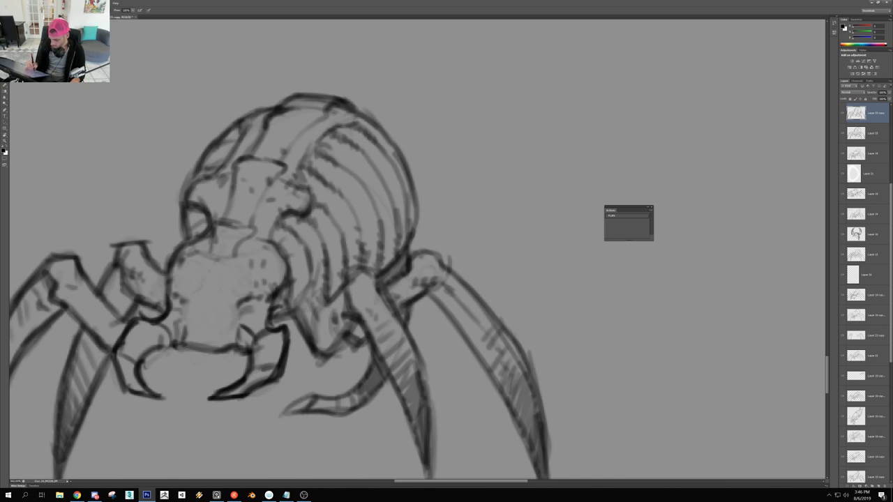
{"action": "key", "text": "e"}
{"action": "left_click_drag", "start_coordinate": [237, 307], "coordinate": [261, 298]}
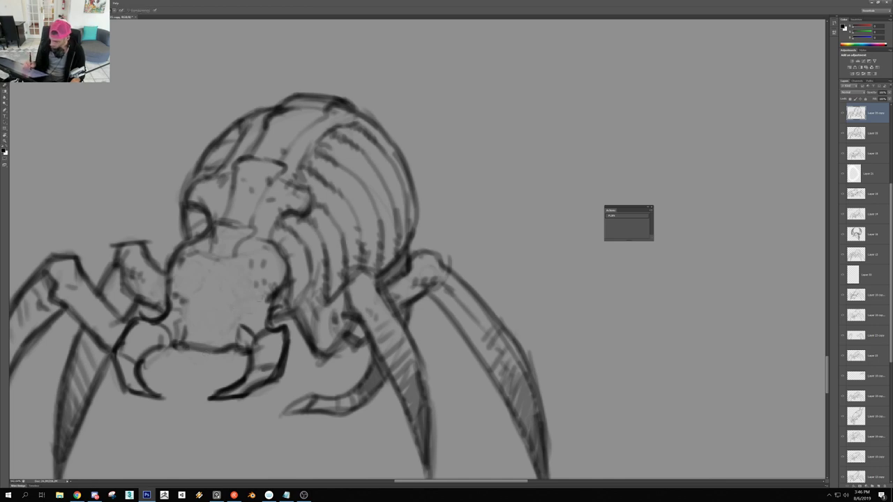
{"action": "left_click_drag", "start_coordinate": [175, 295], "coordinate": [186, 310]}
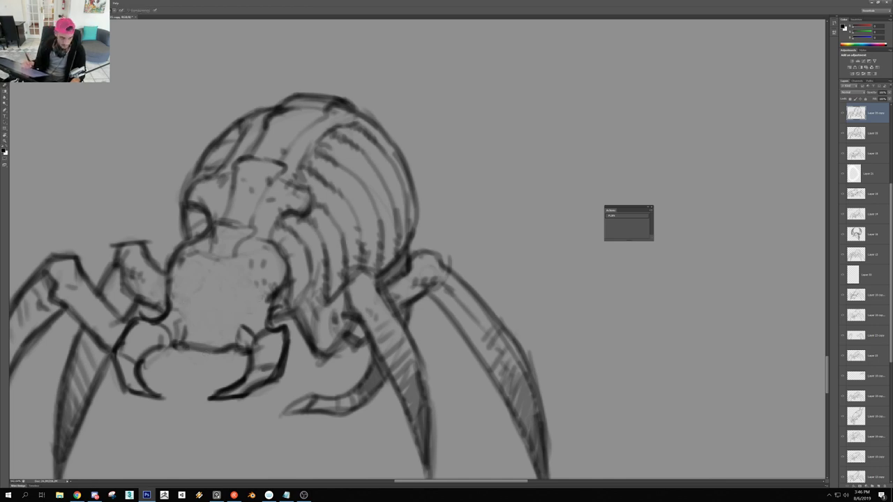
Sketch vertical plate lines down the copied spider's blank face and a dark vertical slit at its center
{"action": "scroll", "coordinate": [220, 289], "scroll_direction": "down", "scroll_amount": 5}
{"action": "scroll", "coordinate": [232, 302], "scroll_direction": "up", "scroll_amount": 4}
{"action": "scroll", "coordinate": [231, 301], "scroll_direction": "up", "scroll_amount": 3}
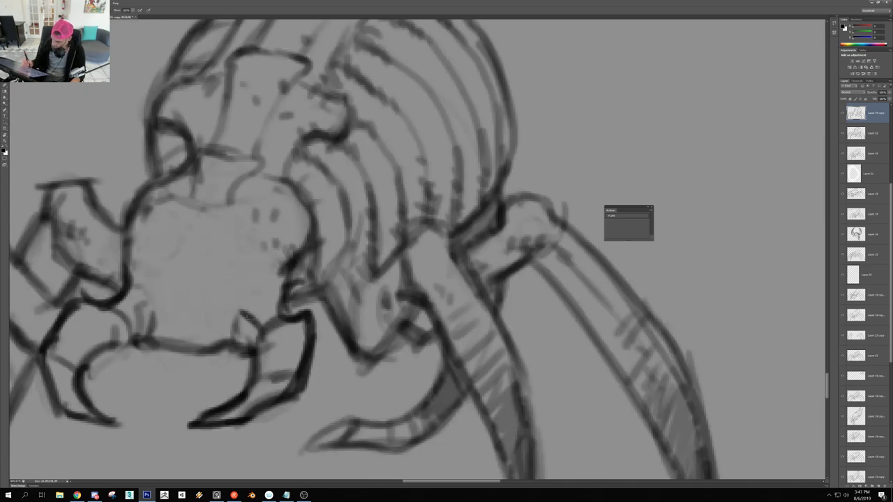
{"action": "scroll", "coordinate": [235, 245], "scroll_direction": "down", "scroll_amount": 2}
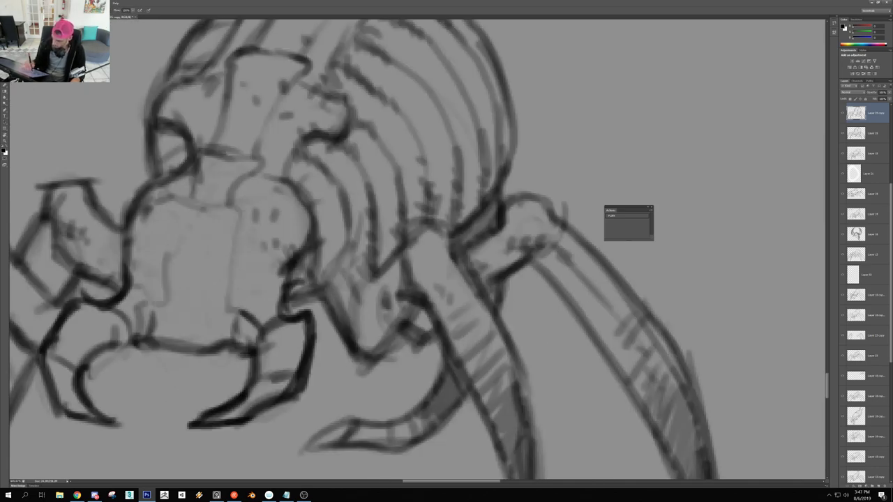
{"action": "scroll", "coordinate": [312, 289], "scroll_direction": "down", "scroll_amount": 4}
{"action": "scroll", "coordinate": [313, 300], "scroll_direction": "down", "scroll_amount": 1}
{"action": "scroll", "coordinate": [314, 315], "scroll_direction": "up", "scroll_amount": 5}
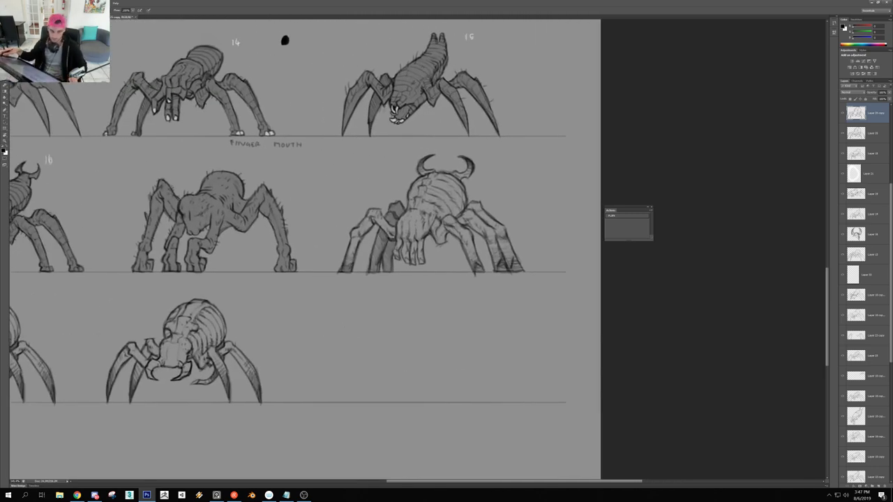
{"action": "scroll", "coordinate": [468, 353], "scroll_direction": "down", "scroll_amount": 1}
{"action": "scroll", "coordinate": [448, 333], "scroll_direction": "up", "scroll_amount": 2}
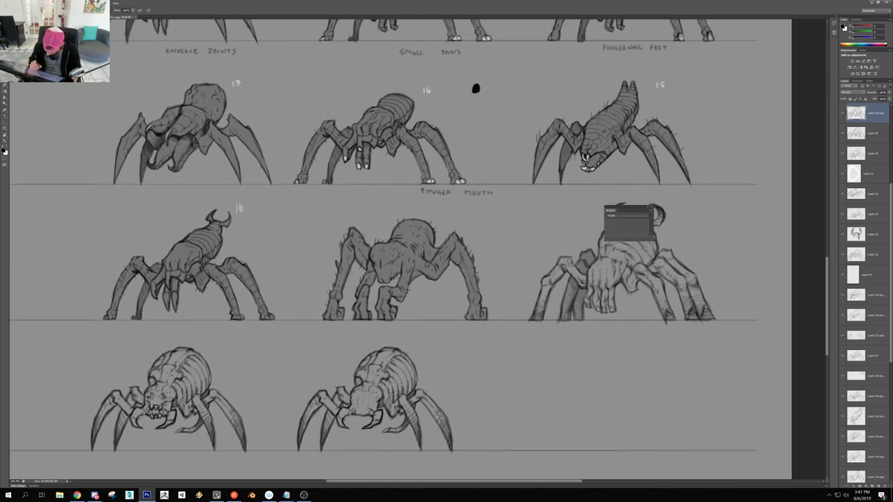
{"action": "scroll", "coordinate": [367, 400], "scroll_direction": "up", "scroll_amount": 2}
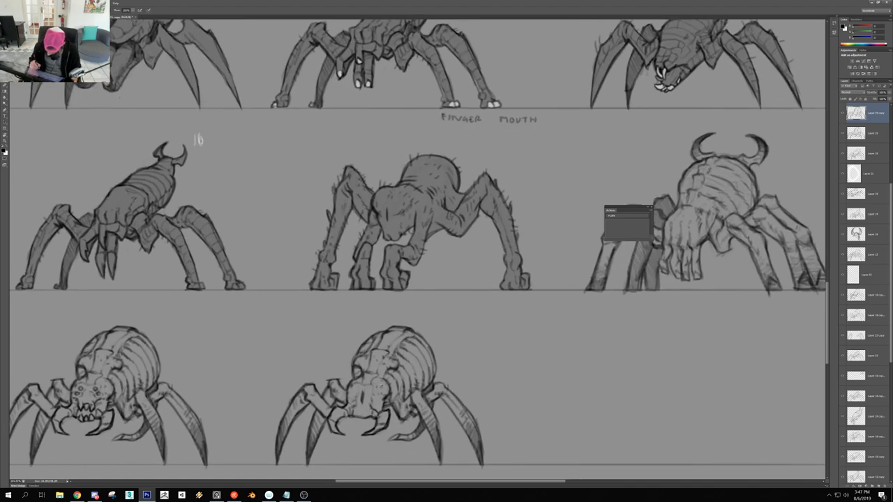
Darken the pointed tip of the copied spider's curved tail into a stinger
{"action": "scroll", "coordinate": [375, 387], "scroll_direction": "down", "scroll_amount": 4}
{"action": "scroll", "coordinate": [412, 383], "scroll_direction": "up", "scroll_amount": 4}
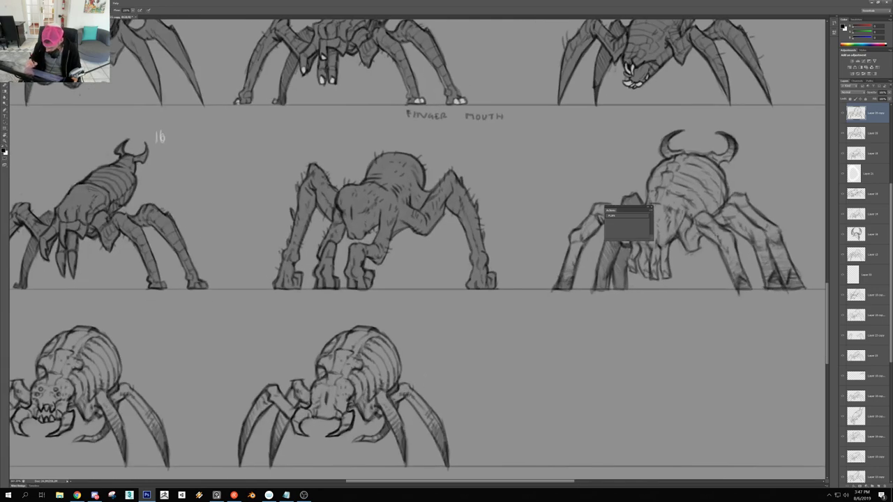
{"action": "scroll", "coordinate": [352, 445], "scroll_direction": "up", "scroll_amount": 2}
{"action": "scroll", "coordinate": [469, 151], "scroll_direction": "down", "scroll_amount": 4}
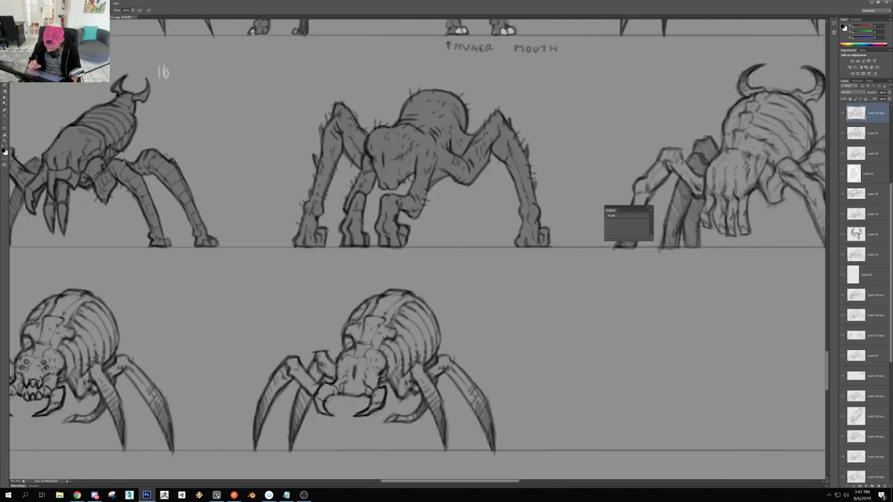
{"action": "scroll", "coordinate": [401, 420], "scroll_direction": "up", "scroll_amount": 3}
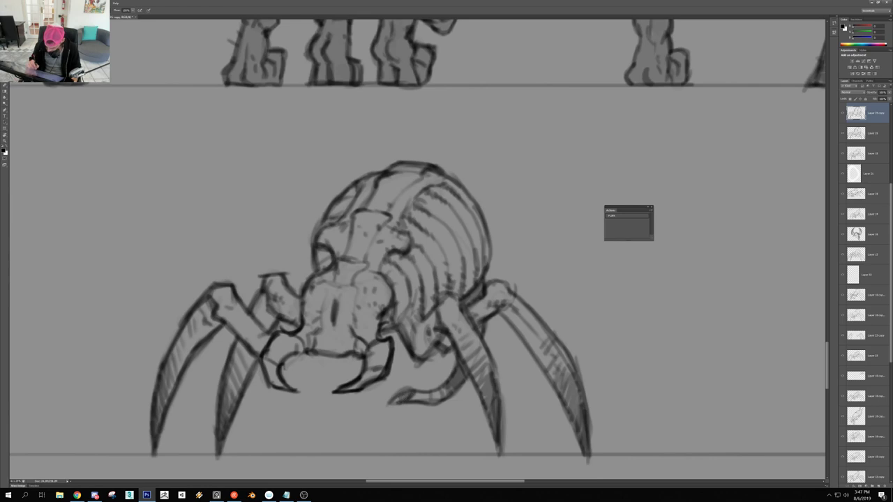
{"action": "left_click_drag", "start_coordinate": [399, 397], "coordinate": [392, 402]}
{"action": "scroll", "coordinate": [484, 138], "scroll_direction": "down", "scroll_amount": 4}
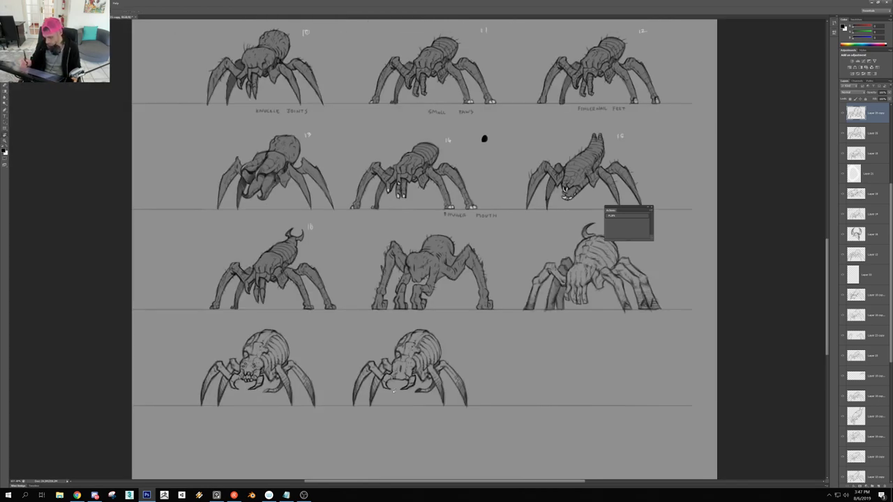
{"action": "scroll", "coordinate": [415, 377], "scroll_direction": "up", "scroll_amount": 5}
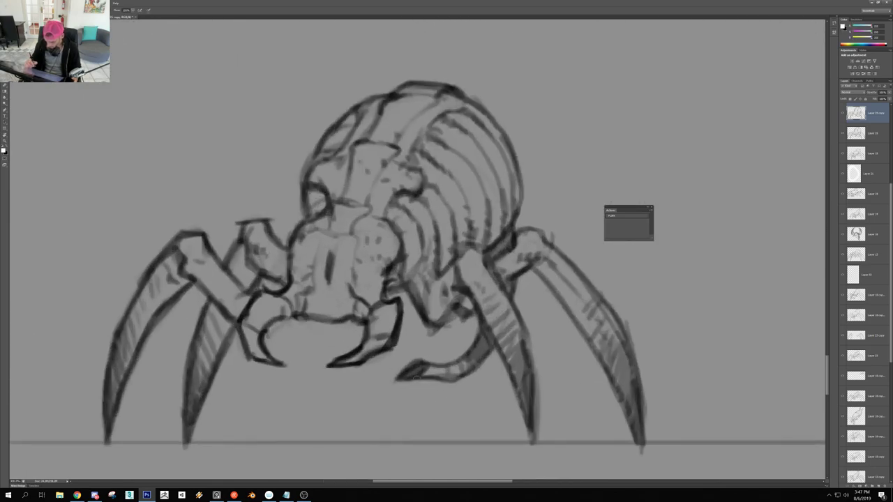
Choose a bright green foreground color and paint venom dripping from the copied spider's tail tip
{"action": "left_click", "coordinate": [4, 151]}
{"action": "left_click", "coordinate": [534, 371]}
{"action": "left_click", "coordinate": [517, 344]}
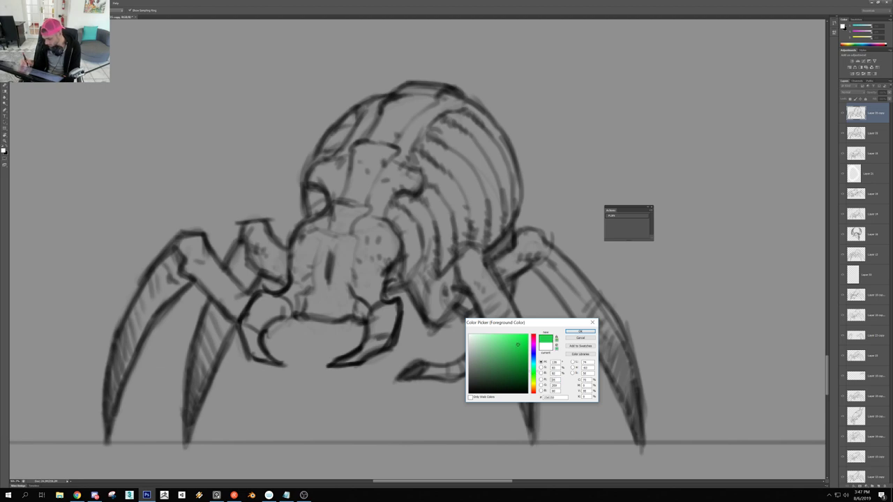
{"action": "key", "text": "Return"}
{"action": "mouse_move", "coordinate": [401, 376]}
{"action": "left_mouse_down"}
{"action": "mouse_move", "coordinate": [403, 403]}
{"action": "mouse_move", "coordinate": [414, 371]}
{"action": "left_mouse_up"}
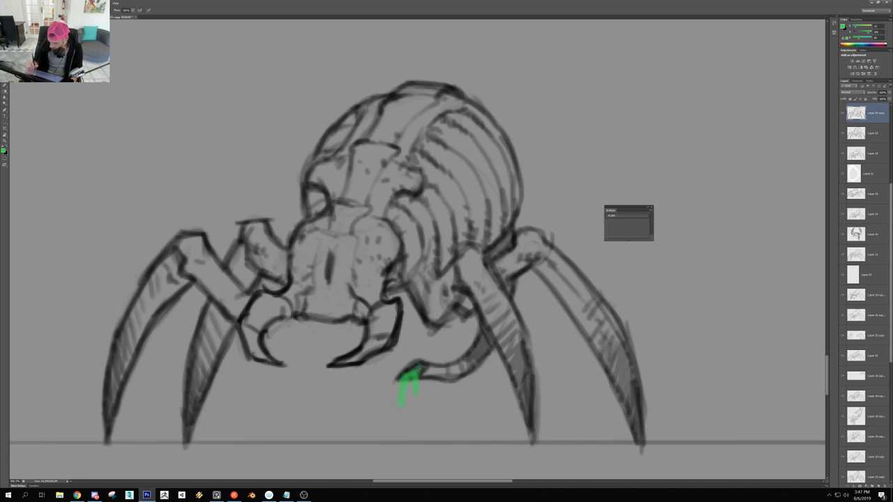
{"action": "key", "text": "ctrl+0"}
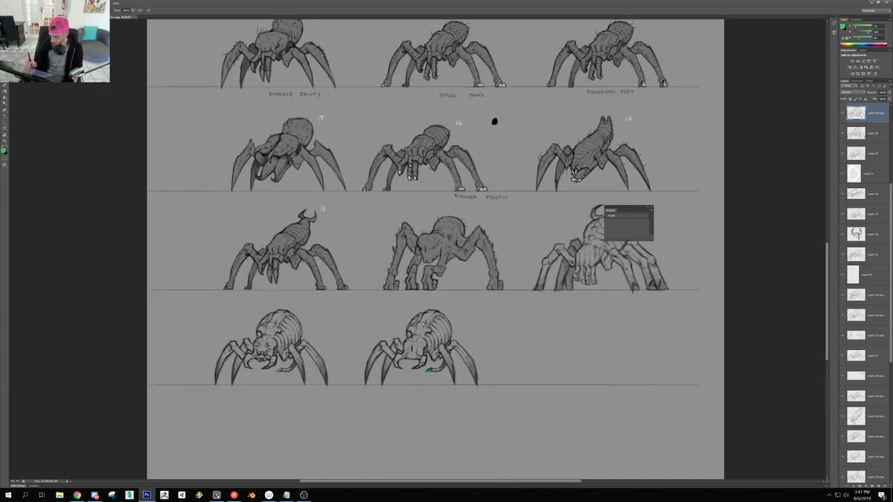
{"action": "scroll", "coordinate": [451, 371], "scroll_direction": "up", "scroll_amount": 4}
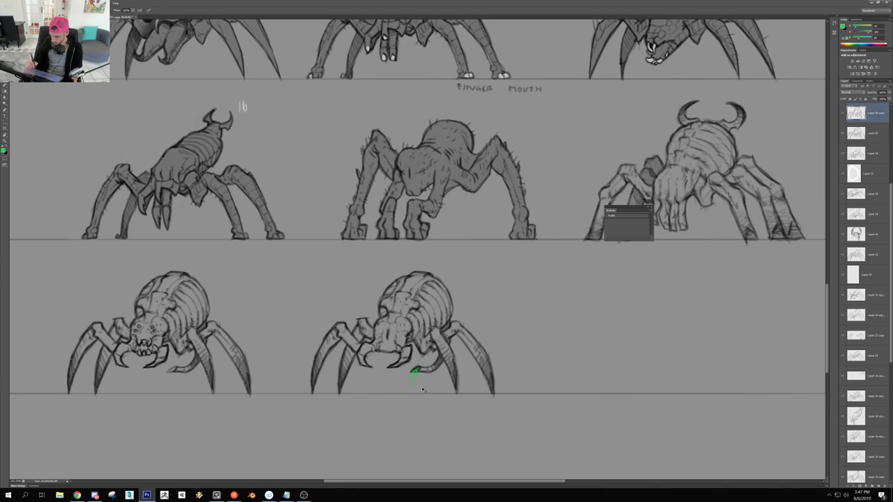
{"action": "scroll", "coordinate": [419, 391], "scroll_direction": "up", "scroll_amount": 3}
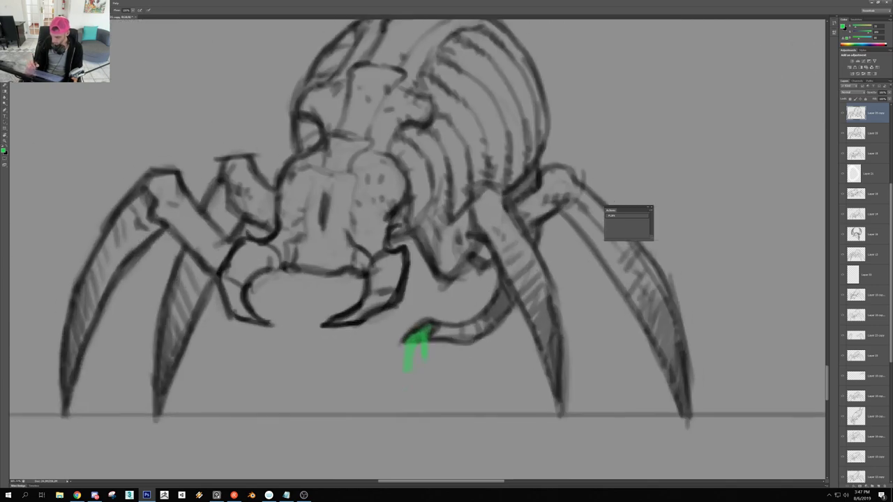
Try boosting the green venom's saturation with Hue/Saturation, and undo the green drips on the tail
{"action": "key", "text": "ctrl+u"}
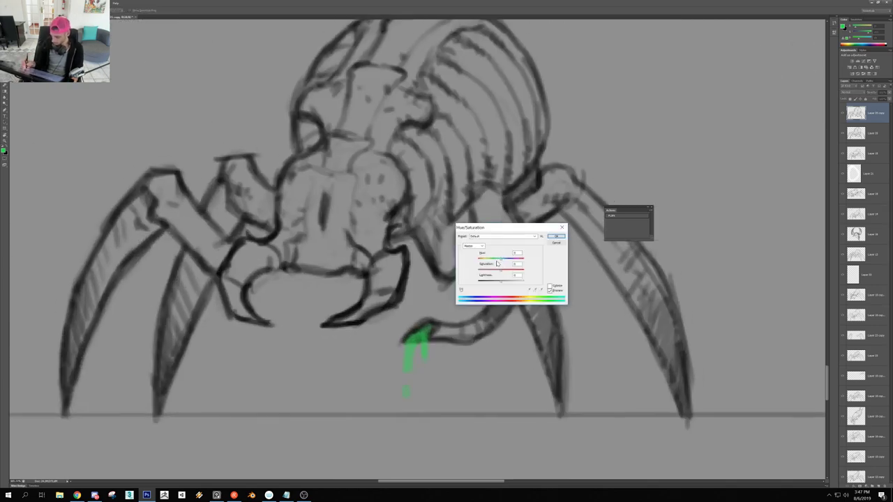
{"action": "mouse_move", "coordinate": [502, 272]}
{"action": "left_mouse_down"}
{"action": "mouse_move", "coordinate": [526, 272]}
{"action": "mouse_move", "coordinate": [492, 284]}
{"action": "mouse_move", "coordinate": [506, 283]}
{"action": "left_mouse_up"}
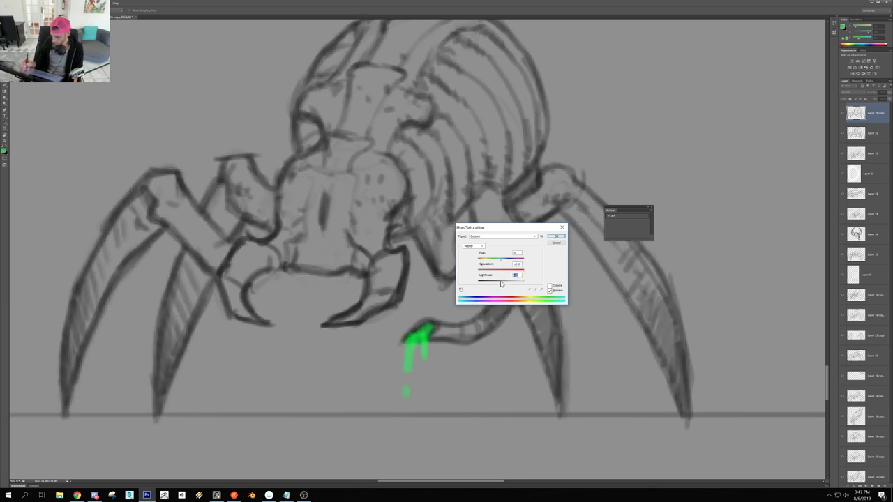
{"action": "key", "text": "Return"}
{"action": "key", "text": "ctrl+alt+z"}
{"action": "key", "text": "ctrl+alt+z"}
{"action": "left_click_drag", "start_coordinate": [443, 339], "coordinate": [373, 340]}
{"action": "mouse_move", "coordinate": [438, 308]}
{"action": "left_mouse_down"}
{"action": "mouse_move", "coordinate": [418, 308]}
{"action": "mouse_move", "coordinate": [493, 289]}
{"action": "left_mouse_up"}
{"action": "key", "text": "v"}
{"action": "scroll", "coordinate": [424, 283], "scroll_direction": "down", "scroll_amount": 5}
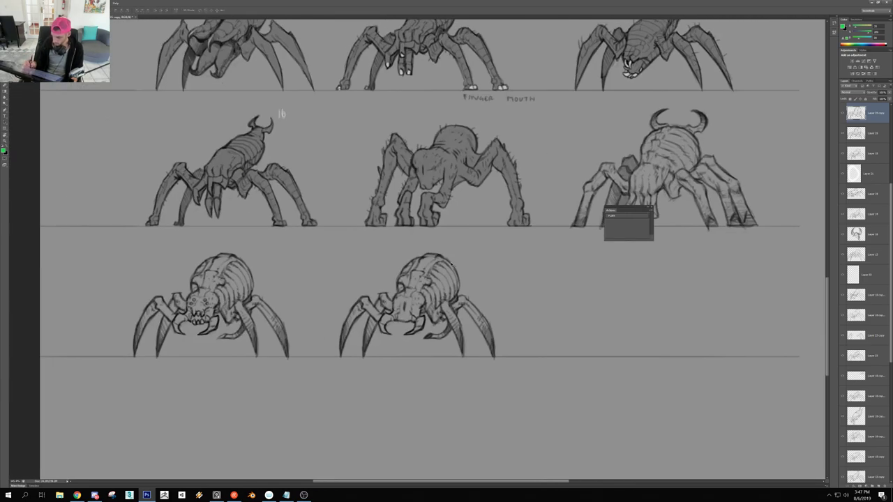
{"action": "scroll", "coordinate": [423, 283], "scroll_direction": "up", "scroll_amount": 5}
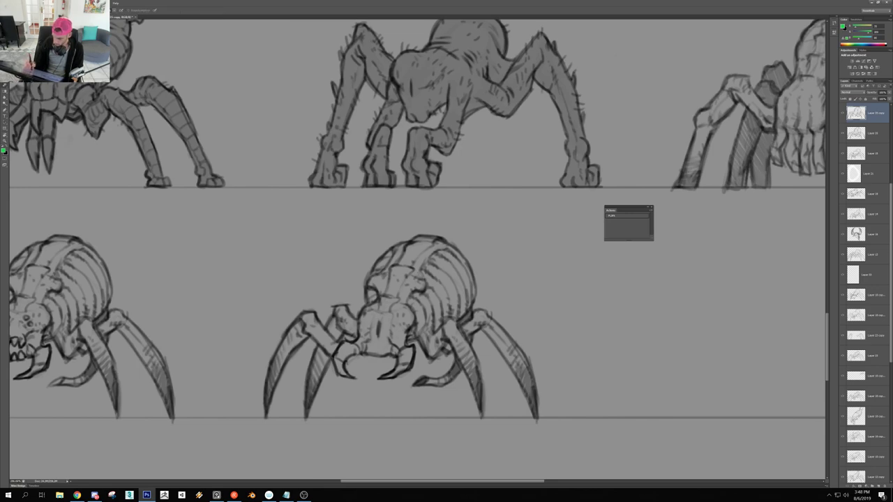
{"action": "scroll", "coordinate": [446, 252], "scroll_direction": "down", "scroll_amount": 4}
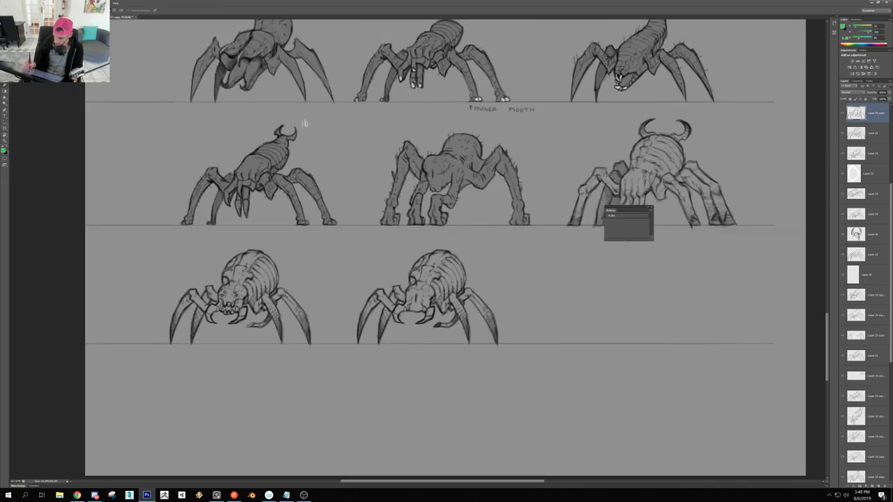
Rotate the canvas view sideways to inspect the copied spider and restore the default black and white colors
{"action": "mouse_move", "coordinate": [514, 28]}
{"action": "left_mouse_down"}
{"action": "mouse_move", "coordinate": [560, 54]}
{"action": "mouse_move", "coordinate": [655, 282]}
{"action": "left_mouse_up"}
{"action": "left_click_drag", "start_coordinate": [412, 403], "coordinate": [365, 394]}
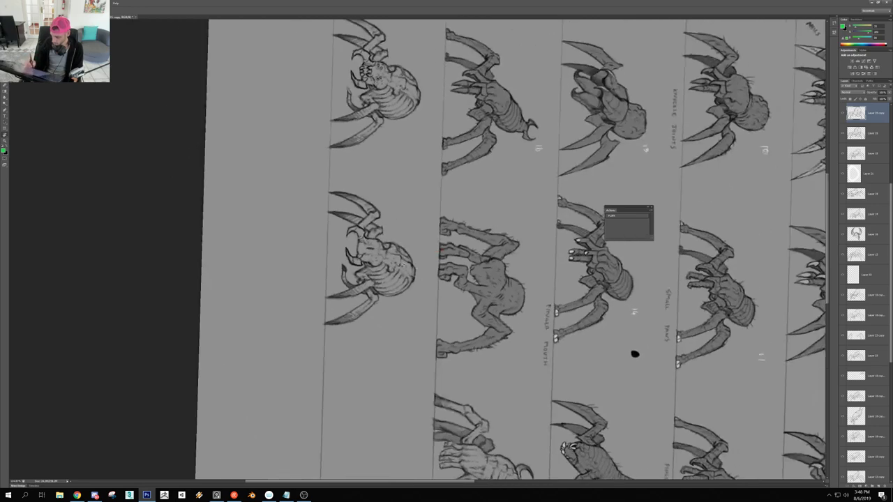
{"action": "left_click_drag", "start_coordinate": [409, 265], "coordinate": [461, 265]}
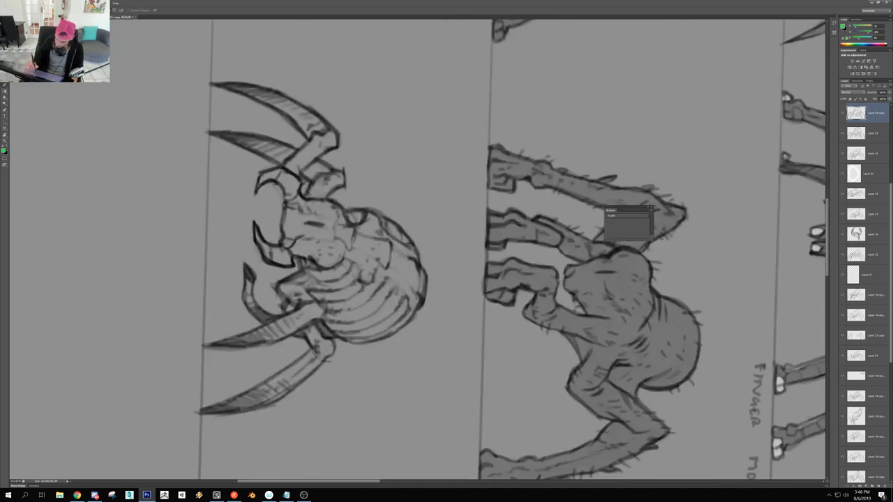
{"action": "key", "text": "d"}
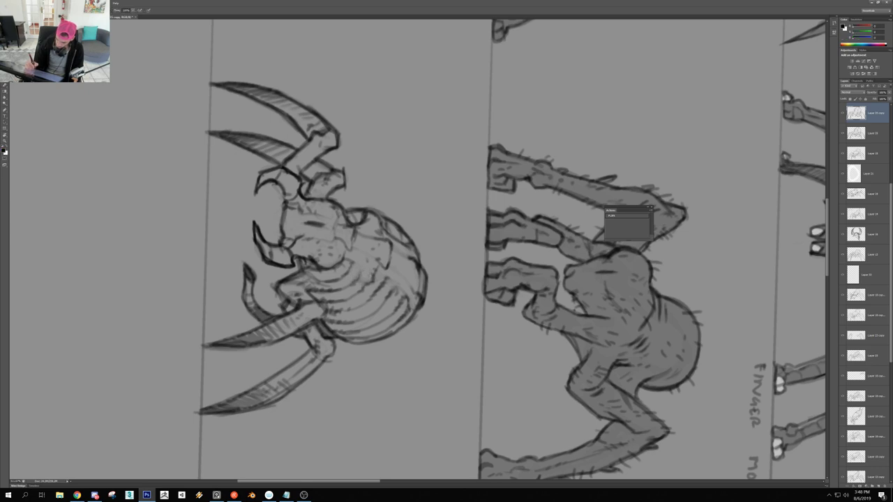
{"action": "key", "text": "e"}
{"action": "key", "text": "b"}
{"action": "key", "text": "v"}
{"action": "left_click_drag", "start_coordinate": [373, 256], "coordinate": [304, 256]}
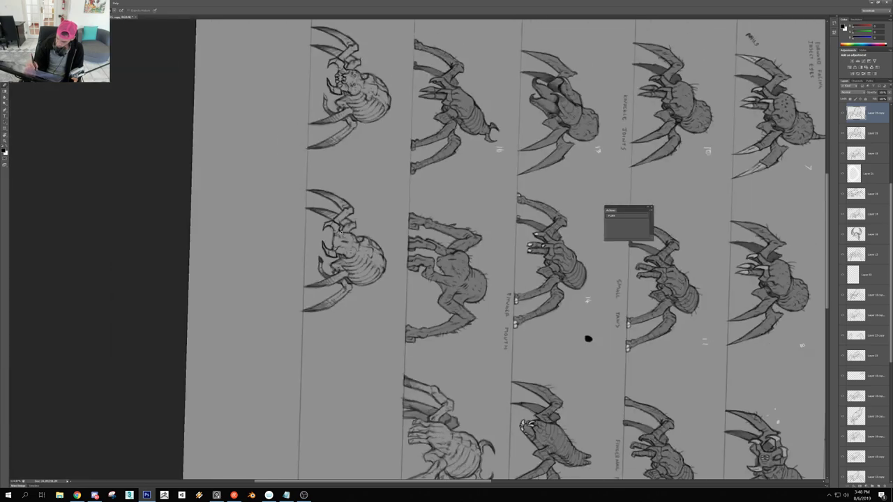
Clean up and redraw the central plate lines on the copied spider's ribbed abdomen
{"action": "key", "text": "r"}
{"action": "left_click_drag", "start_coordinate": [539, 221], "coordinate": [537, 286]}
{"action": "left_click_drag", "start_coordinate": [519, 412], "coordinate": [373, 435]}
{"action": "key", "text": "ctrl+plus"}
{"action": "key", "text": "ctrl+plus"}
{"action": "key", "text": "ctrl+plus"}
{"action": "key", "text": "b"}
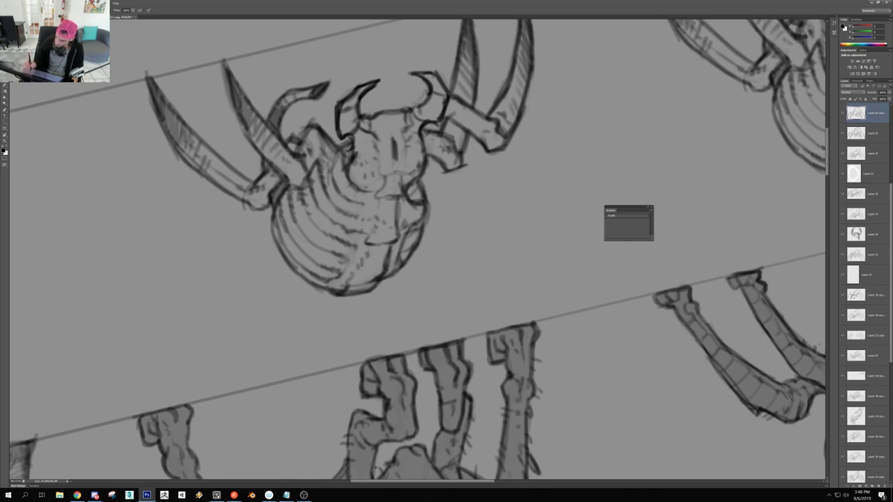
{"action": "key", "text": "e"}
{"action": "mouse_move", "coordinate": [406, 237]}
{"action": "left_mouse_down"}
{"action": "mouse_move", "coordinate": [399, 264]}
{"action": "mouse_move", "coordinate": [345, 260]}
{"action": "left_mouse_up"}
{"action": "key", "text": "b"}
{"action": "key", "text": "e"}
{"action": "key", "text": "r"}
{"action": "mouse_move", "coordinate": [473, 189]}
{"action": "left_mouse_down"}
{"action": "mouse_move", "coordinate": [489, 208]}
{"action": "mouse_move", "coordinate": [496, 276]}
{"action": "mouse_move", "coordinate": [386, 326]}
{"action": "left_mouse_up"}
{"action": "key", "text": "Escape"}
{"action": "key", "text": "b"}
{"action": "left_click_drag", "start_coordinate": [428, 269], "coordinate": [501, 269]}
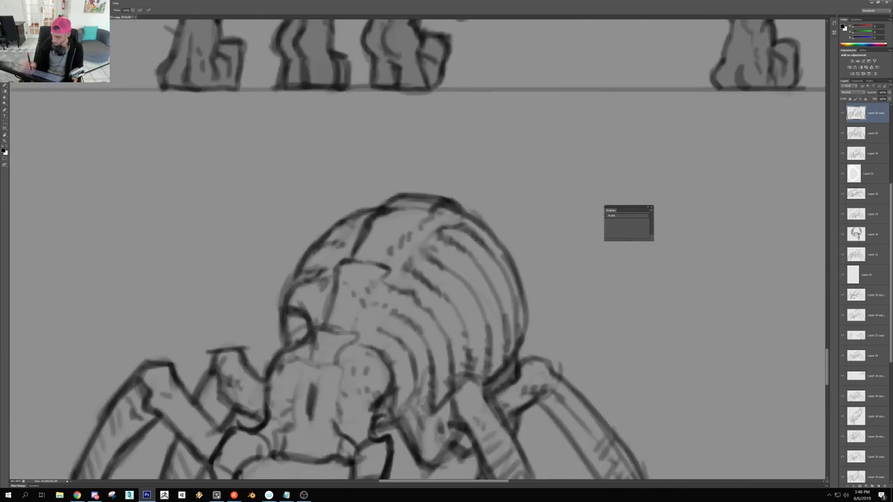
Strengthen the copied spider's upper abdomen outline and the segment lines behind its head
{"action": "scroll", "coordinate": [466, 238], "scroll_direction": "down", "scroll_amount": 5}
{"action": "scroll", "coordinate": [466, 238], "scroll_direction": "up", "scroll_amount": 4}
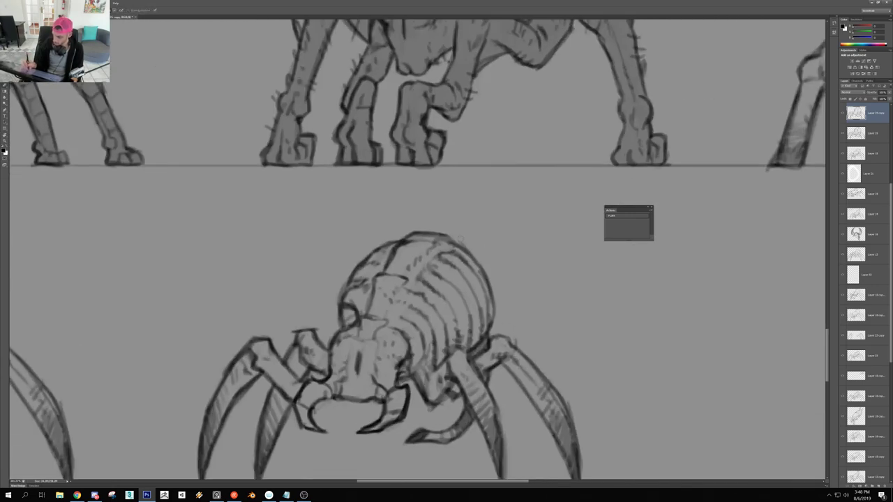
{"action": "key", "text": "b"}
{"action": "mouse_move", "coordinate": [434, 234]}
{"action": "left_mouse_down"}
{"action": "mouse_move", "coordinate": [458, 244]}
{"action": "mouse_move", "coordinate": [452, 272]}
{"action": "mouse_move", "coordinate": [433, 288]}
{"action": "mouse_move", "coordinate": [442, 308]}
{"action": "left_mouse_up"}
{"action": "scroll", "coordinate": [481, 249], "scroll_direction": "down", "scroll_amount": 5}
{"action": "key", "text": "r"}
{"action": "scroll", "coordinate": [431, 286], "scroll_direction": "up", "scroll_amount": 5}
{"action": "key", "text": "b"}
{"action": "scroll", "coordinate": [450, 294], "scroll_direction": "down", "scroll_amount": 5}
{"action": "scroll", "coordinate": [439, 296], "scroll_direction": "up", "scroll_amount": 4}
{"action": "scroll", "coordinate": [432, 293], "scroll_direction": "up", "scroll_amount": 5}
{"action": "left_click_drag", "start_coordinate": [452, 277], "coordinate": [445, 287]}
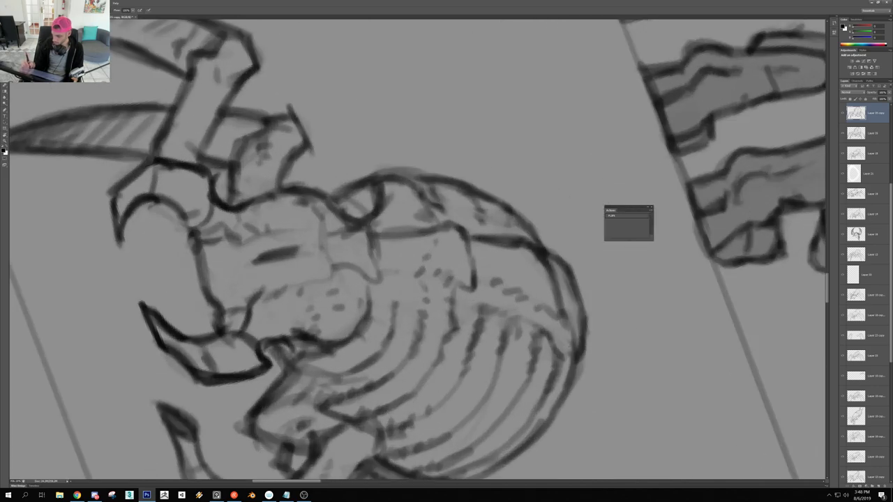
{"action": "scroll", "coordinate": [380, 286], "scroll_direction": "down", "scroll_amount": 5}
{"action": "scroll", "coordinate": [380, 288], "scroll_direction": "up", "scroll_amount": 4}
{"action": "left_click_drag", "start_coordinate": [381, 289], "coordinate": [374, 315]}
{"action": "scroll", "coordinate": [380, 300], "scroll_direction": "down", "scroll_amount": 6}
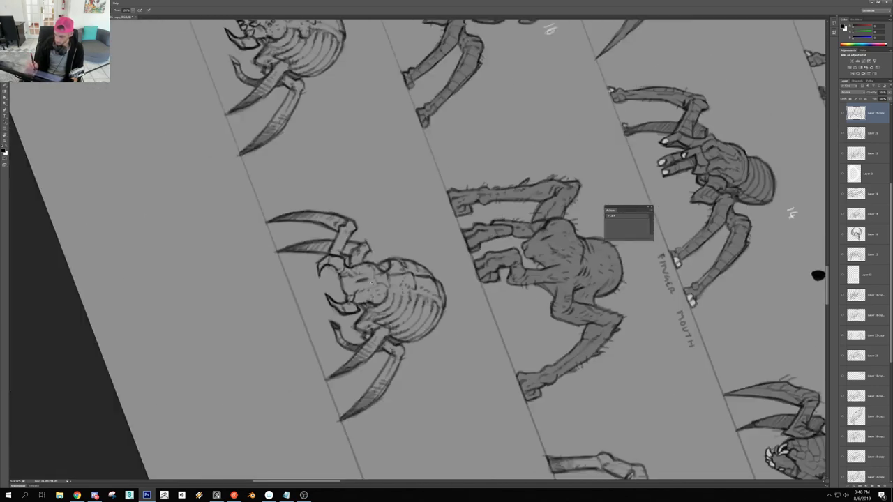
{"action": "left_click_drag", "start_coordinate": [550, 29], "coordinate": [257, 46]}
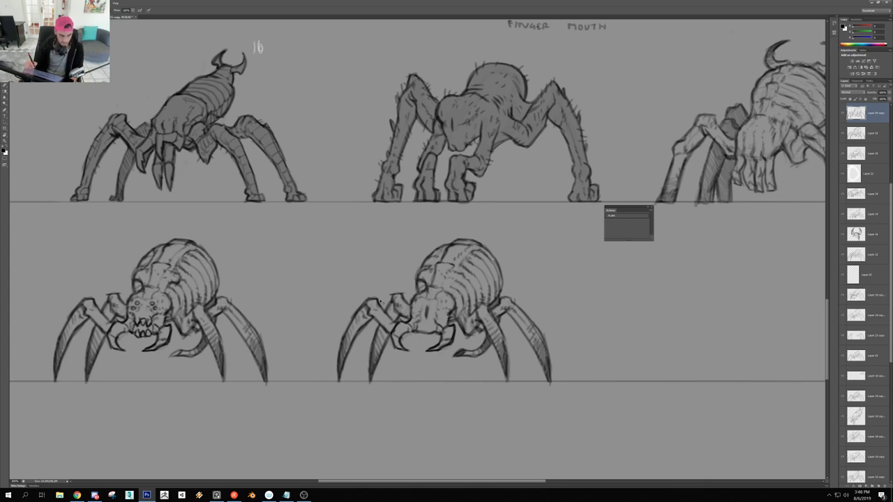
{"action": "left_click_drag", "start_coordinate": [405, 293], "coordinate": [454, 293]}
{"action": "left_click_drag", "start_coordinate": [554, 301], "coordinate": [422, 293]}
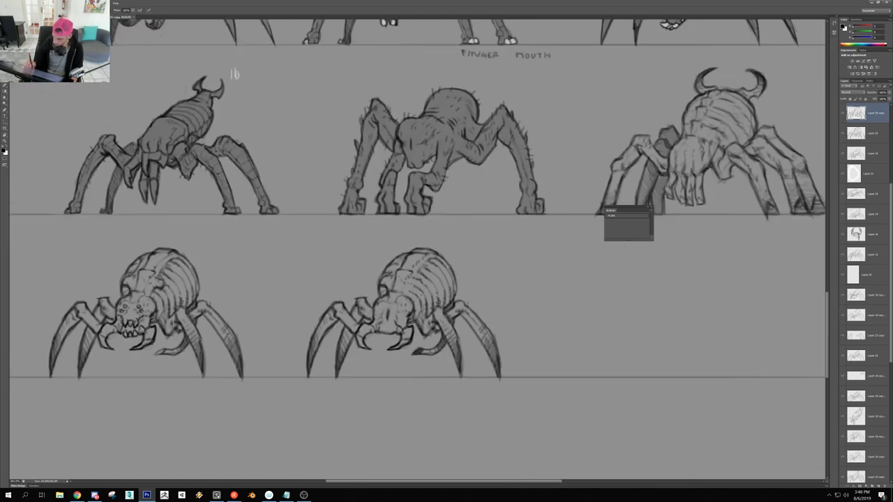
Try sketching a shape rising beside the copied spider's abdomen above the far front leg, and undo it
{"action": "scroll", "coordinate": [422, 294], "scroll_direction": "up", "scroll_amount": 2}
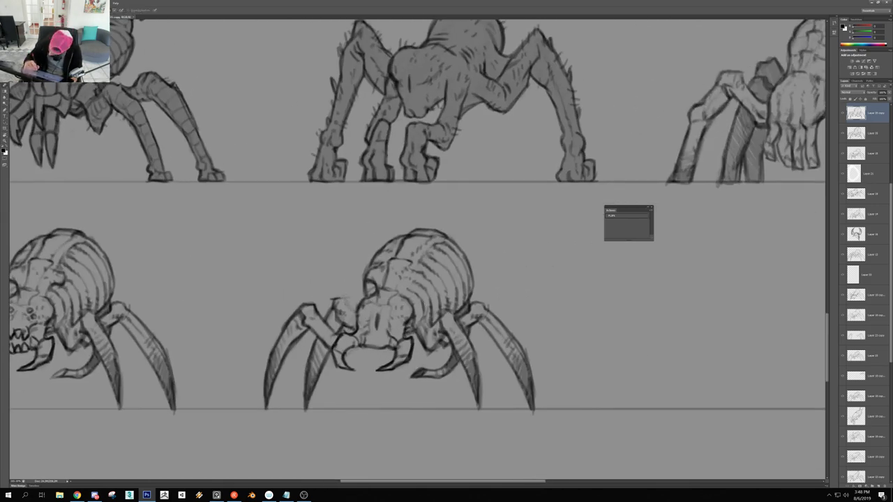
{"action": "mouse_move", "coordinate": [342, 295]}
{"action": "left_mouse_down"}
{"action": "mouse_move", "coordinate": [327, 279]}
{"action": "mouse_move", "coordinate": [345, 249]}
{"action": "left_mouse_up"}
{"action": "mouse_move", "coordinate": [340, 255]}
{"action": "left_mouse_down"}
{"action": "mouse_move", "coordinate": [336, 266]}
{"action": "mouse_move", "coordinate": [361, 297]}
{"action": "left_mouse_up"}
{"action": "scroll", "coordinate": [376, 252], "scroll_direction": "down", "scroll_amount": 8}
{"action": "key", "text": "ctrl+z"}
{"action": "scroll", "coordinate": [416, 246], "scroll_direction": "up", "scroll_amount": 3}
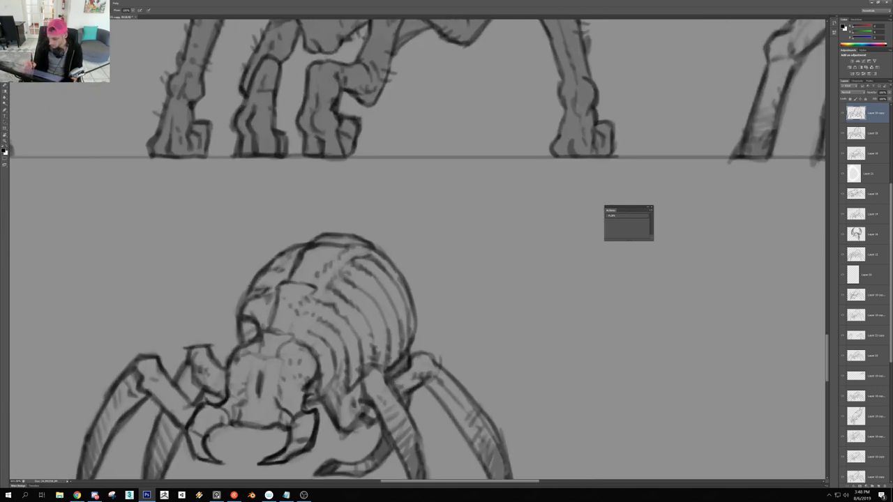
Try sketching a pair of curved horn-like hooks on top of the copied spider's abdomen
{"action": "mouse_move", "coordinate": [384, 256]}
{"action": "left_mouse_down"}
{"action": "mouse_move", "coordinate": [426, 234]}
{"action": "mouse_move", "coordinate": [410, 220]}
{"action": "mouse_move", "coordinate": [437, 233]}
{"action": "mouse_move", "coordinate": [394, 263]}
{"action": "left_mouse_up"}
{"action": "mouse_move", "coordinate": [322, 238]}
{"action": "left_mouse_down"}
{"action": "mouse_move", "coordinate": [329, 217]}
{"action": "mouse_move", "coordinate": [286, 245]}
{"action": "left_mouse_up"}
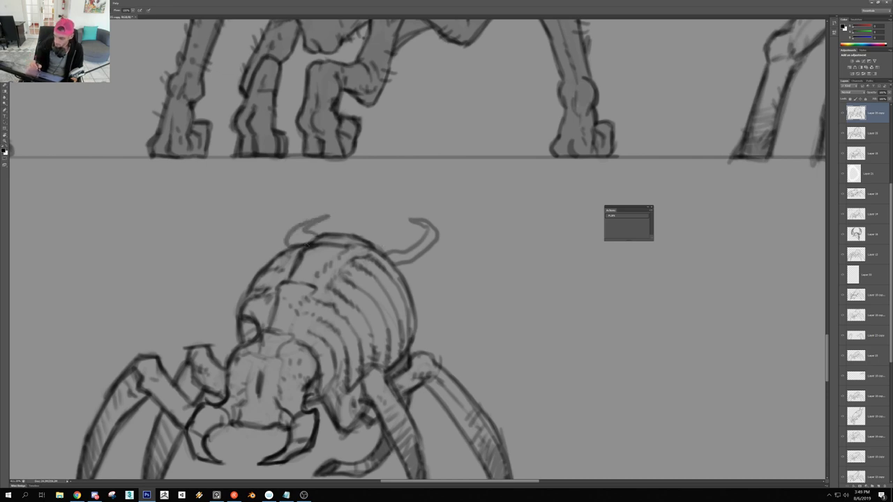
{"action": "scroll", "coordinate": [363, 265], "scroll_direction": "down", "scroll_amount": 3}
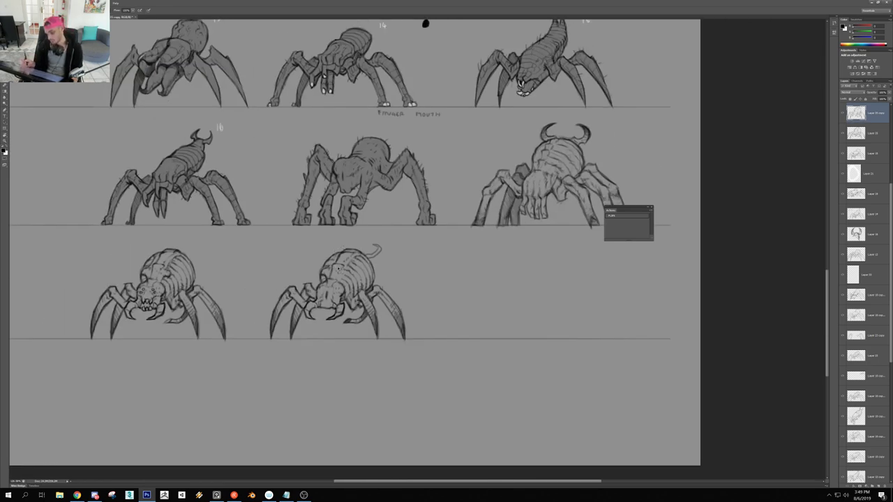
{"action": "scroll", "coordinate": [377, 255], "scroll_direction": "up", "scroll_amount": 2}
Try sketching a straight pointed tail extending from the back of the copied spider's abdomen, and undo it
{"action": "mouse_move", "coordinate": [376, 279]}
{"action": "left_mouse_down"}
{"action": "mouse_move", "coordinate": [435, 267]}
{"action": "mouse_move", "coordinate": [381, 284]}
{"action": "mouse_move", "coordinate": [429, 274]}
{"action": "left_mouse_up"}
{"action": "scroll", "coordinate": [427, 280], "scroll_direction": "down", "scroll_amount": 3}
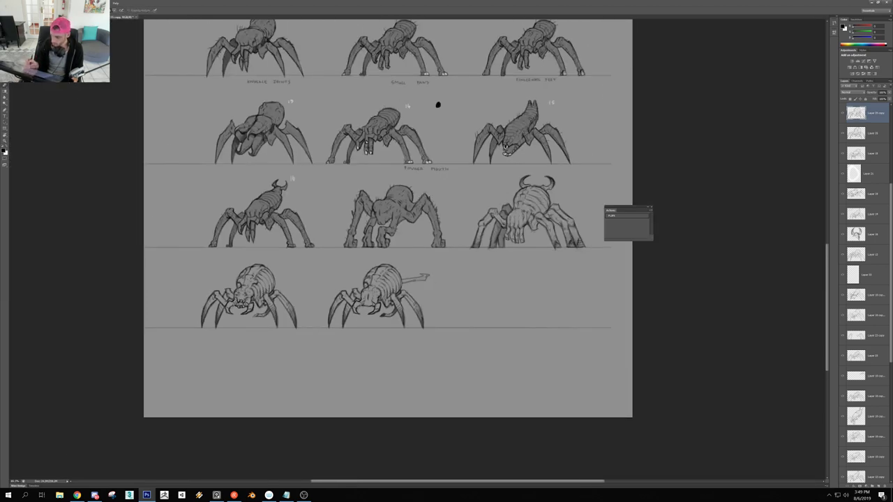
{"action": "key", "text": "ctrl+z"}
{"action": "left_click_drag", "start_coordinate": [428, 285], "coordinate": [417, 307]}
Make the layer holding the creatures' flat silhouette fills active, isolating it briefly to check its contents
{"action": "key", "text": "b"}
{"action": "left_click", "coordinate": [367, 229], "text": "ctrl"}
{"action": "left_click", "coordinate": [362, 223], "text": "alt"}
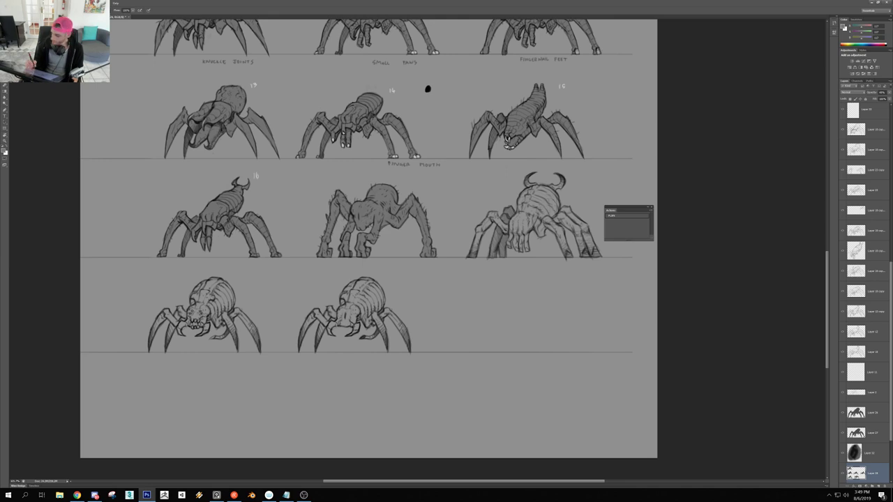
{"action": "left_click_drag", "start_coordinate": [890, 441], "coordinate": [890, 455]}
{"action": "left_click", "coordinate": [874, 471]}
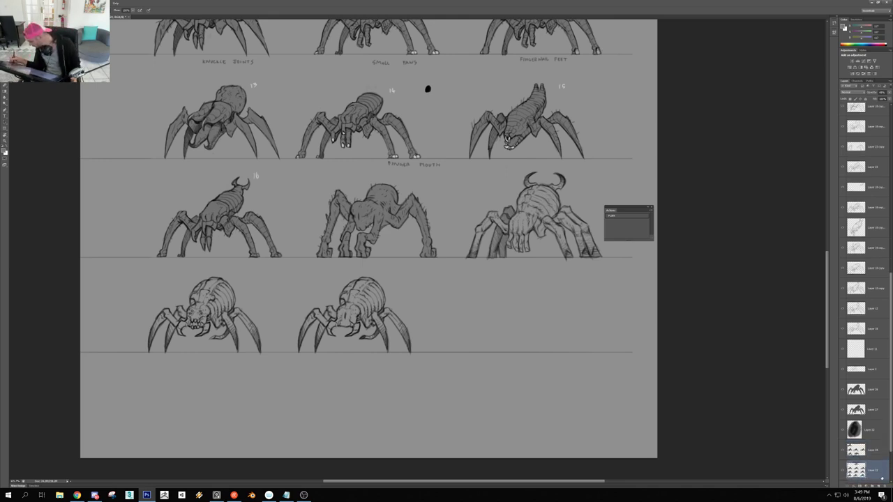
{"action": "left_click", "coordinate": [877, 457]}
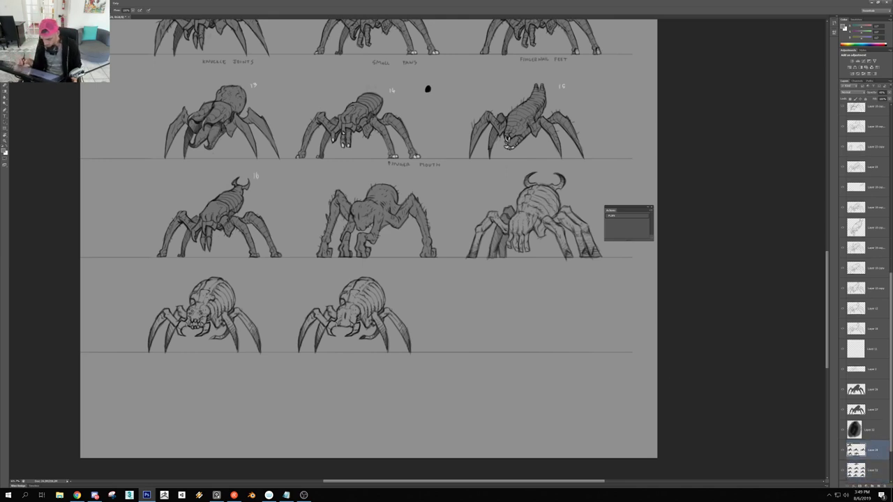
{"action": "left_click", "coordinate": [842, 452], "text": "alt"}
{"action": "left_click", "coordinate": [379, 209], "text": "alt"}
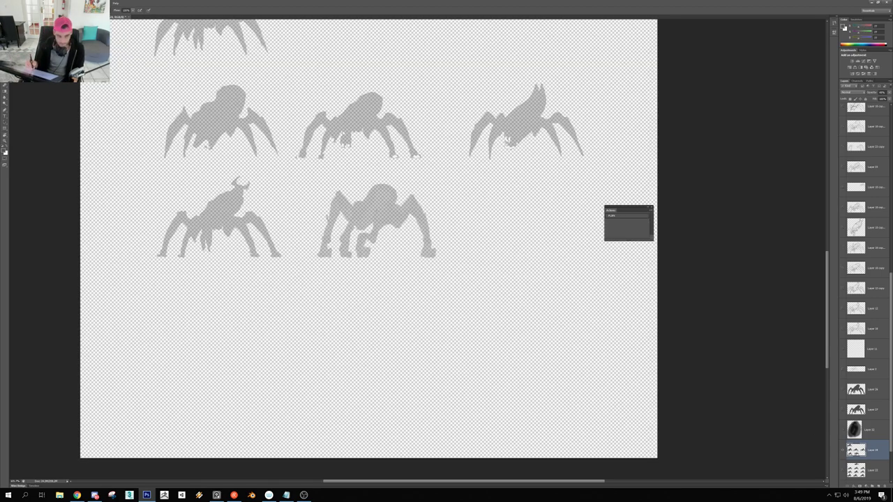
{"action": "left_click", "coordinate": [842, 452], "text": "alt"}
Choose a brush preset for filling and sample black from the dot on the sheet as the painting color
{"action": "right_click", "coordinate": [395, 338]}
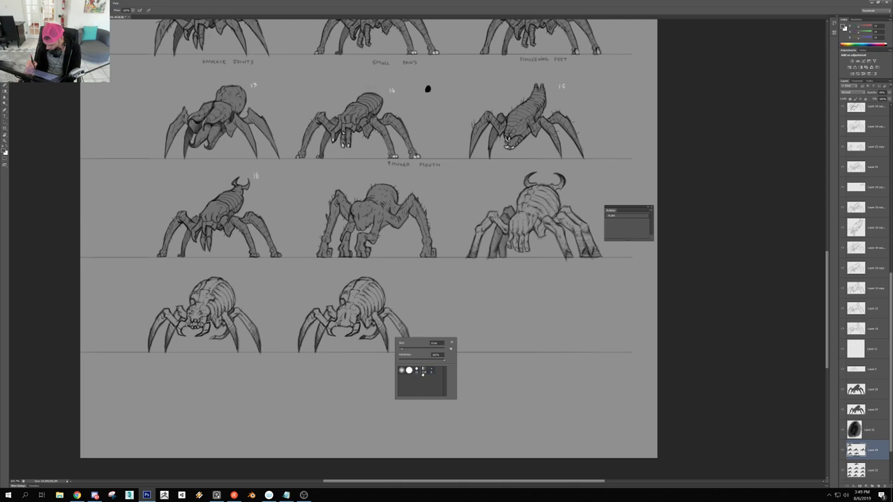
{"action": "double_click", "coordinate": [431, 372]}
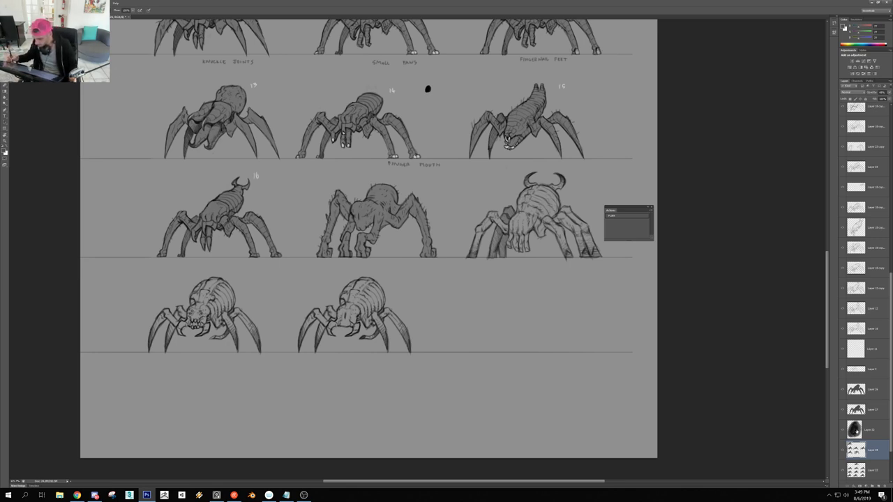
{"action": "left_click", "coordinate": [427, 89], "text": "alt"}
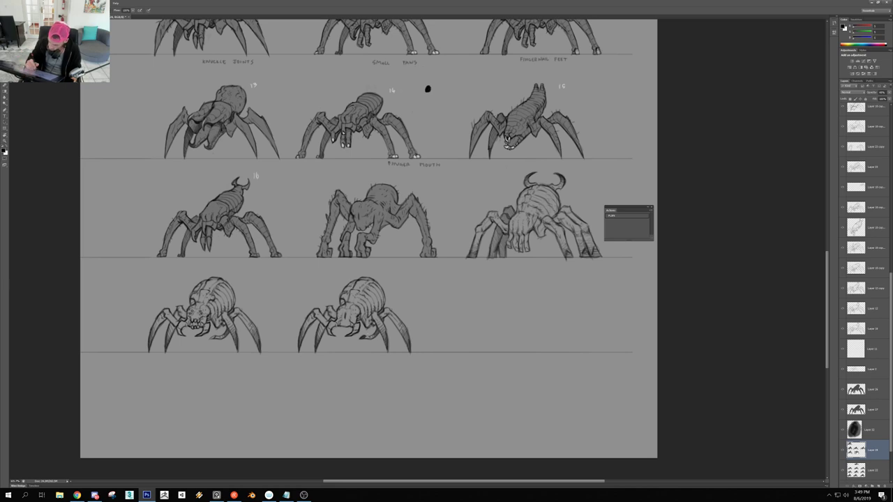
Paint flat dark fill over the side of the copied spider's head, its pincers and its front leg joints
{"action": "left_click_drag", "start_coordinate": [367, 334], "coordinate": [422, 334]}
{"action": "left_click_drag", "start_coordinate": [334, 271], "coordinate": [338, 299]}
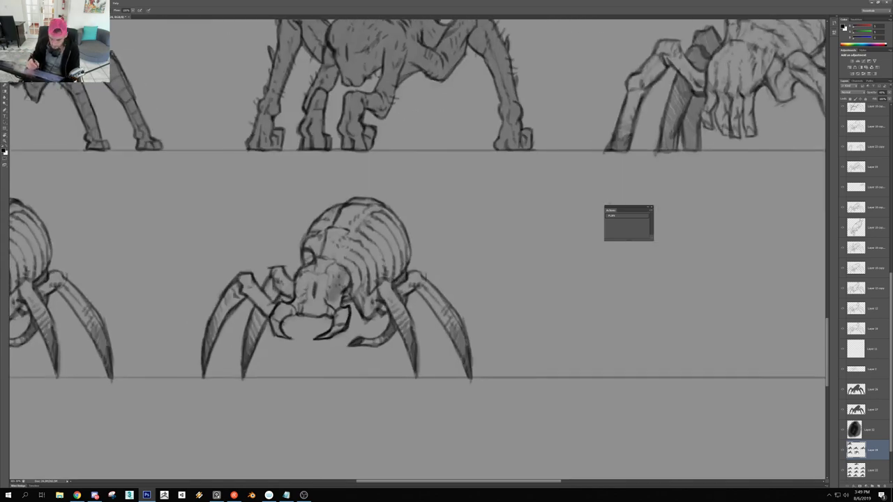
{"action": "mouse_move", "coordinate": [338, 271]}
{"action": "left_mouse_down"}
{"action": "mouse_move", "coordinate": [340, 331]}
{"action": "mouse_move", "coordinate": [314, 345]}
{"action": "mouse_move", "coordinate": [330, 335]}
{"action": "mouse_move", "coordinate": [327, 341]}
{"action": "left_mouse_up"}
{"action": "key", "text": "b"}
{"action": "mouse_move", "coordinate": [276, 314]}
{"action": "left_mouse_down"}
{"action": "mouse_move", "coordinate": [284, 337]}
{"action": "mouse_move", "coordinate": [277, 312]}
{"action": "left_mouse_up"}
{"action": "mouse_move", "coordinate": [270, 317]}
{"action": "left_mouse_down"}
{"action": "mouse_move", "coordinate": [275, 333]}
{"action": "mouse_move", "coordinate": [289, 309]}
{"action": "mouse_move", "coordinate": [301, 313]}
{"action": "mouse_move", "coordinate": [292, 296]}
{"action": "mouse_move", "coordinate": [265, 314]}
{"action": "left_mouse_up"}
{"action": "left_click_drag", "start_coordinate": [265, 314], "coordinate": [254, 332]}
{"action": "mouse_move", "coordinate": [268, 295]}
{"action": "left_mouse_down"}
{"action": "mouse_move", "coordinate": [242, 370]}
{"action": "mouse_move", "coordinate": [249, 351]}
{"action": "left_mouse_up"}
{"action": "mouse_move", "coordinate": [282, 271]}
{"action": "left_mouse_down"}
{"action": "mouse_move", "coordinate": [248, 329]}
{"action": "mouse_move", "coordinate": [271, 275]}
{"action": "mouse_move", "coordinate": [298, 294]}
{"action": "left_mouse_up"}
Finish filling the copied spider's two front blade legs with dark tone, erasing overspill along their edges
{"action": "key", "text": "r"}
{"action": "left_click_drag", "start_coordinate": [526, 198], "coordinate": [467, 140]}
{"action": "left_click_drag", "start_coordinate": [379, 404], "coordinate": [481, 231]}
{"action": "key", "text": "b"}
{"action": "left_click_drag", "start_coordinate": [405, 212], "coordinate": [426, 300]}
{"action": "left_click_drag", "start_coordinate": [406, 230], "coordinate": [436, 303]}
{"action": "mouse_move", "coordinate": [413, 214]}
{"action": "left_mouse_down"}
{"action": "mouse_move", "coordinate": [425, 294]}
{"action": "mouse_move", "coordinate": [417, 217]}
{"action": "left_mouse_up"}
{"action": "key", "text": "e"}
{"action": "left_click_drag", "start_coordinate": [405, 253], "coordinate": [421, 296]}
{"action": "key", "text": "b"}
{"action": "mouse_move", "coordinate": [417, 225]}
{"action": "left_mouse_down"}
{"action": "mouse_move", "coordinate": [421, 247]}
{"action": "mouse_move", "coordinate": [428, 221]}
{"action": "mouse_move", "coordinate": [438, 230]}
{"action": "mouse_move", "coordinate": [398, 241]}
{"action": "left_mouse_up"}
{"action": "key", "text": "e"}
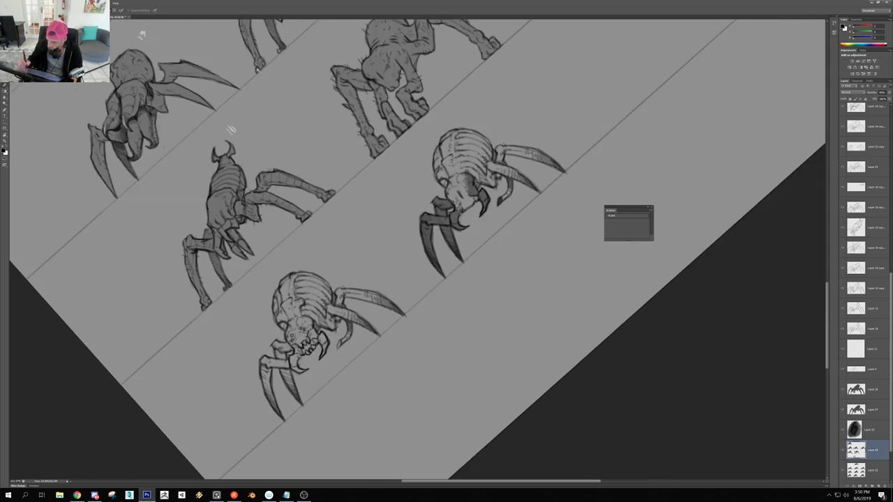
Fill the copied spider's head, tail and round abdomen with the flat dark tone
{"action": "left_click_drag", "start_coordinate": [452, 217], "coordinate": [488, 218]}
{"action": "left_click_drag", "start_coordinate": [104, 92], "coordinate": [45, 166]}
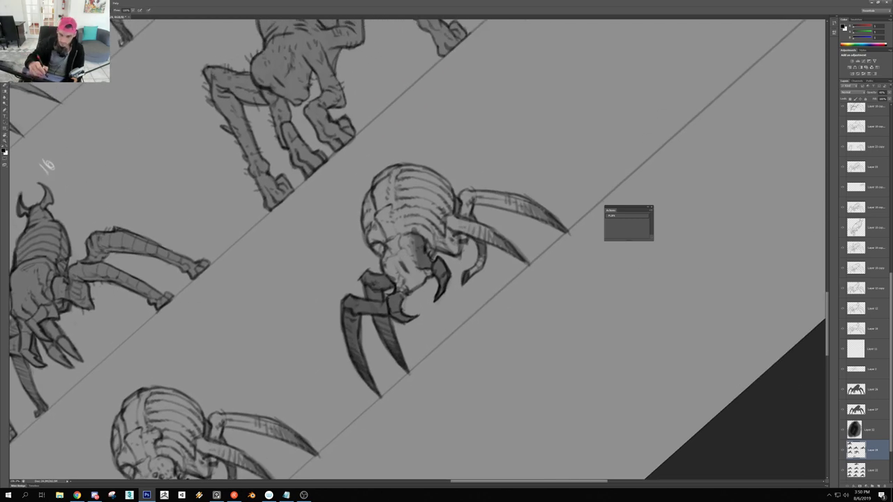
{"action": "key", "text": "r"}
{"action": "left_click_drag", "start_coordinate": [564, 280], "coordinate": [551, 317]}
{"action": "mouse_move", "coordinate": [421, 286]}
{"action": "left_mouse_down"}
{"action": "mouse_move", "coordinate": [387, 264]}
{"action": "mouse_move", "coordinate": [375, 208]}
{"action": "mouse_move", "coordinate": [405, 168]}
{"action": "mouse_move", "coordinate": [422, 165]}
{"action": "mouse_move", "coordinate": [450, 179]}
{"action": "mouse_move", "coordinate": [471, 227]}
{"action": "mouse_move", "coordinate": [481, 268]}
{"action": "mouse_move", "coordinate": [460, 287]}
{"action": "left_mouse_up"}
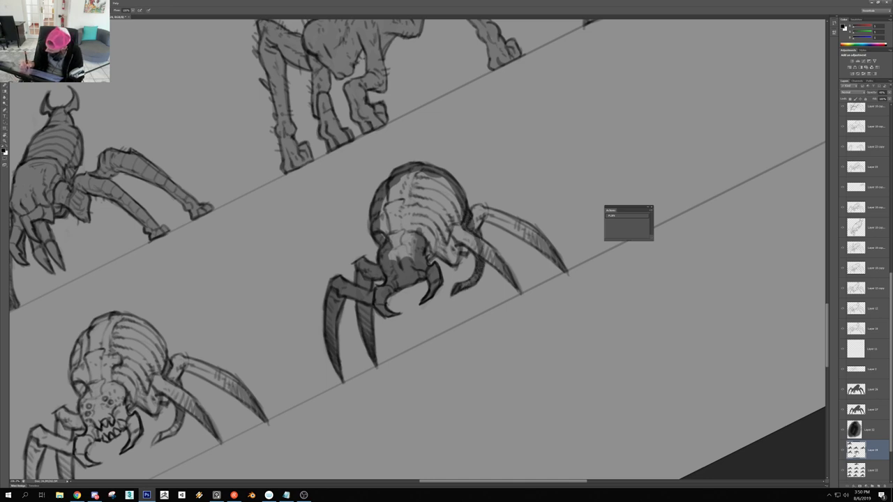
{"action": "mouse_move", "coordinate": [467, 245]}
{"action": "left_mouse_down"}
{"action": "mouse_move", "coordinate": [441, 252]}
{"action": "mouse_move", "coordinate": [457, 247]}
{"action": "mouse_move", "coordinate": [459, 232]}
{"action": "mouse_move", "coordinate": [465, 237]}
{"action": "mouse_move", "coordinate": [472, 203]}
{"action": "mouse_move", "coordinate": [447, 209]}
{"action": "mouse_move", "coordinate": [417, 251]}
{"action": "mouse_move", "coordinate": [419, 240]}
{"action": "mouse_move", "coordinate": [398, 260]}
{"action": "mouse_move", "coordinate": [409, 202]}
{"action": "mouse_move", "coordinate": [385, 207]}
{"action": "mouse_move", "coordinate": [410, 172]}
{"action": "mouse_move", "coordinate": [415, 210]}
{"action": "mouse_move", "coordinate": [421, 187]}
{"action": "mouse_move", "coordinate": [432, 206]}
{"action": "mouse_move", "coordinate": [452, 187]}
{"action": "mouse_move", "coordinate": [454, 197]}
{"action": "mouse_move", "coordinate": [440, 202]}
{"action": "mouse_move", "coordinate": [476, 207]}
{"action": "left_mouse_up"}
{"action": "key", "text": "b"}
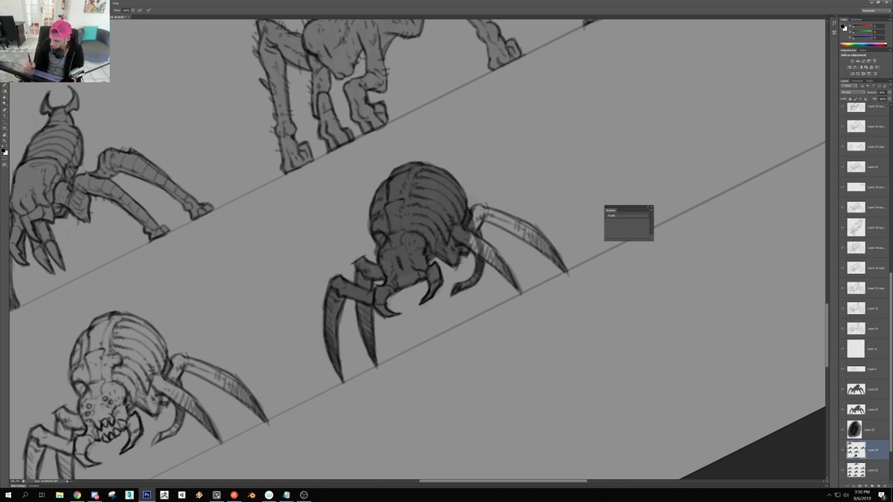
Fill the copied spider's two remaining rear-side blade legs with the dark tone to complete its silhouette
{"action": "key", "text": "e"}
{"action": "scroll", "coordinate": [414, 236], "scroll_direction": "down", "scroll_amount": 4}
{"action": "key", "text": "r"}
{"action": "mouse_move", "coordinate": [414, 175]}
{"action": "left_mouse_down"}
{"action": "mouse_move", "coordinate": [464, 192]}
{"action": "mouse_move", "coordinate": [481, 213]}
{"action": "left_mouse_up"}
{"action": "scroll", "coordinate": [447, 244], "scroll_direction": "up", "scroll_amount": 2}
{"action": "key", "text": "b"}
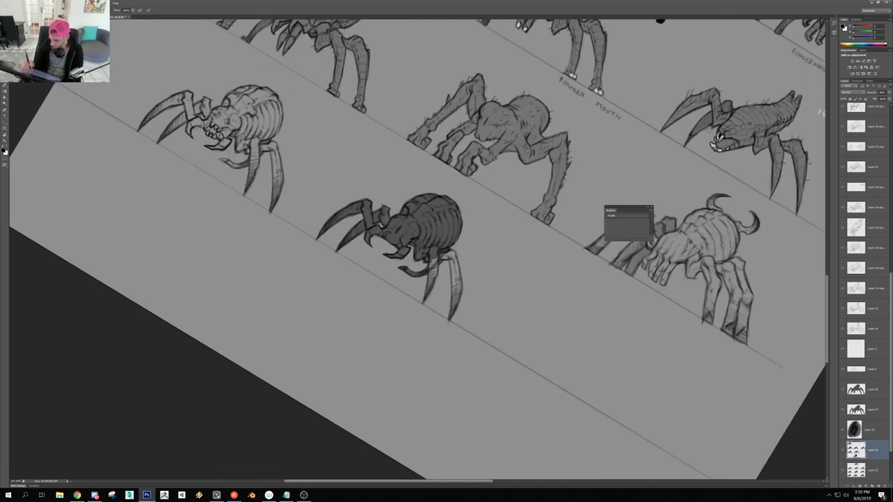
{"action": "key", "text": "l"}
{"action": "key", "text": "b"}
{"action": "mouse_move", "coordinate": [439, 258]}
{"action": "left_mouse_down"}
{"action": "mouse_move", "coordinate": [450, 253]}
{"action": "mouse_move", "coordinate": [455, 267]}
{"action": "mouse_move", "coordinate": [452, 323]}
{"action": "left_mouse_up"}
{"action": "key", "text": "e"}
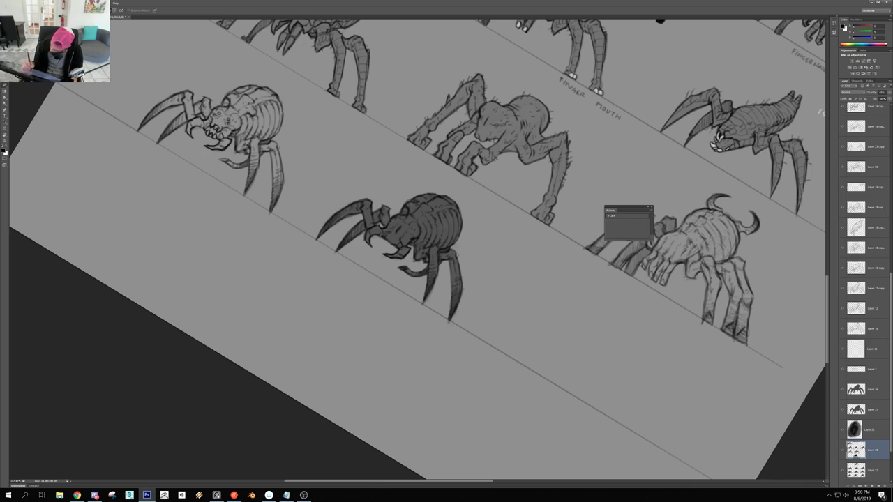
Straighten the canvas view, select the copied spider's silhouette fill and duplicate it under the fanged spider
{"action": "scroll", "coordinate": [470, 297], "scroll_direction": "down", "scroll_amount": 10}
{"action": "key", "text": "r"}
{"action": "left_click_drag", "start_coordinate": [424, 291], "coordinate": [399, 286]}
{"action": "key", "text": "Escape"}
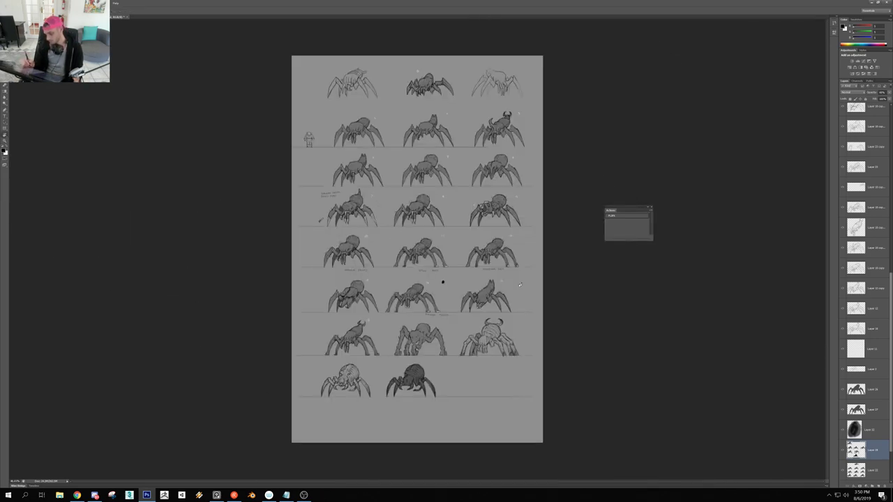
{"action": "scroll", "coordinate": [417, 394], "scroll_direction": "up", "scroll_amount": 8}
{"action": "key", "text": "m"}
{"action": "mouse_move", "coordinate": [523, 312]}
{"action": "left_mouse_down"}
{"action": "mouse_move", "coordinate": [465, 325]}
{"action": "mouse_move", "coordinate": [300, 442]}
{"action": "left_mouse_up"}
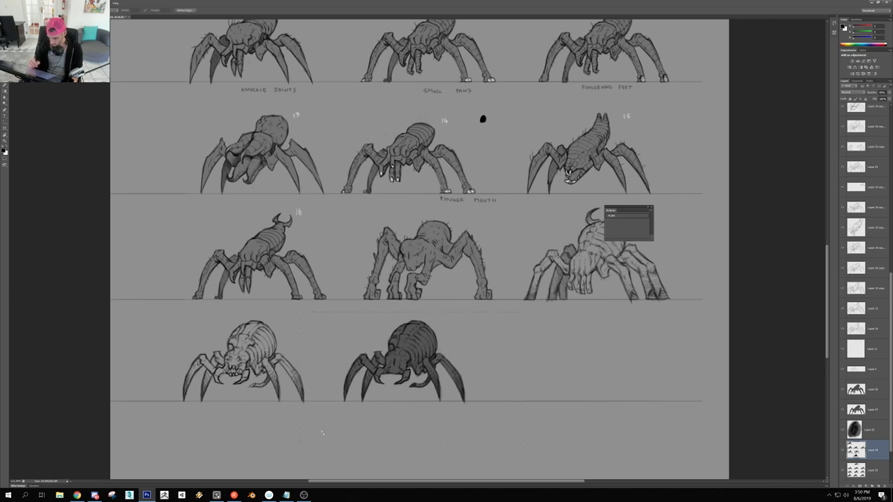
{"action": "left_click_drag", "start_coordinate": [477, 393], "coordinate": [320, 391]}
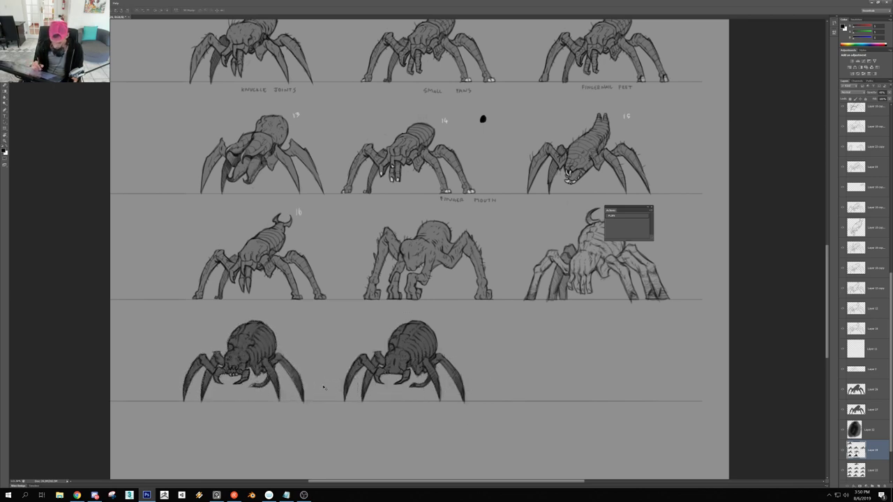
Touch up the duplicated fill around the fanged spider's face, teeth and pincers
{"action": "scroll", "coordinate": [237, 378], "scroll_direction": "up", "scroll_amount": 8}
{"action": "key", "text": "b"}
{"action": "left_click_drag", "start_coordinate": [207, 364], "coordinate": [221, 372]}
{"action": "mouse_move", "coordinate": [222, 370]}
{"action": "left_mouse_down"}
{"action": "mouse_move", "coordinate": [233, 367]}
{"action": "mouse_move", "coordinate": [209, 369]}
{"action": "mouse_move", "coordinate": [235, 369]}
{"action": "left_mouse_up"}
{"action": "key", "text": "e"}
{"action": "key", "text": "b"}
{"action": "scroll", "coordinate": [225, 341], "scroll_direction": "down", "scroll_amount": 2}
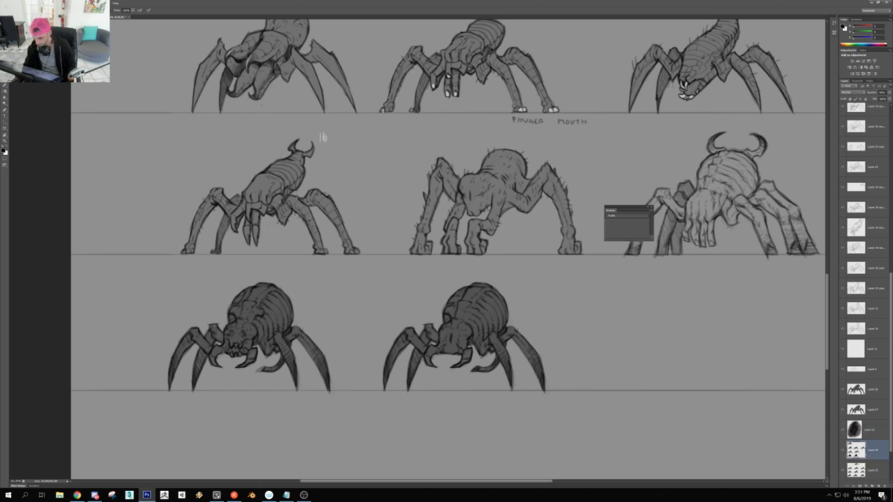
Clean up stray fill spilling past the leg tips and pincers of both bottom-row spiders
{"action": "key", "text": "ctrl+minus"}
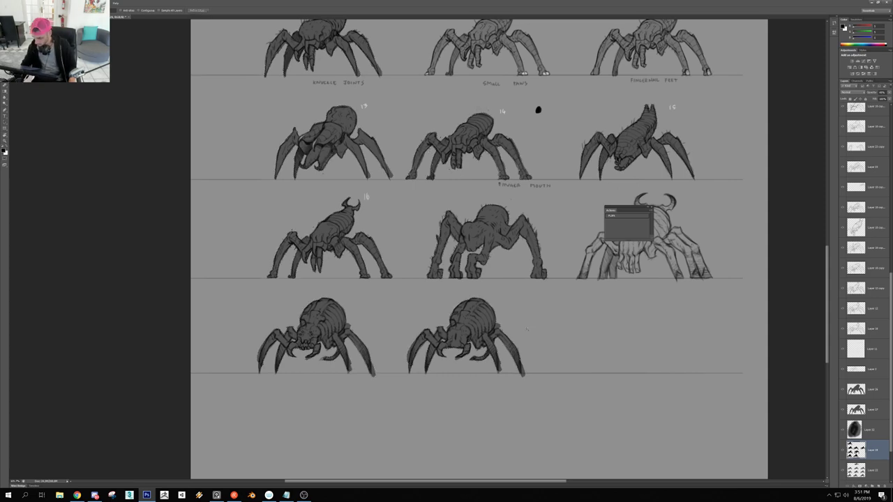
{"action": "left_click_drag", "start_coordinate": [422, 360], "coordinate": [489, 359]}
{"action": "key", "text": "e"}
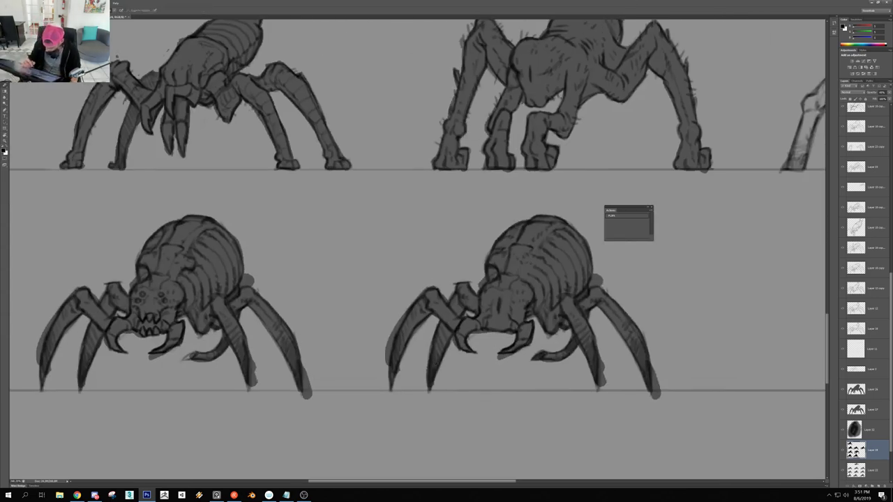
{"action": "left_click_drag", "start_coordinate": [315, 356], "coordinate": [294, 364]}
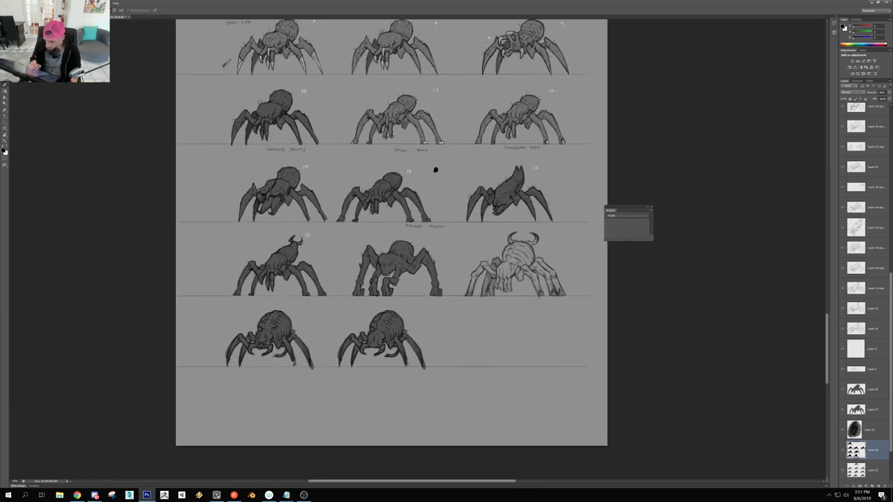
{"action": "scroll", "coordinate": [318, 390], "scroll_direction": "up", "scroll_amount": 2}
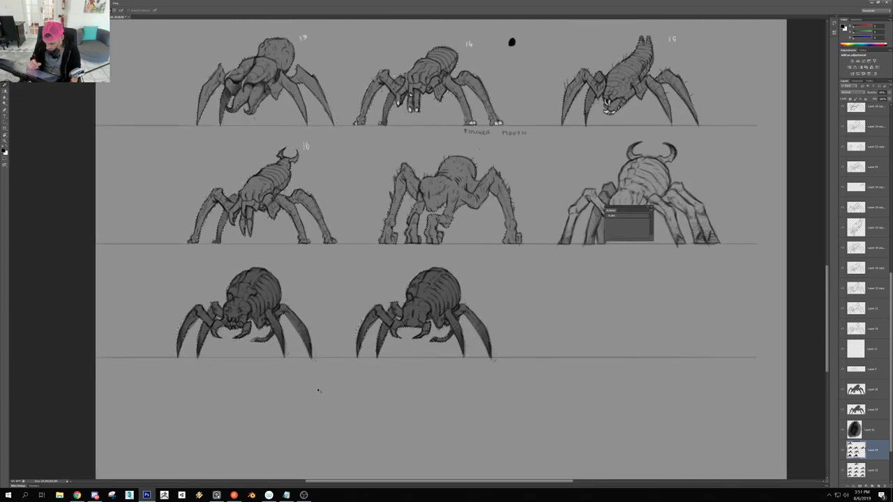
{"action": "key", "text": "v"}
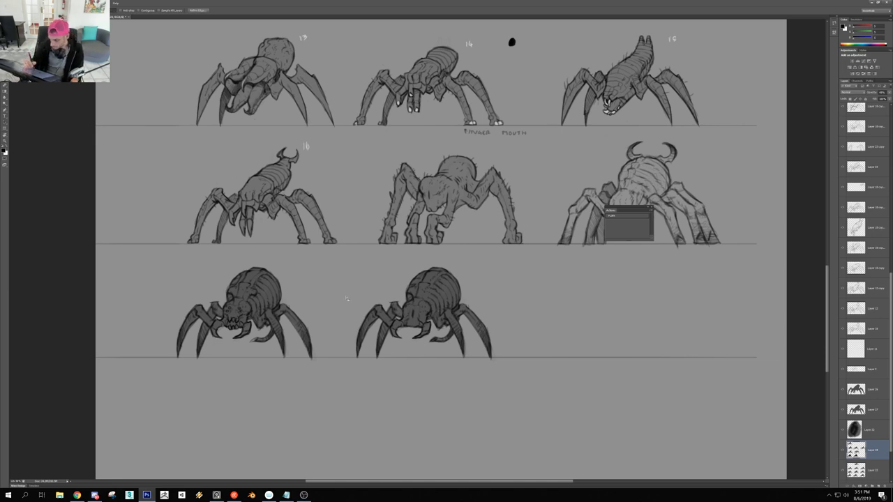
Select the two bottom-row spiders' silhouette fills and cut them onto their own layer
{"action": "scroll", "coordinate": [360, 316], "scroll_direction": "down", "scroll_amount": 3}
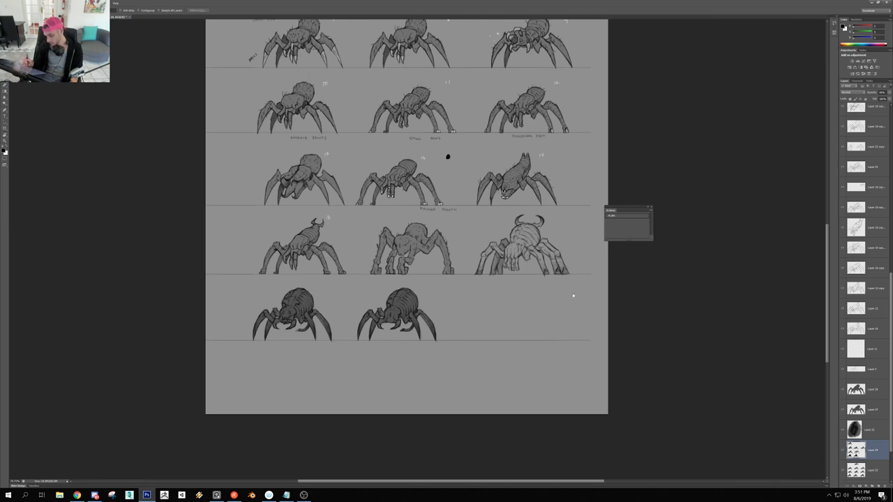
{"action": "scroll", "coordinate": [427, 301], "scroll_direction": "up", "scroll_amount": 3}
{"action": "key", "text": "m"}
{"action": "left_click_drag", "start_coordinate": [513, 277], "coordinate": [85, 395]}
{"action": "left_click_drag", "start_coordinate": [317, 343], "coordinate": [318, 341]}
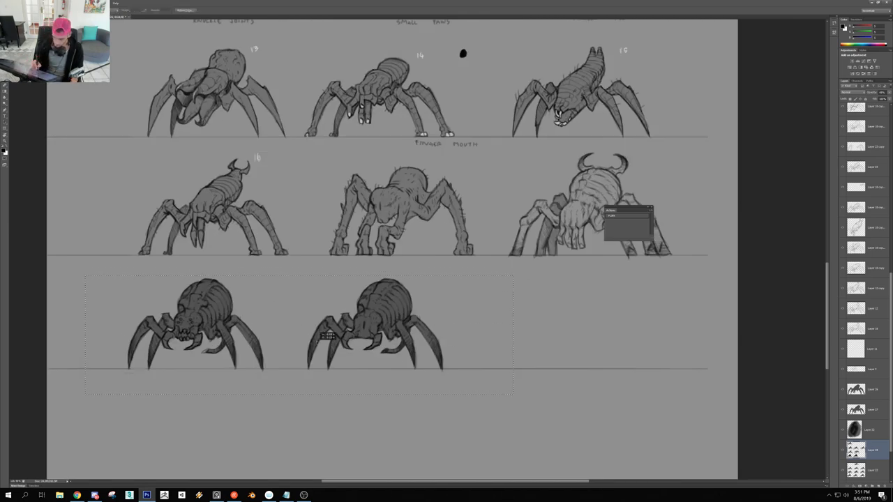
{"action": "right_click", "coordinate": [319, 334]}
{"action": "left_click", "coordinate": [357, 392]}
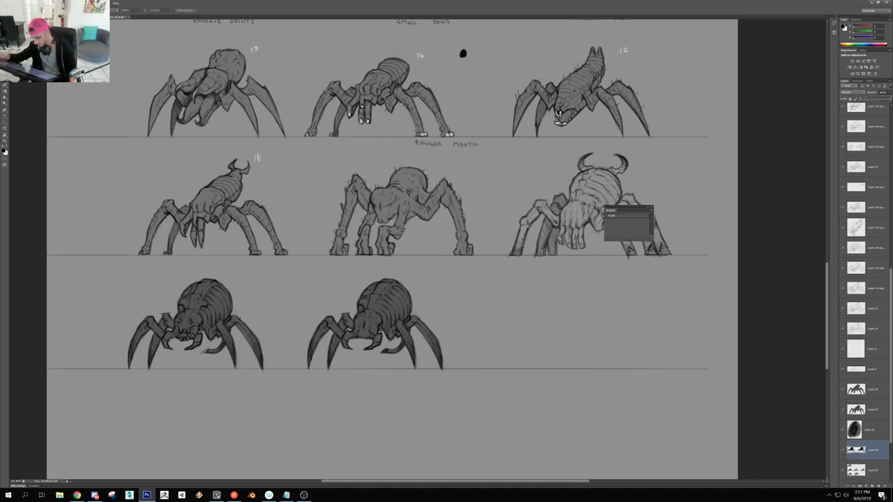
Raise the two bottom-row spiders' cut fill layer to 100% opacity and check it against the dark colour swatch
{"action": "key", "text": "0"}
{"action": "key", "text": "b"}
{"action": "mouse_move", "coordinate": [486, 42]}
{"action": "left_mouse_down"}
{"action": "mouse_move", "coordinate": [454, 135]}
{"action": "mouse_move", "coordinate": [478, 160]}
{"action": "left_mouse_up"}
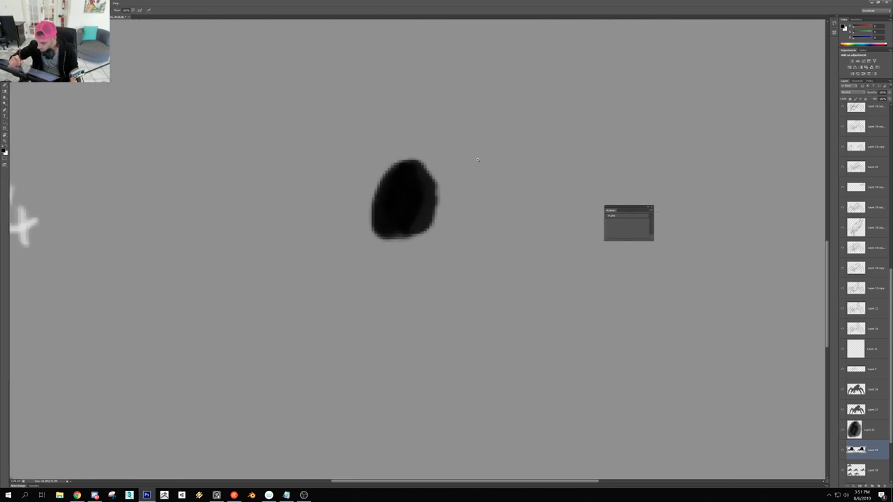
{"action": "scroll", "coordinate": [429, 202], "scroll_direction": "down", "scroll_amount": 6}
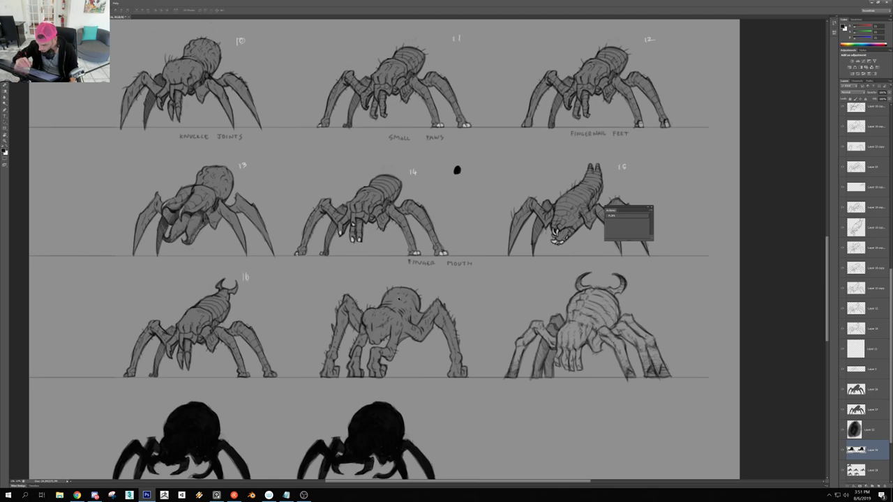
{"action": "left_click_drag", "start_coordinate": [400, 300], "coordinate": [408, 280]}
{"action": "key", "text": "ctrl+z"}
Isolate the older silhouette fill layer, sample its grey, restore all layers and recolour the small swatch blob with that grey
{"action": "left_click", "coordinate": [843, 470], "text": "alt"}
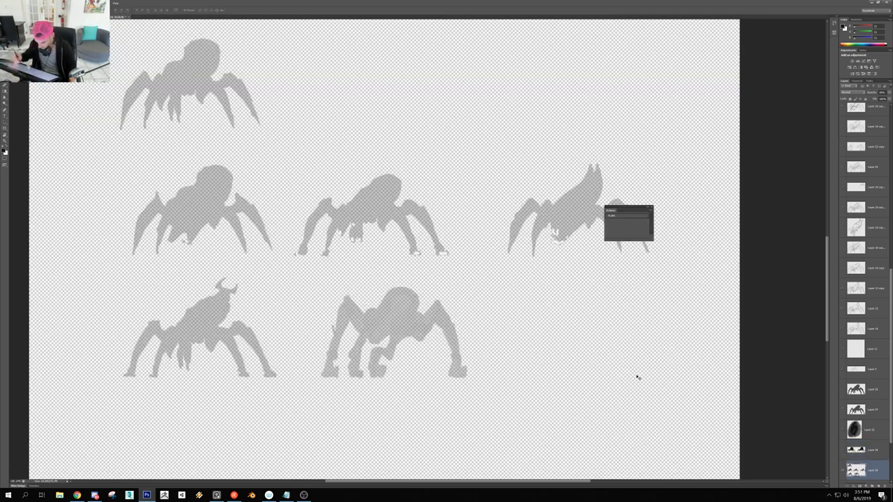
{"action": "key", "text": "b"}
{"action": "left_click", "coordinate": [398, 321], "text": "alt"}
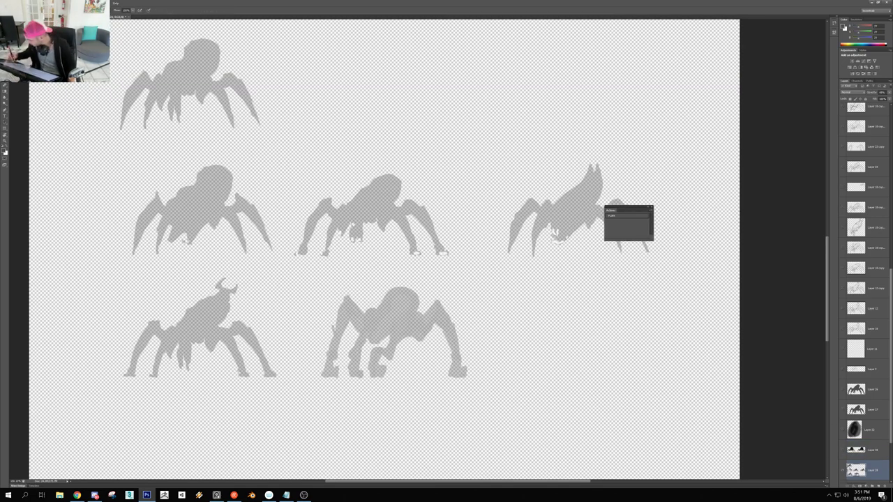
{"action": "left_click", "coordinate": [845, 469], "text": "alt"}
{"action": "left_click", "coordinate": [843, 434]}
{"action": "left_click", "coordinate": [843, 433]}
{"action": "left_click", "coordinate": [869, 430]}
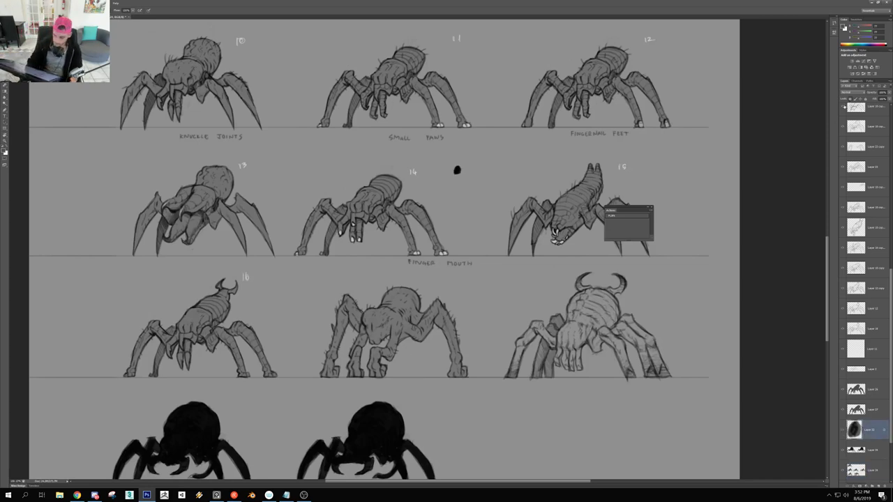
{"action": "key", "text": "alt+BackSpace"}
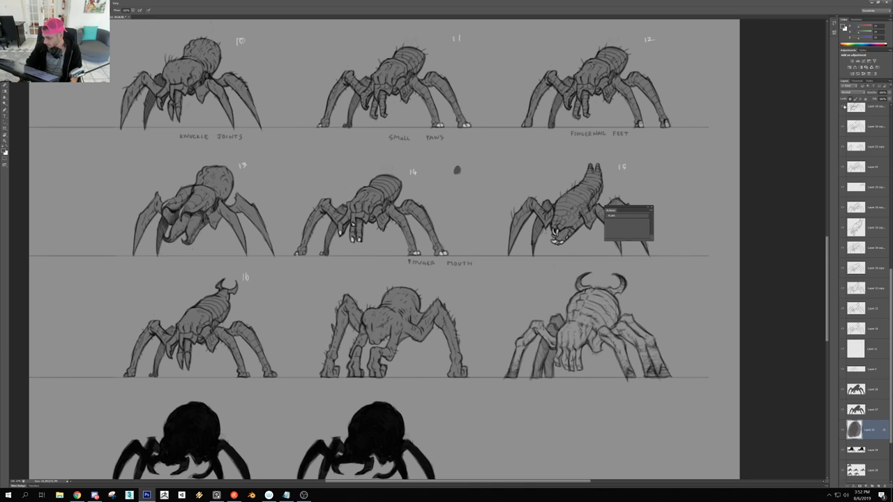
Lock the transparent pixels of the two bottom-row spiders' fill layer and set its opacity to 40%
{"action": "key", "text": "v"}
{"action": "left_click_drag", "start_coordinate": [383, 430], "coordinate": [395, 425]}
{"action": "key", "text": "ctrl+z"}
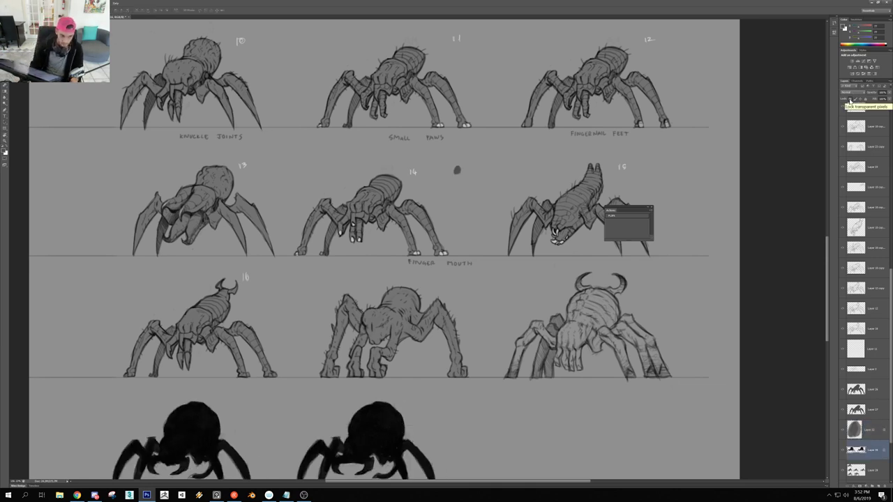
{"action": "key", "text": "5"}
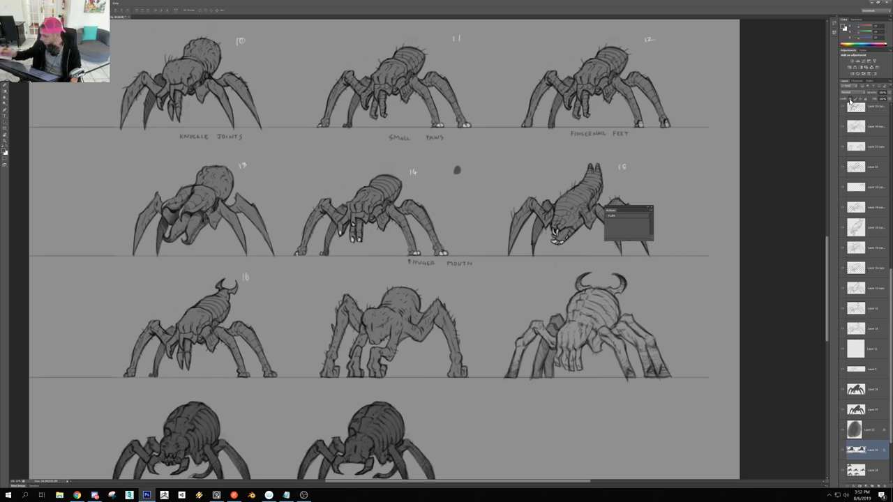
{"action": "left_click_drag", "start_coordinate": [886, 93], "coordinate": [868, 99]}
{"action": "type", "text": "40"}
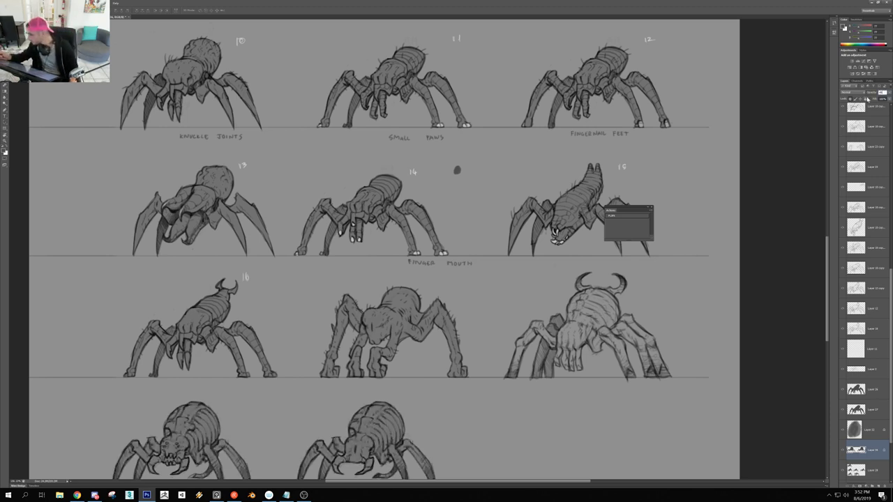
{"action": "key", "text": "Return"}
Paint white over the fanged spider's teeth and the pincers of both bottom-row spiders
{"action": "left_click_drag", "start_coordinate": [493, 347], "coordinate": [538, 232]}
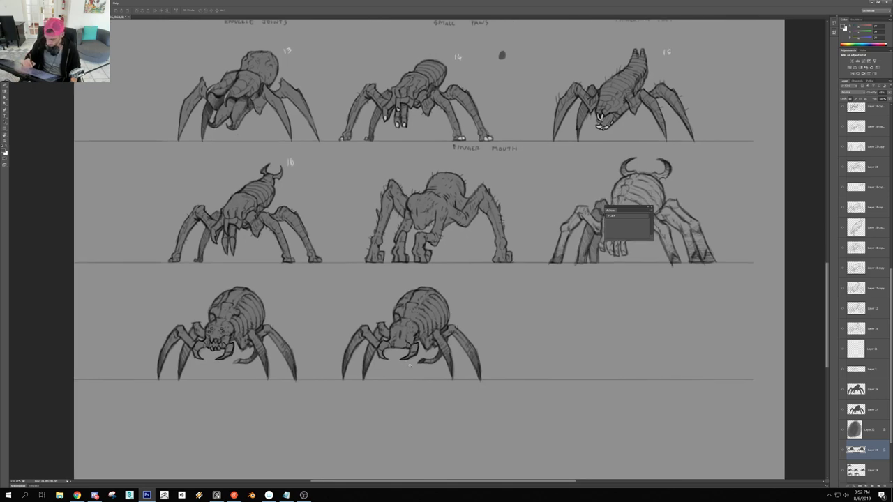
{"action": "scroll", "coordinate": [548, 251], "scroll_direction": "up", "scroll_amount": 2}
{"action": "key", "text": "r"}
{"action": "key", "text": "b"}
{"action": "key", "text": "d"}
{"action": "key", "text": "x"}
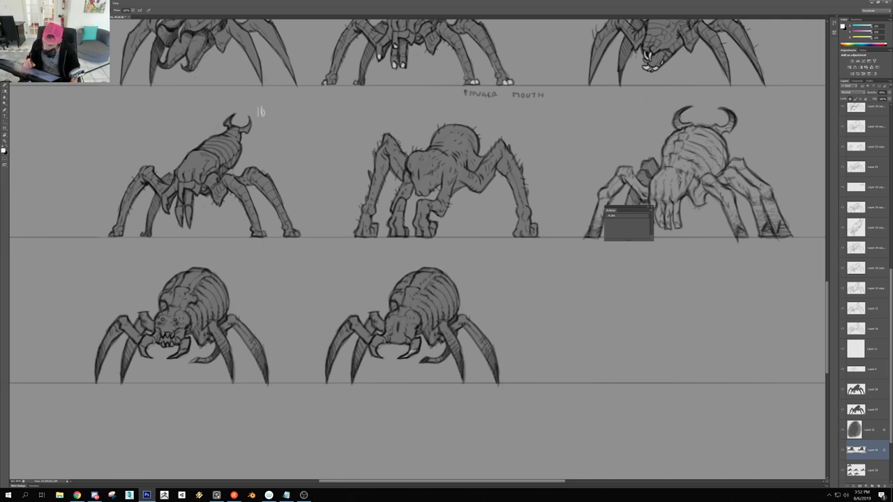
{"action": "left_click_drag", "start_coordinate": [380, 336], "coordinate": [372, 354]}
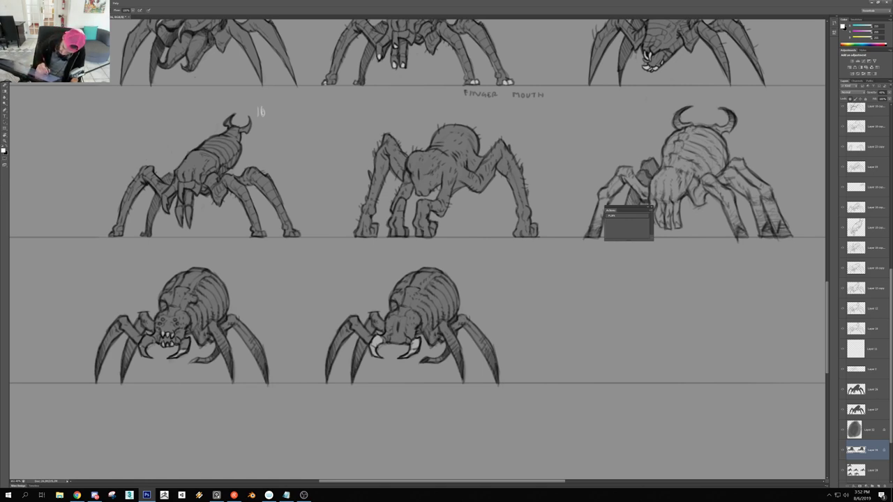
Fit the whole design sheet in view and save the document
{"action": "scroll", "coordinate": [184, 321], "scroll_direction": "down", "scroll_amount": 2}
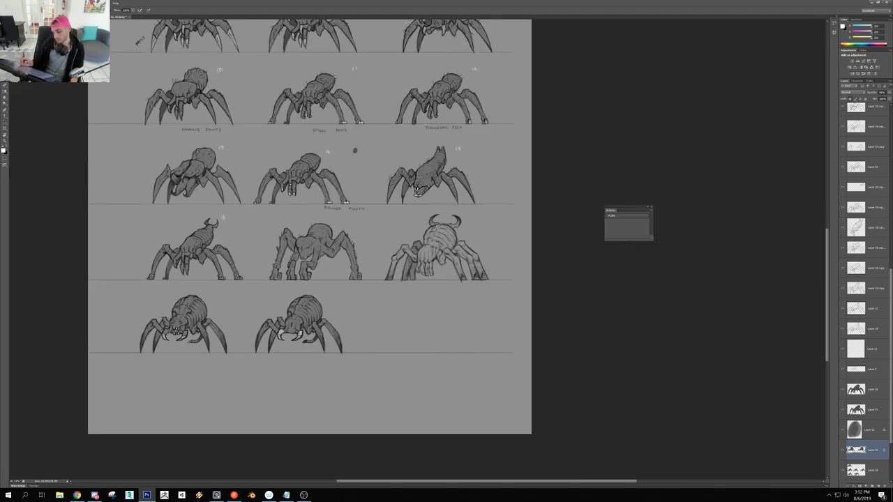
{"action": "key", "text": "r"}
{"action": "mouse_move", "coordinate": [420, 158]}
{"action": "left_mouse_down"}
{"action": "mouse_move", "coordinate": [496, 205]}
{"action": "mouse_move", "coordinate": [507, 266]}
{"action": "left_mouse_up"}
{"action": "left_click_drag", "start_coordinate": [363, 208], "coordinate": [477, 276]}
{"action": "key", "text": "Escape"}
{"action": "key", "text": "ctrl+0"}
{"action": "key", "text": "ctrl+s"}
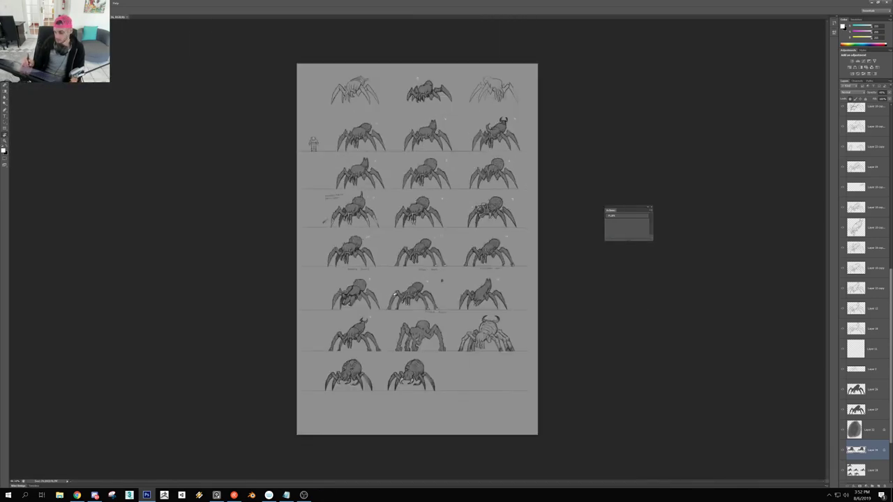
Examine the unfilled sketch spider at the end of the sheet's top row
{"action": "left_click_drag", "start_coordinate": [445, 284], "coordinate": [312, 475]}
{"action": "left_click_drag", "start_coordinate": [378, 199], "coordinate": [406, 234]}
{"action": "key", "text": "v"}
{"action": "left_click_drag", "start_coordinate": [426, 267], "coordinate": [427, 251]}
{"action": "key", "text": "ctrl+z"}
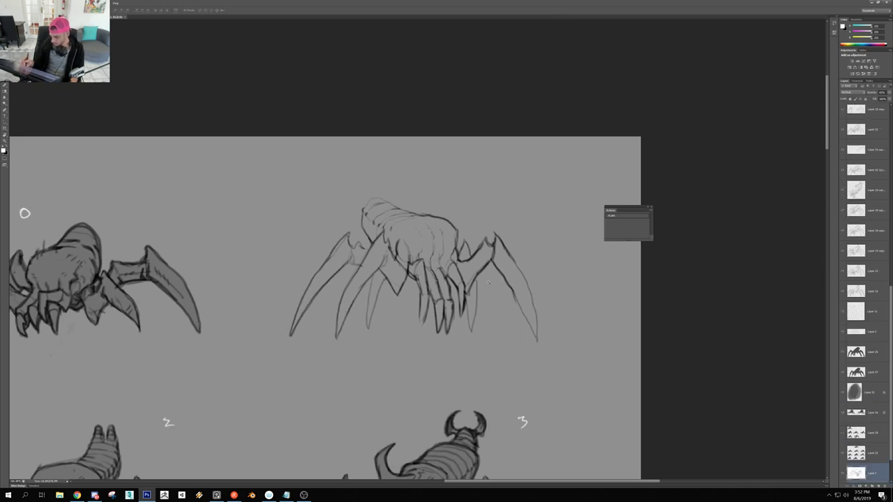
{"action": "left_click_drag", "start_coordinate": [501, 285], "coordinate": [469, 286]}
{"action": "left_click_drag", "start_coordinate": [425, 323], "coordinate": [450, 293]}
{"action": "left_click_drag", "start_coordinate": [532, 306], "coordinate": [545, 327]}
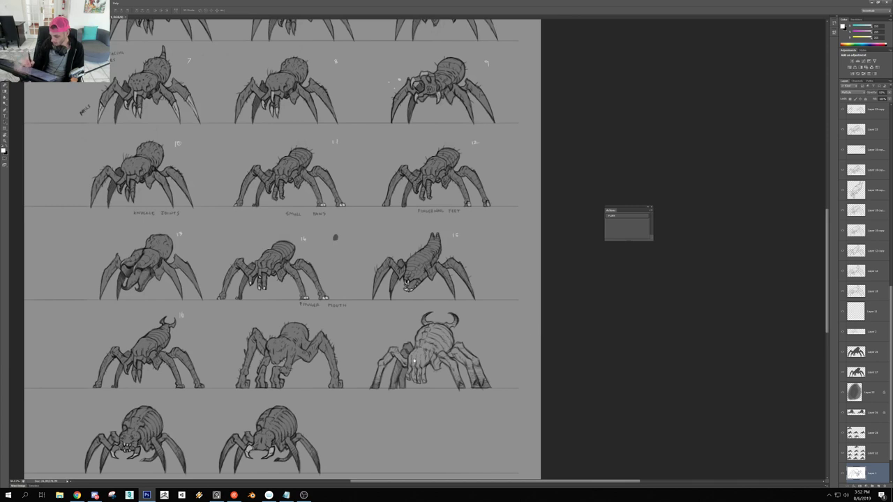
Add a new layer above the older silhouette fills and start filling the horned spider's hand-shaped head with dark grey
{"action": "left_click_drag", "start_coordinate": [423, 356], "coordinate": [431, 293]}
{"action": "left_click_drag", "start_coordinate": [418, 331], "coordinate": [438, 331]}
{"action": "left_click", "coordinate": [246, 240], "text": "ctrl"}
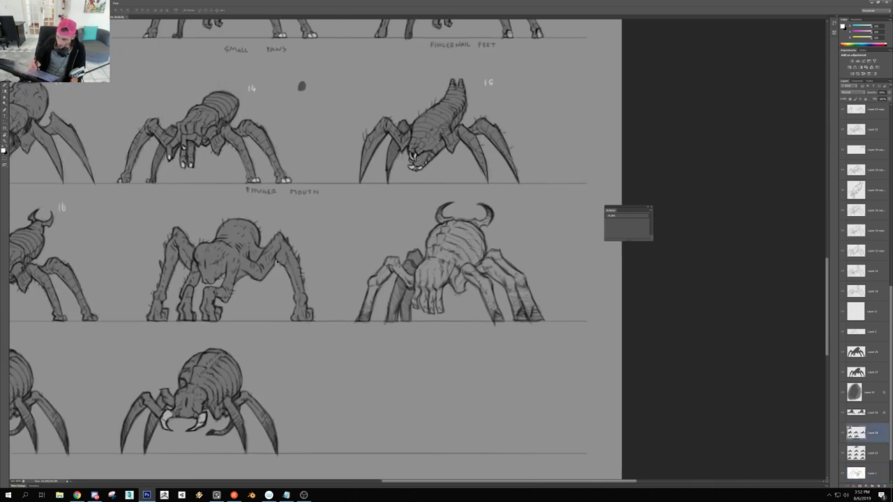
{"action": "key", "text": "x"}
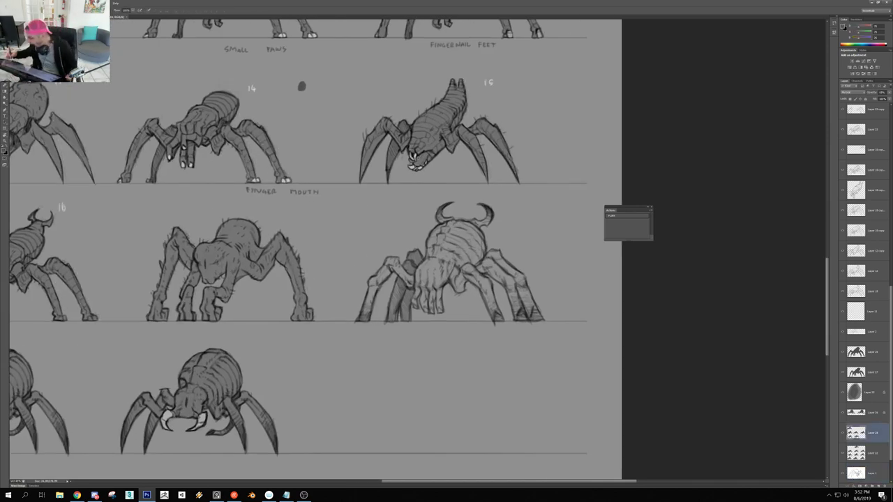
{"action": "left_click", "coordinate": [878, 487]}
{"action": "mouse_move", "coordinate": [452, 253]}
{"action": "left_mouse_down"}
{"action": "mouse_move", "coordinate": [446, 269]}
{"action": "mouse_move", "coordinate": [429, 275]}
{"action": "mouse_move", "coordinate": [434, 268]}
{"action": "left_mouse_up"}
{"action": "right_click", "coordinate": [442, 254]}
{"action": "double_click", "coordinate": [479, 288]}
{"action": "left_click_drag", "start_coordinate": [436, 249], "coordinate": [421, 278]}
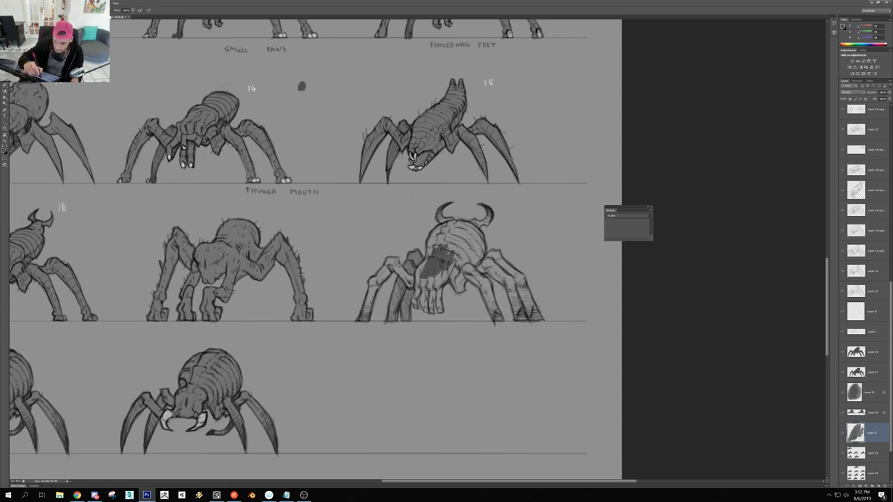
Fill the horned spider's outer left leg with dark grey, from the foot up to the bent upper segment
{"action": "scroll", "coordinate": [403, 281], "scroll_direction": "up", "scroll_amount": 1}
{"action": "mouse_move", "coordinate": [378, 247]}
{"action": "left_mouse_down"}
{"action": "mouse_move", "coordinate": [337, 294]}
{"action": "mouse_move", "coordinate": [338, 279]}
{"action": "left_mouse_up"}
{"action": "mouse_move", "coordinate": [370, 239]}
{"action": "left_mouse_down"}
{"action": "mouse_move", "coordinate": [330, 281]}
{"action": "mouse_move", "coordinate": [311, 354]}
{"action": "mouse_move", "coordinate": [325, 356]}
{"action": "left_mouse_up"}
{"action": "left_click_drag", "start_coordinate": [338, 311], "coordinate": [325, 354]}
{"action": "mouse_move", "coordinate": [344, 293]}
{"action": "left_mouse_down"}
{"action": "mouse_move", "coordinate": [326, 340]}
{"action": "mouse_move", "coordinate": [335, 336]}
{"action": "mouse_move", "coordinate": [317, 353]}
{"action": "left_mouse_up"}
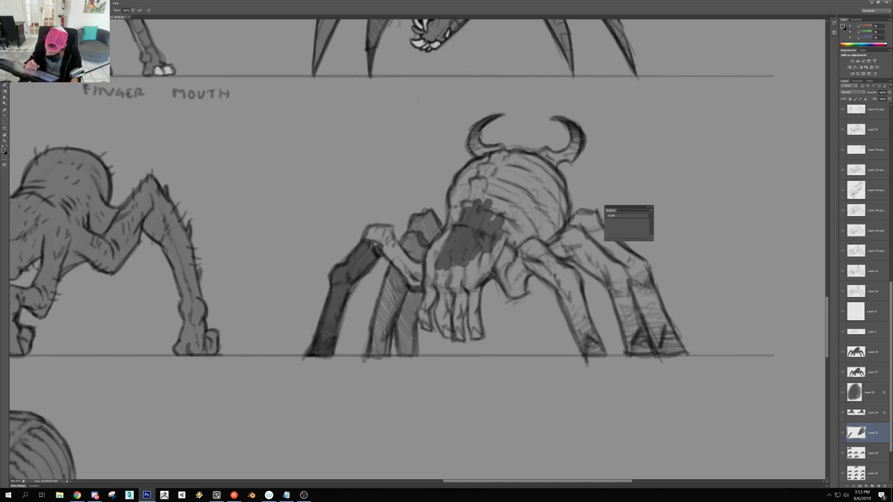
{"action": "mouse_move", "coordinate": [362, 241]}
{"action": "left_mouse_down"}
{"action": "mouse_move", "coordinate": [386, 226]}
{"action": "mouse_move", "coordinate": [393, 247]}
{"action": "mouse_move", "coordinate": [371, 249]}
{"action": "mouse_move", "coordinate": [418, 286]}
{"action": "left_mouse_up"}
{"action": "left_click_drag", "start_coordinate": [395, 242], "coordinate": [424, 282]}
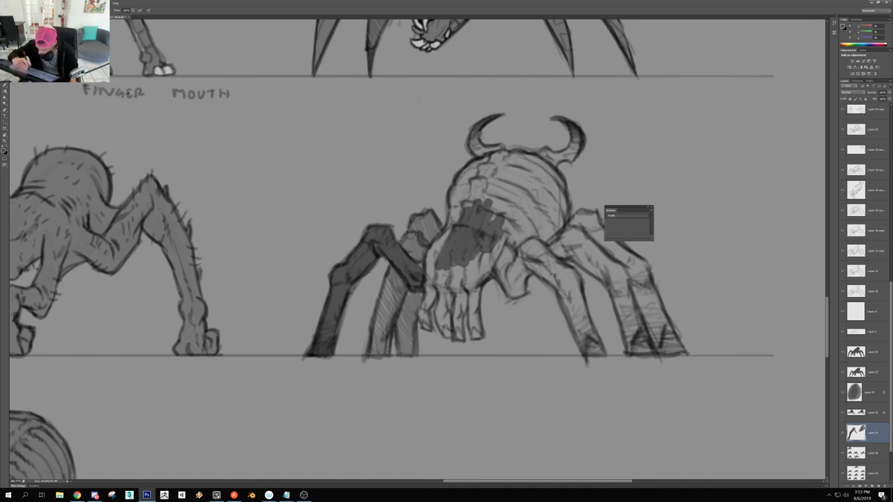
Fill the horned spider's two hatched left legs behind the hand with dark grey
{"action": "mouse_move", "coordinate": [400, 247]}
{"action": "left_mouse_down"}
{"action": "mouse_move", "coordinate": [431, 212]}
{"action": "mouse_move", "coordinate": [441, 237]}
{"action": "mouse_move", "coordinate": [411, 243]}
{"action": "mouse_move", "coordinate": [425, 256]}
{"action": "mouse_move", "coordinate": [374, 340]}
{"action": "left_mouse_up"}
{"action": "mouse_move", "coordinate": [385, 286]}
{"action": "left_mouse_down"}
{"action": "mouse_move", "coordinate": [371, 356]}
{"action": "mouse_move", "coordinate": [386, 356]}
{"action": "mouse_move", "coordinate": [409, 285]}
{"action": "left_mouse_up"}
{"action": "left_click_drag", "start_coordinate": [381, 340], "coordinate": [381, 349]}
{"action": "left_click_drag", "start_coordinate": [413, 288], "coordinate": [399, 351]}
{"action": "mouse_move", "coordinate": [397, 314]}
{"action": "left_mouse_down"}
{"action": "mouse_move", "coordinate": [395, 351]}
{"action": "mouse_move", "coordinate": [414, 353]}
{"action": "left_mouse_up"}
{"action": "left_click_drag", "start_coordinate": [426, 281], "coordinate": [409, 349]}
{"action": "mouse_move", "coordinate": [414, 295]}
{"action": "left_mouse_down"}
{"action": "mouse_move", "coordinate": [406, 351]}
{"action": "mouse_move", "coordinate": [404, 338]}
{"action": "left_mouse_up"}
{"action": "left_click_drag", "start_coordinate": [417, 340], "coordinate": [418, 356]}
Fill the fingers of the horned spider's hand-shaped head with dark grey
{"action": "mouse_move", "coordinate": [432, 283]}
{"action": "left_mouse_down"}
{"action": "mouse_move", "coordinate": [424, 328]}
{"action": "mouse_move", "coordinate": [438, 314]}
{"action": "mouse_move", "coordinate": [449, 338]}
{"action": "left_mouse_up"}
{"action": "left_click_drag", "start_coordinate": [450, 289], "coordinate": [451, 337]}
{"action": "mouse_move", "coordinate": [461, 293]}
{"action": "left_mouse_down"}
{"action": "mouse_move", "coordinate": [455, 339]}
{"action": "mouse_move", "coordinate": [467, 313]}
{"action": "mouse_move", "coordinate": [470, 323]}
{"action": "left_mouse_up"}
{"action": "left_click_drag", "start_coordinate": [472, 324], "coordinate": [478, 337]}
{"action": "left_click_drag", "start_coordinate": [479, 289], "coordinate": [476, 332]}
{"action": "mouse_move", "coordinate": [480, 280]}
{"action": "left_mouse_down"}
{"action": "mouse_move", "coordinate": [477, 335]}
{"action": "mouse_move", "coordinate": [474, 326]}
{"action": "left_mouse_up"}
{"action": "left_click_drag", "start_coordinate": [483, 292], "coordinate": [477, 339]}
Fill the knuckles and back of the horned spider's hand-shaped head with dark grey
{"action": "left_click_drag", "start_coordinate": [494, 268], "coordinate": [440, 297]}
{"action": "mouse_move", "coordinate": [466, 267]}
{"action": "left_mouse_down"}
{"action": "mouse_move", "coordinate": [448, 256]}
{"action": "mouse_move", "coordinate": [444, 235]}
{"action": "mouse_move", "coordinate": [458, 218]}
{"action": "mouse_move", "coordinate": [429, 282]}
{"action": "left_mouse_up"}
{"action": "left_click_drag", "start_coordinate": [455, 216], "coordinate": [426, 276]}
{"action": "left_click_drag", "start_coordinate": [464, 200], "coordinate": [446, 219]}
Fill the horned spider's two curved horns and the adjoining upper edge of the abdomen with dark grey
{"action": "mouse_move", "coordinate": [479, 155]}
{"action": "left_mouse_down"}
{"action": "mouse_move", "coordinate": [450, 193]}
{"action": "mouse_move", "coordinate": [471, 175]}
{"action": "left_mouse_up"}
{"action": "mouse_move", "coordinate": [501, 145]}
{"action": "left_mouse_down"}
{"action": "mouse_move", "coordinate": [474, 155]}
{"action": "mouse_move", "coordinate": [483, 125]}
{"action": "left_mouse_up"}
{"action": "mouse_move", "coordinate": [492, 118]}
{"action": "left_mouse_down"}
{"action": "mouse_move", "coordinate": [472, 137]}
{"action": "mouse_move", "coordinate": [475, 152]}
{"action": "left_mouse_up"}
{"action": "left_click_drag", "start_coordinate": [563, 120], "coordinate": [578, 137]}
{"action": "left_click_drag", "start_coordinate": [579, 136], "coordinate": [567, 162]}
Fill the rest of the horned spider's ribbed abdomen with dark grey, down to the hand and leg joints
{"action": "mouse_move", "coordinate": [568, 155]}
{"action": "left_mouse_down"}
{"action": "mouse_move", "coordinate": [553, 168]}
{"action": "mouse_move", "coordinate": [559, 155]}
{"action": "mouse_move", "coordinate": [534, 161]}
{"action": "mouse_move", "coordinate": [553, 164]}
{"action": "mouse_move", "coordinate": [567, 208]}
{"action": "mouse_move", "coordinate": [558, 180]}
{"action": "mouse_move", "coordinate": [524, 155]}
{"action": "mouse_move", "coordinate": [497, 157]}
{"action": "mouse_move", "coordinate": [501, 166]}
{"action": "mouse_move", "coordinate": [465, 185]}
{"action": "mouse_move", "coordinate": [460, 202]}
{"action": "left_mouse_up"}
{"action": "mouse_move", "coordinate": [528, 165]}
{"action": "left_mouse_down"}
{"action": "mouse_move", "coordinate": [474, 206]}
{"action": "mouse_move", "coordinate": [492, 208]}
{"action": "left_mouse_up"}
{"action": "left_click_drag", "start_coordinate": [541, 181], "coordinate": [495, 212]}
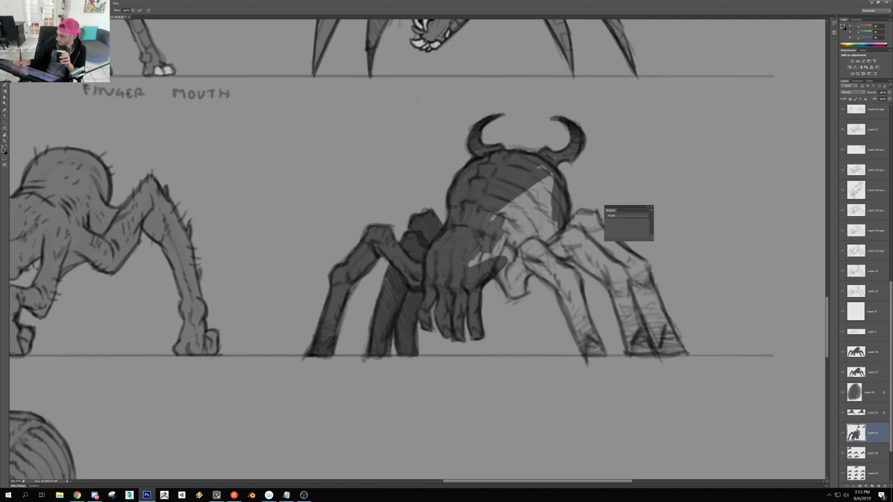
{"action": "left_click_drag", "start_coordinate": [542, 166], "coordinate": [553, 229]}
{"action": "left_click_drag", "start_coordinate": [549, 191], "coordinate": [562, 245]}
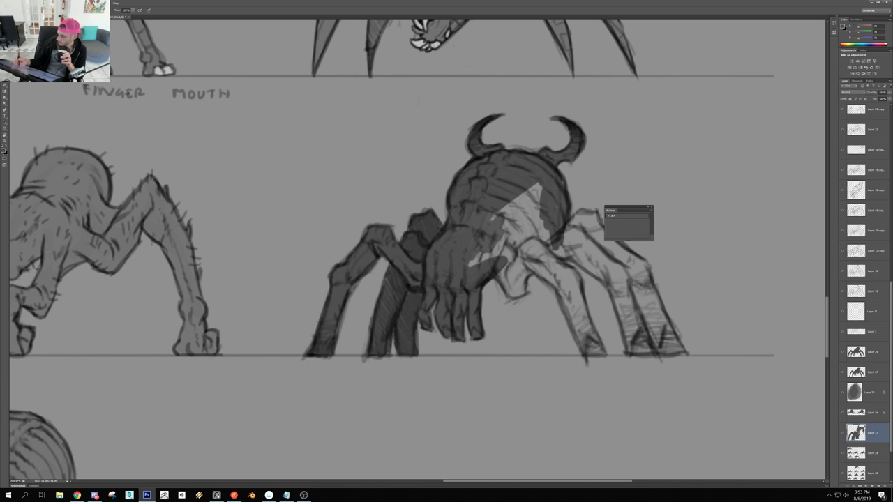
{"action": "mouse_move", "coordinate": [541, 183]}
{"action": "left_mouse_down"}
{"action": "mouse_move", "coordinate": [489, 224]}
{"action": "mouse_move", "coordinate": [497, 237]}
{"action": "left_mouse_up"}
{"action": "left_click_drag", "start_coordinate": [541, 208], "coordinate": [477, 265]}
{"action": "mouse_move", "coordinate": [548, 226]}
{"action": "left_mouse_down"}
{"action": "mouse_move", "coordinate": [498, 259]}
{"action": "mouse_move", "coordinate": [506, 269]}
{"action": "left_mouse_up"}
Fill the horned spider's front right leg with dark grey from its joint down to the foot
{"action": "mouse_move", "coordinate": [572, 245]}
{"action": "left_mouse_down"}
{"action": "mouse_move", "coordinate": [522, 268]}
{"action": "mouse_move", "coordinate": [516, 300]}
{"action": "mouse_move", "coordinate": [498, 294]}
{"action": "mouse_move", "coordinate": [508, 283]}
{"action": "mouse_move", "coordinate": [548, 290]}
{"action": "left_mouse_up"}
{"action": "mouse_move", "coordinate": [573, 263]}
{"action": "left_mouse_down"}
{"action": "mouse_move", "coordinate": [555, 282]}
{"action": "mouse_move", "coordinate": [577, 278]}
{"action": "mouse_move", "coordinate": [593, 341]}
{"action": "left_mouse_up"}
{"action": "left_click_drag", "start_coordinate": [594, 340], "coordinate": [595, 357]}
{"action": "left_click_drag", "start_coordinate": [559, 289], "coordinate": [586, 353]}
{"action": "left_click_drag", "start_coordinate": [556, 288], "coordinate": [574, 334]}
{"action": "left_click_drag", "start_coordinate": [569, 292], "coordinate": [590, 349]}
{"action": "left_click_drag", "start_coordinate": [586, 326], "coordinate": [595, 349]}
Fill the horned spider's remaining outer right legs with dark grey to complete the silhouette
{"action": "mouse_move", "coordinate": [610, 283]}
{"action": "left_mouse_down"}
{"action": "mouse_move", "coordinate": [575, 255]}
{"action": "mouse_move", "coordinate": [570, 214]}
{"action": "mouse_move", "coordinate": [588, 209]}
{"action": "mouse_move", "coordinate": [623, 251]}
{"action": "left_mouse_up"}
{"action": "mouse_move", "coordinate": [602, 224]}
{"action": "left_mouse_down"}
{"action": "mouse_move", "coordinate": [649, 274]}
{"action": "mouse_move", "coordinate": [681, 350]}
{"action": "mouse_move", "coordinate": [638, 347]}
{"action": "left_mouse_up"}
{"action": "left_click_drag", "start_coordinate": [611, 280], "coordinate": [630, 346]}
{"action": "mouse_move", "coordinate": [635, 292]}
{"action": "left_mouse_down"}
{"action": "mouse_move", "coordinate": [650, 346]}
{"action": "mouse_move", "coordinate": [661, 346]}
{"action": "mouse_move", "coordinate": [639, 275]}
{"action": "left_mouse_up"}
{"action": "mouse_move", "coordinate": [589, 245]}
{"action": "left_mouse_down"}
{"action": "mouse_move", "coordinate": [620, 286]}
{"action": "mouse_move", "coordinate": [637, 284]}
{"action": "mouse_move", "coordinate": [630, 265]}
{"action": "left_mouse_up"}
{"action": "mouse_move", "coordinate": [579, 225]}
{"action": "left_mouse_down"}
{"action": "mouse_move", "coordinate": [595, 246]}
{"action": "mouse_move", "coordinate": [582, 237]}
{"action": "mouse_move", "coordinate": [606, 242]}
{"action": "left_mouse_up"}
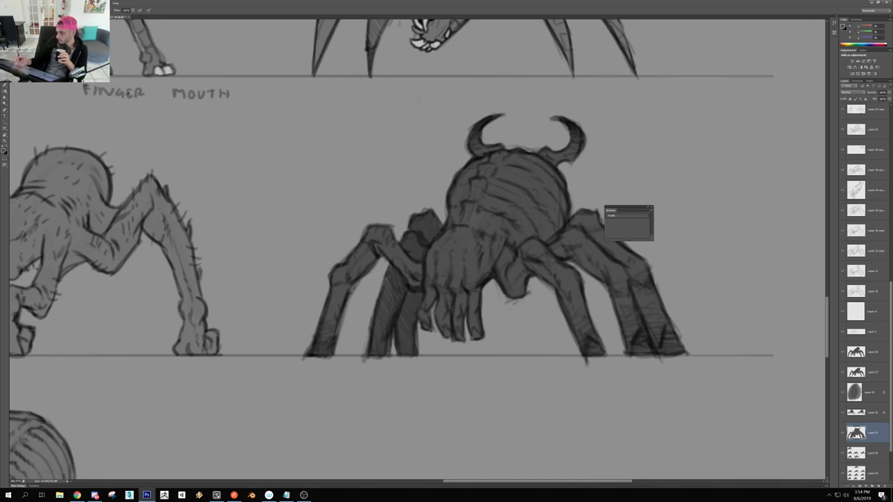
Touch up the dark fill on the horned spider's left legs and smallest finger
{"action": "left_click_drag", "start_coordinate": [353, 279], "coordinate": [331, 350]}
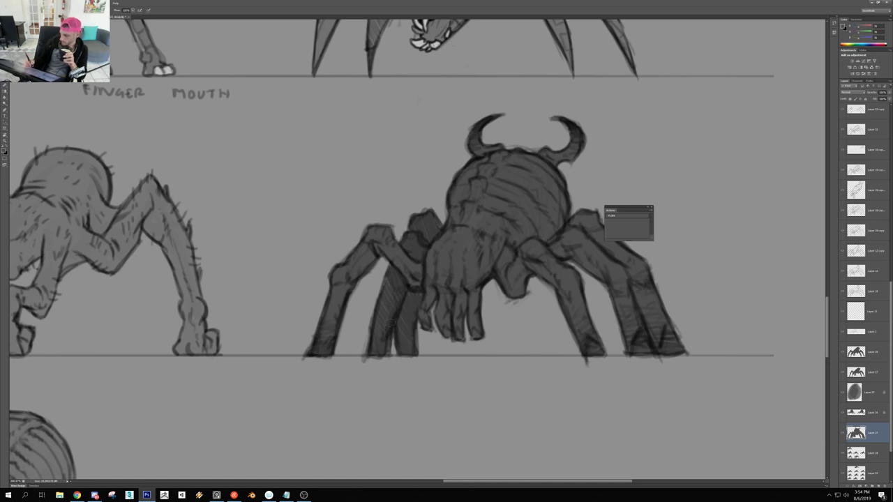
{"action": "left_click_drag", "start_coordinate": [414, 331], "coordinate": [416, 347]}
{"action": "left_click_drag", "start_coordinate": [428, 308], "coordinate": [430, 318]}
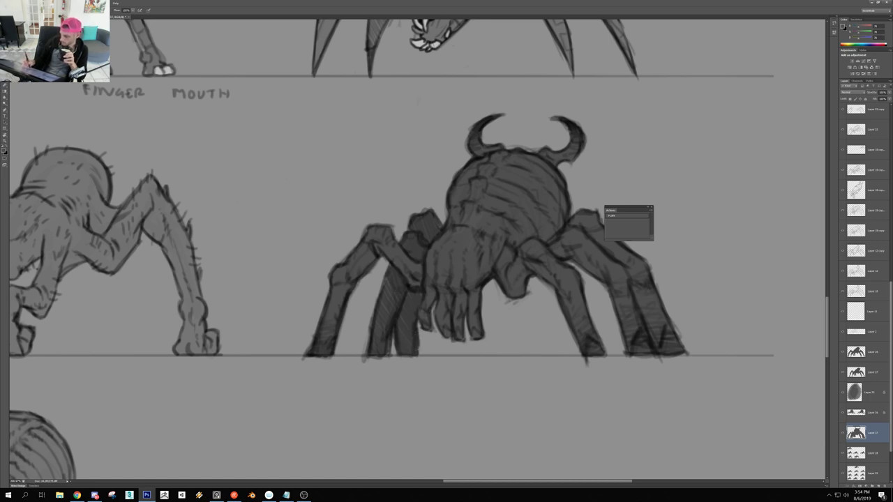
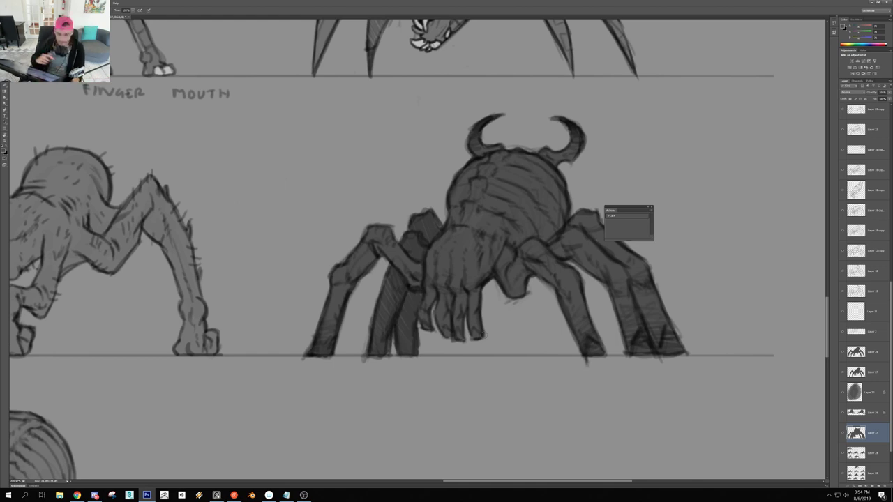
Lower the opacity of the horned spider's fill layer to match the neighbouring spiders
{"action": "left_click_drag", "start_coordinate": [880, 100], "coordinate": [874, 102]}
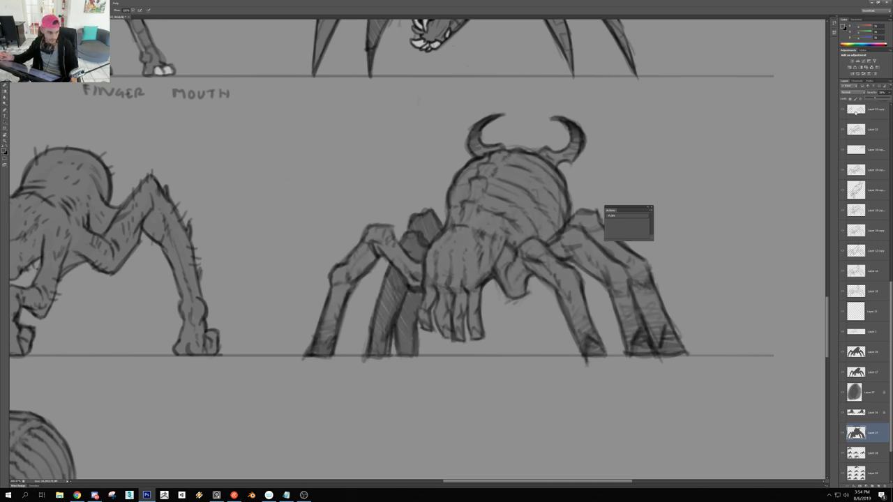
{"action": "scroll", "coordinate": [432, 308], "scroll_direction": "down", "scroll_amount": 5}
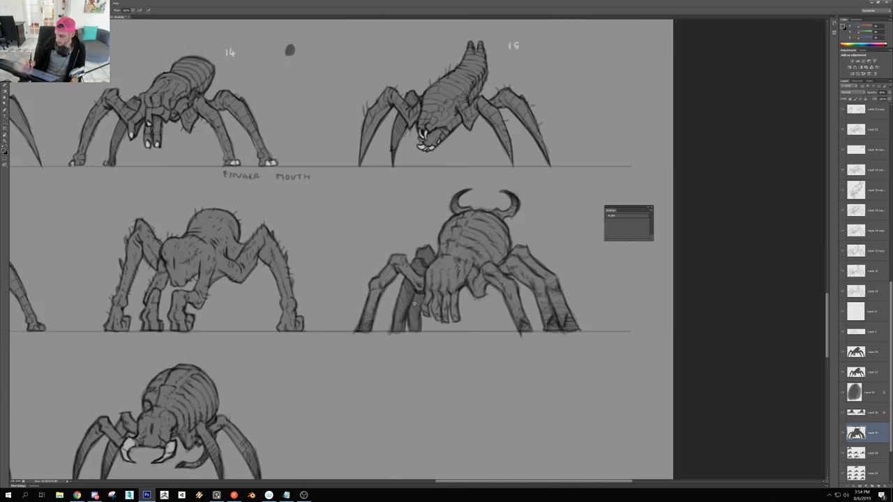
{"action": "scroll", "coordinate": [431, 308], "scroll_direction": "up", "scroll_amount": 2}
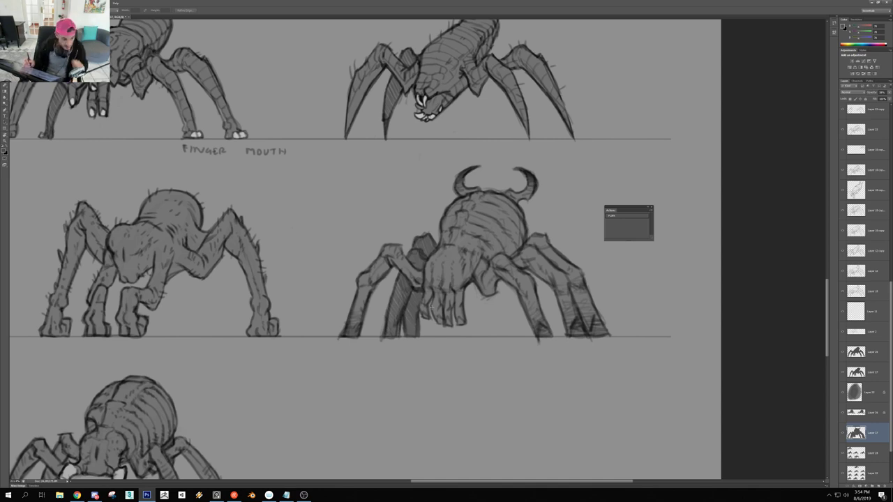
{"action": "scroll", "coordinate": [374, 328], "scroll_direction": "up", "scroll_amount": 3}
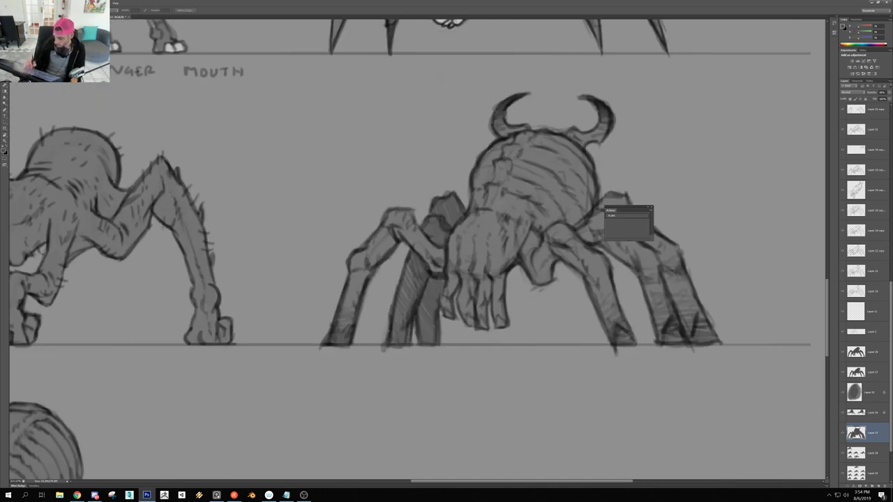
Select the horned spider's line-art layer, leaving the drawing in its original position
{"action": "key", "text": "v"}
{"action": "left_click_drag", "start_coordinate": [369, 338], "coordinate": [374, 330]}
{"action": "key", "text": "ctrl+z"}
{"action": "scroll", "coordinate": [374, 330], "scroll_direction": "down", "scroll_amount": 4}
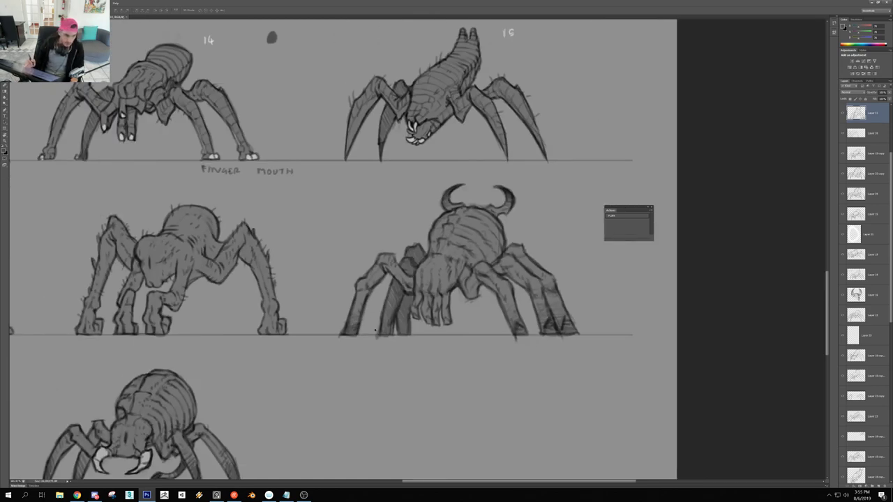
Review the horned hand-faced and hairy spiders up close and compare them with the other concepts on the sheet
{"action": "key", "text": "b"}
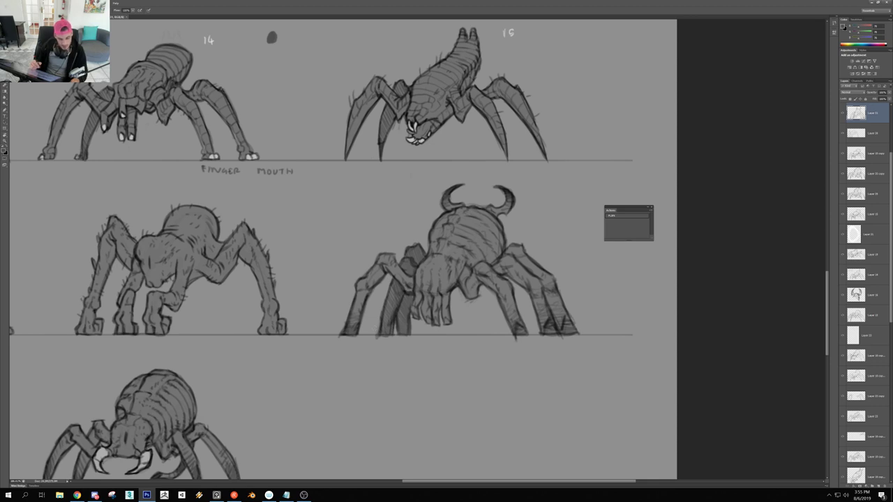
{"action": "key", "text": "x"}
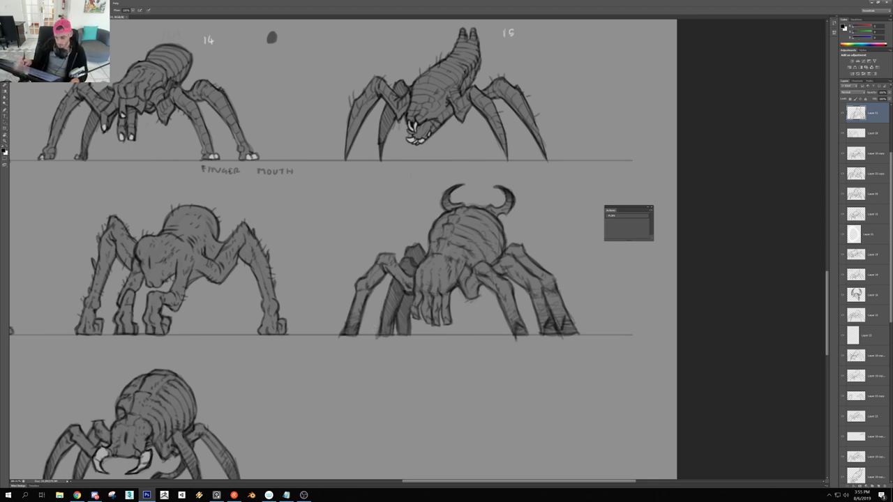
{"action": "mouse_move", "coordinate": [435, 294]}
{"action": "left_mouse_down"}
{"action": "mouse_move", "coordinate": [417, 293]}
{"action": "mouse_move", "coordinate": [426, 293]}
{"action": "left_mouse_up"}
{"action": "left_click_drag", "start_coordinate": [349, 274], "coordinate": [392, 291]}
{"action": "left_click_drag", "start_coordinate": [262, 284], "coordinate": [282, 298]}
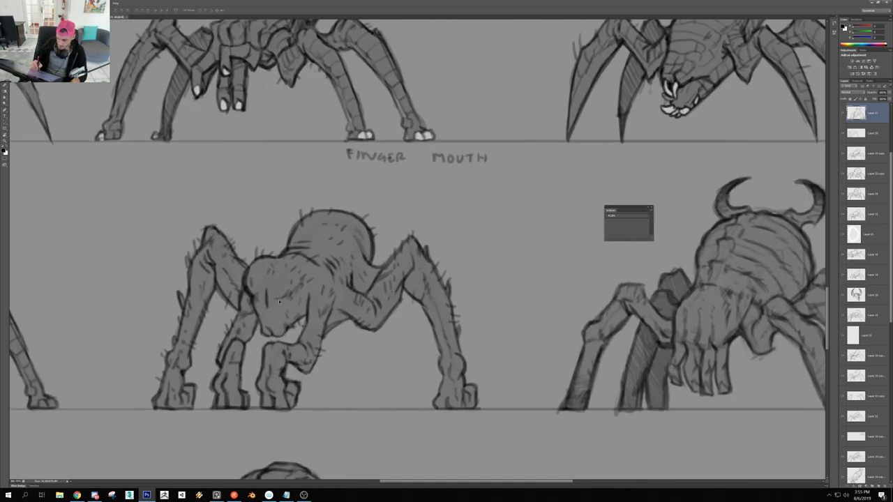
{"action": "scroll", "coordinate": [316, 307], "scroll_direction": "down", "scroll_amount": 2}
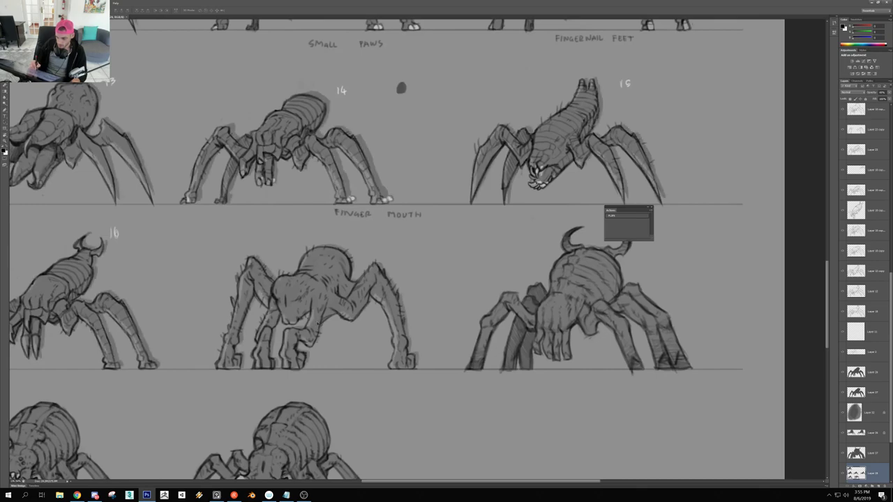
{"action": "scroll", "coordinate": [319, 323], "scroll_direction": "down", "scroll_amount": 3}
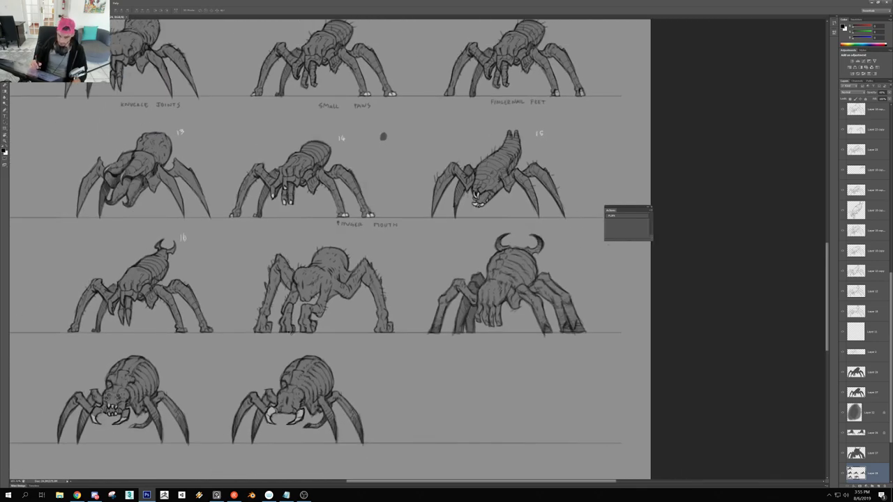
{"action": "scroll", "coordinate": [323, 340], "scroll_direction": "down", "scroll_amount": 4}
{"action": "scroll", "coordinate": [323, 340], "scroll_direction": "up", "scroll_amount": 4}
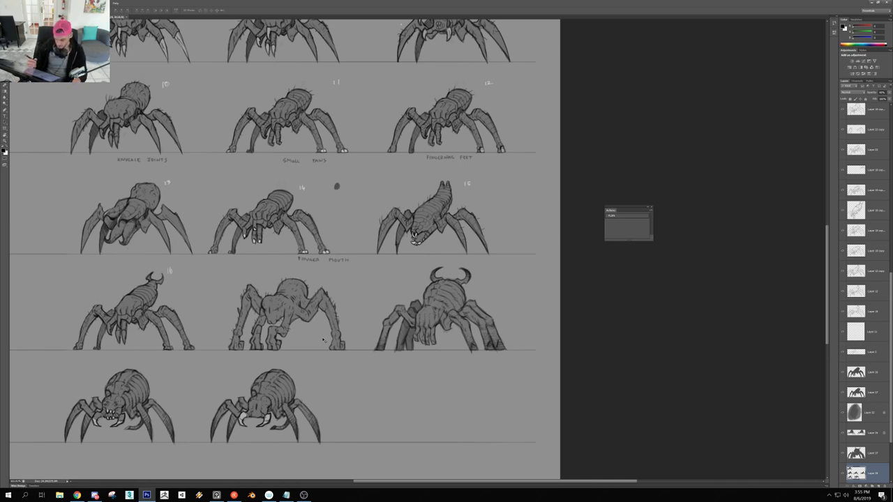
{"action": "scroll", "coordinate": [102, 409], "scroll_direction": "up", "scroll_amount": 6}
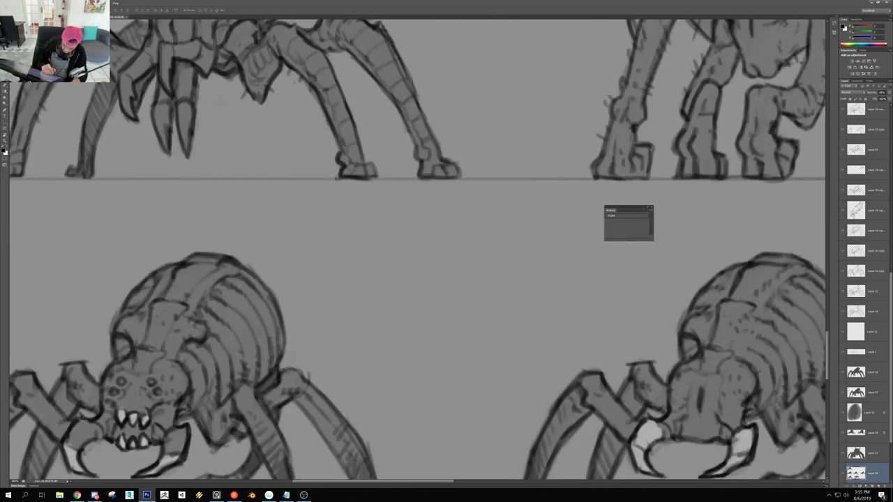
On the fanged spider's line-art layer, darken the outline where its left leg meets the pincer
{"action": "left_click", "coordinate": [133, 408]}
{"action": "key", "text": "e"}
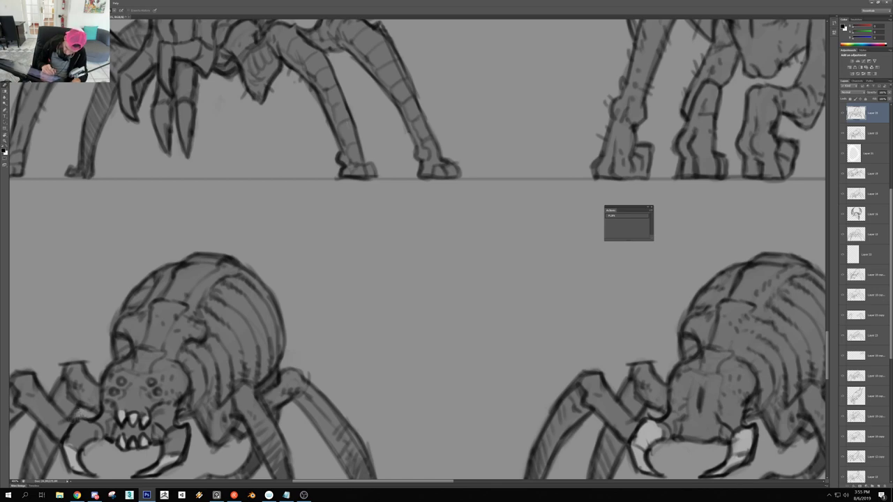
{"action": "key", "text": "b"}
{"action": "left_click_drag", "start_coordinate": [70, 419], "coordinate": [76, 408]}
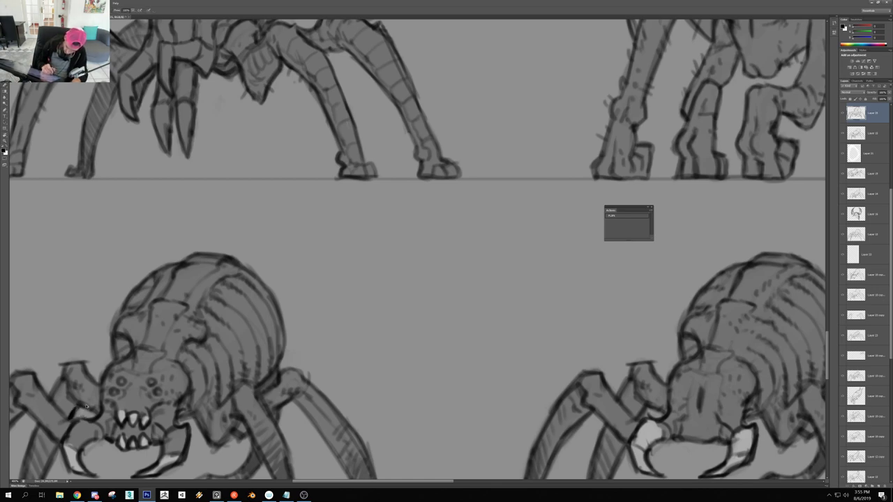
{"action": "key", "text": "ctrl+minus"}
{"action": "key", "text": "ctrl+minus"}
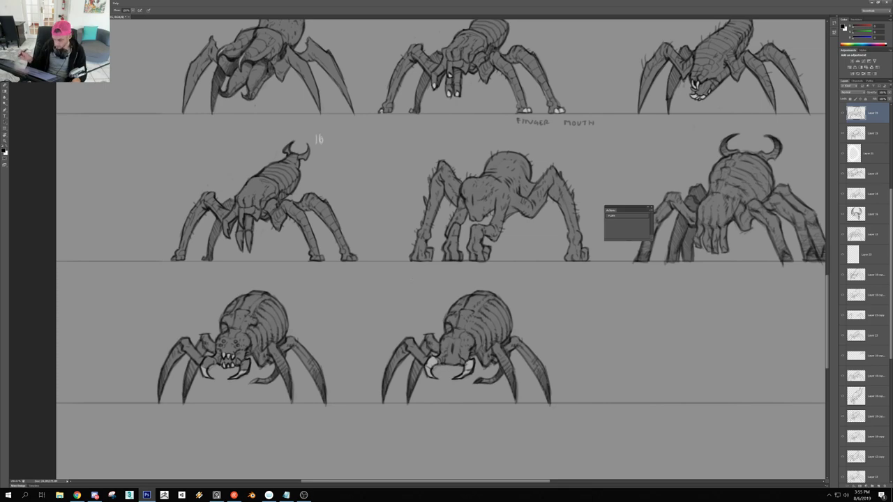
Try repositioning the dark grey spot on the sheet and undo the moves
{"action": "left_click_drag", "start_coordinate": [483, 269], "coordinate": [241, 404]}
{"action": "left_click_drag", "start_coordinate": [339, 143], "coordinate": [412, 292]}
{"action": "scroll", "coordinate": [408, 294], "scroll_direction": "down", "scroll_amount": 3}
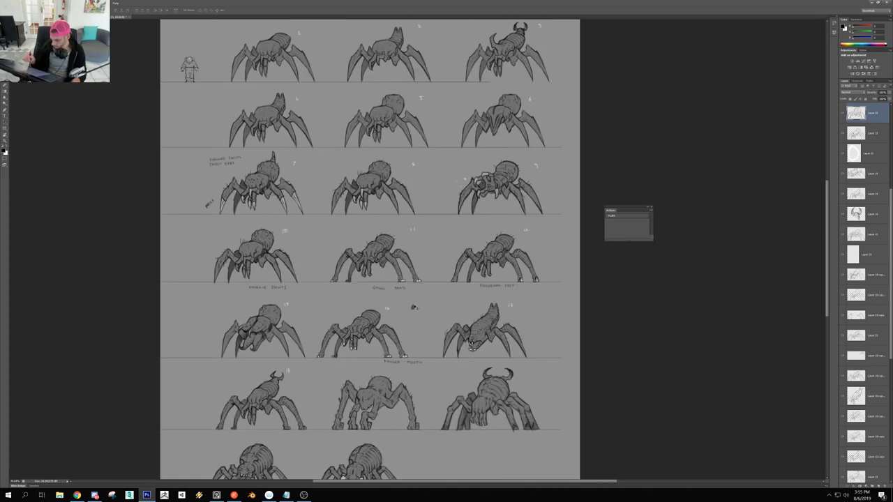
{"action": "left_click_drag", "start_coordinate": [316, 455], "coordinate": [290, 366]}
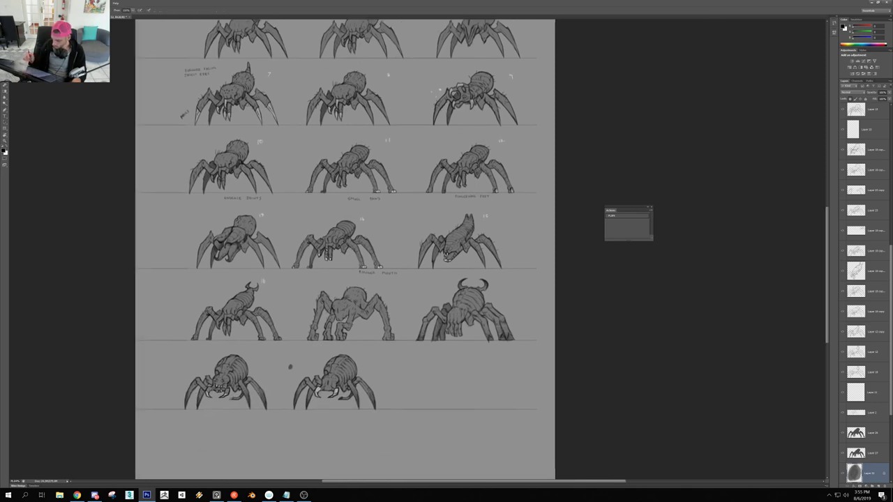
{"action": "right_click", "coordinate": [424, 337]}
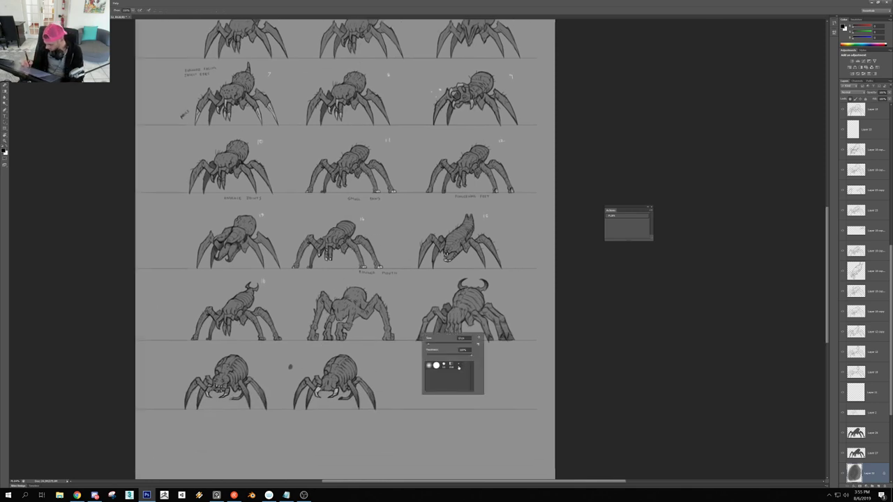
{"action": "double_click", "coordinate": [443, 366]}
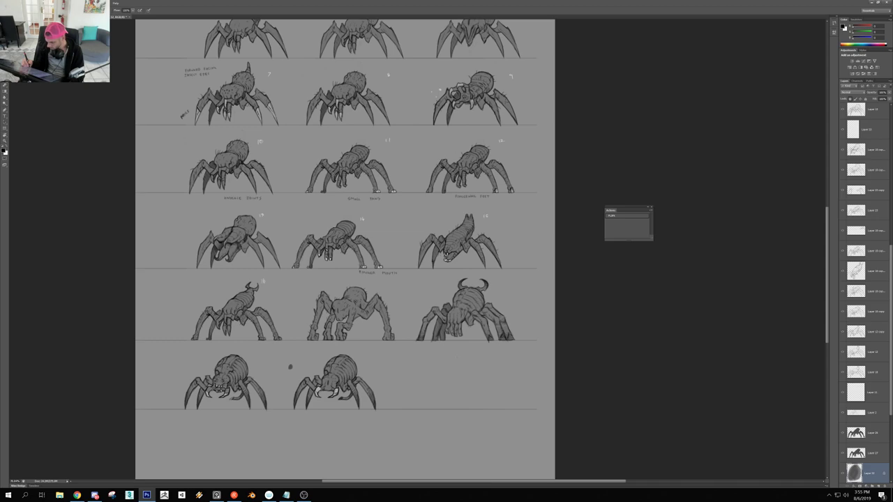
{"action": "mouse_move", "coordinate": [384, 371]}
{"action": "left_mouse_down"}
{"action": "mouse_move", "coordinate": [313, 332]}
{"action": "mouse_move", "coordinate": [337, 335]}
{"action": "mouse_move", "coordinate": [333, 353]}
{"action": "mouse_move", "coordinate": [313, 354]}
{"action": "mouse_move", "coordinate": [327, 344]}
{"action": "left_mouse_up"}
{"action": "key", "text": "v"}
{"action": "mouse_move", "coordinate": [248, 273]}
{"action": "left_mouse_down"}
{"action": "mouse_move", "coordinate": [282, 309]}
{"action": "mouse_move", "coordinate": [256, 325]}
{"action": "left_mouse_up"}
{"action": "key", "text": "ctrl+z"}
{"action": "key", "text": "ctrl+z"}
Erase and redraw the hairy spider's line work between its head and front legs
{"action": "scroll", "coordinate": [227, 291], "scroll_direction": "up", "scroll_amount": 3}
{"action": "left_click_drag", "start_coordinate": [187, 321], "coordinate": [166, 336]}
{"action": "key", "text": "e"}
{"action": "mouse_move", "coordinate": [182, 301]}
{"action": "left_mouse_down"}
{"action": "mouse_move", "coordinate": [170, 331]}
{"action": "mouse_move", "coordinate": [185, 324]}
{"action": "mouse_move", "coordinate": [165, 320]}
{"action": "mouse_move", "coordinate": [176, 296]}
{"action": "left_mouse_up"}
{"action": "key", "text": "b"}
{"action": "left_click_drag", "start_coordinate": [163, 325], "coordinate": [169, 306]}
{"action": "left_click_drag", "start_coordinate": [169, 308], "coordinate": [171, 298]}
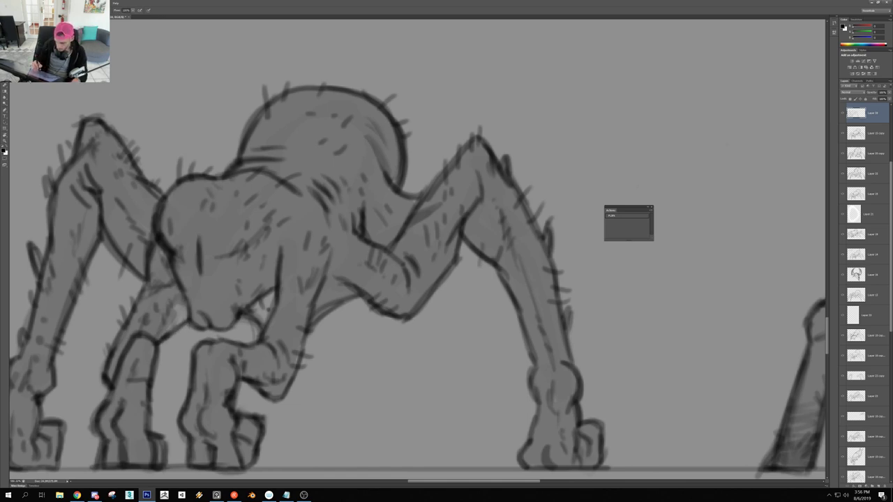
On the fill layer, touch up the area between the hairy spider's chin and front arm with sampled grey
{"action": "mouse_move", "coordinate": [272, 317]}
{"action": "left_mouse_down"}
{"action": "mouse_move", "coordinate": [230, 317]}
{"action": "mouse_move", "coordinate": [269, 317]}
{"action": "left_mouse_up"}
{"action": "left_click", "coordinate": [293, 313], "text": "ctrl"}
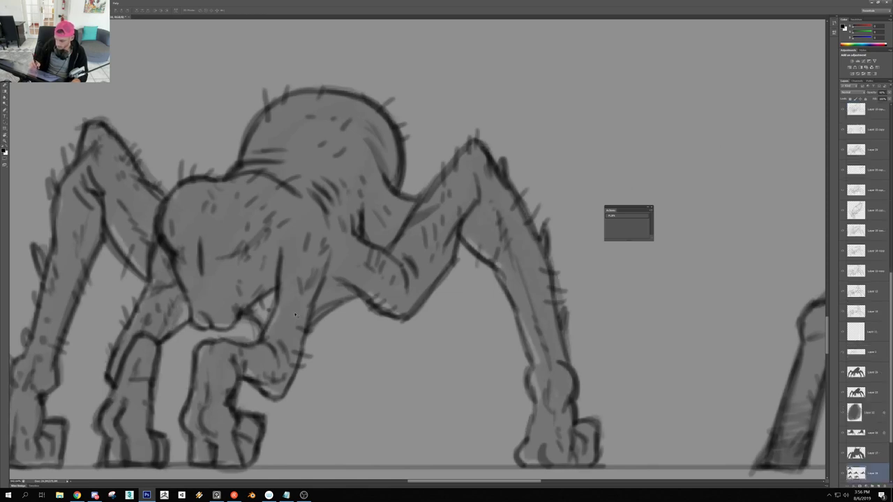
{"action": "right_click", "coordinate": [288, 320]}
{"action": "left_click", "coordinate": [309, 352]}
{"action": "left_click", "coordinate": [283, 316], "text": "alt"}
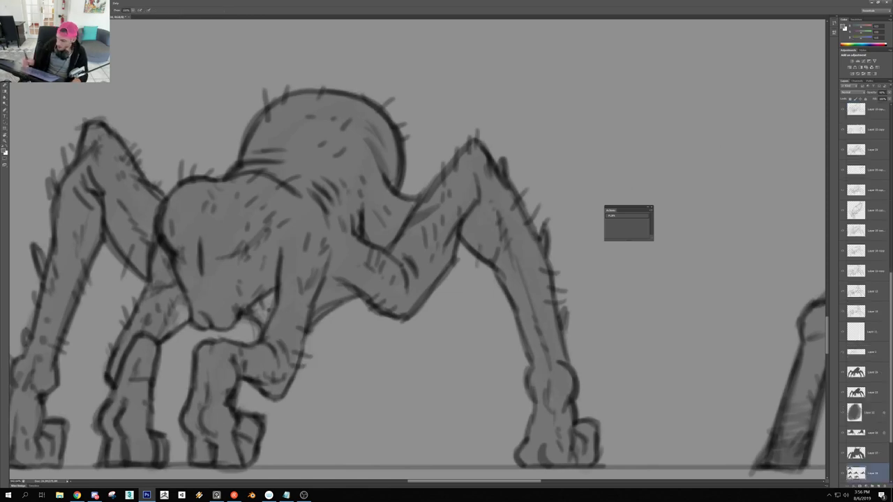
{"action": "left_click", "coordinate": [842, 475], "text": "alt"}
{"action": "left_click", "coordinate": [275, 357], "text": "alt"}
{"action": "key", "text": "F2"}
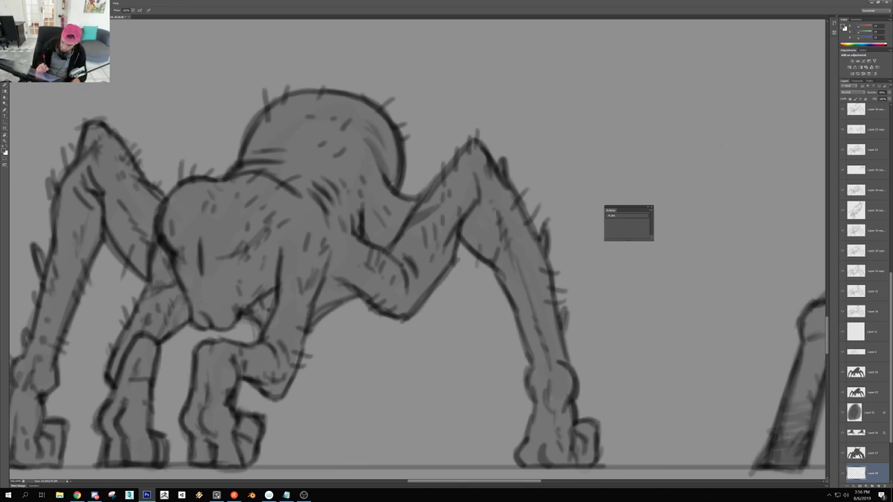
{"action": "left_click_drag", "start_coordinate": [306, 311], "coordinate": [227, 311]}
Return to the hairy spider's line-art layer and erase stray lines around its head
{"action": "key", "text": "r"}
{"action": "left_click_drag", "start_coordinate": [643, 274], "coordinate": [630, 327]}
{"action": "left_click_drag", "start_coordinate": [652, 237], "coordinate": [644, 295]}
{"action": "left_click_drag", "start_coordinate": [655, 257], "coordinate": [649, 295]}
{"action": "mouse_move", "coordinate": [673, 234]}
{"action": "left_mouse_down"}
{"action": "mouse_move", "coordinate": [647, 361]}
{"action": "mouse_move", "coordinate": [661, 305]}
{"action": "mouse_move", "coordinate": [653, 334]}
{"action": "left_mouse_up"}
{"action": "left_click_drag", "start_coordinate": [521, 147], "coordinate": [382, 276]}
{"action": "left_click_drag", "start_coordinate": [383, 277], "coordinate": [433, 279]}
{"action": "left_click", "coordinate": [353, 298], "text": "ctrl"}
{"action": "key", "text": "e"}
{"action": "mouse_move", "coordinate": [354, 308]}
{"action": "left_mouse_down"}
{"action": "mouse_move", "coordinate": [353, 277]}
{"action": "mouse_move", "coordinate": [358, 319]}
{"action": "left_mouse_up"}
{"action": "mouse_move", "coordinate": [352, 276]}
{"action": "left_mouse_down"}
{"action": "mouse_move", "coordinate": [357, 313]}
{"action": "mouse_move", "coordinate": [360, 296]}
{"action": "left_mouse_up"}
{"action": "left_click_drag", "start_coordinate": [409, 281], "coordinate": [352, 281]}
Draw a new contour line joining the hairy spider's outer left leg to its inner left leg
{"action": "key", "text": "r"}
{"action": "mouse_move", "coordinate": [515, 221]}
{"action": "left_mouse_down"}
{"action": "mouse_move", "coordinate": [512, 273]}
{"action": "mouse_move", "coordinate": [493, 311]}
{"action": "mouse_move", "coordinate": [512, 277]}
{"action": "left_mouse_up"}
{"action": "left_click_drag", "start_coordinate": [400, 263], "coordinate": [450, 262]}
{"action": "key", "text": "e"}
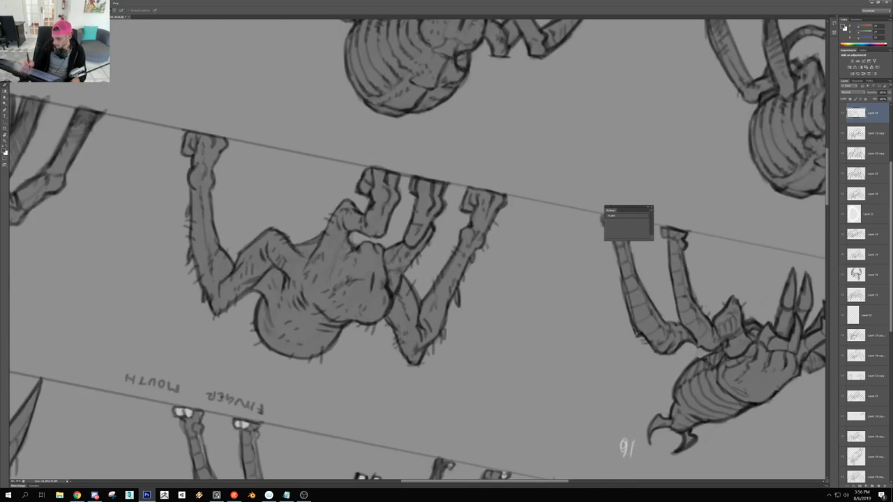
{"action": "scroll", "coordinate": [418, 266], "scroll_direction": "up", "scroll_amount": 3}
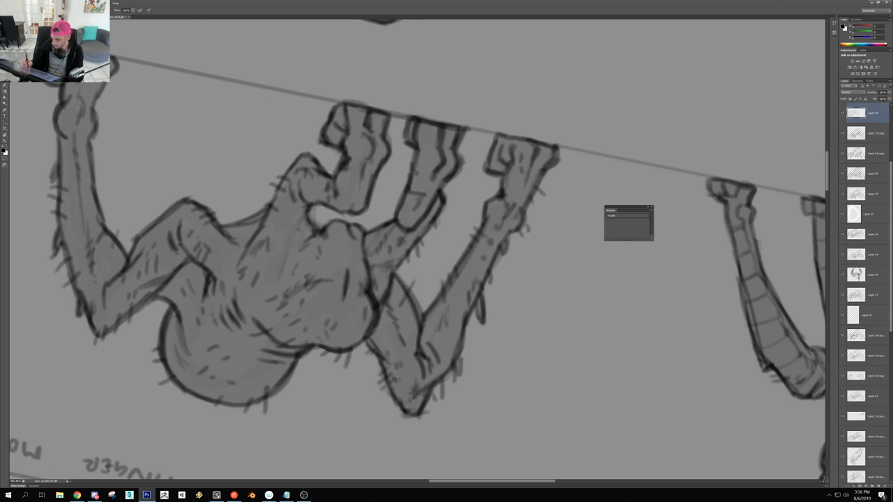
{"action": "left_click_drag", "start_coordinate": [413, 249], "coordinate": [410, 290]}
{"action": "left_click_drag", "start_coordinate": [410, 298], "coordinate": [409, 314]}
{"action": "left_click_drag", "start_coordinate": [423, 238], "coordinate": [419, 245]}
{"action": "left_click_drag", "start_coordinate": [420, 246], "coordinate": [412, 297]}
{"action": "left_click_drag", "start_coordinate": [412, 305], "coordinate": [409, 323]}
{"action": "left_click_drag", "start_coordinate": [417, 257], "coordinate": [413, 318]}
{"action": "mouse_move", "coordinate": [417, 251]}
{"action": "left_mouse_down"}
{"action": "mouse_move", "coordinate": [415, 325]}
{"action": "mouse_move", "coordinate": [394, 274]}
{"action": "left_mouse_up"}
{"action": "key", "text": "e"}
On the fill layer, fill the new area between the hairy spider's left legs with the sampled silhouette grey
{"action": "left_click", "coordinate": [400, 300], "text": "ctrl"}
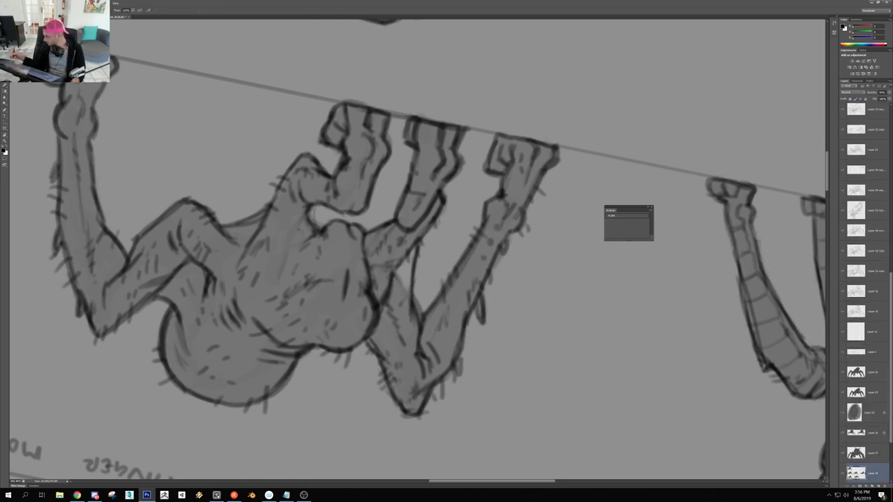
{"action": "left_click_drag", "start_coordinate": [453, 326], "coordinate": [383, 325]}
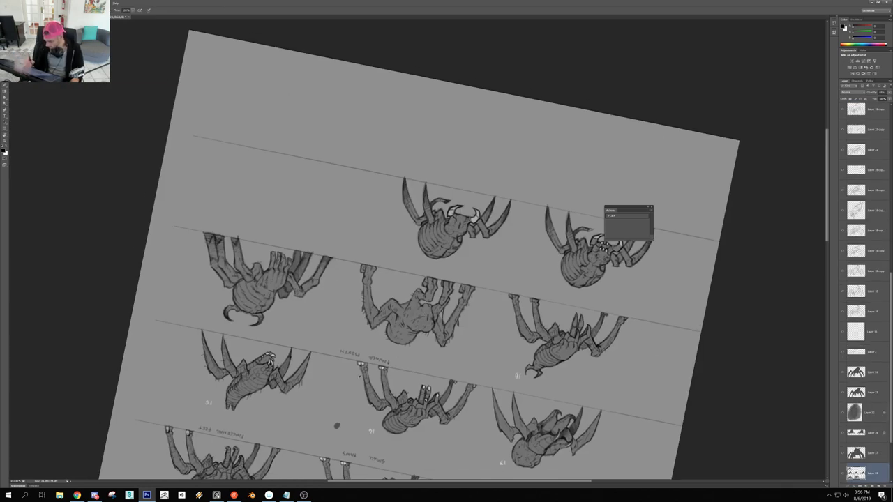
{"action": "left_click", "coordinate": [454, 240], "text": "alt"}
{"action": "left_click_drag", "start_coordinate": [454, 241], "coordinate": [524, 241]}
{"action": "left_click_drag", "start_coordinate": [450, 318], "coordinate": [405, 318]}
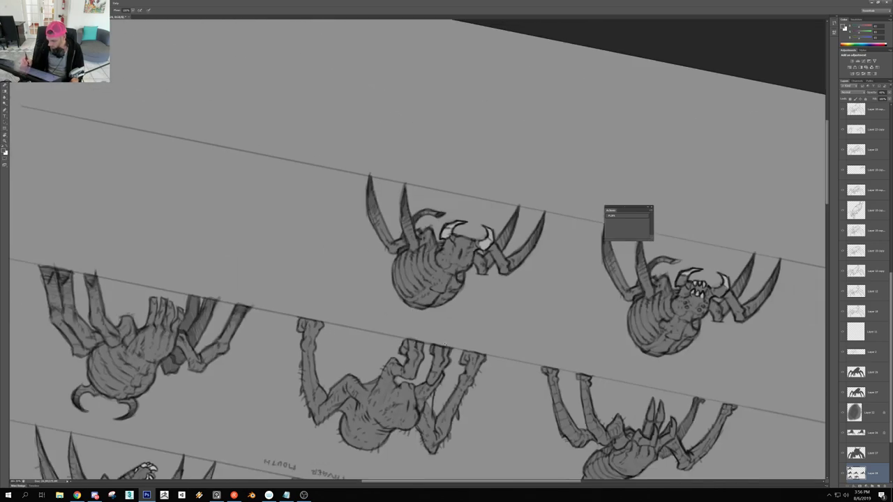
{"action": "left_click_drag", "start_coordinate": [423, 409], "coordinate": [478, 409]}
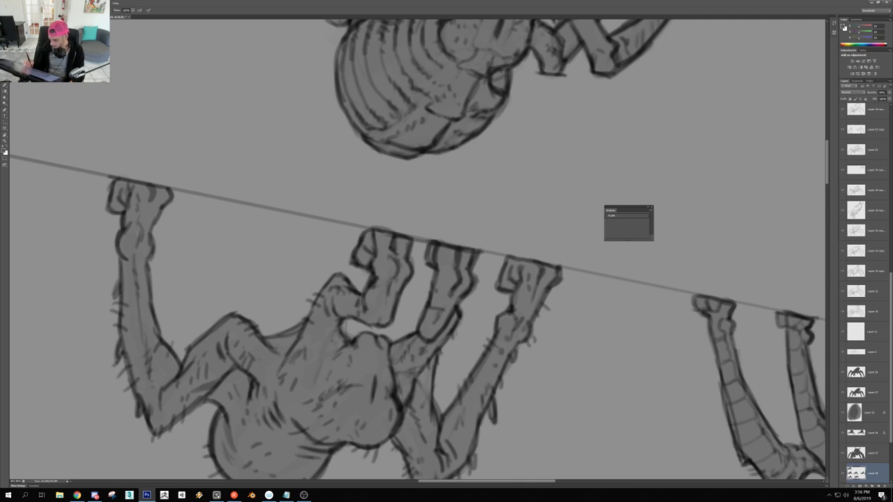
{"action": "scroll", "coordinate": [436, 311], "scroll_direction": "down", "scroll_amount": 4}
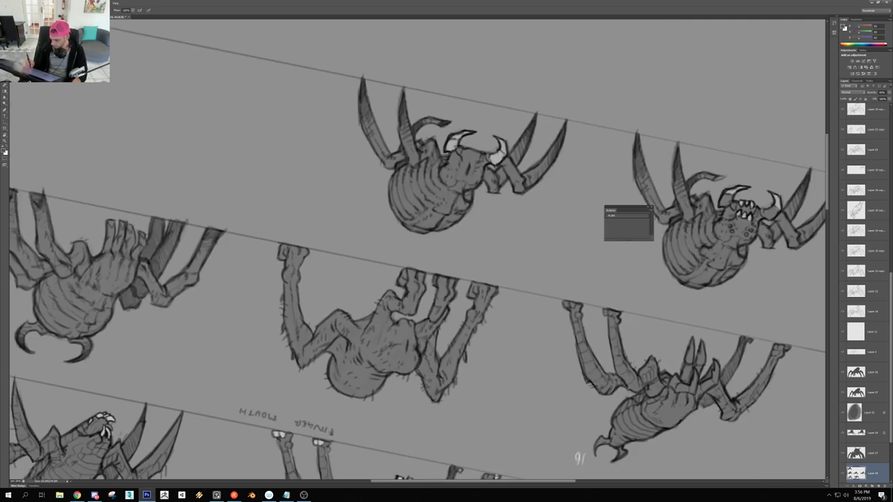
{"action": "left_click_drag", "start_coordinate": [427, 336], "coordinate": [397, 345]}
{"action": "key", "text": "r"}
{"action": "left_click_drag", "start_coordinate": [355, 417], "coordinate": [445, 71]}
{"action": "left_click_drag", "start_coordinate": [414, 192], "coordinate": [401, 285]}
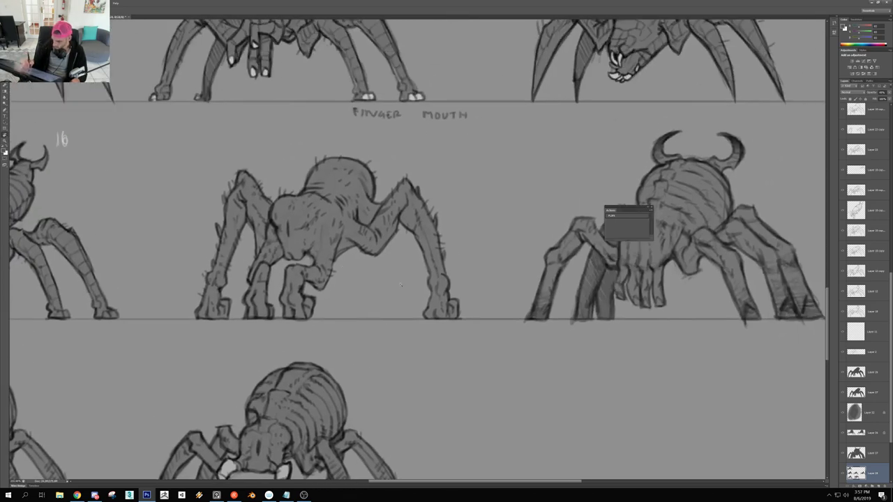
On the line-art layer, reinforce the new contour between the hairy spider's left legs in black, keeping the drawing in place
{"action": "key", "text": "v"}
{"action": "left_click_drag", "start_coordinate": [290, 242], "coordinate": [340, 250]}
{"action": "key", "text": "ctrl+z"}
{"action": "scroll", "coordinate": [339, 249], "scroll_direction": "up", "scroll_amount": 1}
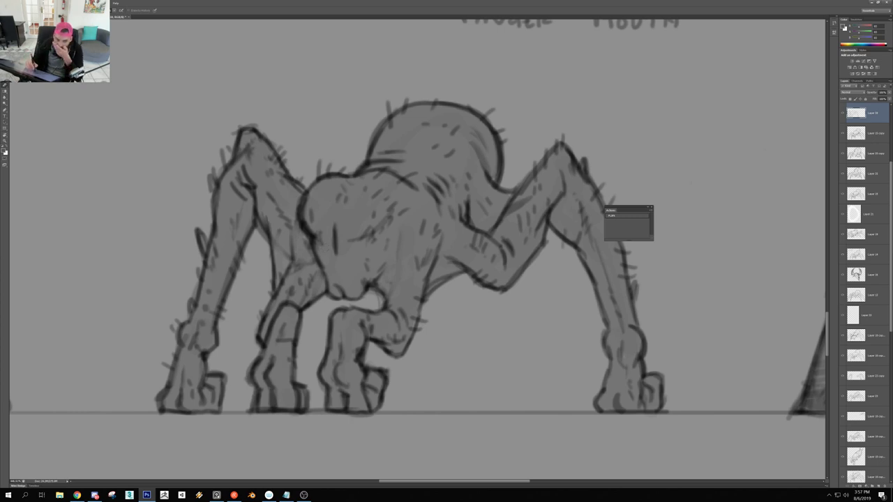
{"action": "key", "text": "b"}
{"action": "key", "text": "d"}
{"action": "mouse_move", "coordinate": [287, 238]}
{"action": "left_mouse_down"}
{"action": "mouse_move", "coordinate": [293, 252]}
{"action": "mouse_move", "coordinate": [280, 277]}
{"action": "left_mouse_up"}
{"action": "scroll", "coordinate": [316, 272], "scroll_direction": "down", "scroll_amount": 6}
{"action": "scroll", "coordinate": [355, 270], "scroll_direction": "up", "scroll_amount": 5}
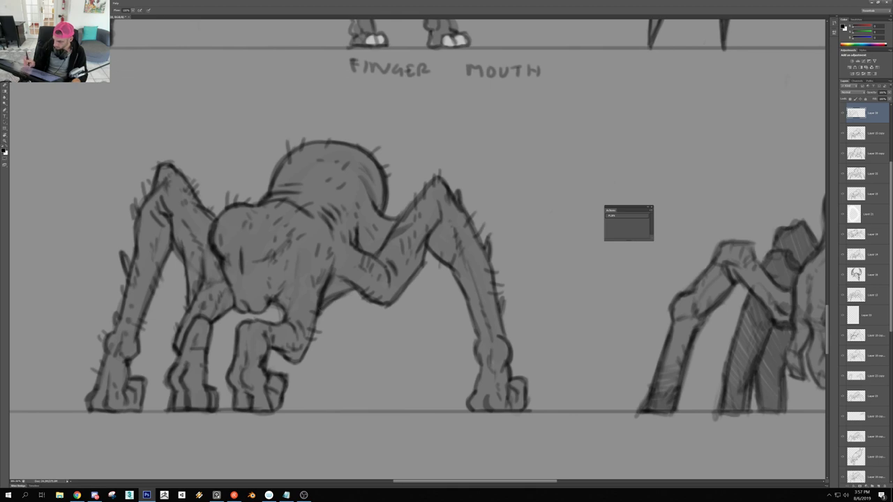
Erase part of the hairy spider's belly line and draw a curved skin fold from the front arm to the belly
{"action": "key", "text": "e"}
{"action": "mouse_move", "coordinate": [335, 295]}
{"action": "left_mouse_down"}
{"action": "mouse_move", "coordinate": [325, 305]}
{"action": "mouse_move", "coordinate": [346, 293]}
{"action": "left_mouse_up"}
{"action": "key", "text": "b"}
{"action": "left_click_drag", "start_coordinate": [315, 333], "coordinate": [359, 292]}
{"action": "left_click_drag", "start_coordinate": [315, 328], "coordinate": [358, 292]}
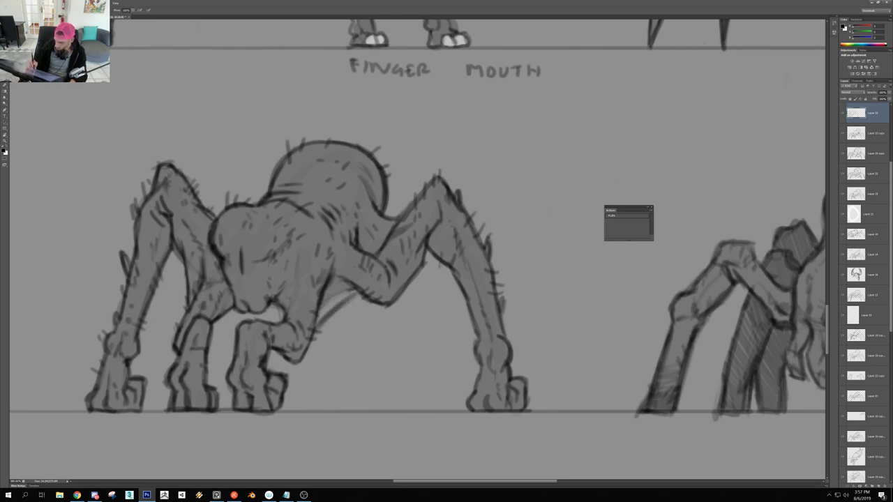
{"action": "left_click_drag", "start_coordinate": [335, 307], "coordinate": [314, 339]}
{"action": "mouse_move", "coordinate": [353, 295]}
{"action": "left_mouse_down"}
{"action": "mouse_move", "coordinate": [330, 318]}
{"action": "mouse_move", "coordinate": [331, 277]}
{"action": "mouse_move", "coordinate": [313, 337]}
{"action": "mouse_move", "coordinate": [332, 314]}
{"action": "mouse_move", "coordinate": [310, 339]}
{"action": "mouse_move", "coordinate": [333, 307]}
{"action": "mouse_move", "coordinate": [320, 315]}
{"action": "left_mouse_up"}
On the fill layer, fill the skin fold behind the hairy spider's front arm with sampled grey
{"action": "key", "text": "b"}
{"action": "left_click", "coordinate": [321, 314], "text": "ctrl"}
{"action": "left_click", "coordinate": [321, 314], "text": "alt"}
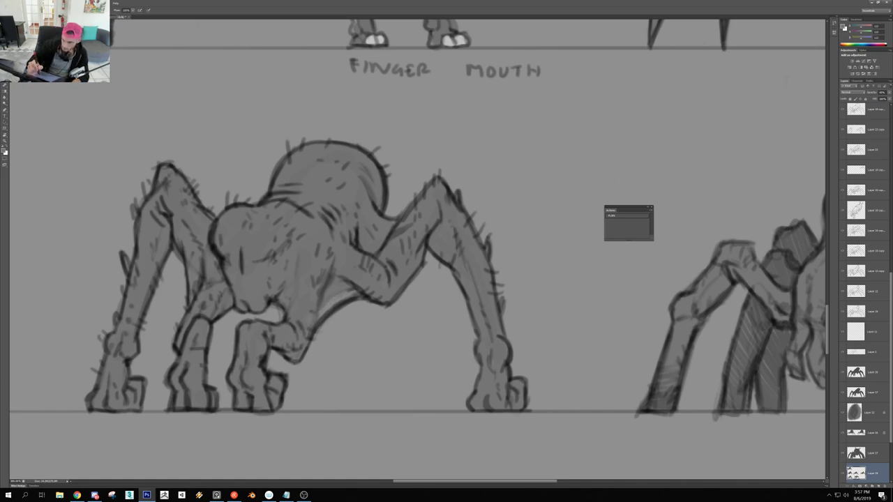
Review the whole spider sheet with the interface panels hidden, and restore the panels
{"action": "scroll", "coordinate": [258, 179], "scroll_direction": "down", "scroll_amount": 3}
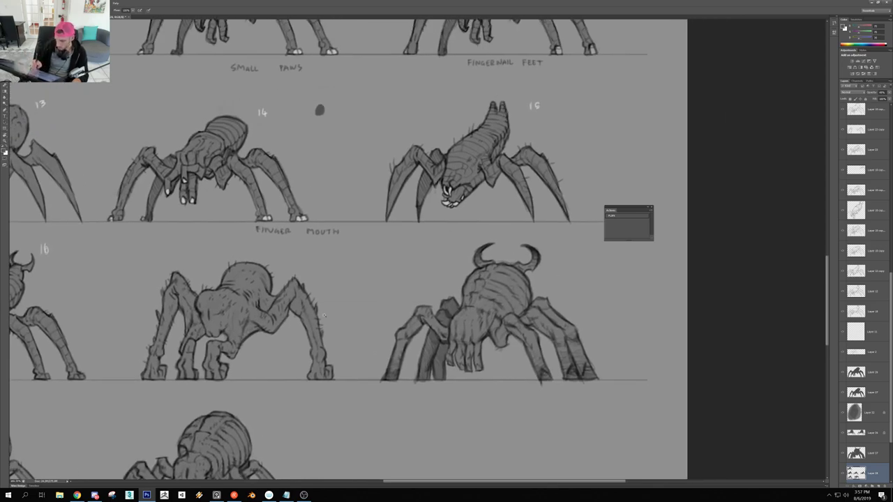
{"action": "scroll", "coordinate": [320, 314], "scroll_direction": "down", "scroll_amount": 4}
{"action": "key", "text": "r"}
{"action": "left_click_drag", "start_coordinate": [536, 235], "coordinate": [506, 281]}
{"action": "key", "text": "Escape"}
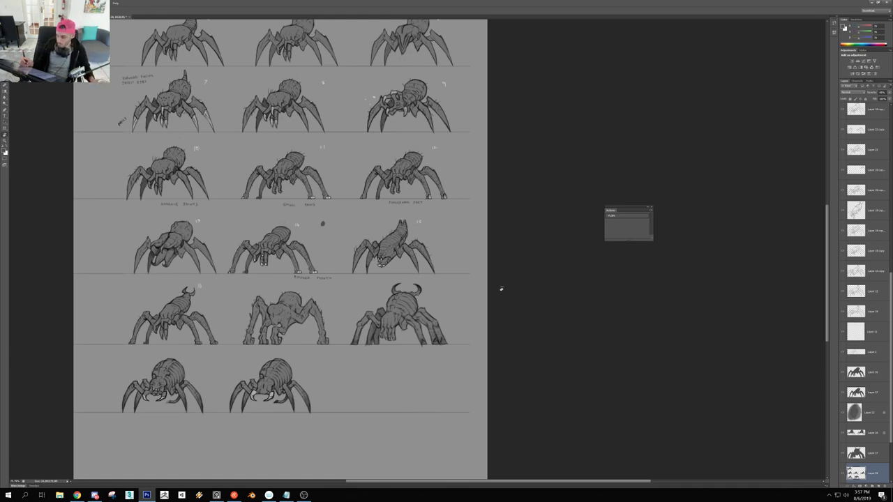
{"action": "mouse_move", "coordinate": [292, 338]}
{"action": "left_mouse_down"}
{"action": "mouse_move", "coordinate": [458, 299]}
{"action": "mouse_move", "coordinate": [393, 312]}
{"action": "mouse_move", "coordinate": [353, 293]}
{"action": "left_mouse_up"}
{"action": "key", "text": "Tab"}
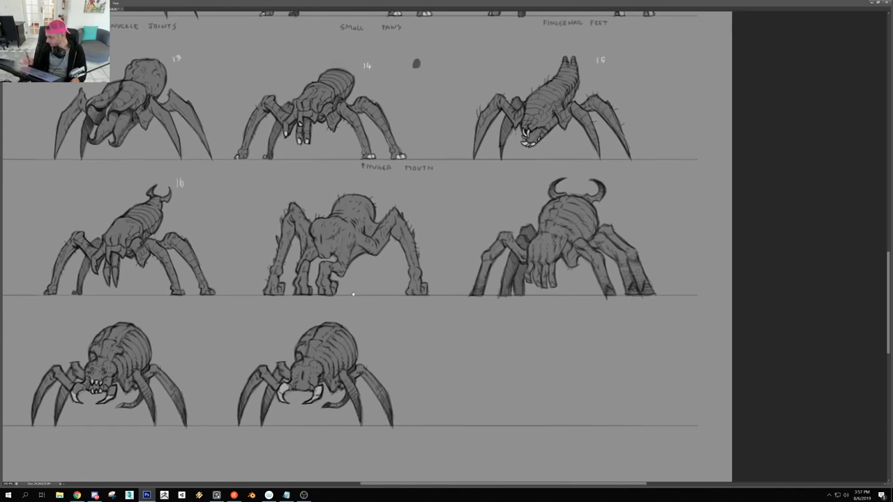
{"action": "key", "text": "Tab"}
Create a new layer and choose another brush tip from the Brush presets
{"action": "left_click", "coordinate": [879, 486]}
{"action": "key", "text": "b"}
{"action": "right_click", "coordinate": [437, 371]}
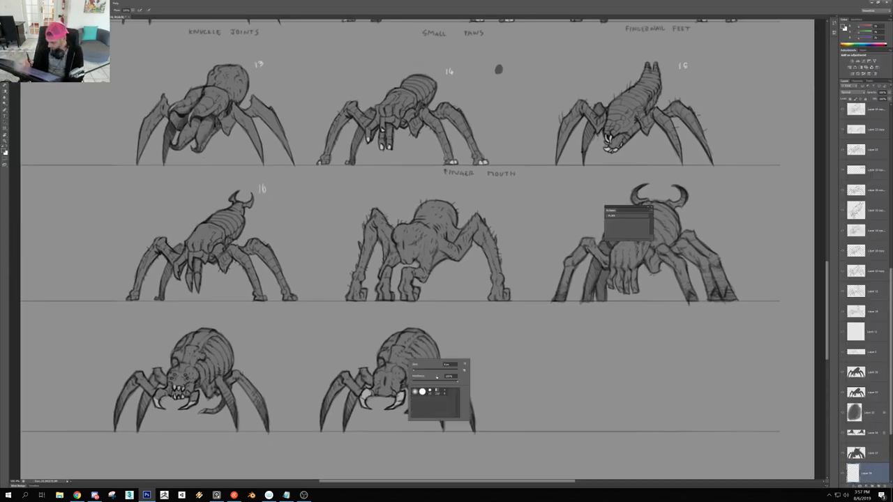
{"action": "double_click", "coordinate": [431, 392]}
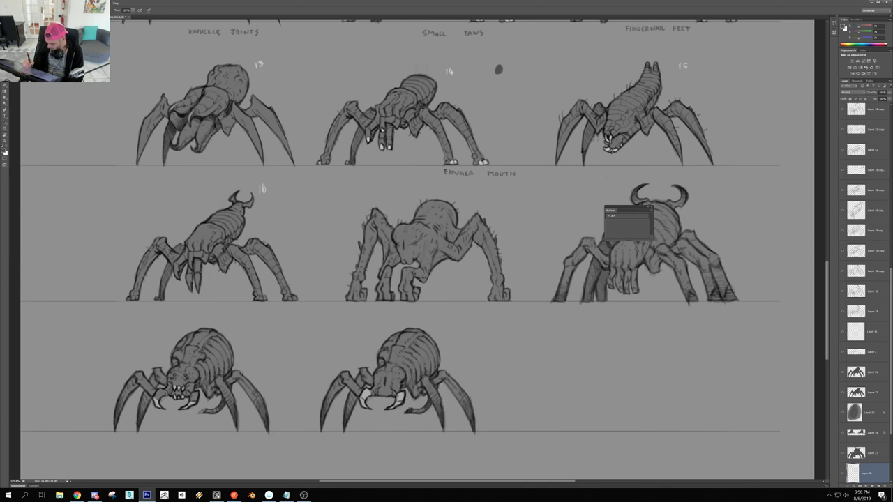
Reset the drawing colours to black and white and add dark strokes down the hairy spider's left leg
{"action": "left_click_drag", "start_coordinate": [468, 341], "coordinate": [357, 330]}
{"action": "left_click_drag", "start_coordinate": [420, 327], "coordinate": [399, 350]}
{"action": "left_click_drag", "start_coordinate": [433, 354], "coordinate": [412, 353]}
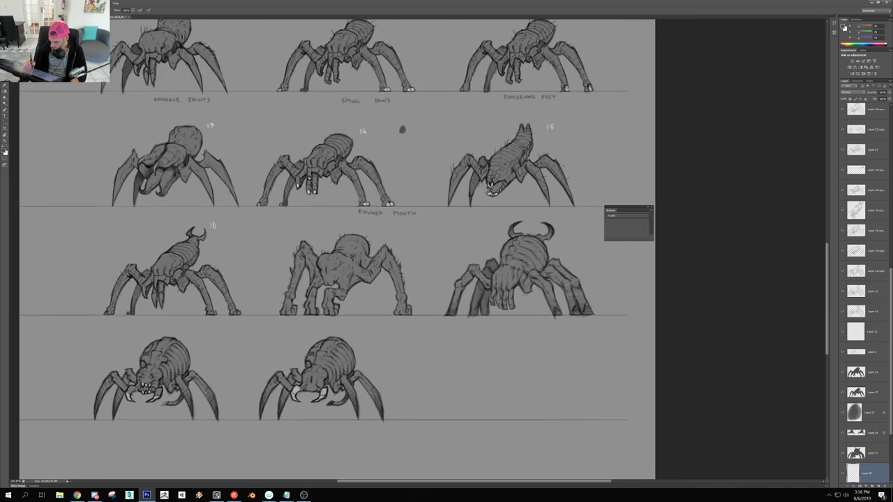
{"action": "left_click_drag", "start_coordinate": [298, 263], "coordinate": [370, 263]}
{"action": "left_click", "coordinate": [394, 242], "text": "ctrl"}
{"action": "key", "text": "d"}
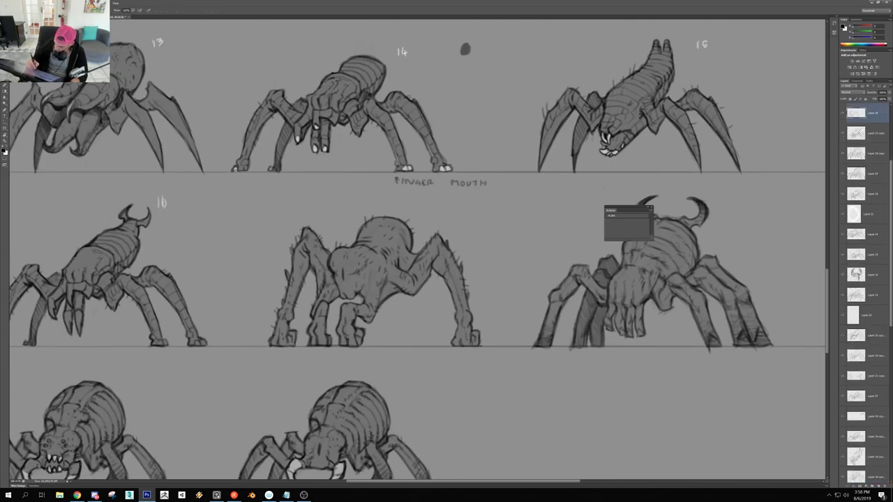
{"action": "left_click_drag", "start_coordinate": [308, 272], "coordinate": [292, 312]}
{"action": "left_click_drag", "start_coordinate": [307, 269], "coordinate": [294, 304]}
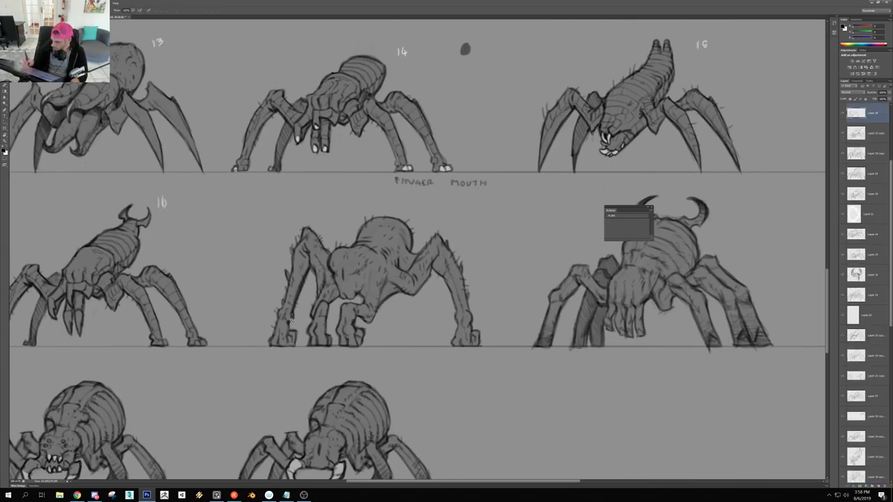
{"action": "key", "text": "ctrl+0"}
{"action": "key", "text": "ctrl+plus"}
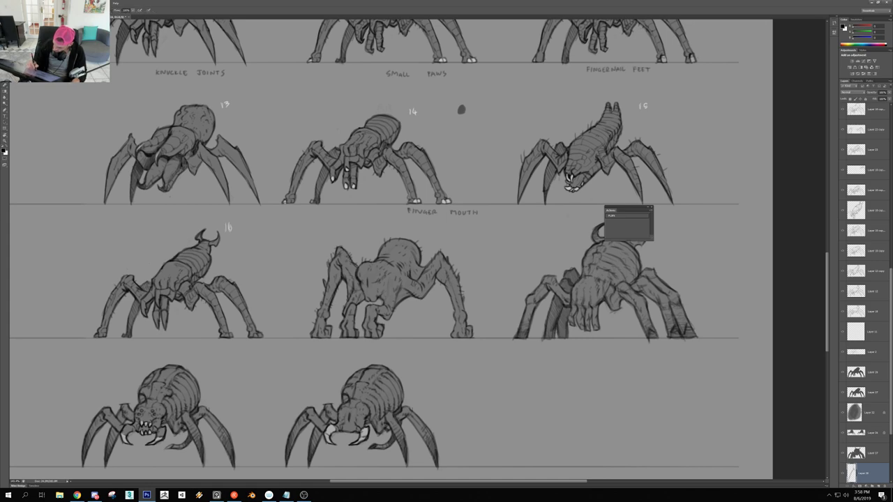
{"action": "scroll", "coordinate": [314, 321], "scroll_direction": "up", "scroll_amount": 2}
{"action": "left_click_drag", "start_coordinate": [330, 273], "coordinate": [325, 298]}
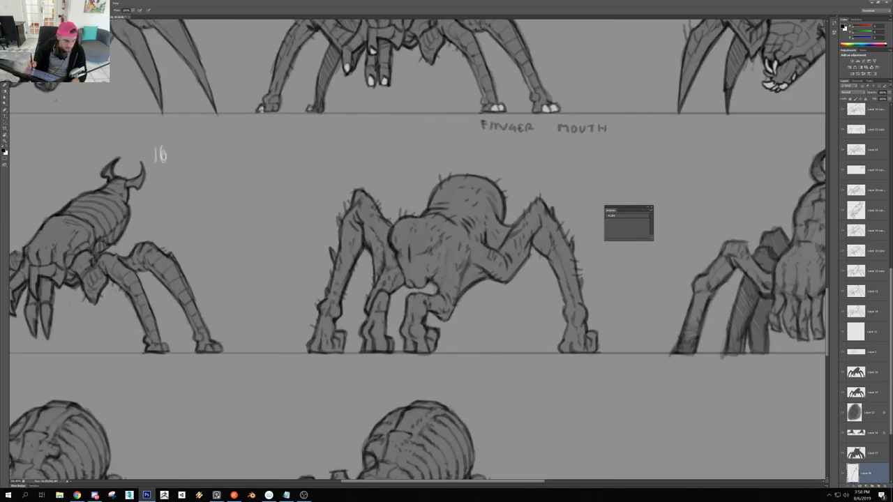
Add dark strokes along the bent upper part and the long lower part of the hairy spider's right leg
{"action": "scroll", "coordinate": [349, 255], "scroll_direction": "down", "scroll_amount": 4}
{"action": "scroll", "coordinate": [415, 261], "scroll_direction": "up", "scroll_amount": 2}
{"action": "left_click_drag", "start_coordinate": [463, 268], "coordinate": [327, 261]}
{"action": "scroll", "coordinate": [327, 261], "scroll_direction": "up", "scroll_amount": 1}
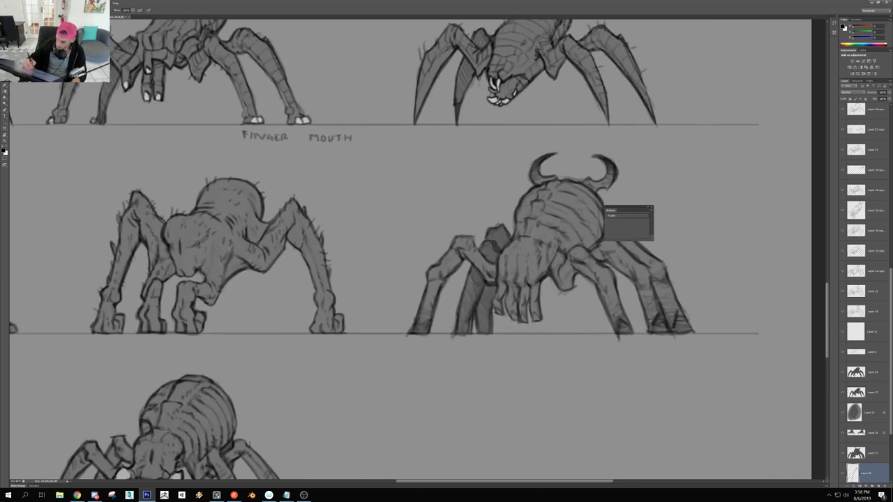
{"action": "mouse_move", "coordinate": [287, 202]}
{"action": "left_mouse_down"}
{"action": "mouse_move", "coordinate": [259, 243]}
{"action": "mouse_move", "coordinate": [271, 222]}
{"action": "mouse_move", "coordinate": [269, 267]}
{"action": "left_mouse_up"}
{"action": "mouse_move", "coordinate": [294, 237]}
{"action": "left_mouse_down"}
{"action": "mouse_move", "coordinate": [287, 248]}
{"action": "mouse_move", "coordinate": [319, 307]}
{"action": "left_mouse_up"}
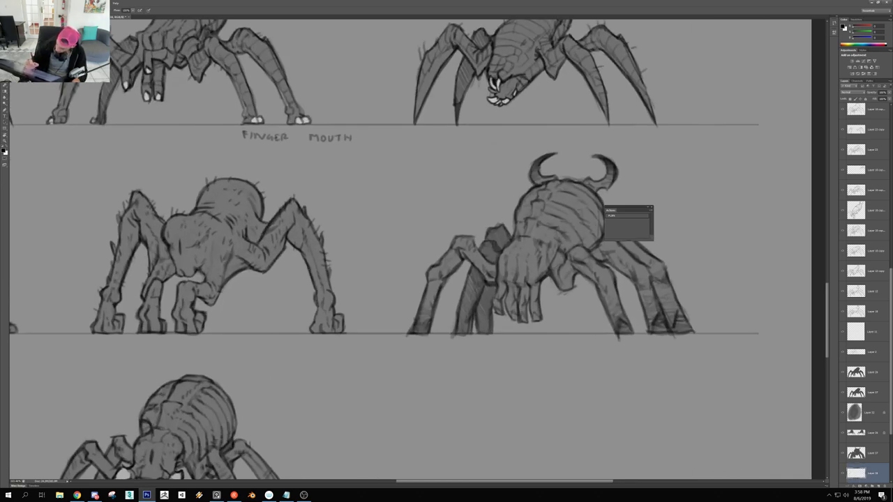
{"action": "left_click_drag", "start_coordinate": [307, 215], "coordinate": [331, 296]}
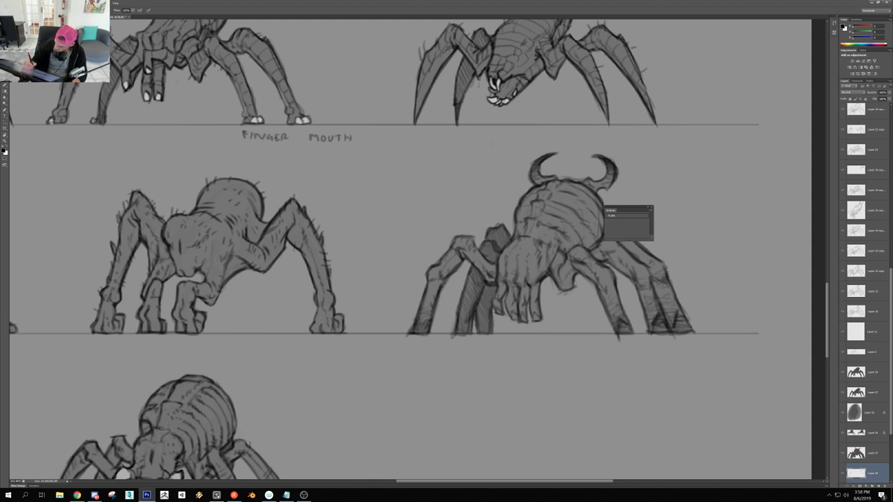
Add fine strokes along the hairy spider's abdomen outline and around its lower head
{"action": "left_click_drag", "start_coordinate": [262, 224], "coordinate": [264, 205]}
{"action": "left_click_drag", "start_coordinate": [203, 191], "coordinate": [237, 180]}
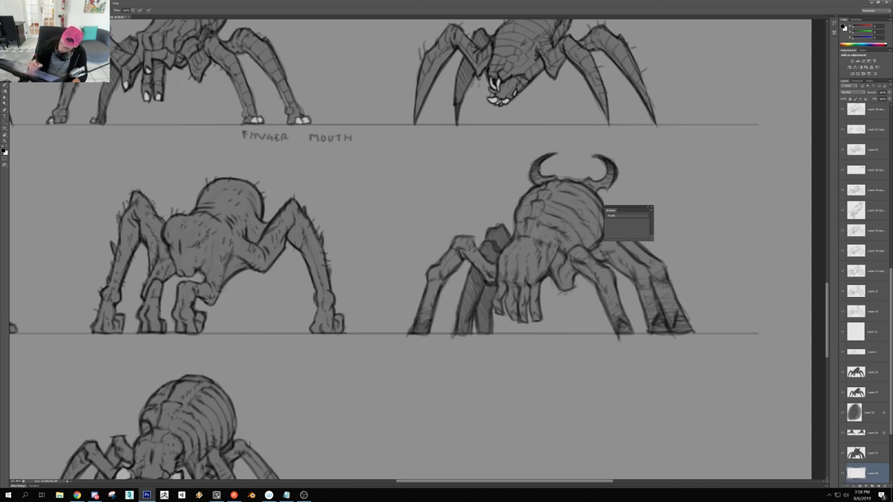
{"action": "left_click_drag", "start_coordinate": [168, 272], "coordinate": [180, 278]}
{"action": "left_click_drag", "start_coordinate": [171, 257], "coordinate": [182, 277]}
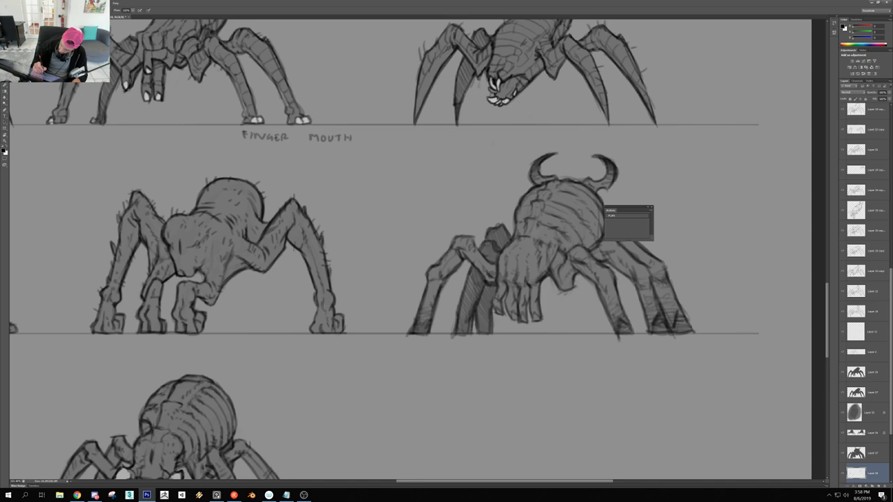
{"action": "left_click_drag", "start_coordinate": [188, 255], "coordinate": [203, 255]}
Examine the hairy spider up close and compare it with the other concepts on the sheet
{"action": "scroll", "coordinate": [206, 259], "scroll_direction": "up", "scroll_amount": 3}
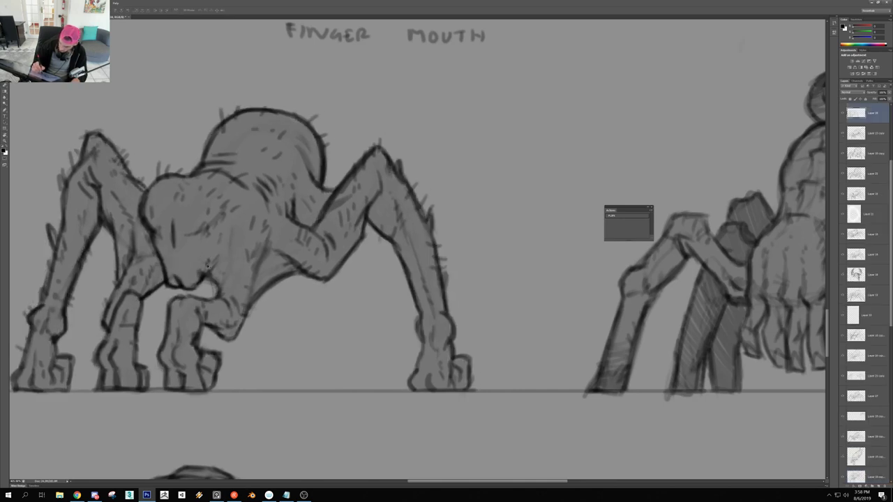
{"action": "scroll", "coordinate": [207, 262], "scroll_direction": "down", "scroll_amount": 2}
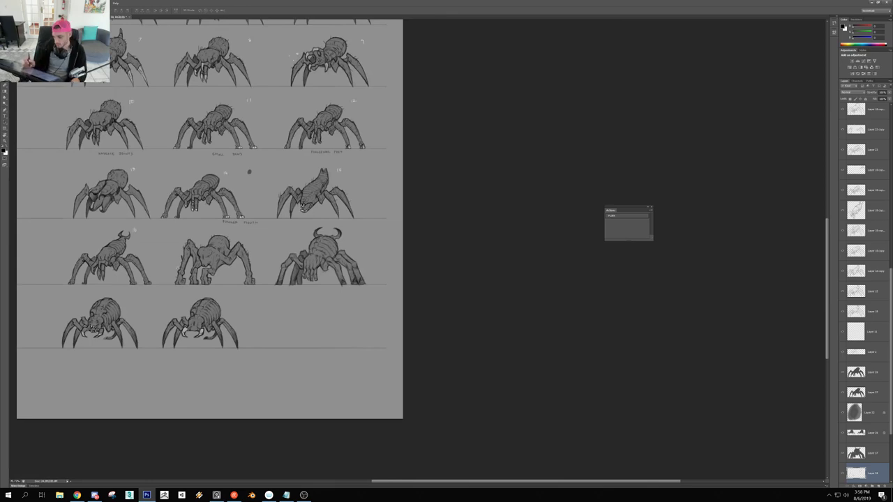
{"action": "left_click_drag", "start_coordinate": [402, 273], "coordinate": [410, 282]}
{"action": "left_click_drag", "start_coordinate": [249, 301], "coordinate": [301, 310]}
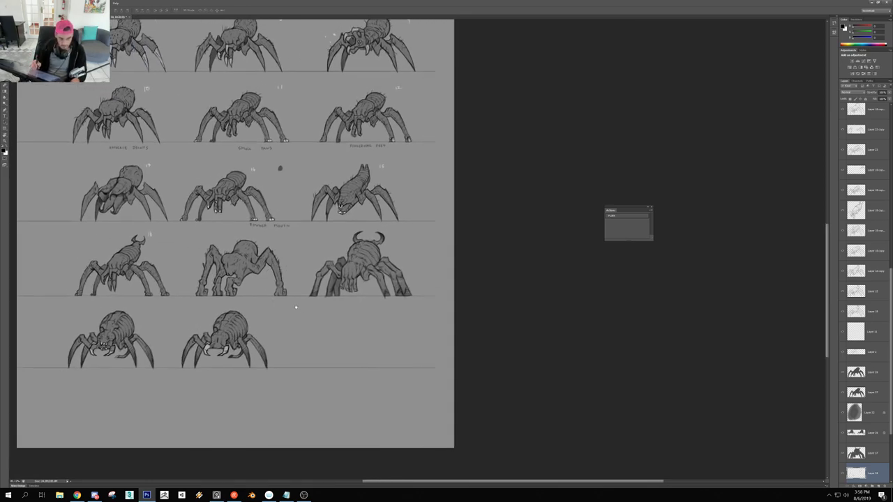
{"action": "scroll", "coordinate": [300, 311], "scroll_direction": "up", "scroll_amount": 2}
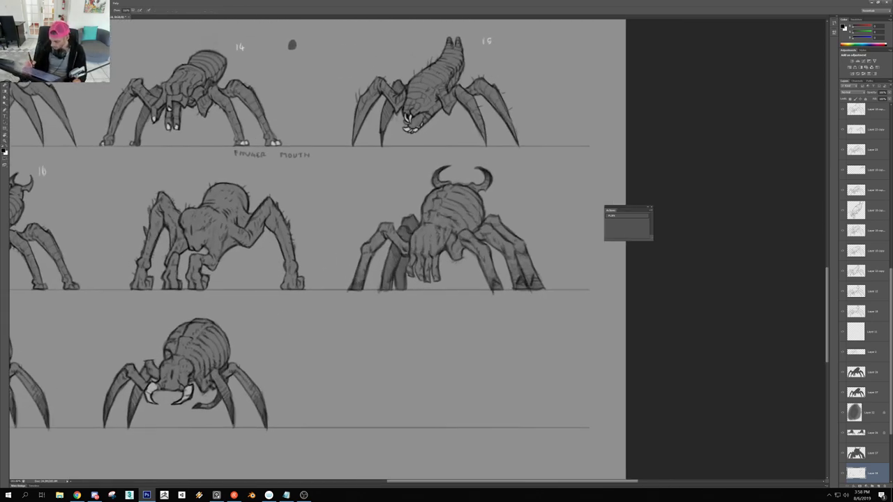
{"action": "scroll", "coordinate": [411, 321], "scroll_direction": "down", "scroll_amount": 3}
{"action": "scroll", "coordinate": [418, 316], "scroll_direction": "up", "scroll_amount": 2}
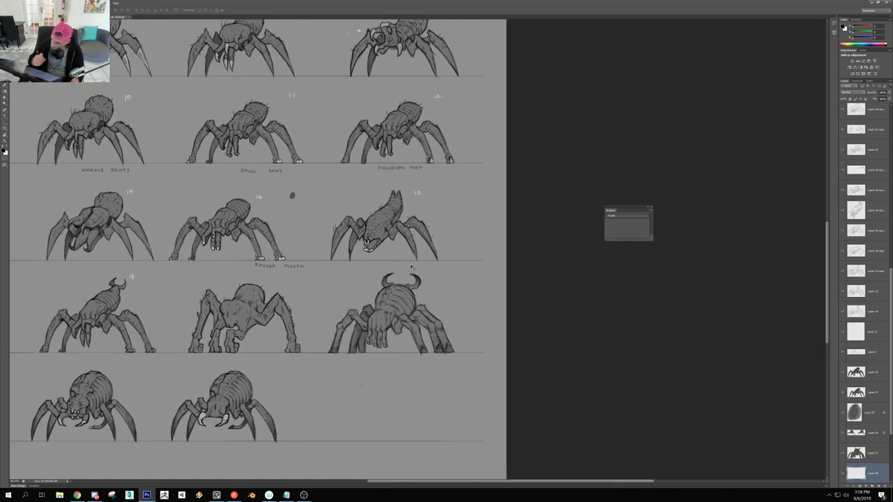
Duplicate spider 14's line art into the empty slot of the last row and lower the copy's opacity
{"action": "left_click_drag", "start_coordinate": [247, 221], "coordinate": [399, 384]}
{"action": "key", "text": "ctrl+z"}
{"action": "left_click", "coordinate": [889, 93]}
{"action": "left_click", "coordinate": [873, 100]}
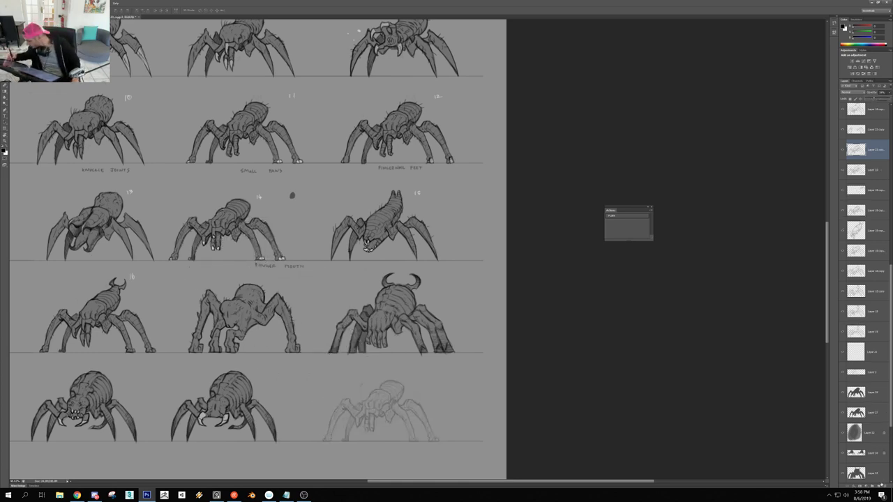
Create a new layer above the faded spider copy for brush sketching
{"action": "left_click", "coordinate": [879, 487]}
{"action": "key", "text": "b"}
{"action": "left_click_drag", "start_coordinate": [392, 414], "coordinate": [346, 310]}
{"action": "left_click_drag", "start_coordinate": [346, 310], "coordinate": [366, 325]}
{"action": "left_click_drag", "start_coordinate": [323, 285], "coordinate": [416, 312]}
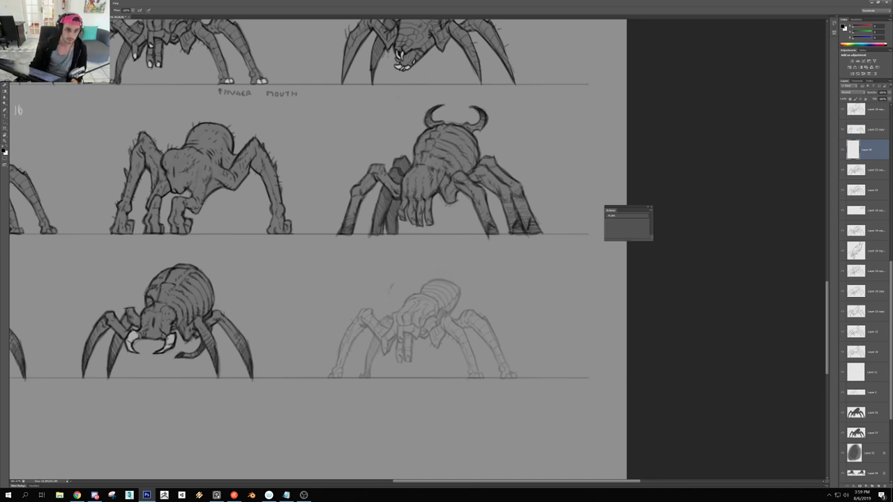
{"action": "key", "text": "alt+Tab"}
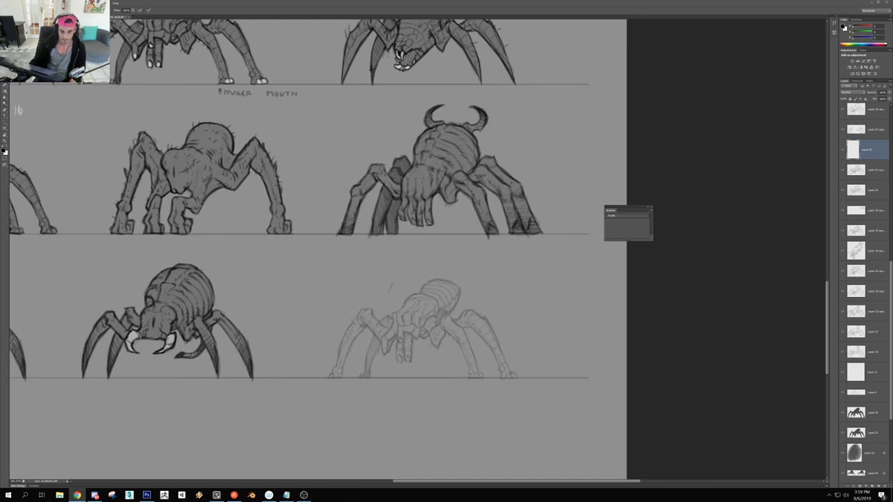
{"action": "left_click", "coordinate": [273, 356]}
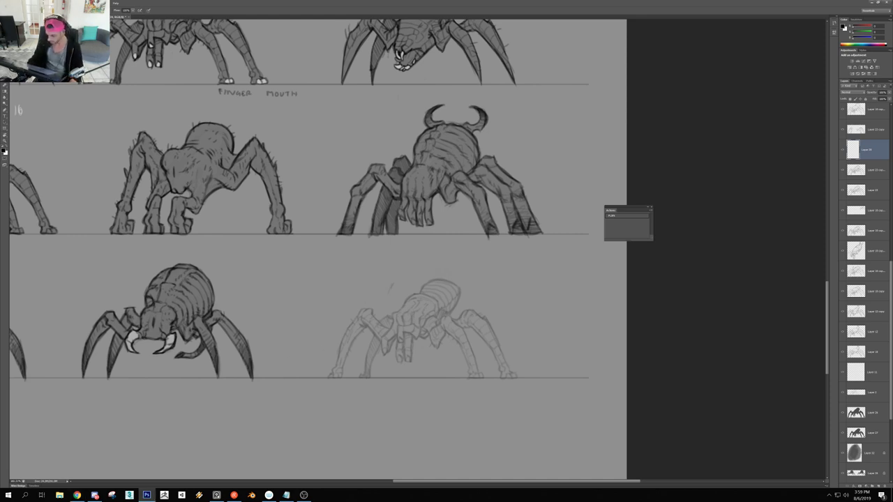
Sketch an angular finger beside the faded spider's mouth fingers, erasing and redrawing its tip
{"action": "scroll", "coordinate": [414, 328], "scroll_direction": "up", "scroll_amount": 6}
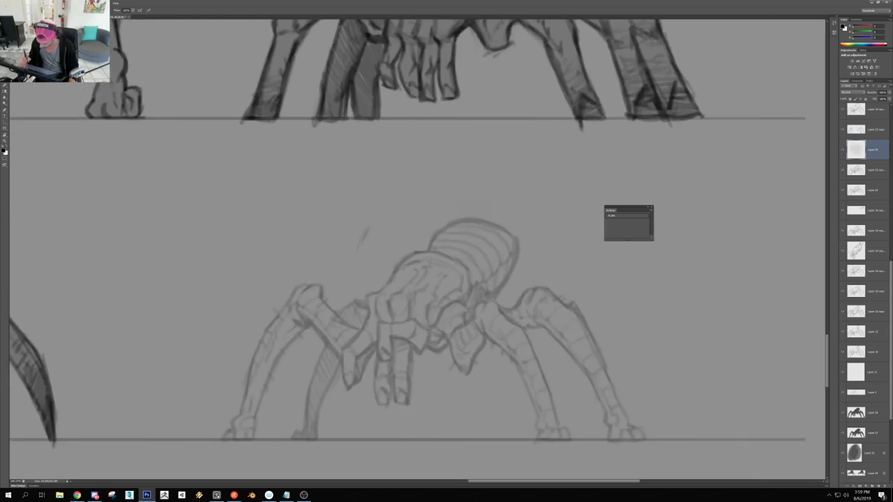
{"action": "mouse_move", "coordinate": [413, 321]}
{"action": "left_mouse_down"}
{"action": "mouse_move", "coordinate": [426, 370]}
{"action": "mouse_move", "coordinate": [437, 349]}
{"action": "mouse_move", "coordinate": [448, 382]}
{"action": "left_mouse_up"}
{"action": "key", "text": "e"}
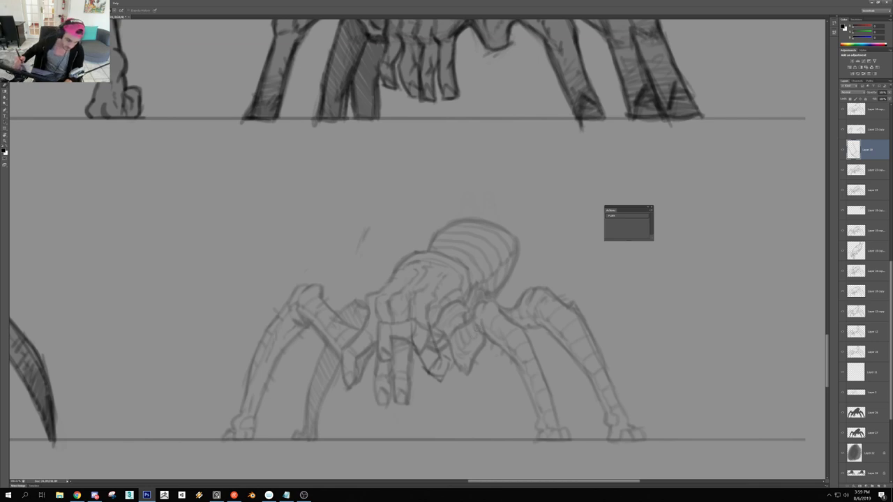
{"action": "mouse_move", "coordinate": [432, 325]}
{"action": "left_mouse_down"}
{"action": "mouse_move", "coordinate": [443, 379]}
{"action": "mouse_move", "coordinate": [425, 361]}
{"action": "mouse_move", "coordinate": [419, 369]}
{"action": "mouse_move", "coordinate": [438, 387]}
{"action": "left_mouse_up"}
{"action": "key", "text": "b"}
{"action": "mouse_move", "coordinate": [455, 367]}
{"action": "left_mouse_down"}
{"action": "mouse_move", "coordinate": [442, 385]}
{"action": "mouse_move", "coordinate": [428, 385]}
{"action": "mouse_move", "coordinate": [436, 382]}
{"action": "left_mouse_up"}
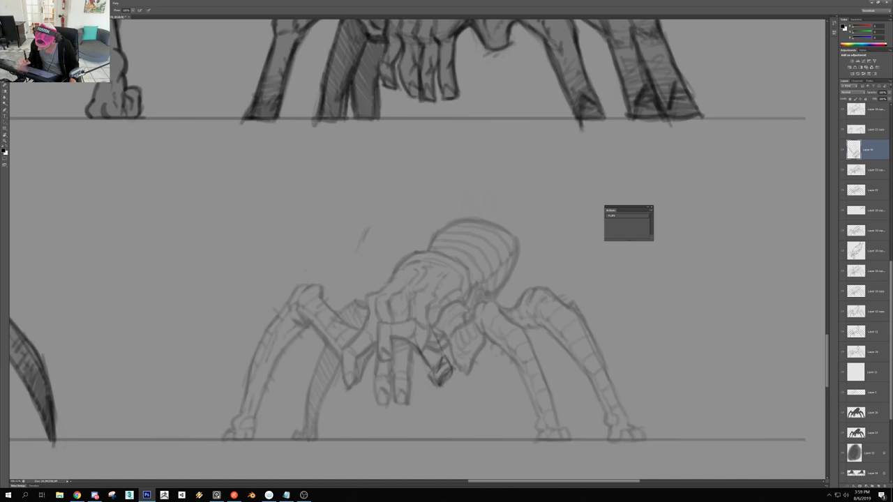
Refine the new mouth finger into a short curved form with knuckle lines and a darker tip
{"action": "left_click_drag", "start_coordinate": [443, 345], "coordinate": [423, 373]}
{"action": "left_click_drag", "start_coordinate": [420, 331], "coordinate": [417, 340]}
{"action": "mouse_move", "coordinate": [424, 339]}
{"action": "left_mouse_down"}
{"action": "mouse_move", "coordinate": [436, 332]}
{"action": "mouse_move", "coordinate": [431, 347]}
{"action": "mouse_move", "coordinate": [444, 348]}
{"action": "mouse_move", "coordinate": [437, 366]}
{"action": "mouse_move", "coordinate": [427, 360]}
{"action": "left_mouse_up"}
{"action": "scroll", "coordinate": [447, 337], "scroll_direction": "down", "scroll_amount": 5}
{"action": "scroll", "coordinate": [450, 340], "scroll_direction": "up", "scroll_amount": 4}
{"action": "key", "text": "ctrl+z"}
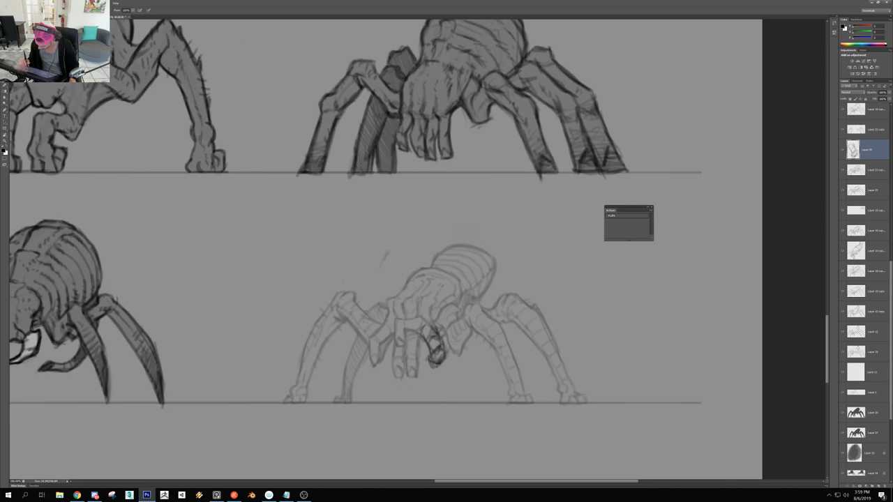
{"action": "scroll", "coordinate": [436, 335], "scroll_direction": "down", "scroll_amount": 5}
{"action": "scroll", "coordinate": [436, 335], "scroll_direction": "up", "scroll_amount": 6}
{"action": "left_click_drag", "start_coordinate": [438, 348], "coordinate": [454, 345]}
{"action": "scroll", "coordinate": [457, 338], "scroll_direction": "down", "scroll_amount": 5}
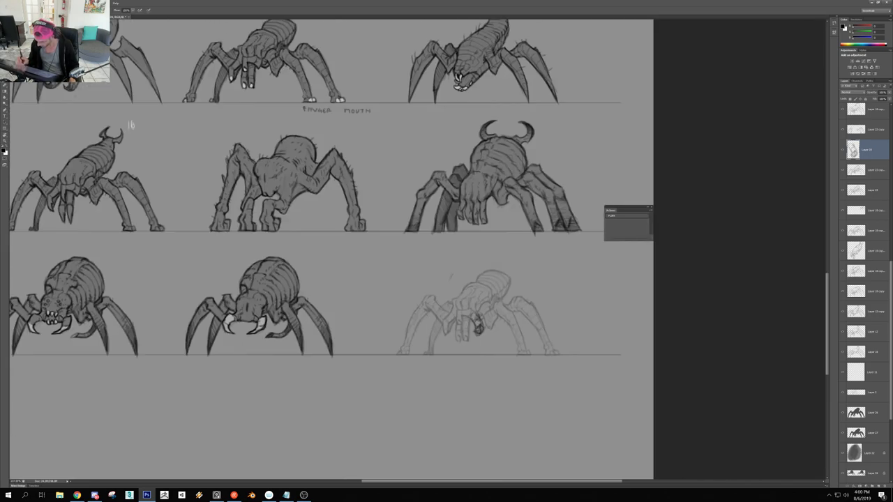
Draw an arch from the new finger across the mouth and sketch a matching rounded tip at its other end
{"action": "scroll", "coordinate": [489, 330], "scroll_direction": "up", "scroll_amount": 2}
{"action": "scroll", "coordinate": [489, 330], "scroll_direction": "up", "scroll_amount": 3}
{"action": "left_click_drag", "start_coordinate": [455, 315], "coordinate": [457, 345]}
{"action": "key", "text": "ctrl+z"}
{"action": "mouse_move", "coordinate": [462, 309]}
{"action": "left_mouse_down"}
{"action": "mouse_move", "coordinate": [438, 299]}
{"action": "mouse_move", "coordinate": [412, 307]}
{"action": "mouse_move", "coordinate": [391, 333]}
{"action": "mouse_move", "coordinate": [368, 334]}
{"action": "mouse_move", "coordinate": [377, 340]}
{"action": "mouse_move", "coordinate": [390, 324]}
{"action": "mouse_move", "coordinate": [394, 341]}
{"action": "mouse_move", "coordinate": [379, 308]}
{"action": "mouse_move", "coordinate": [400, 306]}
{"action": "mouse_move", "coordinate": [394, 293]}
{"action": "left_mouse_up"}
{"action": "left_click_drag", "start_coordinate": [403, 286], "coordinate": [415, 305]}
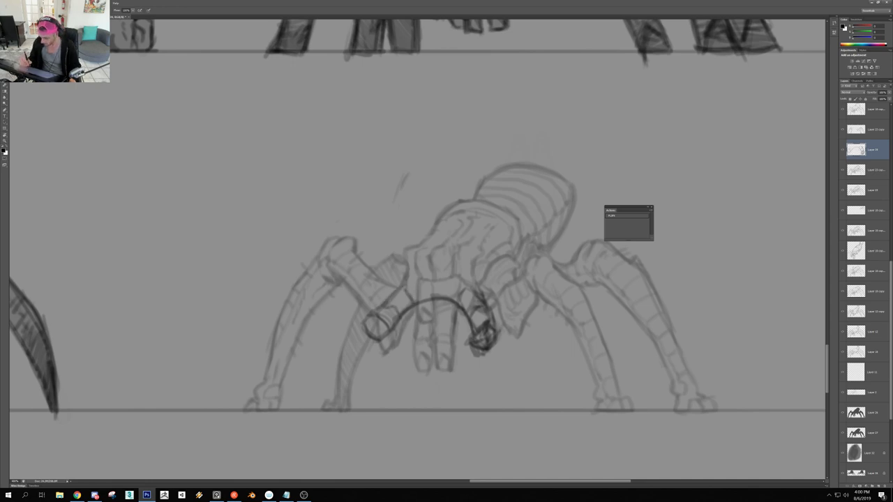
{"action": "left_click_drag", "start_coordinate": [371, 328], "coordinate": [388, 331]}
Draw curved side contours from both rounded mouth tips up to the spider's head
{"action": "mouse_move", "coordinate": [371, 314]}
{"action": "left_mouse_down"}
{"action": "mouse_move", "coordinate": [370, 333]}
{"action": "mouse_move", "coordinate": [388, 334]}
{"action": "mouse_move", "coordinate": [328, 317]}
{"action": "left_mouse_up"}
{"action": "key", "text": "r"}
{"action": "mouse_move", "coordinate": [504, 215]}
{"action": "left_mouse_down"}
{"action": "mouse_move", "coordinate": [515, 260]}
{"action": "mouse_move", "coordinate": [505, 291]}
{"action": "left_mouse_up"}
{"action": "key", "text": "Escape"}
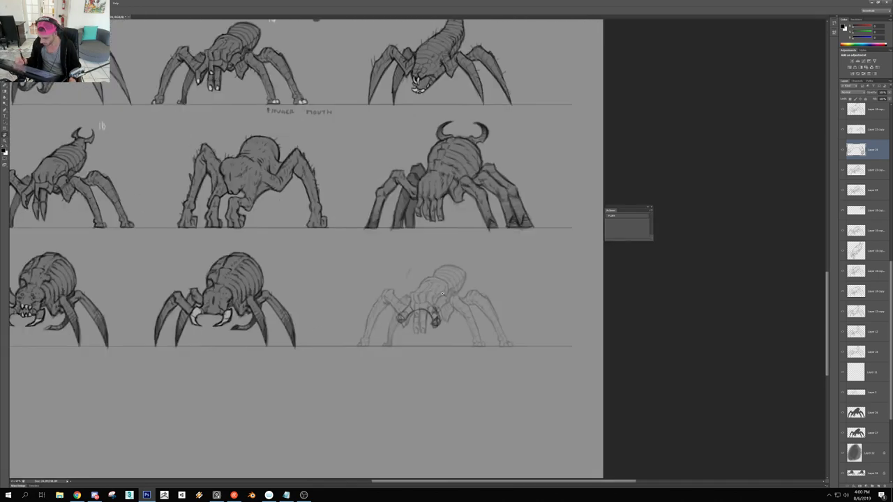
{"action": "left_click_drag", "start_coordinate": [444, 299], "coordinate": [530, 300]}
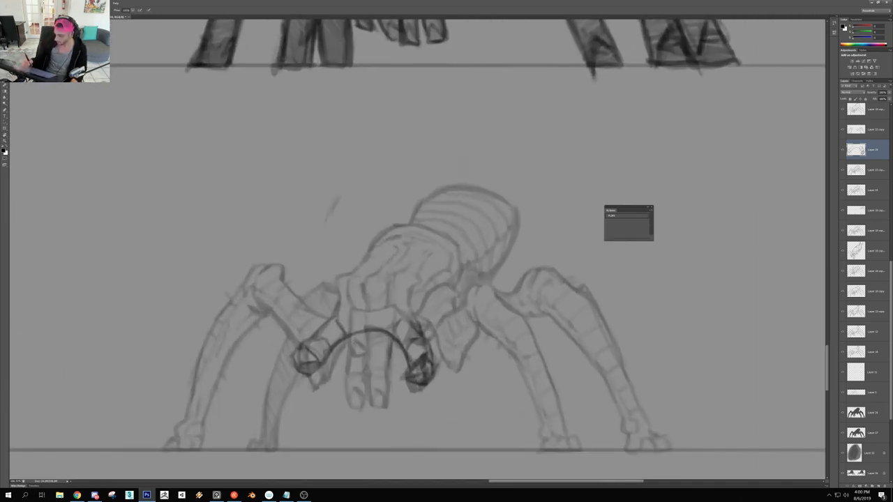
{"action": "mouse_move", "coordinate": [337, 282]}
{"action": "left_mouse_down"}
{"action": "mouse_move", "coordinate": [333, 317]}
{"action": "mouse_move", "coordinate": [347, 274]}
{"action": "left_mouse_up"}
{"action": "key", "text": "ctrl+z"}
{"action": "left_click_drag", "start_coordinate": [420, 327], "coordinate": [405, 278]}
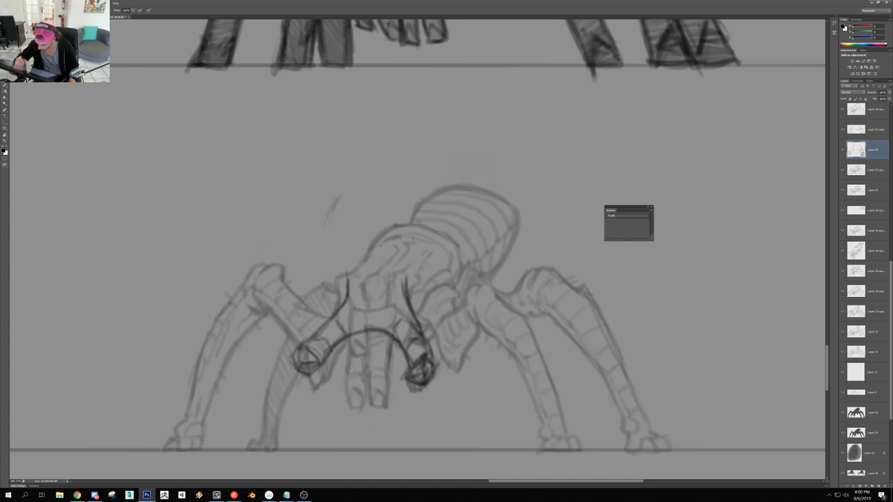
Sketch contour lines across the top of the spider's head, correcting them with the eraser
{"action": "scroll", "coordinate": [418, 256], "scroll_direction": "down", "scroll_amount": 10}
{"action": "scroll", "coordinate": [419, 251], "scroll_direction": "up", "scroll_amount": 9}
{"action": "mouse_move", "coordinate": [407, 315]}
{"action": "left_mouse_down"}
{"action": "mouse_move", "coordinate": [401, 281]}
{"action": "mouse_move", "coordinate": [403, 289]}
{"action": "mouse_move", "coordinate": [343, 318]}
{"action": "mouse_move", "coordinate": [339, 266]}
{"action": "left_mouse_up"}
{"action": "key", "text": "e"}
{"action": "key", "text": "b"}
{"action": "mouse_move", "coordinate": [341, 264]}
{"action": "left_mouse_down"}
{"action": "mouse_move", "coordinate": [355, 260]}
{"action": "mouse_move", "coordinate": [347, 282]}
{"action": "mouse_move", "coordinate": [359, 257]}
{"action": "mouse_move", "coordinate": [391, 281]}
{"action": "mouse_move", "coordinate": [374, 259]}
{"action": "mouse_move", "coordinate": [388, 247]}
{"action": "mouse_move", "coordinate": [430, 244]}
{"action": "mouse_move", "coordinate": [444, 279]}
{"action": "mouse_move", "coordinate": [411, 312]}
{"action": "left_mouse_up"}
Sketch a small rounded tip on the right side of the spider's head, cleaning it up with the eraser
{"action": "left_click_drag", "start_coordinate": [412, 277], "coordinate": [407, 295]}
{"action": "mouse_move", "coordinate": [403, 263]}
{"action": "left_mouse_down"}
{"action": "mouse_move", "coordinate": [418, 262]}
{"action": "mouse_move", "coordinate": [423, 275]}
{"action": "left_mouse_up"}
{"action": "left_click_drag", "start_coordinate": [414, 269], "coordinate": [424, 255]}
{"action": "mouse_move", "coordinate": [413, 273]}
{"action": "left_mouse_down"}
{"action": "mouse_move", "coordinate": [424, 256]}
{"action": "mouse_move", "coordinate": [417, 254]}
{"action": "left_mouse_up"}
{"action": "mouse_move", "coordinate": [409, 267]}
{"action": "left_mouse_down"}
{"action": "mouse_move", "coordinate": [421, 252]}
{"action": "mouse_move", "coordinate": [423, 270]}
{"action": "mouse_move", "coordinate": [406, 268]}
{"action": "mouse_move", "coordinate": [423, 277]}
{"action": "left_mouse_up"}
{"action": "key", "text": "e"}
{"action": "key", "text": "b"}
{"action": "left_click_drag", "start_coordinate": [420, 269], "coordinate": [410, 289]}
{"action": "left_click_drag", "start_coordinate": [429, 272], "coordinate": [380, 273]}
Draw a thick curved contour around the rounded tip and a brow line over the spider's head
{"action": "key", "text": "r"}
{"action": "mouse_move", "coordinate": [372, 309]}
{"action": "left_mouse_down"}
{"action": "mouse_move", "coordinate": [345, 272]}
{"action": "mouse_move", "coordinate": [349, 216]}
{"action": "mouse_move", "coordinate": [459, 184]}
{"action": "mouse_move", "coordinate": [494, 233]}
{"action": "mouse_move", "coordinate": [482, 289]}
{"action": "left_mouse_up"}
{"action": "mouse_move", "coordinate": [443, 248]}
{"action": "left_mouse_down"}
{"action": "mouse_move", "coordinate": [491, 248]}
{"action": "mouse_move", "coordinate": [414, 274]}
{"action": "left_mouse_up"}
{"action": "key", "text": "b"}
{"action": "mouse_move", "coordinate": [424, 259]}
{"action": "left_mouse_down"}
{"action": "mouse_move", "coordinate": [414, 280]}
{"action": "mouse_move", "coordinate": [447, 255]}
{"action": "left_mouse_up"}
{"action": "key", "text": "Escape"}
{"action": "left_click_drag", "start_coordinate": [376, 240], "coordinate": [353, 263]}
{"action": "mouse_move", "coordinate": [374, 244]}
{"action": "left_mouse_down"}
{"action": "mouse_move", "coordinate": [350, 279]}
{"action": "mouse_move", "coordinate": [378, 282]}
{"action": "mouse_move", "coordinate": [400, 255]}
{"action": "mouse_move", "coordinate": [377, 280]}
{"action": "mouse_move", "coordinate": [375, 242]}
{"action": "mouse_move", "coordinate": [369, 259]}
{"action": "mouse_move", "coordinate": [375, 248]}
{"action": "left_mouse_up"}
Sketch a raised upper-left limb with a rounded tip growing from the spider's head
{"action": "left_click_drag", "start_coordinate": [405, 255], "coordinate": [314, 258]}
{"action": "left_click_drag", "start_coordinate": [437, 261], "coordinate": [527, 261]}
{"action": "mouse_move", "coordinate": [429, 227]}
{"action": "left_mouse_down"}
{"action": "mouse_move", "coordinate": [397, 256]}
{"action": "mouse_move", "coordinate": [432, 268]}
{"action": "mouse_move", "coordinate": [424, 264]}
{"action": "mouse_move", "coordinate": [434, 241]}
{"action": "mouse_move", "coordinate": [430, 265]}
{"action": "mouse_move", "coordinate": [440, 262]}
{"action": "left_mouse_up"}
{"action": "mouse_move", "coordinate": [437, 241]}
{"action": "left_mouse_down"}
{"action": "mouse_move", "coordinate": [441, 256]}
{"action": "mouse_move", "coordinate": [352, 261]}
{"action": "left_mouse_up"}
{"action": "mouse_move", "coordinate": [441, 259]}
{"action": "left_mouse_down"}
{"action": "mouse_move", "coordinate": [533, 259]}
{"action": "mouse_move", "coordinate": [350, 266]}
{"action": "mouse_move", "coordinate": [351, 228]}
{"action": "left_mouse_up"}
{"action": "key", "text": "Escape"}
{"action": "left_click_drag", "start_coordinate": [443, 263], "coordinate": [513, 263]}
{"action": "left_click_drag", "start_coordinate": [327, 226], "coordinate": [300, 252]}
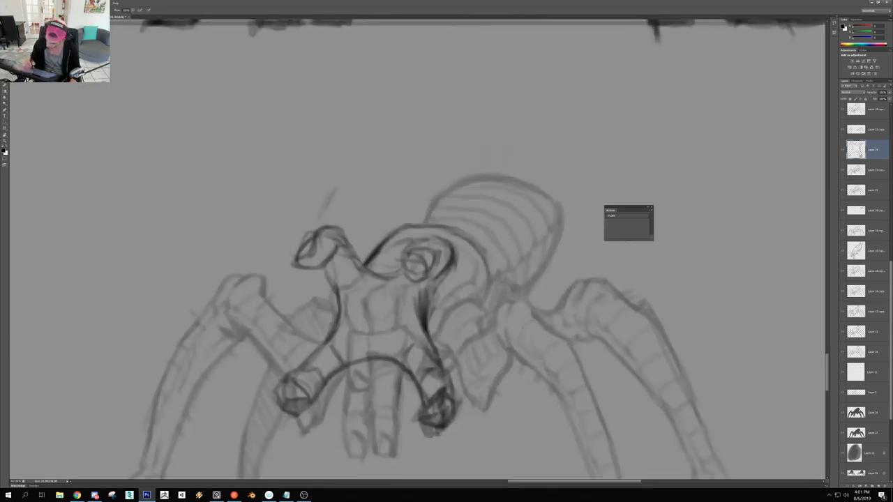
Sketch the sides of a rounded form in the centre of the spider's head
{"action": "key", "text": "ctrl+plus"}
{"action": "left_click_drag", "start_coordinate": [352, 262], "coordinate": [333, 328]}
{"action": "mouse_move", "coordinate": [358, 263]}
{"action": "left_mouse_down"}
{"action": "mouse_move", "coordinate": [368, 286]}
{"action": "mouse_move", "coordinate": [355, 328]}
{"action": "left_mouse_up"}
{"action": "left_click_drag", "start_coordinate": [342, 287], "coordinate": [293, 287]}
Hide the interface panels, undo the rough central head strokes and redraw the rounded form's right contour
{"action": "key", "text": "f"}
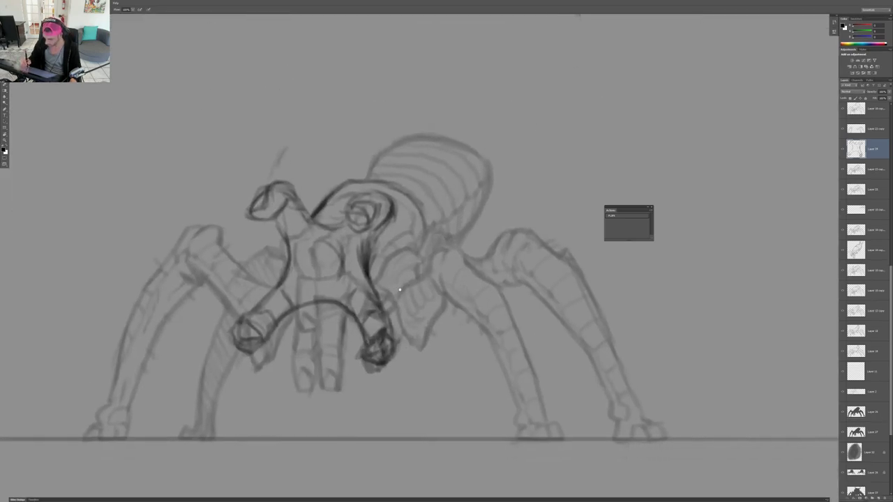
{"action": "key", "text": "Tab"}
{"action": "left_click_drag", "start_coordinate": [376, 284], "coordinate": [425, 284]}
{"action": "left_click_drag", "start_coordinate": [309, 252], "coordinate": [317, 254]}
{"action": "mouse_move", "coordinate": [286, 296]}
{"action": "left_mouse_down"}
{"action": "mouse_move", "coordinate": [342, 325]}
{"action": "mouse_move", "coordinate": [317, 330]}
{"action": "mouse_move", "coordinate": [364, 331]}
{"action": "left_mouse_up"}
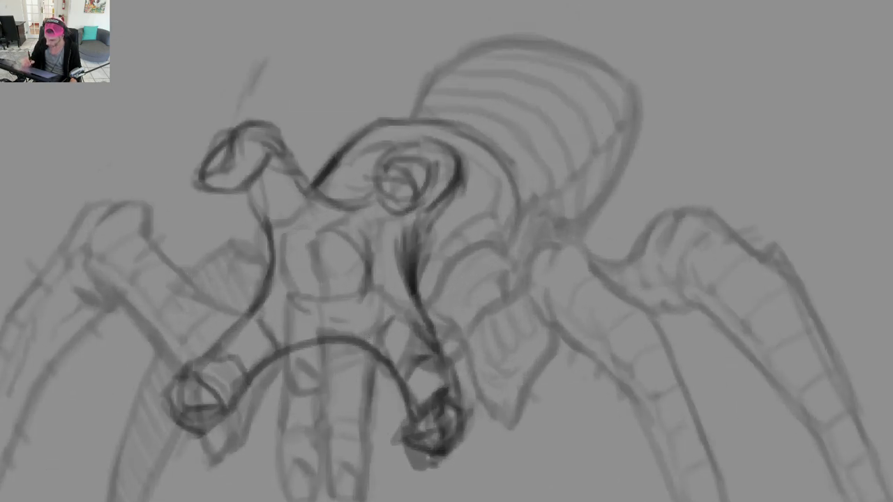
{"action": "key", "text": "ctrl+z"}
{"action": "key", "text": "ctrl+z"}
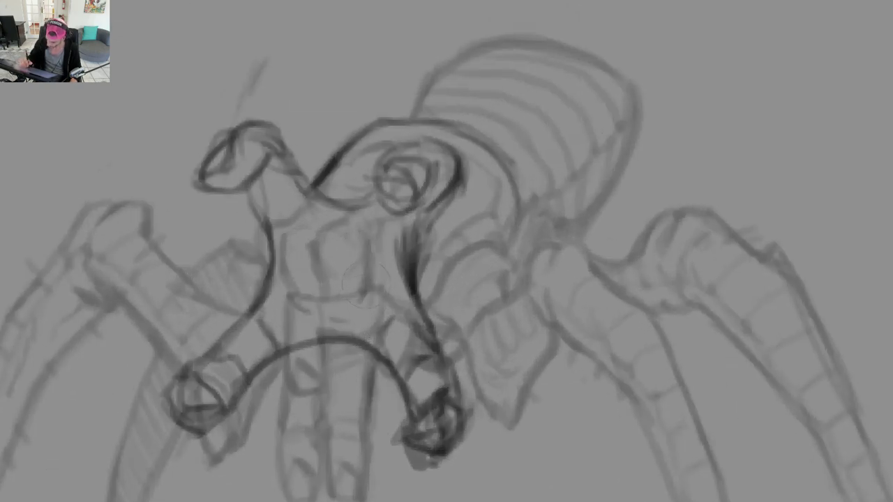
{"action": "mouse_move", "coordinate": [364, 228]}
{"action": "left_mouse_down"}
{"action": "mouse_move", "coordinate": [383, 266]}
{"action": "mouse_move", "coordinate": [372, 304]}
{"action": "left_mouse_up"}
{"action": "left_click_drag", "start_coordinate": [373, 273], "coordinate": [355, 270]}
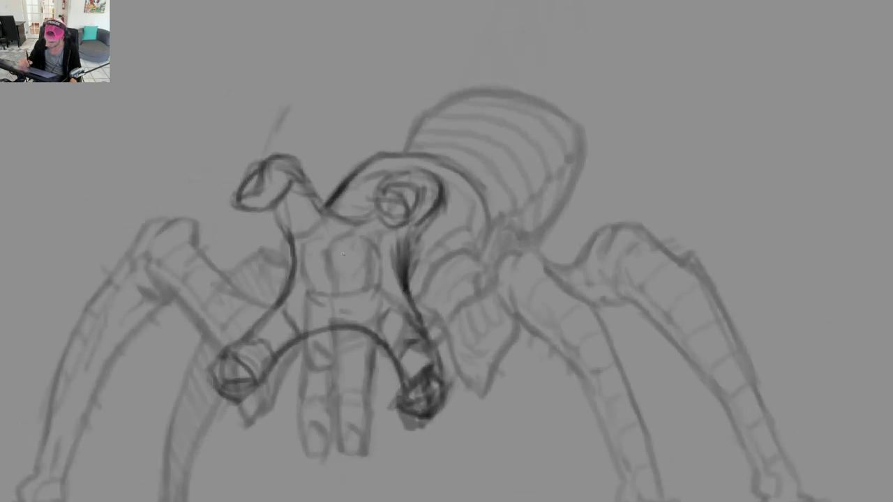
{"action": "scroll", "coordinate": [335, 248], "scroll_direction": "up", "scroll_amount": 1}
{"action": "mouse_move", "coordinate": [343, 223]}
{"action": "left_mouse_down"}
{"action": "mouse_move", "coordinate": [326, 235]}
{"action": "mouse_move", "coordinate": [304, 223]}
{"action": "mouse_move", "coordinate": [280, 231]}
{"action": "mouse_move", "coordinate": [214, 277]}
{"action": "left_mouse_up"}
{"action": "key", "text": "ctrl+z"}
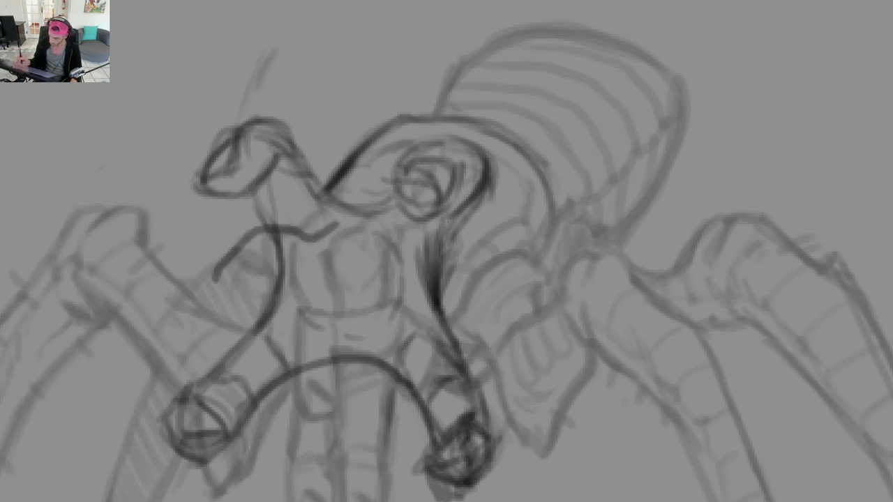
{"action": "key", "text": "ctrl+z"}
{"action": "mouse_move", "coordinate": [349, 229]}
{"action": "left_mouse_down"}
{"action": "mouse_move", "coordinate": [306, 233]}
{"action": "mouse_move", "coordinate": [273, 267]}
{"action": "mouse_move", "coordinate": [297, 253]}
{"action": "mouse_move", "coordinate": [318, 267]}
{"action": "left_mouse_up"}
{"action": "key", "text": "ctrl+z"}
{"action": "key", "text": "ctrl+z"}
{"action": "mouse_move", "coordinate": [324, 234]}
{"action": "left_mouse_down"}
{"action": "mouse_move", "coordinate": [328, 274]}
{"action": "mouse_move", "coordinate": [316, 300]}
{"action": "mouse_move", "coordinate": [331, 245]}
{"action": "mouse_move", "coordinate": [355, 296]}
{"action": "mouse_move", "coordinate": [300, 265]}
{"action": "mouse_move", "coordinate": [311, 300]}
{"action": "mouse_move", "coordinate": [354, 286]}
{"action": "mouse_move", "coordinate": [375, 291]}
{"action": "left_mouse_up"}
{"action": "key", "text": "ctrl+z"}
{"action": "scroll", "coordinate": [342, 258], "scroll_direction": "down", "scroll_amount": 5}
{"action": "scroll", "coordinate": [342, 261], "scroll_direction": "up", "scroll_amount": 3}
{"action": "scroll", "coordinate": [310, 300], "scroll_direction": "up", "scroll_amount": 3}
Sketch a round mouth in the centre of the spider's head, ringed with small teeth
{"action": "left_click_drag", "start_coordinate": [351, 211], "coordinate": [370, 232]}
{"action": "left_click_drag", "start_coordinate": [278, 228], "coordinate": [307, 224]}
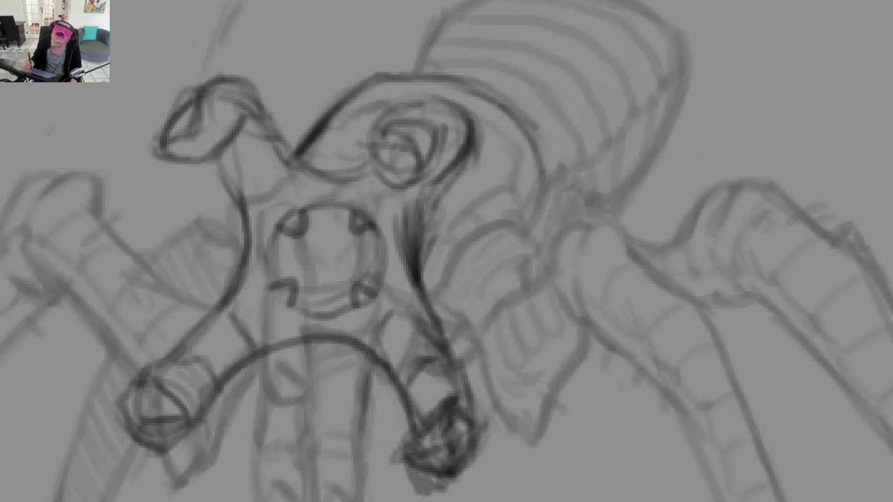
{"action": "left_click_drag", "start_coordinate": [297, 255], "coordinate": [301, 263]}
{"action": "left_click_drag", "start_coordinate": [325, 225], "coordinate": [331, 229]}
{"action": "left_click_drag", "start_coordinate": [334, 282], "coordinate": [333, 300]}
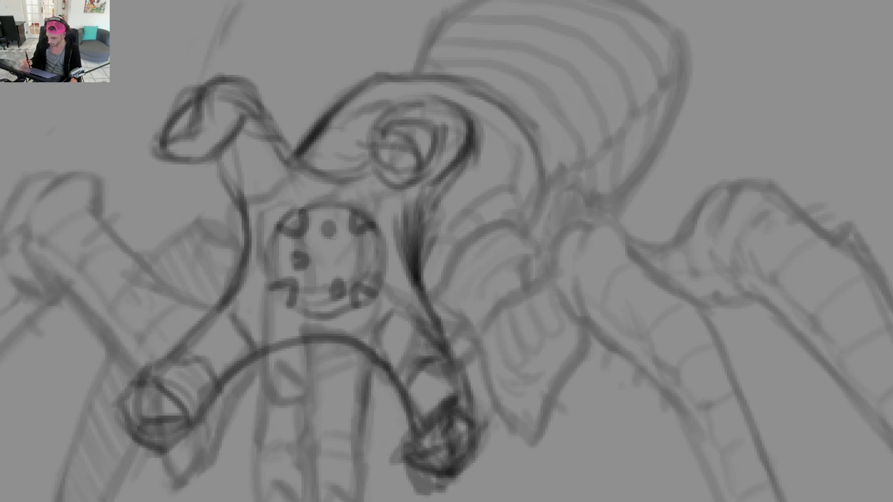
{"action": "left_click_drag", "start_coordinate": [342, 249], "coordinate": [259, 251]}
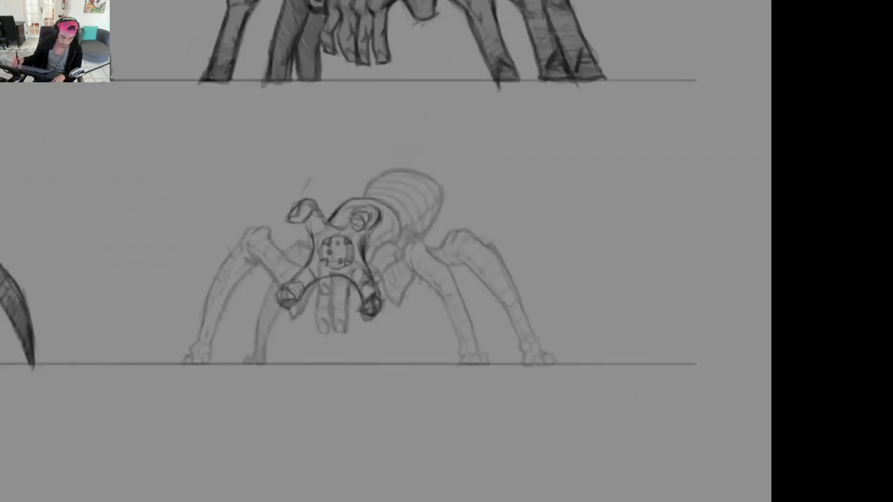
{"action": "key", "text": "ctrl+plus"}
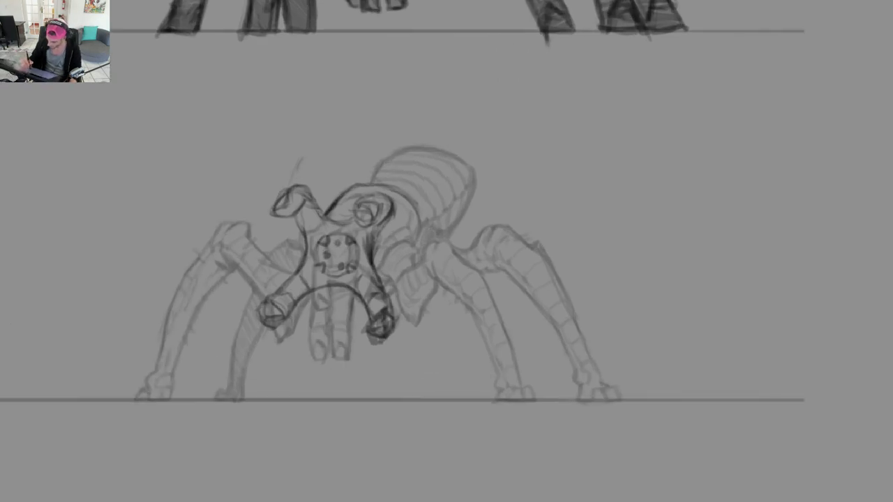
Undo the round toothed mouth in the centre of the head
{"action": "key", "text": "ctrl+z"}
{"action": "key", "text": "ctrl+z"}
{"action": "key", "text": "ctrl+z"}
{"action": "key", "text": "ctrl+z"}
{"action": "key", "text": "ctrl+z"}
{"action": "key", "text": "ctrl+z"}
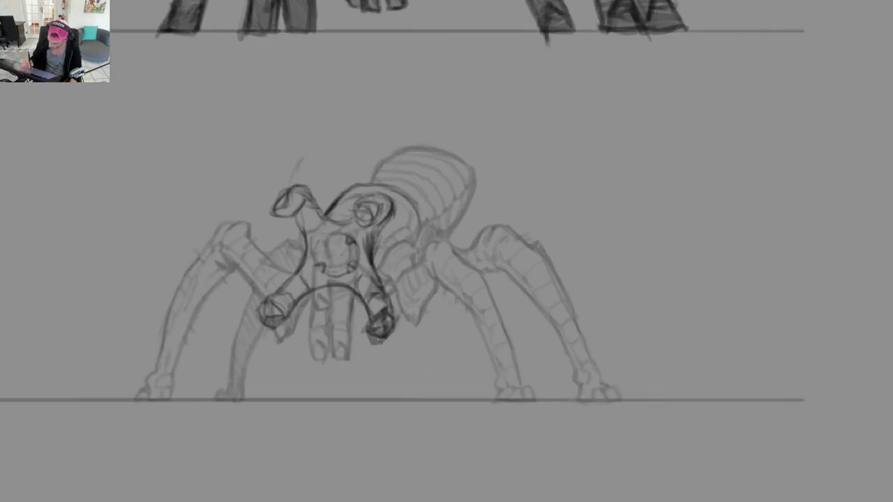
{"action": "mouse_move", "coordinate": [338, 277]}
{"action": "left_mouse_down"}
{"action": "mouse_move", "coordinate": [350, 269]}
{"action": "mouse_move", "coordinate": [358, 240]}
{"action": "left_mouse_up"}
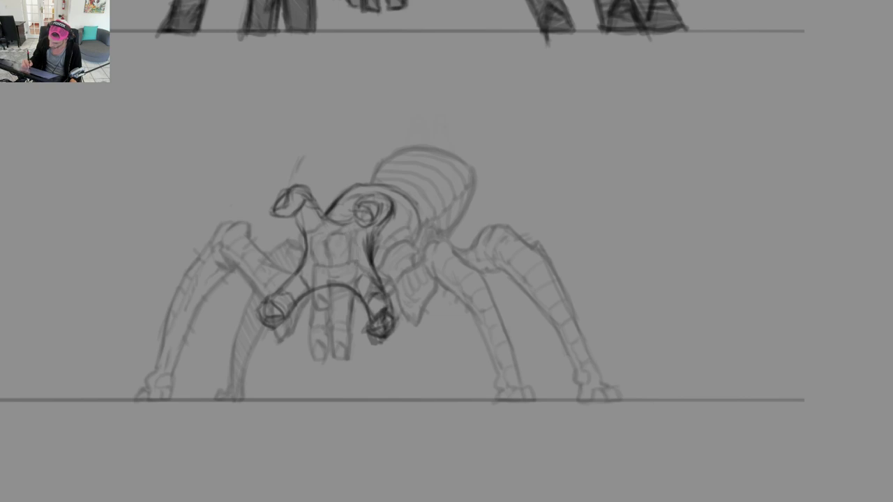
{"action": "scroll", "coordinate": [351, 241], "scroll_direction": "down", "scroll_amount": 5}
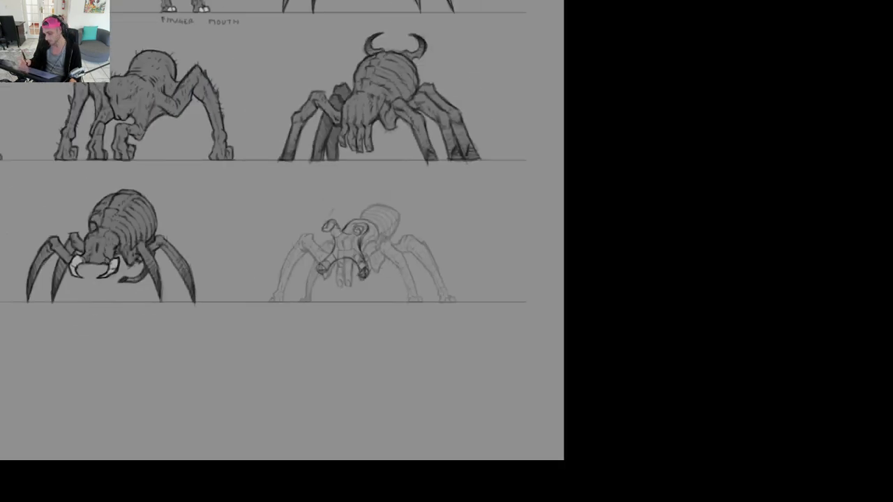
Sketch a curled, hook-shaped form with an inner arch in the middle of the head
{"action": "scroll", "coordinate": [340, 238], "scroll_direction": "up", "scroll_amount": 10}
{"action": "mouse_move", "coordinate": [422, 220]}
{"action": "left_mouse_down"}
{"action": "mouse_move", "coordinate": [351, 225]}
{"action": "mouse_move", "coordinate": [336, 301]}
{"action": "left_mouse_up"}
{"action": "left_click_drag", "start_coordinate": [359, 241], "coordinate": [342, 310]}
{"action": "left_click_drag", "start_coordinate": [352, 270], "coordinate": [388, 271]}
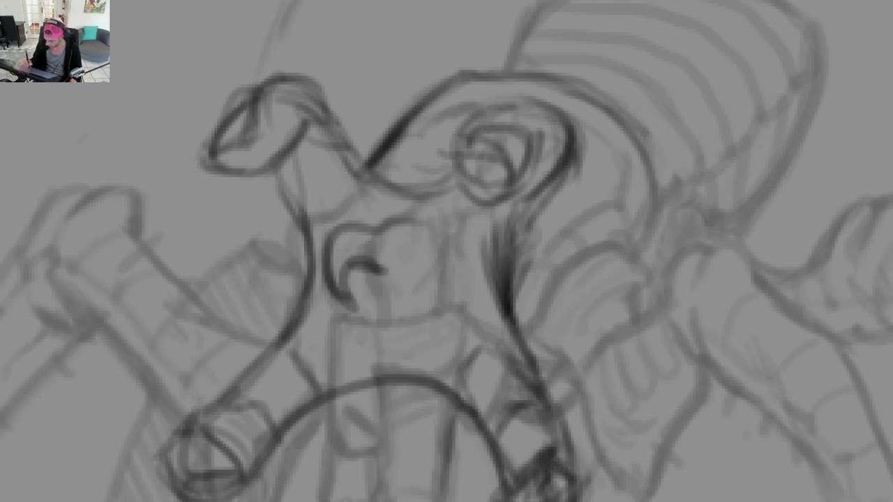
{"action": "left_click_drag", "start_coordinate": [371, 225], "coordinate": [386, 271]}
{"action": "left_click_drag", "start_coordinate": [344, 229], "coordinate": [373, 227]}
{"action": "mouse_move", "coordinate": [375, 264]}
{"action": "left_mouse_down"}
{"action": "mouse_move", "coordinate": [397, 308]}
{"action": "mouse_move", "coordinate": [396, 335]}
{"action": "left_mouse_up"}
{"action": "left_click_drag", "start_coordinate": [353, 308], "coordinate": [341, 278]}
{"action": "left_click_drag", "start_coordinate": [402, 292], "coordinate": [391, 340]}
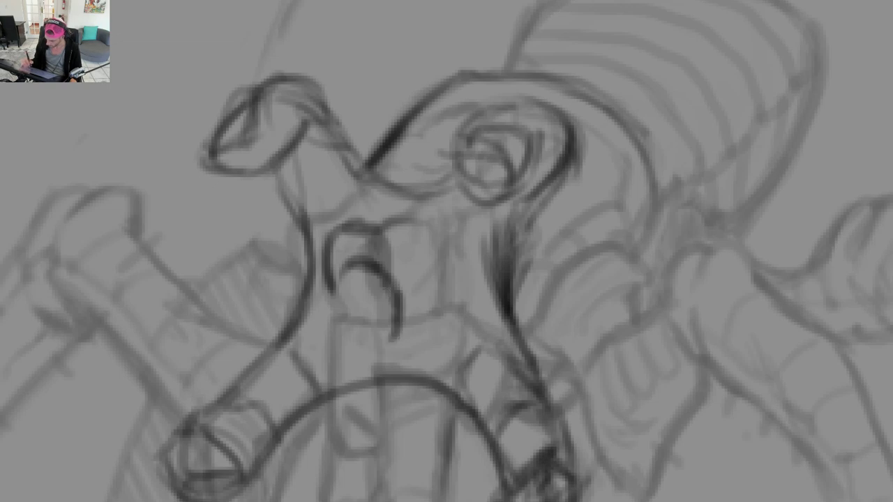
Undo the last inner strokes of the curled head form and redraw its inner curve
{"action": "key", "text": "ctrl+z"}
{"action": "key", "text": "ctrl+z"}
{"action": "mouse_move", "coordinate": [359, 262]}
{"action": "left_mouse_down"}
{"action": "mouse_move", "coordinate": [406, 269]}
{"action": "mouse_move", "coordinate": [429, 301]}
{"action": "mouse_move", "coordinate": [419, 333]}
{"action": "mouse_move", "coordinate": [365, 307]}
{"action": "mouse_move", "coordinate": [380, 357]}
{"action": "mouse_move", "coordinate": [345, 349]}
{"action": "mouse_move", "coordinate": [399, 343]}
{"action": "left_mouse_up"}
{"action": "left_click_drag", "start_coordinate": [387, 261], "coordinate": [387, 331]}
{"action": "left_click_drag", "start_coordinate": [416, 296], "coordinate": [300, 300]}
{"action": "mouse_move", "coordinate": [558, 235]}
{"action": "left_mouse_down"}
{"action": "mouse_move", "coordinate": [559, 261]}
{"action": "mouse_move", "coordinate": [511, 159]}
{"action": "left_mouse_up"}
{"action": "key", "text": "Escape"}
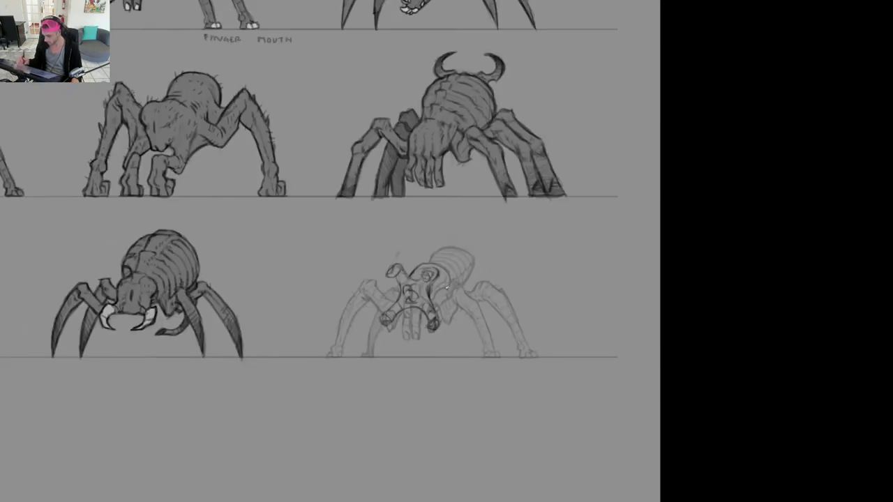
{"action": "left_click_drag", "start_coordinate": [427, 287], "coordinate": [504, 287]}
{"action": "mouse_move", "coordinate": [347, 306]}
{"action": "left_mouse_down"}
{"action": "mouse_move", "coordinate": [344, 272]}
{"action": "mouse_move", "coordinate": [390, 301]}
{"action": "mouse_move", "coordinate": [396, 288]}
{"action": "mouse_move", "coordinate": [372, 297]}
{"action": "mouse_move", "coordinate": [369, 274]}
{"action": "mouse_move", "coordinate": [400, 285]}
{"action": "mouse_move", "coordinate": [384, 267]}
{"action": "left_mouse_up"}
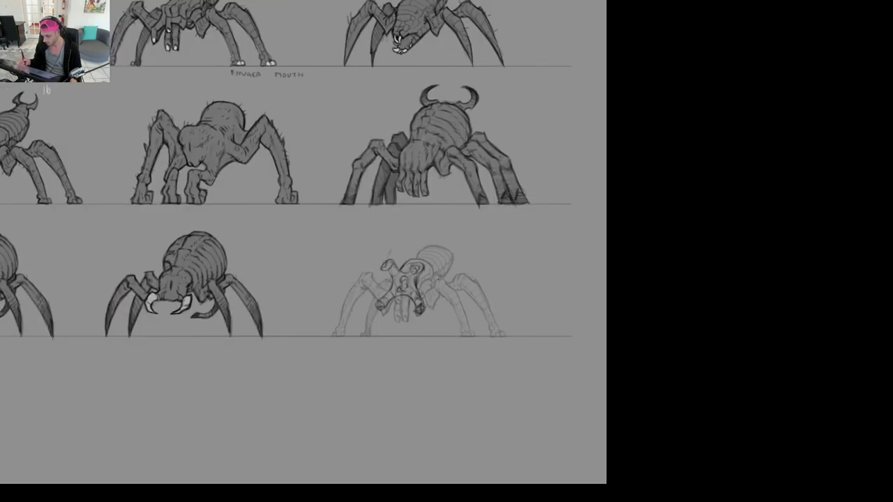
{"action": "scroll", "coordinate": [407, 277], "scroll_direction": "up", "scroll_amount": 5}
Add short strokes around the curled central form and tighten the head's right contour
{"action": "mouse_move", "coordinate": [385, 279]}
{"action": "left_mouse_down"}
{"action": "mouse_move", "coordinate": [370, 311]}
{"action": "mouse_move", "coordinate": [368, 284]}
{"action": "mouse_move", "coordinate": [372, 318]}
{"action": "mouse_move", "coordinate": [393, 297]}
{"action": "mouse_move", "coordinate": [373, 357]}
{"action": "left_mouse_up"}
{"action": "left_click_drag", "start_coordinate": [414, 322], "coordinate": [419, 347]}
{"action": "left_click_drag", "start_coordinate": [416, 354], "coordinate": [415, 370]}
{"action": "left_click_drag", "start_coordinate": [440, 302], "coordinate": [427, 311]}
{"action": "left_click_drag", "start_coordinate": [333, 335], "coordinate": [344, 338]}
{"action": "left_click_drag", "start_coordinate": [363, 262], "coordinate": [335, 286]}
{"action": "scroll", "coordinate": [453, 289], "scroll_direction": "down", "scroll_amount": 6}
{"action": "mouse_move", "coordinate": [441, 273]}
{"action": "left_mouse_down"}
{"action": "mouse_move", "coordinate": [457, 290]}
{"action": "mouse_move", "coordinate": [445, 330]}
{"action": "left_mouse_up"}
{"action": "scroll", "coordinate": [454, 293], "scroll_direction": "up", "scroll_amount": 6}
{"action": "mouse_move", "coordinate": [463, 284]}
{"action": "left_mouse_down"}
{"action": "mouse_move", "coordinate": [462, 328]}
{"action": "mouse_move", "coordinate": [449, 328]}
{"action": "left_mouse_up"}
{"action": "left_click_drag", "start_coordinate": [483, 259], "coordinate": [468, 273]}
Rework the upper limbs with angular, darker tip outlines
{"action": "mouse_move", "coordinate": [420, 235]}
{"action": "left_mouse_down"}
{"action": "mouse_move", "coordinate": [395, 247]}
{"action": "mouse_move", "coordinate": [337, 208]}
{"action": "left_mouse_up"}
{"action": "left_click_drag", "start_coordinate": [304, 170], "coordinate": [367, 248]}
{"action": "mouse_move", "coordinate": [275, 172]}
{"action": "left_mouse_down"}
{"action": "mouse_move", "coordinate": [304, 168]}
{"action": "mouse_move", "coordinate": [325, 181]}
{"action": "mouse_move", "coordinate": [328, 173]}
{"action": "left_mouse_up"}
{"action": "mouse_move", "coordinate": [283, 177]}
{"action": "left_mouse_down"}
{"action": "mouse_move", "coordinate": [322, 171]}
{"action": "mouse_move", "coordinate": [327, 180]}
{"action": "left_mouse_up"}
{"action": "scroll", "coordinate": [327, 209], "scroll_direction": "down", "scroll_amount": 8}
{"action": "scroll", "coordinate": [374, 197], "scroll_direction": "up", "scroll_amount": 8}
{"action": "mouse_move", "coordinate": [296, 229]}
{"action": "left_mouse_down"}
{"action": "mouse_move", "coordinate": [324, 276]}
{"action": "mouse_move", "coordinate": [360, 253]}
{"action": "left_mouse_up"}
{"action": "mouse_move", "coordinate": [325, 205]}
{"action": "left_mouse_down"}
{"action": "mouse_move", "coordinate": [290, 243]}
{"action": "mouse_move", "coordinate": [319, 272]}
{"action": "left_mouse_up"}
{"action": "mouse_move", "coordinate": [294, 240]}
{"action": "left_mouse_down"}
{"action": "mouse_move", "coordinate": [318, 271]}
{"action": "mouse_move", "coordinate": [308, 243]}
{"action": "left_mouse_up"}
{"action": "mouse_move", "coordinate": [295, 235]}
{"action": "left_mouse_down"}
{"action": "mouse_move", "coordinate": [340, 197]}
{"action": "mouse_move", "coordinate": [327, 238]}
{"action": "mouse_move", "coordinate": [335, 258]}
{"action": "mouse_move", "coordinate": [323, 252]}
{"action": "left_mouse_up"}
{"action": "mouse_move", "coordinate": [305, 237]}
{"action": "left_mouse_down"}
{"action": "mouse_move", "coordinate": [345, 221]}
{"action": "mouse_move", "coordinate": [334, 260]}
{"action": "left_mouse_up"}
{"action": "scroll", "coordinate": [363, 237], "scroll_direction": "down", "scroll_amount": 8}
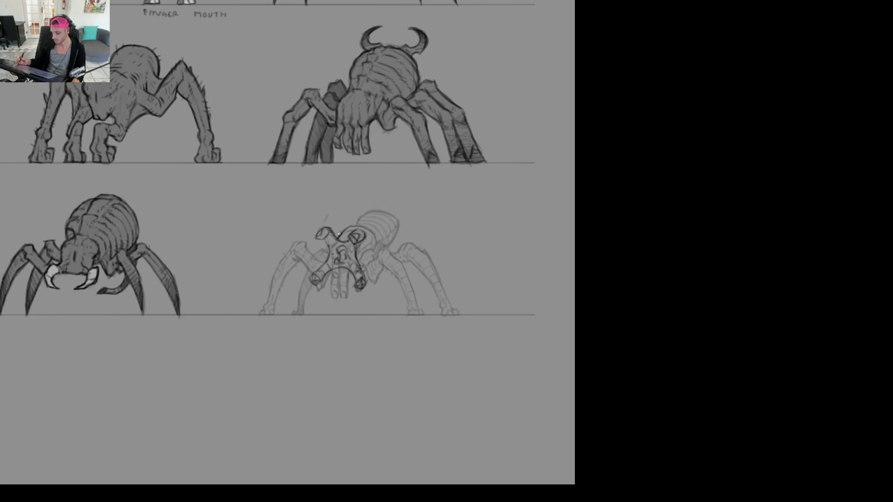
Try further contour strokes for the curled central form and undo the last two
{"action": "key", "text": "r"}
{"action": "left_click_drag", "start_coordinate": [530, 262], "coordinate": [514, 301]}
{"action": "key", "text": "Escape"}
{"action": "mouse_move", "coordinate": [447, 271]}
{"action": "left_mouse_down"}
{"action": "mouse_move", "coordinate": [465, 336]}
{"action": "mouse_move", "coordinate": [424, 404]}
{"action": "mouse_move", "coordinate": [582, 341]}
{"action": "mouse_move", "coordinate": [690, 371]}
{"action": "mouse_move", "coordinate": [348, 313]}
{"action": "mouse_move", "coordinate": [364, 399]}
{"action": "mouse_move", "coordinate": [559, 394]}
{"action": "mouse_move", "coordinate": [388, 316]}
{"action": "left_mouse_up"}
{"action": "left_click_drag", "start_coordinate": [342, 288], "coordinate": [349, 312]}
{"action": "mouse_move", "coordinate": [298, 289]}
{"action": "left_mouse_down"}
{"action": "mouse_move", "coordinate": [333, 289]}
{"action": "mouse_move", "coordinate": [270, 307]}
{"action": "mouse_move", "coordinate": [295, 346]}
{"action": "left_mouse_up"}
{"action": "left_click_drag", "start_coordinate": [273, 314], "coordinate": [311, 348]}
{"action": "mouse_move", "coordinate": [280, 322]}
{"action": "left_mouse_down"}
{"action": "mouse_move", "coordinate": [310, 346]}
{"action": "mouse_move", "coordinate": [304, 342]}
{"action": "left_mouse_up"}
{"action": "key", "text": "ctrl+z"}
{"action": "key", "text": "ctrl+z"}
{"action": "scroll", "coordinate": [318, 336], "scroll_direction": "down", "scroll_amount": 5}
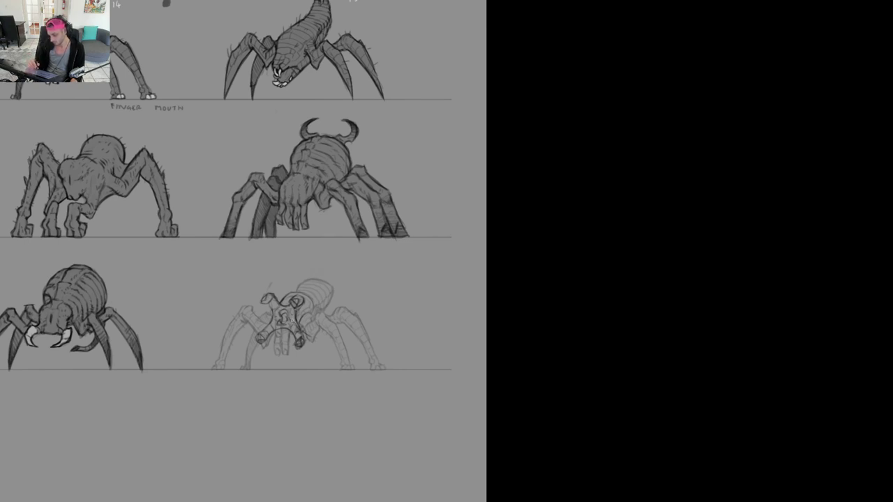
{"action": "scroll", "coordinate": [292, 321], "scroll_direction": "up", "scroll_amount": 4}
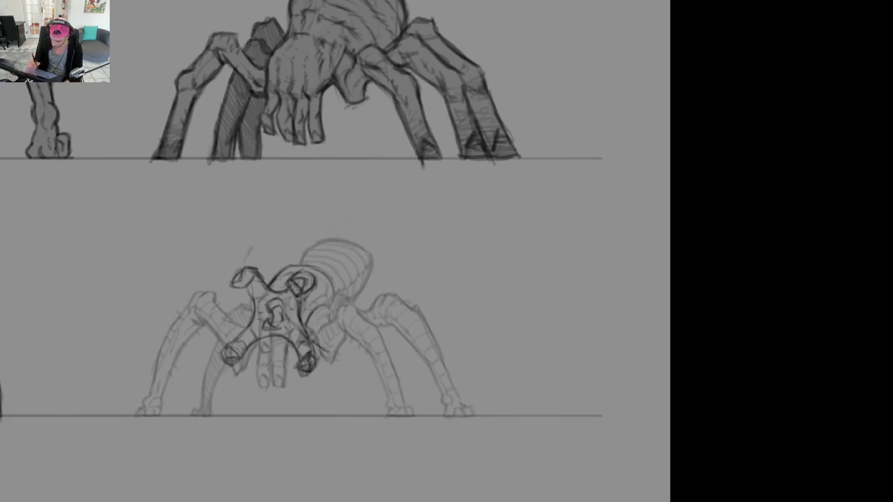
Undo the curled form drawn in the centre of the head
{"action": "key", "text": "ctrl+z"}
{"action": "key", "text": "ctrl+z"}
{"action": "key", "text": "ctrl+z"}
{"action": "key", "text": "ctrl+z"}
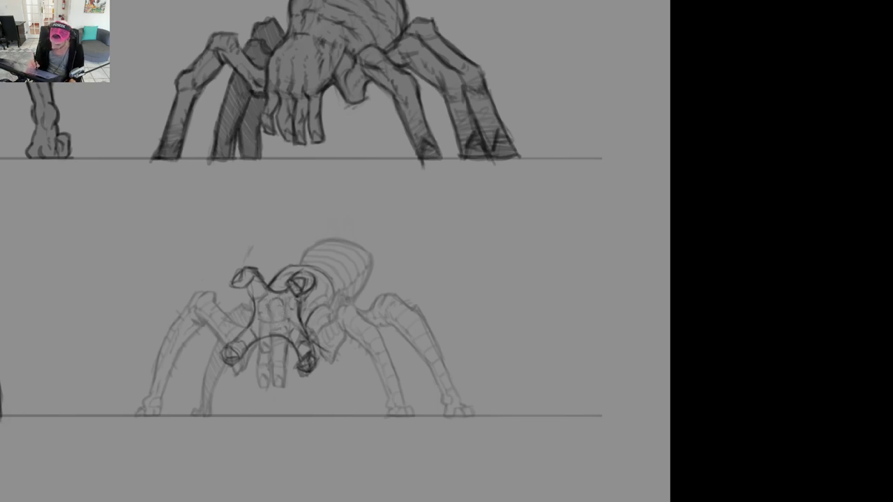
Try two horizontal zigzag rows of teeth across the centre of the head
{"action": "key", "text": "ctrl+minus"}
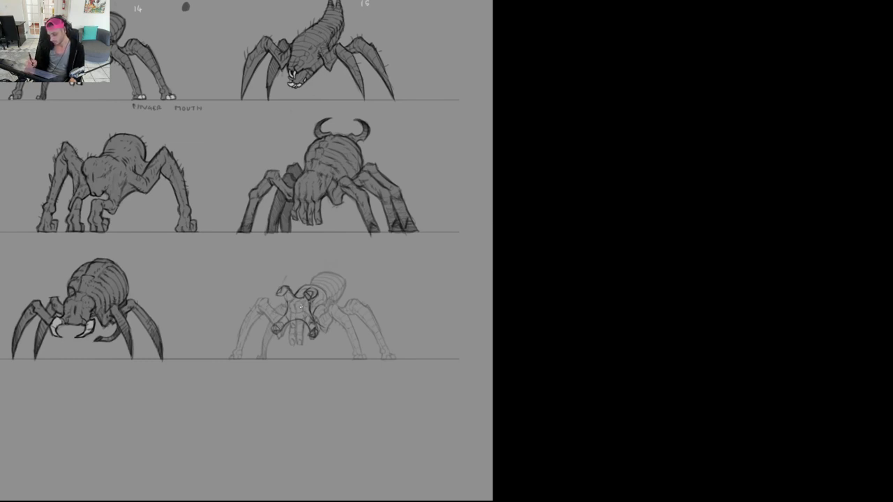
{"action": "left_click_drag", "start_coordinate": [462, 280], "coordinate": [438, 295]}
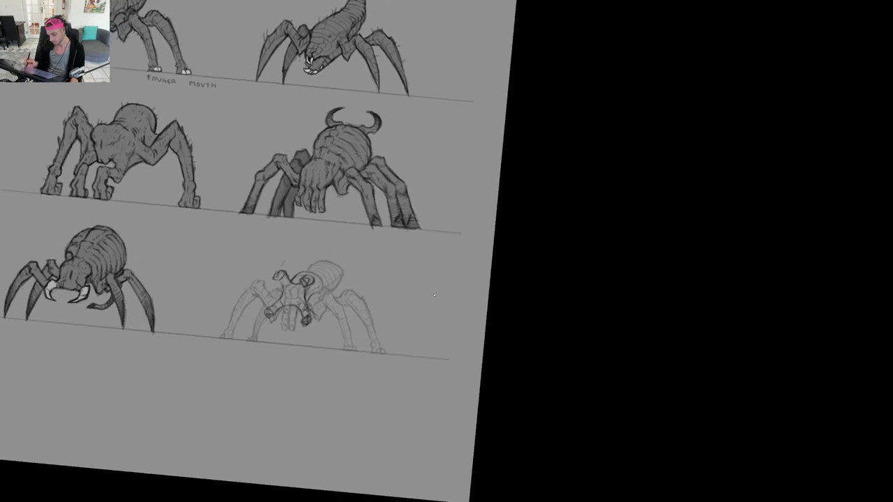
{"action": "key", "text": "Escape"}
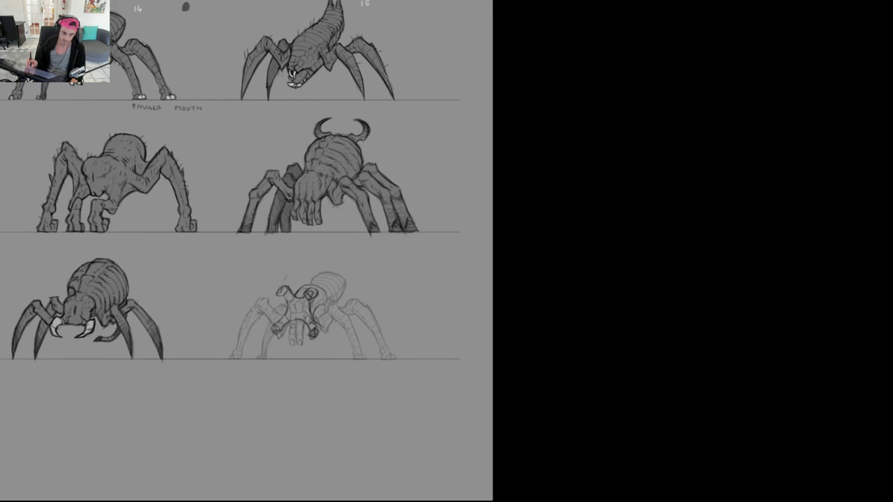
{"action": "scroll", "coordinate": [304, 304], "scroll_direction": "up", "scroll_amount": 6}
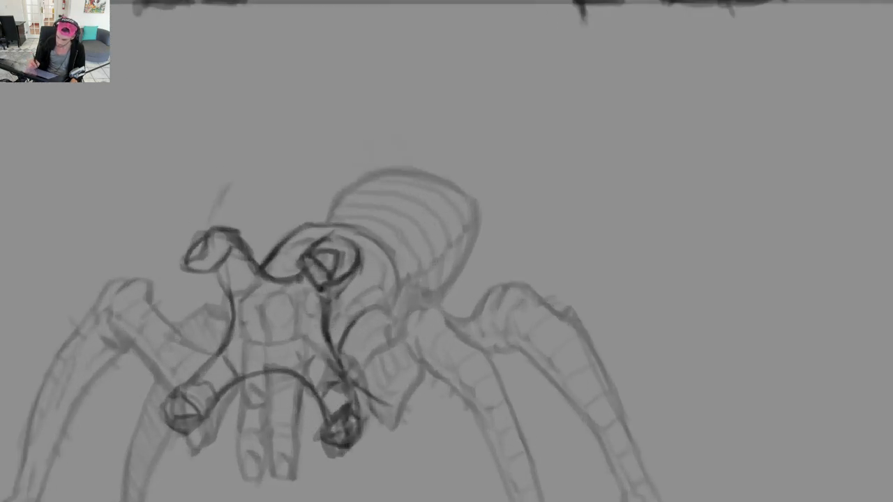
{"action": "left_click_drag", "start_coordinate": [249, 305], "coordinate": [296, 308]}
{"action": "left_click_drag", "start_coordinate": [253, 351], "coordinate": [299, 345]}
{"action": "scroll", "coordinate": [318, 319], "scroll_direction": "down", "scroll_amount": 8}
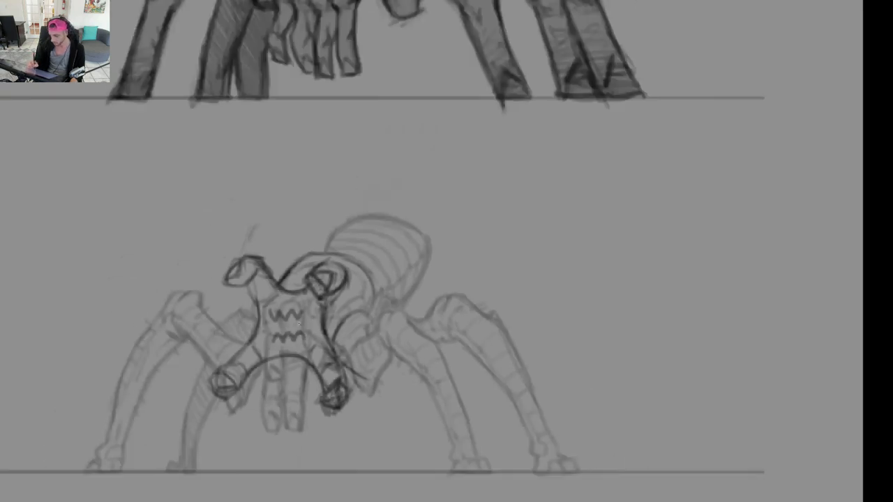
{"action": "scroll", "coordinate": [318, 318], "scroll_direction": "up", "scroll_amount": 5}
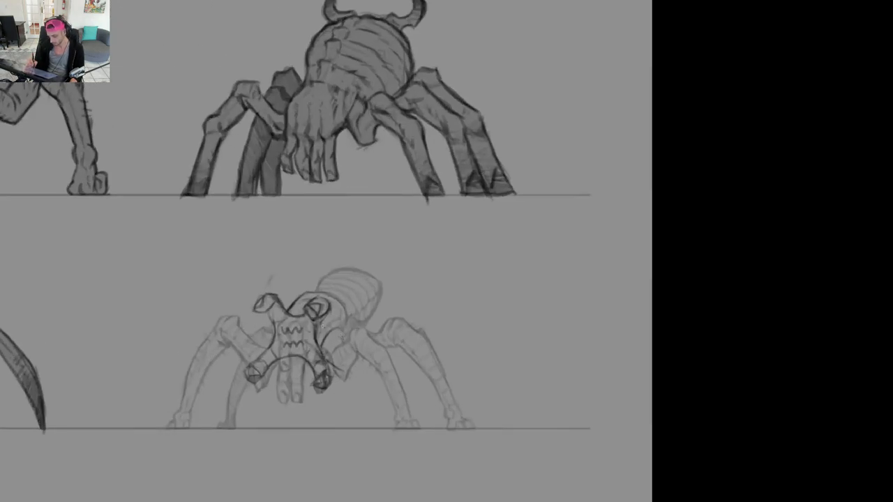
{"action": "scroll", "coordinate": [321, 310], "scroll_direction": "down", "scroll_amount": 3}
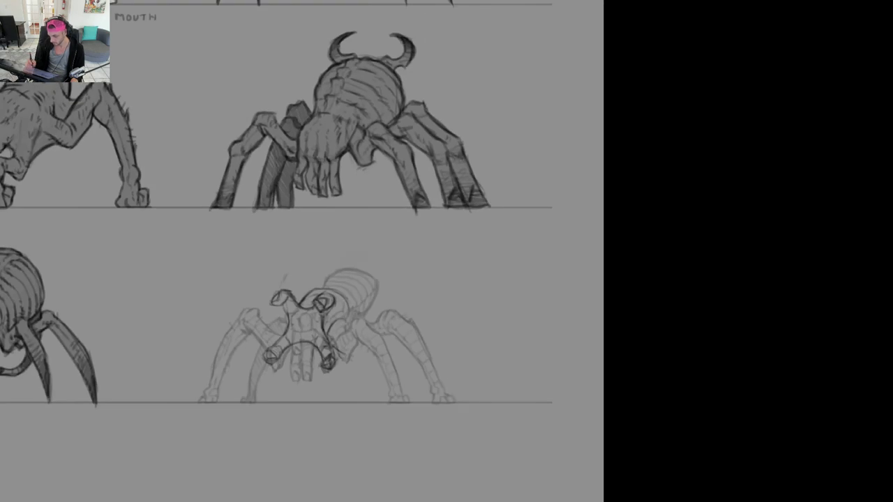
{"action": "scroll", "coordinate": [302, 345], "scroll_direction": "up", "scroll_amount": 5}
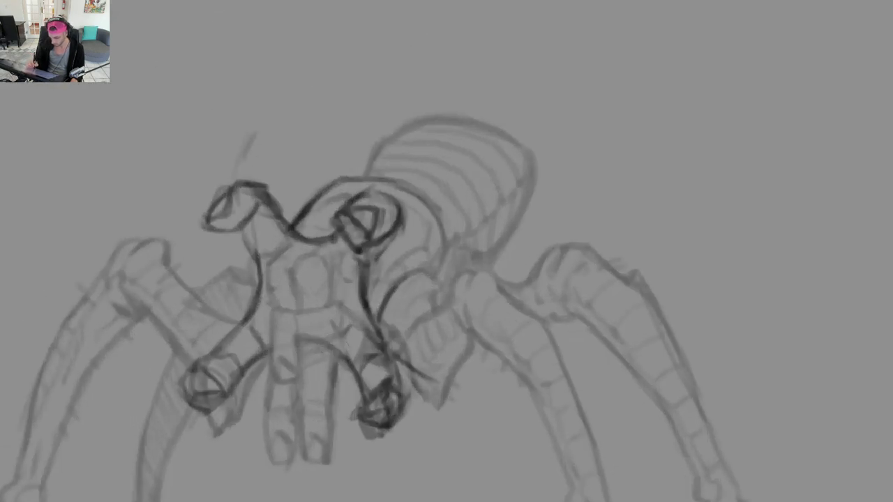
Move the tip of the head's lower-right limb outward
{"action": "scroll", "coordinate": [342, 328], "scroll_direction": "down", "scroll_amount": 5}
{"action": "scroll", "coordinate": [342, 328], "scroll_direction": "up", "scroll_amount": 2}
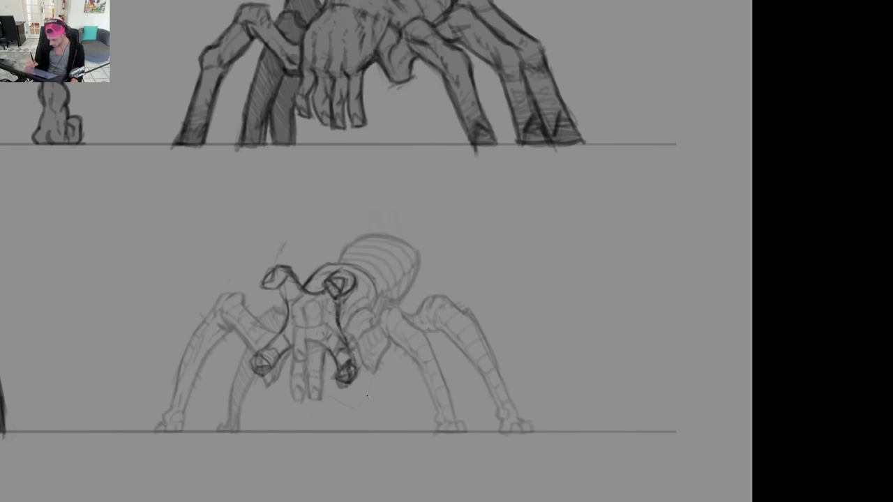
{"action": "left_click_drag", "start_coordinate": [359, 377], "coordinate": [372, 376]}
{"action": "key", "text": "Return"}
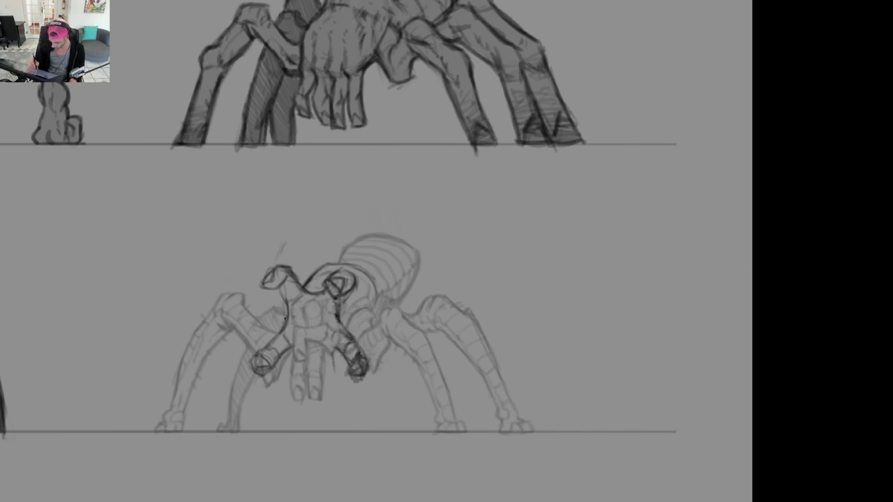
Select the head's lower-left limb and adjust its angle and position with a transform
{"action": "left_click_drag", "start_coordinate": [284, 380], "coordinate": [295, 360]}
{"action": "key", "text": "ctrl+t"}
{"action": "left_click_drag", "start_coordinate": [395, 307], "coordinate": [397, 326]}
{"action": "left_click_drag", "start_coordinate": [286, 373], "coordinate": [280, 366]}
{"action": "left_click_drag", "start_coordinate": [370, 324], "coordinate": [363, 304]}
{"action": "left_click_drag", "start_coordinate": [275, 367], "coordinate": [286, 365]}
{"action": "key", "text": "Return"}
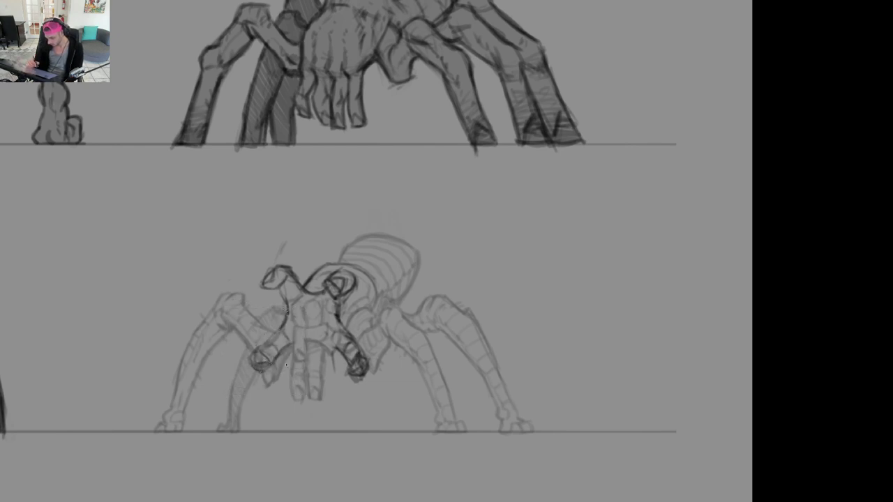
Sketch the lower edge of the head between the two lower limbs
{"action": "left_click_drag", "start_coordinate": [330, 343], "coordinate": [381, 342]}
{"action": "mouse_move", "coordinate": [238, 353]}
{"action": "left_mouse_down"}
{"action": "mouse_move", "coordinate": [259, 345]}
{"action": "mouse_move", "coordinate": [278, 361]}
{"action": "left_mouse_up"}
{"action": "mouse_move", "coordinate": [341, 365]}
{"action": "left_mouse_down"}
{"action": "mouse_move", "coordinate": [312, 356]}
{"action": "mouse_move", "coordinate": [297, 320]}
{"action": "mouse_move", "coordinate": [274, 328]}
{"action": "mouse_move", "coordinate": [275, 360]}
{"action": "left_mouse_up"}
{"action": "mouse_move", "coordinate": [296, 297]}
{"action": "left_mouse_down"}
{"action": "mouse_move", "coordinate": [291, 325]}
{"action": "mouse_move", "coordinate": [316, 365]}
{"action": "mouse_move", "coordinate": [299, 371]}
{"action": "mouse_move", "coordinate": [307, 370]}
{"action": "left_mouse_up"}
{"action": "left_click_drag", "start_coordinate": [331, 353], "coordinate": [223, 353]}
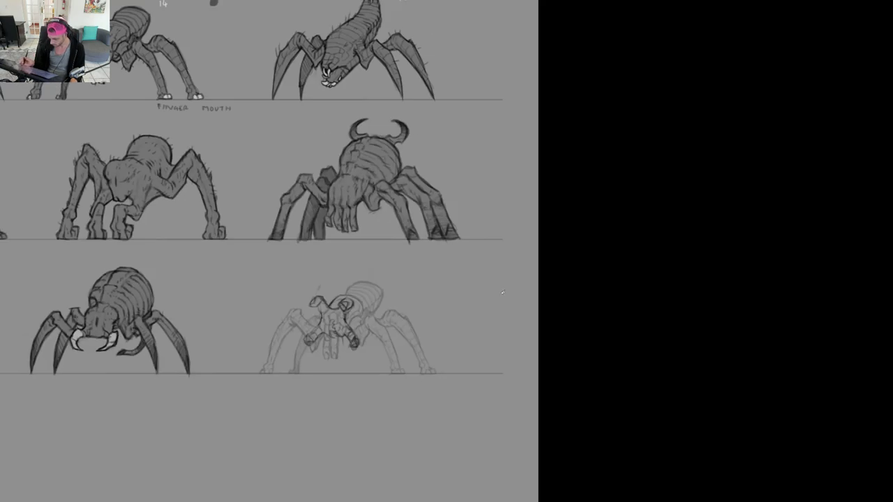
{"action": "key", "text": "r"}
{"action": "left_click_drag", "start_coordinate": [518, 274], "coordinate": [468, 324]}
{"action": "key", "text": "Escape"}
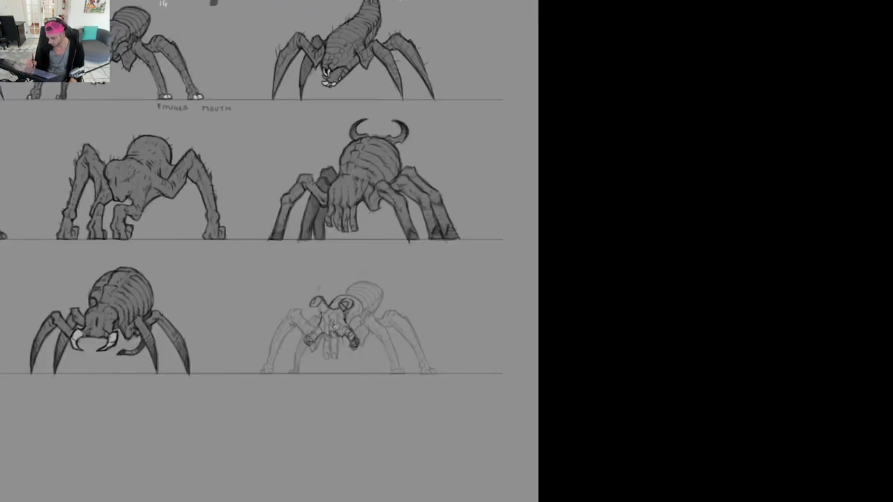
Sketch a jagged vertical mouth down the centre of the head, undoing the first strokes
{"action": "left_click_drag", "start_coordinate": [334, 326], "coordinate": [439, 326]}
{"action": "key", "text": "ctrl+z"}
{"action": "key", "text": "ctrl+z"}
{"action": "mouse_move", "coordinate": [300, 290]}
{"action": "left_mouse_down"}
{"action": "mouse_move", "coordinate": [315, 309]}
{"action": "mouse_move", "coordinate": [303, 331]}
{"action": "mouse_move", "coordinate": [312, 349]}
{"action": "mouse_move", "coordinate": [311, 388]}
{"action": "mouse_move", "coordinate": [331, 395]}
{"action": "mouse_move", "coordinate": [306, 399]}
{"action": "left_mouse_up"}
{"action": "left_click_drag", "start_coordinate": [370, 349], "coordinate": [300, 349]}
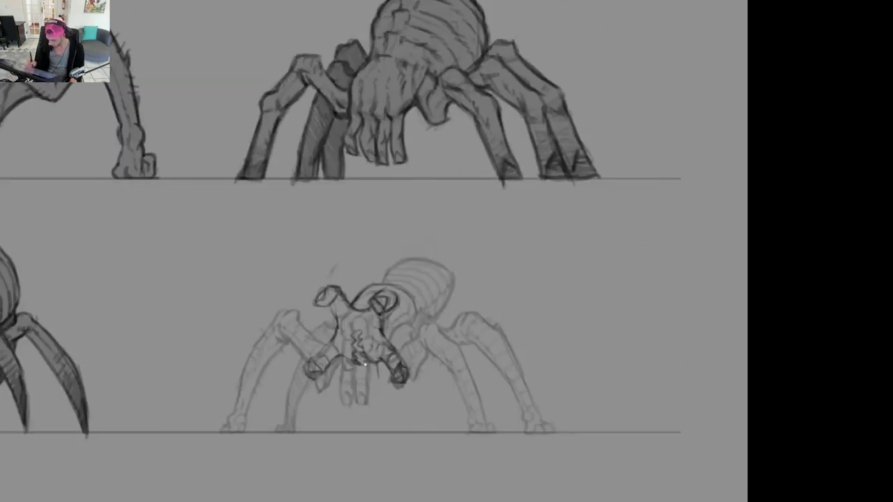
{"action": "scroll", "coordinate": [363, 370], "scroll_direction": "up", "scroll_amount": 5}
{"action": "scroll", "coordinate": [373, 340], "scroll_direction": "down", "scroll_amount": 5}
{"action": "mouse_move", "coordinate": [524, 227]}
{"action": "left_mouse_down"}
{"action": "mouse_move", "coordinate": [526, 265]}
{"action": "mouse_move", "coordinate": [502, 310]}
{"action": "mouse_move", "coordinate": [482, 325]}
{"action": "left_mouse_up"}
{"action": "key", "text": "Escape"}
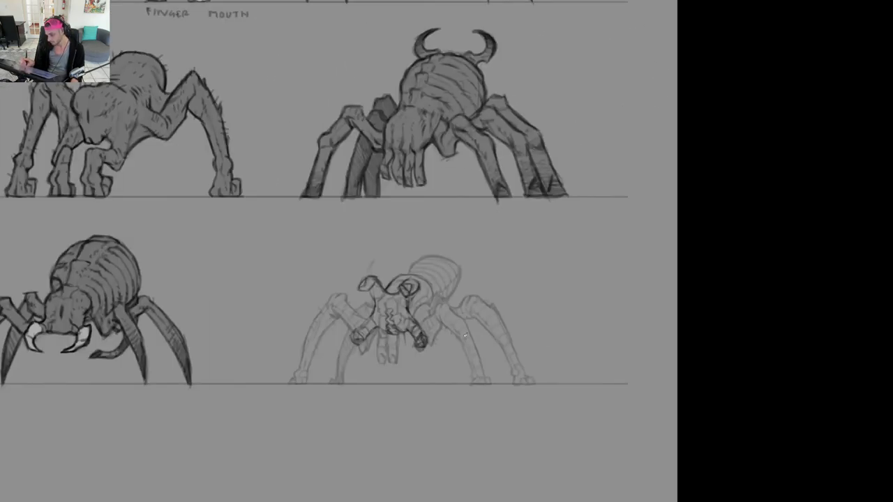
Darken the jagged vertical mouth and build up the tooth shapes along its sides
{"action": "scroll", "coordinate": [405, 302], "scroll_direction": "up", "scroll_amount": 5}
{"action": "mouse_move", "coordinate": [367, 311]}
{"action": "left_mouse_down"}
{"action": "mouse_move", "coordinate": [375, 322]}
{"action": "mouse_move", "coordinate": [368, 341]}
{"action": "mouse_move", "coordinate": [386, 370]}
{"action": "mouse_move", "coordinate": [398, 367]}
{"action": "left_mouse_up"}
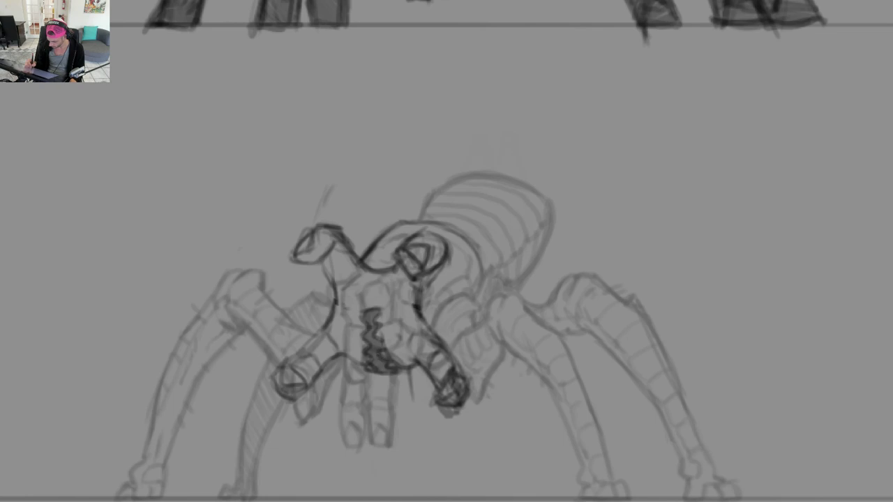
{"action": "mouse_move", "coordinate": [378, 323]}
{"action": "left_mouse_down"}
{"action": "mouse_move", "coordinate": [365, 313]}
{"action": "mouse_move", "coordinate": [363, 351]}
{"action": "left_mouse_up"}
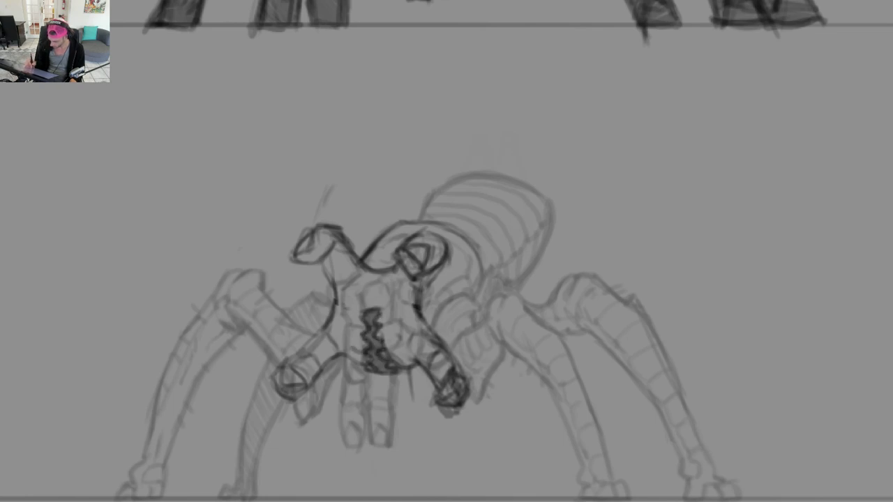
{"action": "mouse_move", "coordinate": [392, 313]}
{"action": "left_mouse_down"}
{"action": "mouse_move", "coordinate": [384, 325]}
{"action": "mouse_move", "coordinate": [395, 369]}
{"action": "mouse_move", "coordinate": [348, 367]}
{"action": "mouse_move", "coordinate": [358, 368]}
{"action": "left_mouse_up"}
{"action": "key", "text": "ctrl+z"}
{"action": "left_click_drag", "start_coordinate": [433, 322], "coordinate": [349, 323]}
{"action": "mouse_move", "coordinate": [526, 249]}
{"action": "left_mouse_down"}
{"action": "mouse_move", "coordinate": [488, 327]}
{"action": "mouse_move", "coordinate": [459, 333]}
{"action": "left_mouse_up"}
{"action": "key", "text": "Escape"}
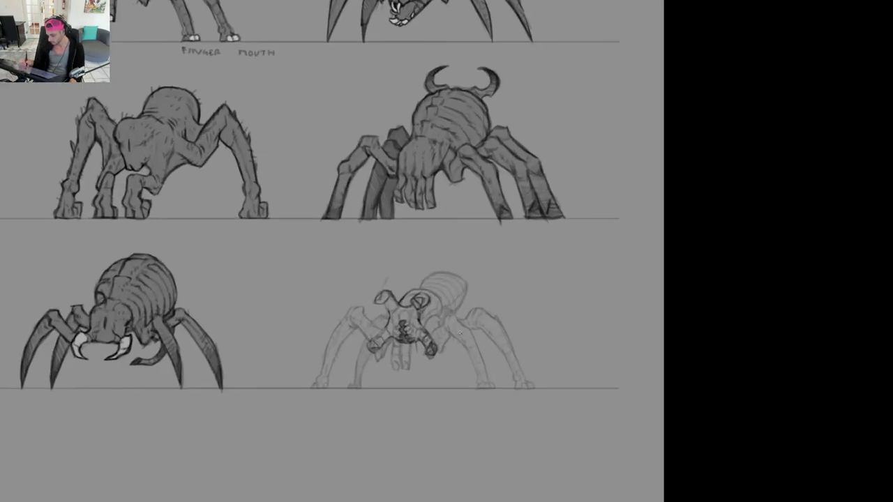
{"action": "scroll", "coordinate": [428, 304], "scroll_direction": "up", "scroll_amount": 5}
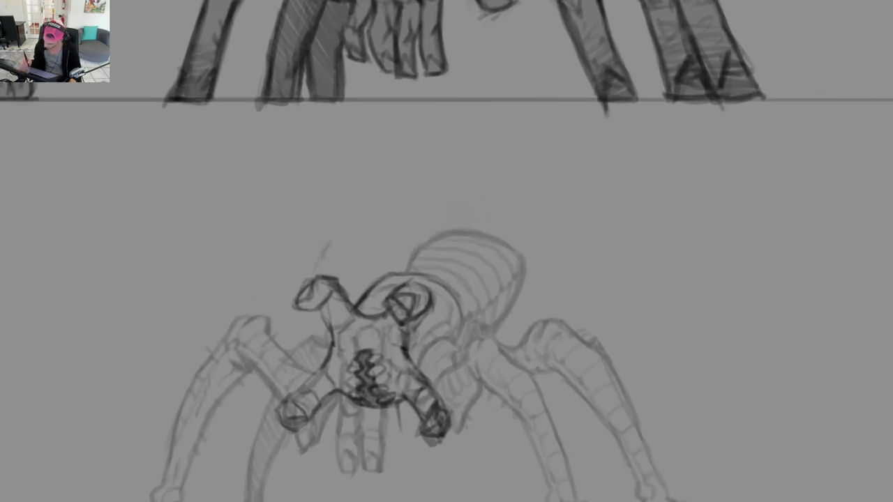
Darken the head's contour beside the upper-right limb and add short shading strokes behind its neck
{"action": "mouse_move", "coordinate": [409, 283]}
{"action": "left_mouse_down"}
{"action": "mouse_move", "coordinate": [388, 302]}
{"action": "mouse_move", "coordinate": [394, 290]}
{"action": "mouse_move", "coordinate": [400, 323]}
{"action": "left_mouse_up"}
{"action": "mouse_move", "coordinate": [382, 298]}
{"action": "left_mouse_down"}
{"action": "mouse_move", "coordinate": [415, 362]}
{"action": "mouse_move", "coordinate": [383, 295]}
{"action": "left_mouse_up"}
{"action": "mouse_move", "coordinate": [383, 261]}
{"action": "left_mouse_down"}
{"action": "mouse_move", "coordinate": [370, 282]}
{"action": "mouse_move", "coordinate": [395, 270]}
{"action": "mouse_move", "coordinate": [367, 286]}
{"action": "mouse_move", "coordinate": [373, 257]}
{"action": "mouse_move", "coordinate": [379, 273]}
{"action": "left_mouse_up"}
{"action": "scroll", "coordinate": [393, 286], "scroll_direction": "down", "scroll_amount": 5}
{"action": "key", "text": "Escape"}
{"action": "scroll", "coordinate": [366, 273], "scroll_direction": "up", "scroll_amount": 7}
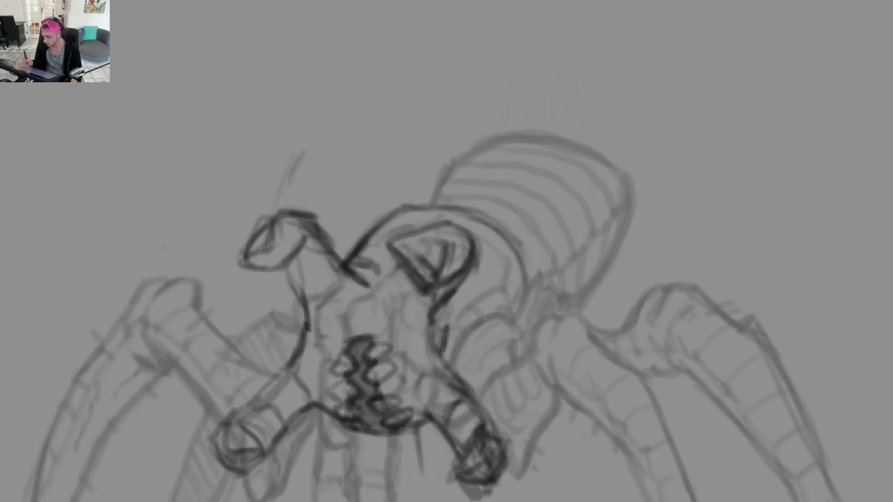
{"action": "left_click_drag", "start_coordinate": [455, 297], "coordinate": [448, 315]}
{"action": "left_click_drag", "start_coordinate": [457, 300], "coordinate": [455, 323]}
{"action": "mouse_move", "coordinate": [461, 303]}
{"action": "left_mouse_down"}
{"action": "mouse_move", "coordinate": [454, 328]}
{"action": "mouse_move", "coordinate": [471, 327]}
{"action": "left_mouse_up"}
{"action": "scroll", "coordinate": [482, 307], "scroll_direction": "down", "scroll_amount": 7}
{"action": "left_click_drag", "start_coordinate": [566, 328], "coordinate": [473, 295]}
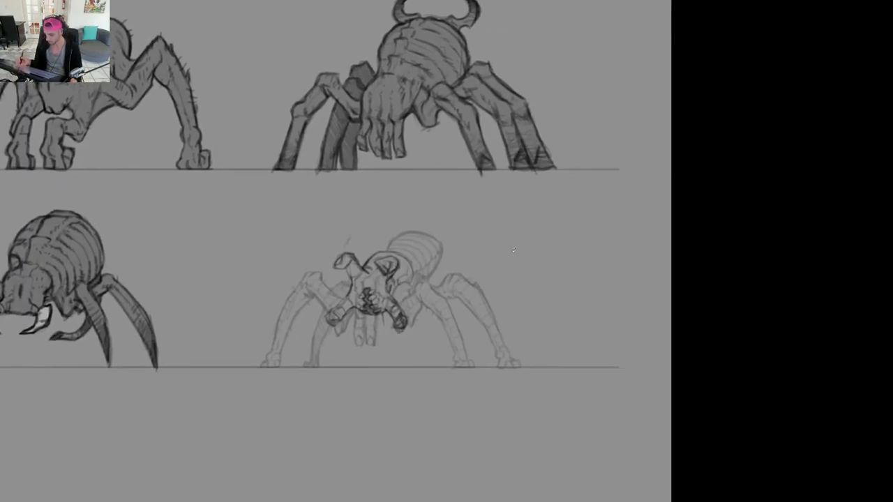
Define the ends of the head's two upper limbs with inner contours on the left tip and a triangular core on the right
{"action": "scroll", "coordinate": [394, 260], "scroll_direction": "up", "scroll_amount": 7}
{"action": "scroll", "coordinate": [394, 267], "scroll_direction": "up", "scroll_amount": 2}
{"action": "left_click_drag", "start_coordinate": [353, 262], "coordinate": [371, 284]}
{"action": "mouse_move", "coordinate": [344, 262]}
{"action": "left_mouse_down"}
{"action": "mouse_move", "coordinate": [395, 265]}
{"action": "mouse_move", "coordinate": [384, 283]}
{"action": "mouse_move", "coordinate": [395, 284]}
{"action": "left_mouse_up"}
{"action": "mouse_move", "coordinate": [219, 284]}
{"action": "left_mouse_down"}
{"action": "mouse_move", "coordinate": [193, 284]}
{"action": "mouse_move", "coordinate": [198, 273]}
{"action": "mouse_move", "coordinate": [213, 294]}
{"action": "left_mouse_up"}
{"action": "left_click_drag", "start_coordinate": [242, 269], "coordinate": [205, 298]}
{"action": "mouse_move", "coordinate": [188, 279]}
{"action": "left_mouse_down"}
{"action": "mouse_move", "coordinate": [204, 298]}
{"action": "mouse_move", "coordinate": [187, 293]}
{"action": "left_mouse_up"}
{"action": "left_click_drag", "start_coordinate": [211, 265], "coordinate": [185, 280]}
{"action": "left_click_drag", "start_coordinate": [220, 248], "coordinate": [185, 275]}
{"action": "scroll", "coordinate": [231, 259], "scroll_direction": "down", "scroll_amount": 10}
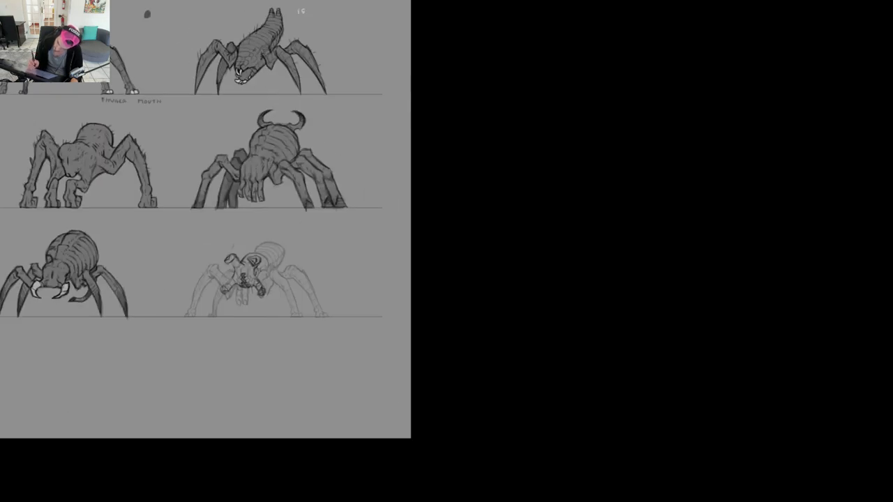
{"action": "scroll", "coordinate": [231, 258], "scroll_direction": "up", "scroll_amount": 10}
{"action": "mouse_move", "coordinate": [251, 261]}
{"action": "left_mouse_down"}
{"action": "mouse_move", "coordinate": [222, 267]}
{"action": "mouse_move", "coordinate": [266, 254]}
{"action": "left_mouse_up"}
{"action": "scroll", "coordinate": [292, 264], "scroll_direction": "down", "scroll_amount": 10}
{"action": "scroll", "coordinate": [294, 319], "scroll_direction": "up", "scroll_amount": 10}
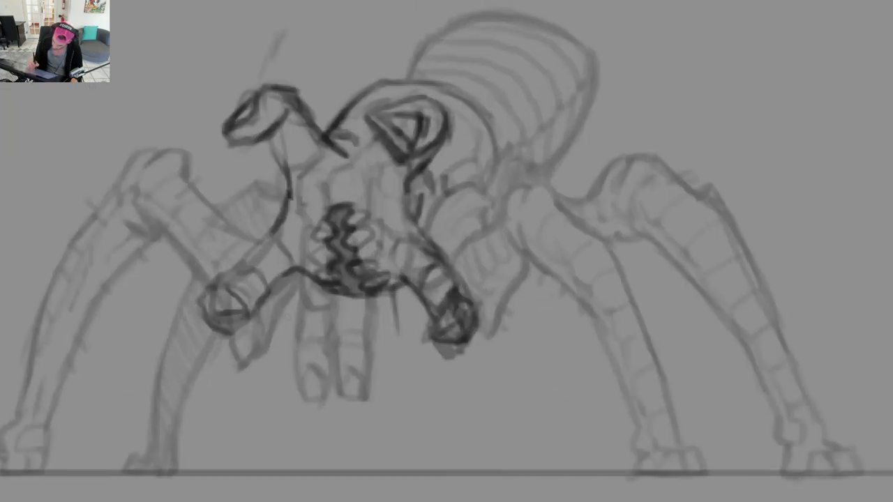
Draw a triangular core in the lower-left limb's tip, strengthen its lower edge and add contour strokes at the lower-right limb's base
{"action": "mouse_move", "coordinate": [217, 287]}
{"action": "left_mouse_down"}
{"action": "mouse_move", "coordinate": [218, 321]}
{"action": "mouse_move", "coordinate": [239, 314]}
{"action": "left_mouse_up"}
{"action": "left_click_drag", "start_coordinate": [219, 284], "coordinate": [247, 312]}
{"action": "left_click_drag", "start_coordinate": [253, 314], "coordinate": [304, 267]}
{"action": "scroll", "coordinate": [340, 272], "scroll_direction": "down", "scroll_amount": 5}
{"action": "scroll", "coordinate": [316, 263], "scroll_direction": "up", "scroll_amount": 5}
{"action": "scroll", "coordinate": [401, 288], "scroll_direction": "down", "scroll_amount": 5}
{"action": "mouse_move", "coordinate": [370, 268]}
{"action": "left_mouse_down"}
{"action": "mouse_move", "coordinate": [371, 289]}
{"action": "mouse_move", "coordinate": [398, 303]}
{"action": "left_mouse_up"}
{"action": "scroll", "coordinate": [422, 290], "scroll_direction": "up", "scroll_amount": 5}
{"action": "left_click_drag", "start_coordinate": [398, 262], "coordinate": [389, 277]}
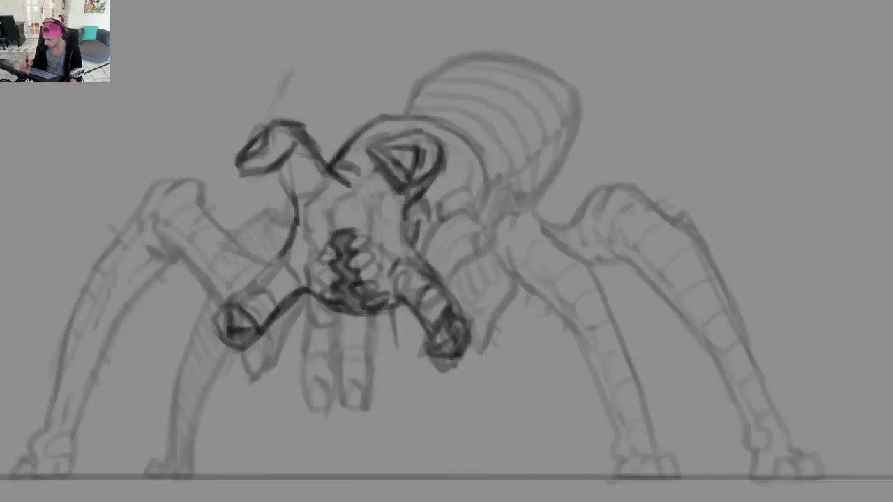
{"action": "scroll", "coordinate": [370, 263], "scroll_direction": "down", "scroll_amount": 5}
{"action": "scroll", "coordinate": [415, 249], "scroll_direction": "up", "scroll_amount": 5}
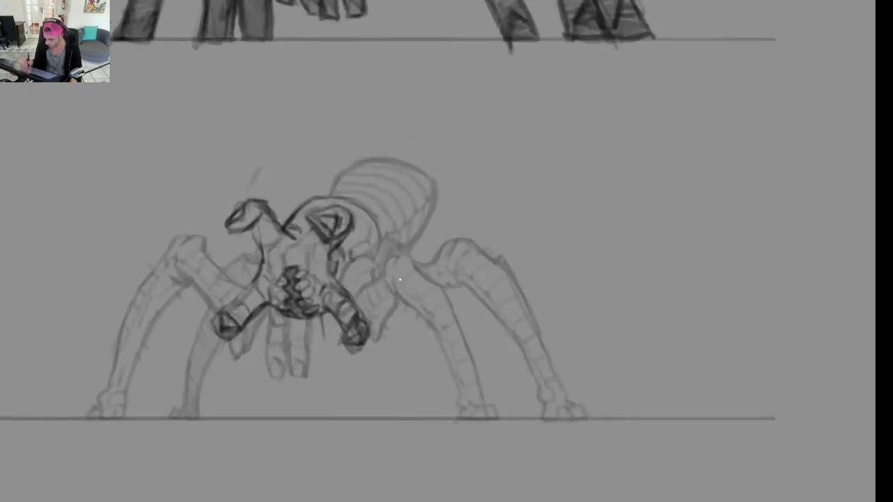
Darken the rear curve of the spider's body and the rounded outline of its abdomen
{"action": "left_click_drag", "start_coordinate": [328, 305], "coordinate": [363, 278]}
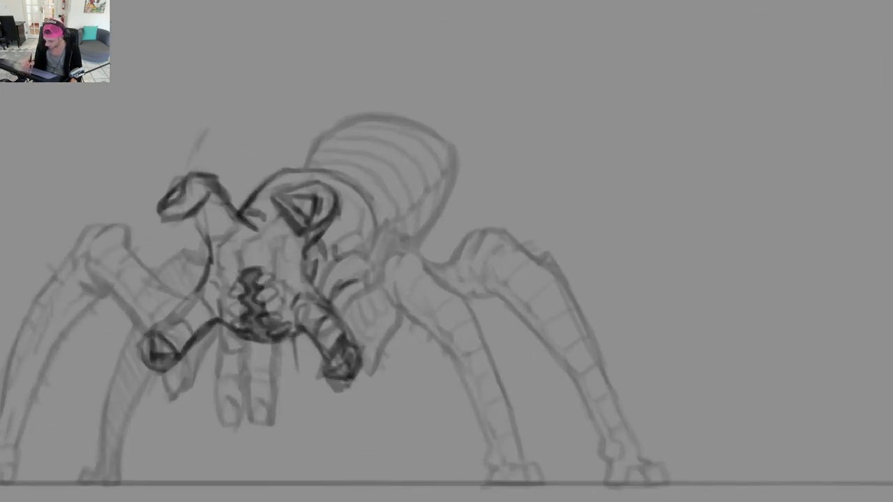
{"action": "left_click_drag", "start_coordinate": [382, 219], "coordinate": [368, 271]}
{"action": "mouse_move", "coordinate": [358, 191]}
{"action": "left_mouse_down"}
{"action": "mouse_move", "coordinate": [378, 216]}
{"action": "mouse_move", "coordinate": [337, 175]}
{"action": "mouse_move", "coordinate": [271, 183]}
{"action": "mouse_move", "coordinate": [326, 142]}
{"action": "mouse_move", "coordinate": [400, 160]}
{"action": "mouse_move", "coordinate": [421, 198]}
{"action": "left_mouse_up"}
{"action": "scroll", "coordinate": [380, 160], "scroll_direction": "down", "scroll_amount": 5}
{"action": "scroll", "coordinate": [392, 150], "scroll_direction": "up", "scroll_amount": 5}
{"action": "left_click_drag", "start_coordinate": [414, 165], "coordinate": [404, 241]}
{"action": "mouse_move", "coordinate": [418, 208]}
{"action": "left_mouse_down"}
{"action": "mouse_move", "coordinate": [379, 259]}
{"action": "mouse_move", "coordinate": [353, 269]}
{"action": "left_mouse_up"}
{"action": "left_click_drag", "start_coordinate": [375, 224], "coordinate": [366, 241]}
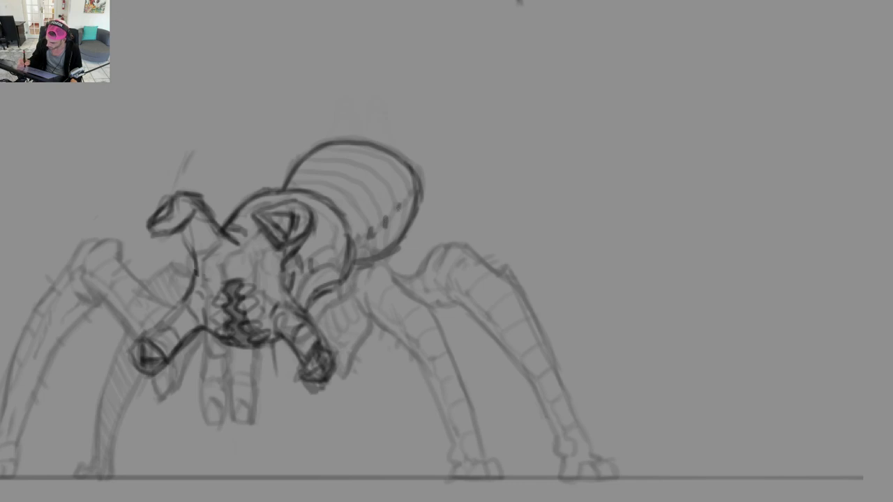
Draw the side ridge along the abdomen and darken the curved segment bands across its back
{"action": "left_click_drag", "start_coordinate": [412, 193], "coordinate": [358, 245]}
{"action": "scroll", "coordinate": [419, 209], "scroll_direction": "down", "scroll_amount": 5}
{"action": "key", "text": "r"}
{"action": "mouse_move", "coordinate": [483, 167]}
{"action": "left_mouse_down"}
{"action": "mouse_move", "coordinate": [523, 195]}
{"action": "mouse_move", "coordinate": [511, 182]}
{"action": "left_mouse_up"}
{"action": "scroll", "coordinate": [510, 182], "scroll_direction": "up", "scroll_amount": 5}
{"action": "mouse_move", "coordinate": [432, 223]}
{"action": "left_mouse_down"}
{"action": "mouse_move", "coordinate": [468, 171]}
{"action": "mouse_move", "coordinate": [441, 213]}
{"action": "left_mouse_up"}
{"action": "mouse_move", "coordinate": [486, 150]}
{"action": "left_mouse_down"}
{"action": "mouse_move", "coordinate": [484, 182]}
{"action": "mouse_move", "coordinate": [463, 225]}
{"action": "mouse_move", "coordinate": [440, 240]}
{"action": "left_mouse_up"}
{"action": "mouse_move", "coordinate": [497, 173]}
{"action": "left_mouse_down"}
{"action": "mouse_move", "coordinate": [488, 224]}
{"action": "mouse_move", "coordinate": [453, 252]}
{"action": "left_mouse_up"}
{"action": "mouse_move", "coordinate": [512, 190]}
{"action": "left_mouse_down"}
{"action": "mouse_move", "coordinate": [501, 229]}
{"action": "mouse_move", "coordinate": [467, 262]}
{"action": "mouse_move", "coordinate": [529, 239]}
{"action": "mouse_move", "coordinate": [462, 311]}
{"action": "left_mouse_up"}
Add short segment bands below the abdomen's side ridge and reinforce its lower edge
{"action": "scroll", "coordinate": [485, 240], "scroll_direction": "down", "scroll_amount": 5}
{"action": "scroll", "coordinate": [469, 289], "scroll_direction": "up", "scroll_amount": 8}
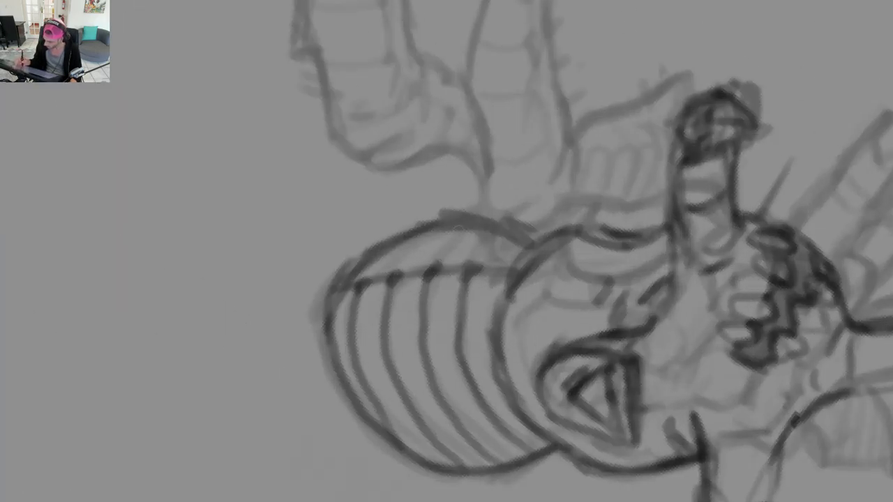
{"action": "left_click_drag", "start_coordinate": [438, 230], "coordinate": [415, 274]}
{"action": "left_click_drag", "start_coordinate": [478, 230], "coordinate": [449, 271]}
{"action": "left_click_drag", "start_coordinate": [503, 237], "coordinate": [484, 272]}
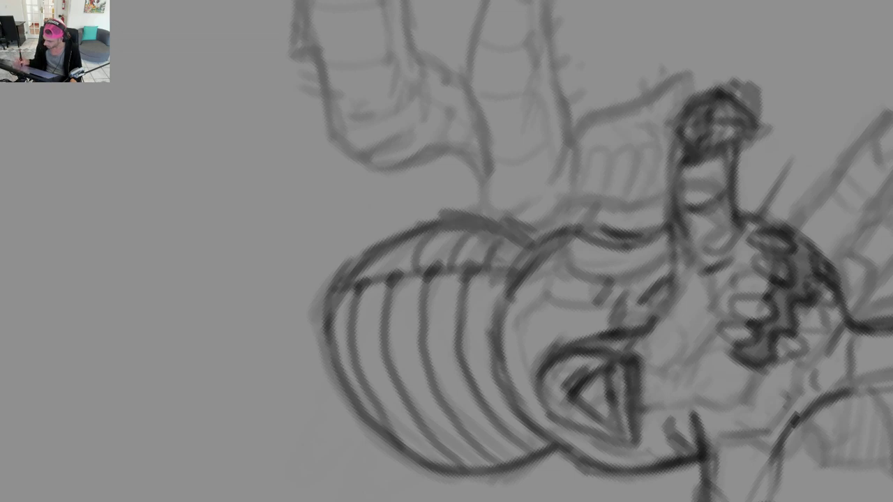
{"action": "left_click_drag", "start_coordinate": [395, 246], "coordinate": [373, 281]}
{"action": "scroll", "coordinate": [402, 265], "scroll_direction": "down", "scroll_amount": 8}
{"action": "mouse_move", "coordinate": [411, 167]}
{"action": "left_mouse_down"}
{"action": "mouse_move", "coordinate": [470, 164]}
{"action": "mouse_move", "coordinate": [527, 296]}
{"action": "left_mouse_up"}
{"action": "scroll", "coordinate": [481, 214], "scroll_direction": "up", "scroll_amount": 8}
{"action": "left_click_drag", "start_coordinate": [396, 254], "coordinate": [451, 208]}
{"action": "scroll", "coordinate": [440, 286], "scroll_direction": "down", "scroll_amount": 1}
Darken the shoulder of the front-right leg and the hatched, pointed limb beside it
{"action": "scroll", "coordinate": [437, 307], "scroll_direction": "up", "scroll_amount": 4}
{"action": "mouse_move", "coordinate": [339, 407]}
{"action": "left_mouse_down"}
{"action": "mouse_move", "coordinate": [403, 314]}
{"action": "mouse_move", "coordinate": [376, 361]}
{"action": "left_mouse_up"}
{"action": "left_click_drag", "start_coordinate": [307, 332], "coordinate": [387, 275]}
{"action": "mouse_move", "coordinate": [342, 298]}
{"action": "left_mouse_down"}
{"action": "mouse_move", "coordinate": [385, 264]}
{"action": "mouse_move", "coordinate": [427, 251]}
{"action": "mouse_move", "coordinate": [432, 267]}
{"action": "left_mouse_up"}
{"action": "mouse_move", "coordinate": [374, 273]}
{"action": "left_mouse_down"}
{"action": "mouse_move", "coordinate": [419, 240]}
{"action": "mouse_move", "coordinate": [404, 244]}
{"action": "mouse_move", "coordinate": [507, 316]}
{"action": "left_mouse_up"}
{"action": "left_click_drag", "start_coordinate": [426, 261], "coordinate": [486, 310]}
{"action": "left_click_drag", "start_coordinate": [388, 282], "coordinate": [410, 332]}
{"action": "mouse_move", "coordinate": [390, 289]}
{"action": "left_mouse_down"}
{"action": "mouse_move", "coordinate": [400, 327]}
{"action": "mouse_move", "coordinate": [372, 329]}
{"action": "left_mouse_up"}
{"action": "mouse_move", "coordinate": [384, 303]}
{"action": "left_mouse_down"}
{"action": "mouse_move", "coordinate": [371, 322]}
{"action": "mouse_move", "coordinate": [335, 327]}
{"action": "left_mouse_up"}
{"action": "left_click_drag", "start_coordinate": [405, 327], "coordinate": [473, 327]}
{"action": "left_click_drag", "start_coordinate": [329, 363], "coordinate": [375, 314]}
{"action": "mouse_move", "coordinate": [320, 307]}
{"action": "left_mouse_down"}
{"action": "mouse_move", "coordinate": [336, 359]}
{"action": "mouse_move", "coordinate": [346, 344]}
{"action": "left_mouse_up"}
{"action": "left_click_drag", "start_coordinate": [351, 284], "coordinate": [363, 326]}
{"action": "left_click_drag", "start_coordinate": [391, 291], "coordinate": [367, 294]}
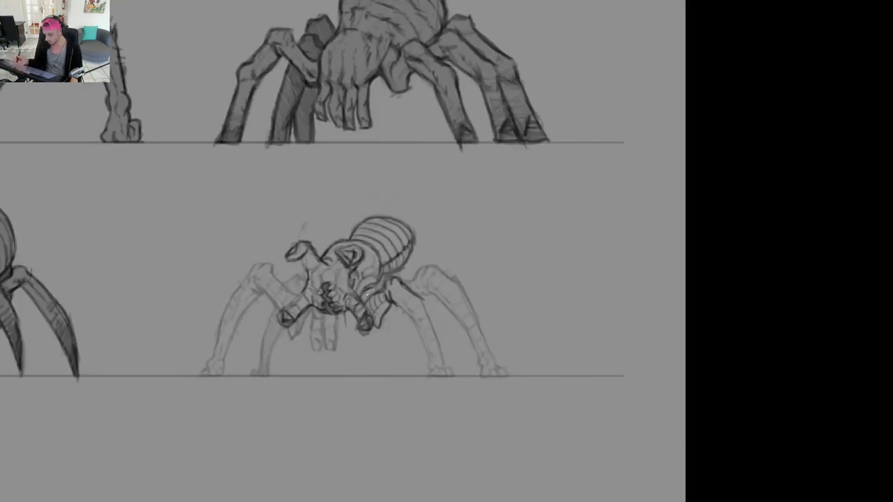
{"action": "scroll", "coordinate": [393, 259], "scroll_direction": "up", "scroll_amount": 3}
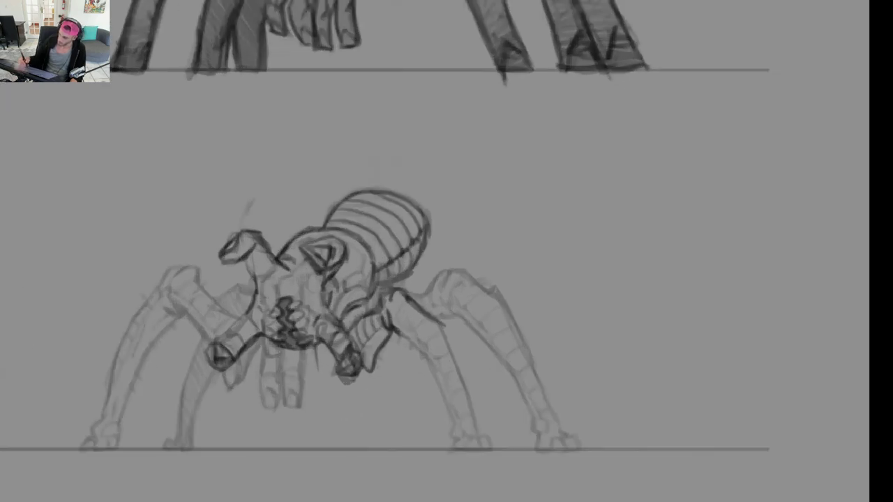
{"action": "scroll", "coordinate": [376, 257], "scroll_direction": "down", "scroll_amount": 5}
{"action": "scroll", "coordinate": [380, 262], "scroll_direction": "up", "scroll_amount": 3}
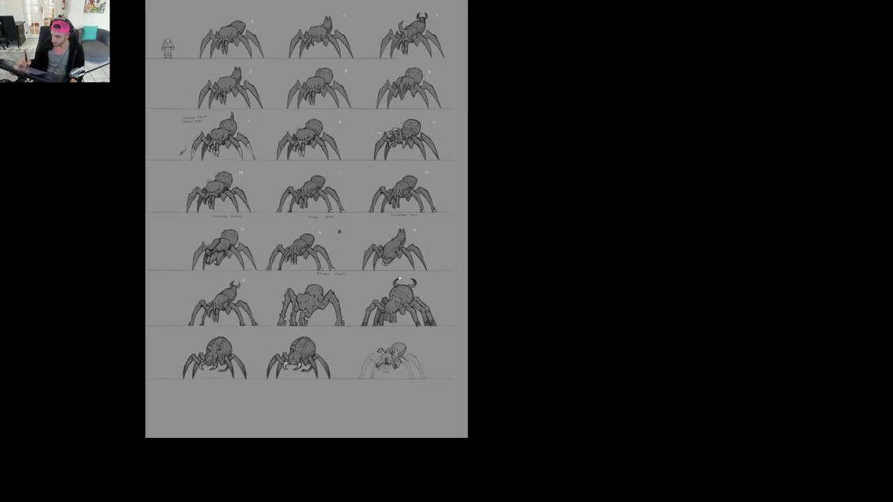
{"action": "scroll", "coordinate": [405, 410], "scroll_direction": "up", "scroll_amount": 1}
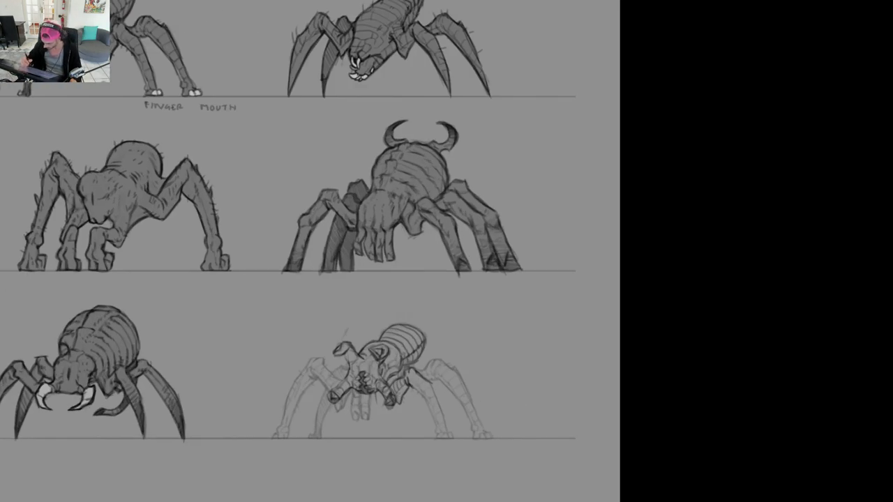
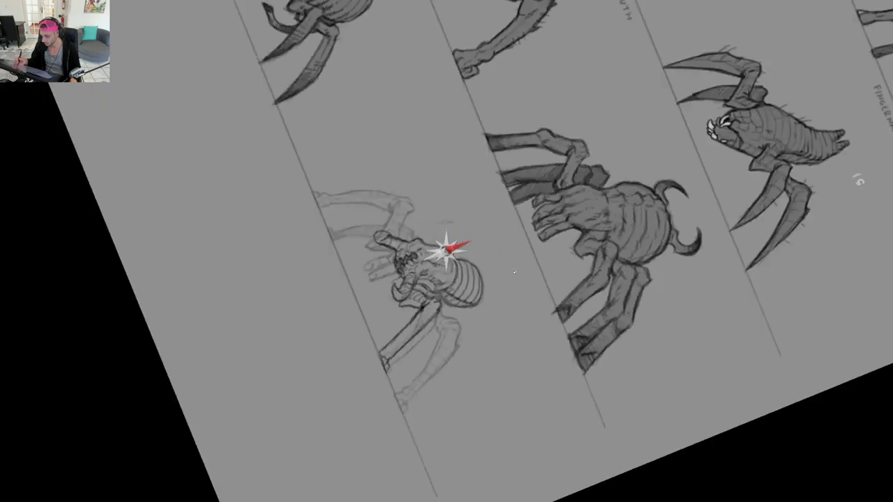
Refine the contours of the straight front-right leg down to its foot on a rotated canvas
{"action": "left_click_drag", "start_coordinate": [448, 233], "coordinate": [552, 233]}
{"action": "mouse_move", "coordinate": [448, 262]}
{"action": "left_mouse_down"}
{"action": "mouse_move", "coordinate": [391, 262]}
{"action": "mouse_move", "coordinate": [446, 262]}
{"action": "mouse_move", "coordinate": [439, 319]}
{"action": "left_mouse_up"}
{"action": "mouse_move", "coordinate": [448, 280]}
{"action": "left_mouse_down"}
{"action": "mouse_move", "coordinate": [443, 309]}
{"action": "mouse_move", "coordinate": [405, 342]}
{"action": "left_mouse_up"}
{"action": "left_click_drag", "start_coordinate": [400, 330], "coordinate": [395, 338]}
{"action": "left_click_drag", "start_coordinate": [433, 300], "coordinate": [349, 300]}
{"action": "key", "text": "r"}
{"action": "mouse_move", "coordinate": [502, 216]}
{"action": "left_mouse_down"}
{"action": "mouse_move", "coordinate": [512, 236]}
{"action": "mouse_move", "coordinate": [502, 285]}
{"action": "left_mouse_up"}
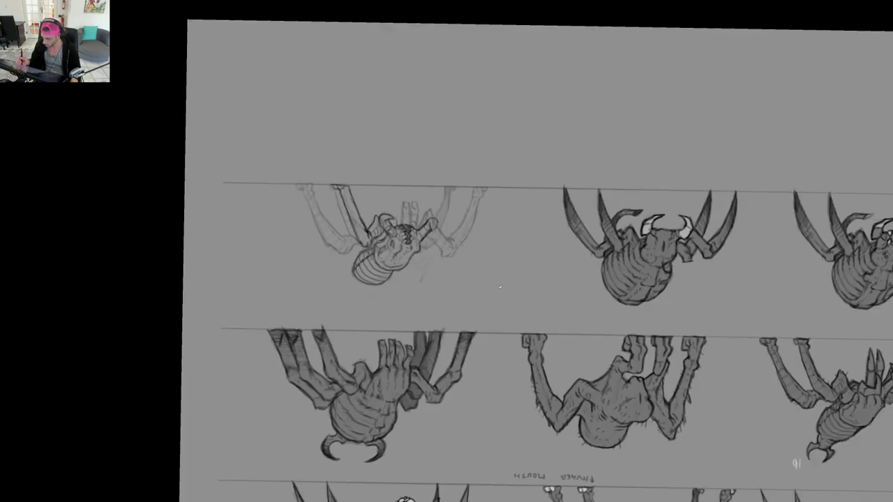
{"action": "key", "text": "Escape"}
{"action": "scroll", "coordinate": [499, 265], "scroll_direction": "up", "scroll_amount": 4}
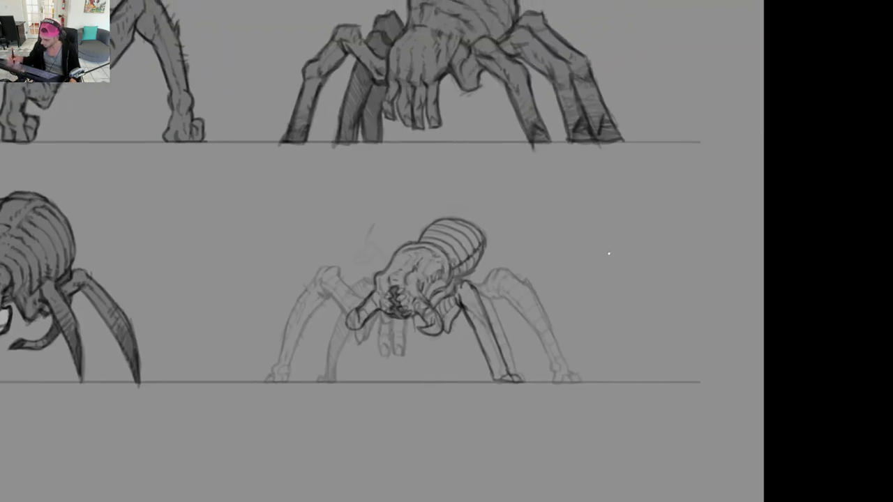
Draw a pointed joint beneath the head's lower-left limb and connect its edge back to the head
{"action": "scroll", "coordinate": [377, 328], "scroll_direction": "up", "scroll_amount": 3}
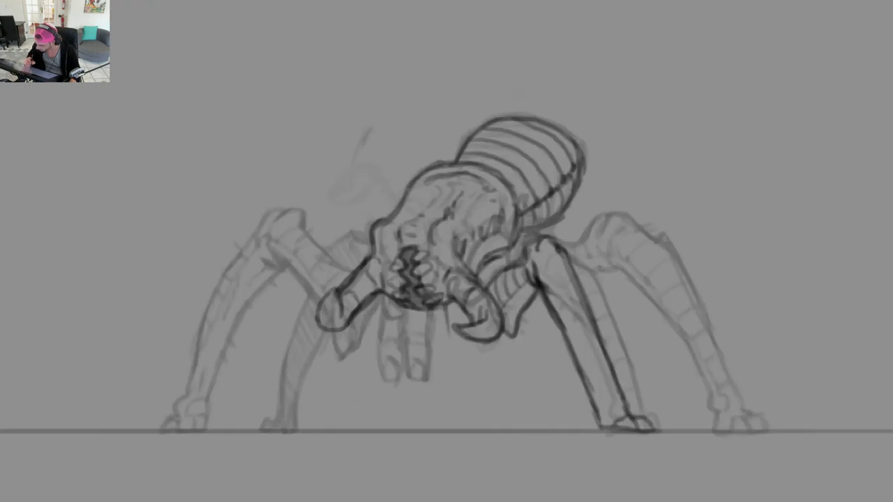
{"action": "left_click_drag", "start_coordinate": [379, 304], "coordinate": [342, 349]}
{"action": "left_click_drag", "start_coordinate": [332, 333], "coordinate": [344, 348]}
{"action": "left_click_drag", "start_coordinate": [345, 348], "coordinate": [386, 296]}
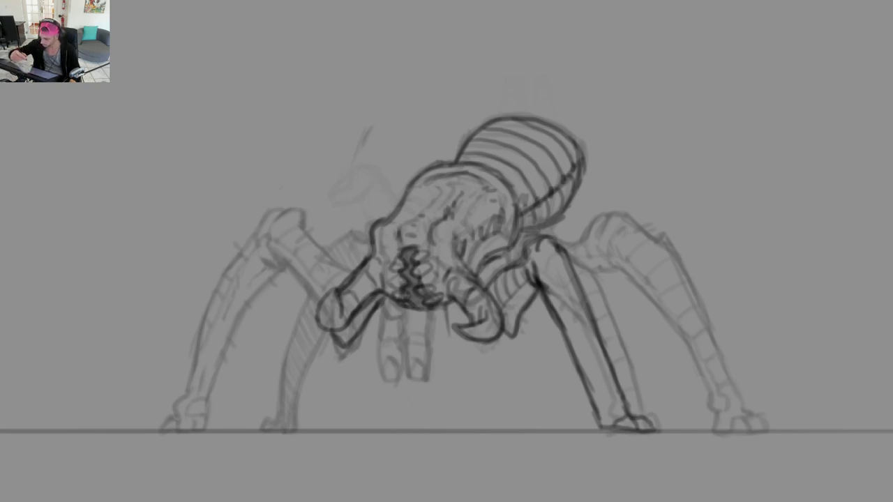
Darken both edges of the front-left leg's upper segment from its knee toward the pointed joint
{"action": "mouse_move", "coordinate": [317, 307]}
{"action": "left_mouse_down"}
{"action": "mouse_move", "coordinate": [272, 246]}
{"action": "mouse_move", "coordinate": [271, 257]}
{"action": "mouse_move", "coordinate": [295, 282]}
{"action": "left_mouse_up"}
{"action": "left_click_drag", "start_coordinate": [259, 261], "coordinate": [266, 269]}
{"action": "left_click_drag", "start_coordinate": [257, 260], "coordinate": [264, 271]}
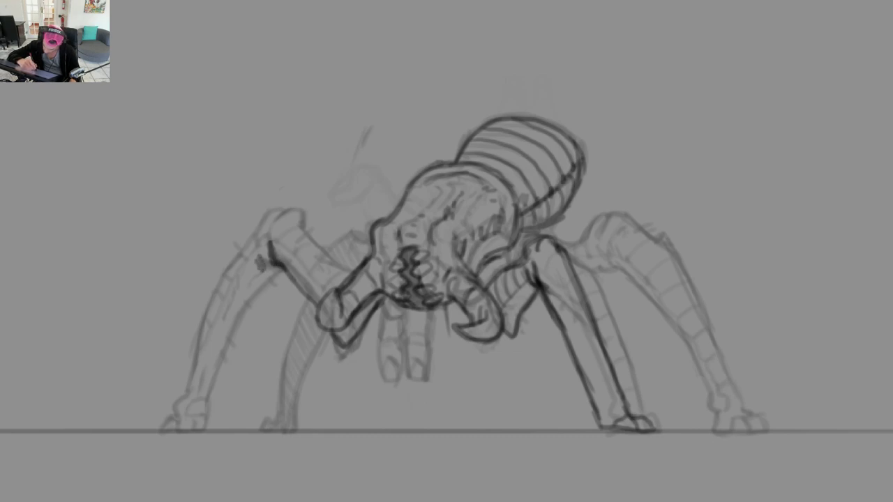
{"action": "left_click_drag", "start_coordinate": [296, 227], "coordinate": [353, 275]}
{"action": "left_click_drag", "start_coordinate": [281, 268], "coordinate": [354, 358]}
{"action": "mouse_move", "coordinate": [332, 288]}
{"action": "left_mouse_down"}
{"action": "mouse_move", "coordinate": [317, 322]}
{"action": "mouse_move", "coordinate": [340, 322]}
{"action": "left_mouse_up"}
Redraw the tip of the head's lower-left limb with angular contours where it overlaps the front leg
{"action": "scroll", "coordinate": [382, 313], "scroll_direction": "down", "scroll_amount": 5}
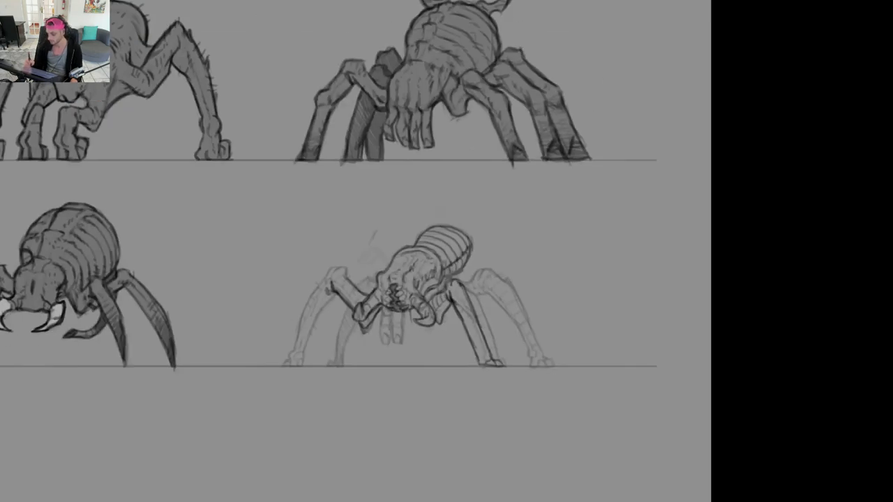
{"action": "scroll", "coordinate": [368, 312], "scroll_direction": "up", "scroll_amount": 5}
{"action": "mouse_move", "coordinate": [348, 284]}
{"action": "left_mouse_down"}
{"action": "mouse_move", "coordinate": [342, 315]}
{"action": "mouse_move", "coordinate": [357, 323]}
{"action": "mouse_move", "coordinate": [350, 344]}
{"action": "left_mouse_up"}
{"action": "mouse_move", "coordinate": [382, 309]}
{"action": "left_mouse_down"}
{"action": "mouse_move", "coordinate": [334, 334]}
{"action": "mouse_move", "coordinate": [371, 294]}
{"action": "mouse_move", "coordinate": [361, 336]}
{"action": "left_mouse_up"}
{"action": "left_click_drag", "start_coordinate": [371, 294], "coordinate": [360, 337]}
{"action": "mouse_move", "coordinate": [349, 305]}
{"action": "left_mouse_down"}
{"action": "mouse_move", "coordinate": [374, 291]}
{"action": "mouse_move", "coordinate": [334, 319]}
{"action": "left_mouse_up"}
{"action": "left_click_drag", "start_coordinate": [339, 309], "coordinate": [370, 280]}
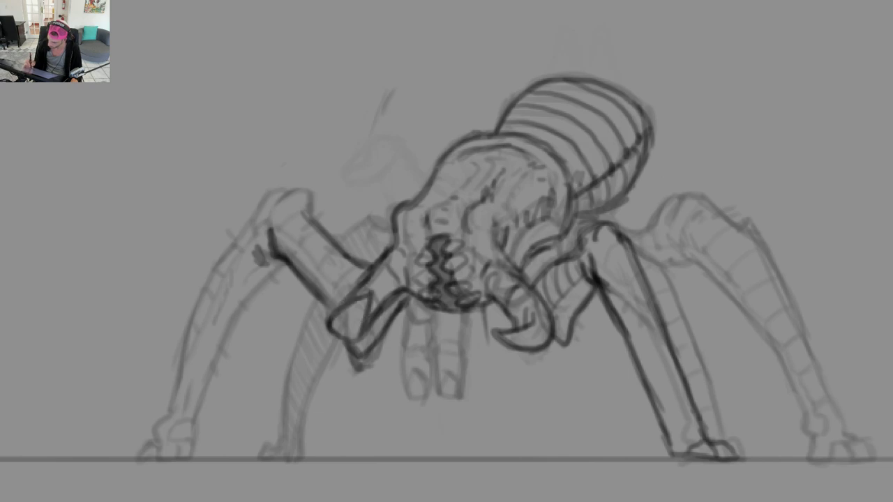
{"action": "scroll", "coordinate": [391, 293], "scroll_direction": "down", "scroll_amount": 5}
Rework the inner lines of the lower-left limb's tip into a rounded cross-section
{"action": "key", "text": "ctrl+plus"}
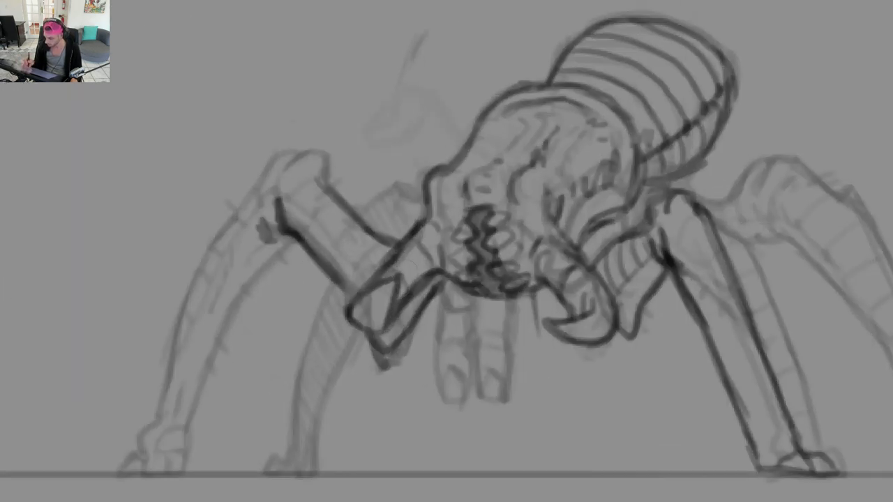
{"action": "mouse_move", "coordinate": [406, 306]}
{"action": "left_mouse_down"}
{"action": "mouse_move", "coordinate": [364, 335]}
{"action": "mouse_move", "coordinate": [412, 291]}
{"action": "mouse_move", "coordinate": [389, 331]}
{"action": "left_mouse_up"}
{"action": "left_click_drag", "start_coordinate": [363, 303], "coordinate": [376, 297]}
{"action": "left_click_drag", "start_coordinate": [428, 275], "coordinate": [412, 295]}
{"action": "key", "text": "ctrl+minus"}
{"action": "key", "text": "ctrl+plus"}
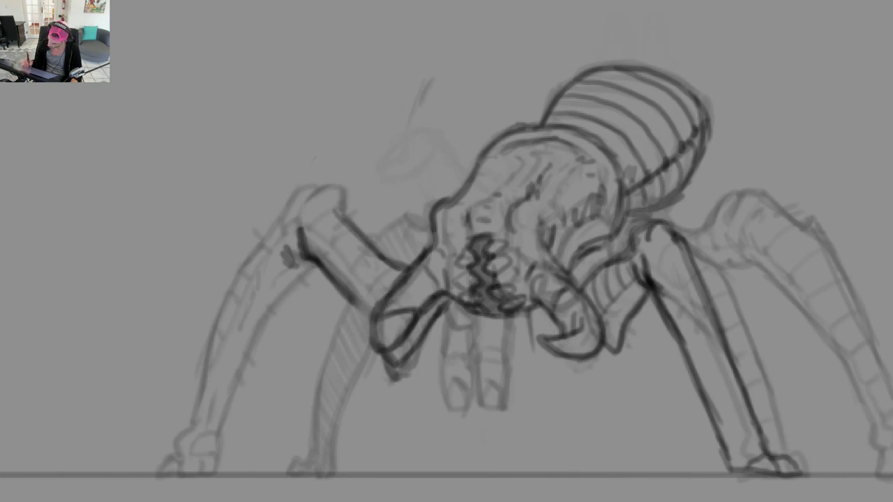
{"action": "key", "text": "ctrl+minus"}
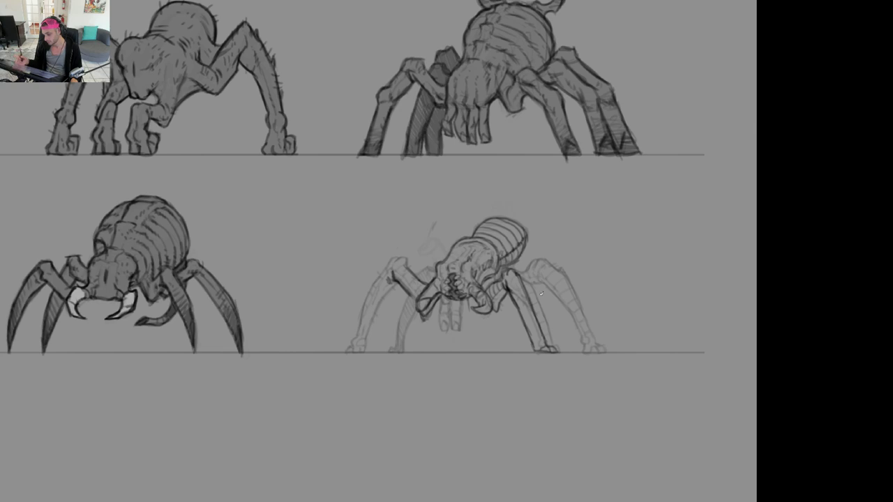
Erase the remaining limbs from the lower corners of the head
{"action": "key", "text": "ctrl+plus"}
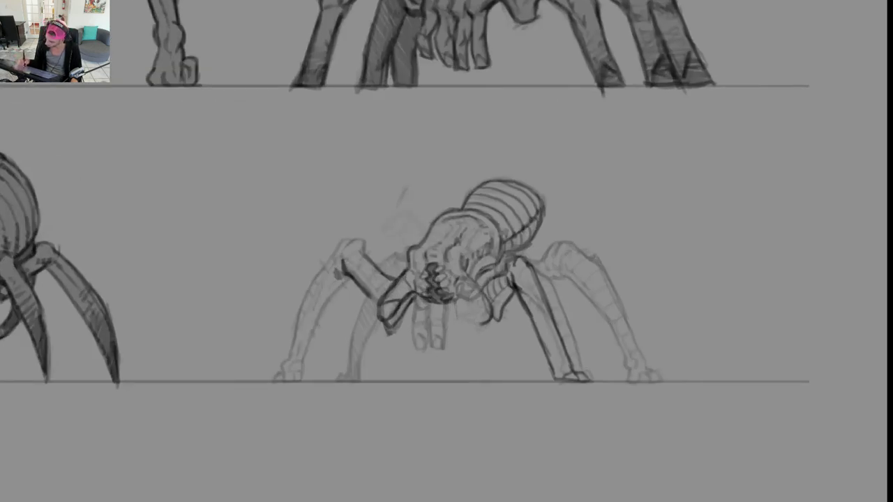
{"action": "mouse_move", "coordinate": [404, 273]}
{"action": "left_mouse_down"}
{"action": "mouse_move", "coordinate": [383, 317]}
{"action": "mouse_move", "coordinate": [389, 321]}
{"action": "left_mouse_up"}
{"action": "scroll", "coordinate": [438, 273], "scroll_direction": "up", "scroll_amount": 4}
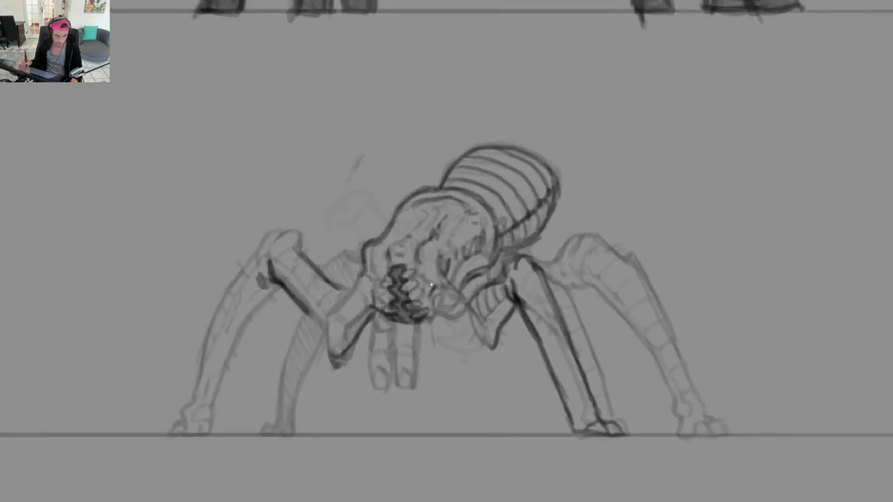
{"action": "scroll", "coordinate": [423, 287], "scroll_direction": "down", "scroll_amount": 2}
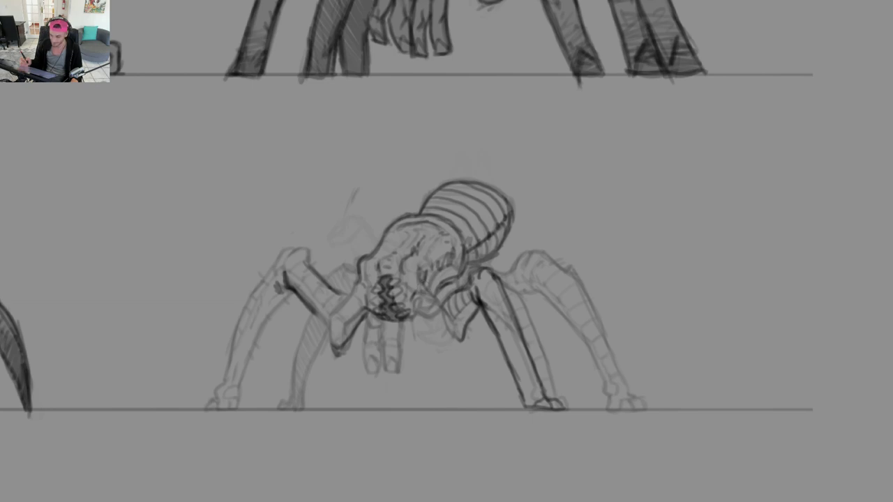
Close the head into a rounded form with new lower side contours and outline the pointed limb to its right
{"action": "mouse_move", "coordinate": [360, 279]}
{"action": "left_mouse_down"}
{"action": "mouse_move", "coordinate": [354, 313]}
{"action": "mouse_move", "coordinate": [422, 321]}
{"action": "left_mouse_up"}
{"action": "scroll", "coordinate": [431, 306], "scroll_direction": "up", "scroll_amount": 2}
{"action": "mouse_move", "coordinate": [434, 283]}
{"action": "left_mouse_down"}
{"action": "mouse_move", "coordinate": [416, 327]}
{"action": "mouse_move", "coordinate": [436, 307]}
{"action": "left_mouse_up"}
{"action": "left_click_drag", "start_coordinate": [458, 267], "coordinate": [440, 314]}
{"action": "scroll", "coordinate": [501, 301], "scroll_direction": "down", "scroll_amount": 3}
{"action": "left_click_drag", "start_coordinate": [502, 302], "coordinate": [411, 345]}
{"action": "scroll", "coordinate": [446, 301], "scroll_direction": "up", "scroll_amount": 2}
{"action": "left_click_drag", "start_coordinate": [410, 311], "coordinate": [410, 356]}
{"action": "key", "text": "Escape"}
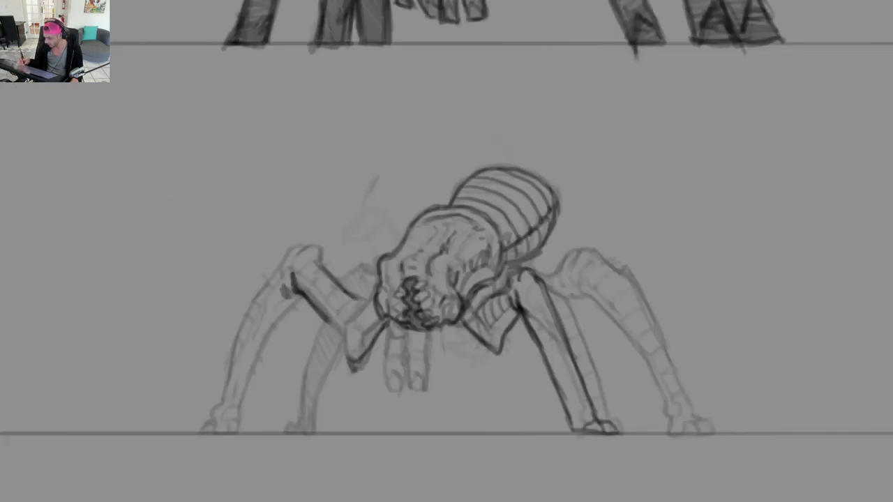
Detail the pointed limb right of the head and draw the underside line of the rear-right leg
{"action": "left_click_drag", "start_coordinate": [489, 297], "coordinate": [471, 320]}
{"action": "left_click_drag", "start_coordinate": [474, 320], "coordinate": [478, 338]}
{"action": "mouse_move", "coordinate": [488, 288]}
{"action": "left_mouse_down"}
{"action": "mouse_move", "coordinate": [478, 300]}
{"action": "mouse_move", "coordinate": [492, 295]}
{"action": "left_mouse_up"}
{"action": "left_click_drag", "start_coordinate": [622, 291], "coordinate": [535, 288]}
{"action": "left_click_drag", "start_coordinate": [462, 301], "coordinate": [495, 296]}
{"action": "left_click_drag", "start_coordinate": [464, 302], "coordinate": [506, 295]}
{"action": "mouse_move", "coordinate": [489, 301]}
{"action": "left_mouse_down"}
{"action": "mouse_move", "coordinate": [328, 316]}
{"action": "mouse_move", "coordinate": [412, 320]}
{"action": "left_mouse_up"}
Sketch the contours joining the front-left leg's pointed joint to the side of the head
{"action": "left_click_drag", "start_coordinate": [333, 306], "coordinate": [364, 345]}
{"action": "mouse_move", "coordinate": [354, 284]}
{"action": "left_mouse_down"}
{"action": "mouse_move", "coordinate": [373, 289]}
{"action": "mouse_move", "coordinate": [357, 318]}
{"action": "left_mouse_up"}
{"action": "mouse_move", "coordinate": [377, 287]}
{"action": "left_mouse_down"}
{"action": "mouse_move", "coordinate": [360, 304]}
{"action": "mouse_move", "coordinate": [385, 271]}
{"action": "mouse_move", "coordinate": [364, 297]}
{"action": "left_mouse_up"}
{"action": "left_click_drag", "start_coordinate": [386, 263], "coordinate": [373, 283]}
{"action": "left_click_drag", "start_coordinate": [428, 238], "coordinate": [342, 245]}
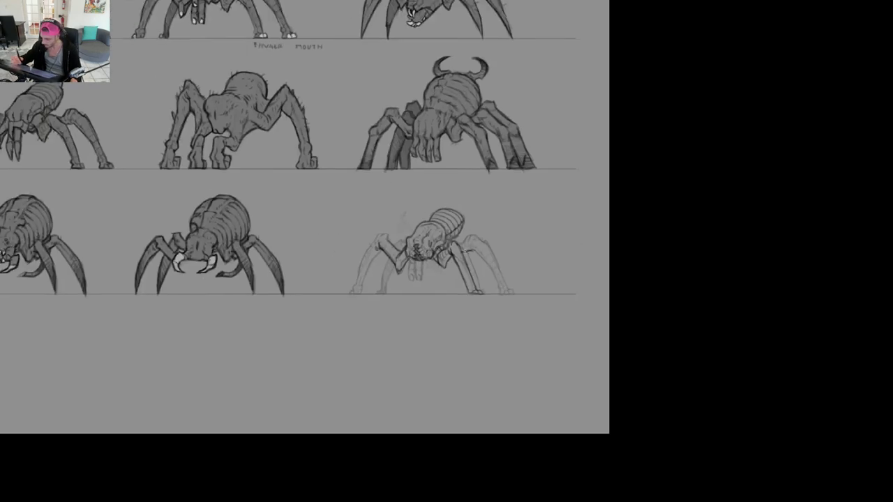
{"action": "left_click_drag", "start_coordinate": [422, 257], "coordinate": [459, 259]}
{"action": "scroll", "coordinate": [339, 255], "scroll_direction": "up", "scroll_amount": 3}
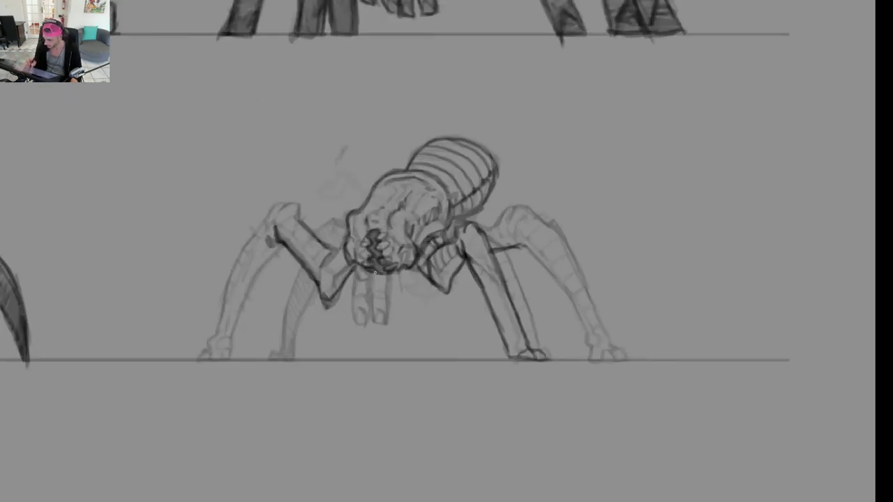
{"action": "left_click_drag", "start_coordinate": [340, 248], "coordinate": [324, 256]}
{"action": "left_click_drag", "start_coordinate": [340, 249], "coordinate": [323, 259]}
{"action": "left_click_drag", "start_coordinate": [340, 239], "coordinate": [324, 248]}
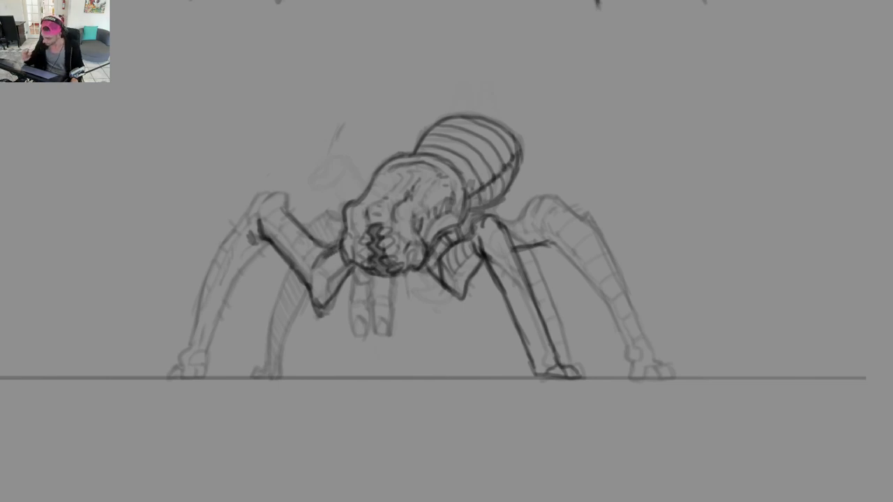
Strengthen the lower edge of the pointed limb right of the head and its connection to the body
{"action": "left_click_drag", "start_coordinate": [422, 268], "coordinate": [460, 300]}
{"action": "mouse_move", "coordinate": [448, 233]}
{"action": "left_mouse_down"}
{"action": "mouse_move", "coordinate": [433, 244]}
{"action": "mouse_move", "coordinate": [451, 243]}
{"action": "mouse_move", "coordinate": [436, 238]}
{"action": "left_mouse_up"}
{"action": "left_click_drag", "start_coordinate": [436, 231], "coordinate": [425, 237]}
{"action": "left_click_drag", "start_coordinate": [485, 227], "coordinate": [464, 221]}
{"action": "scroll", "coordinate": [461, 231], "scroll_direction": "up", "scroll_amount": 3}
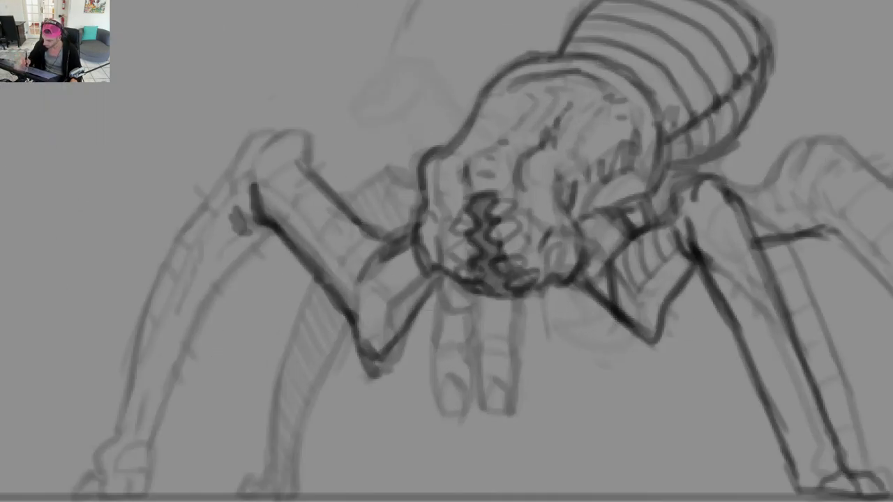
Darken the inner folds and lower edge of the pointed joint left of the head
{"action": "mouse_move", "coordinate": [440, 277]}
{"action": "left_mouse_down"}
{"action": "mouse_move", "coordinate": [367, 340]}
{"action": "mouse_move", "coordinate": [349, 345]}
{"action": "left_mouse_up"}
{"action": "left_click_drag", "start_coordinate": [409, 318], "coordinate": [353, 335]}
{"action": "left_click_drag", "start_coordinate": [445, 275], "coordinate": [374, 341]}
{"action": "scroll", "coordinate": [527, 309], "scroll_direction": "down", "scroll_amount": 3}
{"action": "scroll", "coordinate": [527, 309], "scroll_direction": "up", "scroll_amount": 2}
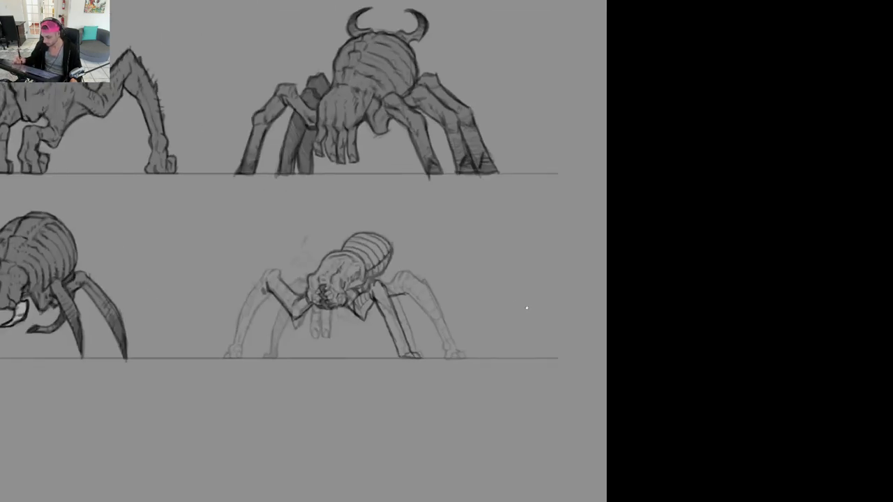
Darken the inner edge of the rear-right leg down to its foot
{"action": "scroll", "coordinate": [443, 311], "scroll_direction": "up", "scroll_amount": 1}
{"action": "left_click_drag", "start_coordinate": [402, 290], "coordinate": [441, 352]}
{"action": "left_click_drag", "start_coordinate": [434, 338], "coordinate": [447, 361]}
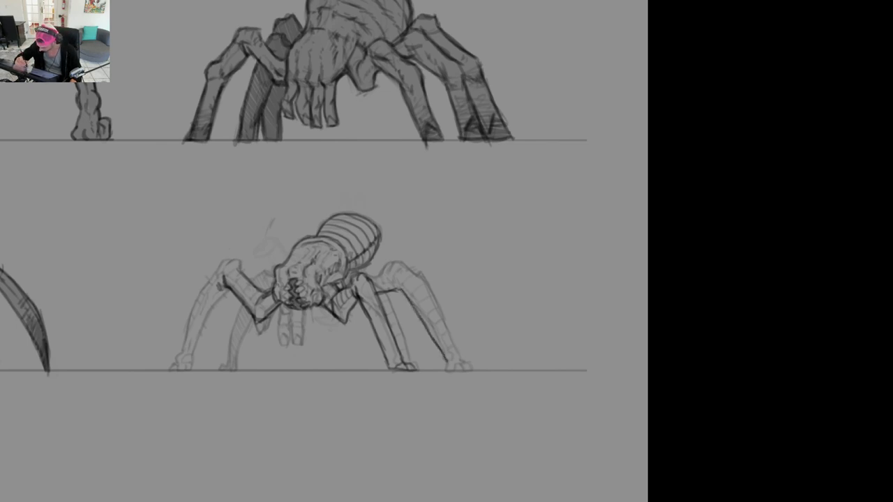
Ink the rightmost leg of the unfinished creature in the bottom row, from the body joint and knee down to the foot
{"action": "mouse_move", "coordinate": [369, 278]}
{"action": "left_mouse_down"}
{"action": "mouse_move", "coordinate": [406, 261]}
{"action": "mouse_move", "coordinate": [419, 273]}
{"action": "mouse_move", "coordinate": [396, 282]}
{"action": "left_mouse_up"}
{"action": "mouse_move", "coordinate": [400, 276]}
{"action": "left_mouse_down"}
{"action": "mouse_move", "coordinate": [422, 279]}
{"action": "mouse_move", "coordinate": [432, 300]}
{"action": "left_mouse_up"}
{"action": "left_click_drag", "start_coordinate": [419, 274], "coordinate": [445, 326]}
{"action": "mouse_move", "coordinate": [423, 285]}
{"action": "left_mouse_down"}
{"action": "mouse_move", "coordinate": [476, 371]}
{"action": "mouse_move", "coordinate": [446, 370]}
{"action": "left_mouse_up"}
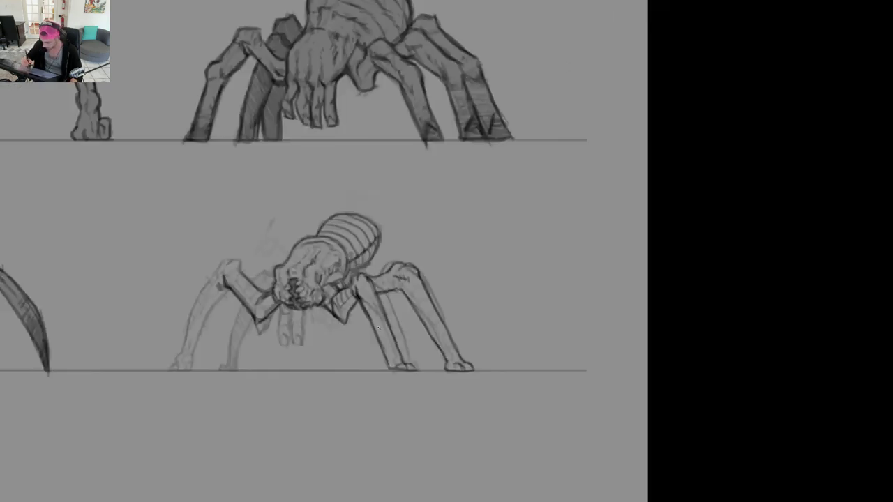
Ink the lower front leg on the left of the same creature, outlining both edges and the small foot on the ground line
{"action": "left_click_drag", "start_coordinate": [229, 288], "coordinate": [181, 369]}
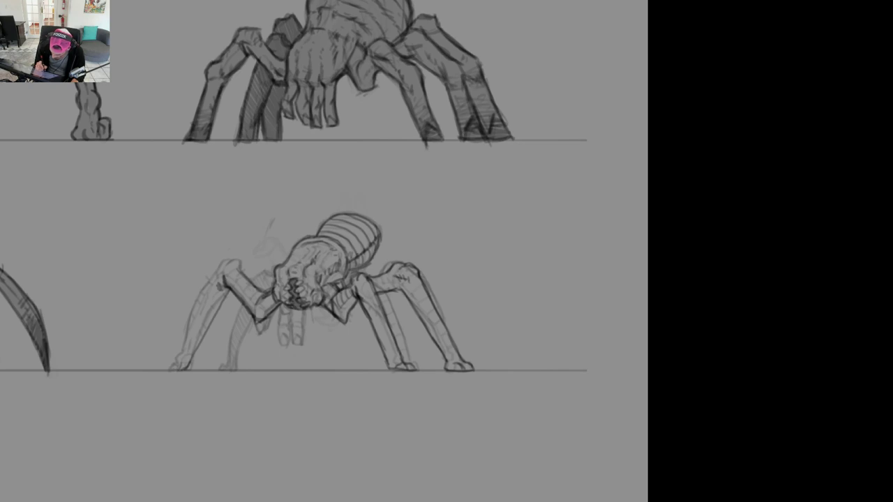
{"action": "mouse_move", "coordinate": [214, 279]}
{"action": "left_mouse_down"}
{"action": "mouse_move", "coordinate": [184, 348]}
{"action": "mouse_move", "coordinate": [164, 368]}
{"action": "mouse_move", "coordinate": [175, 371]}
{"action": "left_mouse_up"}
{"action": "mouse_move", "coordinate": [169, 363]}
{"action": "left_mouse_down"}
{"action": "mouse_move", "coordinate": [214, 276]}
{"action": "mouse_move", "coordinate": [236, 261]}
{"action": "mouse_move", "coordinate": [242, 271]}
{"action": "mouse_move", "coordinate": [188, 367]}
{"action": "left_mouse_up"}
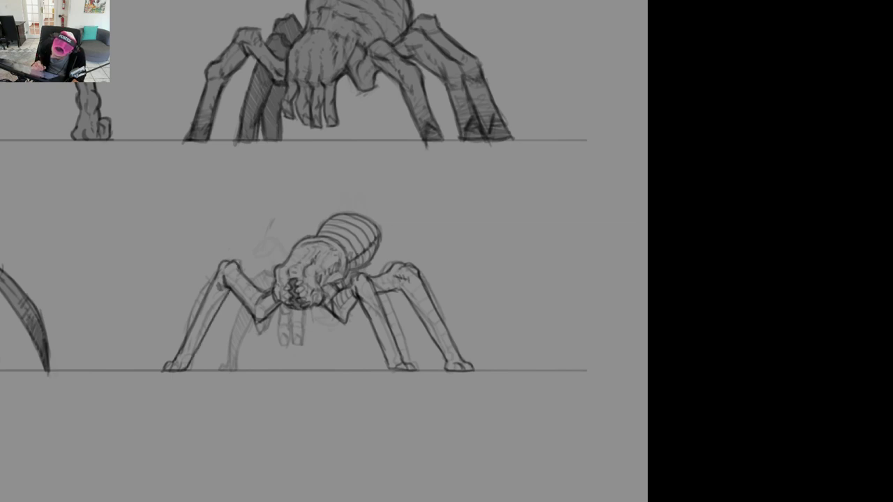
{"action": "left_click_drag", "start_coordinate": [222, 301], "coordinate": [217, 310]}
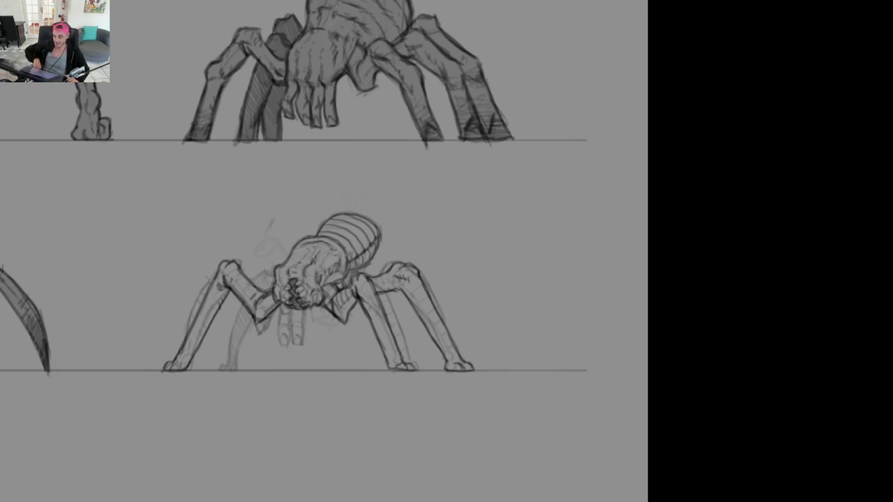
Outline the raised knee of the rear left leg behind the creature's head and go over its lower leg
{"action": "scroll", "coordinate": [253, 331], "scroll_direction": "up", "scroll_amount": 2}
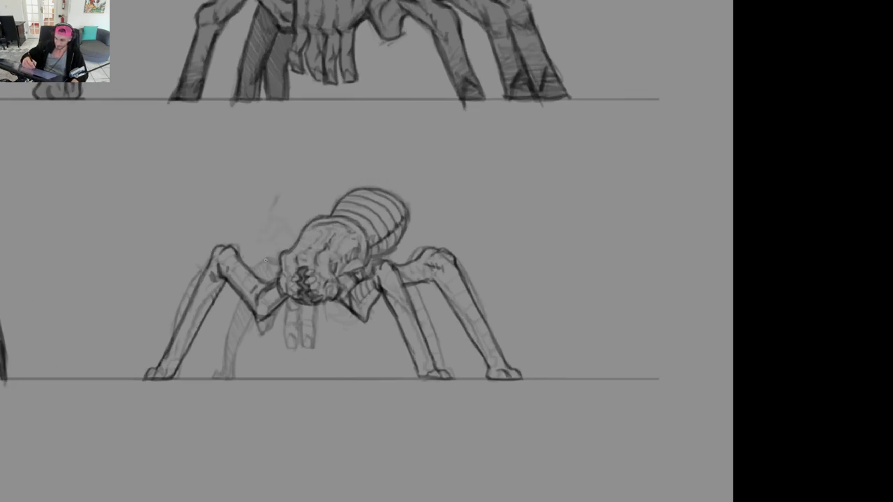
{"action": "scroll", "coordinate": [265, 261], "scroll_direction": "up", "scroll_amount": 2}
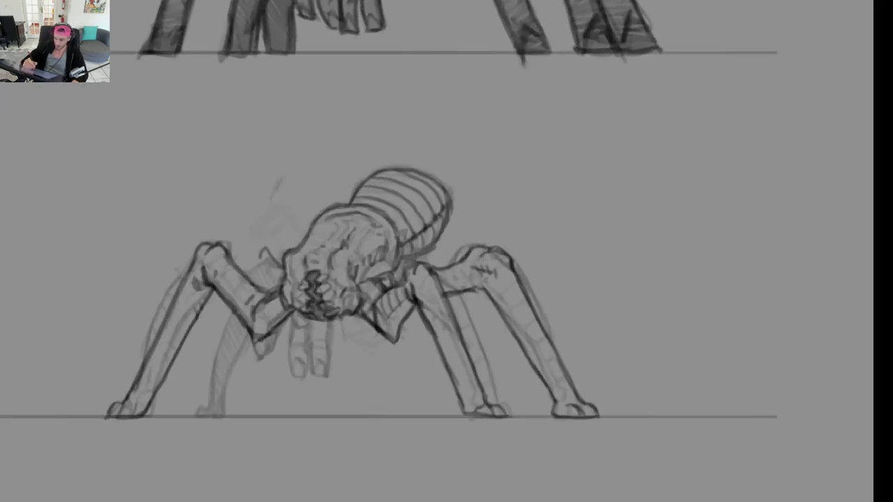
{"action": "left_click_drag", "start_coordinate": [260, 252], "coordinate": [242, 269]}
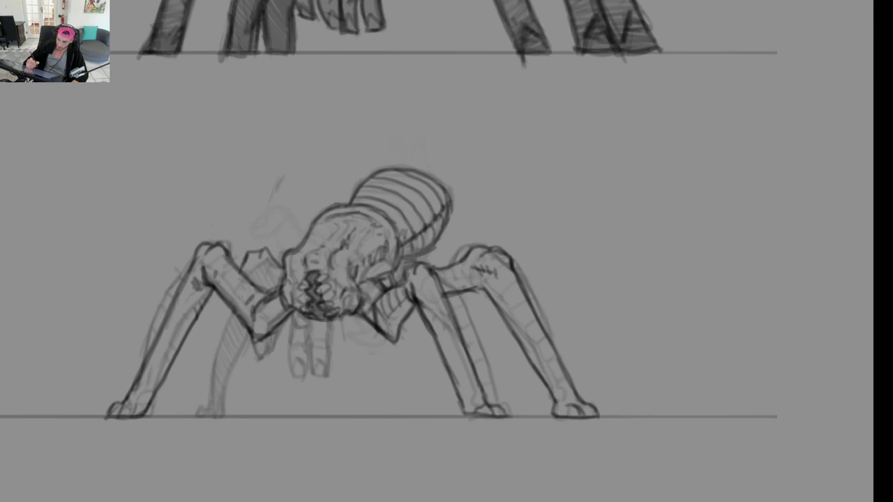
{"action": "mouse_move", "coordinate": [227, 303]}
{"action": "left_mouse_down"}
{"action": "mouse_move", "coordinate": [184, 407]}
{"action": "mouse_move", "coordinate": [175, 412]}
{"action": "left_mouse_up"}
Look over the whole sheet of numbered creature variations, from the top row down to the unfinished sketch
{"action": "scroll", "coordinate": [214, 374], "scroll_direction": "down", "scroll_amount": 5}
{"action": "scroll", "coordinate": [386, 198], "scroll_direction": "up", "scroll_amount": 4}
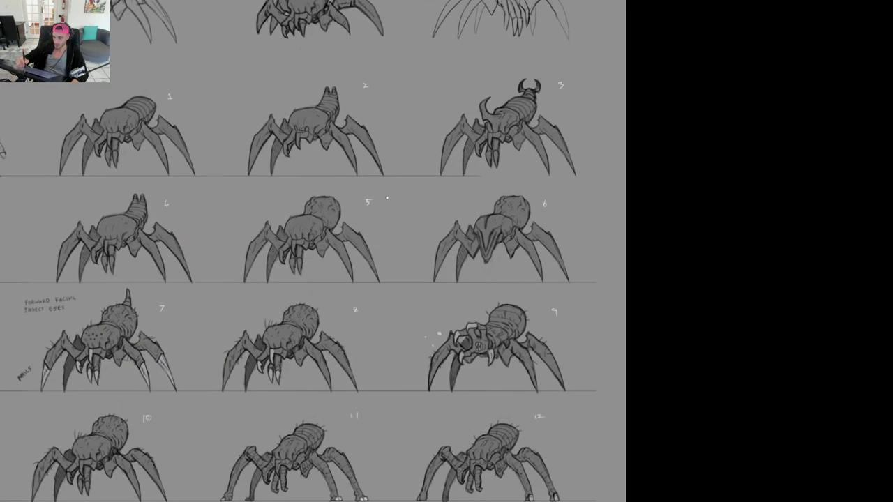
{"action": "left_click_drag", "start_coordinate": [387, 198], "coordinate": [488, 267]}
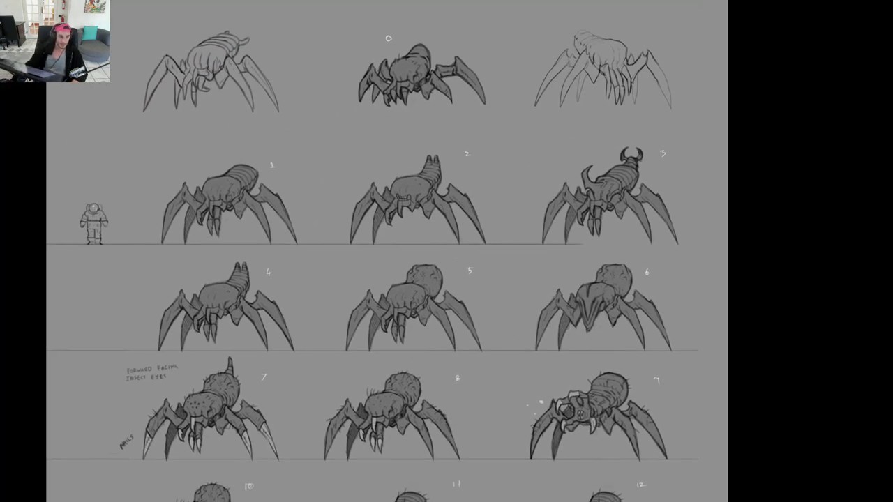
{"action": "mouse_move", "coordinate": [1, 67]}
{"action": "left_mouse_down"}
{"action": "mouse_move", "coordinate": [91, 67]}
{"action": "mouse_move", "coordinate": [0, 65]}
{"action": "mouse_move", "coordinate": [11, 66]}
{"action": "left_mouse_up"}
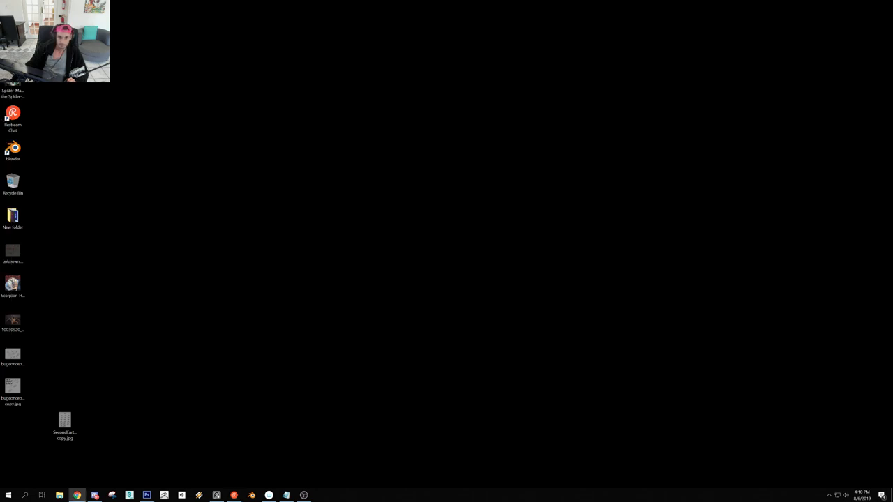
{"action": "key", "text": "alt+Tab"}
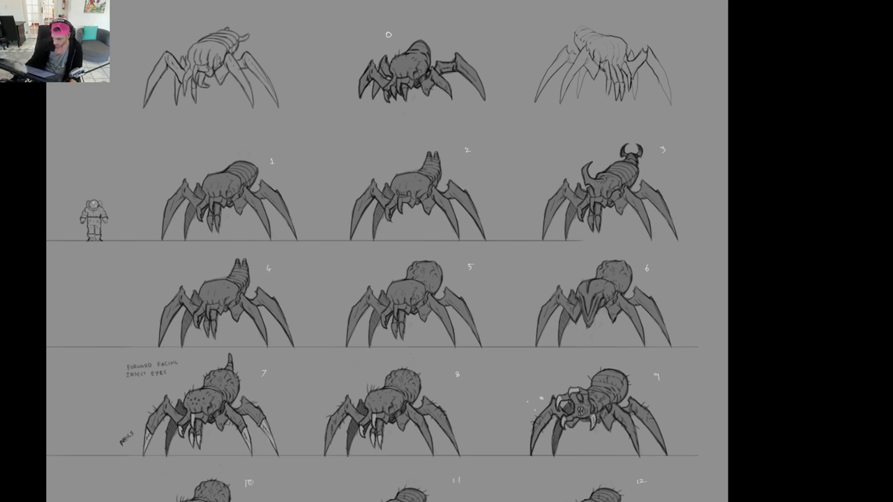
{"action": "left_click_drag", "start_coordinate": [538, 388], "coordinate": [418, 105]}
{"action": "mouse_move", "coordinate": [433, 425]}
{"action": "left_mouse_down"}
{"action": "mouse_move", "coordinate": [488, 289]}
{"action": "mouse_move", "coordinate": [488, 189]}
{"action": "left_mouse_up"}
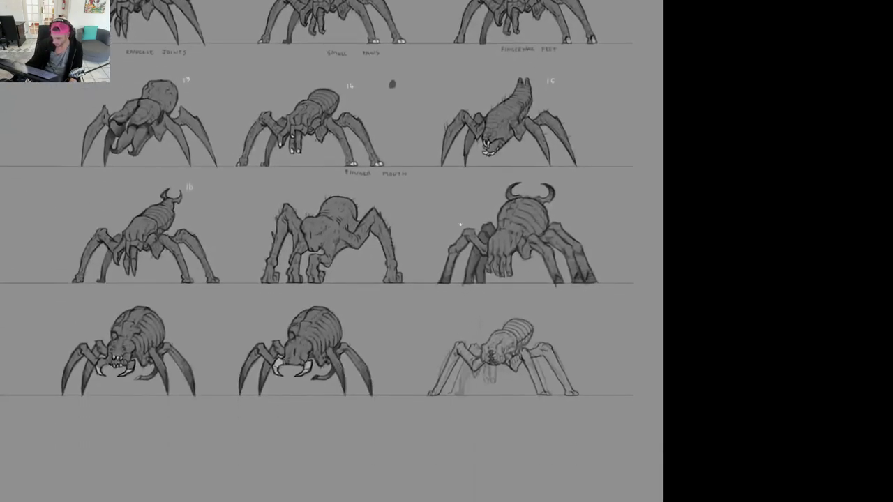
{"action": "left_click_drag", "start_coordinate": [424, 233], "coordinate": [442, 323]}
{"action": "scroll", "coordinate": [441, 323], "scroll_direction": "up", "scroll_amount": 1}
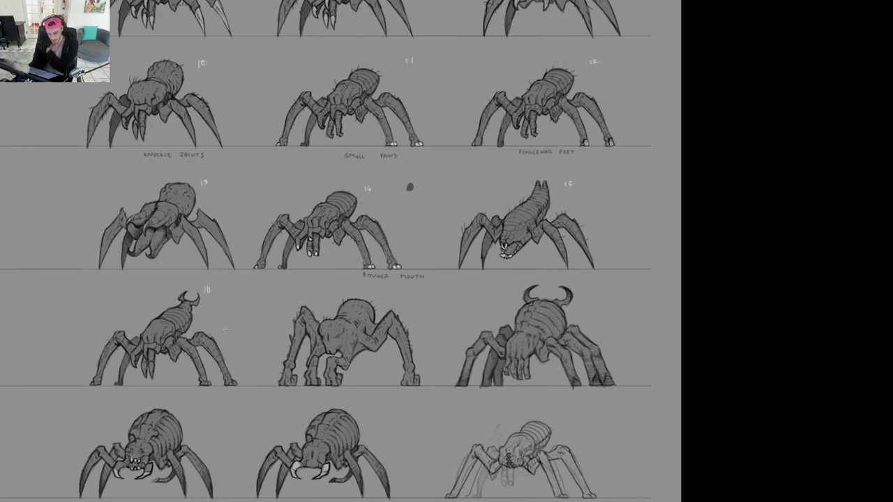
{"action": "scroll", "coordinate": [341, 251], "scroll_direction": "up", "scroll_amount": 4}
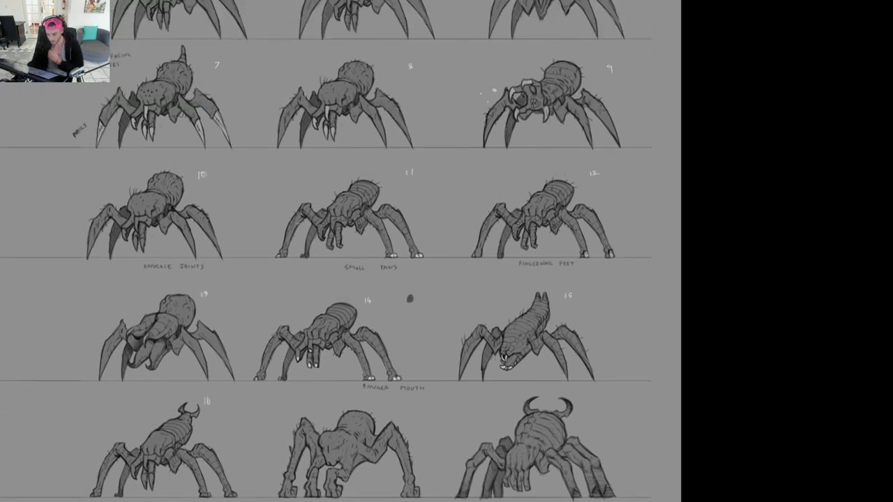
{"action": "scroll", "coordinate": [289, 185], "scroll_direction": "up", "scroll_amount": 10}
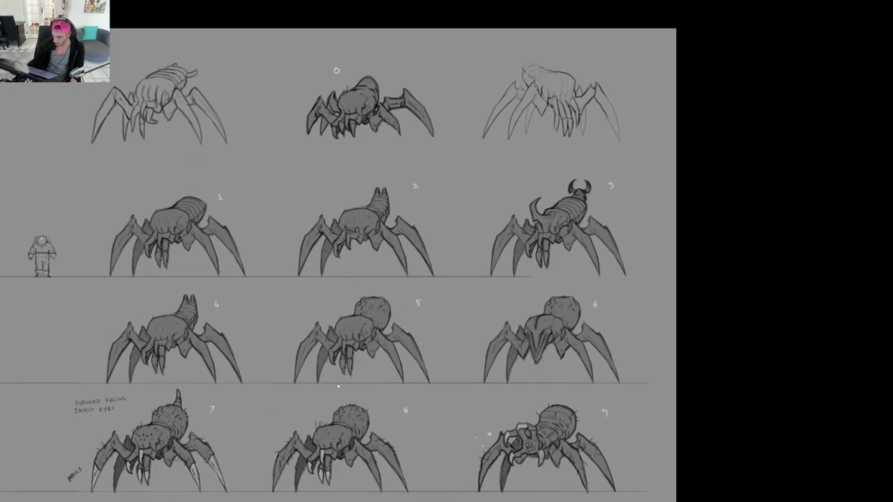
{"action": "left_click_drag", "start_coordinate": [338, 387], "coordinate": [326, 271]}
{"action": "left_click_drag", "start_coordinate": [227, 175], "coordinate": [302, 281]}
{"action": "left_click_drag", "start_coordinate": [253, 200], "coordinate": [292, 300]}
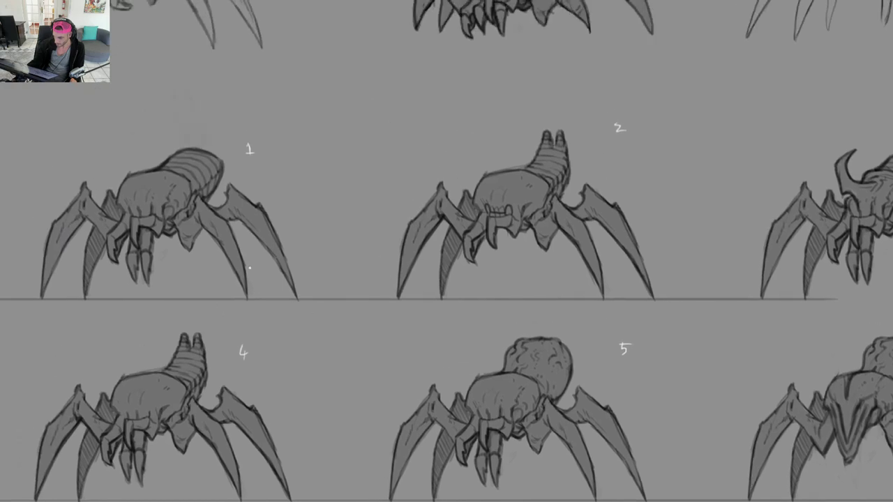
{"action": "mouse_move", "coordinate": [52, 125]}
{"action": "left_mouse_down"}
{"action": "mouse_move", "coordinate": [345, 304]}
{"action": "mouse_move", "coordinate": [289, 275]}
{"action": "mouse_move", "coordinate": [287, 286]}
{"action": "left_mouse_up"}
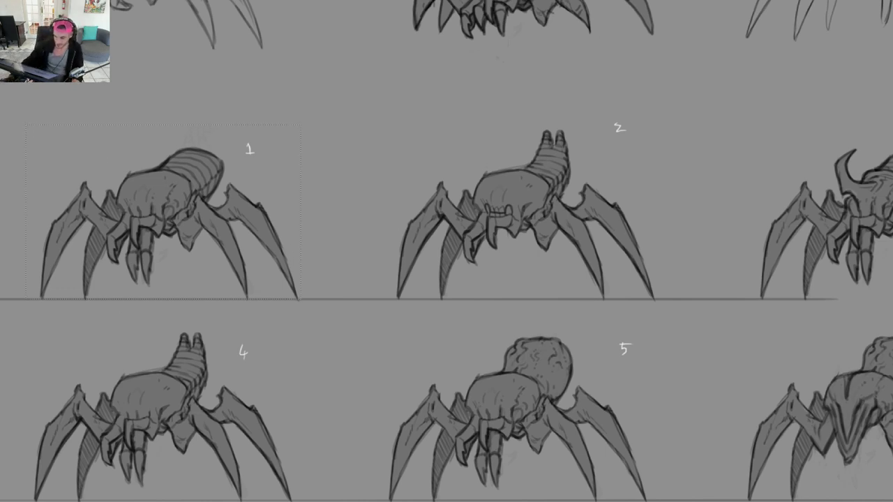
{"action": "left_click_drag", "start_coordinate": [355, 281], "coordinate": [242, 244]}
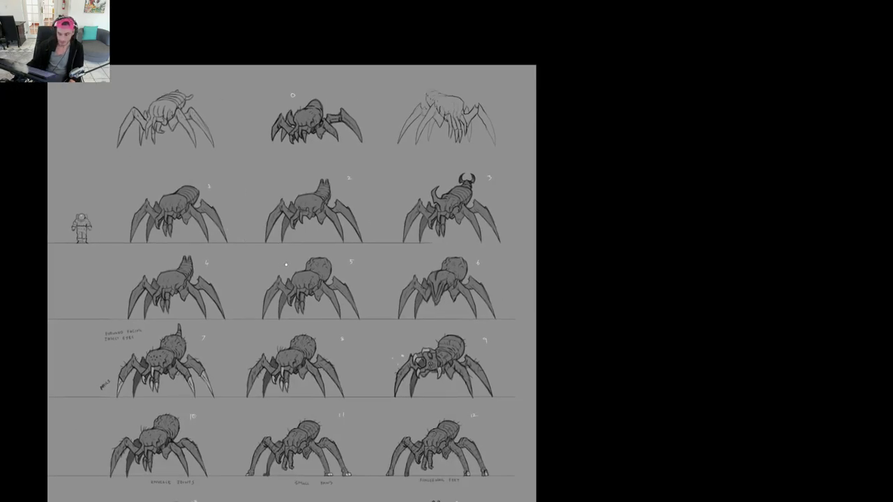
Compare the overall silhouettes of the creature variations across all rows of the sheet
{"action": "left_click_drag", "start_coordinate": [271, 290], "coordinate": [284, 254]}
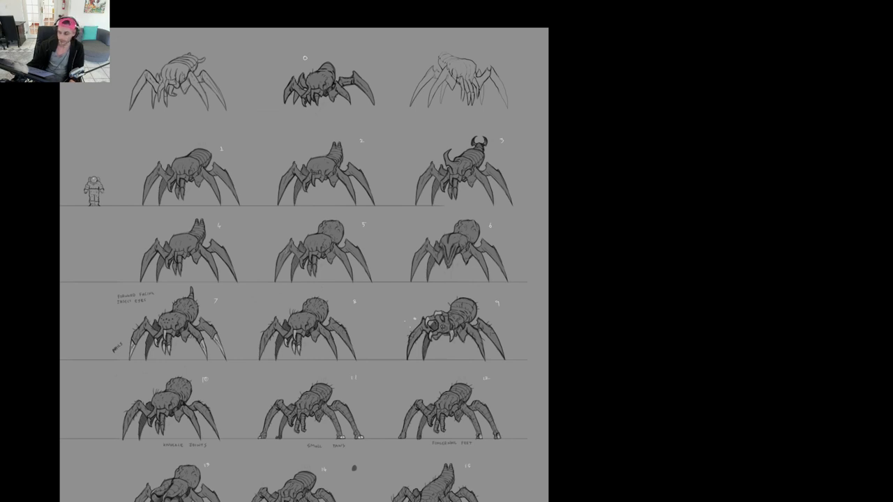
{"action": "left_click_drag", "start_coordinate": [239, 299], "coordinate": [242, 251]}
{"action": "left_click_drag", "start_coordinate": [243, 392], "coordinate": [245, 276]}
{"action": "left_click_drag", "start_coordinate": [247, 230], "coordinate": [136, 150]}
{"action": "left_click_drag", "start_coordinate": [285, 152], "coordinate": [291, 191]}
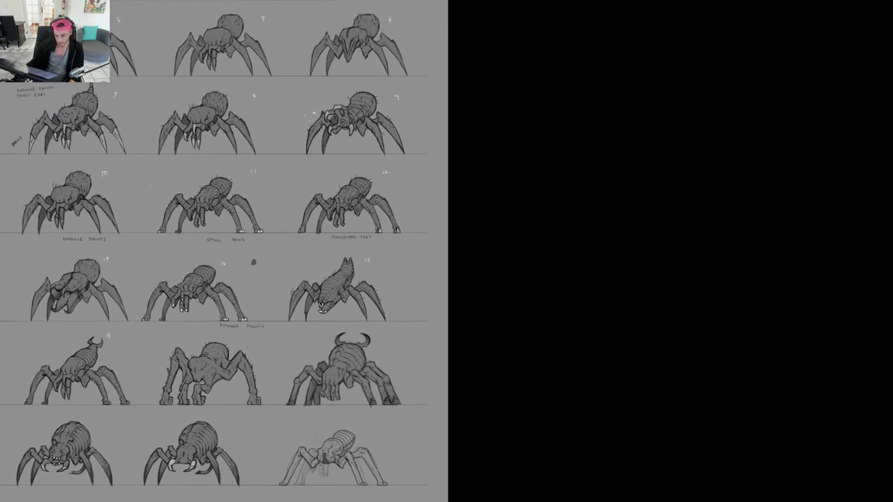
{"action": "left_click_drag", "start_coordinate": [149, 255], "coordinate": [195, 210]}
{"action": "left_click_drag", "start_coordinate": [328, 239], "coordinate": [307, 300]}
{"action": "left_click_drag", "start_coordinate": [264, 324], "coordinate": [282, 339]}
{"action": "left_click_drag", "start_coordinate": [265, 132], "coordinate": [280, 345]}
{"action": "left_click_drag", "start_coordinate": [206, 186], "coordinate": [243, 317]}
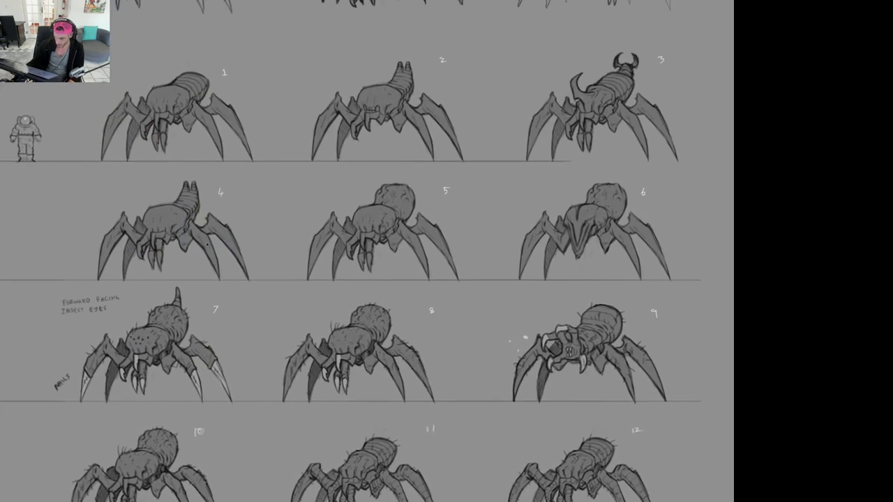
Examine the heads, abdomens, legs and feet of creatures 2 to 16 close up
{"action": "left_click_drag", "start_coordinate": [208, 240], "coordinate": [199, 227]}
{"action": "key", "text": "ctrl+z"}
{"action": "left_click_drag", "start_coordinate": [293, 235], "coordinate": [261, 269]}
{"action": "scroll", "coordinate": [260, 268], "scroll_direction": "down", "scroll_amount": 2}
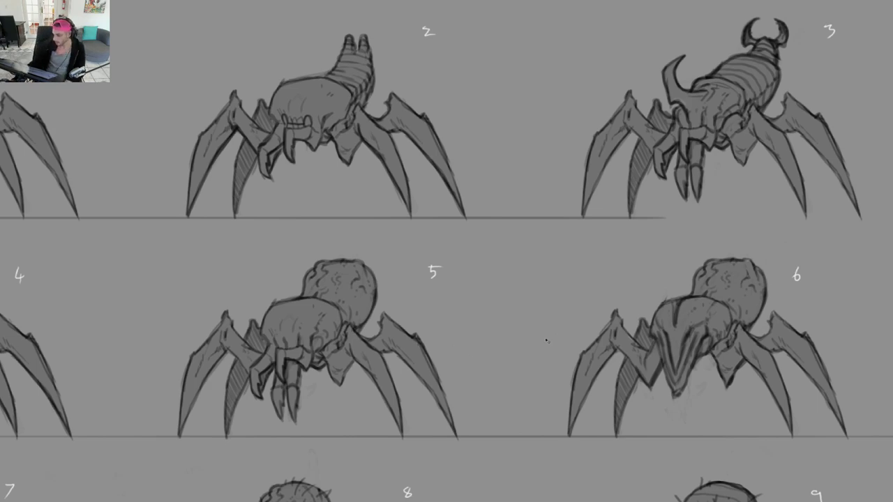
{"action": "left_click_drag", "start_coordinate": [431, 377], "coordinate": [148, 43]}
{"action": "left_click_drag", "start_coordinate": [319, 246], "coordinate": [256, 319]}
{"action": "mouse_move", "coordinate": [167, 364]}
{"action": "left_mouse_down"}
{"action": "mouse_move", "coordinate": [513, 195]}
{"action": "mouse_move", "coordinate": [534, 438]}
{"action": "mouse_move", "coordinate": [509, 388]}
{"action": "mouse_move", "coordinate": [505, 324]}
{"action": "mouse_move", "coordinate": [504, 423]}
{"action": "left_mouse_up"}
{"action": "left_click_drag", "start_coordinate": [385, 98], "coordinate": [419, 198]}
{"action": "left_click_drag", "start_coordinate": [375, 271], "coordinate": [408, 363]}
{"action": "left_click_drag", "start_coordinate": [503, 427], "coordinate": [502, 330]}
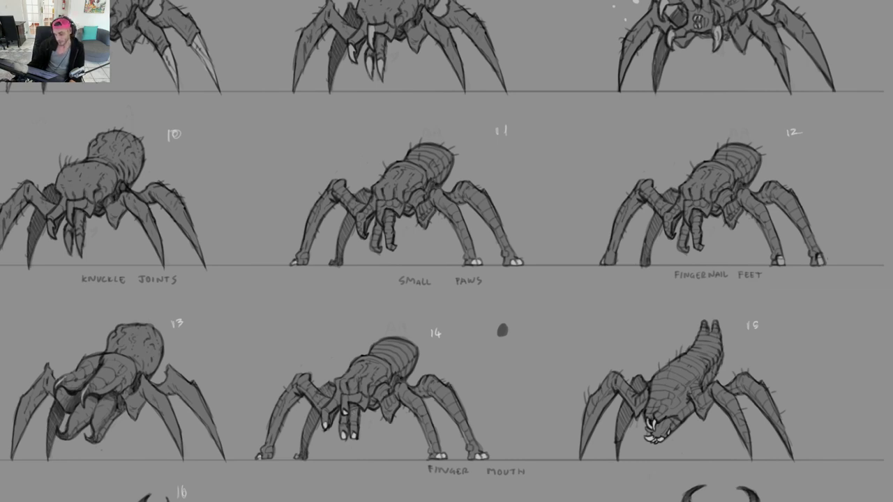
{"action": "left_click_drag", "start_coordinate": [372, 374], "coordinate": [363, 118]}
{"action": "mouse_move", "coordinate": [397, 465]}
{"action": "left_mouse_down"}
{"action": "mouse_move", "coordinate": [359, 308]}
{"action": "mouse_move", "coordinate": [341, 275]}
{"action": "left_mouse_up"}
{"action": "scroll", "coordinate": [339, 263], "scroll_direction": "down", "scroll_amount": 2}
{"action": "mouse_move", "coordinate": [315, 134]}
{"action": "left_mouse_down"}
{"action": "mouse_move", "coordinate": [354, 324]}
{"action": "mouse_move", "coordinate": [364, 303]}
{"action": "left_mouse_up"}
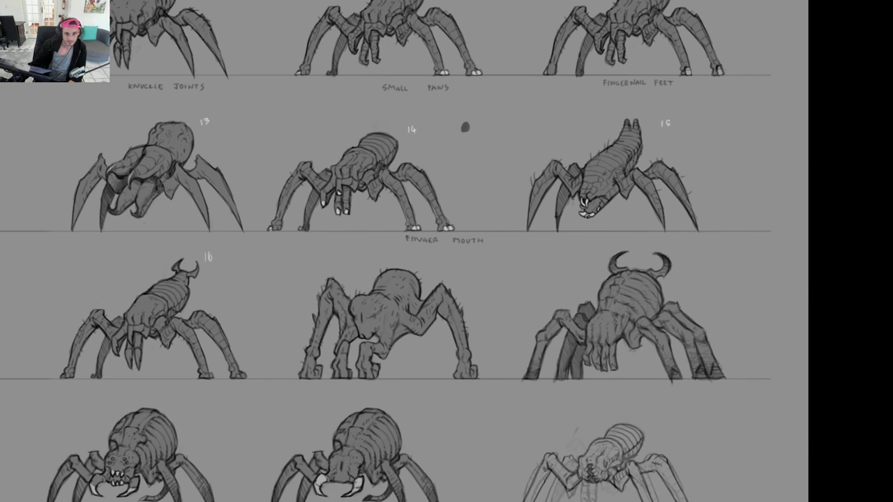
Switch to Chrome and run an image search for "ohmu" in a new tab
{"action": "left_click_drag", "start_coordinate": [252, 499], "coordinate": [285, 159]}
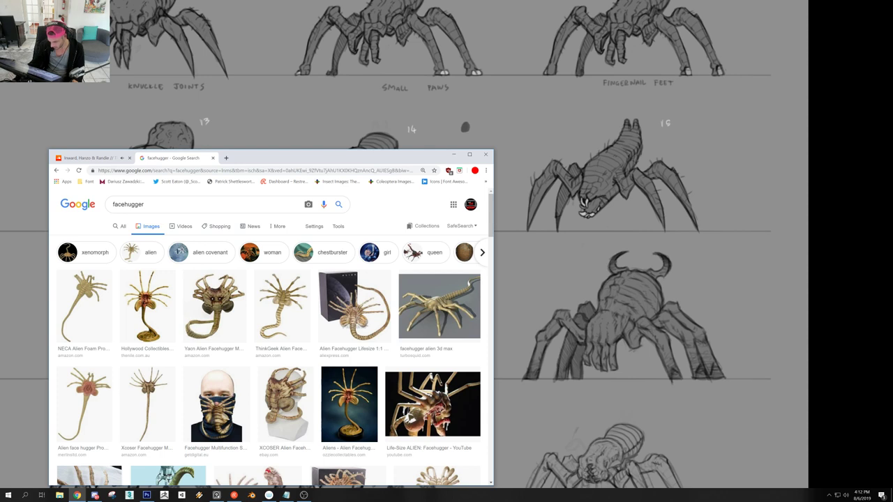
{"action": "left_click", "coordinate": [226, 159]}
{"action": "type", "text": "ohmu"}
{"action": "key", "text": "Return"}
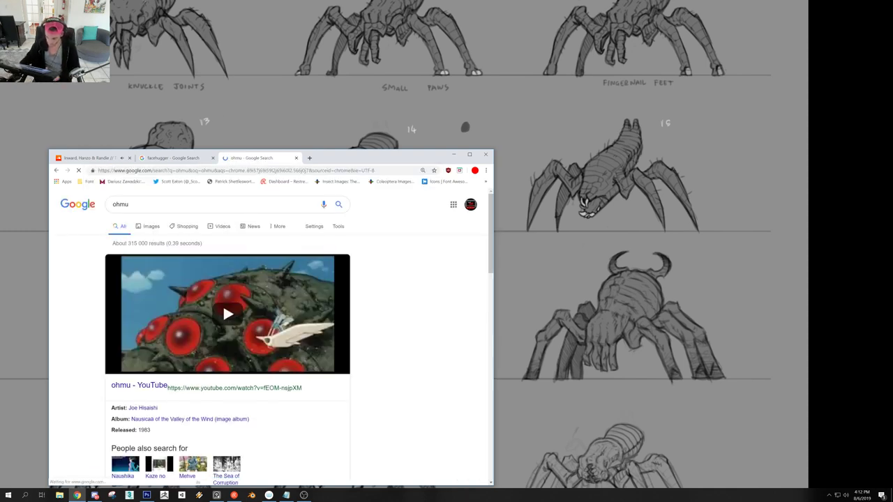
{"action": "left_click", "coordinate": [149, 226]}
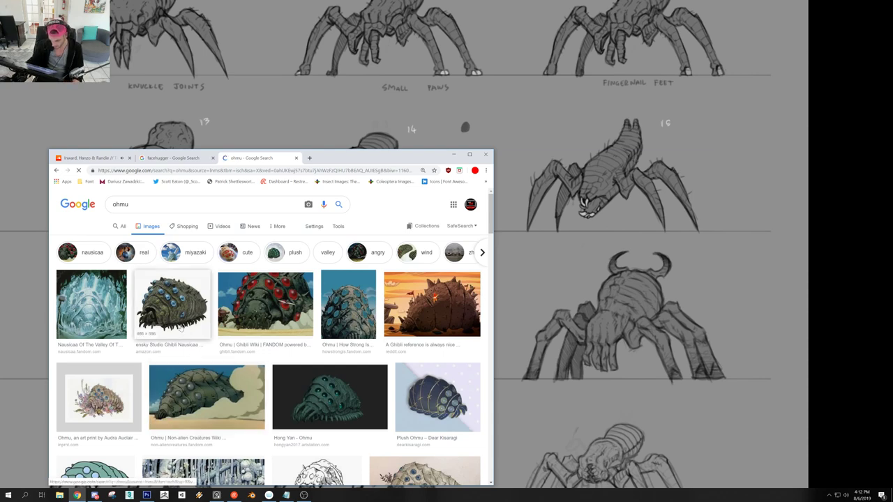
Preview the Studio Ghibli ohmu toy and Ghibli Wiki images, close the opened Amazon page, and return to the drawing
{"action": "left_click", "coordinate": [180, 329]}
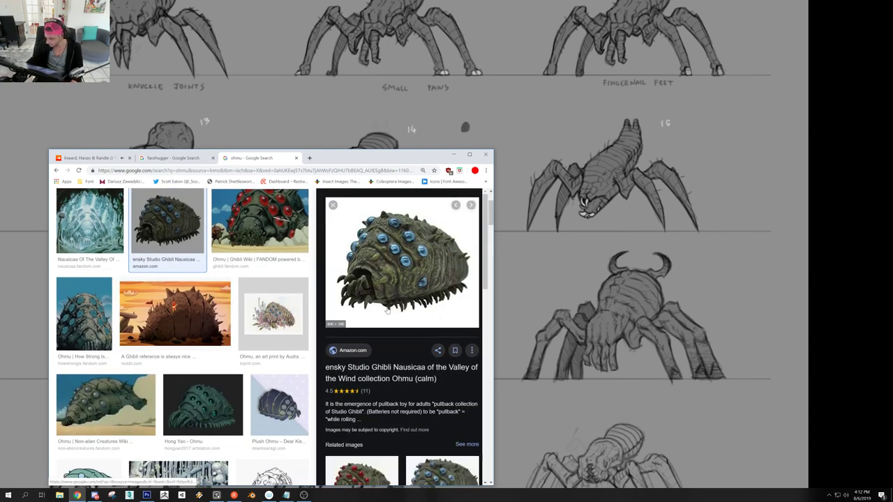
{"action": "left_click", "coordinate": [382, 279]}
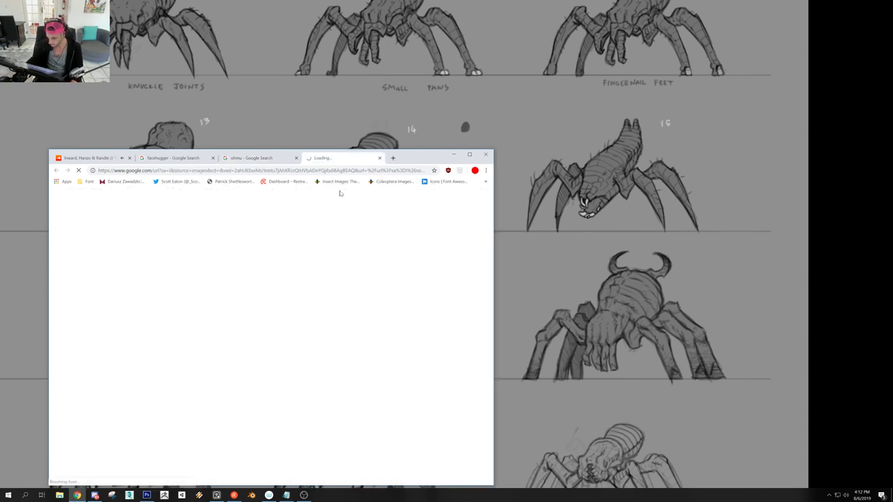
{"action": "left_click", "coordinate": [273, 161]}
{"action": "left_click", "coordinate": [279, 219]}
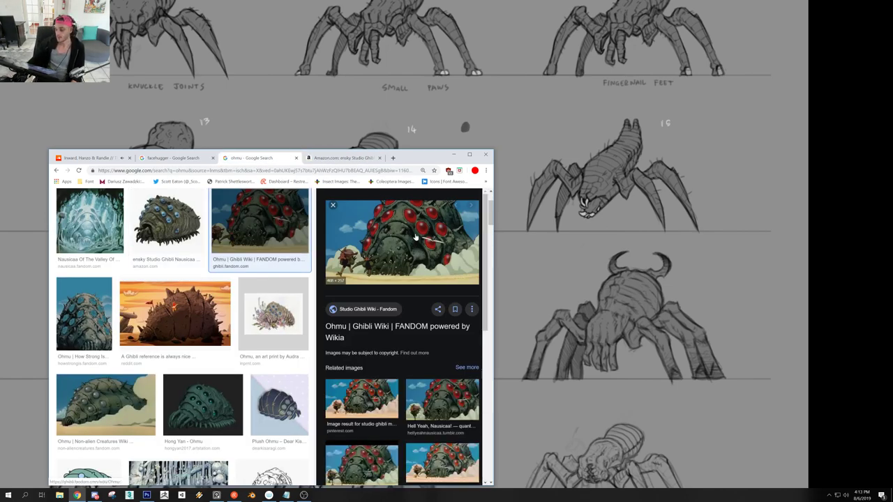
{"action": "key", "text": "ctrl+Tab"}
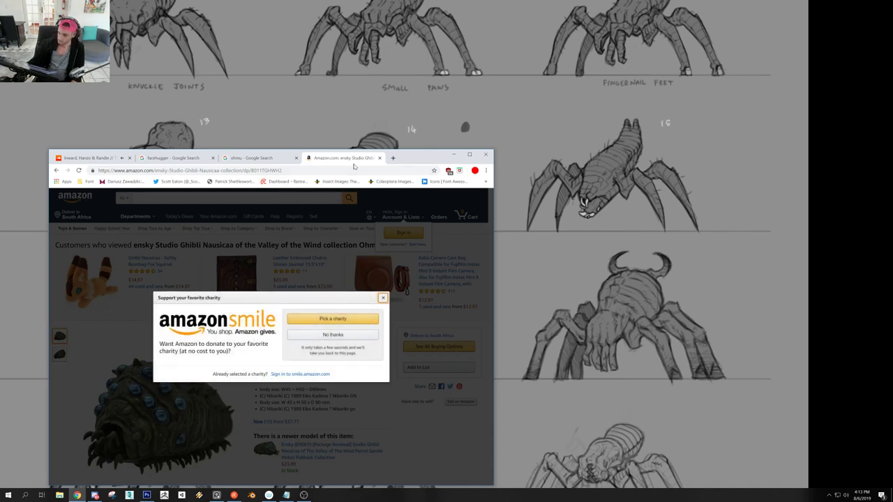
{"action": "left_click", "coordinate": [380, 159]}
{"action": "left_click", "coordinate": [361, 118]}
Try sketching longer arched legs over the hairy creature to the right of number 16, and undo the strokes
{"action": "left_click_drag", "start_coordinate": [405, 388], "coordinate": [358, 338]}
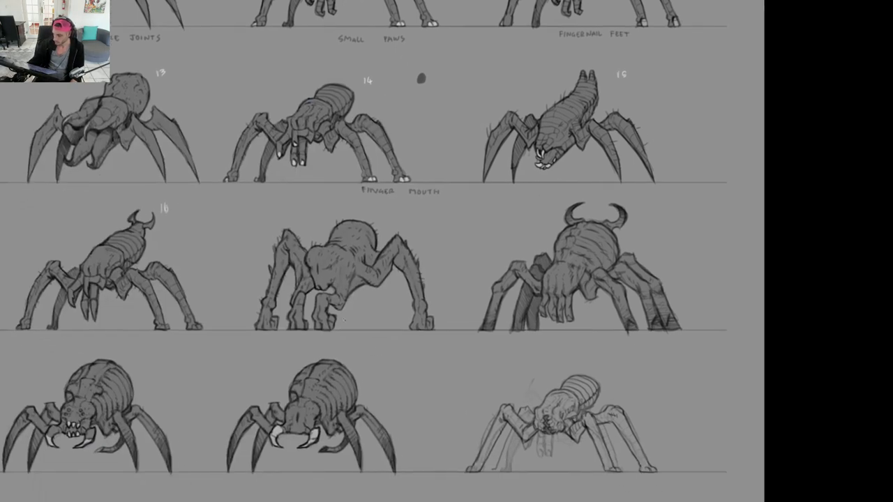
{"action": "scroll", "coordinate": [351, 319], "scroll_direction": "up", "scroll_amount": 3}
{"action": "left_click_drag", "start_coordinate": [326, 303], "coordinate": [318, 309]}
{"action": "key", "text": "ctrl+z"}
{"action": "left_click_drag", "start_coordinate": [408, 279], "coordinate": [297, 392]}
{"action": "scroll", "coordinate": [329, 313], "scroll_direction": "down", "scroll_amount": 5}
{"action": "scroll", "coordinate": [325, 304], "scroll_direction": "up", "scroll_amount": 4}
{"action": "scroll", "coordinate": [324, 304], "scroll_direction": "up", "scroll_amount": 2}
{"action": "scroll", "coordinate": [281, 342], "scroll_direction": "down", "scroll_amount": 3}
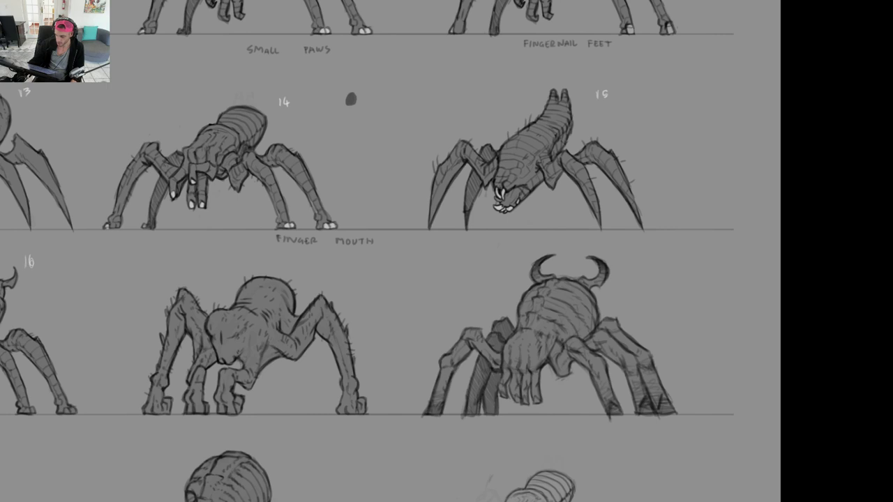
{"action": "mouse_move", "coordinate": [294, 306]}
{"action": "left_mouse_down"}
{"action": "mouse_move", "coordinate": [335, 272]}
{"action": "mouse_move", "coordinate": [388, 364]}
{"action": "mouse_move", "coordinate": [391, 408]}
{"action": "left_mouse_up"}
{"action": "mouse_move", "coordinate": [237, 293]}
{"action": "left_mouse_down"}
{"action": "mouse_move", "coordinate": [232, 279]}
{"action": "mouse_move", "coordinate": [207, 292]}
{"action": "mouse_move", "coordinate": [202, 311]}
{"action": "left_mouse_up"}
{"action": "scroll", "coordinate": [439, 333], "scroll_direction": "down", "scroll_amount": 3}
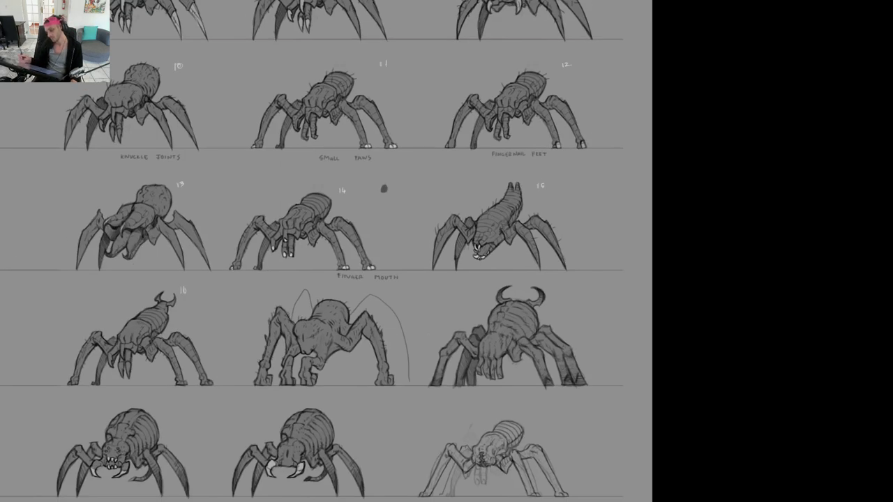
{"action": "key", "text": "ctrl+z"}
{"action": "key", "text": "ctrl+z"}
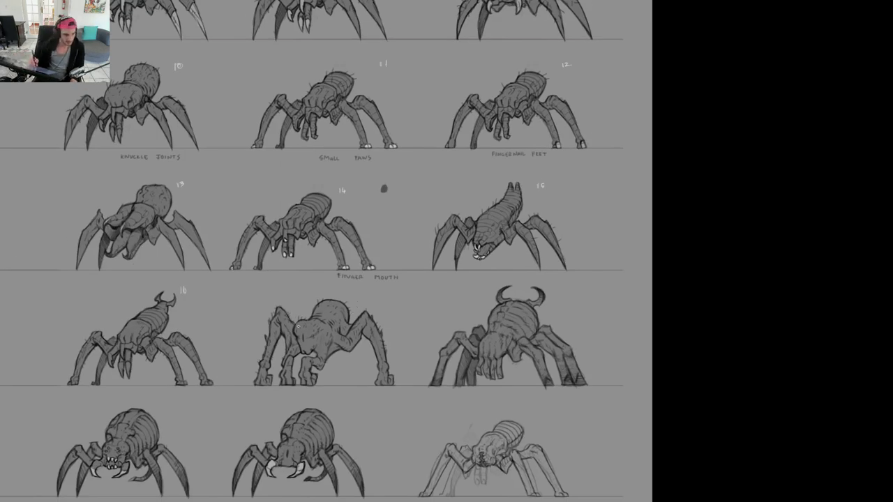
{"action": "scroll", "coordinate": [298, 325], "scroll_direction": "up", "scroll_amount": 1}
{"action": "left_click_drag", "start_coordinate": [397, 437], "coordinate": [406, 366]}
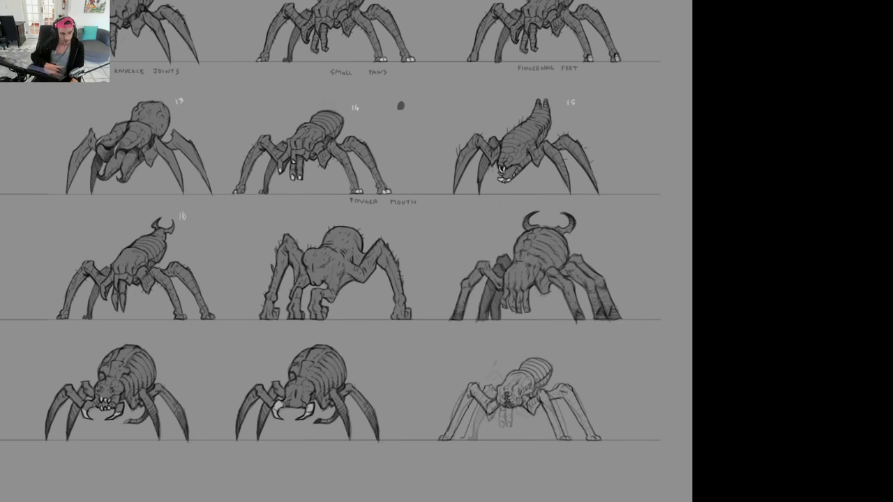
{"action": "key", "text": "super"}
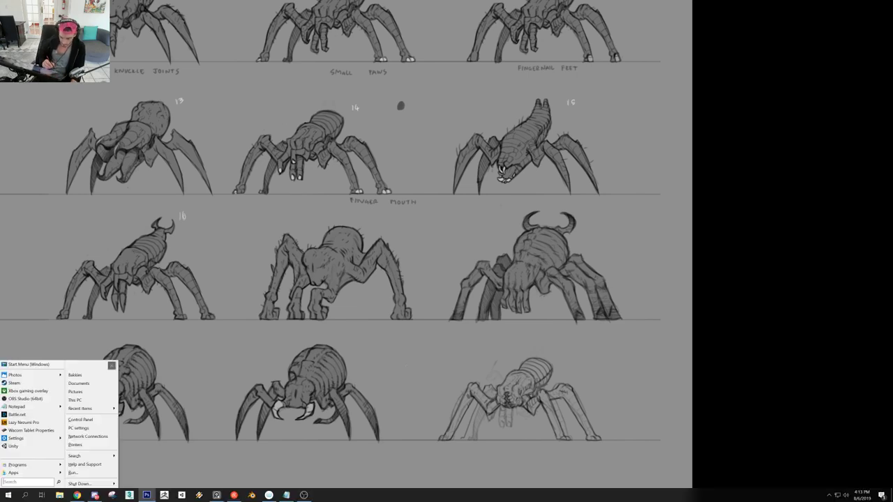
{"action": "left_click", "coordinate": [79, 496]}
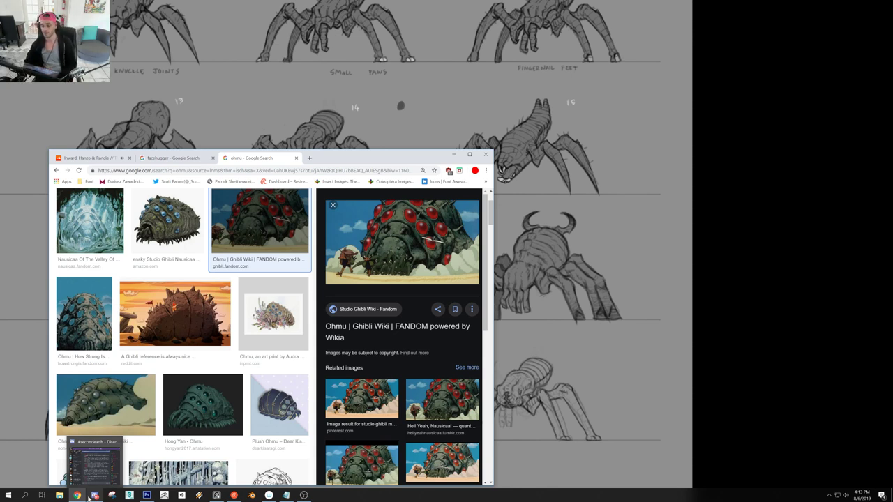
{"action": "left_click", "coordinate": [615, 342]}
{"action": "scroll", "coordinate": [529, 301], "scroll_direction": "up", "scroll_amount": 1}
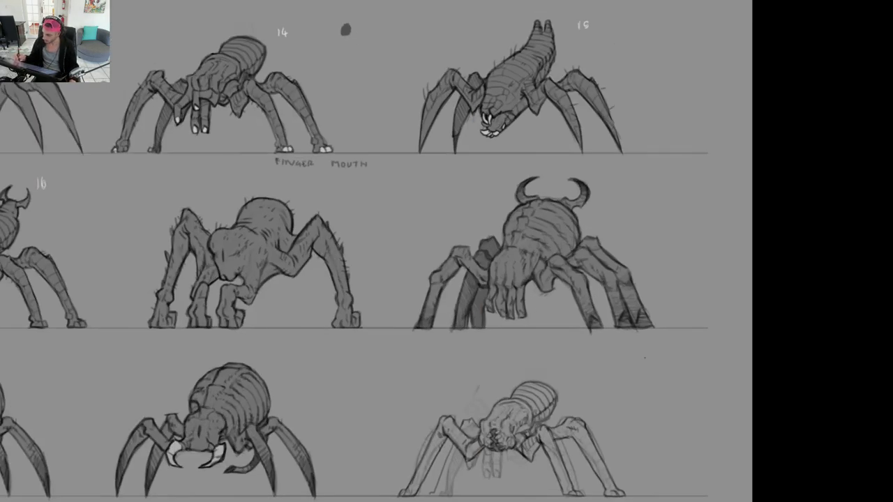
{"action": "mouse_move", "coordinate": [522, 312]}
{"action": "left_mouse_down"}
{"action": "mouse_move", "coordinate": [525, 324]}
{"action": "mouse_move", "coordinate": [537, 309]}
{"action": "left_mouse_up"}
{"action": "key", "text": "ctrl+z"}
{"action": "scroll", "coordinate": [525, 309], "scroll_direction": "up", "scroll_amount": 2}
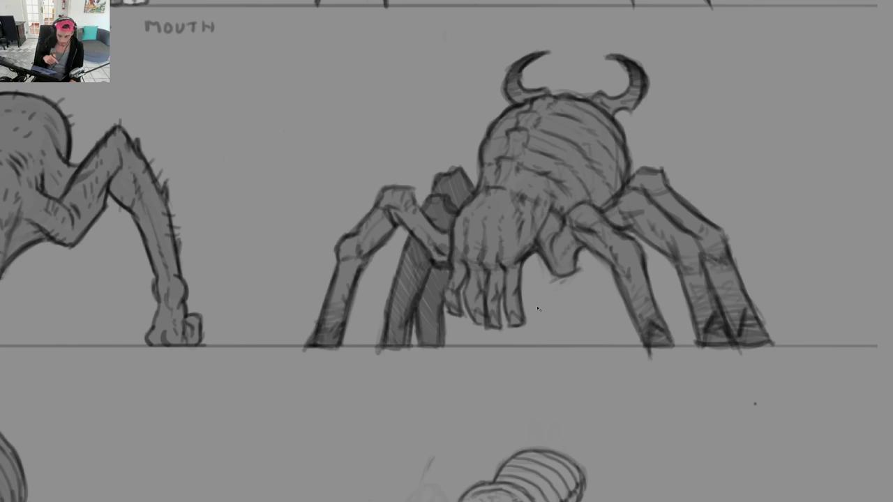
Switch to Chrome, search for "headcrab" and open the image results
{"action": "key", "text": "super"}
{"action": "left_click", "coordinate": [82, 497]}
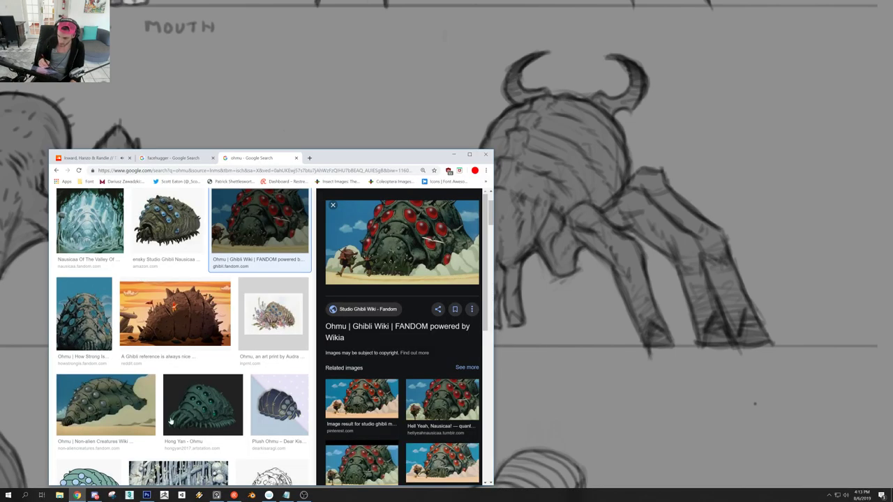
{"action": "key", "text": "ctrl+l"}
{"action": "type", "text": "headcrab"}
{"action": "key", "text": "Return"}
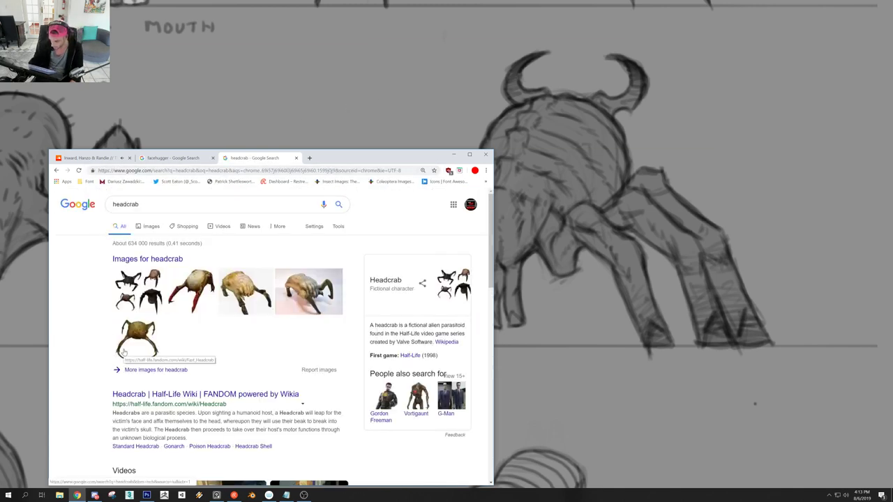
{"action": "left_click", "coordinate": [259, 293]}
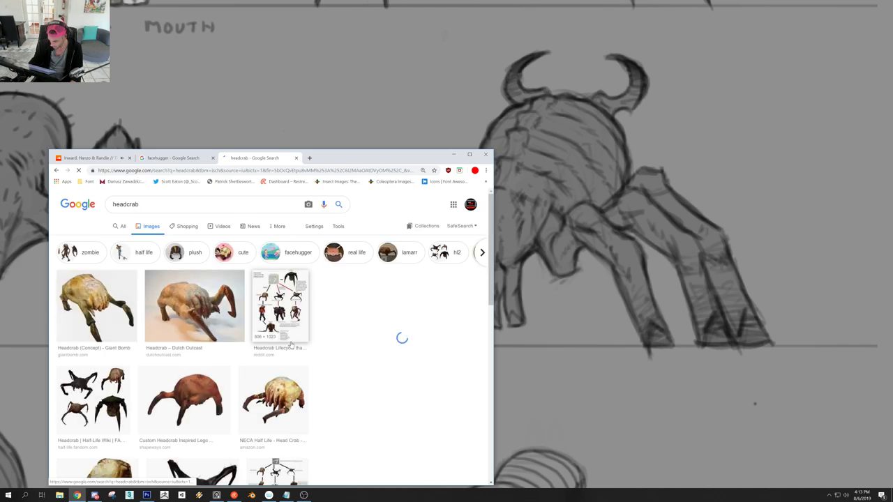
Preview the Dutch Outcast headcrab image and maximise the browser window
{"action": "left_click", "coordinate": [186, 314]}
{"action": "left_click", "coordinate": [199, 236]}
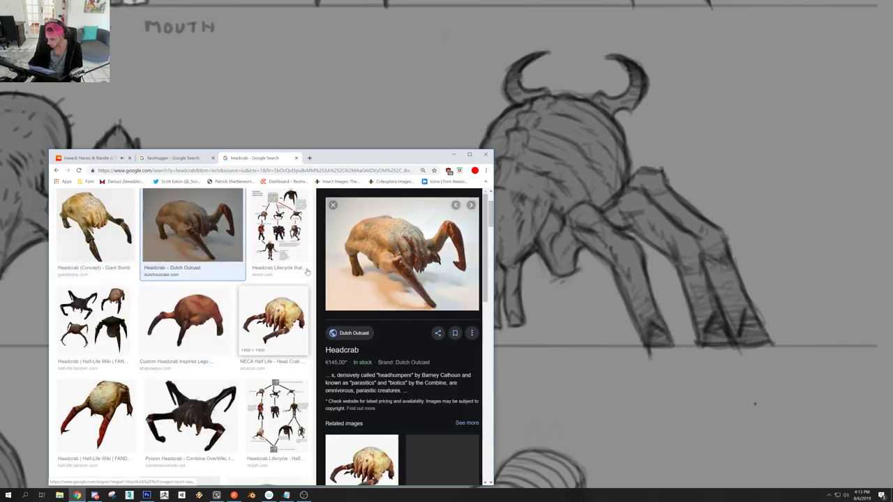
{"action": "double_click", "coordinate": [353, 158]}
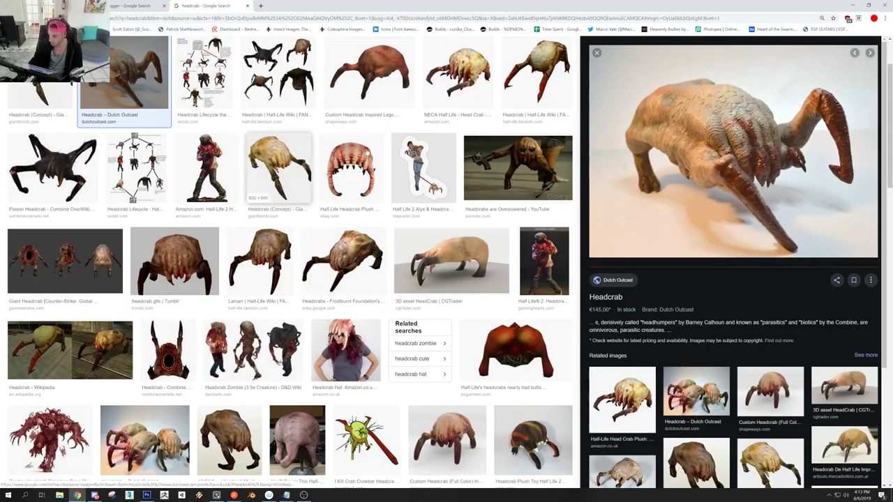
{"action": "scroll", "coordinate": [267, 136], "scroll_direction": "up", "scroll_amount": 2}
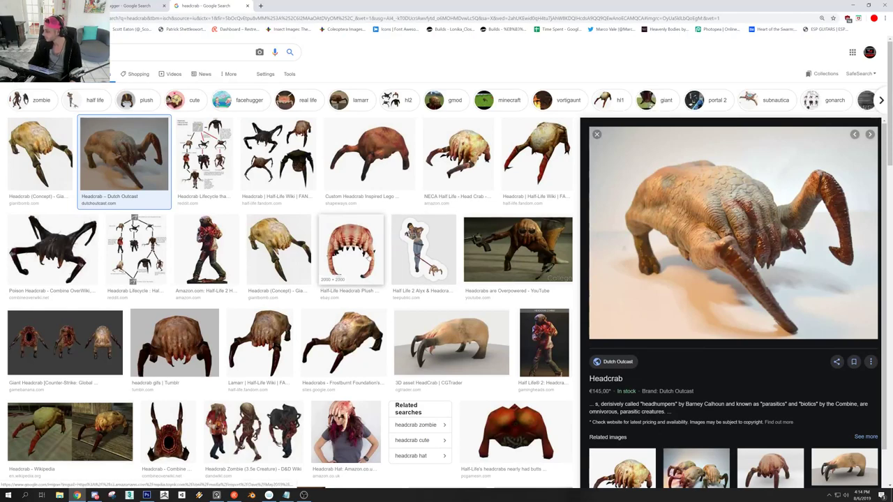
Preview the Lamarr Half-Life Wiki image and the Giant Bomb headcrab concept, and close the preview
{"action": "left_click", "coordinate": [379, 255]}
{"action": "left_click", "coordinate": [275, 262]}
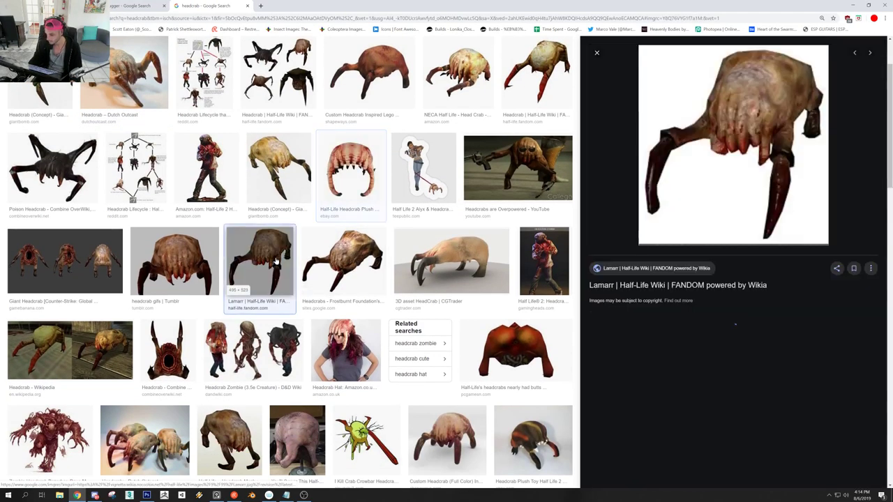
{"action": "left_click", "coordinate": [278, 171]}
{"action": "scroll", "coordinate": [491, 230], "scroll_direction": "up", "scroll_amount": 2}
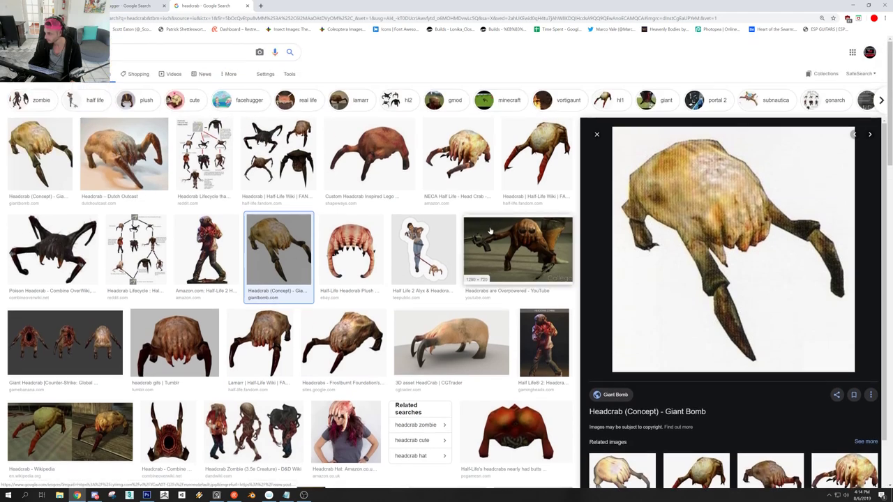
{"action": "left_click", "coordinate": [597, 134]}
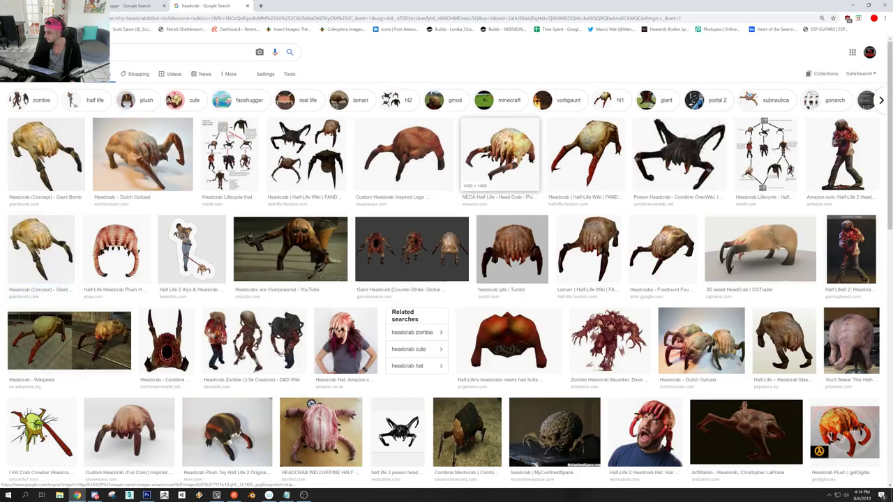
Preview more headcrab references, including the CGTrader 3D model and the Half-Life headcrab plush hat
{"action": "left_click", "coordinate": [524, 158]}
{"action": "left_click", "coordinate": [449, 239]}
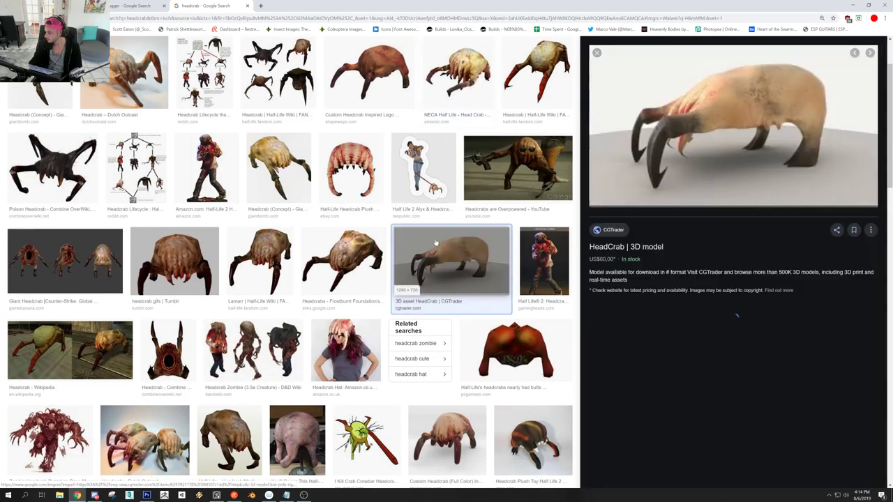
{"action": "left_click", "coordinate": [342, 259]}
{"action": "left_click", "coordinate": [424, 169]}
{"action": "left_click", "coordinate": [360, 192]}
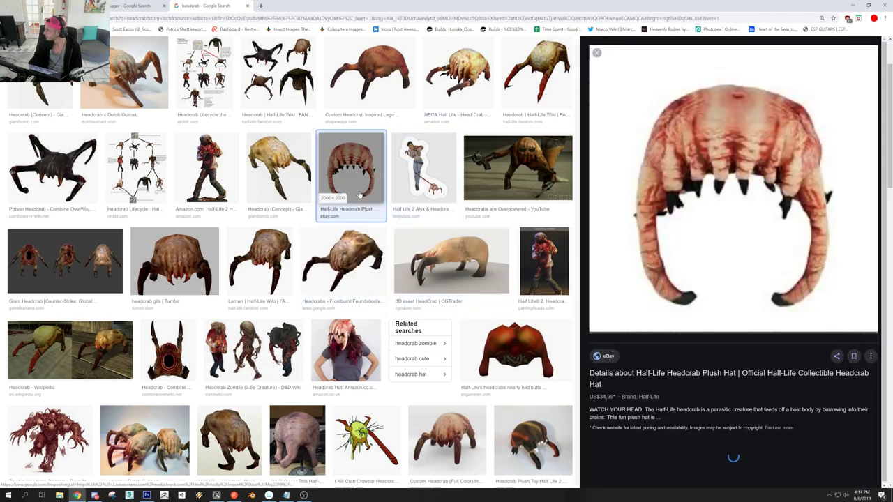
Preview the headcrab zombie statue, the headcrab lifecycle chart and the Poison Headcrab image
{"action": "left_click", "coordinate": [298, 187]}
{"action": "left_click", "coordinate": [218, 168]}
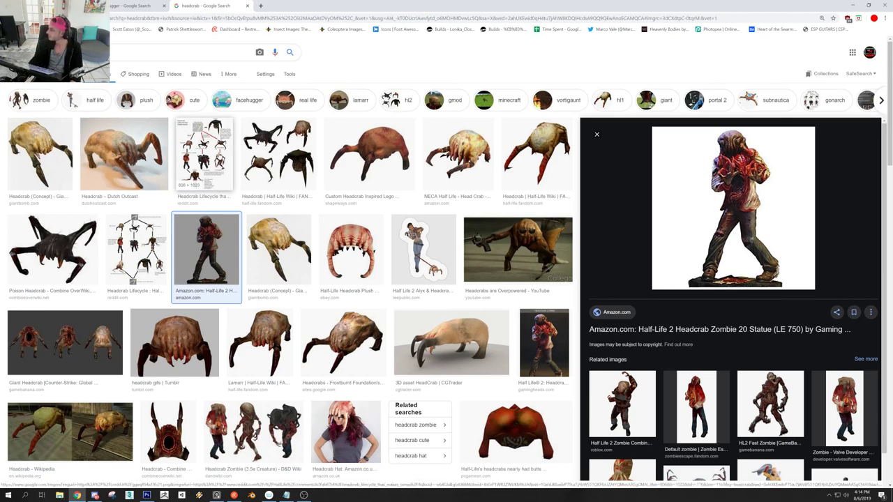
{"action": "left_click", "coordinate": [221, 154]}
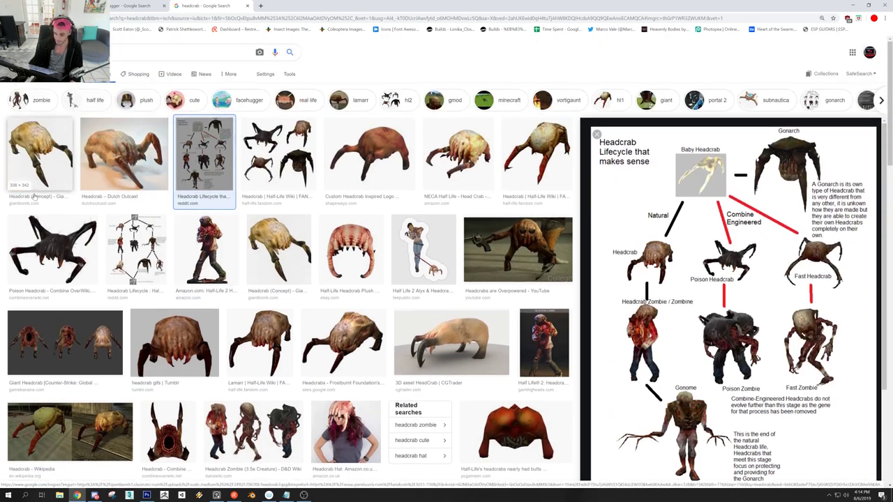
{"action": "left_click", "coordinate": [52, 171]}
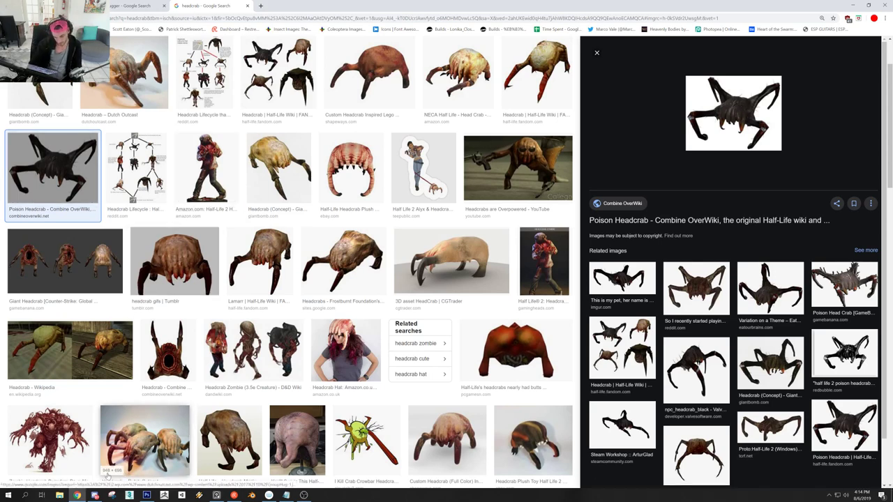
Switch to Discord and find the posted creature concept sheets in the secondearth channel
{"action": "left_click", "coordinate": [95, 496]}
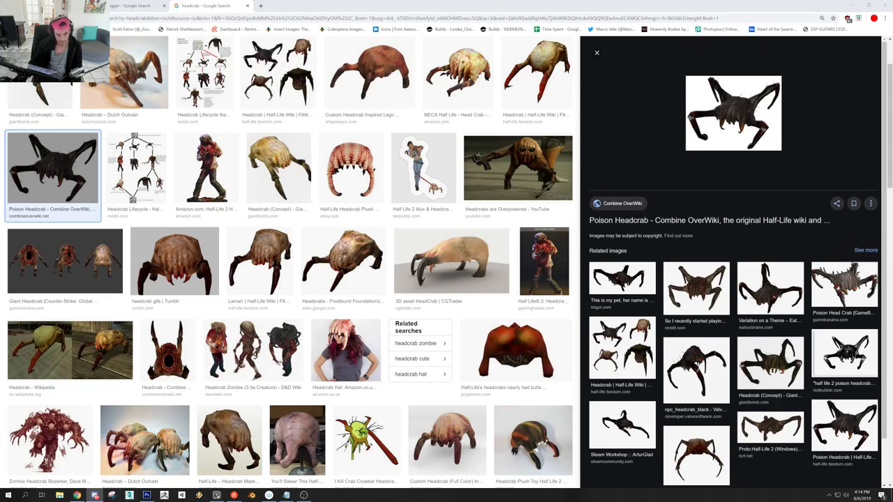
{"action": "left_click_drag", "start_coordinate": [291, 219], "coordinate": [438, 129]}
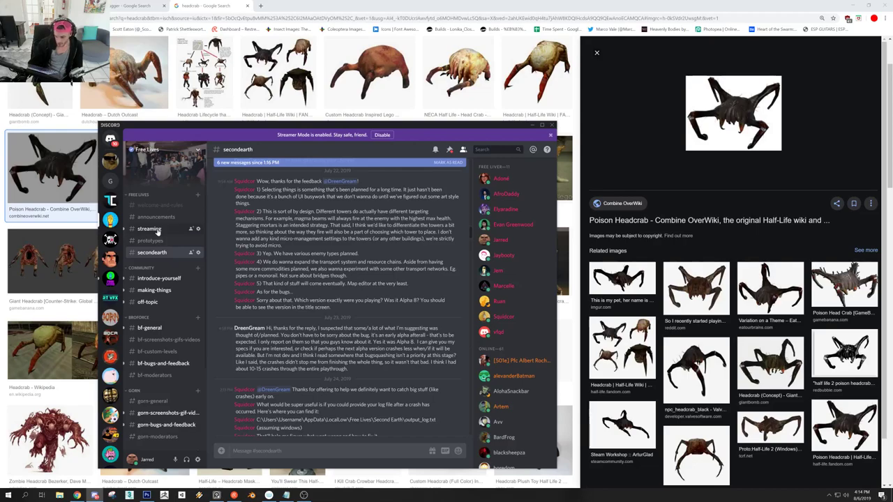
{"action": "scroll", "coordinate": [349, 324], "scroll_direction": "up", "scroll_amount": 5}
{"action": "scroll", "coordinate": [474, 279], "scroll_direction": "down", "scroll_amount": 10}
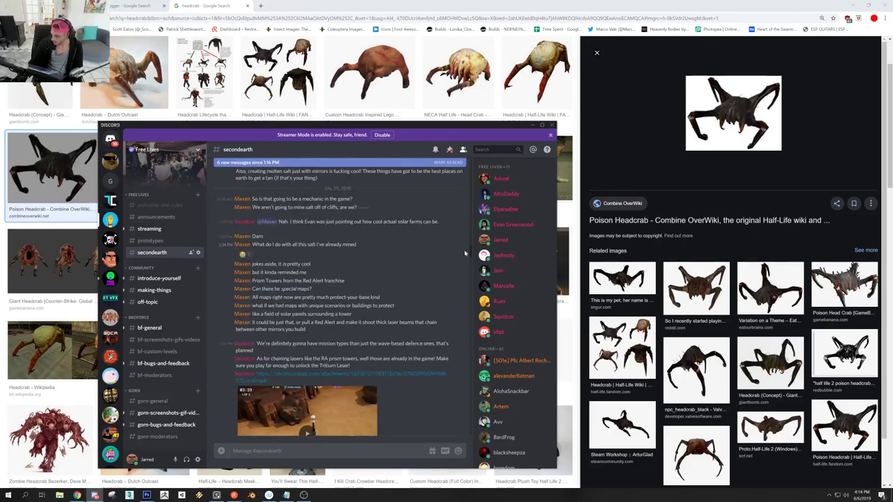
{"action": "scroll", "coordinate": [480, 290], "scroll_direction": "up", "scroll_amount": 5}
{"action": "scroll", "coordinate": [480, 291], "scroll_direction": "down", "scroll_amount": 10}
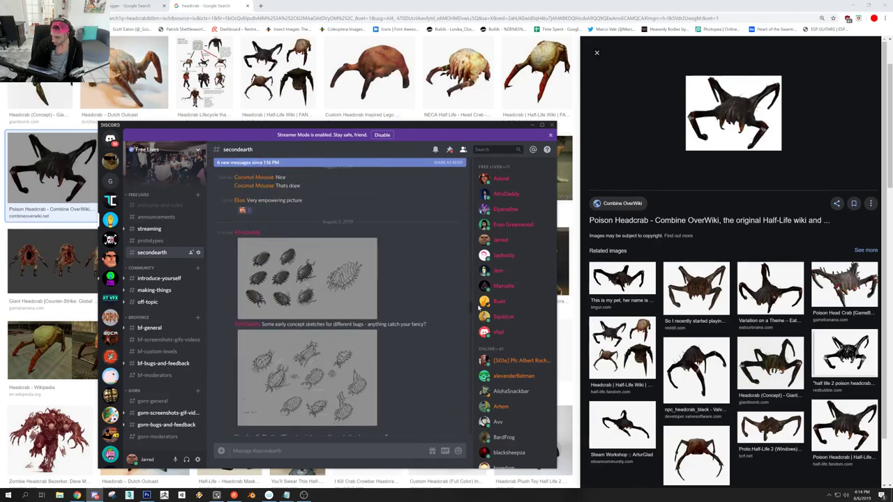
{"action": "scroll", "coordinate": [482, 286], "scroll_direction": "up", "scroll_amount": 3}
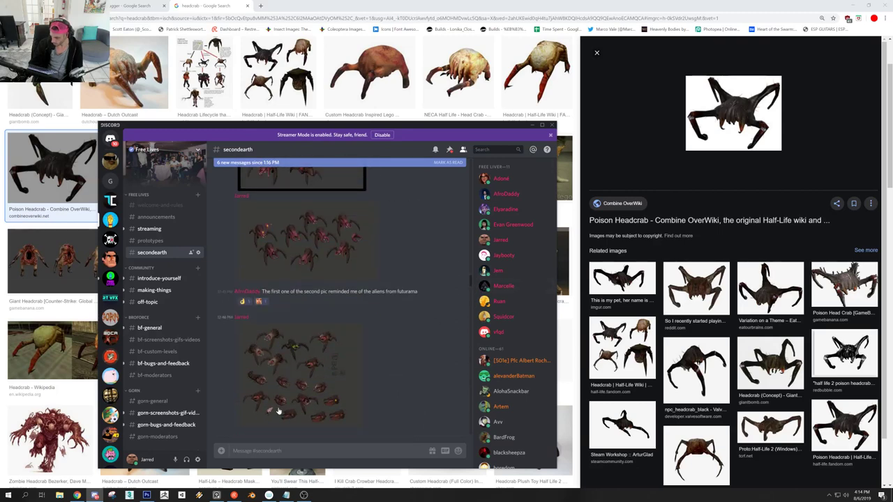
Open the original of the larger painted creature concept sheet in the browser and look over its designs
{"action": "left_click", "coordinate": [275, 415]}
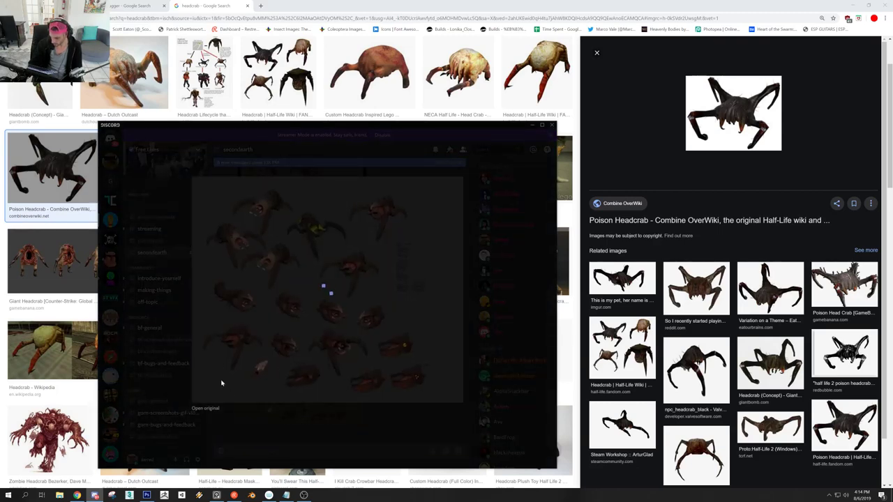
{"action": "left_click", "coordinate": [206, 409]}
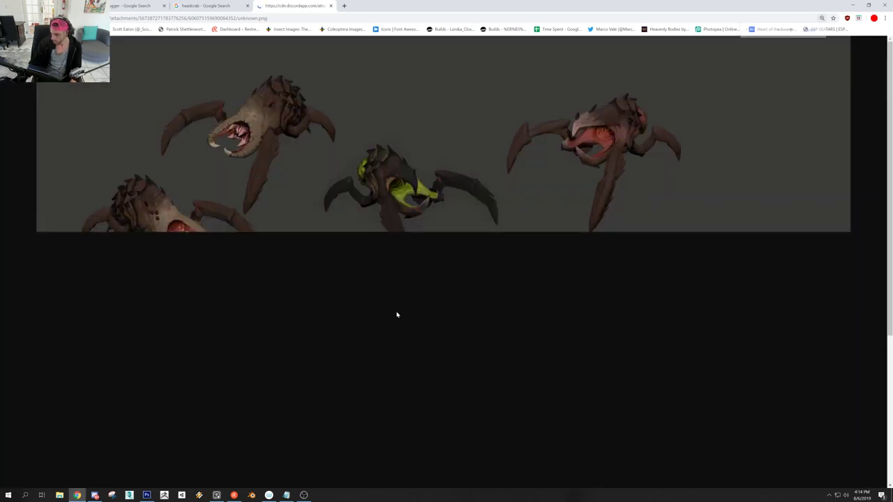
{"action": "scroll", "coordinate": [397, 314], "scroll_direction": "up", "scroll_amount": 4}
{"action": "scroll", "coordinate": [250, 305], "scroll_direction": "down", "scroll_amount": 4}
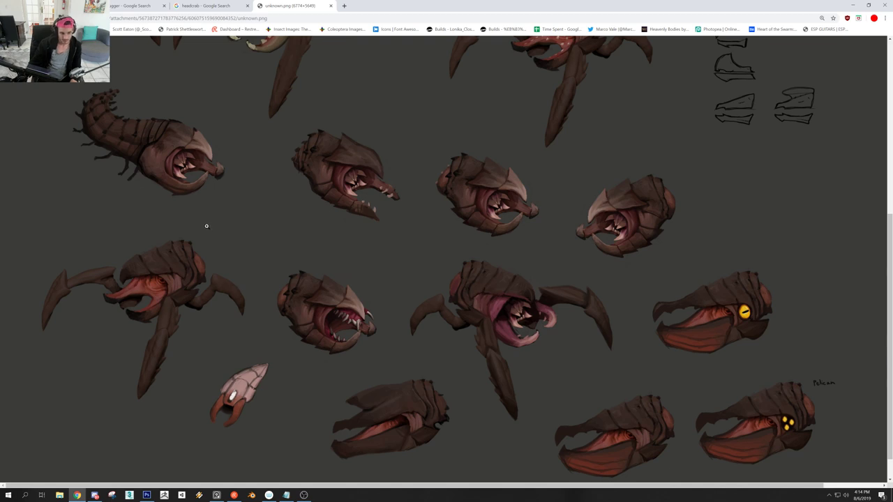
Copy the painted creature sheet from the browser and paste it into the Photoshop concept sheet
{"action": "mouse_move", "coordinate": [95, 495]}
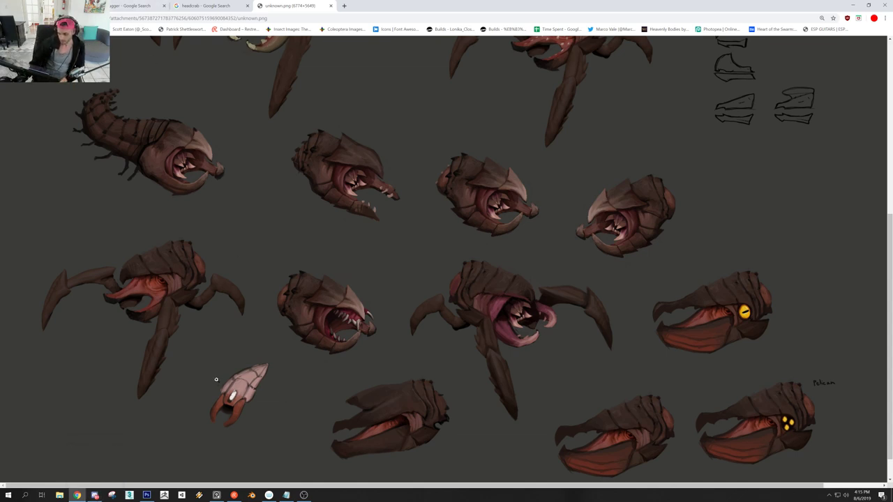
{"action": "right_click", "coordinate": [172, 314]}
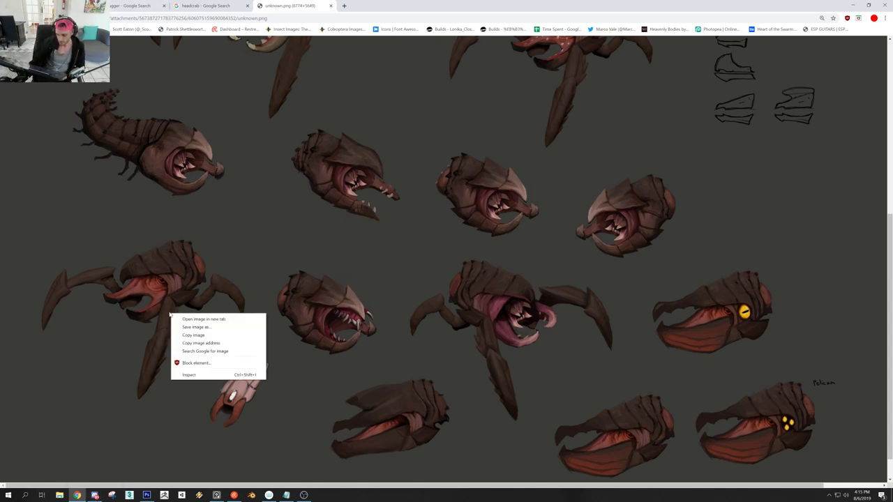
{"action": "left_click", "coordinate": [195, 341]}
{"action": "left_click", "coordinate": [147, 495]}
{"action": "key", "text": "ctrl+v"}
Isolate the red open-mouthed legged creature at the pasted sheet's lower left and paste only that region as its own layer
{"action": "left_click_drag", "start_coordinate": [319, 282], "coordinate": [266, 261]}
{"action": "mouse_move", "coordinate": [240, 407]}
{"action": "left_mouse_down"}
{"action": "mouse_move", "coordinate": [65, 299]}
{"action": "mouse_move", "coordinate": [140, 234]}
{"action": "mouse_move", "coordinate": [236, 247]}
{"action": "left_mouse_up"}
{"action": "left_click_drag", "start_coordinate": [132, 211], "coordinate": [338, 394]}
{"action": "key", "text": "f"}
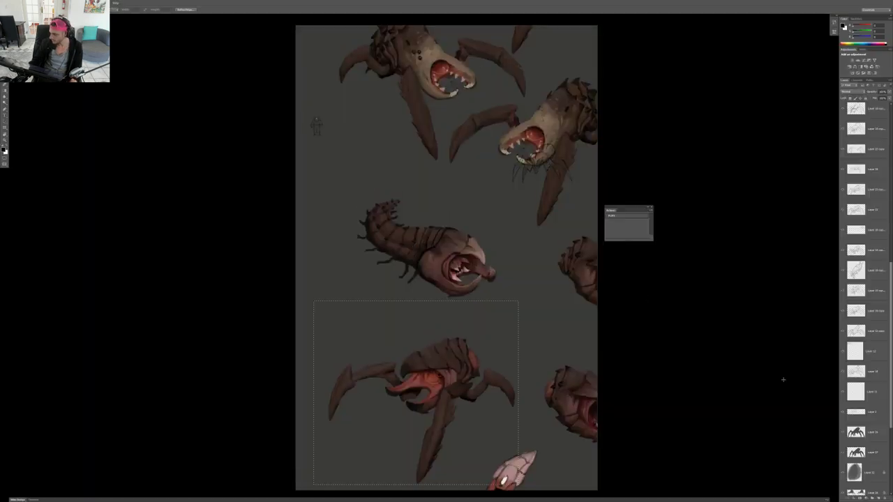
{"action": "key", "text": "v"}
{"action": "key", "text": "ctrl+d"}
{"action": "left_click_drag", "start_coordinate": [539, 353], "coordinate": [416, 301]}
{"action": "mouse_move", "coordinate": [886, 123]}
{"action": "left_mouse_down"}
{"action": "mouse_move", "coordinate": [877, 444]}
{"action": "mouse_move", "coordinate": [887, 498]}
{"action": "left_mouse_up"}
{"action": "key", "text": "ctrl+v"}
Scale down the pasted creature reference and place it over the hairy creature to the right of number 16
{"action": "key", "text": "ctrl+t"}
{"action": "left_click_drag", "start_coordinate": [552, 166], "coordinate": [503, 225]}
{"action": "left_click_drag", "start_coordinate": [480, 287], "coordinate": [513, 406]}
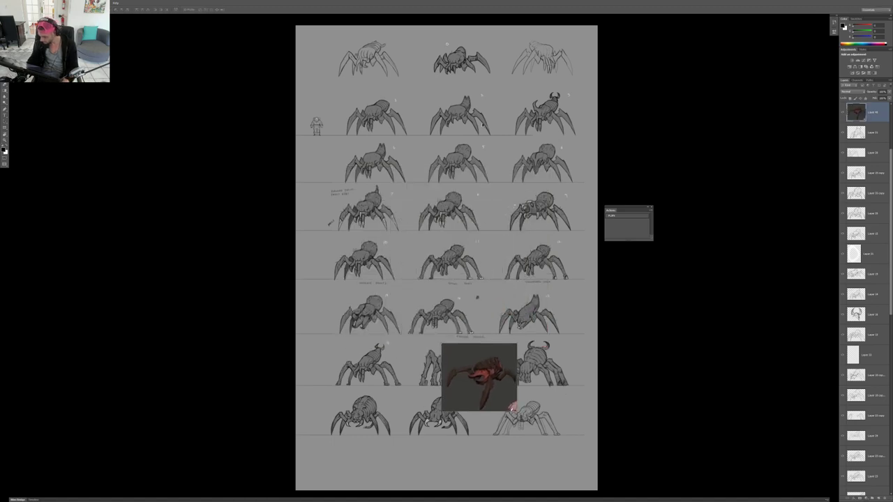
{"action": "left_click_drag", "start_coordinate": [508, 440], "coordinate": [534, 434]}
{"action": "mouse_move", "coordinate": [532, 432]}
{"action": "left_mouse_down"}
{"action": "mouse_move", "coordinate": [552, 424]}
{"action": "mouse_move", "coordinate": [533, 420]}
{"action": "left_mouse_up"}
Sketch strokes over the far left leg of the unfinished bottom-row creature on its sketch layer
{"action": "scroll", "coordinate": [550, 381], "scroll_direction": "up", "scroll_amount": 5}
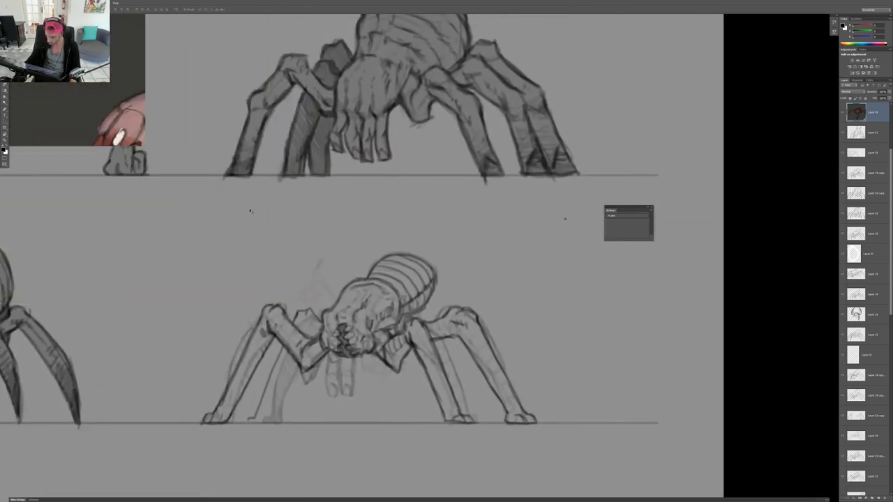
{"action": "mouse_move", "coordinate": [384, 313]}
{"action": "left_mouse_down"}
{"action": "mouse_move", "coordinate": [380, 274]}
{"action": "mouse_move", "coordinate": [300, 254]}
{"action": "left_mouse_up"}
{"action": "key", "text": "ctrl+z"}
{"action": "key", "text": "b"}
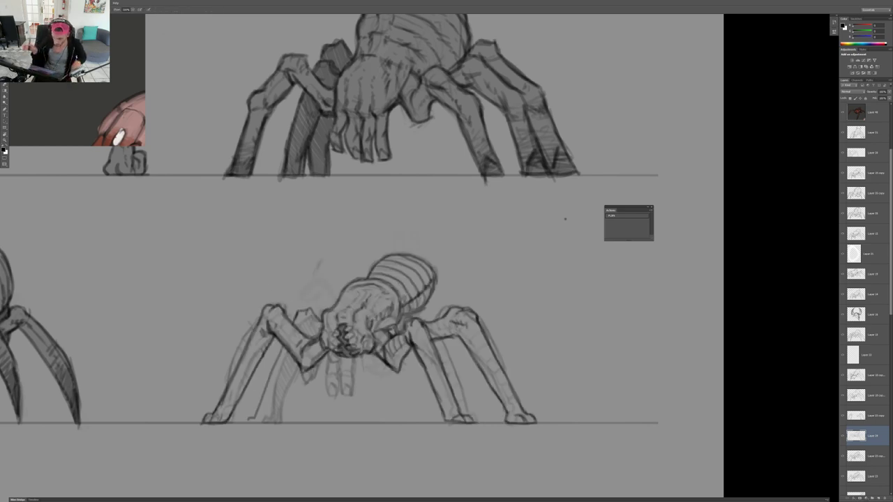
{"action": "mouse_move", "coordinate": [295, 361]}
{"action": "left_mouse_down"}
{"action": "mouse_move", "coordinate": [272, 421]}
{"action": "mouse_move", "coordinate": [245, 425]}
{"action": "mouse_move", "coordinate": [249, 417]}
{"action": "mouse_move", "coordinate": [276, 423]}
{"action": "mouse_move", "coordinate": [273, 373]}
{"action": "mouse_move", "coordinate": [257, 417]}
{"action": "left_mouse_up"}
{"action": "left_click_drag", "start_coordinate": [261, 404], "coordinate": [254, 416]}
{"action": "left_click_drag", "start_coordinate": [270, 375], "coordinate": [261, 401]}
{"action": "mouse_move", "coordinate": [307, 325]}
{"action": "left_mouse_down"}
{"action": "mouse_move", "coordinate": [301, 337]}
{"action": "mouse_move", "coordinate": [320, 322]}
{"action": "mouse_move", "coordinate": [303, 318]}
{"action": "mouse_move", "coordinate": [307, 332]}
{"action": "mouse_move", "coordinate": [271, 326]}
{"action": "mouse_move", "coordinate": [277, 327]}
{"action": "left_mouse_up"}
{"action": "key", "text": "e"}
{"action": "key", "text": "b"}
{"action": "scroll", "coordinate": [301, 328], "scroll_direction": "down", "scroll_amount": 5}
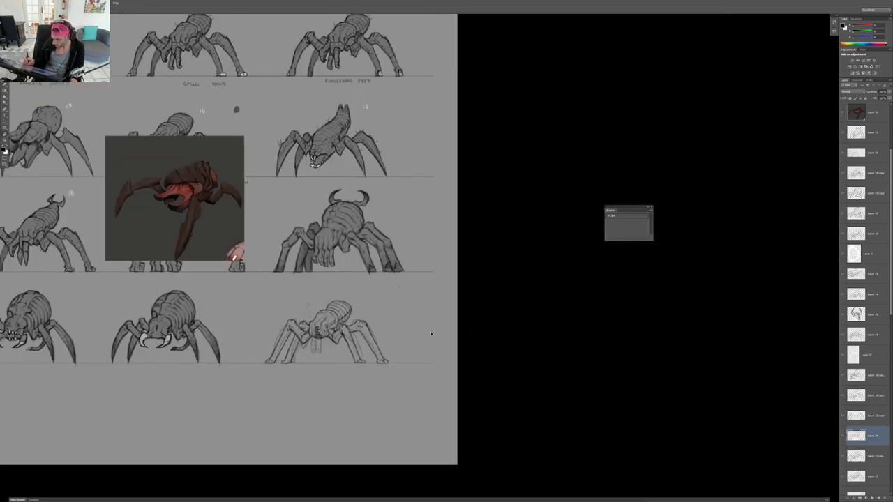
{"action": "scroll", "coordinate": [373, 333], "scroll_direction": "down", "scroll_amount": 1}
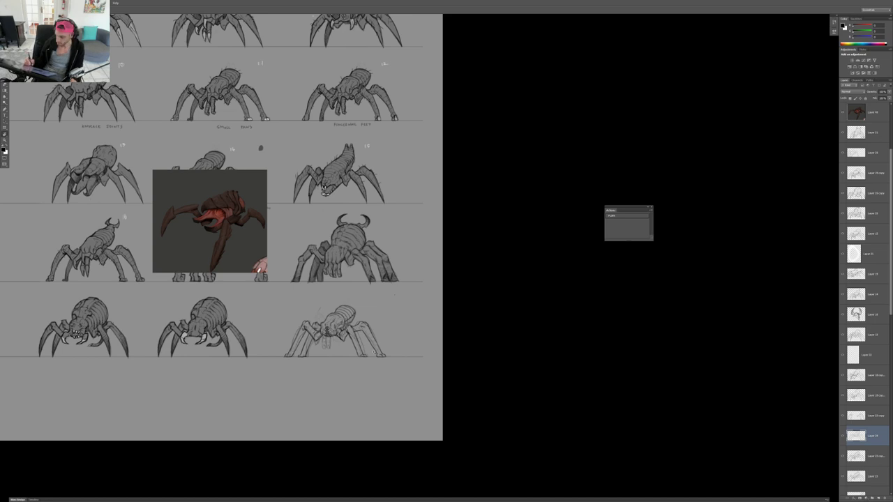
Select the unfinished bottom-row creature's sketch layer and touch up the faint fingers hanging from its mouth
{"action": "scroll", "coordinate": [370, 349], "scroll_direction": "up", "scroll_amount": 2}
{"action": "left_click", "coordinate": [300, 335], "text": "ctrl"}
{"action": "scroll", "coordinate": [302, 328], "scroll_direction": "up", "scroll_amount": 2}
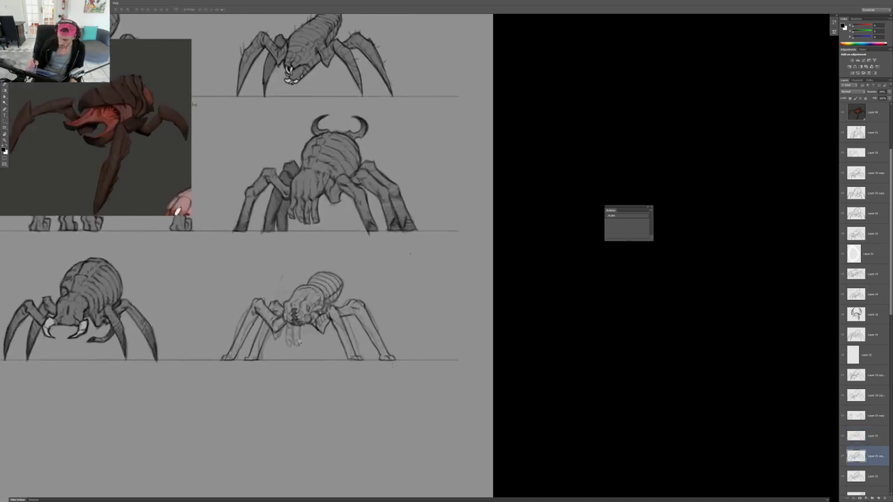
{"action": "left_click_drag", "start_coordinate": [300, 345], "coordinate": [310, 374]}
{"action": "scroll", "coordinate": [307, 374], "scroll_direction": "down", "scroll_amount": 2}
{"action": "scroll", "coordinate": [299, 374], "scroll_direction": "down", "scroll_amount": 1}
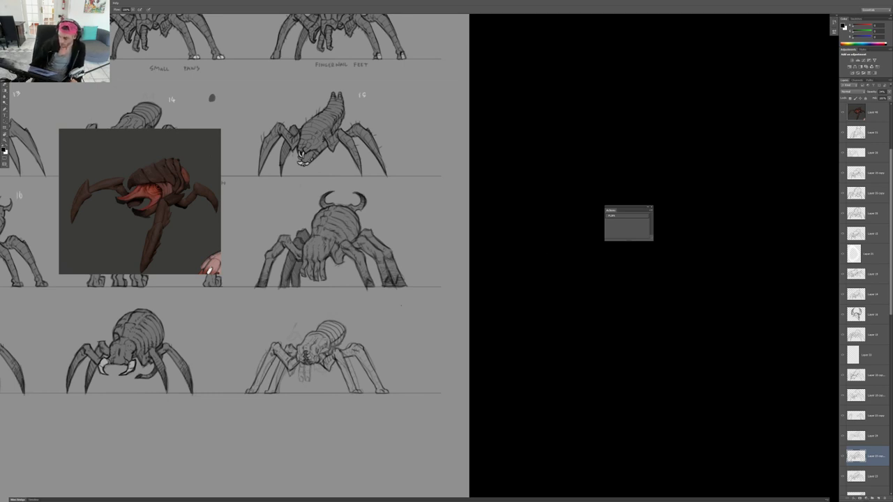
{"action": "scroll", "coordinate": [230, 329], "scroll_direction": "down", "scroll_amount": 2}
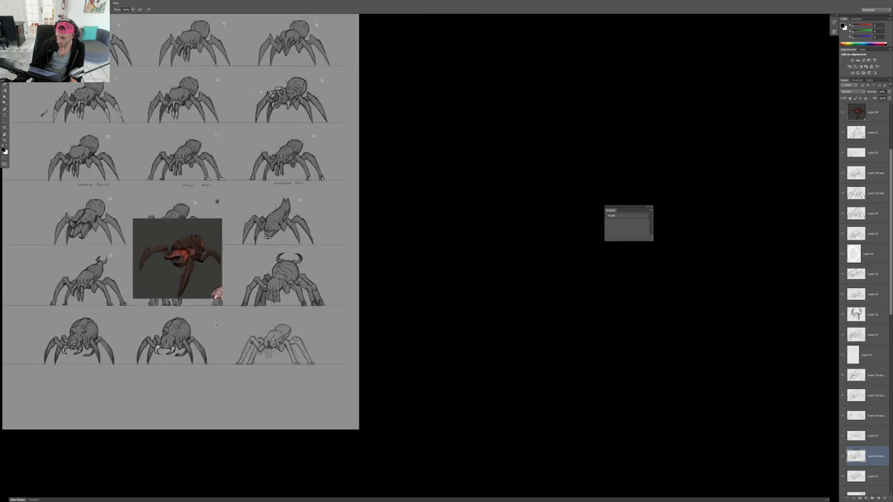
{"action": "scroll", "coordinate": [247, 343], "scroll_direction": "up", "scroll_amount": 4}
{"action": "left_click_drag", "start_coordinate": [333, 346], "coordinate": [184, 324]}
{"action": "scroll", "coordinate": [174, 322], "scroll_direction": "up", "scroll_amount": 1}
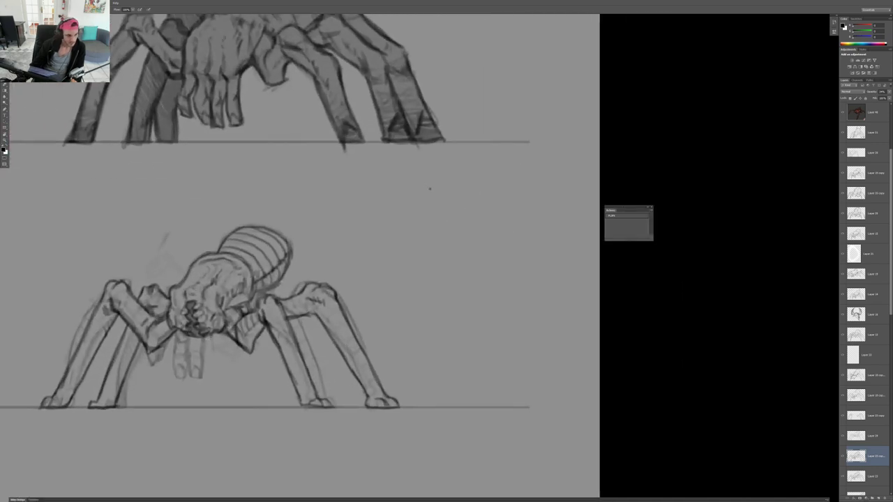
{"action": "scroll", "coordinate": [206, 321], "scroll_direction": "down", "scroll_amount": 2}
Move the painted creature reference off the hairy creature and place it over number 15 at the sheet's right edge
{"action": "left_click_drag", "start_coordinate": [118, 185], "coordinate": [349, 456]}
{"action": "mouse_move", "coordinate": [273, 377]}
{"action": "left_mouse_down"}
{"action": "mouse_move", "coordinate": [359, 339]}
{"action": "mouse_move", "coordinate": [363, 281]}
{"action": "mouse_move", "coordinate": [331, 166]}
{"action": "left_mouse_up"}
{"action": "left_click", "coordinate": [296, 259], "text": "ctrl"}
{"action": "scroll", "coordinate": [276, 338], "scroll_direction": "up", "scroll_amount": 2}
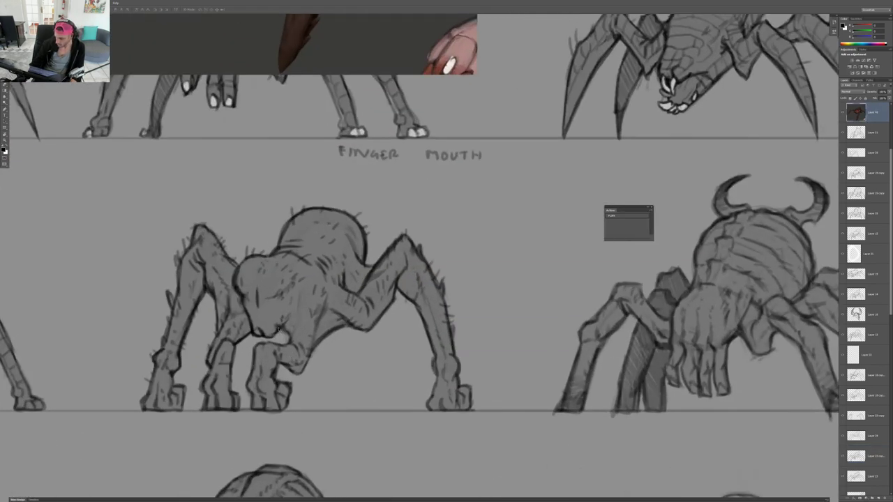
{"action": "left_click_drag", "start_coordinate": [279, 328], "coordinate": [279, 343]}
{"action": "key", "text": "ctrl+z"}
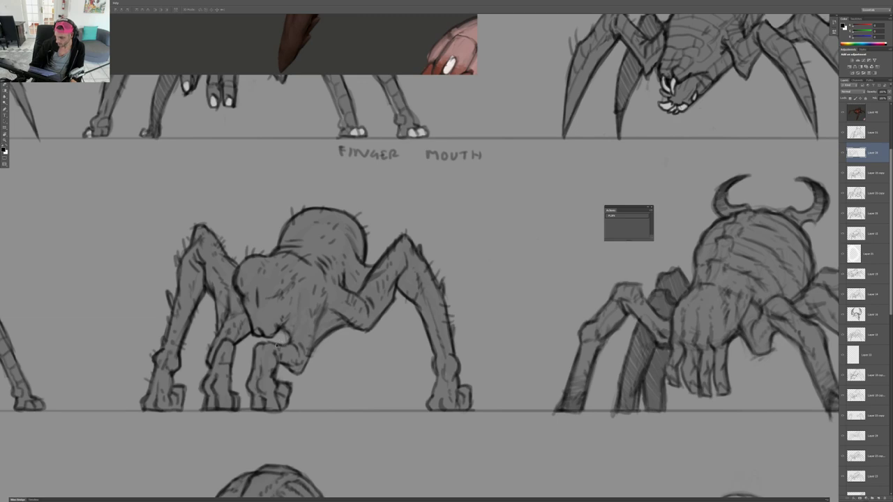
{"action": "scroll", "coordinate": [405, 335], "scroll_direction": "down", "scroll_amount": 4}
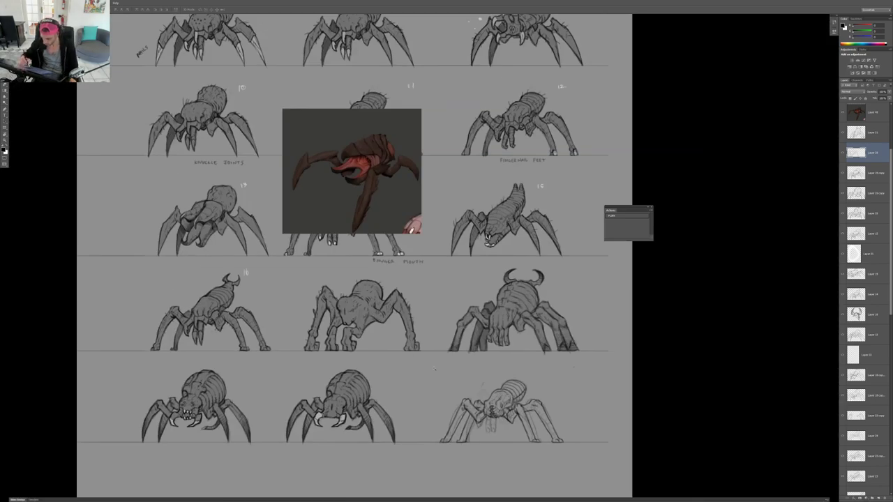
{"action": "scroll", "coordinate": [433, 364], "scroll_direction": "up", "scroll_amount": 3}
{"action": "left_click_drag", "start_coordinate": [284, 137], "coordinate": [646, 152]}
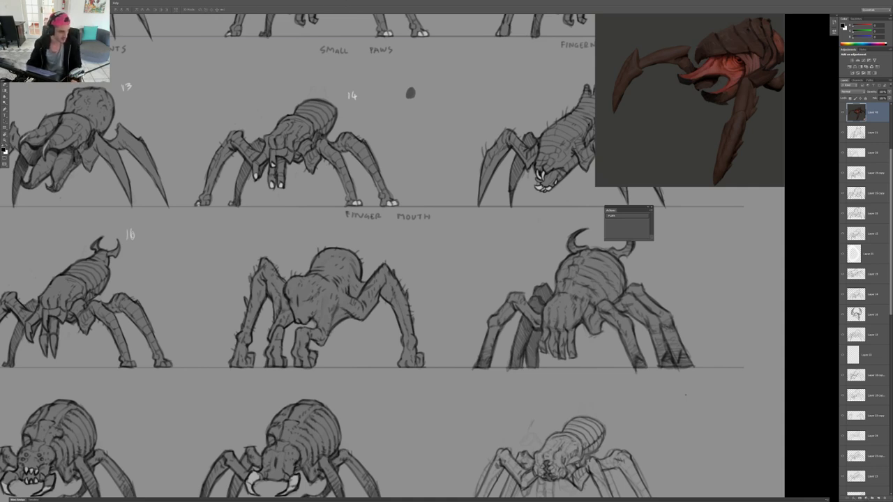
Switch to the Chrome browser and search Google Images for "chitin trooper"
{"action": "key", "text": "alt+Tab"}
{"action": "key", "text": "ctrl+l"}
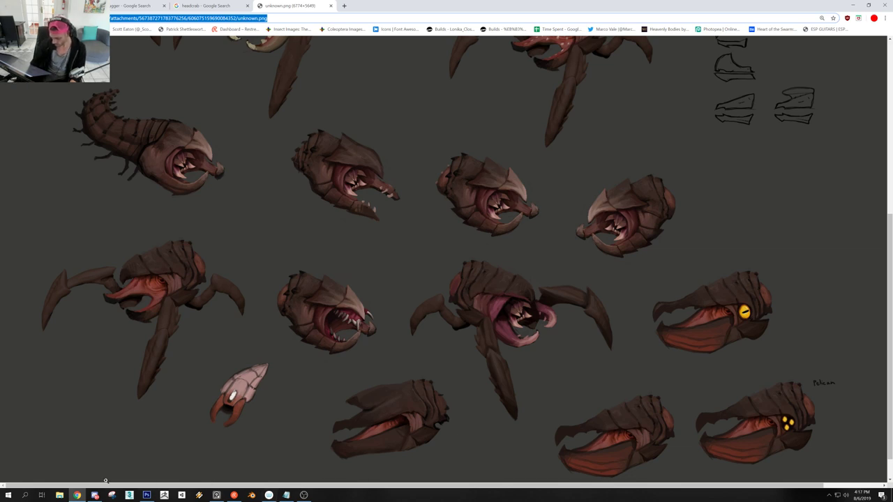
{"action": "mouse_move", "coordinate": [95, 495]}
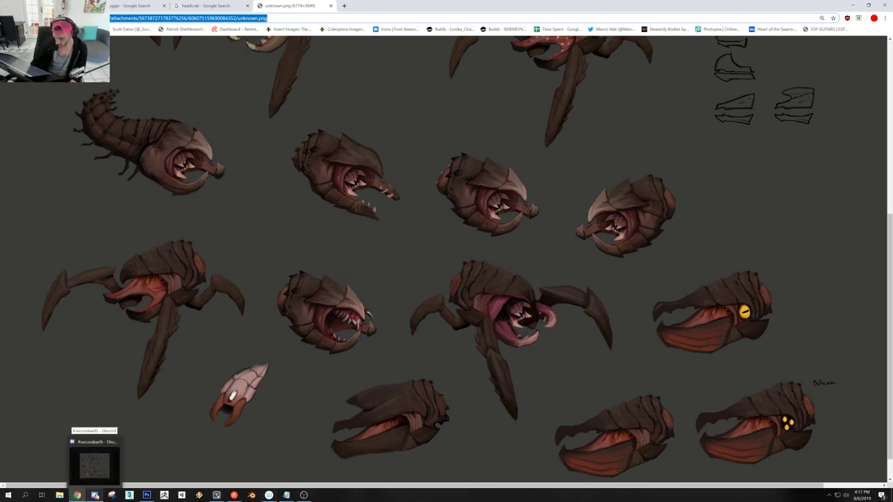
{"action": "left_click", "coordinate": [146, 495]}
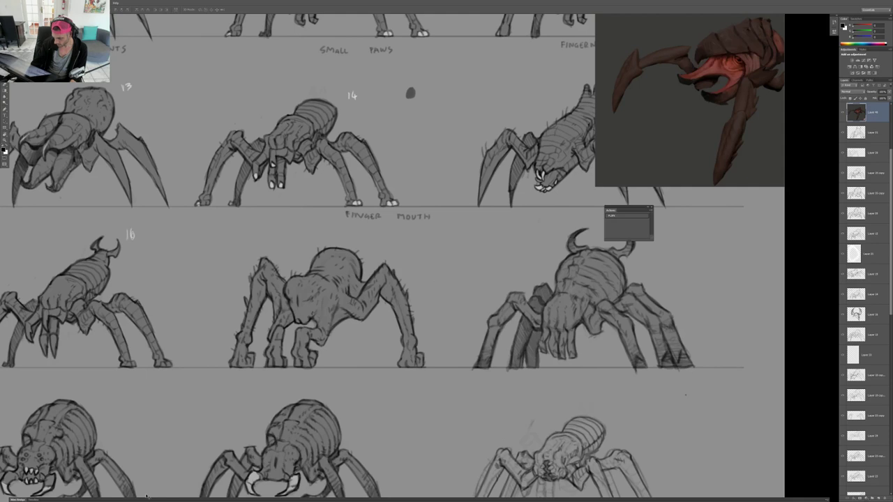
{"action": "key", "text": "super"}
{"action": "left_click", "coordinate": [82, 494]}
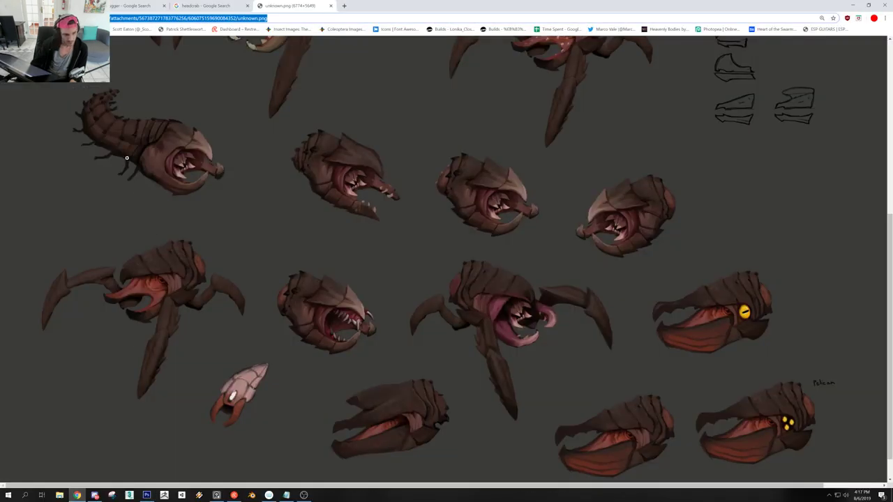
{"action": "type", "text": "chitin"}
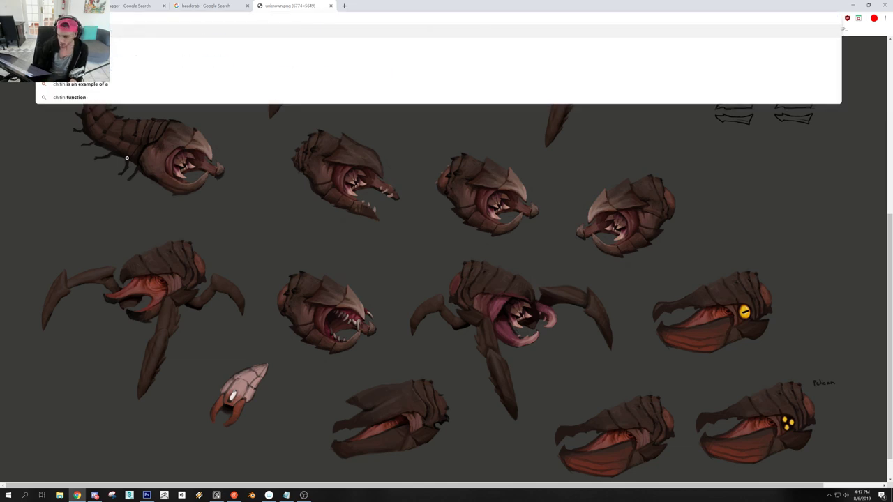
{"action": "type", "text": " trooper"}
{"action": "key", "text": "Return"}
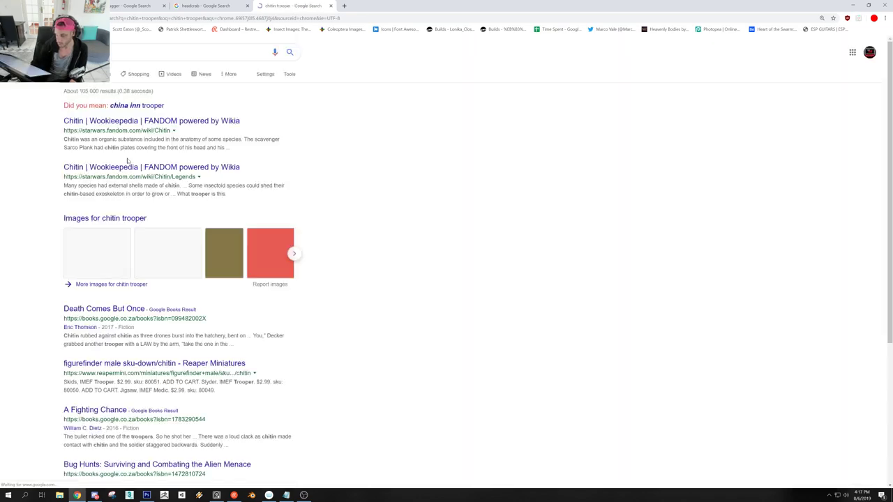
{"action": "left_click", "coordinate": [101, 74]}
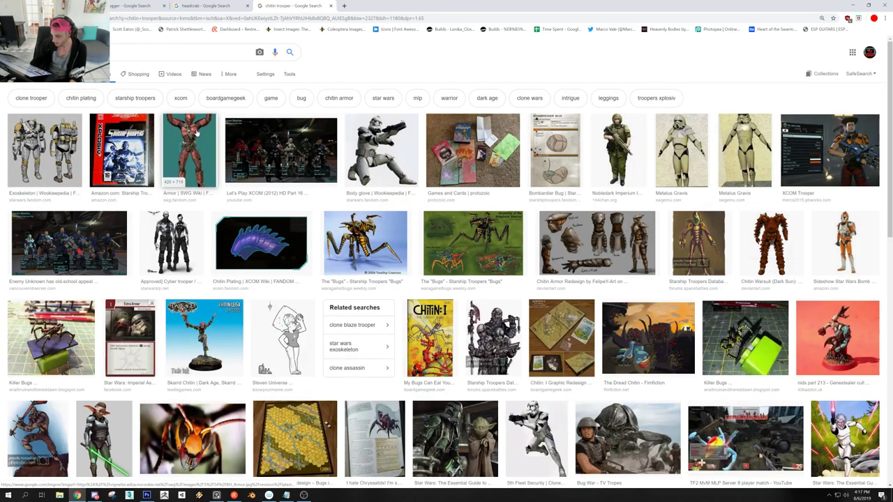
Open the Starship Troopers "Bugs" and Warriorbug image results and examine the related warrior bug designs for leg and body shapes
{"action": "scroll", "coordinate": [194, 140], "scroll_direction": "down", "scroll_amount": 1}
{"action": "left_click", "coordinate": [365, 173]}
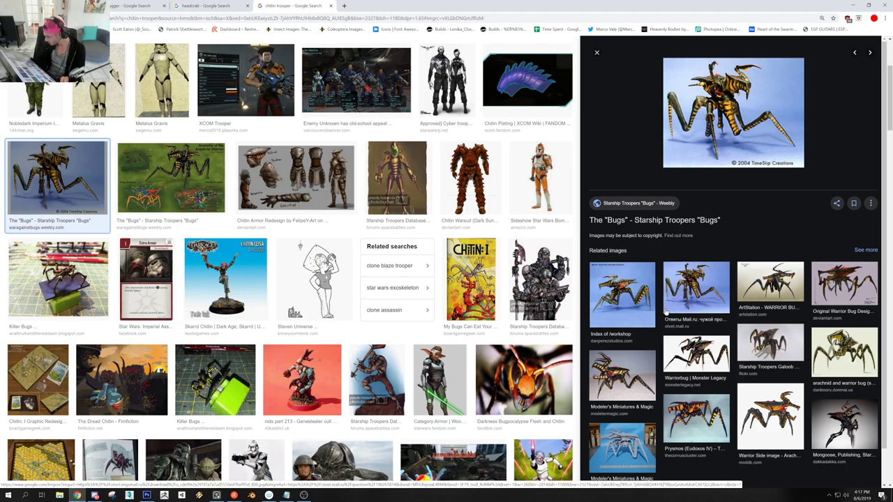
{"action": "left_click", "coordinate": [688, 352]}
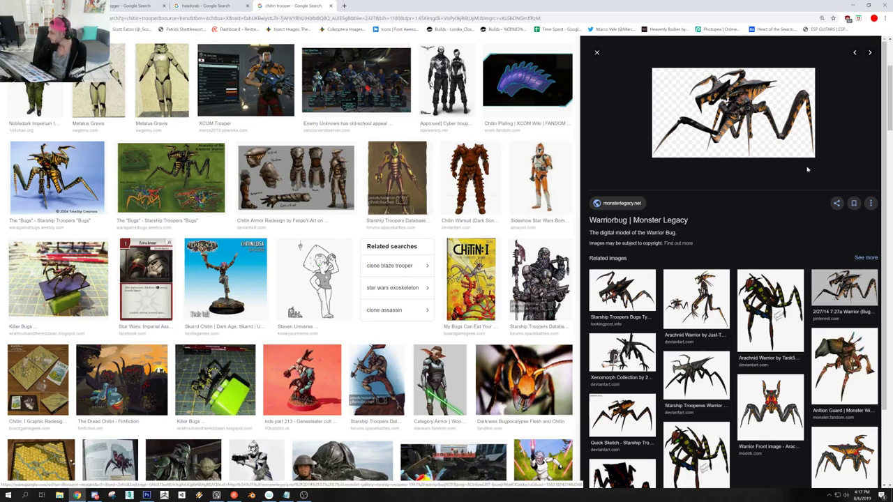
{"action": "scroll", "coordinate": [377, 174], "scroll_direction": "up", "scroll_amount": 3}
{"action": "scroll", "coordinate": [377, 175], "scroll_direction": "down", "scroll_amount": 4}
{"action": "scroll", "coordinate": [376, 177], "scroll_direction": "down", "scroll_amount": 2}
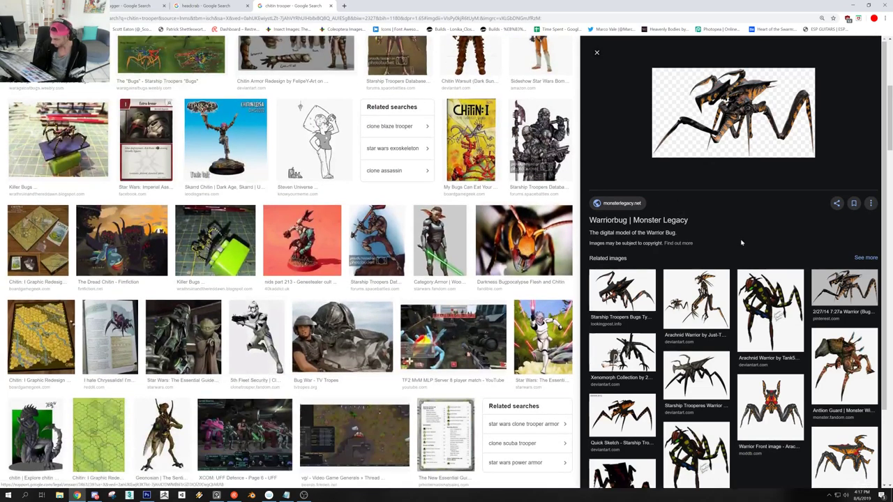
{"action": "scroll", "coordinate": [738, 236], "scroll_direction": "down", "scroll_amount": 2}
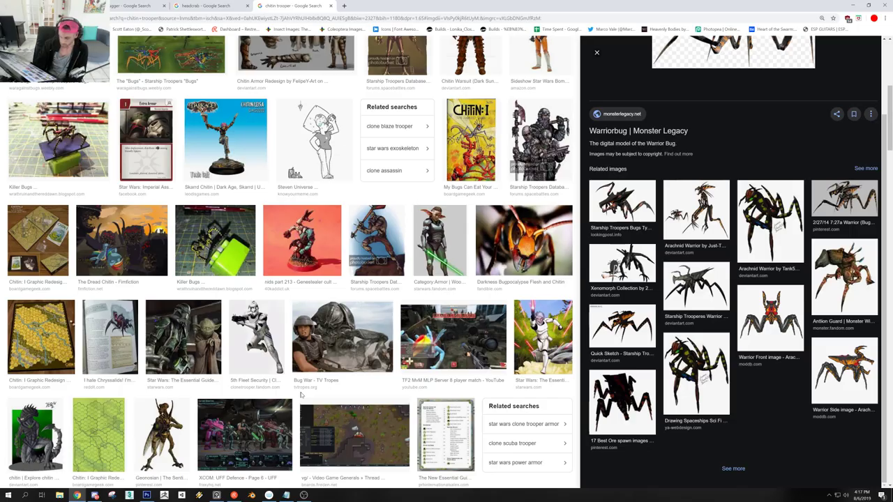
Switch back to Photoshop and select the layer of the hairy creature beneath the Finger Mouth label
{"action": "left_click", "coordinate": [147, 496]}
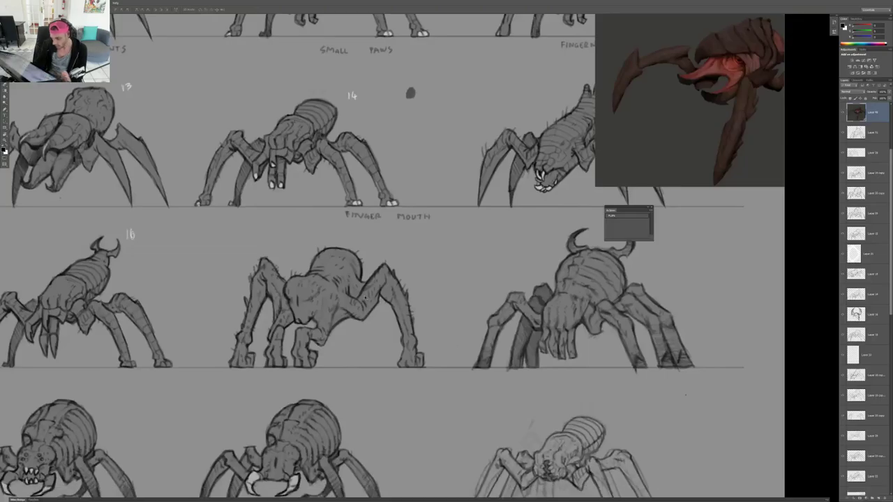
{"action": "mouse_move", "coordinate": [321, 289]}
{"action": "left_mouse_down"}
{"action": "mouse_move", "coordinate": [216, 291]}
{"action": "mouse_move", "coordinate": [304, 290]}
{"action": "left_mouse_up"}
{"action": "left_click_drag", "start_coordinate": [287, 362], "coordinate": [289, 336]}
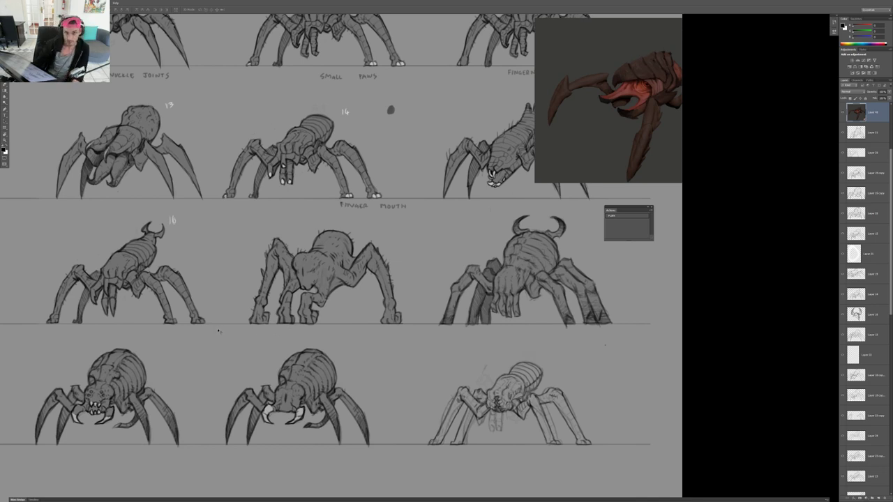
{"action": "scroll", "coordinate": [369, 284], "scroll_direction": "down", "scroll_amount": 1}
{"action": "left_click_drag", "start_coordinate": [353, 272], "coordinate": [354, 273]}
{"action": "key", "text": "ctrl+z"}
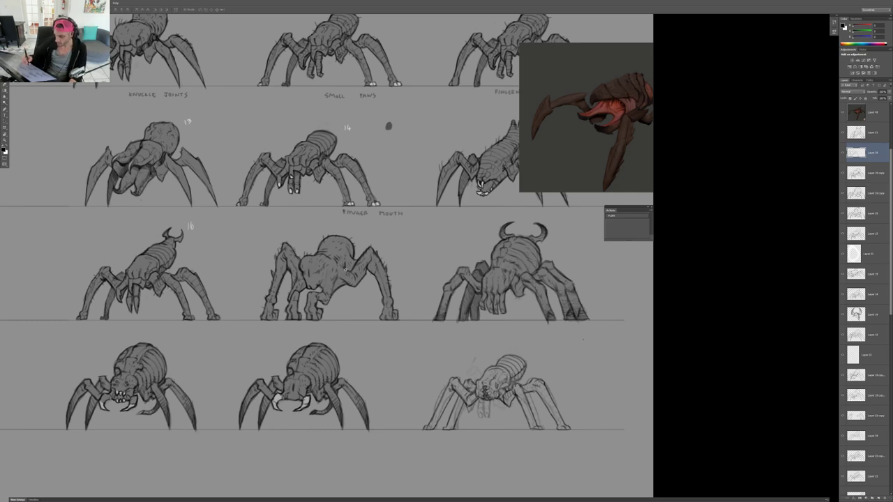
{"action": "scroll", "coordinate": [344, 269], "scroll_direction": "up", "scroll_amount": 5}
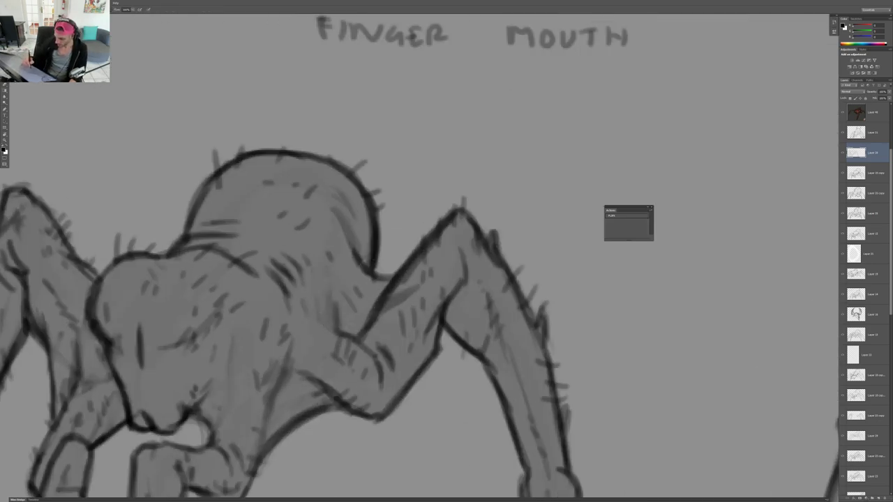
{"action": "scroll", "coordinate": [471, 337], "scroll_direction": "down", "scroll_amount": 6}
{"action": "scroll", "coordinate": [471, 337], "scroll_direction": "up", "scroll_amount": 2}
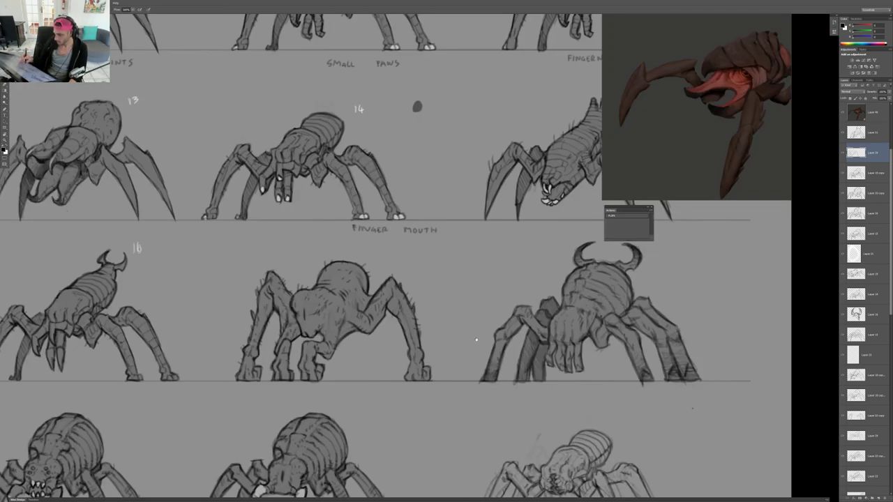
Try circling the hairy creature with one large freehand stroke
{"action": "mouse_move", "coordinate": [391, 235]}
{"action": "left_mouse_down"}
{"action": "mouse_move", "coordinate": [209, 299]}
{"action": "mouse_move", "coordinate": [373, 231]}
{"action": "left_mouse_up"}
{"action": "scroll", "coordinate": [462, 287], "scroll_direction": "down", "scroll_amount": 3}
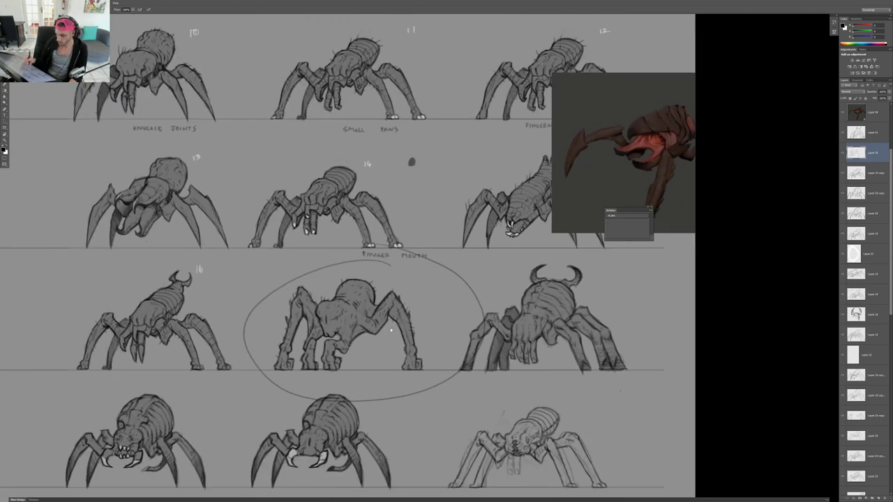
{"action": "scroll", "coordinate": [461, 287], "scroll_direction": "up", "scroll_amount": 2}
{"action": "key", "text": "ctrl+z"}
Rough in an extra rear leg outside the unfinished bottom-row creature's far right leg and soften its lines with the eraser
{"action": "left_click_drag", "start_coordinate": [571, 383], "coordinate": [551, 332]}
{"action": "scroll", "coordinate": [464, 336], "scroll_direction": "up", "scroll_amount": 5}
{"action": "mouse_move", "coordinate": [447, 336]}
{"action": "left_mouse_down"}
{"action": "mouse_move", "coordinate": [457, 338]}
{"action": "mouse_move", "coordinate": [495, 302]}
{"action": "mouse_move", "coordinate": [517, 312]}
{"action": "mouse_move", "coordinate": [607, 452]}
{"action": "mouse_move", "coordinate": [603, 461]}
{"action": "mouse_move", "coordinate": [518, 358]}
{"action": "left_mouse_up"}
{"action": "left_click_drag", "start_coordinate": [531, 313], "coordinate": [475, 314]}
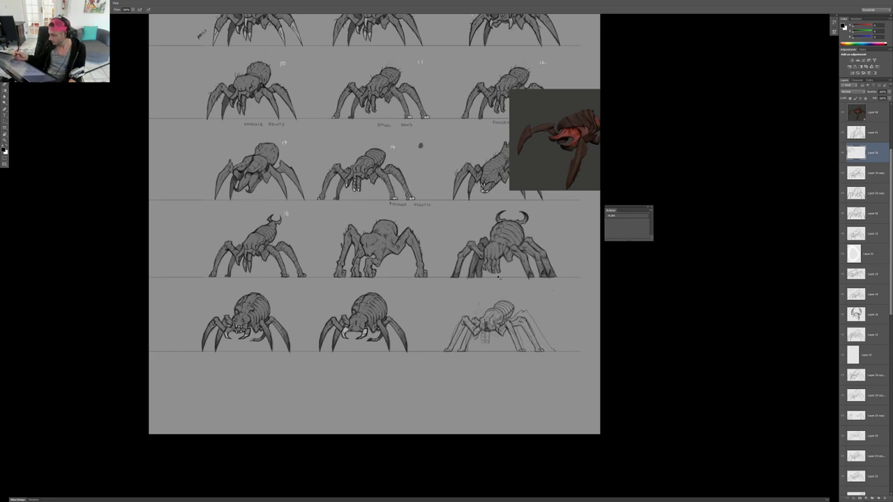
{"action": "scroll", "coordinate": [566, 349], "scroll_direction": "up", "scroll_amount": 3}
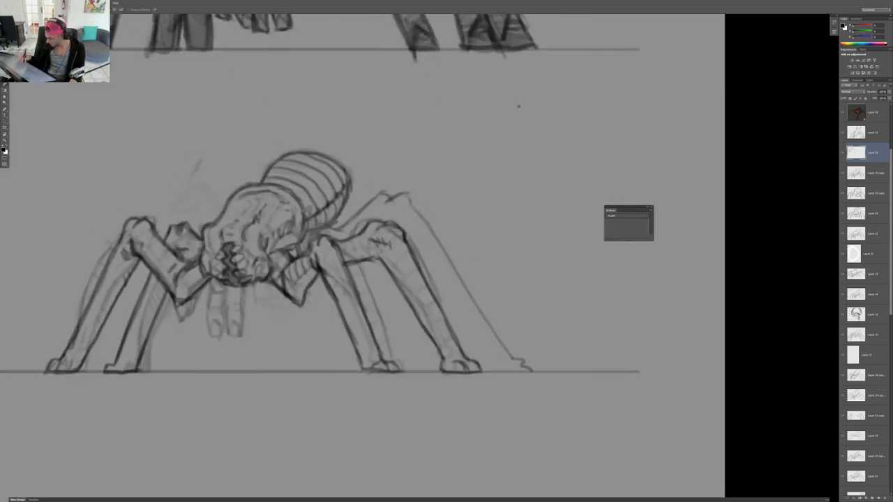
{"action": "mouse_move", "coordinate": [387, 196]}
{"action": "left_mouse_down"}
{"action": "mouse_move", "coordinate": [403, 199]}
{"action": "mouse_move", "coordinate": [399, 194]}
{"action": "mouse_move", "coordinate": [341, 228]}
{"action": "mouse_move", "coordinate": [313, 228]}
{"action": "left_mouse_up"}
{"action": "key", "text": "b"}
{"action": "left_click_drag", "start_coordinate": [322, 229], "coordinate": [344, 233]}
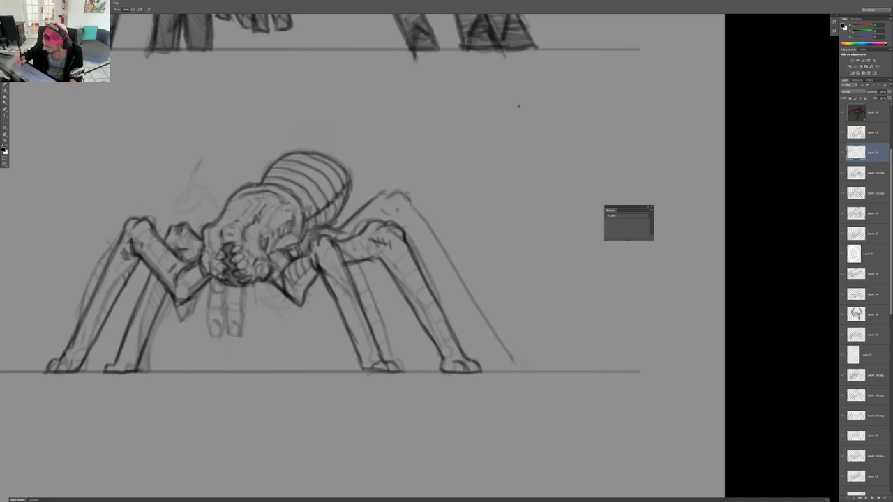
Firm up the extra rear leg's outline down to its foot on the ground line and add small spikes along its outer edge
{"action": "left_click_drag", "start_coordinate": [408, 237], "coordinate": [458, 313]}
{"action": "left_click_drag", "start_coordinate": [420, 252], "coordinate": [493, 370]}
{"action": "mouse_move", "coordinate": [470, 334]}
{"action": "left_mouse_down"}
{"action": "mouse_move", "coordinate": [494, 371]}
{"action": "mouse_move", "coordinate": [519, 373]}
{"action": "mouse_move", "coordinate": [523, 364]}
{"action": "left_mouse_up"}
{"action": "mouse_move", "coordinate": [519, 372]}
{"action": "left_mouse_down"}
{"action": "mouse_move", "coordinate": [531, 369]}
{"action": "mouse_move", "coordinate": [505, 350]}
{"action": "mouse_move", "coordinate": [404, 196]}
{"action": "mouse_move", "coordinate": [380, 192]}
{"action": "left_mouse_up"}
{"action": "left_click_drag", "start_coordinate": [427, 226], "coordinate": [442, 219]}
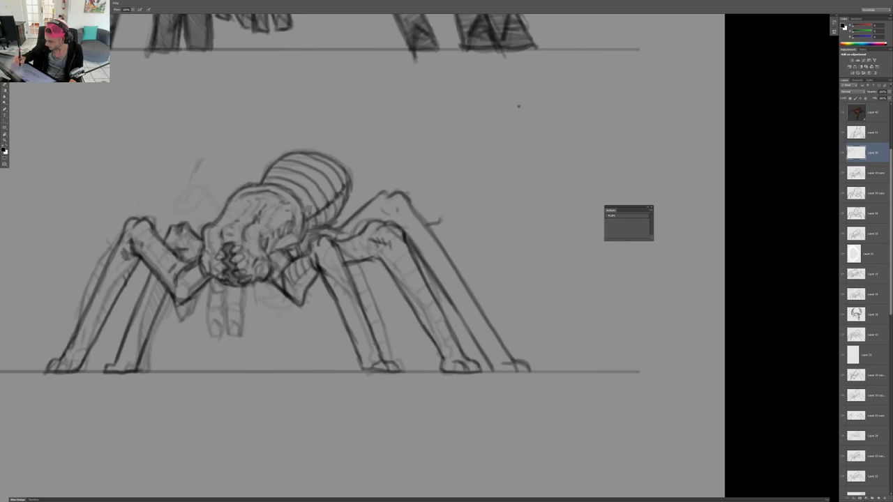
{"action": "left_click_drag", "start_coordinate": [449, 259], "coordinate": [459, 269]}
{"action": "left_click_drag", "start_coordinate": [475, 300], "coordinate": [481, 309]}
{"action": "left_click_drag", "start_coordinate": [486, 316], "coordinate": [494, 322]}
Sketch the start of another raised leg behind the head on the unfinished bottom-row creature's left side
{"action": "scroll", "coordinate": [503, 287], "scroll_direction": "down", "scroll_amount": 5}
{"action": "key", "text": "r"}
{"action": "mouse_move", "coordinate": [488, 175]}
{"action": "left_mouse_down"}
{"action": "mouse_move", "coordinate": [520, 220]}
{"action": "mouse_move", "coordinate": [522, 292]}
{"action": "left_mouse_up"}
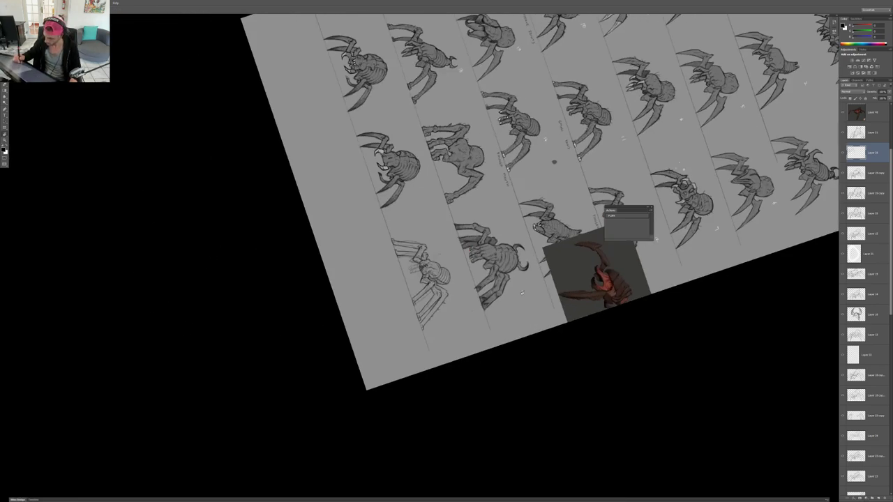
{"action": "key", "text": "Escape"}
{"action": "scroll", "coordinate": [450, 267], "scroll_direction": "up", "scroll_amount": 5}
{"action": "key", "text": "b"}
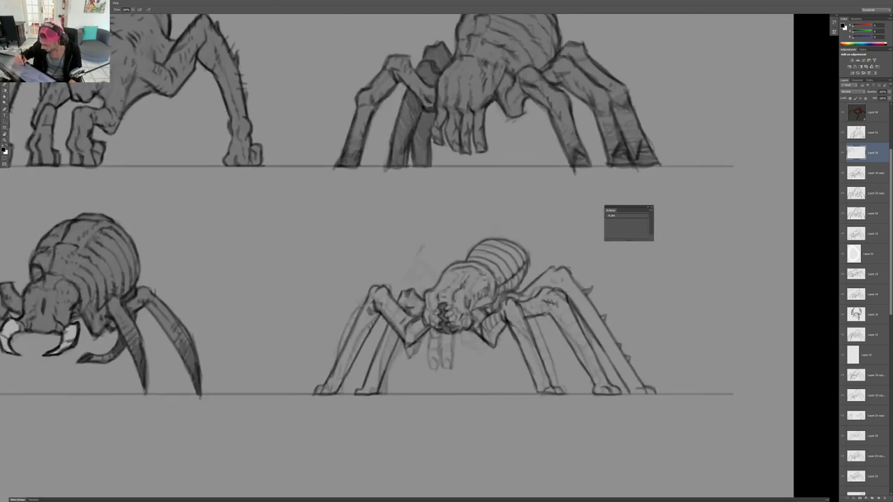
{"action": "mouse_move", "coordinate": [425, 289]}
{"action": "left_mouse_down"}
{"action": "mouse_move", "coordinate": [417, 266]}
{"action": "mouse_move", "coordinate": [423, 270]}
{"action": "mouse_move", "coordinate": [428, 254]}
{"action": "left_mouse_up"}
{"action": "key", "text": "ctrl+z"}
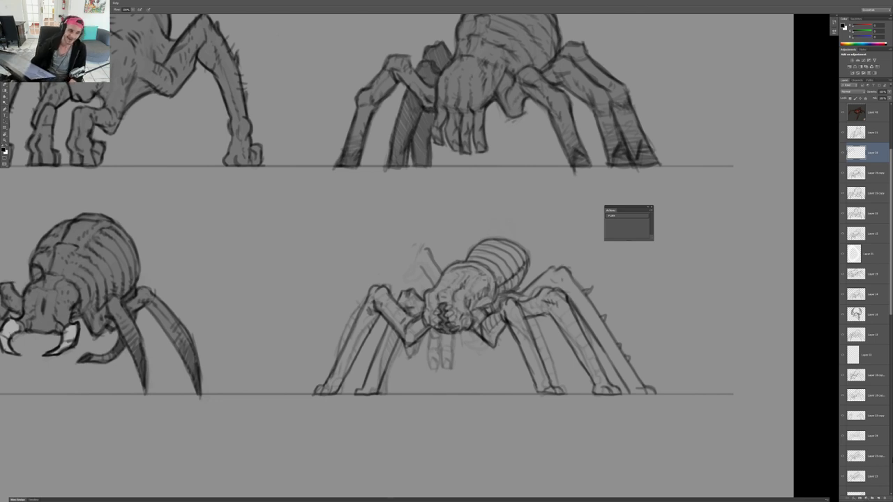
Duplicate the hairy creature from the row above and place the copy in the empty space beneath the two fanged creatures
{"action": "left_click_drag", "start_coordinate": [267, 353], "coordinate": [341, 421]}
{"action": "left_click_drag", "start_coordinate": [343, 373], "coordinate": [254, 200], "text": "ctrl"}
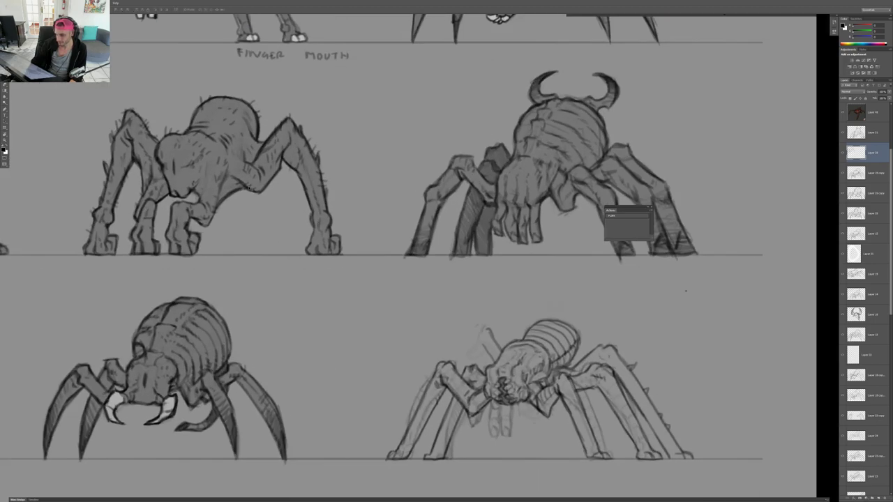
{"action": "left_click_drag", "start_coordinate": [350, 222], "coordinate": [300, 222], "text": "ctrl"}
{"action": "left_click_drag", "start_coordinate": [378, 271], "coordinate": [136, 119]}
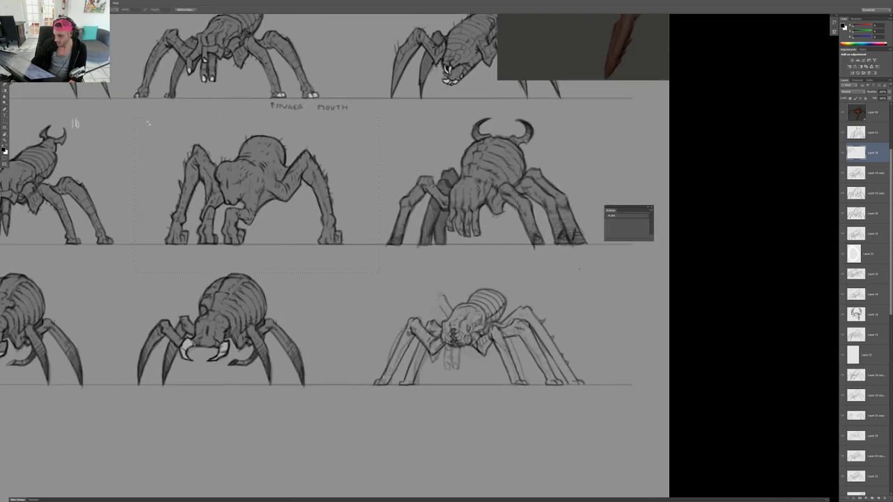
{"action": "left_click_drag", "start_coordinate": [248, 173], "coordinate": [202, 174], "text": "ctrl"}
{"action": "key", "text": "ctrl+j"}
{"action": "key", "text": "v"}
{"action": "left_click_drag", "start_coordinate": [265, 188], "coordinate": [188, 334]}
Fade the copied creature to a light underdrawing and add a new empty layer above it for brush work
{"action": "left_click", "coordinate": [889, 92]}
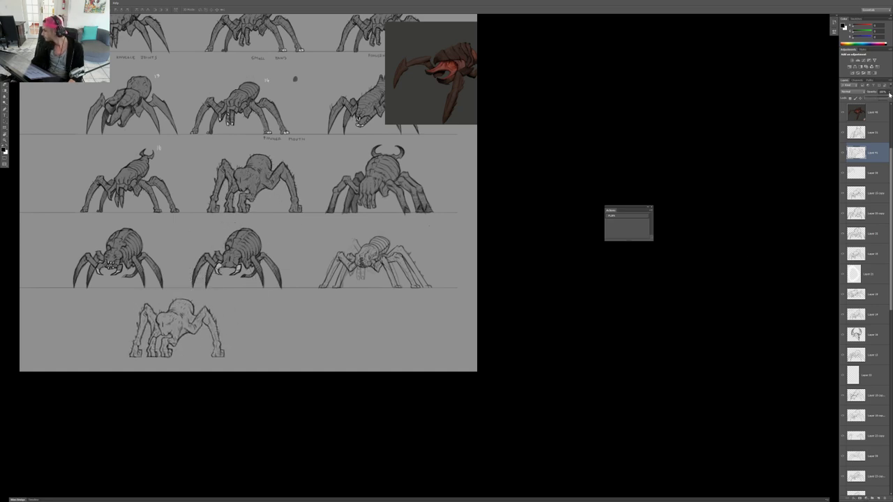
{"action": "left_click", "coordinate": [880, 499]}
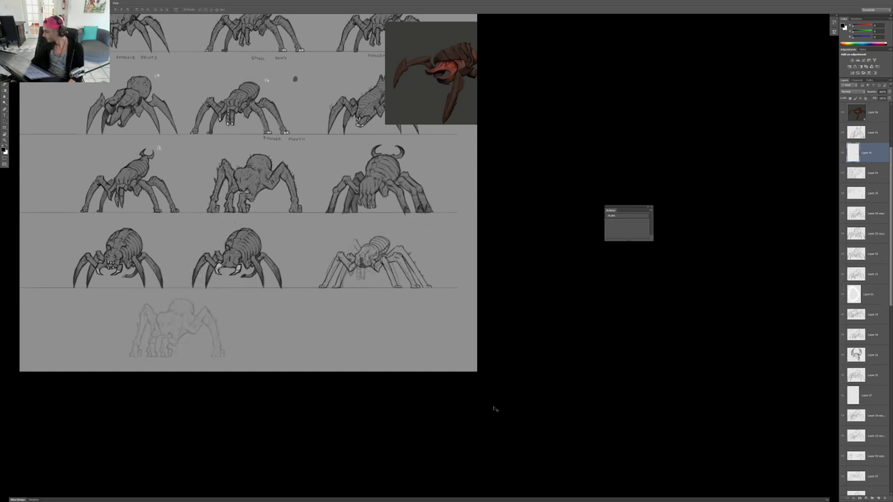
{"action": "key", "text": "b"}
{"action": "scroll", "coordinate": [162, 328], "scroll_direction": "up", "scroll_amount": 5}
{"action": "mouse_move", "coordinate": [161, 327]}
{"action": "left_mouse_down"}
{"action": "mouse_move", "coordinate": [252, 358]}
{"action": "mouse_move", "coordinate": [266, 342]}
{"action": "mouse_move", "coordinate": [252, 329]}
{"action": "left_mouse_up"}
{"action": "scroll", "coordinate": [255, 357], "scroll_direction": "up", "scroll_amount": 4}
{"action": "left_click", "coordinate": [249, 346]}
{"action": "key", "text": "ctrl+alt+z"}
{"action": "key", "text": "ctrl+alt+z"}
{"action": "scroll", "coordinate": [339, 355], "scroll_direction": "down", "scroll_amount": 5}
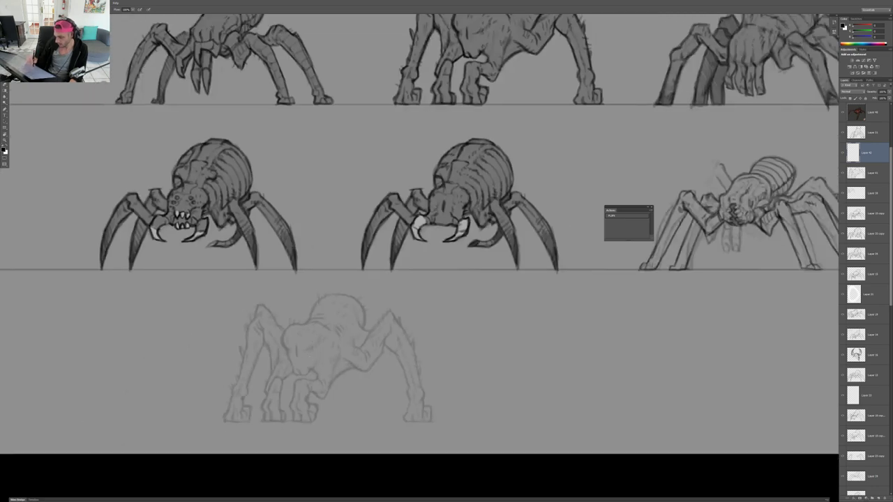
Sketch a dark arched line directly beneath the faded creature's head, above its front legs
{"action": "scroll", "coordinate": [302, 374], "scroll_direction": "up", "scroll_amount": 7}
{"action": "mouse_move", "coordinate": [247, 281]}
{"action": "left_mouse_down"}
{"action": "mouse_move", "coordinate": [271, 393]}
{"action": "mouse_move", "coordinate": [300, 342]}
{"action": "mouse_move", "coordinate": [350, 348]}
{"action": "mouse_move", "coordinate": [349, 365]}
{"action": "mouse_move", "coordinate": [328, 345]}
{"action": "mouse_move", "coordinate": [272, 349]}
{"action": "mouse_move", "coordinate": [248, 372]}
{"action": "left_mouse_up"}
{"action": "scroll", "coordinate": [346, 337], "scroll_direction": "down", "scroll_amount": 4}
{"action": "key", "text": "ctrl+alt+z"}
{"action": "scroll", "coordinate": [346, 337], "scroll_direction": "up", "scroll_amount": 4}
{"action": "scroll", "coordinate": [301, 345], "scroll_direction": "down", "scroll_amount": 3}
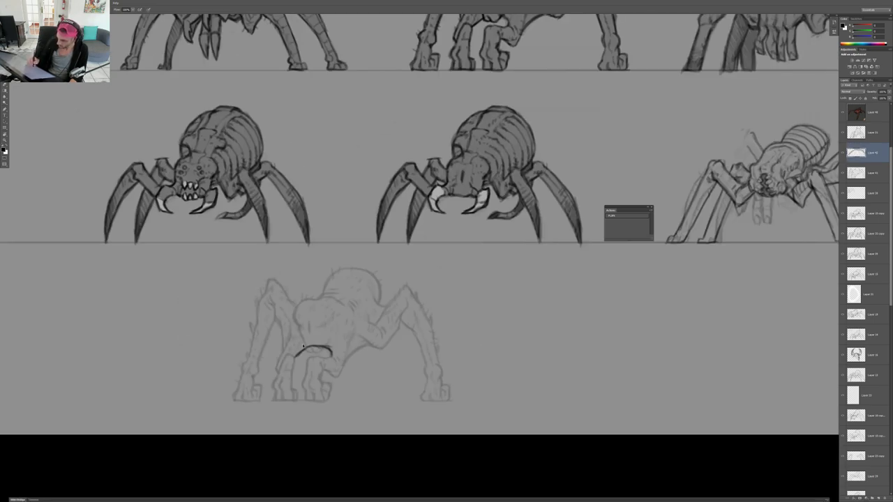
{"action": "scroll", "coordinate": [336, 333], "scroll_direction": "up", "scroll_amount": 4}
{"action": "scroll", "coordinate": [335, 333], "scroll_direction": "down", "scroll_amount": 5}
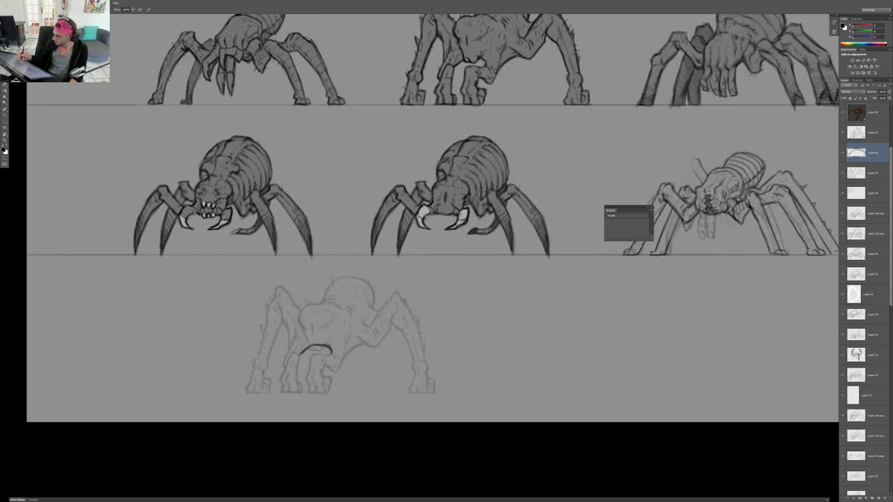
Copy the vertical toothed face from the unfinished many-legged creature onto the faded creature's head
{"action": "left_click_drag", "start_coordinate": [570, 301], "coordinate": [349, 370]}
{"action": "left_click", "coordinate": [499, 269], "text": "ctrl"}
{"action": "mouse_move", "coordinate": [476, 244]}
{"action": "left_mouse_down"}
{"action": "mouse_move", "coordinate": [511, 286]}
{"action": "mouse_move", "coordinate": [97, 414]}
{"action": "left_mouse_up"}
{"action": "key", "text": "ctrl+j"}
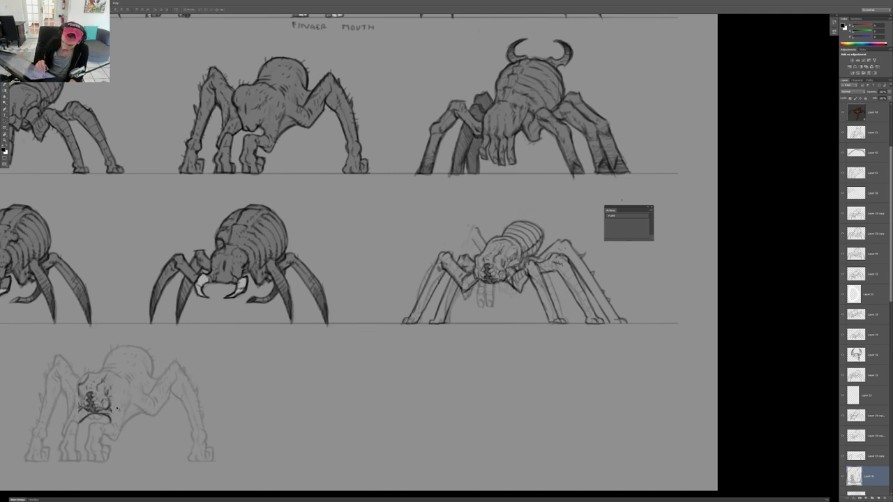
{"action": "left_click_drag", "start_coordinate": [191, 372], "coordinate": [293, 353]}
Transform the copied face to fit the faded creature's head and erase the surplus lines around it
{"action": "scroll", "coordinate": [209, 377], "scroll_direction": "up", "scroll_amount": 4}
{"action": "key", "text": "ctrl+t"}
{"action": "scroll", "coordinate": [226, 382], "scroll_direction": "up", "scroll_amount": 2}
{"action": "key", "text": "Return"}
{"action": "key", "text": "e"}
{"action": "left_click_drag", "start_coordinate": [219, 370], "coordinate": [218, 418]}
{"action": "mouse_move", "coordinate": [140, 347]}
{"action": "left_mouse_down"}
{"action": "mouse_move", "coordinate": [145, 413]}
{"action": "mouse_move", "coordinate": [162, 327]}
{"action": "left_mouse_up"}
Reposition and transform the face again, clear more stray lines, and settle it just above the arched line
{"action": "key", "text": "v"}
{"action": "left_click_drag", "start_coordinate": [196, 383], "coordinate": [210, 369]}
{"action": "key", "text": "ctrl+t"}
{"action": "left_click_drag", "start_coordinate": [265, 263], "coordinate": [284, 281]}
{"action": "key", "text": "Return"}
{"action": "left_click_drag", "start_coordinate": [222, 353], "coordinate": [224, 354]}
{"action": "key", "text": "e"}
{"action": "left_click_drag", "start_coordinate": [152, 342], "coordinate": [159, 398]}
{"action": "key", "text": "v"}
{"action": "left_click_drag", "start_coordinate": [206, 380], "coordinate": [206, 386]}
Darken the inner edge of the creature's left foreleg and add a short accent near its shoulder
{"action": "key", "text": "b"}
{"action": "left_click_drag", "start_coordinate": [162, 413], "coordinate": [175, 417]}
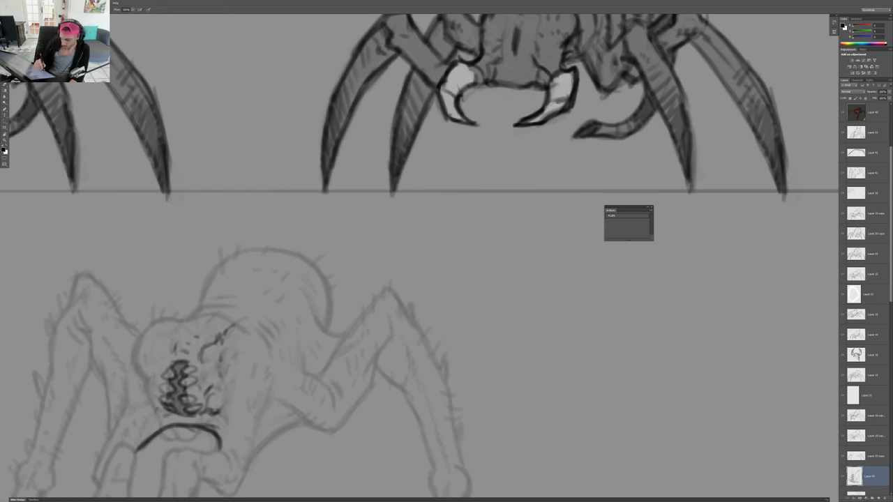
{"action": "mouse_move", "coordinate": [267, 364]}
{"action": "left_mouse_down"}
{"action": "mouse_move", "coordinate": [227, 361]}
{"action": "mouse_move", "coordinate": [271, 355]}
{"action": "left_mouse_up"}
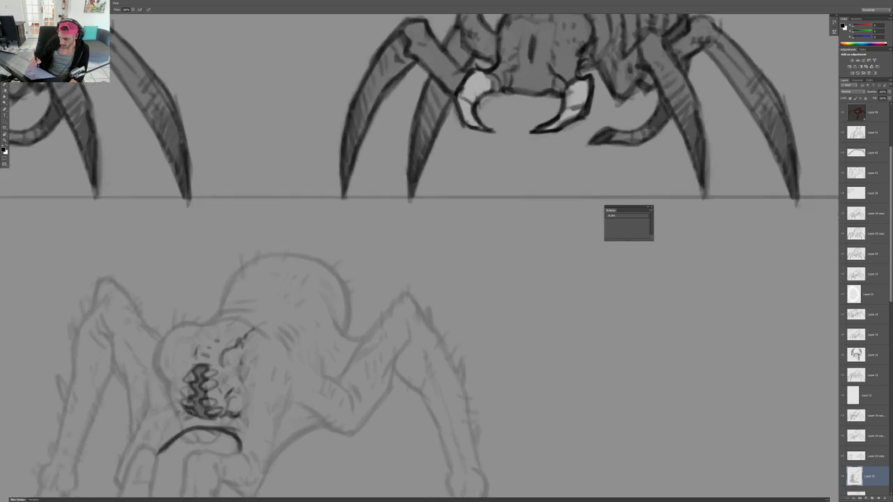
{"action": "mouse_move", "coordinate": [119, 456]}
{"action": "left_mouse_down"}
{"action": "mouse_move", "coordinate": [112, 471]}
{"action": "mouse_move", "coordinate": [120, 488]}
{"action": "left_mouse_up"}
{"action": "mouse_move", "coordinate": [136, 434]}
{"action": "left_mouse_down"}
{"action": "mouse_move", "coordinate": [114, 469]}
{"action": "mouse_move", "coordinate": [125, 448]}
{"action": "left_mouse_up"}
{"action": "mouse_move", "coordinate": [147, 408]}
{"action": "left_mouse_down"}
{"action": "mouse_move", "coordinate": [135, 435]}
{"action": "mouse_move", "coordinate": [143, 395]}
{"action": "left_mouse_up"}
{"action": "key", "text": "b"}
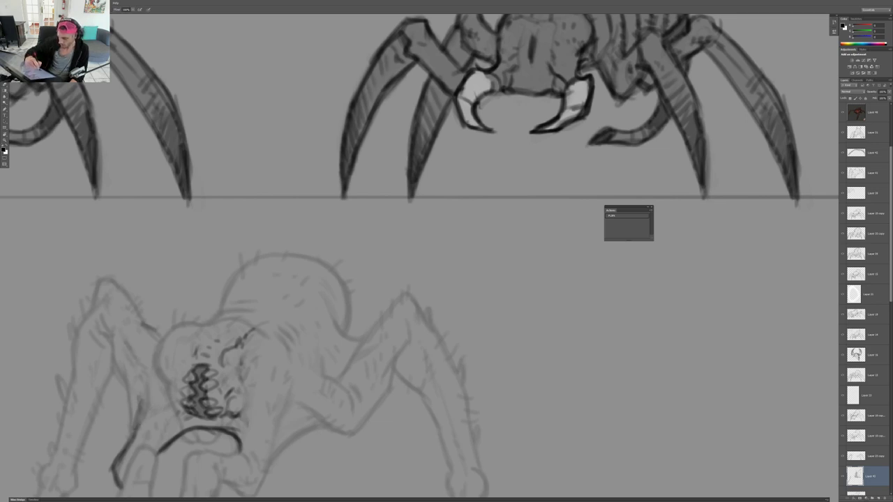
{"action": "scroll", "coordinate": [252, 347], "scroll_direction": "down", "scroll_amount": 5}
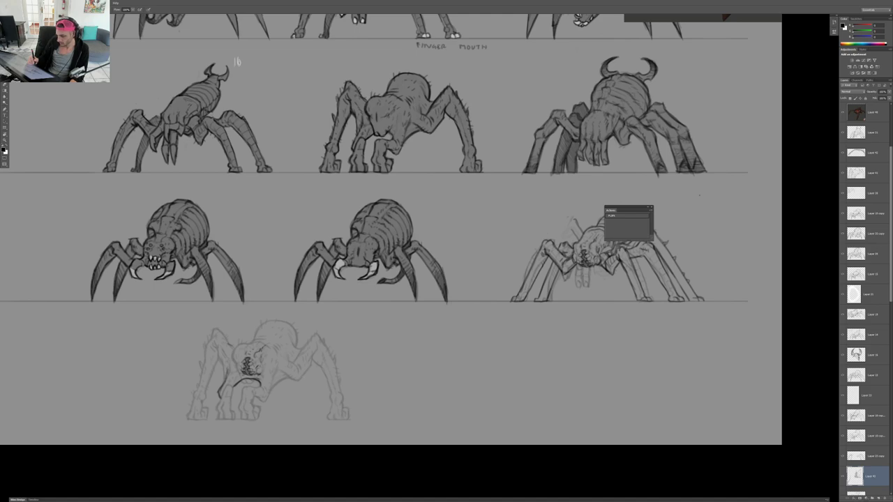
Outline the left side of the creature's head from the chin upward with a dark stroke
{"action": "scroll", "coordinate": [233, 363], "scroll_direction": "up", "scroll_amount": 5}
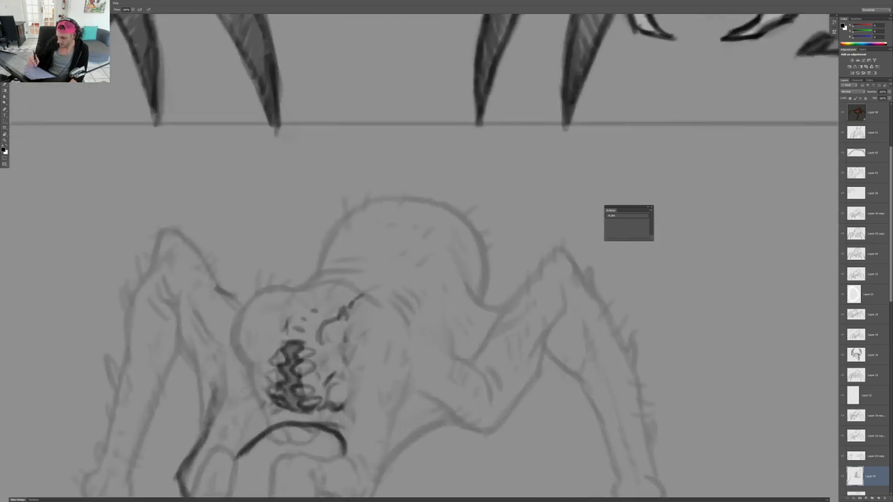
{"action": "mouse_move", "coordinate": [280, 408]}
{"action": "left_mouse_down"}
{"action": "mouse_move", "coordinate": [260, 403]}
{"action": "mouse_move", "coordinate": [233, 337]}
{"action": "left_mouse_up"}
{"action": "scroll", "coordinate": [279, 363], "scroll_direction": "down", "scroll_amount": 5}
{"action": "left_click_drag", "start_coordinate": [303, 189], "coordinate": [261, 388]}
{"action": "left_click_drag", "start_coordinate": [256, 270], "coordinate": [230, 419]}
{"action": "mouse_move", "coordinate": [242, 292]}
{"action": "left_mouse_down"}
{"action": "mouse_move", "coordinate": [226, 499]}
{"action": "mouse_move", "coordinate": [160, 501]}
{"action": "mouse_move", "coordinate": [270, 443]}
{"action": "mouse_move", "coordinate": [273, 339]}
{"action": "mouse_move", "coordinate": [204, 283]}
{"action": "left_mouse_up"}
{"action": "left_click_drag", "start_coordinate": [301, 428], "coordinate": [261, 339]}
{"action": "left_click_drag", "start_coordinate": [329, 379], "coordinate": [246, 372]}
Examine the finished fanged creatures in the row above as reference for the new variation's head
{"action": "key", "text": "v"}
{"action": "left_click_drag", "start_coordinate": [401, 285], "coordinate": [509, 295]}
{"action": "mouse_move", "coordinate": [291, 290]}
{"action": "left_mouse_down"}
{"action": "mouse_move", "coordinate": [361, 357]}
{"action": "mouse_move", "coordinate": [333, 351]}
{"action": "left_mouse_up"}
{"action": "left_click_drag", "start_coordinate": [293, 411], "coordinate": [336, 172]}
{"action": "left_click_drag", "start_coordinate": [310, 346], "coordinate": [304, 342]}
{"action": "left_click_drag", "start_coordinate": [252, 391], "coordinate": [206, 388]}
{"action": "left_click_drag", "start_coordinate": [210, 443], "coordinate": [320, 430]}
{"action": "scroll", "coordinate": [301, 367], "scroll_direction": "up", "scroll_amount": 4}
{"action": "left_click", "coordinate": [313, 297], "text": "ctrl"}
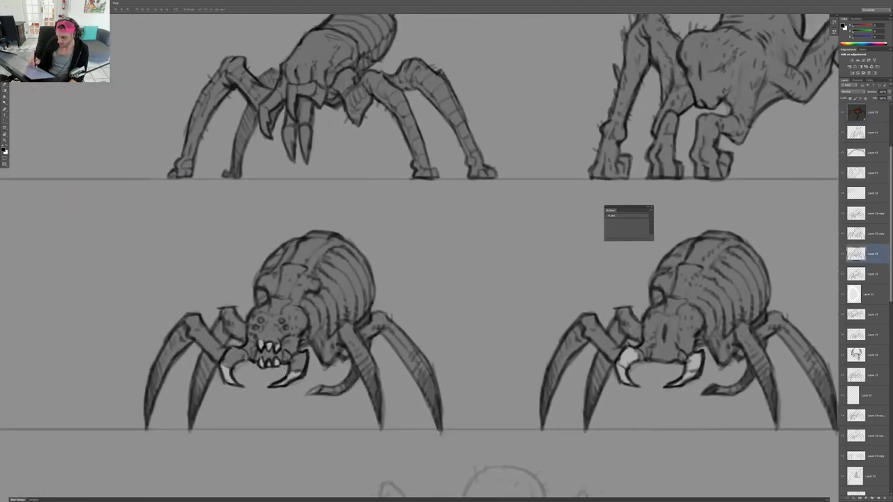
{"action": "left_click_drag", "start_coordinate": [272, 366], "coordinate": [223, 368]}
{"action": "mouse_move", "coordinate": [337, 450]}
{"action": "left_mouse_down"}
{"action": "mouse_move", "coordinate": [294, 336]}
{"action": "mouse_move", "coordinate": [306, 350]}
{"action": "left_mouse_up"}
{"action": "scroll", "coordinate": [293, 336], "scroll_direction": "up", "scroll_amount": 2}
{"action": "left_click", "coordinate": [316, 364], "text": "ctrl"}
{"action": "scroll", "coordinate": [295, 351], "scroll_direction": "up", "scroll_amount": 2}
Outline the top and right side of the head as a lobed skull and add short creases behind it
{"action": "mouse_move", "coordinate": [250, 302]}
{"action": "left_mouse_down"}
{"action": "mouse_move", "coordinate": [269, 258]}
{"action": "mouse_move", "coordinate": [314, 253]}
{"action": "left_mouse_up"}
{"action": "left_click_drag", "start_coordinate": [291, 249], "coordinate": [323, 256]}
{"action": "left_click_drag", "start_coordinate": [303, 254], "coordinate": [346, 252]}
{"action": "mouse_move", "coordinate": [284, 257]}
{"action": "left_mouse_down"}
{"action": "mouse_move", "coordinate": [327, 251]}
{"action": "mouse_move", "coordinate": [303, 276]}
{"action": "mouse_move", "coordinate": [373, 271]}
{"action": "mouse_move", "coordinate": [371, 327]}
{"action": "mouse_move", "coordinate": [388, 325]}
{"action": "mouse_move", "coordinate": [383, 330]}
{"action": "left_mouse_up"}
{"action": "left_click_drag", "start_coordinate": [404, 297], "coordinate": [395, 324]}
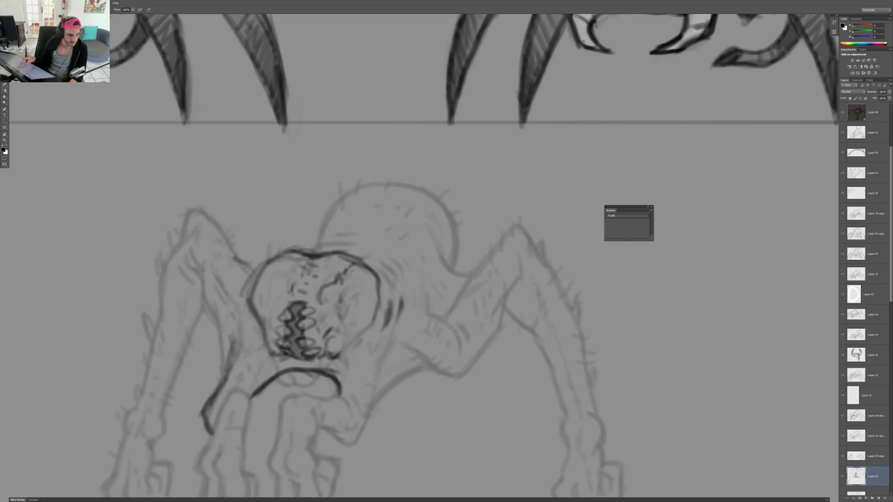
Try outlining the rounded abdomen behind the head with a dark contour
{"action": "scroll", "coordinate": [405, 306], "scroll_direction": "down", "scroll_amount": 3}
{"action": "scroll", "coordinate": [386, 303], "scroll_direction": "up", "scroll_amount": 1}
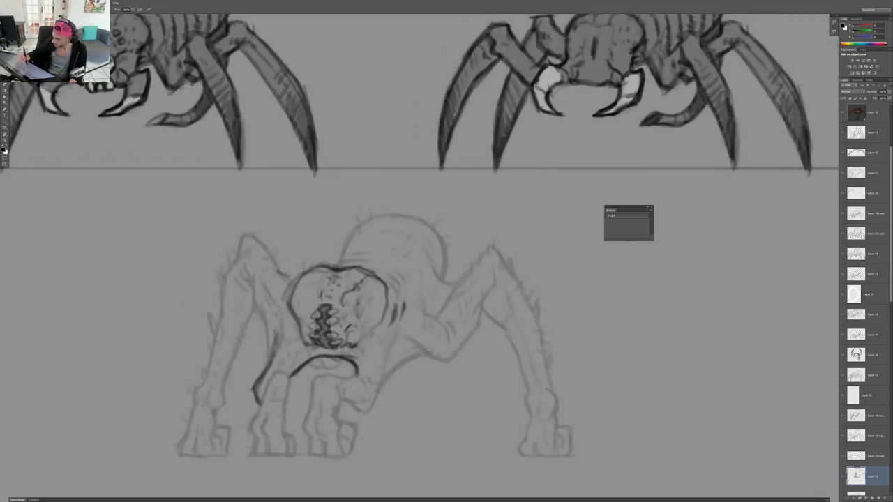
{"action": "mouse_move", "coordinate": [339, 265]}
{"action": "left_mouse_down"}
{"action": "mouse_move", "coordinate": [365, 263]}
{"action": "mouse_move", "coordinate": [349, 242]}
{"action": "mouse_move", "coordinate": [380, 212]}
{"action": "mouse_move", "coordinate": [419, 213]}
{"action": "mouse_move", "coordinate": [445, 240]}
{"action": "mouse_move", "coordinate": [446, 277]}
{"action": "mouse_move", "coordinate": [445, 241]}
{"action": "mouse_move", "coordinate": [419, 212]}
{"action": "mouse_move", "coordinate": [376, 212]}
{"action": "mouse_move", "coordinate": [339, 267]}
{"action": "left_mouse_up"}
{"action": "key", "text": "ctrl+z"}
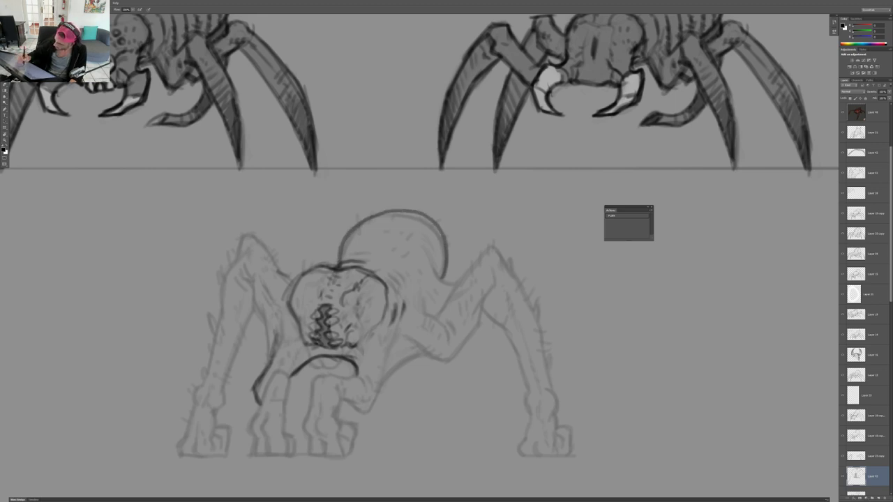
Erase the vertical toothed mouth from the middle of the creature's face
{"action": "scroll", "coordinate": [441, 272], "scroll_direction": "down", "scroll_amount": 8}
{"action": "scroll", "coordinate": [414, 275], "scroll_direction": "up", "scroll_amount": 10}
{"action": "key", "text": "e"}
{"action": "mouse_move", "coordinate": [383, 308]}
{"action": "left_mouse_down"}
{"action": "mouse_move", "coordinate": [402, 363]}
{"action": "mouse_move", "coordinate": [369, 374]}
{"action": "mouse_move", "coordinate": [415, 374]}
{"action": "left_mouse_up"}
{"action": "key", "text": "b"}
Sketch two rounded teeth side by side in the cleared area of the face
{"action": "scroll", "coordinate": [398, 349], "scroll_direction": "up", "scroll_amount": 6}
{"action": "scroll", "coordinate": [412, 357], "scroll_direction": "up", "scroll_amount": 2}
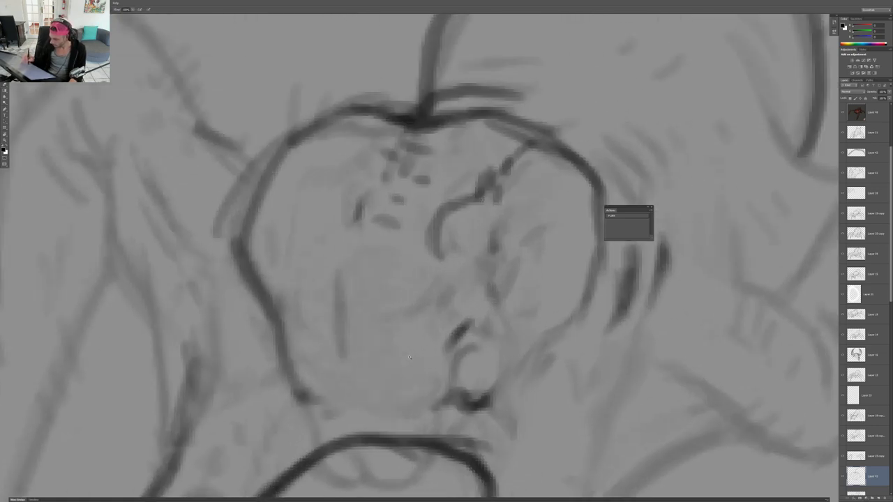
{"action": "mouse_move", "coordinate": [347, 314]}
{"action": "left_mouse_down"}
{"action": "mouse_move", "coordinate": [363, 307]}
{"action": "mouse_move", "coordinate": [380, 346]}
{"action": "left_mouse_up"}
{"action": "mouse_move", "coordinate": [377, 301]}
{"action": "left_mouse_down"}
{"action": "mouse_move", "coordinate": [342, 345]}
{"action": "mouse_move", "coordinate": [407, 339]}
{"action": "left_mouse_up"}
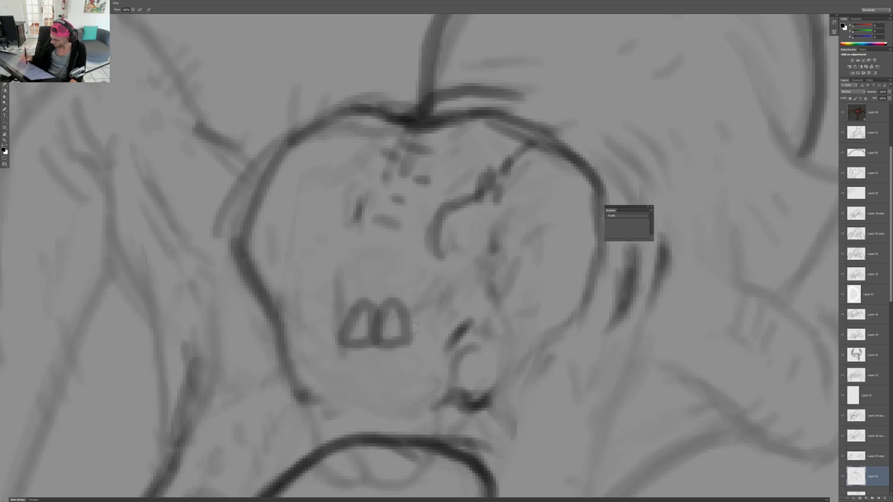
{"action": "scroll", "coordinate": [445, 315], "scroll_direction": "down", "scroll_amount": 5}
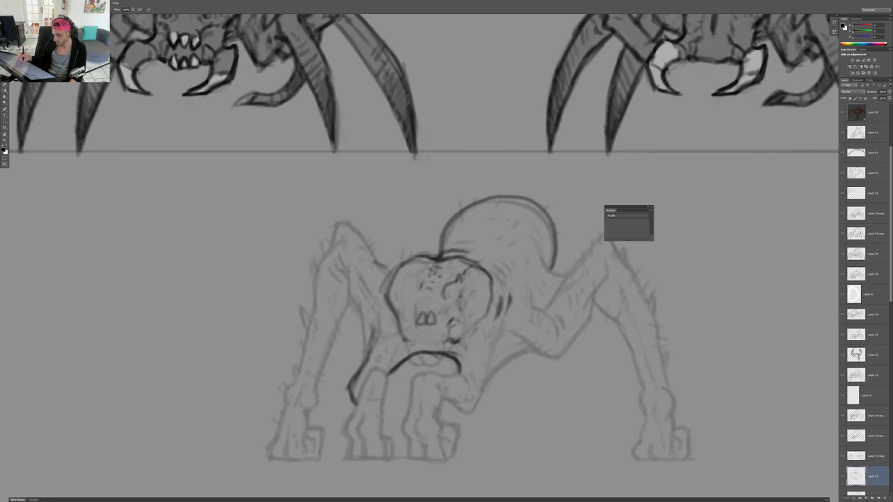
Try rearranging the sketched teeth into a horizontal row of four
{"action": "scroll", "coordinate": [465, 327], "scroll_direction": "up", "scroll_amount": 3}
{"action": "key", "text": "e"}
{"action": "mouse_move", "coordinate": [373, 300]}
{"action": "left_mouse_down"}
{"action": "mouse_move", "coordinate": [390, 343]}
{"action": "mouse_move", "coordinate": [384, 327]}
{"action": "mouse_move", "coordinate": [401, 307]}
{"action": "mouse_move", "coordinate": [445, 332]}
{"action": "mouse_move", "coordinate": [407, 328]}
{"action": "mouse_move", "coordinate": [416, 351]}
{"action": "mouse_move", "coordinate": [409, 321]}
{"action": "mouse_move", "coordinate": [410, 338]}
{"action": "left_mouse_up"}
{"action": "key", "text": "m"}
{"action": "key", "text": "ctrl+d"}
{"action": "key", "text": "e"}
Continue the row of teeth sideways across the face to form a wide horizontal mouth
{"action": "key", "text": "b"}
{"action": "mouse_move", "coordinate": [396, 339]}
{"action": "left_mouse_down"}
{"action": "mouse_move", "coordinate": [411, 339]}
{"action": "mouse_move", "coordinate": [366, 341]}
{"action": "mouse_move", "coordinate": [384, 341]}
{"action": "mouse_move", "coordinate": [367, 337]}
{"action": "mouse_move", "coordinate": [386, 324]}
{"action": "left_mouse_up"}
{"action": "mouse_move", "coordinate": [389, 325]}
{"action": "left_mouse_down"}
{"action": "mouse_move", "coordinate": [395, 337]}
{"action": "mouse_move", "coordinate": [437, 309]}
{"action": "left_mouse_up"}
{"action": "left_click_drag", "start_coordinate": [431, 316], "coordinate": [449, 299]}
{"action": "mouse_move", "coordinate": [443, 318]}
{"action": "left_mouse_down"}
{"action": "mouse_move", "coordinate": [450, 308]}
{"action": "mouse_move", "coordinate": [434, 331]}
{"action": "mouse_move", "coordinate": [441, 325]}
{"action": "left_mouse_up"}
{"action": "mouse_move", "coordinate": [438, 332]}
{"action": "left_mouse_down"}
{"action": "mouse_move", "coordinate": [447, 318]}
{"action": "mouse_move", "coordinate": [448, 342]}
{"action": "mouse_move", "coordinate": [459, 345]}
{"action": "mouse_move", "coordinate": [438, 352]}
{"action": "left_mouse_up"}
Rework the right end of the horizontal mouth with extra tooth and jaw strokes, undoing the last trial strokes
{"action": "key", "text": "e"}
{"action": "key", "text": "b"}
{"action": "left_click_drag", "start_coordinate": [449, 314], "coordinate": [442, 335]}
{"action": "left_click_drag", "start_coordinate": [445, 315], "coordinate": [441, 337]}
{"action": "mouse_move", "coordinate": [443, 323]}
{"action": "left_mouse_down"}
{"action": "mouse_move", "coordinate": [425, 344]}
{"action": "mouse_move", "coordinate": [406, 334]}
{"action": "mouse_move", "coordinate": [414, 368]}
{"action": "mouse_move", "coordinate": [449, 381]}
{"action": "mouse_move", "coordinate": [371, 385]}
{"action": "mouse_move", "coordinate": [458, 383]}
{"action": "left_mouse_up"}
{"action": "key", "text": "e"}
{"action": "key", "text": "ctrl+z"}
{"action": "key", "text": "ctrl+z"}
{"action": "key", "text": "b"}
{"action": "mouse_move", "coordinate": [419, 329]}
{"action": "left_mouse_down"}
{"action": "mouse_move", "coordinate": [412, 341]}
{"action": "mouse_move", "coordinate": [418, 322]}
{"action": "left_mouse_up"}
{"action": "key", "text": "ctrl+z"}
{"action": "scroll", "coordinate": [441, 323], "scroll_direction": "down", "scroll_amount": 5}
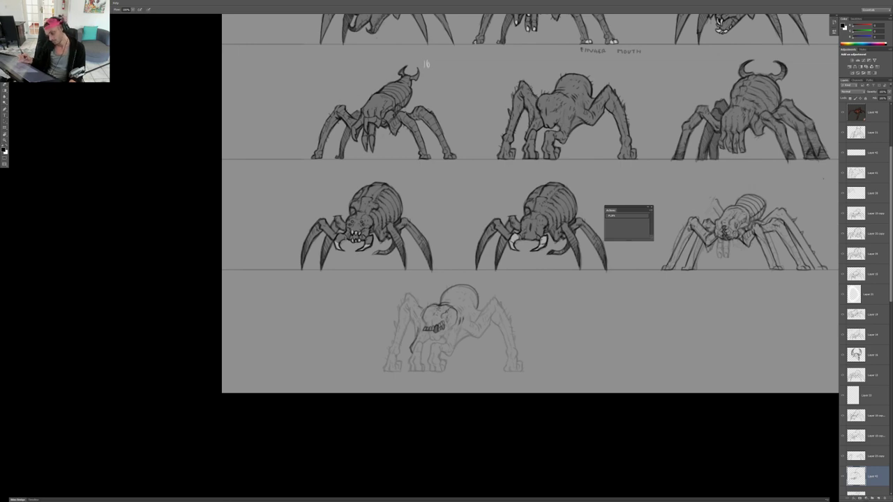
Erase the horizontal toothed mouth and the surrounding marks from the lower face
{"action": "scroll", "coordinate": [446, 318], "scroll_direction": "up", "scroll_amount": 5}
{"action": "key", "text": "e"}
{"action": "mouse_move", "coordinate": [439, 329]}
{"action": "left_mouse_down"}
{"action": "mouse_move", "coordinate": [428, 352]}
{"action": "mouse_move", "coordinate": [380, 351]}
{"action": "left_mouse_up"}
{"action": "left_click_drag", "start_coordinate": [475, 335], "coordinate": [463, 349]}
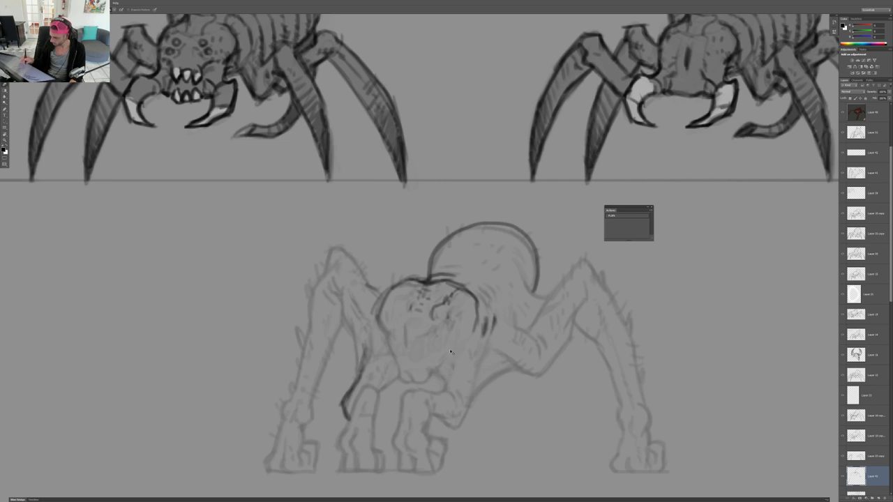
{"action": "scroll", "coordinate": [450, 351], "scroll_direction": "up", "scroll_amount": 2}
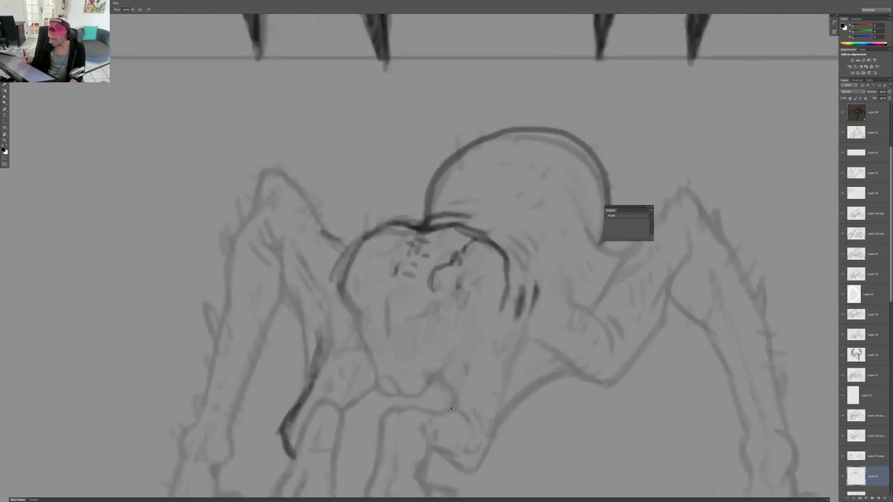
Undo the horizontal mouth attempts, the removal of the vertical mouth and the abdomen outline
{"action": "key", "text": "ctrl+alt+z"}
{"action": "key", "text": "ctrl+alt+z"}
{"action": "key", "text": "ctrl+alt+z"}
{"action": "key", "text": "ctrl+alt+z"}
{"action": "key", "text": "ctrl+alt+z"}
{"action": "key", "text": "ctrl+alt+z"}
{"action": "key", "text": "ctrl+alt+z"}
{"action": "key", "text": "ctrl+alt+z"}
{"action": "key", "text": "ctrl+alt+z"}
{"action": "key", "text": "ctrl+alt+z"}
{"action": "key", "text": "ctrl+alt+z"}
{"action": "key", "text": "ctrl+alt+z"}
{"action": "key", "text": "ctrl+alt+z"}
{"action": "key", "text": "ctrl+alt+z"}
{"action": "key", "text": "ctrl+alt+z"}
{"action": "key", "text": "ctrl+alt+z"}
{"action": "mouse_move", "coordinate": [419, 321]}
{"action": "left_mouse_down"}
{"action": "mouse_move", "coordinate": [399, 338]}
{"action": "mouse_move", "coordinate": [344, 346]}
{"action": "left_mouse_up"}
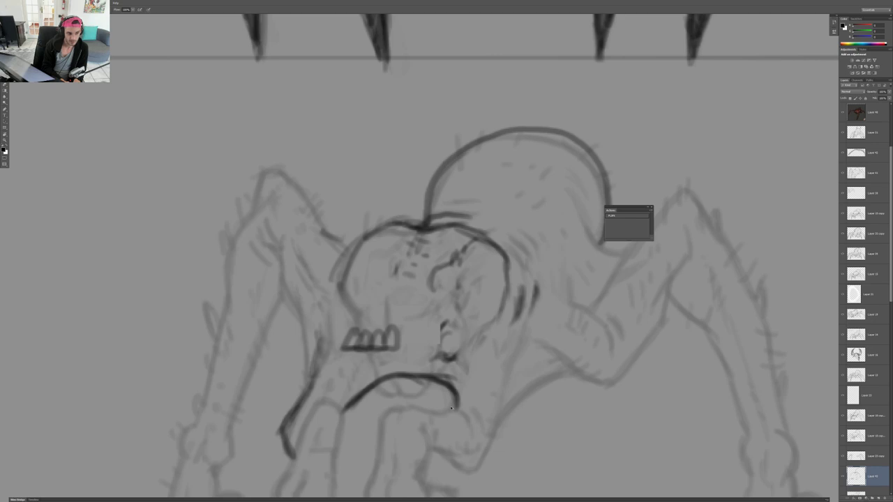
{"action": "mouse_move", "coordinate": [342, 349]}
{"action": "left_mouse_down"}
{"action": "mouse_move", "coordinate": [362, 329]}
{"action": "mouse_move", "coordinate": [360, 351]}
{"action": "left_mouse_up"}
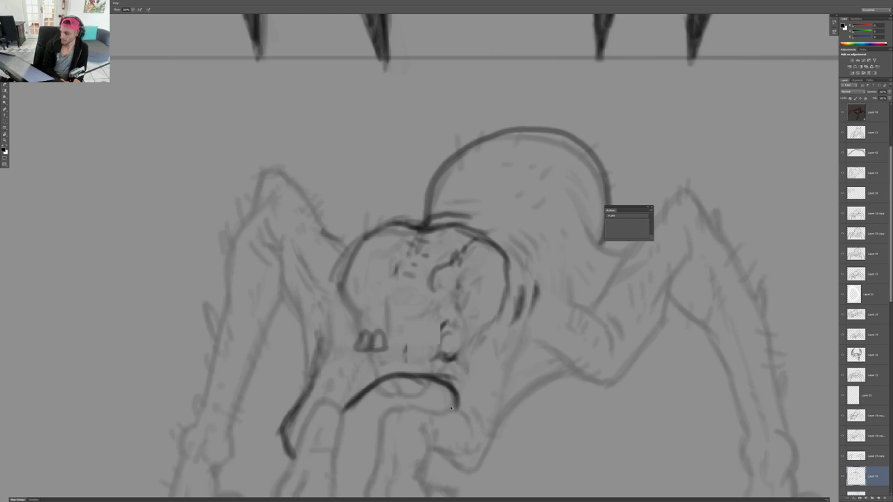
{"action": "key", "text": "ctrl+alt+z"}
{"action": "key", "text": "ctrl+alt+z"}
{"action": "key", "text": "ctrl+alt+z"}
{"action": "key", "text": "ctrl+alt+z"}
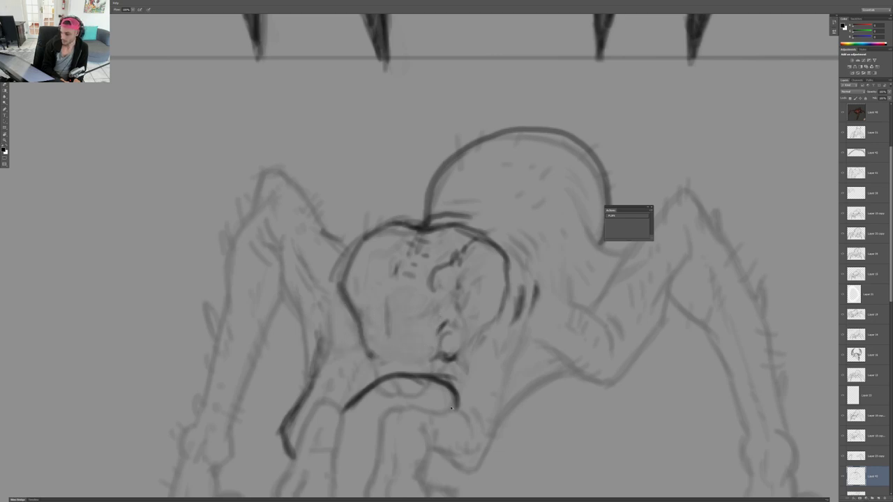
{"action": "key", "text": "ctrl+alt+z"}
{"action": "key", "text": "ctrl+alt+z"}
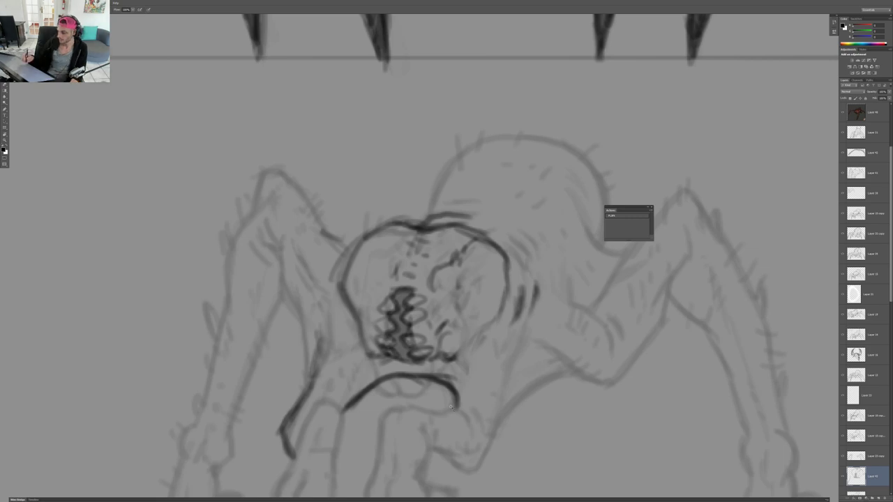
Add curved fold lines on the neck behind the head and outline the rounded abdomen with a dark contour
{"action": "left_click_drag", "start_coordinate": [451, 407], "coordinate": [384, 390]}
{"action": "left_click_drag", "start_coordinate": [498, 295], "coordinate": [421, 309]}
{"action": "left_click_drag", "start_coordinate": [362, 296], "coordinate": [419, 296]}
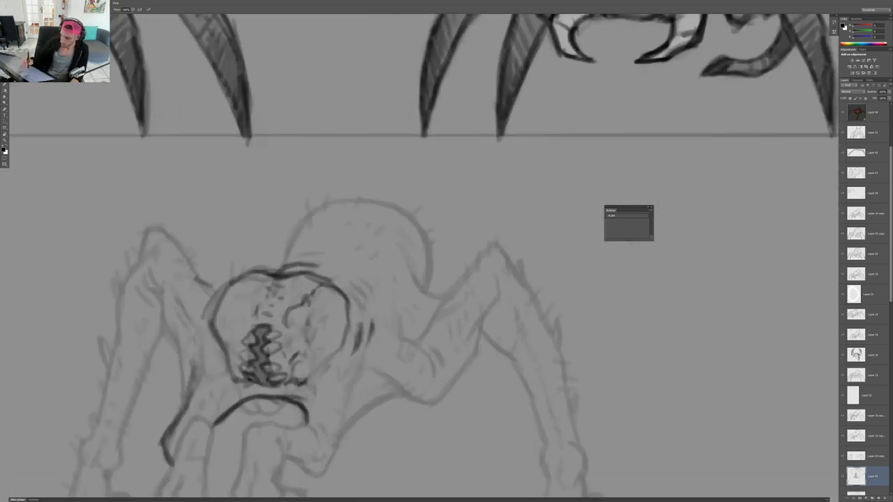
{"action": "mouse_move", "coordinate": [303, 253]}
{"action": "left_mouse_down"}
{"action": "mouse_move", "coordinate": [325, 255]}
{"action": "mouse_move", "coordinate": [365, 305]}
{"action": "left_mouse_up"}
{"action": "left_click_drag", "start_coordinate": [361, 275], "coordinate": [371, 309]}
{"action": "left_click_drag", "start_coordinate": [344, 271], "coordinate": [360, 282]}
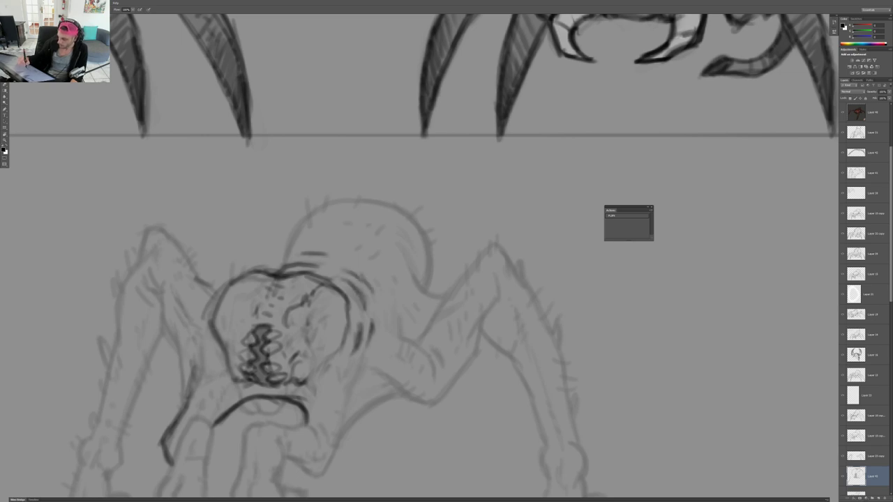
{"action": "mouse_move", "coordinate": [276, 272]}
{"action": "left_mouse_down"}
{"action": "mouse_move", "coordinate": [317, 209]}
{"action": "mouse_move", "coordinate": [379, 198]}
{"action": "mouse_move", "coordinate": [432, 245]}
{"action": "mouse_move", "coordinate": [431, 293]}
{"action": "mouse_move", "coordinate": [417, 219]}
{"action": "mouse_move", "coordinate": [350, 198]}
{"action": "mouse_move", "coordinate": [296, 237]}
{"action": "mouse_move", "coordinate": [286, 258]}
{"action": "mouse_move", "coordinate": [251, 275]}
{"action": "mouse_move", "coordinate": [211, 323]}
{"action": "mouse_move", "coordinate": [217, 334]}
{"action": "left_mouse_up"}
{"action": "left_click_drag", "start_coordinate": [337, 298], "coordinate": [265, 299]}
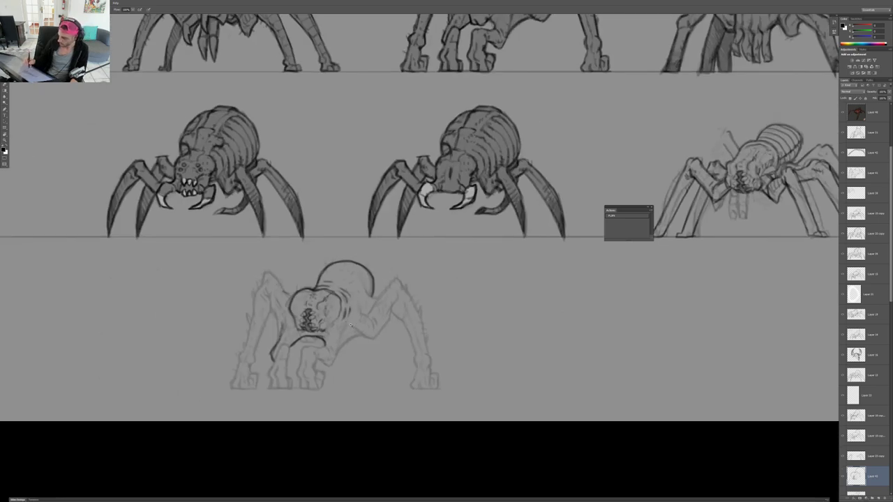
Outline the near front shoulder's rear edge and the pointed elbow below it with dark contour strokes
{"action": "left_click_drag", "start_coordinate": [345, 317], "coordinate": [422, 316]}
{"action": "mouse_move", "coordinate": [333, 259]}
{"action": "left_mouse_down"}
{"action": "mouse_move", "coordinate": [320, 320]}
{"action": "mouse_move", "coordinate": [309, 328]}
{"action": "left_mouse_up"}
{"action": "left_click_drag", "start_coordinate": [335, 365], "coordinate": [274, 364]}
{"action": "left_click_drag", "start_coordinate": [320, 401], "coordinate": [391, 401]}
{"action": "mouse_move", "coordinate": [267, 411]}
{"action": "left_mouse_down"}
{"action": "mouse_move", "coordinate": [315, 434]}
{"action": "mouse_move", "coordinate": [342, 348]}
{"action": "mouse_move", "coordinate": [331, 395]}
{"action": "left_mouse_up"}
{"action": "mouse_move", "coordinate": [354, 305]}
{"action": "left_mouse_down"}
{"action": "mouse_move", "coordinate": [350, 362]}
{"action": "mouse_move", "coordinate": [330, 379]}
{"action": "mouse_move", "coordinate": [327, 400]}
{"action": "left_mouse_up"}
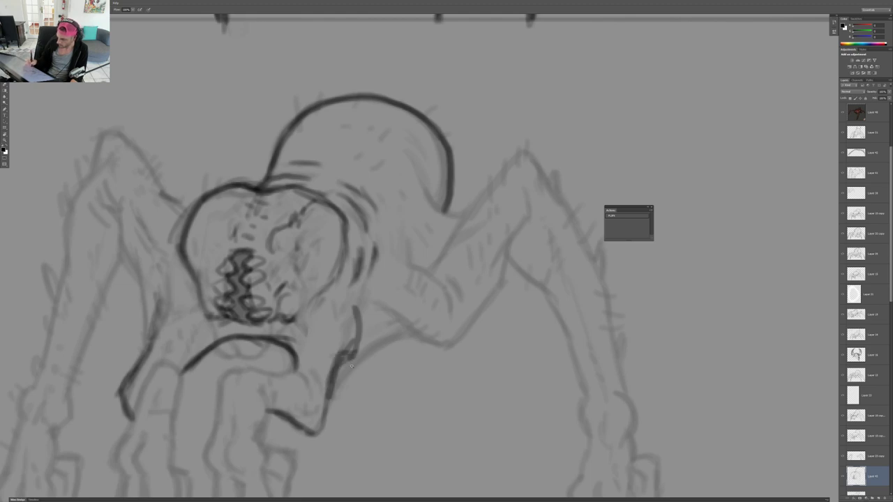
{"action": "left_click_drag", "start_coordinate": [354, 367], "coordinate": [289, 367]}
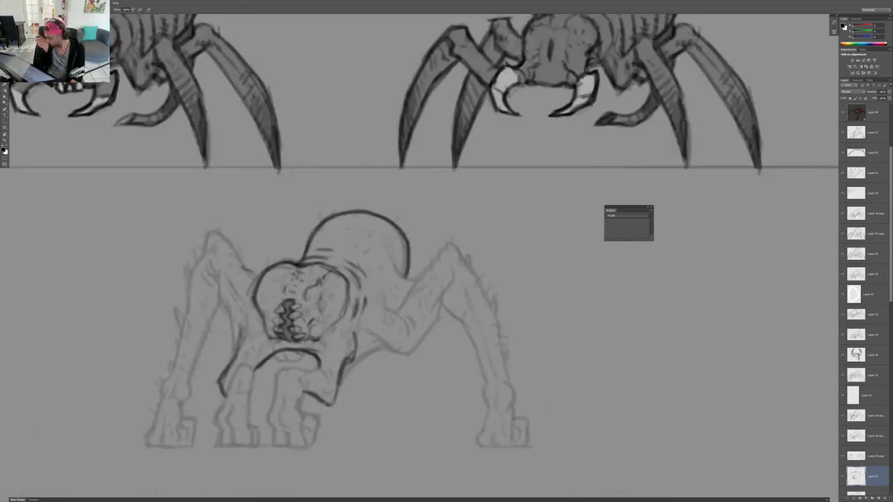
{"action": "left_click_drag", "start_coordinate": [466, 343], "coordinate": [331, 367]}
{"action": "left_click_drag", "start_coordinate": [381, 376], "coordinate": [421, 313]}
{"action": "left_click_drag", "start_coordinate": [296, 363], "coordinate": [331, 362]}
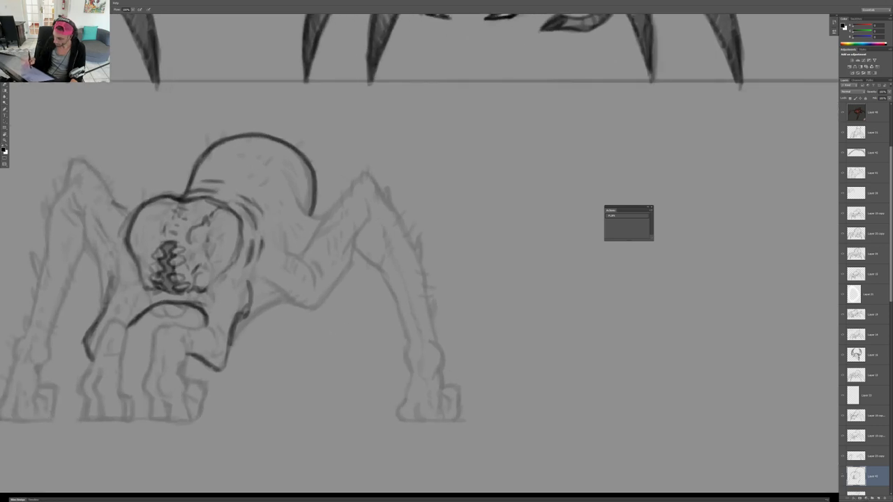
{"action": "mouse_move", "coordinate": [254, 275]}
{"action": "left_mouse_down"}
{"action": "mouse_move", "coordinate": [304, 328]}
{"action": "mouse_move", "coordinate": [269, 339]}
{"action": "mouse_move", "coordinate": [261, 419]}
{"action": "mouse_move", "coordinate": [301, 419]}
{"action": "mouse_move", "coordinate": [303, 390]}
{"action": "mouse_move", "coordinate": [275, 411]}
{"action": "mouse_move", "coordinate": [282, 420]}
{"action": "mouse_move", "coordinate": [310, 343]}
{"action": "mouse_move", "coordinate": [341, 332]}
{"action": "mouse_move", "coordinate": [329, 288]}
{"action": "left_mouse_up"}
{"action": "key", "text": "ctrl+minus"}
{"action": "key", "text": "ctrl+plus"}
{"action": "left_click_drag", "start_coordinate": [354, 334], "coordinate": [407, 279]}
{"action": "mouse_move", "coordinate": [343, 290]}
{"action": "left_mouse_down"}
{"action": "mouse_move", "coordinate": [371, 240]}
{"action": "mouse_move", "coordinate": [425, 349]}
{"action": "mouse_move", "coordinate": [418, 425]}
{"action": "mouse_move", "coordinate": [478, 391]}
{"action": "left_mouse_up"}
{"action": "mouse_move", "coordinate": [446, 289]}
{"action": "left_mouse_down"}
{"action": "mouse_move", "coordinate": [479, 376]}
{"action": "mouse_move", "coordinate": [337, 235]}
{"action": "mouse_move", "coordinate": [297, 255]}
{"action": "left_mouse_up"}
{"action": "scroll", "coordinate": [349, 282], "scroll_direction": "down", "scroll_amount": 5}
{"action": "key", "text": "ctrl+alt+z"}
{"action": "key", "text": "ctrl+alt+z"}
{"action": "key", "text": "ctrl+alt+z"}
{"action": "key", "text": "ctrl+alt+z"}
{"action": "key", "text": "ctrl+alt+z"}
{"action": "key", "text": "ctrl+alt+z"}
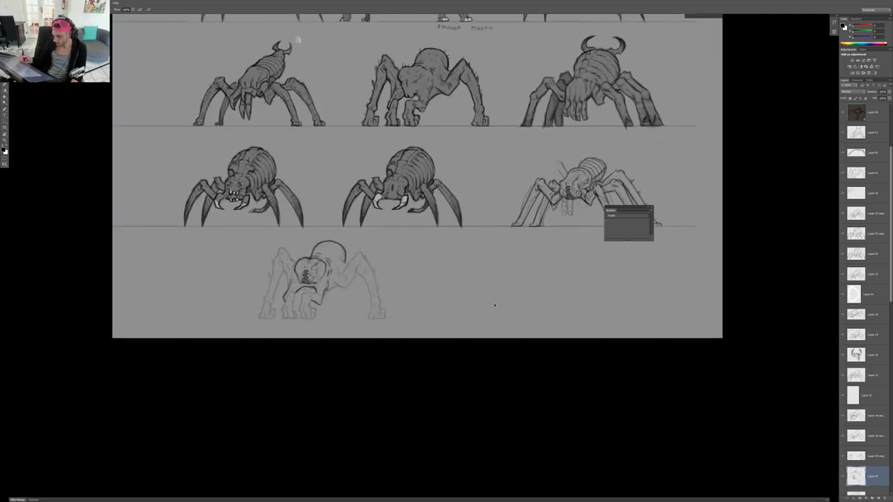
Draw the belly's underside as a dark contour from the pointed elbow back to the hind leg, erasing stray overlap
{"action": "scroll", "coordinate": [333, 271], "scroll_direction": "up", "scroll_amount": 5}
{"action": "mouse_move", "coordinate": [271, 438]}
{"action": "left_mouse_down"}
{"action": "mouse_move", "coordinate": [349, 363]}
{"action": "mouse_move", "coordinate": [367, 357]}
{"action": "left_mouse_up"}
{"action": "mouse_move", "coordinate": [269, 436]}
{"action": "left_mouse_down"}
{"action": "mouse_move", "coordinate": [318, 388]}
{"action": "mouse_move", "coordinate": [391, 351]}
{"action": "left_mouse_up"}
{"action": "left_click_drag", "start_coordinate": [361, 368], "coordinate": [270, 434]}
{"action": "left_click_drag", "start_coordinate": [331, 375], "coordinate": [271, 444]}
{"action": "left_click_drag", "start_coordinate": [363, 364], "coordinate": [384, 359]}
{"action": "key", "text": "e"}
{"action": "left_click_drag", "start_coordinate": [270, 430], "coordinate": [261, 443]}
{"action": "key", "text": "b"}
{"action": "left_click_drag", "start_coordinate": [358, 362], "coordinate": [340, 374]}
Add short fold strokes above the belly line, behind the front shoulder
{"action": "left_click_drag", "start_coordinate": [312, 337], "coordinate": [333, 325]}
{"action": "left_click_drag", "start_coordinate": [338, 327], "coordinate": [360, 341]}
{"action": "scroll", "coordinate": [403, 301], "scroll_direction": "down", "scroll_amount": 5}
{"action": "scroll", "coordinate": [404, 303], "scroll_direction": "up", "scroll_amount": 2}
{"action": "scroll", "coordinate": [405, 305], "scroll_direction": "up", "scroll_amount": 2}
{"action": "left_click_drag", "start_coordinate": [559, 291], "coordinate": [490, 288]}
{"action": "key", "text": "b"}
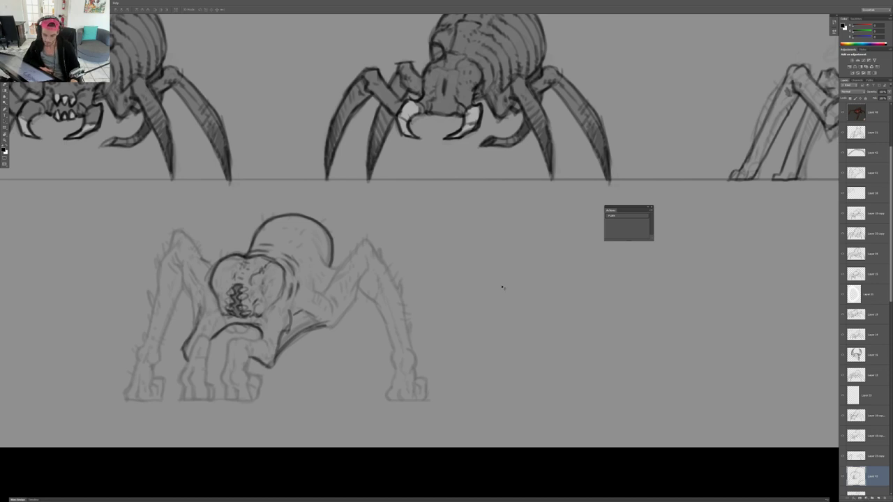
{"action": "key", "text": "b"}
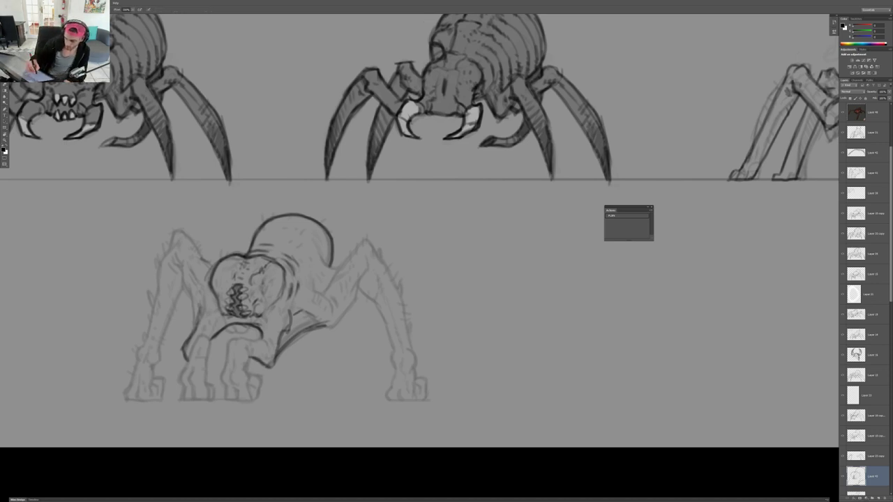
Handwrite the label XDINO in the empty space beside the creature's raised front leg
{"action": "scroll", "coordinate": [82, 205], "scroll_direction": "up", "scroll_amount": 2}
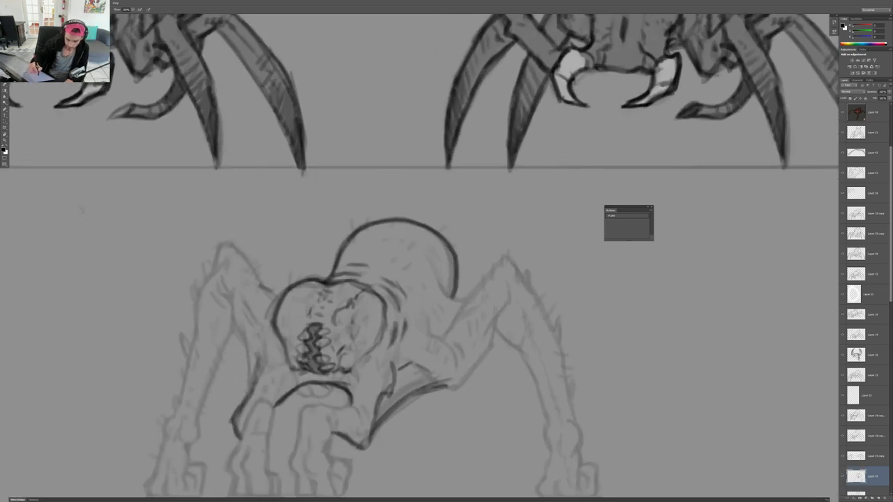
{"action": "left_click_drag", "start_coordinate": [77, 205], "coordinate": [86, 217]}
{"action": "mouse_move", "coordinate": [86, 203]}
{"action": "left_mouse_down"}
{"action": "mouse_move", "coordinate": [76, 217]}
{"action": "mouse_move", "coordinate": [129, 201]}
{"action": "left_mouse_up"}
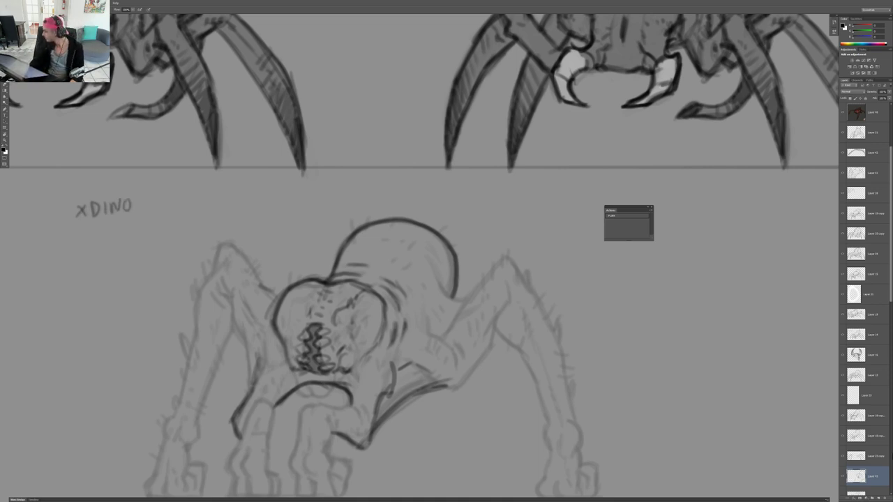
{"action": "scroll", "coordinate": [866, 435], "scroll_direction": "up", "scroll_amount": 3}
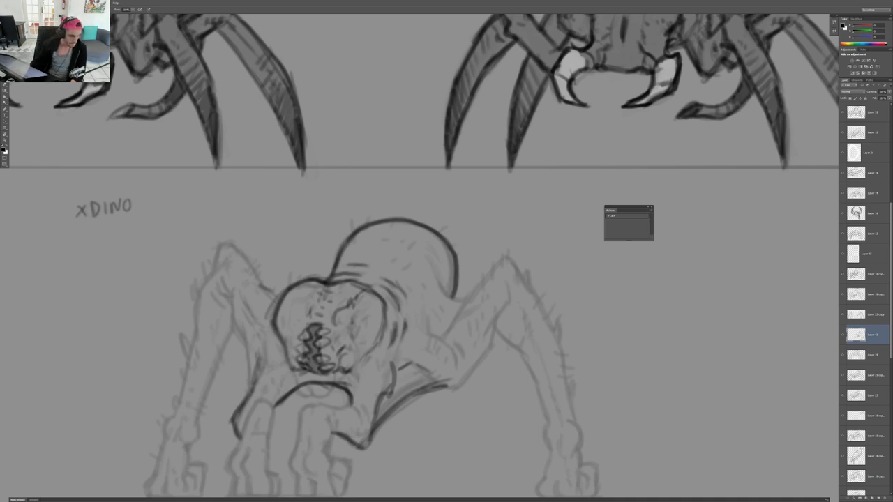
Switch to Discord, open the Alien Concepts picture from the secondearth channel full size in the browser, and copy the image
{"action": "left_click", "coordinate": [268, 494]}
{"action": "left_click", "coordinate": [351, 457]}
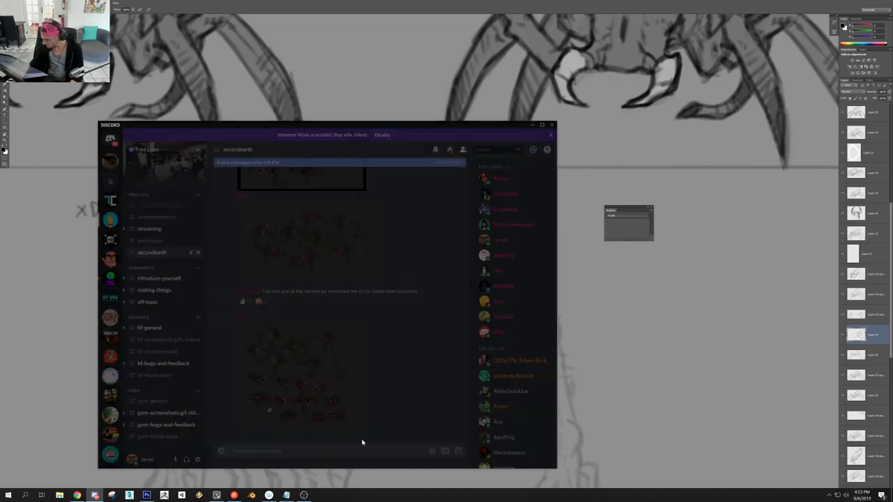
{"action": "scroll", "coordinate": [328, 314], "scroll_direction": "up", "scroll_amount": 2}
{"action": "scroll", "coordinate": [305, 299], "scroll_direction": "up", "scroll_amount": 1}
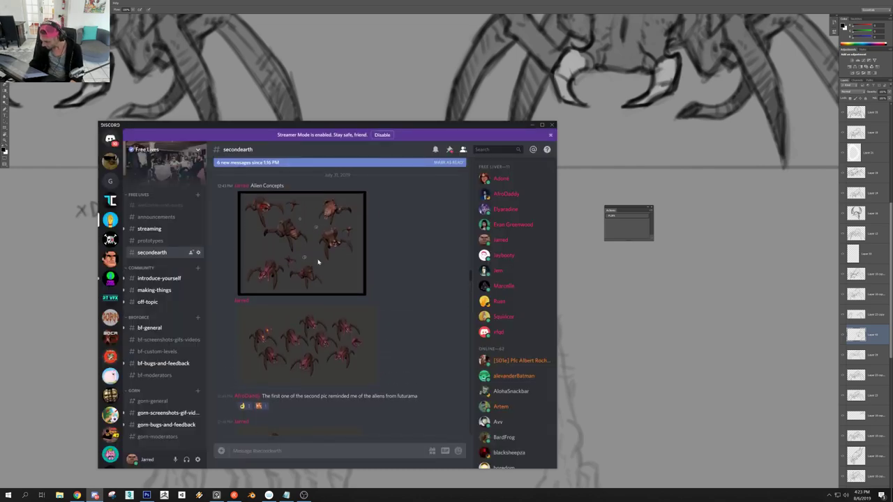
{"action": "left_click", "coordinate": [303, 254]}
{"action": "left_click", "coordinate": [207, 411]}
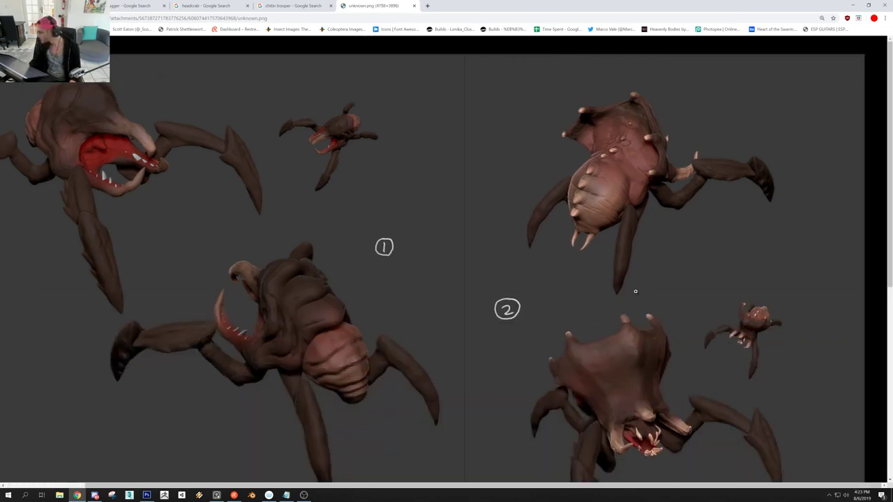
{"action": "scroll", "coordinate": [628, 286], "scroll_direction": "down", "scroll_amount": 2}
{"action": "right_click", "coordinate": [619, 278]}
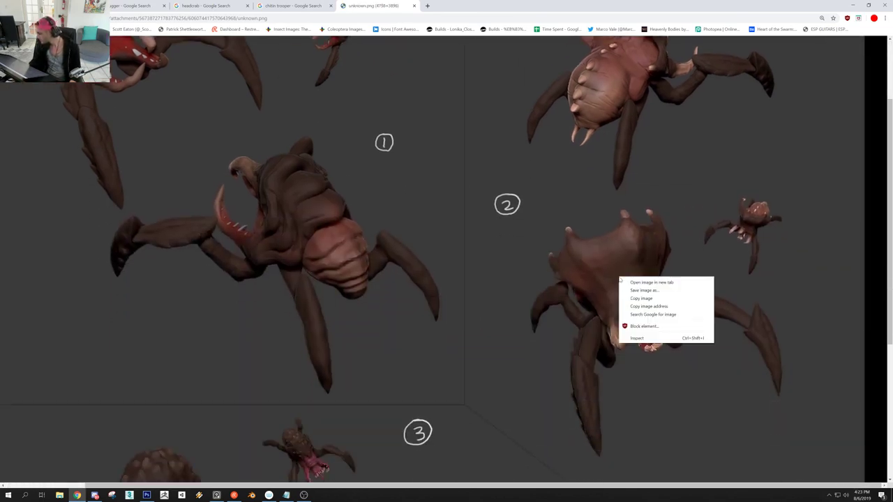
{"action": "left_click", "coordinate": [683, 300]}
Switch back to Photoshop, paste the copied alien concept image, and place it over the sketch sheet
{"action": "left_click", "coordinate": [146, 495]}
{"action": "key", "text": "ctrl+v"}
{"action": "left_click_drag", "start_coordinate": [323, 348], "coordinate": [281, 337]}
{"action": "left_click_drag", "start_coordinate": [562, 254], "coordinate": [255, 290]}
{"action": "left_click_drag", "start_coordinate": [519, 282], "coordinate": [262, 242]}
{"action": "left_click_drag", "start_coordinate": [450, 218], "coordinate": [262, 376]}
{"action": "left_click_drag", "start_coordinate": [538, 67], "coordinate": [480, 238]}
{"action": "scroll", "coordinate": [353, 266], "scroll_direction": "down", "scroll_amount": 1}
{"action": "left_click_drag", "start_coordinate": [394, 253], "coordinate": [249, 355]}
{"action": "left_click_drag", "start_coordinate": [371, 297], "coordinate": [448, 277]}
Cut the lower creature of design 2 onto its own layer, discard the leftover reference layers and move the piece over the sheet
{"action": "left_click_drag", "start_coordinate": [162, 127], "coordinate": [531, 450]}
{"action": "key", "text": "ctrl+x"}
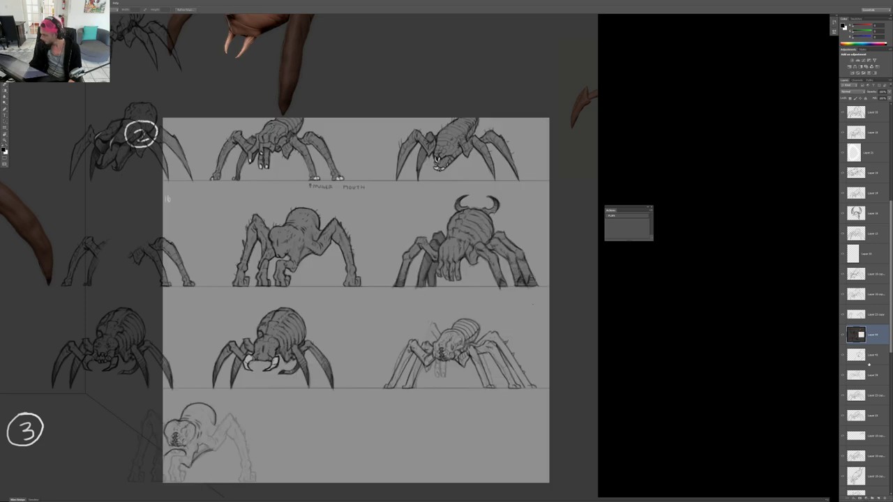
{"action": "key", "text": "ctrl+j"}
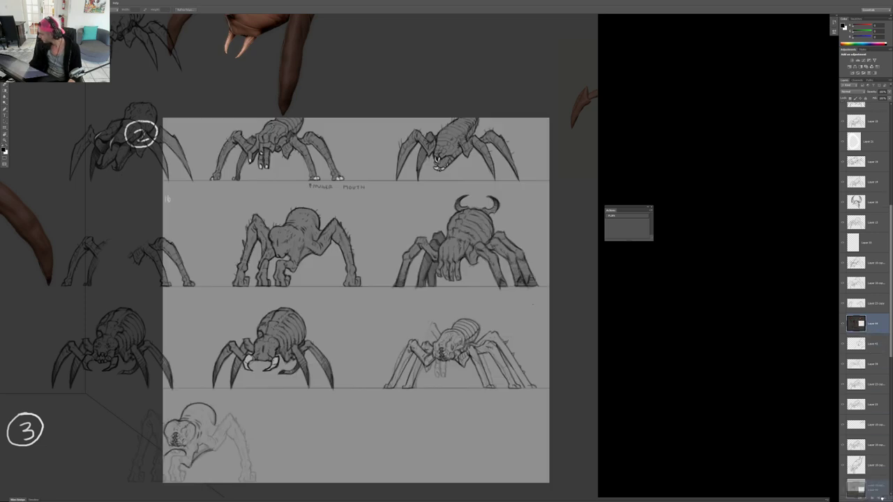
{"action": "key", "text": "ctrl+v"}
{"action": "key", "text": "v"}
{"action": "left_click_drag", "start_coordinate": [380, 323], "coordinate": [324, 312]}
{"action": "left_click_drag", "start_coordinate": [277, 292], "coordinate": [274, 264]}
{"action": "left_click_drag", "start_coordinate": [880, 347], "coordinate": [886, 498]}
{"action": "left_click_drag", "start_coordinate": [375, 308], "coordinate": [357, 235]}
{"action": "left_click_drag", "start_coordinate": [252, 345], "coordinate": [251, 274]}
{"action": "left_click_drag", "start_coordinate": [886, 326], "coordinate": [886, 498]}
{"action": "left_click_drag", "start_coordinate": [376, 295], "coordinate": [368, 213]}
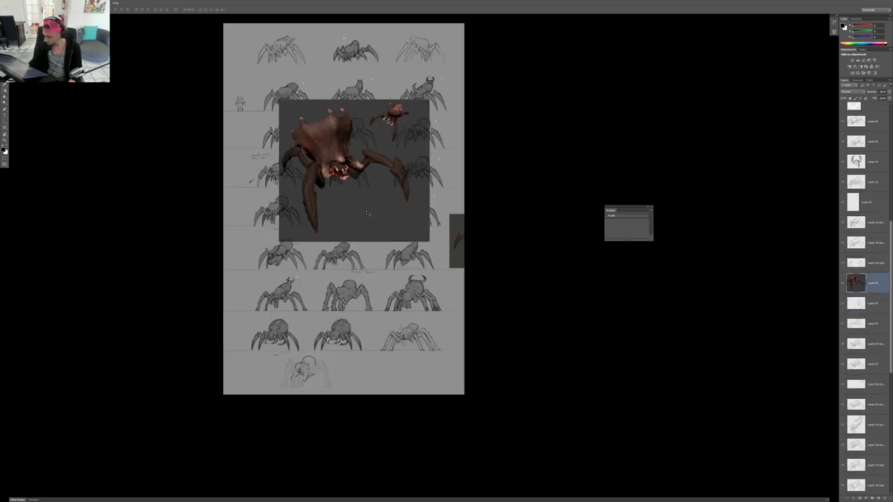
Erase part of the belly contour and redraw it as a lighter line from the elbow towards the hind leg
{"action": "left_click_drag", "start_coordinate": [322, 367], "coordinate": [419, 369]}
{"action": "left_click_drag", "start_coordinate": [335, 384], "coordinate": [248, 322]}
{"action": "left_click_drag", "start_coordinate": [164, 332], "coordinate": [226, 348]}
{"action": "key", "text": "ctrl+z"}
{"action": "mouse_move", "coordinate": [283, 336]}
{"action": "left_mouse_down"}
{"action": "mouse_move", "coordinate": [253, 361]}
{"action": "mouse_move", "coordinate": [225, 339]}
{"action": "mouse_move", "coordinate": [199, 356]}
{"action": "left_mouse_up"}
{"action": "key", "text": "e"}
{"action": "key", "text": "b"}
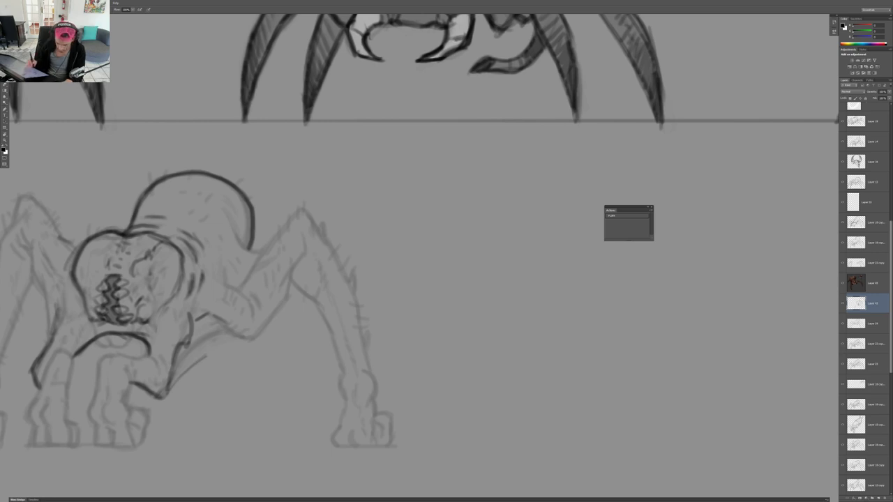
{"action": "mouse_move", "coordinate": [171, 387]}
{"action": "left_mouse_down"}
{"action": "mouse_move", "coordinate": [207, 352]}
{"action": "mouse_move", "coordinate": [239, 341]}
{"action": "left_mouse_up"}
Sketch the thigh of a new, lower-bent hind leg running down from the rear of the body
{"action": "mouse_move", "coordinate": [217, 301]}
{"action": "left_mouse_down"}
{"action": "mouse_move", "coordinate": [254, 361]}
{"action": "mouse_move", "coordinate": [242, 347]}
{"action": "left_mouse_up"}
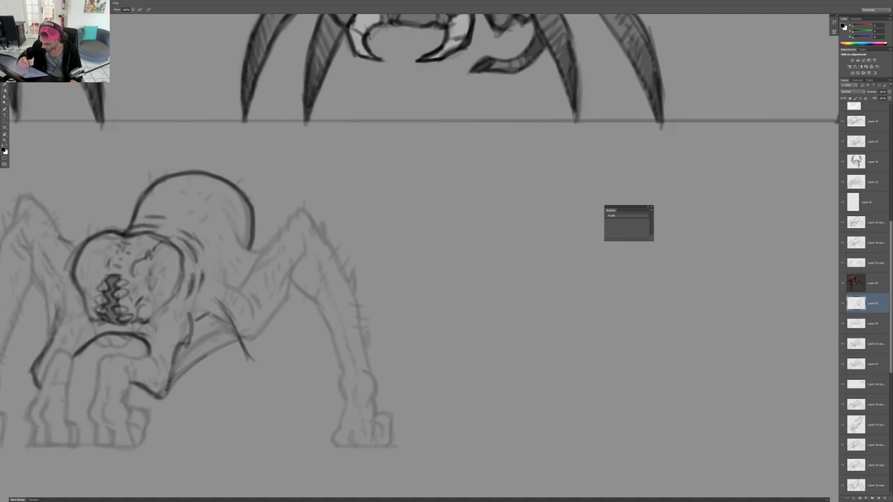
{"action": "mouse_move", "coordinate": [239, 230]}
{"action": "left_mouse_down"}
{"action": "mouse_move", "coordinate": [262, 286]}
{"action": "mouse_move", "coordinate": [236, 227]}
{"action": "left_mouse_up"}
{"action": "left_click_drag", "start_coordinate": [230, 260], "coordinate": [260, 322]}
{"action": "left_click_drag", "start_coordinate": [247, 360], "coordinate": [261, 366]}
{"action": "left_click_drag", "start_coordinate": [265, 278], "coordinate": [269, 322]}
Draw the hind leg's middle segment rising diagonally from the low joint to a raised knee
{"action": "left_click_drag", "start_coordinate": [268, 364], "coordinate": [324, 308]}
{"action": "left_click_drag", "start_coordinate": [281, 356], "coordinate": [306, 332]}
{"action": "left_click_drag", "start_coordinate": [323, 306], "coordinate": [353, 281]}
{"action": "left_click_drag", "start_coordinate": [284, 305], "coordinate": [311, 294]}
{"action": "mouse_move", "coordinate": [271, 312]}
{"action": "left_mouse_down"}
{"action": "mouse_move", "coordinate": [339, 266]}
{"action": "mouse_move", "coordinate": [356, 260]}
{"action": "mouse_move", "coordinate": [374, 274]}
{"action": "left_mouse_up"}
Draw the slender lower hind leg from the raised knee down to the ground and define the knee joint
{"action": "mouse_move", "coordinate": [363, 313]}
{"action": "left_mouse_down"}
{"action": "mouse_move", "coordinate": [337, 254]}
{"action": "mouse_move", "coordinate": [354, 409]}
{"action": "left_mouse_up"}
{"action": "left_click_drag", "start_coordinate": [353, 230], "coordinate": [374, 393]}
{"action": "mouse_move", "coordinate": [386, 271]}
{"action": "left_mouse_down"}
{"action": "mouse_move", "coordinate": [367, 259]}
{"action": "mouse_move", "coordinate": [377, 251]}
{"action": "left_mouse_up"}
{"action": "scroll", "coordinate": [370, 260], "scroll_direction": "up", "scroll_amount": 5}
{"action": "left_click_drag", "start_coordinate": [352, 275], "coordinate": [399, 263]}
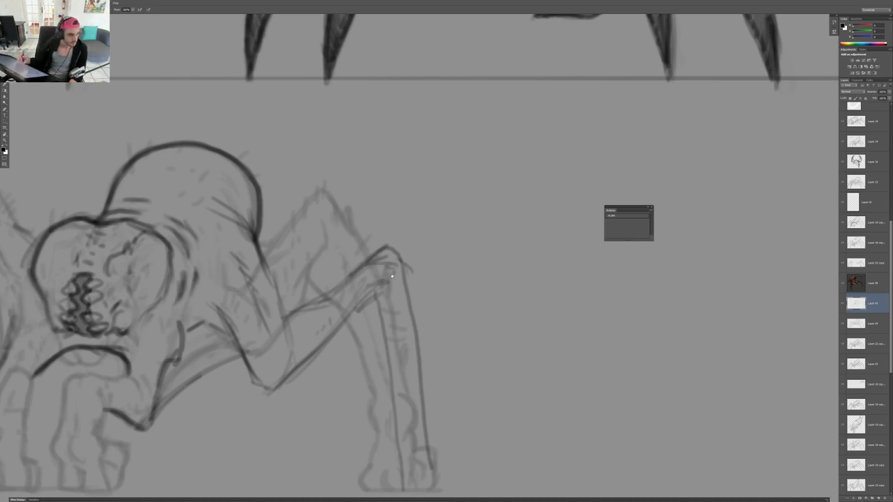
{"action": "scroll", "coordinate": [335, 323], "scroll_direction": "down", "scroll_amount": 2}
{"action": "left_click_drag", "start_coordinate": [335, 323], "coordinate": [376, 330]}
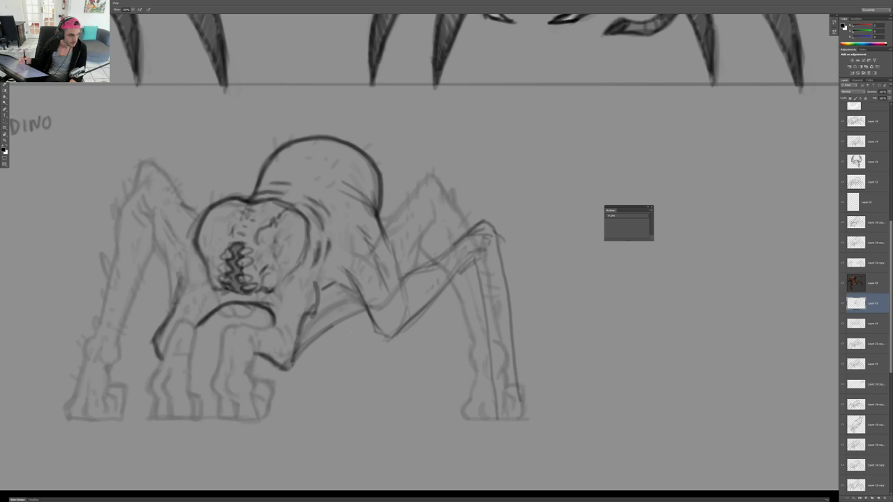
{"action": "left_click_drag", "start_coordinate": [331, 343], "coordinate": [359, 330]}
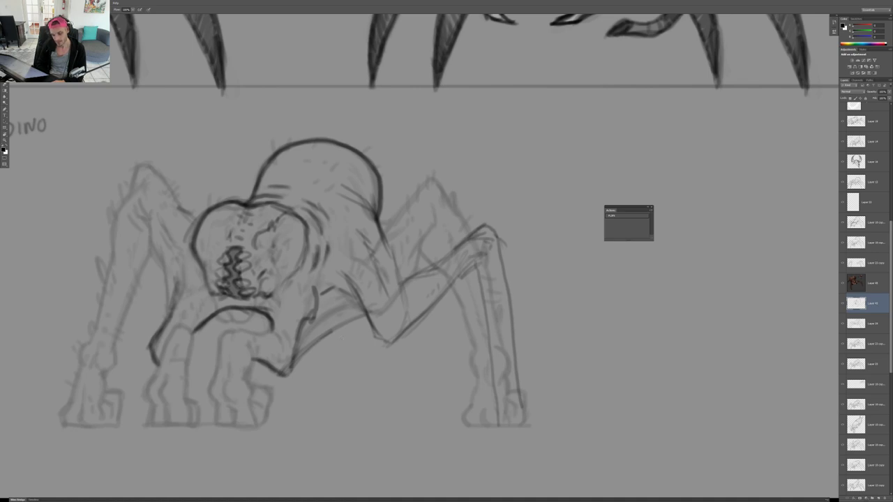
Duplicate the creature's line layer, place the copy beside the original, and reselect the original layer
{"action": "key", "text": "e"}
{"action": "mouse_move", "coordinate": [237, 248]}
{"action": "left_mouse_down"}
{"action": "mouse_move", "coordinate": [229, 288]}
{"action": "mouse_move", "coordinate": [250, 296]}
{"action": "mouse_move", "coordinate": [684, 311]}
{"action": "left_mouse_up"}
{"action": "scroll", "coordinate": [254, 303], "scroll_direction": "down", "scroll_amount": 5}
{"action": "key", "text": "ctrl+z"}
{"action": "scroll", "coordinate": [287, 303], "scroll_direction": "up", "scroll_amount": 3}
{"action": "key", "text": "v"}
{"action": "scroll", "coordinate": [252, 306], "scroll_direction": "up", "scroll_amount": 4}
{"action": "left_click", "coordinate": [226, 290], "text": "ctrl"}
Erase the vertical toothed mouth and the dark outline from the original creature's head
{"action": "scroll", "coordinate": [220, 275], "scroll_direction": "up", "scroll_amount": 5}
{"action": "key", "text": "e"}
{"action": "mouse_move", "coordinate": [225, 252]}
{"action": "left_mouse_down"}
{"action": "mouse_move", "coordinate": [202, 300]}
{"action": "mouse_move", "coordinate": [279, 318]}
{"action": "mouse_move", "coordinate": [172, 286]}
{"action": "mouse_move", "coordinate": [210, 231]}
{"action": "mouse_move", "coordinate": [272, 185]}
{"action": "mouse_move", "coordinate": [335, 265]}
{"action": "mouse_move", "coordinate": [300, 258]}
{"action": "mouse_move", "coordinate": [343, 280]}
{"action": "left_mouse_up"}
Try a wide angular opening with thick lips across the blank head, erasing and redrawing its edges
{"action": "key", "text": "b"}
{"action": "mouse_move", "coordinate": [183, 263]}
{"action": "left_mouse_down"}
{"action": "mouse_move", "coordinate": [216, 282]}
{"action": "mouse_move", "coordinate": [201, 278]}
{"action": "mouse_move", "coordinate": [198, 255]}
{"action": "mouse_move", "coordinate": [199, 271]}
{"action": "mouse_move", "coordinate": [180, 273]}
{"action": "left_mouse_up"}
{"action": "mouse_move", "coordinate": [180, 236]}
{"action": "left_mouse_down"}
{"action": "mouse_move", "coordinate": [229, 249]}
{"action": "mouse_move", "coordinate": [286, 238]}
{"action": "left_mouse_up"}
{"action": "mouse_move", "coordinate": [286, 238]}
{"action": "left_mouse_down"}
{"action": "mouse_move", "coordinate": [282, 263]}
{"action": "mouse_move", "coordinate": [264, 275]}
{"action": "mouse_move", "coordinate": [277, 255]}
{"action": "left_mouse_up"}
{"action": "mouse_move", "coordinate": [264, 262]}
{"action": "left_mouse_down"}
{"action": "mouse_move", "coordinate": [241, 278]}
{"action": "mouse_move", "coordinate": [186, 280]}
{"action": "left_mouse_up"}
{"action": "scroll", "coordinate": [292, 265], "scroll_direction": "up", "scroll_amount": 2}
{"action": "key", "text": "e"}
{"action": "mouse_move", "coordinate": [201, 239]}
{"action": "left_mouse_down"}
{"action": "mouse_move", "coordinate": [287, 241]}
{"action": "mouse_move", "coordinate": [272, 259]}
{"action": "mouse_move", "coordinate": [306, 248]}
{"action": "left_mouse_up"}
{"action": "key", "text": "b"}
{"action": "mouse_move", "coordinate": [199, 244]}
{"action": "left_mouse_down"}
{"action": "mouse_move", "coordinate": [268, 252]}
{"action": "mouse_move", "coordinate": [148, 253]}
{"action": "mouse_move", "coordinate": [138, 260]}
{"action": "mouse_move", "coordinate": [173, 318]}
{"action": "mouse_move", "coordinate": [188, 323]}
{"action": "mouse_move", "coordinate": [270, 292]}
{"action": "left_mouse_up"}
{"action": "mouse_move", "coordinate": [183, 322]}
{"action": "left_mouse_down"}
{"action": "mouse_move", "coordinate": [310, 260]}
{"action": "mouse_move", "coordinate": [147, 270]}
{"action": "mouse_move", "coordinate": [182, 325]}
{"action": "left_mouse_up"}
{"action": "left_click_drag", "start_coordinate": [258, 317], "coordinate": [175, 316]}
{"action": "key", "text": "ctrl+minus"}
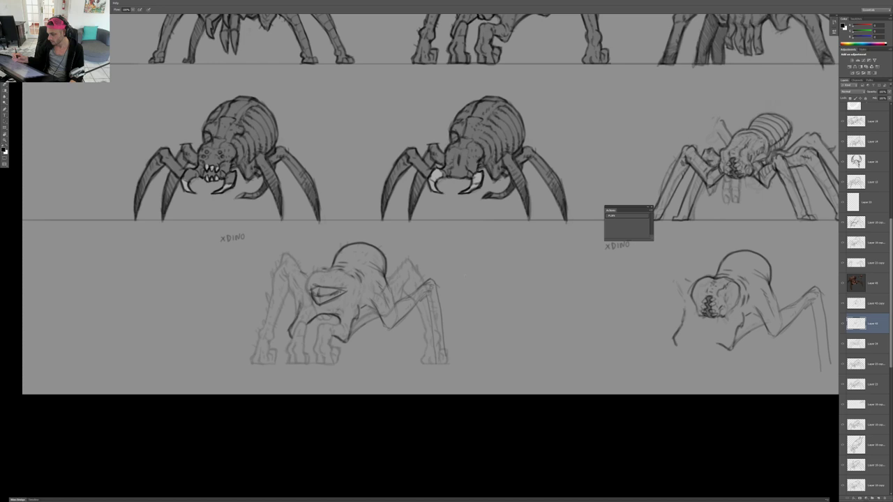
Rework the head's opening into a narrow horizontal slit with a dark rim, viewing the canvas rotated
{"action": "left_click_drag", "start_coordinate": [466, 275], "coordinate": [468, 288]}
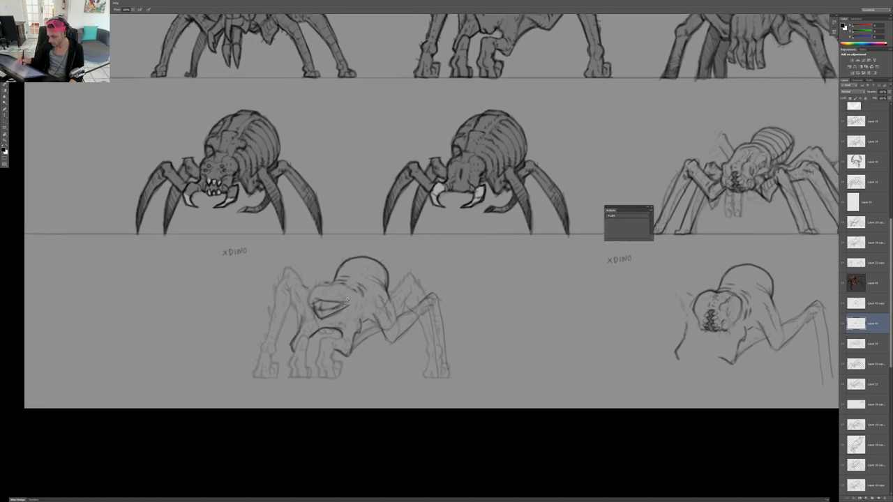
{"action": "scroll", "coordinate": [354, 300], "scroll_direction": "up", "scroll_amount": 3}
{"action": "left_click_drag", "start_coordinate": [368, 315], "coordinate": [370, 315]}
{"action": "mouse_move", "coordinate": [256, 341]}
{"action": "left_mouse_down"}
{"action": "mouse_move", "coordinate": [313, 341]}
{"action": "mouse_move", "coordinate": [359, 136]}
{"action": "left_mouse_up"}
{"action": "left_click_drag", "start_coordinate": [468, 99], "coordinate": [382, 232]}
{"action": "key", "text": "b"}
{"action": "mouse_move", "coordinate": [358, 195]}
{"action": "left_mouse_down"}
{"action": "mouse_move", "coordinate": [323, 284]}
{"action": "mouse_move", "coordinate": [319, 273]}
{"action": "mouse_move", "coordinate": [317, 279]}
{"action": "left_mouse_up"}
{"action": "mouse_move", "coordinate": [328, 186]}
{"action": "left_mouse_down"}
{"action": "mouse_move", "coordinate": [312, 219]}
{"action": "mouse_move", "coordinate": [317, 259]}
{"action": "left_mouse_up"}
{"action": "left_click_drag", "start_coordinate": [325, 188], "coordinate": [311, 261]}
{"action": "left_click_drag", "start_coordinate": [309, 214], "coordinate": [318, 274]}
{"action": "mouse_move", "coordinate": [340, 233]}
{"action": "left_mouse_down"}
{"action": "mouse_move", "coordinate": [328, 228]}
{"action": "mouse_move", "coordinate": [349, 245]}
{"action": "mouse_move", "coordinate": [321, 244]}
{"action": "left_mouse_up"}
{"action": "key", "text": "e"}
{"action": "key", "text": "b"}
{"action": "left_click_drag", "start_coordinate": [317, 220], "coordinate": [325, 244]}
{"action": "left_click_drag", "start_coordinate": [342, 211], "coordinate": [325, 241]}
{"action": "key", "text": "r"}
{"action": "mouse_move", "coordinate": [328, 241]}
{"action": "left_mouse_down"}
{"action": "mouse_move", "coordinate": [327, 260]}
{"action": "mouse_move", "coordinate": [443, 377]}
{"action": "left_mouse_up"}
{"action": "left_click_drag", "start_coordinate": [535, 343], "coordinate": [547, 343]}
{"action": "left_click_drag", "start_coordinate": [512, 355], "coordinate": [400, 318]}
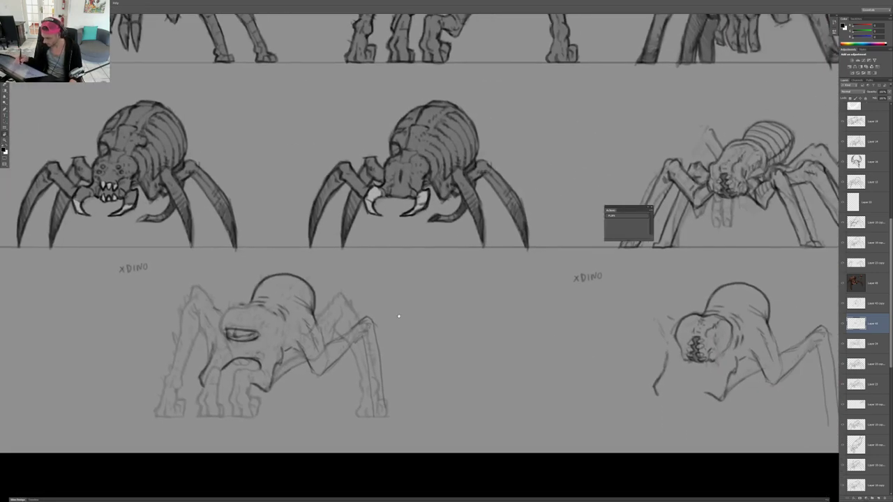
Erase the narrow horizontal slit from the original creature's head
{"action": "scroll", "coordinate": [223, 337], "scroll_direction": "up", "scroll_amount": 6}
{"action": "mouse_move", "coordinate": [222, 337]}
{"action": "left_mouse_down"}
{"action": "mouse_move", "coordinate": [234, 308]}
{"action": "mouse_move", "coordinate": [329, 307]}
{"action": "left_mouse_up"}
{"action": "scroll", "coordinate": [234, 307], "scroll_direction": "down", "scroll_amount": 3}
{"action": "mouse_move", "coordinate": [250, 303]}
{"action": "left_mouse_down"}
{"action": "mouse_move", "coordinate": [311, 308]}
{"action": "mouse_move", "coordinate": [312, 321]}
{"action": "mouse_move", "coordinate": [286, 324]}
{"action": "left_mouse_up"}
{"action": "key", "text": "e"}
{"action": "key", "text": "b"}
{"action": "scroll", "coordinate": [336, 309], "scroll_direction": "down", "scroll_amount": 5}
{"action": "scroll", "coordinate": [327, 304], "scroll_direction": "up", "scroll_amount": 5}
{"action": "key", "text": "e"}
{"action": "key", "text": "ctrl+alt+z"}
{"action": "scroll", "coordinate": [303, 328], "scroll_direction": "up", "scroll_amount": 2}
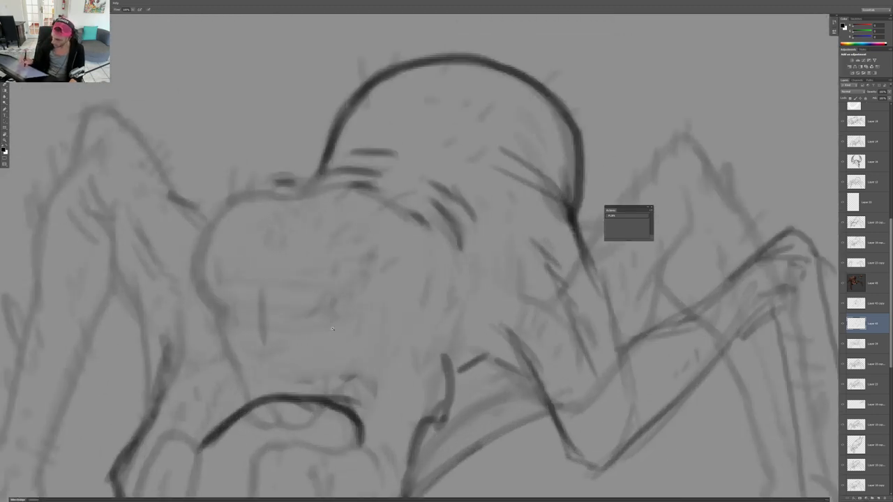
Try a rounded opening with a small slanted slit inside it on the creature's blank head
{"action": "mouse_move", "coordinate": [247, 295]}
{"action": "left_mouse_down"}
{"action": "mouse_move", "coordinate": [262, 344]}
{"action": "mouse_move", "coordinate": [342, 303]}
{"action": "mouse_move", "coordinate": [305, 278]}
{"action": "mouse_move", "coordinate": [246, 291]}
{"action": "mouse_move", "coordinate": [307, 256]}
{"action": "mouse_move", "coordinate": [341, 281]}
{"action": "left_mouse_up"}
{"action": "scroll", "coordinate": [712, 300], "scroll_direction": "down", "scroll_amount": 5}
{"action": "scroll", "coordinate": [711, 300], "scroll_direction": "up", "scroll_amount": 5}
{"action": "key", "text": "e"}
{"action": "mouse_move", "coordinate": [300, 260]}
{"action": "left_mouse_down"}
{"action": "mouse_move", "coordinate": [255, 291]}
{"action": "mouse_move", "coordinate": [270, 318]}
{"action": "mouse_move", "coordinate": [301, 317]}
{"action": "mouse_move", "coordinate": [329, 293]}
{"action": "left_mouse_up"}
{"action": "key", "text": "b"}
{"action": "left_click_drag", "start_coordinate": [281, 319], "coordinate": [311, 311]}
{"action": "mouse_move", "coordinate": [311, 264]}
{"action": "left_mouse_down"}
{"action": "mouse_move", "coordinate": [342, 293]}
{"action": "mouse_move", "coordinate": [332, 279]}
{"action": "left_mouse_up"}
{"action": "mouse_move", "coordinate": [333, 279]}
{"action": "left_mouse_down"}
{"action": "mouse_move", "coordinate": [344, 293]}
{"action": "mouse_move", "coordinate": [304, 299]}
{"action": "mouse_move", "coordinate": [342, 297]}
{"action": "mouse_move", "coordinate": [300, 296]}
{"action": "mouse_move", "coordinate": [277, 313]}
{"action": "mouse_move", "coordinate": [283, 303]}
{"action": "left_mouse_up"}
{"action": "mouse_move", "coordinate": [310, 268]}
{"action": "left_mouse_down"}
{"action": "mouse_move", "coordinate": [299, 285]}
{"action": "mouse_move", "coordinate": [309, 292]}
{"action": "left_mouse_up"}
Redraw the head's rounded contour in darker lines along its front, top and back edge
{"action": "scroll", "coordinate": [332, 296], "scroll_direction": "down", "scroll_amount": 4}
{"action": "key", "text": "r"}
{"action": "left_click_drag", "start_coordinate": [490, 249], "coordinate": [464, 301]}
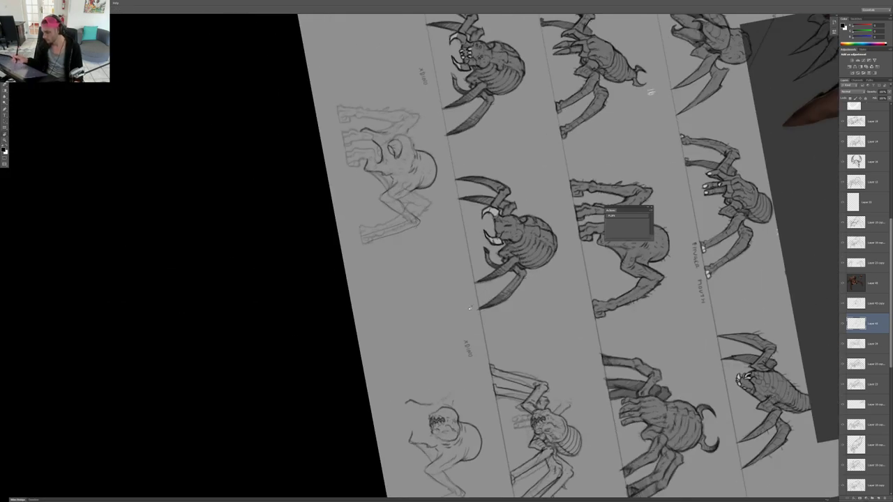
{"action": "key", "text": "Escape"}
{"action": "key", "text": "b"}
{"action": "scroll", "coordinate": [328, 298], "scroll_direction": "up", "scroll_amount": 4}
{"action": "mouse_move", "coordinate": [291, 278]}
{"action": "left_mouse_down"}
{"action": "mouse_move", "coordinate": [276, 237]}
{"action": "mouse_move", "coordinate": [293, 198]}
{"action": "mouse_move", "coordinate": [341, 183]}
{"action": "mouse_move", "coordinate": [434, 209]}
{"action": "mouse_move", "coordinate": [447, 261]}
{"action": "left_mouse_up"}
{"action": "mouse_move", "coordinate": [386, 185]}
{"action": "left_mouse_down"}
{"action": "mouse_move", "coordinate": [448, 244]}
{"action": "mouse_move", "coordinate": [438, 218]}
{"action": "mouse_move", "coordinate": [447, 249]}
{"action": "left_mouse_up"}
{"action": "key", "text": "b"}
{"action": "scroll", "coordinate": [420, 270], "scroll_direction": "down", "scroll_amount": 2}
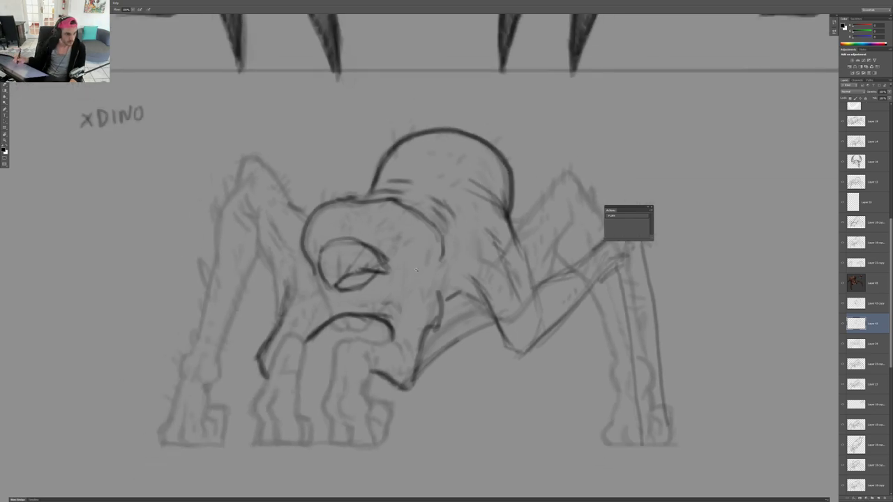
{"action": "scroll", "coordinate": [428, 278], "scroll_direction": "up", "scroll_amount": 2}
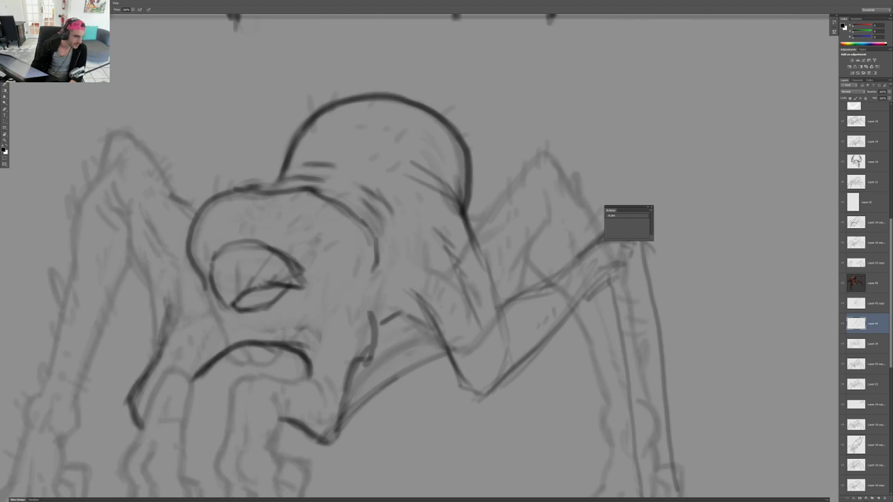
Switch to the browser and search for images of parasaurolophus
{"action": "key", "text": "alt+Tab"}
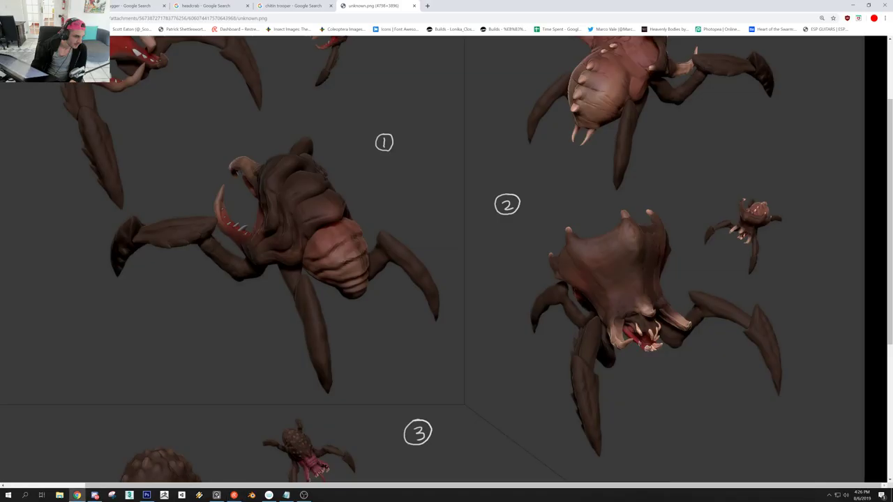
{"action": "left_click", "coordinate": [195, 20]}
{"action": "type", "text": "parasaurolophus&oq=parasaurolopus&aqs=chrome..69i57j0l5.6151j0j4&sourceid=chrome&ie=UTF-8"}
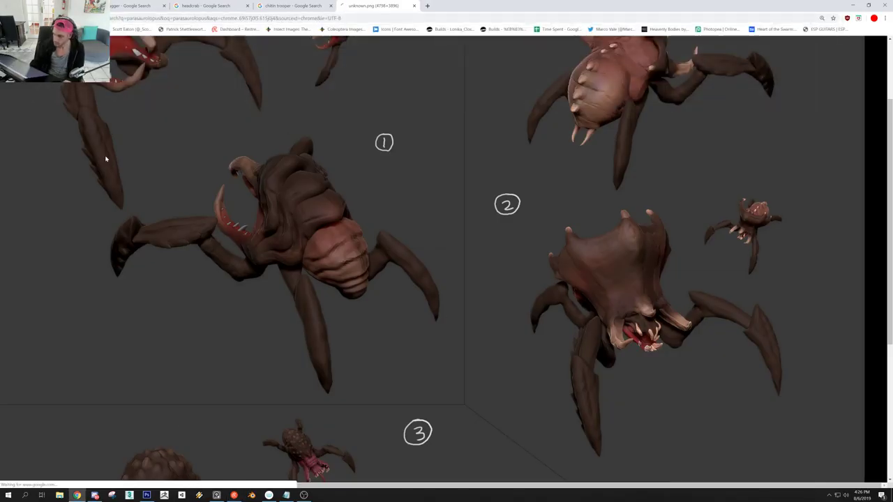
{"action": "key", "text": "Return"}
{"action": "left_click", "coordinate": [107, 74]}
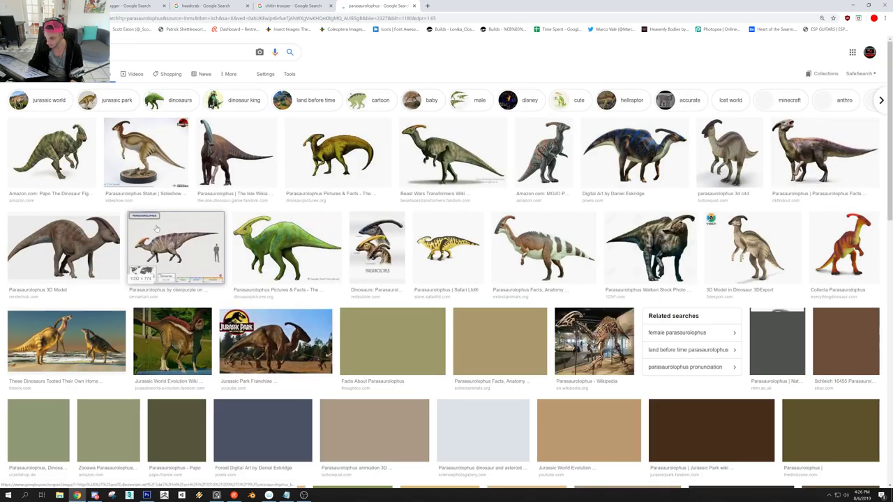
Examine several parasaurolophus pictures, studying the crest and head shape in the enlarged previews
{"action": "left_click", "coordinate": [214, 175]}
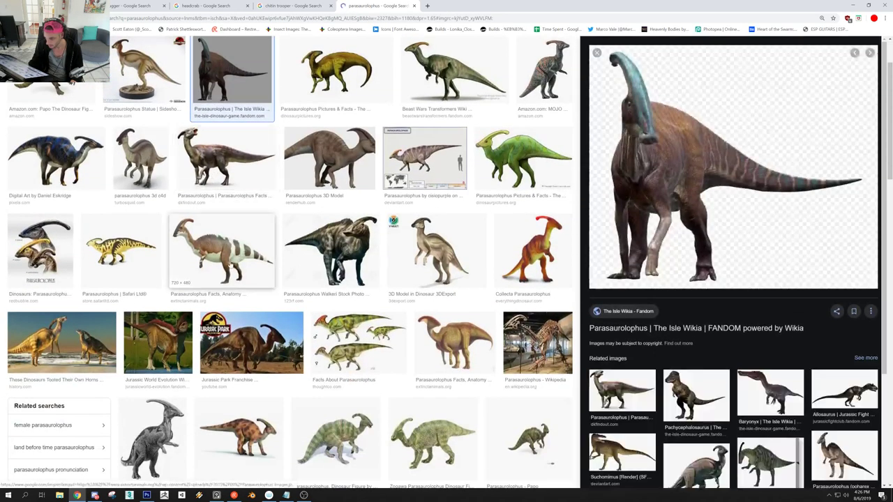
{"action": "left_click", "coordinate": [222, 248]}
{"action": "left_click", "coordinate": [320, 263]}
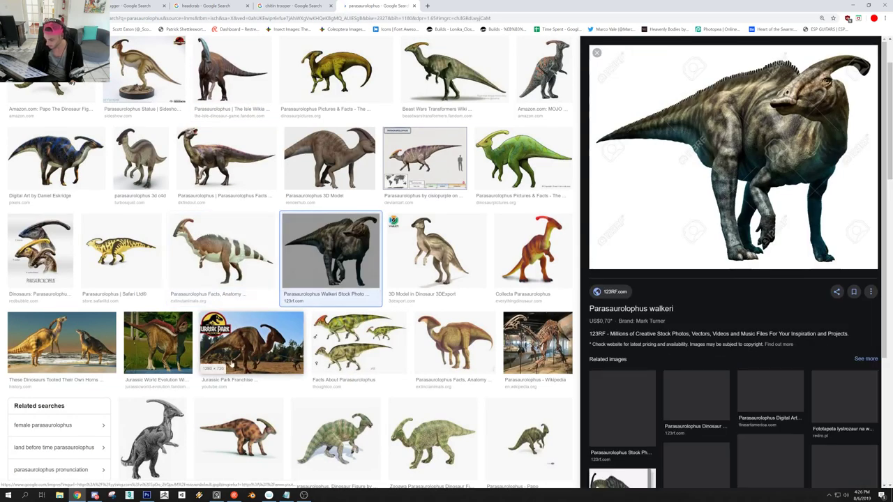
{"action": "scroll", "coordinate": [235, 349], "scroll_direction": "up", "scroll_amount": 2}
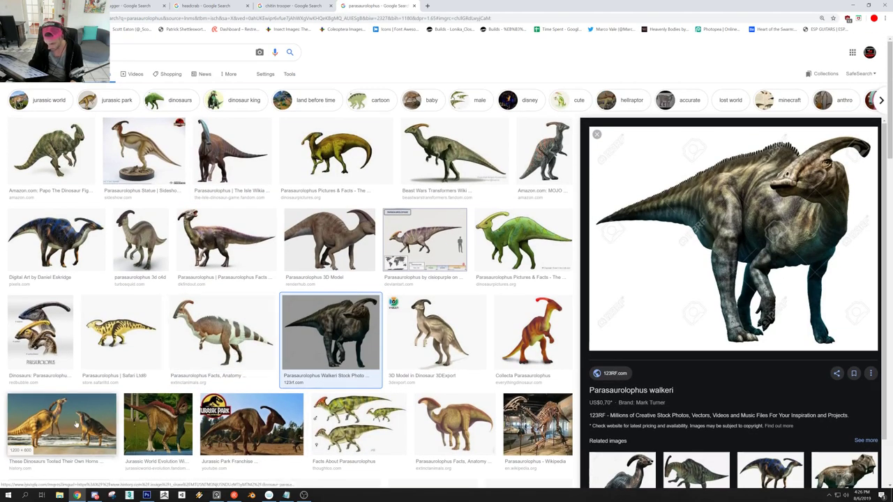
{"action": "left_click", "coordinate": [77, 423]}
{"action": "scroll", "coordinate": [104, 418], "scroll_direction": "down", "scroll_amount": 2}
{"action": "left_click", "coordinate": [153, 416]}
{"action": "scroll", "coordinate": [154, 416], "scroll_direction": "down", "scroll_amount": 2}
{"action": "scroll", "coordinate": [160, 279], "scroll_direction": "up", "scroll_amount": 4}
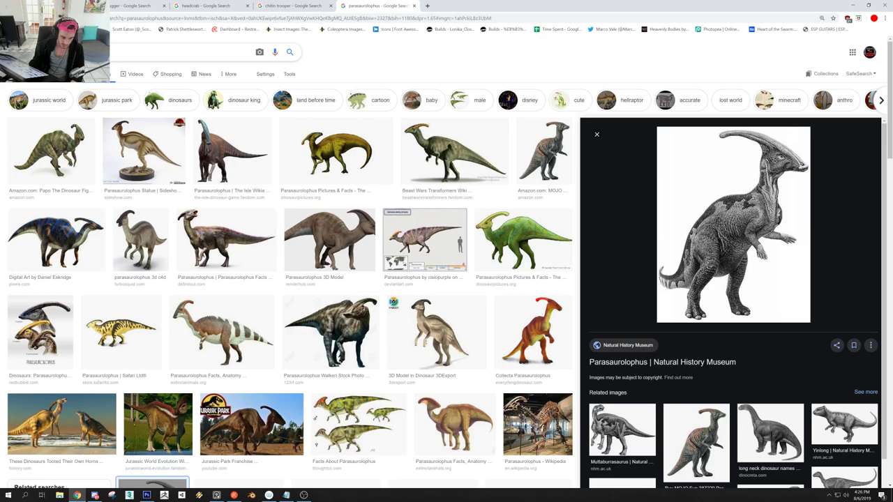
Copy the scaleworm.jpg photo from the browser and paste it into the sketch sheet in Photoshop
{"action": "key", "text": "alt+Tab"}
{"action": "left_click", "coordinate": [265, 135]}
{"action": "left_click_drag", "start_coordinate": [266, 126], "coordinate": [0, 87]}
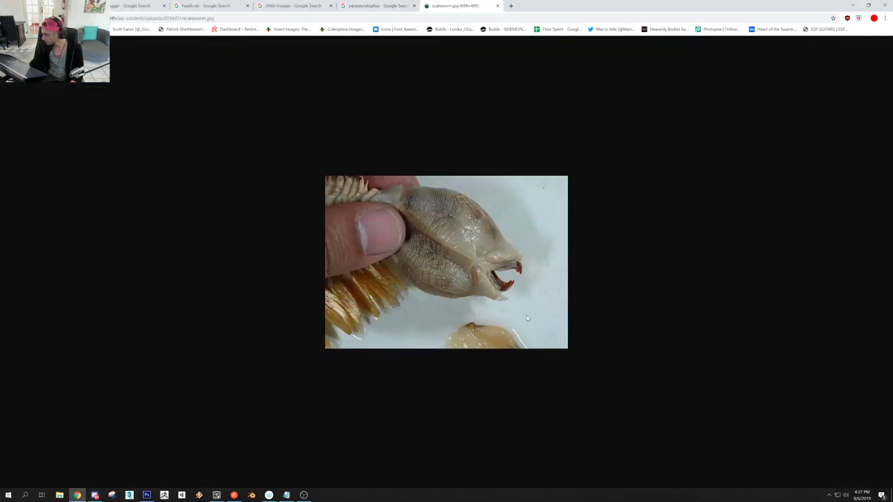
{"action": "right_click", "coordinate": [510, 297]}
{"action": "left_click", "coordinate": [531, 318]}
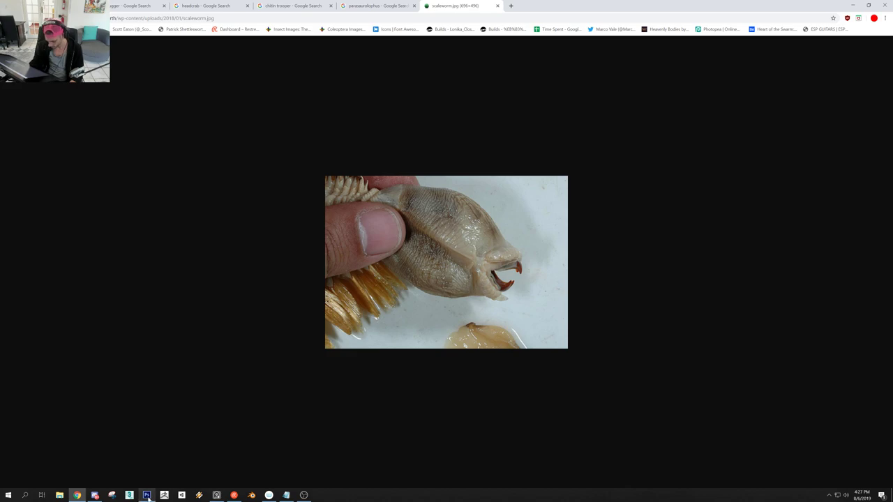
{"action": "left_click", "coordinate": [147, 494]}
{"action": "key", "text": "ctrl+v"}
Place the pasted scaleworm photo beside the bottom-row creature as a jaw reference
{"action": "scroll", "coordinate": [311, 329], "scroll_direction": "down", "scroll_amount": 5}
{"action": "key", "text": "v"}
{"action": "left_click_drag", "start_coordinate": [459, 337], "coordinate": [277, 334]}
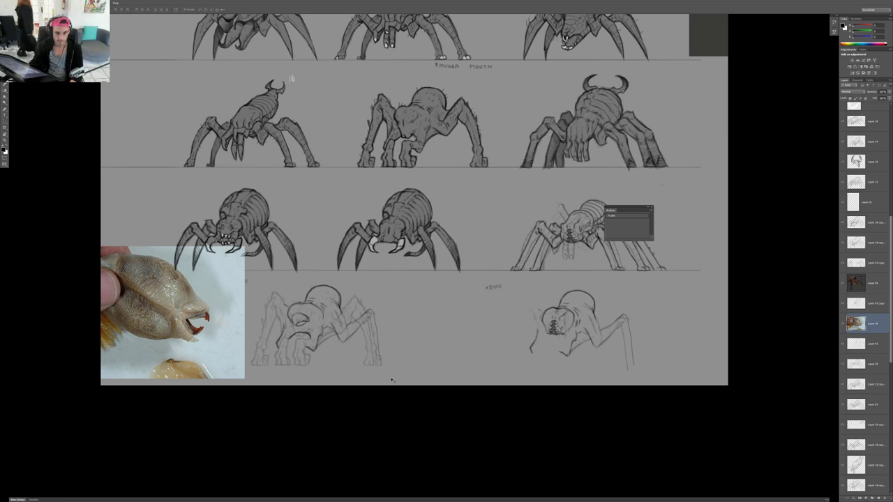
{"action": "scroll", "coordinate": [292, 355], "scroll_direction": "up", "scroll_amount": 6}
{"action": "scroll", "coordinate": [300, 358], "scroll_direction": "down", "scroll_amount": 4}
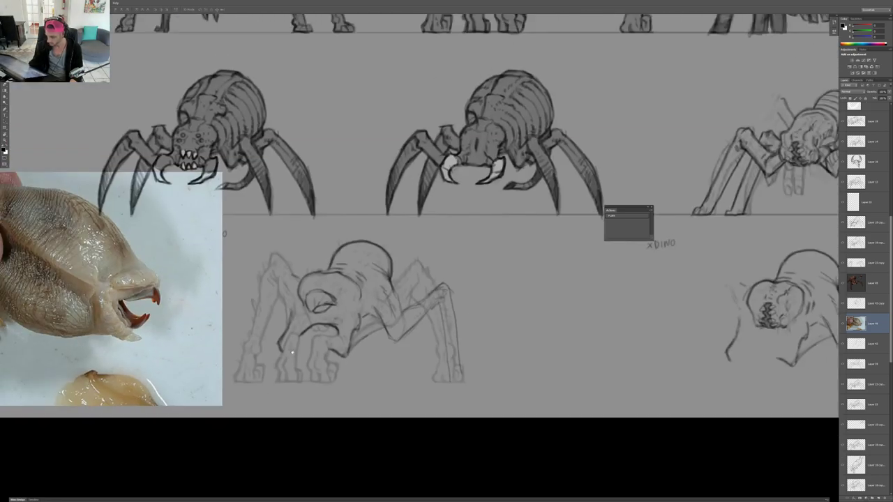
{"action": "scroll", "coordinate": [292, 351], "scroll_direction": "up", "scroll_amount": 2}
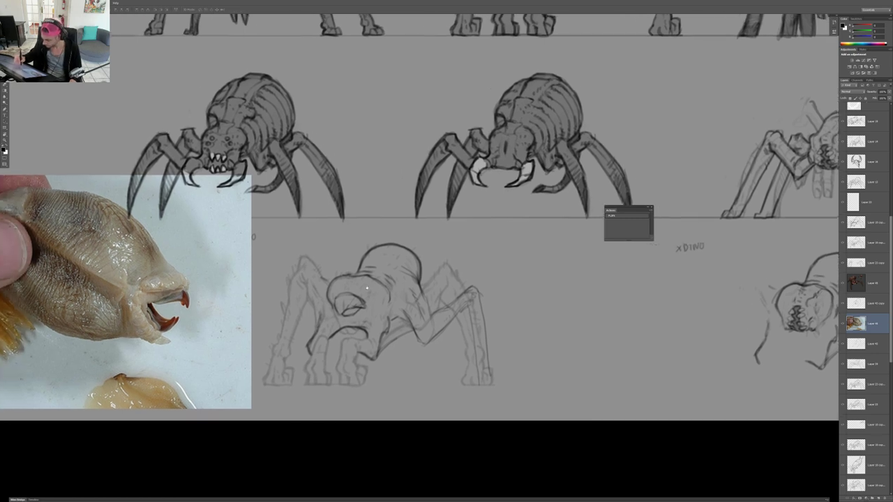
Select the creature's line layer and erase the rounded opening from its head
{"action": "left_click", "coordinate": [372, 298]}
{"action": "key", "text": "e"}
{"action": "mouse_move", "coordinate": [355, 296]}
{"action": "left_mouse_down"}
{"action": "mouse_move", "coordinate": [344, 316]}
{"action": "mouse_move", "coordinate": [363, 297]}
{"action": "mouse_move", "coordinate": [369, 317]}
{"action": "left_mouse_up"}
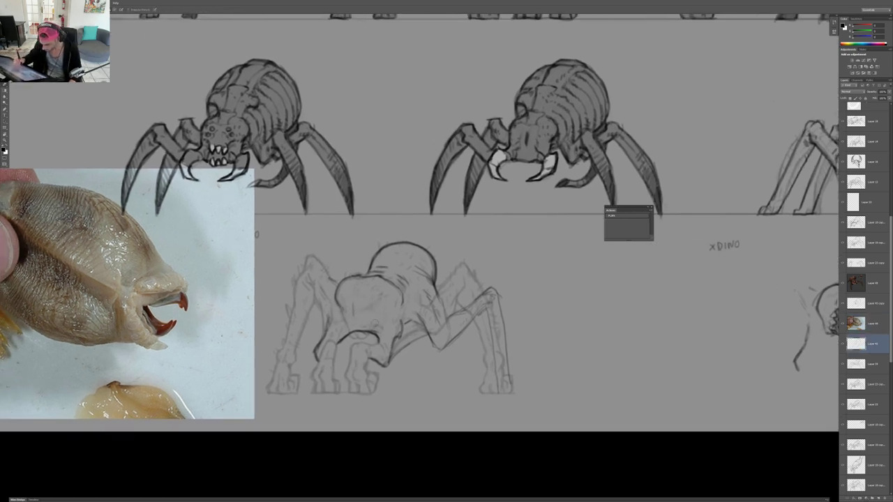
{"action": "scroll", "coordinate": [370, 300], "scroll_direction": "up", "scroll_amount": 3}
{"action": "scroll", "coordinate": [424, 283], "scroll_direction": "down", "scroll_amount": 3}
{"action": "scroll", "coordinate": [384, 286], "scroll_direction": "up", "scroll_amount": 1}
{"action": "scroll", "coordinate": [380, 298], "scroll_direction": "up", "scroll_amount": 2}
{"action": "scroll", "coordinate": [408, 293], "scroll_direction": "down", "scroll_amount": 3}
{"action": "scroll", "coordinate": [419, 289], "scroll_direction": "up", "scroll_amount": 2}
Draw a sideways-opening round mouth with hooked fang tips on both jaws, based on the scaleworm photo
{"action": "key", "text": "b"}
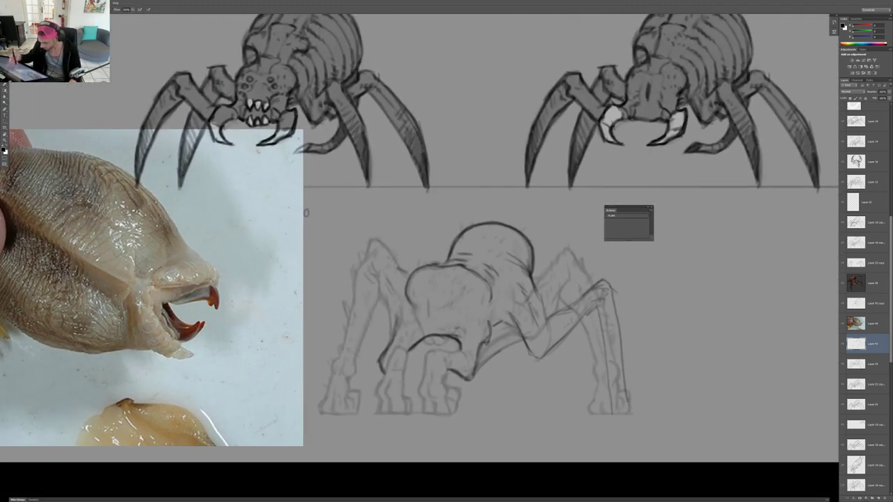
{"action": "scroll", "coordinate": [452, 298], "scroll_direction": "up", "scroll_amount": 1}
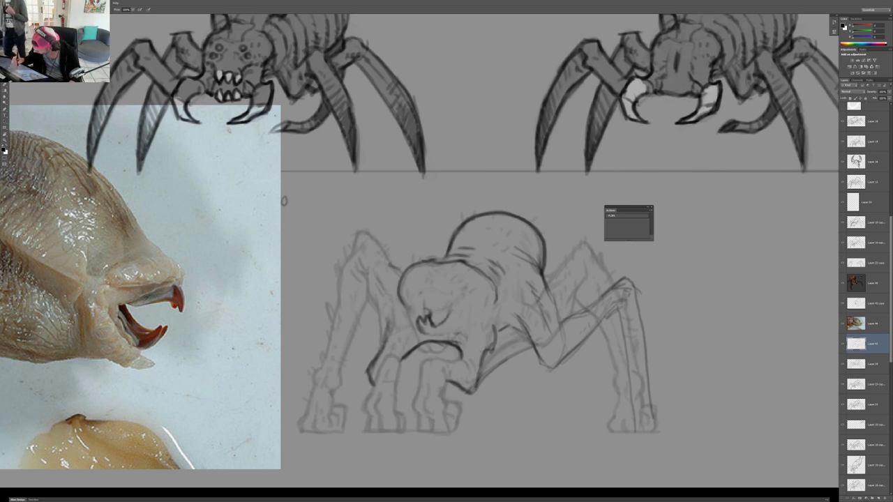
{"action": "left_click_drag", "start_coordinate": [425, 299], "coordinate": [423, 304]}
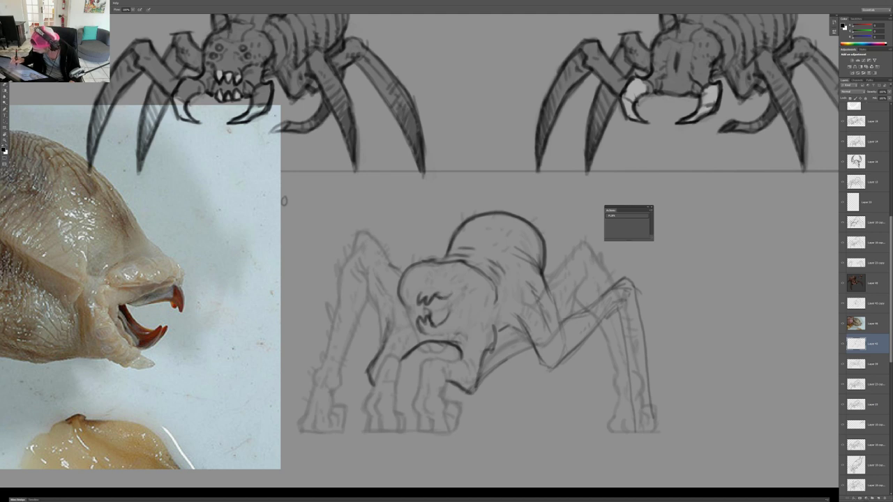
{"action": "key", "text": "e"}
{"action": "left_click_drag", "start_coordinate": [450, 297], "coordinate": [426, 281]}
{"action": "key", "text": "b"}
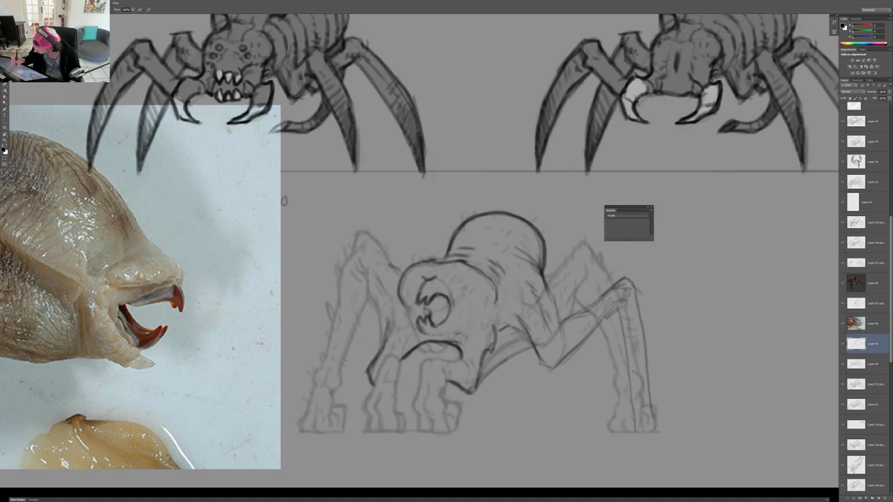
Add a row of small spiky folds arching over the mouth, working with the canvas rotated
{"action": "scroll", "coordinate": [454, 284], "scroll_direction": "down", "scroll_amount": 5}
{"action": "key", "text": "r"}
{"action": "left_click_drag", "start_coordinate": [438, 40], "coordinate": [534, 449]}
{"action": "scroll", "coordinate": [436, 224], "scroll_direction": "up", "scroll_amount": 8}
{"action": "left_click_drag", "start_coordinate": [448, 240], "coordinate": [444, 262]}
{"action": "left_click_drag", "start_coordinate": [450, 230], "coordinate": [466, 247]}
{"action": "scroll", "coordinate": [447, 244], "scroll_direction": "down", "scroll_amount": 5}
{"action": "key", "text": "r"}
{"action": "mouse_move", "coordinate": [439, 40]}
{"action": "left_mouse_down"}
{"action": "mouse_move", "coordinate": [628, 200]}
{"action": "mouse_move", "coordinate": [328, 452]}
{"action": "left_mouse_up"}
{"action": "scroll", "coordinate": [451, 266], "scroll_direction": "up", "scroll_amount": 5}
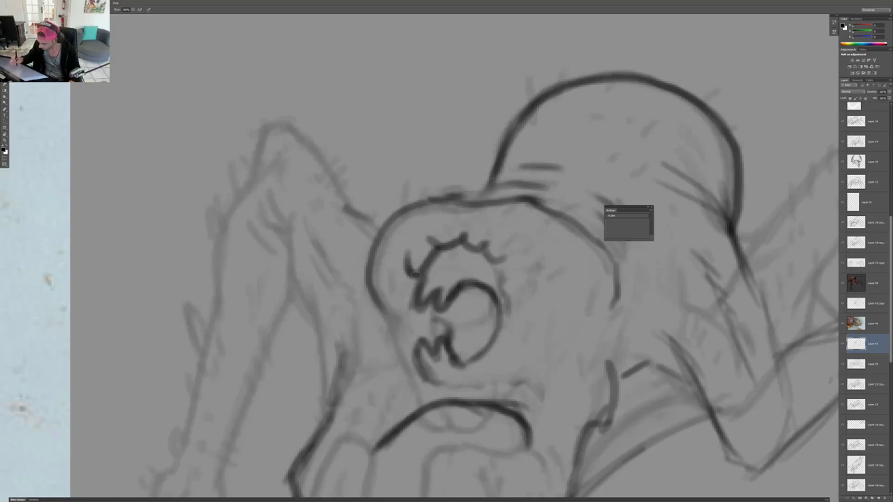
{"action": "scroll", "coordinate": [446, 252], "scroll_direction": "down", "scroll_amount": 3}
{"action": "scroll", "coordinate": [447, 251], "scroll_direction": "up", "scroll_amount": 3}
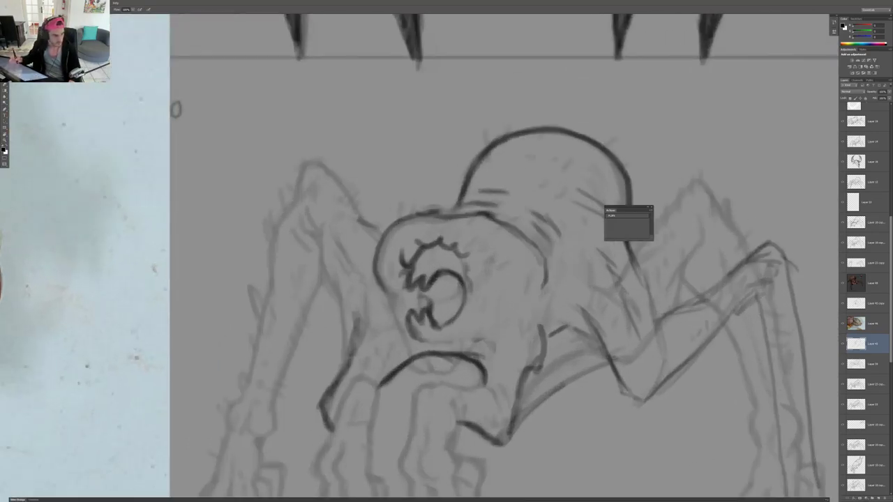
Refine the round mouth's upper lip, fang tips and lower jaw edge with erasing and darker strokes
{"action": "scroll", "coordinate": [465, 261], "scroll_direction": "up", "scroll_amount": 3}
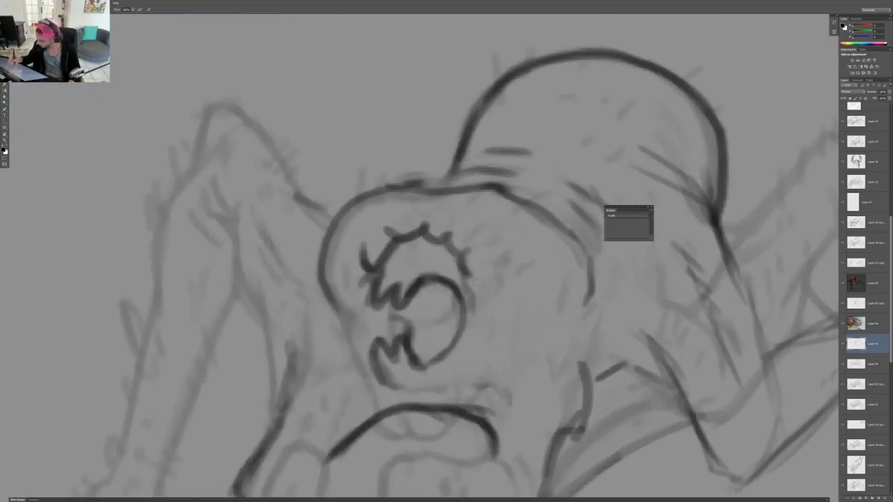
{"action": "scroll", "coordinate": [465, 261], "scroll_direction": "down", "scroll_amount": 2}
{"action": "left_click_drag", "start_coordinate": [424, 281], "coordinate": [408, 299]}
{"action": "key", "text": "b"}
{"action": "mouse_move", "coordinate": [422, 247]}
{"action": "left_mouse_down"}
{"action": "mouse_move", "coordinate": [413, 263]}
{"action": "mouse_move", "coordinate": [427, 280]}
{"action": "left_mouse_up"}
{"action": "mouse_move", "coordinate": [391, 332]}
{"action": "left_mouse_down"}
{"action": "mouse_move", "coordinate": [402, 362]}
{"action": "mouse_move", "coordinate": [395, 355]}
{"action": "mouse_move", "coordinate": [425, 373]}
{"action": "left_mouse_up"}
{"action": "left_click_drag", "start_coordinate": [405, 326], "coordinate": [425, 296]}
Add short crease strokes below the mouth, across the cheek and along the front of the head
{"action": "mouse_move", "coordinate": [400, 364]}
{"action": "left_mouse_down"}
{"action": "mouse_move", "coordinate": [445, 371]}
{"action": "mouse_move", "coordinate": [480, 317]}
{"action": "left_mouse_up"}
{"action": "left_click_drag", "start_coordinate": [510, 284], "coordinate": [496, 303]}
{"action": "left_click_drag", "start_coordinate": [506, 305], "coordinate": [496, 318]}
{"action": "mouse_move", "coordinate": [493, 333]}
{"action": "left_mouse_down"}
{"action": "mouse_move", "coordinate": [468, 332]}
{"action": "mouse_move", "coordinate": [437, 350]}
{"action": "left_mouse_up"}
{"action": "scroll", "coordinate": [469, 332], "scroll_direction": "up", "scroll_amount": 5}
{"action": "left_click_drag", "start_coordinate": [423, 311], "coordinate": [443, 382]}
{"action": "mouse_move", "coordinate": [439, 374]}
{"action": "left_mouse_down"}
{"action": "mouse_move", "coordinate": [417, 419]}
{"action": "mouse_move", "coordinate": [433, 385]}
{"action": "left_mouse_up"}
{"action": "scroll", "coordinate": [470, 350], "scroll_direction": "down", "scroll_amount": 5}
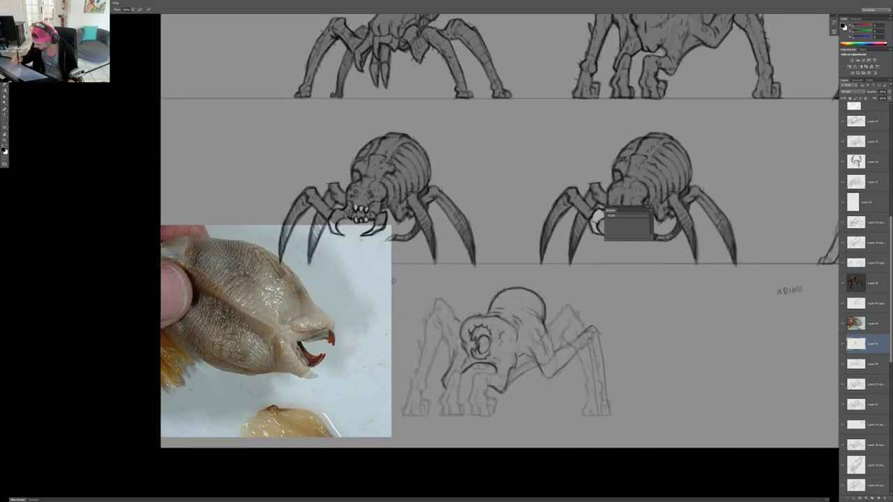
Darken the upper contour of the front leg just below the creature's mouth
{"action": "scroll", "coordinate": [500, 360], "scroll_direction": "up", "scroll_amount": 4}
{"action": "mouse_move", "coordinate": [484, 345]}
{"action": "left_mouse_down"}
{"action": "mouse_move", "coordinate": [492, 392]}
{"action": "mouse_move", "coordinate": [468, 366]}
{"action": "mouse_move", "coordinate": [420, 364]}
{"action": "mouse_move", "coordinate": [446, 365]}
{"action": "left_mouse_up"}
{"action": "scroll", "coordinate": [478, 358], "scroll_direction": "down", "scroll_amount": 5}
{"action": "scroll", "coordinate": [479, 367], "scroll_direction": "up", "scroll_amount": 4}
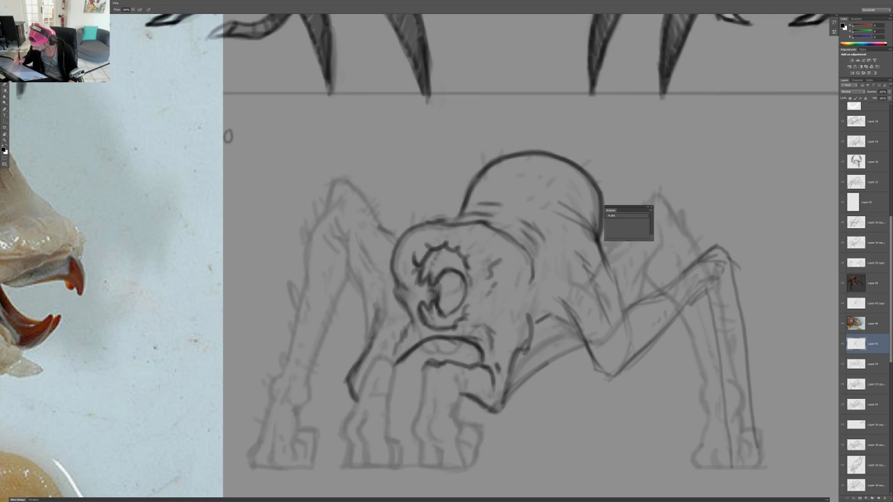
Delete the scaleworm photo layer from the sketch sheet
{"action": "scroll", "coordinate": [471, 356], "scroll_direction": "down", "scroll_amount": 5}
{"action": "key", "text": "r"}
{"action": "mouse_move", "coordinate": [451, 21]}
{"action": "left_mouse_down"}
{"action": "mouse_move", "coordinate": [621, 92]}
{"action": "mouse_move", "coordinate": [527, 298]}
{"action": "left_mouse_up"}
{"action": "key", "text": "Escape"}
{"action": "key", "text": "v"}
{"action": "left_click_drag", "start_coordinate": [385, 324], "coordinate": [439, 288]}
{"action": "left_click_drag", "start_coordinate": [867, 325], "coordinate": [885, 498]}
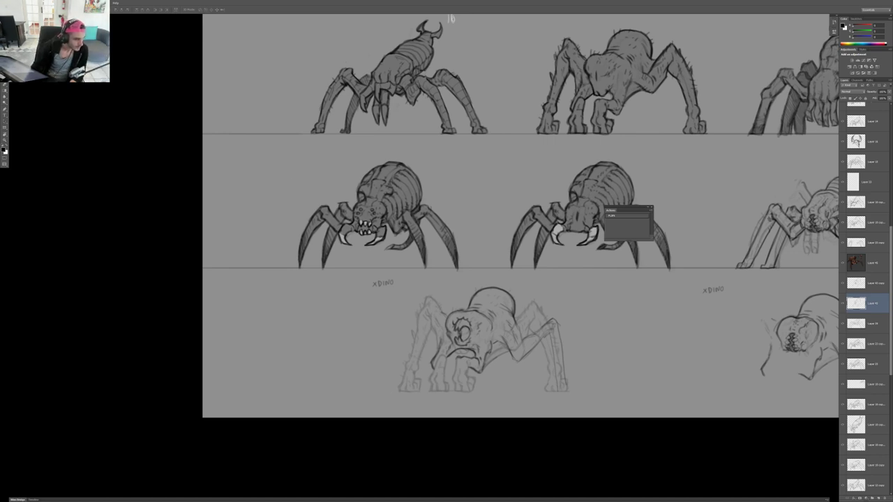
Switch to the browser and search for images of hamster teeth
{"action": "key", "text": "alt+Tab"}
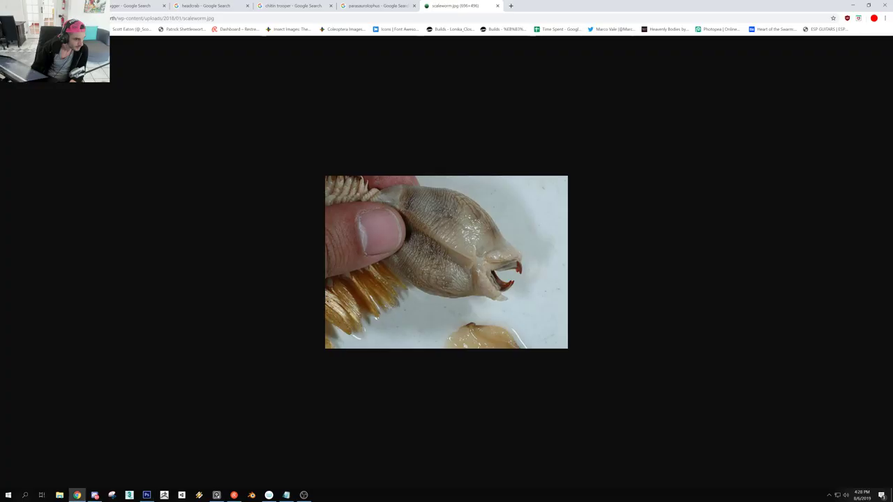
{"action": "left_click", "coordinate": [230, 18]}
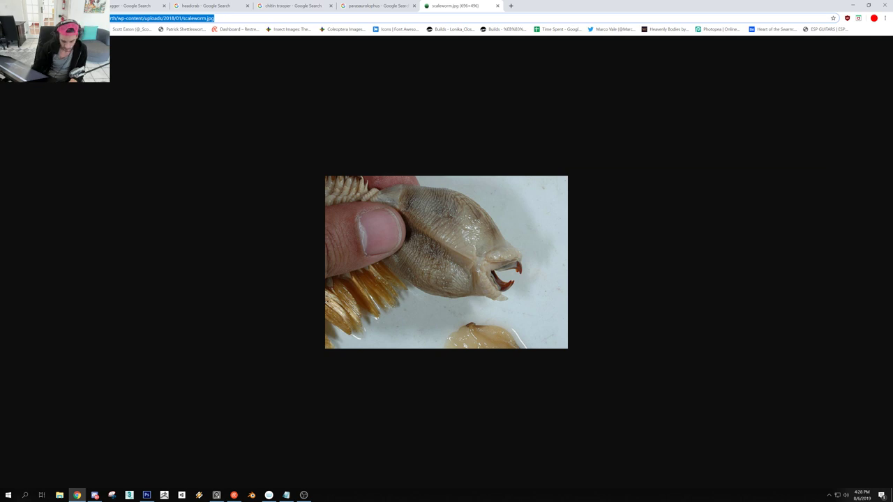
{"action": "type", "text": "ha"}
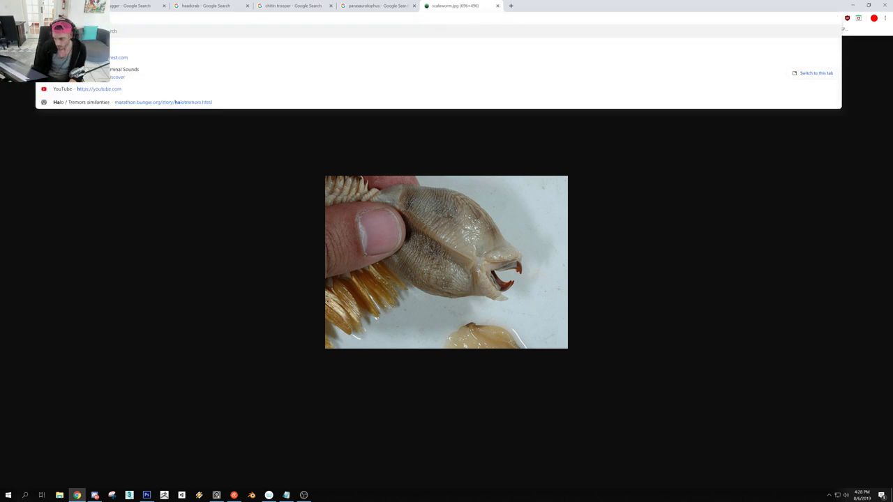
{"action": "type", "text": "mster teeth"}
{"action": "key", "text": "Return"}
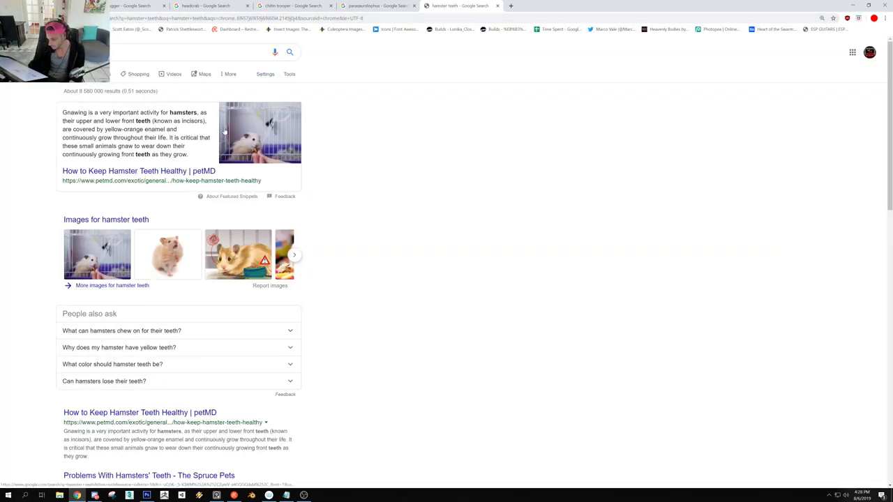
{"action": "left_click", "coordinate": [101, 82]}
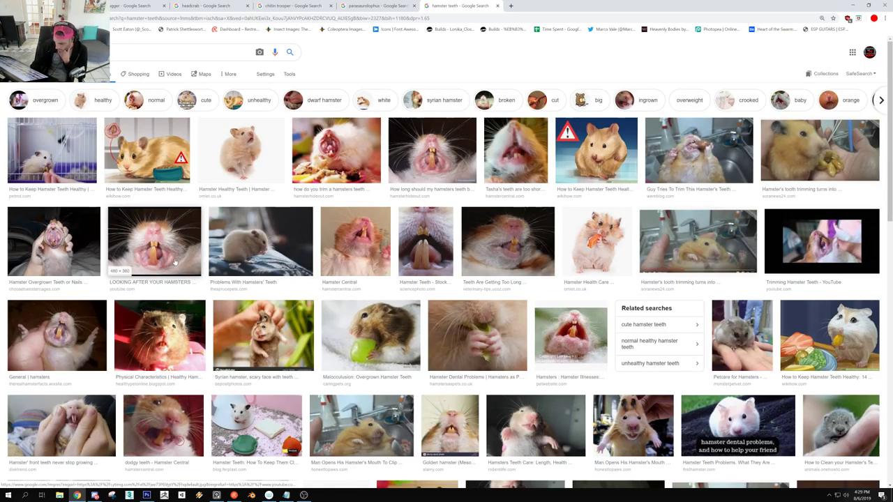
Examine enlarged photos of open hamster mouths as references for the incisors and lips
{"action": "left_click", "coordinate": [174, 261]}
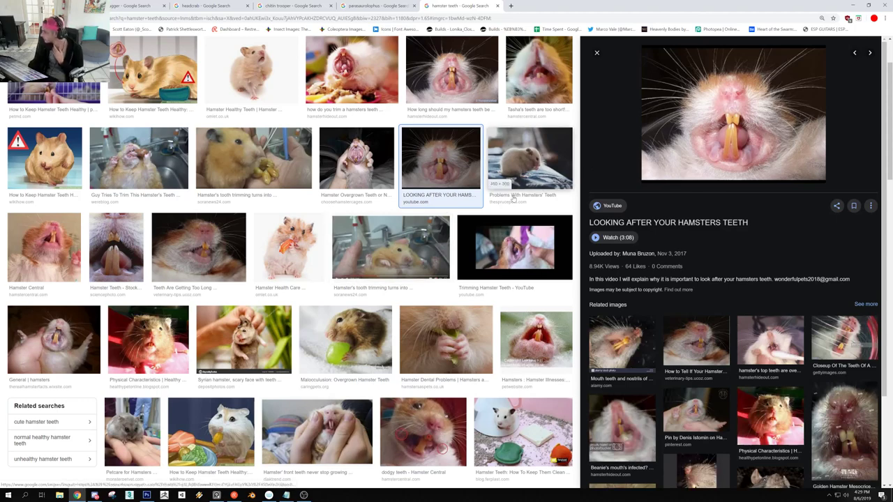
{"action": "scroll", "coordinate": [444, 229], "scroll_direction": "up", "scroll_amount": 3}
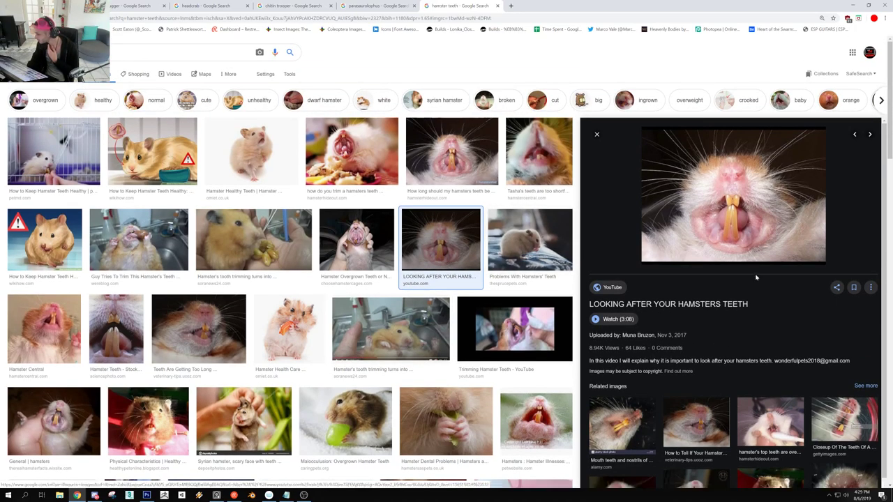
{"action": "left_click", "coordinate": [352, 155]}
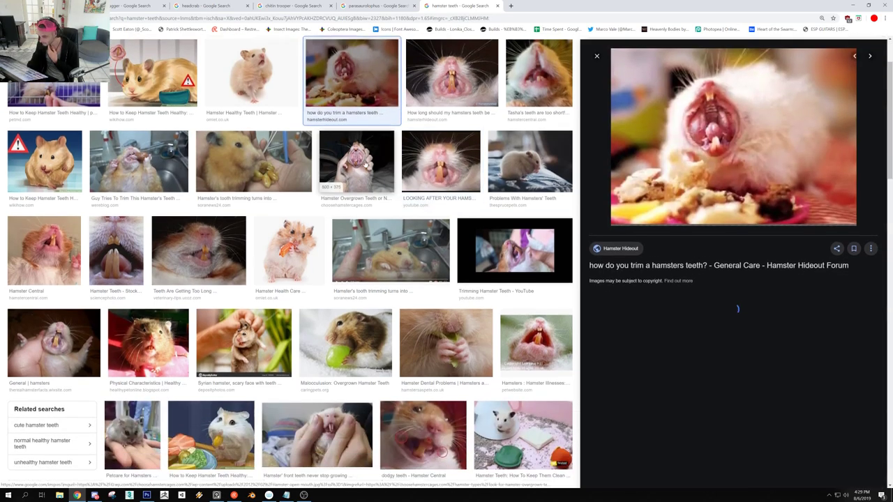
Open the forum page of the white hamster photo and copy the image of its wide-open mouth
{"action": "left_click", "coordinate": [687, 123]}
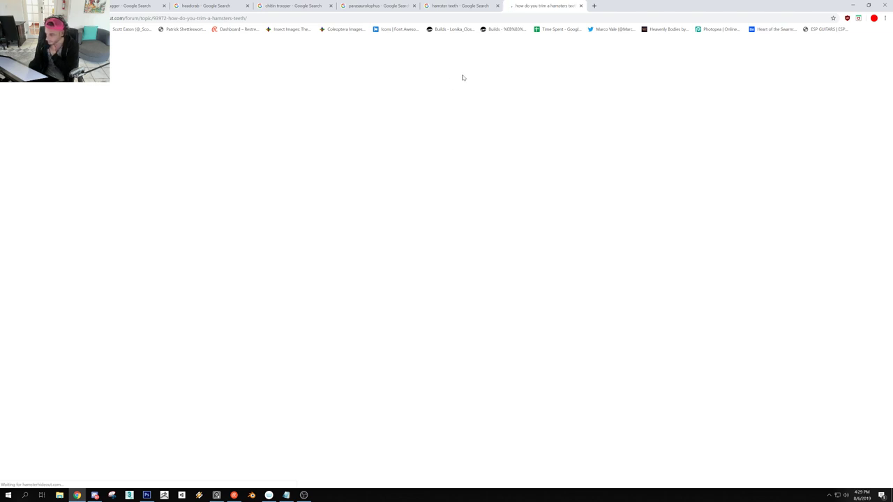
{"action": "scroll", "coordinate": [402, 105], "scroll_direction": "down", "scroll_amount": 3}
{"action": "scroll", "coordinate": [399, 108], "scroll_direction": "up", "scroll_amount": 2}
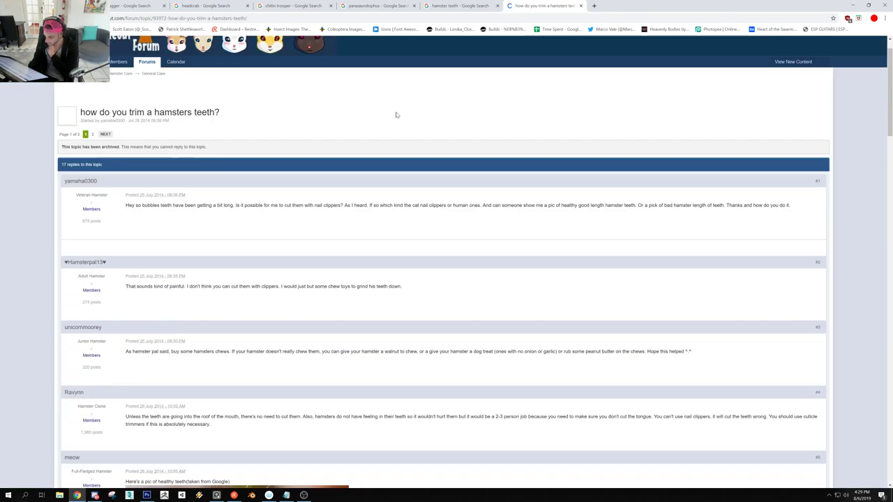
{"action": "scroll", "coordinate": [397, 110], "scroll_direction": "down", "scroll_amount": 3}
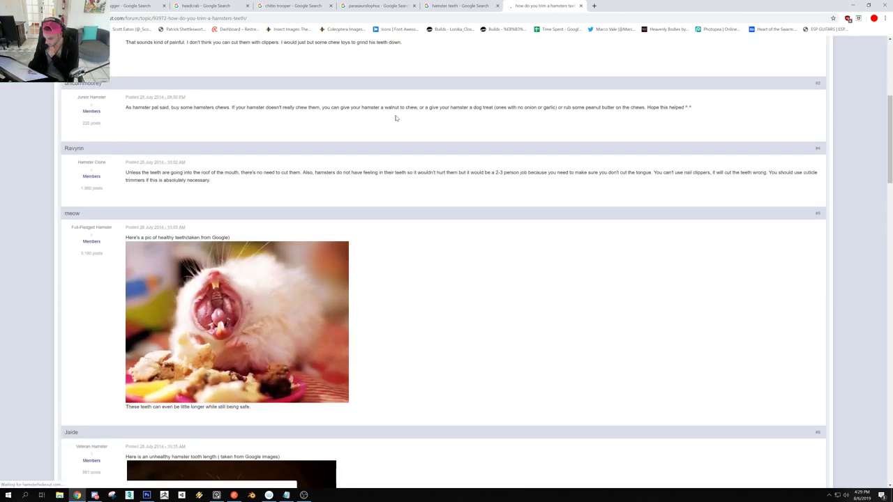
{"action": "right_click", "coordinate": [247, 291]}
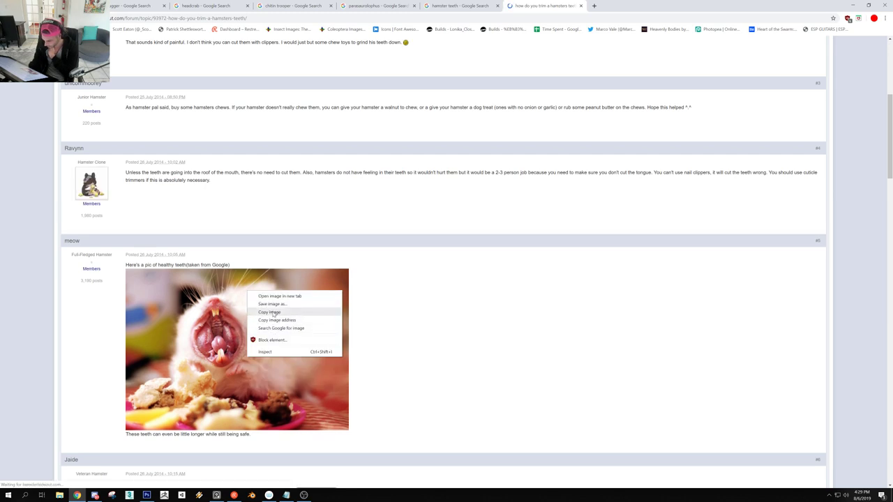
{"action": "left_click", "coordinate": [269, 312]}
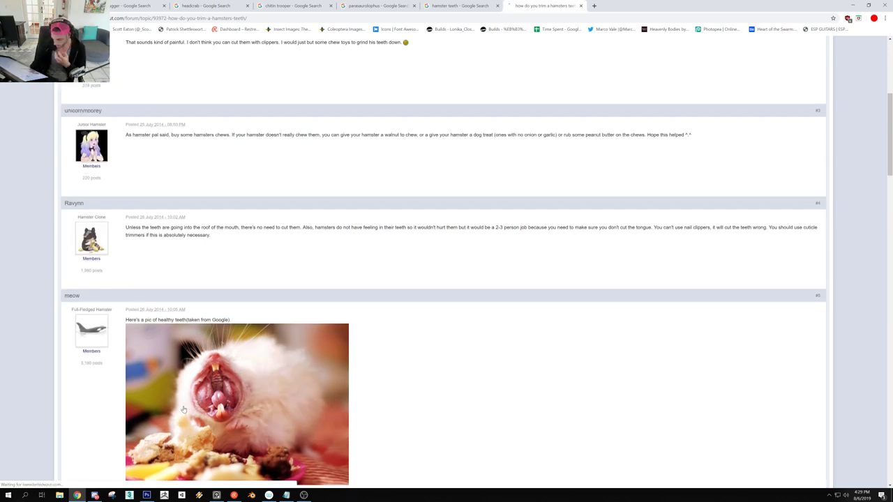
Paste the hamster photo into the creature sketch sheet, enlarge it and cut out the rectangular area around the open mouth
{"action": "key", "text": "alt+Tab"}
{"action": "key", "text": "ctrl+v"}
{"action": "key", "text": "ctrl+plus"}
{"action": "left_click_drag", "start_coordinate": [274, 304], "coordinate": [300, 304]}
{"action": "left_click_drag", "start_coordinate": [235, 275], "coordinate": [261, 362]}
{"action": "key", "text": "m"}
{"action": "left_click_drag", "start_coordinate": [156, 242], "coordinate": [267, 375]}
{"action": "key", "text": "Delete"}
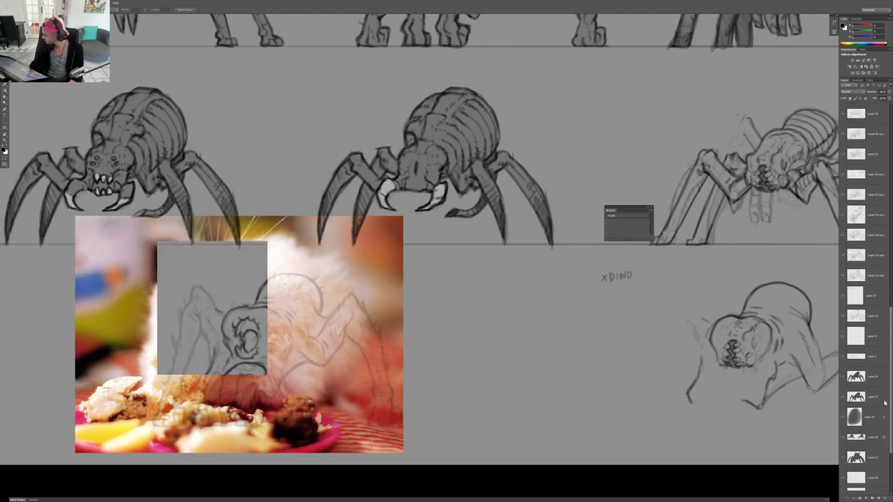
Delete the leftover photo layer, paste the mouth cutout and scale it down over the hairy creature's head
{"action": "key", "text": "Delete"}
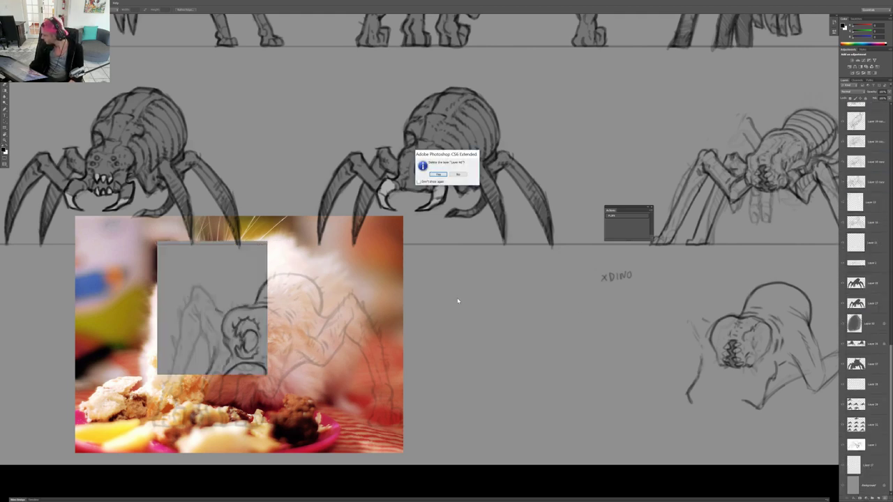
{"action": "left_click", "coordinate": [437, 174]}
{"action": "key", "text": "ctrl+v"}
{"action": "left_click_drag", "start_coordinate": [434, 325], "coordinate": [237, 374]}
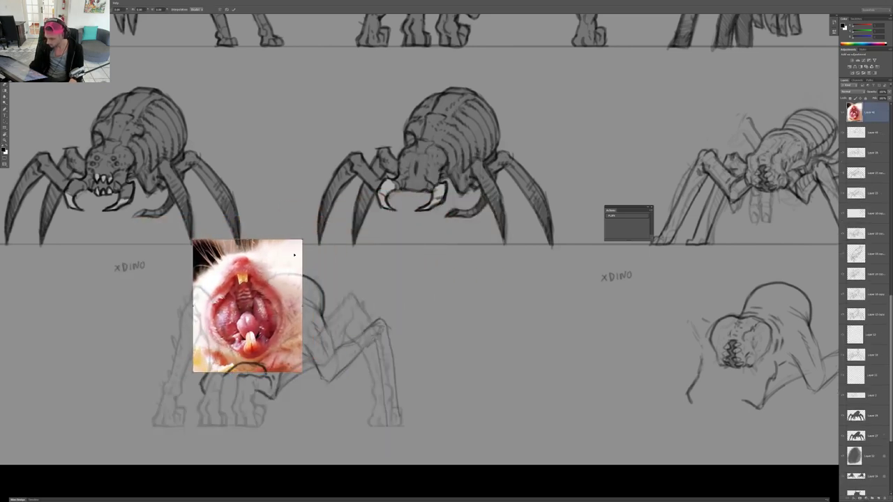
{"action": "left_click_drag", "start_coordinate": [302, 240], "coordinate": [249, 313]}
{"action": "key", "text": "Return"}
Erase the corners of the hamster mouth cutout to leave a rounded shape
{"action": "scroll", "coordinate": [259, 309], "scroll_direction": "up", "scroll_amount": 3}
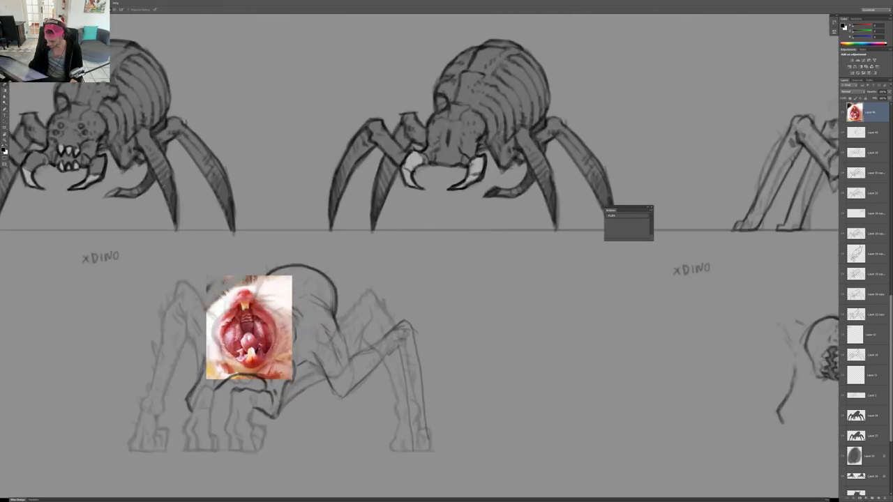
{"action": "mouse_move", "coordinate": [243, 281]}
{"action": "left_mouse_down"}
{"action": "mouse_move", "coordinate": [287, 282]}
{"action": "mouse_move", "coordinate": [265, 281]}
{"action": "mouse_move", "coordinate": [292, 324]}
{"action": "left_mouse_up"}
{"action": "left_click_drag", "start_coordinate": [289, 378], "coordinate": [268, 379]}
{"action": "left_click_drag", "start_coordinate": [211, 362], "coordinate": [217, 377]}
{"action": "left_click_drag", "start_coordinate": [206, 306], "coordinate": [206, 328]}
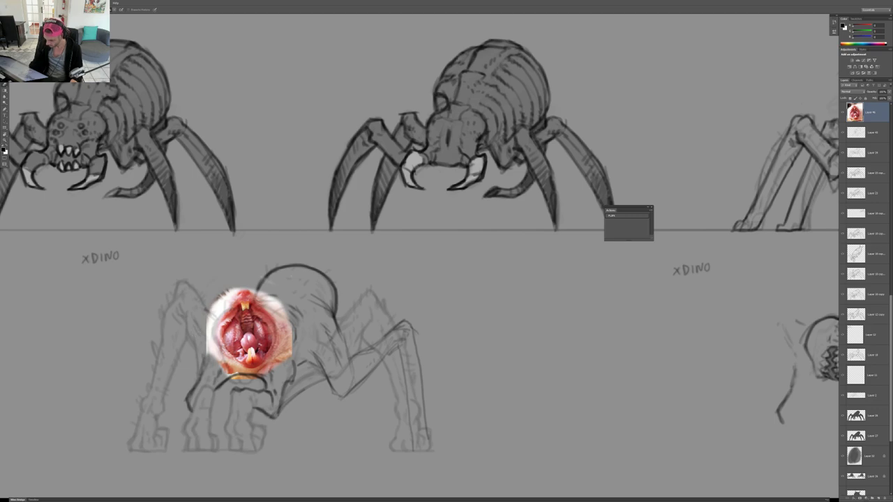
Move the mouth photo off the hairy creature and place a duplicate of the creature's sketch beside the original
{"action": "mouse_move", "coordinate": [355, 333]}
{"action": "left_mouse_down"}
{"action": "mouse_move", "coordinate": [288, 338]}
{"action": "mouse_move", "coordinate": [344, 346]}
{"action": "left_mouse_up"}
{"action": "scroll", "coordinate": [344, 344], "scroll_direction": "up", "scroll_amount": 2}
{"action": "left_click_drag", "start_coordinate": [272, 355], "coordinate": [496, 320]}
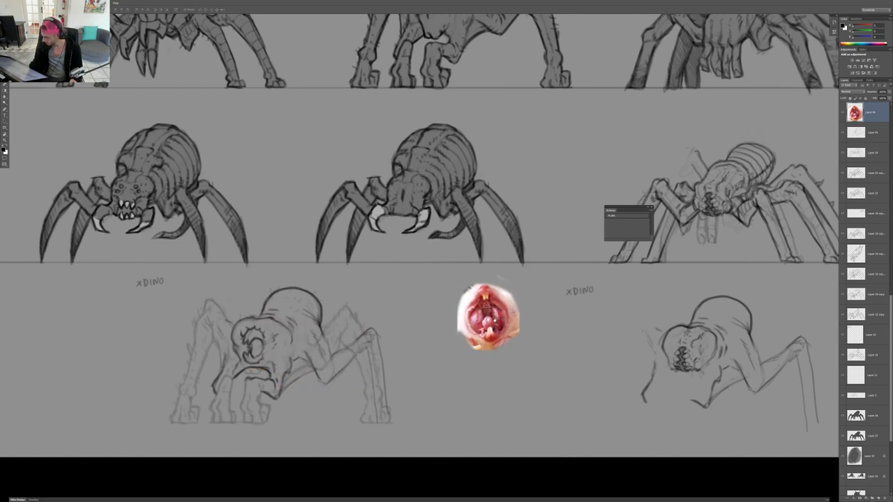
{"action": "left_click_drag", "start_coordinate": [445, 335], "coordinate": [304, 332]}
{"action": "left_click_drag", "start_coordinate": [197, 357], "coordinate": [410, 349]}
{"action": "left_click", "coordinate": [329, 344], "text": "ctrl"}
{"action": "mouse_move", "coordinate": [360, 360]}
{"action": "left_mouse_down"}
{"action": "mouse_move", "coordinate": [184, 365]}
{"action": "mouse_move", "coordinate": [441, 354]}
{"action": "left_mouse_up"}
{"action": "left_click_drag", "start_coordinate": [531, 304], "coordinate": [339, 307]}
Erase the old round mouth from the head of the duplicated creature
{"action": "left_click", "coordinate": [237, 332], "text": "ctrl"}
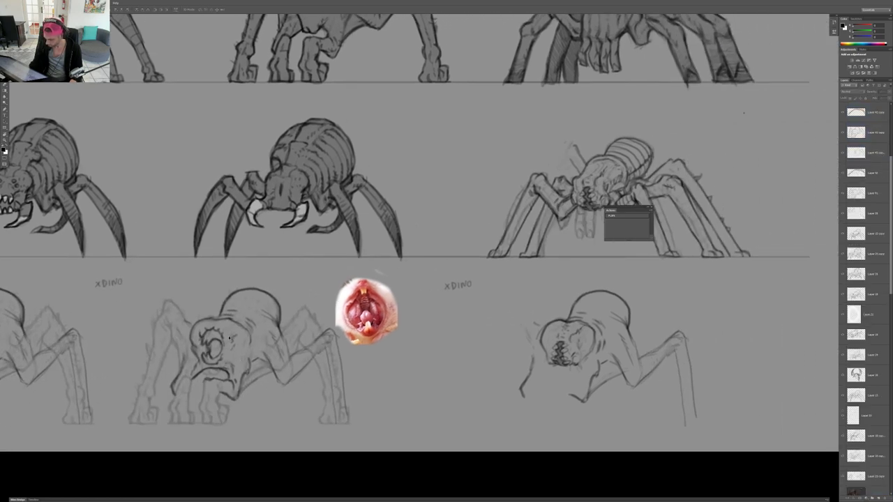
{"action": "left_click", "coordinate": [217, 344], "text": "ctrl"}
{"action": "key", "text": "e"}
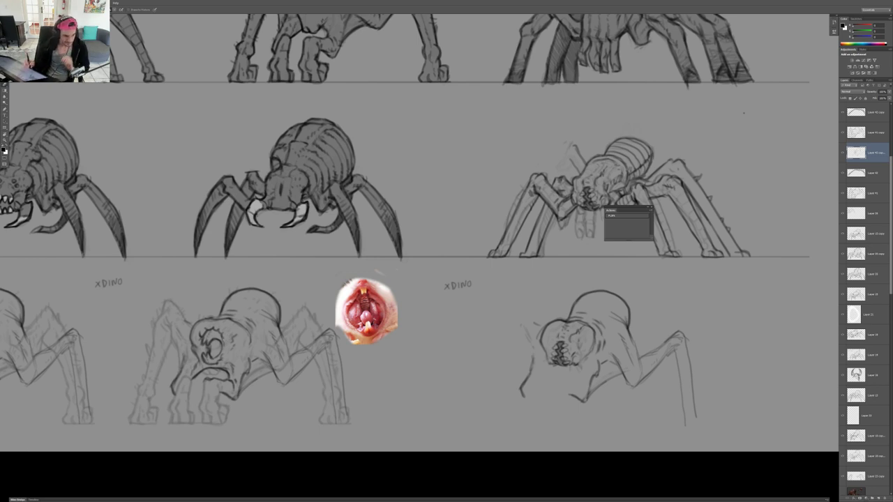
{"action": "mouse_move", "coordinate": [213, 333]}
{"action": "left_mouse_down"}
{"action": "mouse_move", "coordinate": [202, 337]}
{"action": "mouse_move", "coordinate": [218, 346]}
{"action": "mouse_move", "coordinate": [214, 359]}
{"action": "left_mouse_up"}
{"action": "left_click_drag", "start_coordinate": [208, 317], "coordinate": [229, 316]}
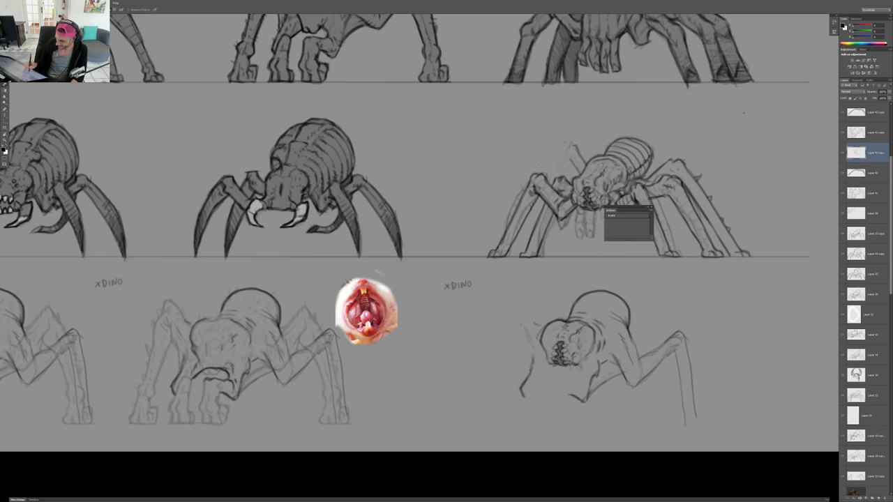
Place the hamster mouth photo over the duplicate's head and lower the photo layer's opacity
{"action": "left_click_drag", "start_coordinate": [389, 311], "coordinate": [244, 338], "text": "ctrl"}
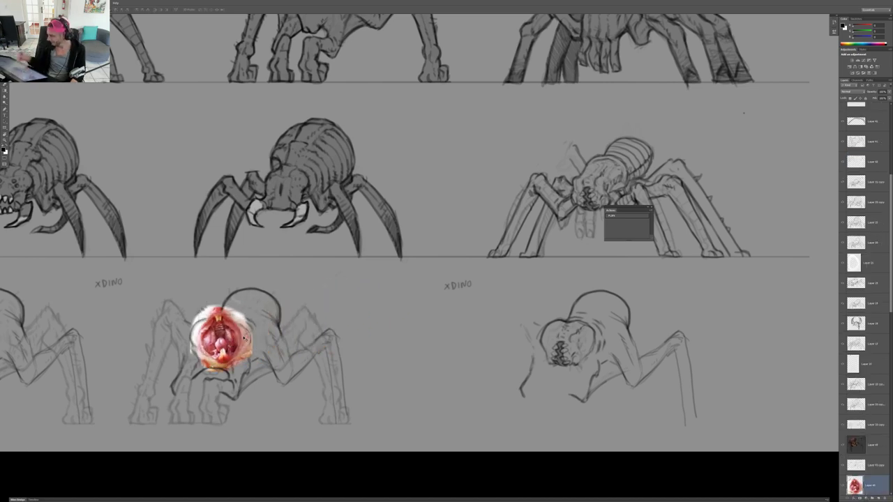
{"action": "left_click", "coordinate": [888, 92]}
{"action": "left_click", "coordinate": [874, 100]}
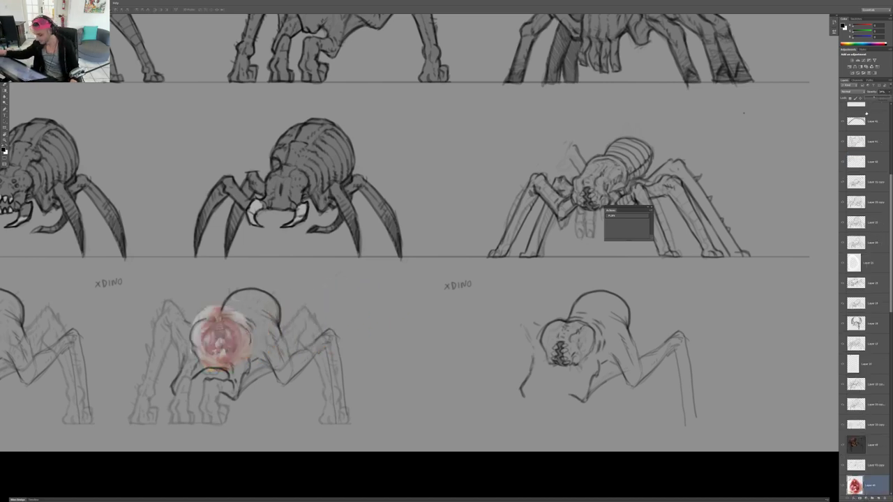
Trace the long upper incisors over the faded photo on the duplicate's mouth sketch layer
{"action": "left_click", "coordinate": [643, 387]}
{"action": "left_click_drag", "start_coordinate": [275, 300], "coordinate": [278, 300], "text": "ctrl"}
{"action": "key", "text": "ctrl+z"}
{"action": "right_click", "coordinate": [293, 332]}
{"action": "key", "text": "Escape"}
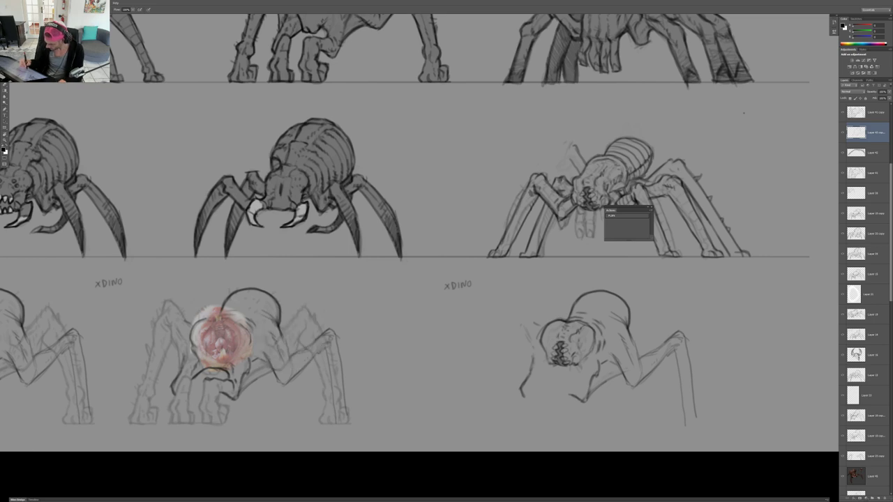
{"action": "scroll", "coordinate": [230, 331], "scroll_direction": "up", "scroll_amount": 3}
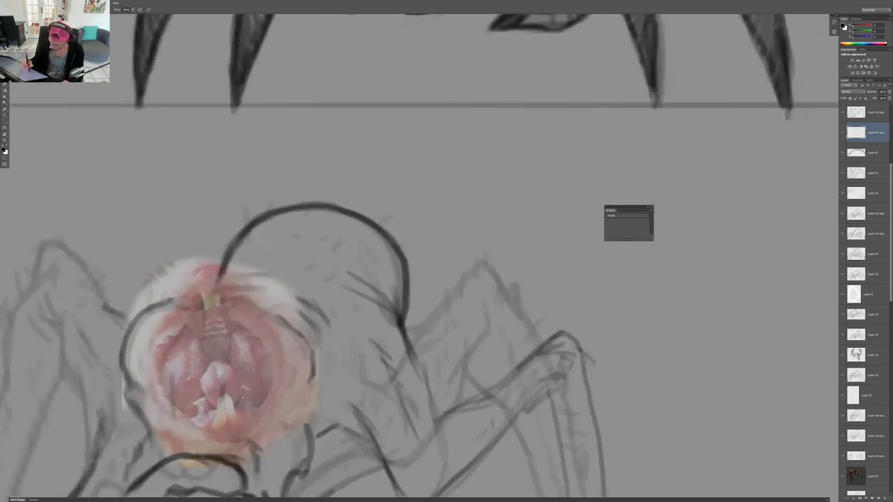
{"action": "mouse_move", "coordinate": [196, 285]}
{"action": "left_mouse_down"}
{"action": "mouse_move", "coordinate": [202, 334]}
{"action": "mouse_move", "coordinate": [227, 329]}
{"action": "left_mouse_up"}
{"action": "mouse_move", "coordinate": [226, 279]}
{"action": "left_mouse_down"}
{"action": "mouse_move", "coordinate": [225, 332]}
{"action": "mouse_move", "coordinate": [194, 282]}
{"action": "left_mouse_up"}
Outline the left side of the gaping mouth and clean up its lower corner with the eraser
{"action": "scroll", "coordinate": [217, 328], "scroll_direction": "down", "scroll_amount": 3}
{"action": "scroll", "coordinate": [217, 328], "scroll_direction": "up", "scroll_amount": 2}
{"action": "mouse_move", "coordinate": [186, 310]}
{"action": "left_mouse_down"}
{"action": "mouse_move", "coordinate": [169, 388]}
{"action": "mouse_move", "coordinate": [188, 387]}
{"action": "left_mouse_up"}
{"action": "left_click_drag", "start_coordinate": [155, 378], "coordinate": [193, 388]}
{"action": "left_click_drag", "start_coordinate": [155, 377], "coordinate": [185, 389]}
{"action": "key", "text": "e"}
{"action": "left_click_drag", "start_coordinate": [145, 352], "coordinate": [165, 406]}
{"action": "left_click_drag", "start_coordinate": [150, 374], "coordinate": [168, 389]}
Outline the right side of the mouth with an inner lip line and draw the lower incisors
{"action": "key", "text": "b"}
{"action": "mouse_move", "coordinate": [170, 337]}
{"action": "left_mouse_down"}
{"action": "mouse_move", "coordinate": [183, 388]}
{"action": "mouse_move", "coordinate": [220, 406]}
{"action": "mouse_move", "coordinate": [275, 388]}
{"action": "left_mouse_up"}
{"action": "left_click_drag", "start_coordinate": [226, 284], "coordinate": [284, 377]}
{"action": "left_click_drag", "start_coordinate": [258, 318], "coordinate": [283, 380]}
{"action": "mouse_move", "coordinate": [233, 311]}
{"action": "left_mouse_down"}
{"action": "mouse_move", "coordinate": [261, 349]}
{"action": "mouse_move", "coordinate": [255, 367]}
{"action": "mouse_move", "coordinate": [213, 400]}
{"action": "left_mouse_up"}
{"action": "mouse_move", "coordinate": [213, 367]}
{"action": "left_mouse_down"}
{"action": "mouse_move", "coordinate": [212, 387]}
{"action": "mouse_move", "coordinate": [223, 396]}
{"action": "left_mouse_up"}
{"action": "mouse_move", "coordinate": [209, 364]}
{"action": "left_mouse_down"}
{"action": "mouse_move", "coordinate": [219, 372]}
{"action": "mouse_move", "coordinate": [228, 360]}
{"action": "mouse_move", "coordinate": [227, 401]}
{"action": "left_mouse_up"}
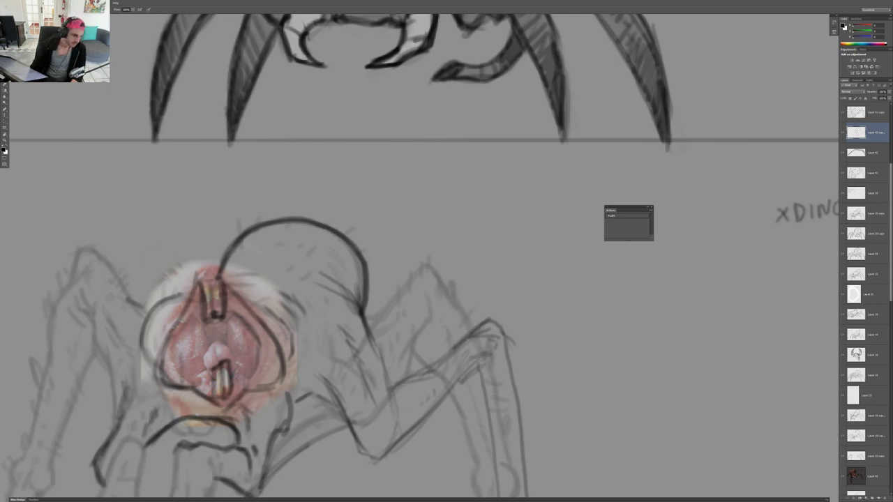
Switch to the browser and search for images of naked mole rats
{"action": "key", "text": "alt+Tab"}
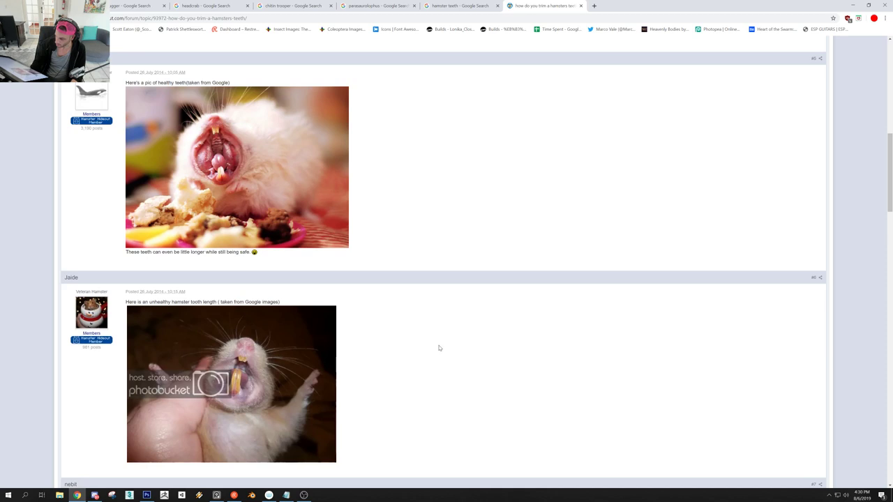
{"action": "scroll", "coordinate": [438, 347], "scroll_direction": "up", "scroll_amount": 1}
{"action": "left_click", "coordinate": [209, 18]}
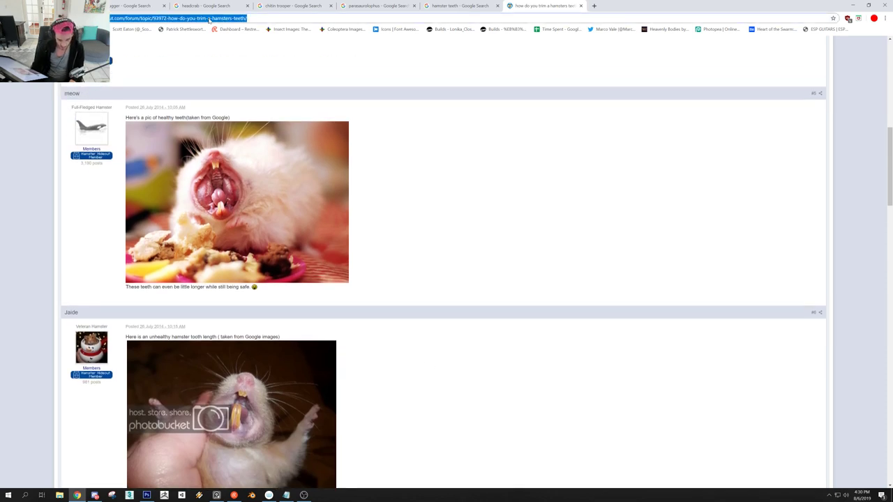
{"action": "type", "text": "naked+ mole rats"}
{"action": "key", "text": "Return"}
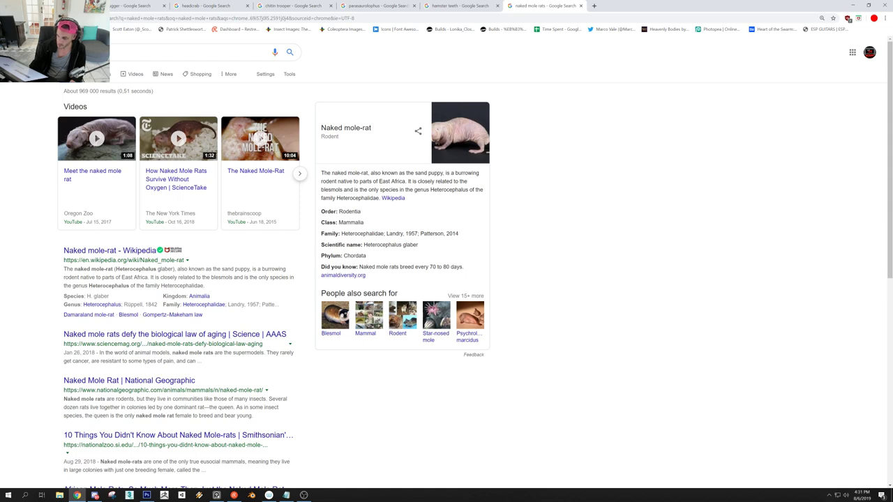
{"action": "left_click", "coordinate": [100, 77]}
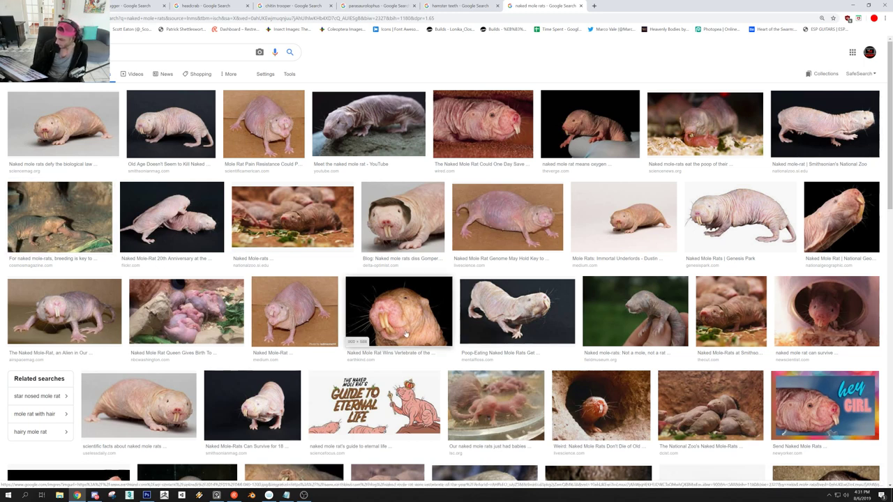
Examine enlarged photos of naked mole rats as references for the protruding incisors, and return to the sketch
{"action": "left_click", "coordinate": [151, 416]}
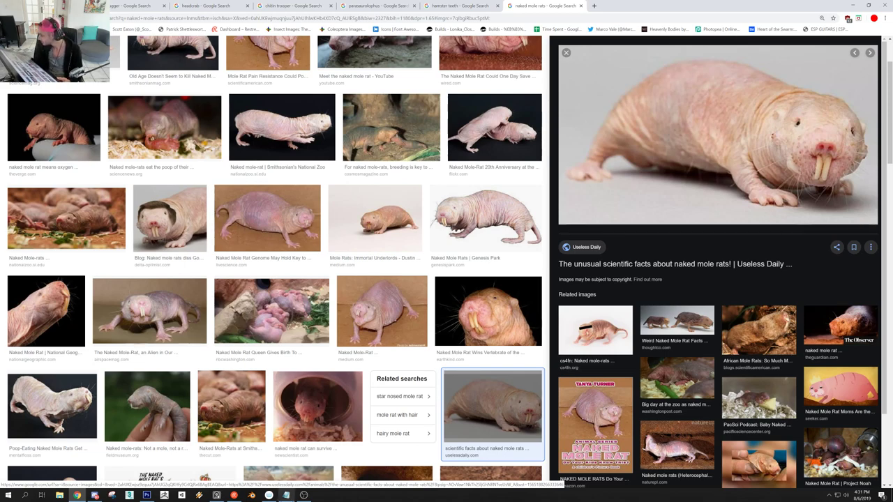
{"action": "left_click", "coordinate": [604, 422]}
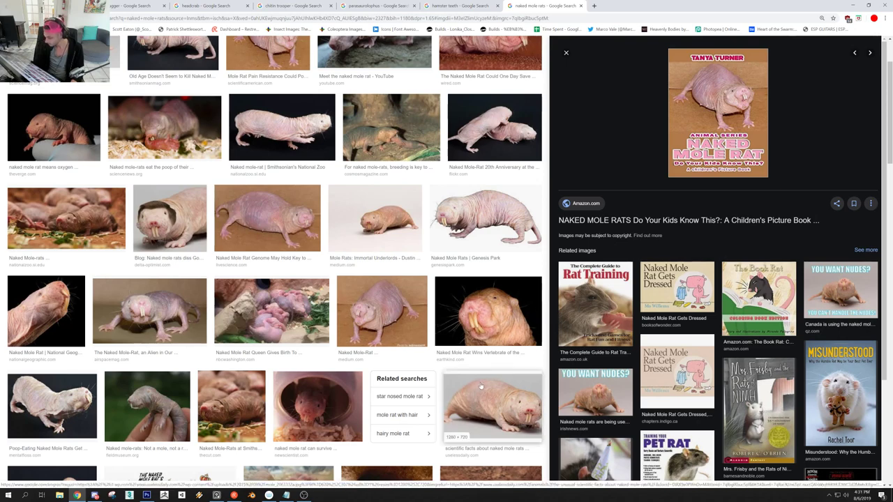
{"action": "left_click", "coordinate": [515, 357]}
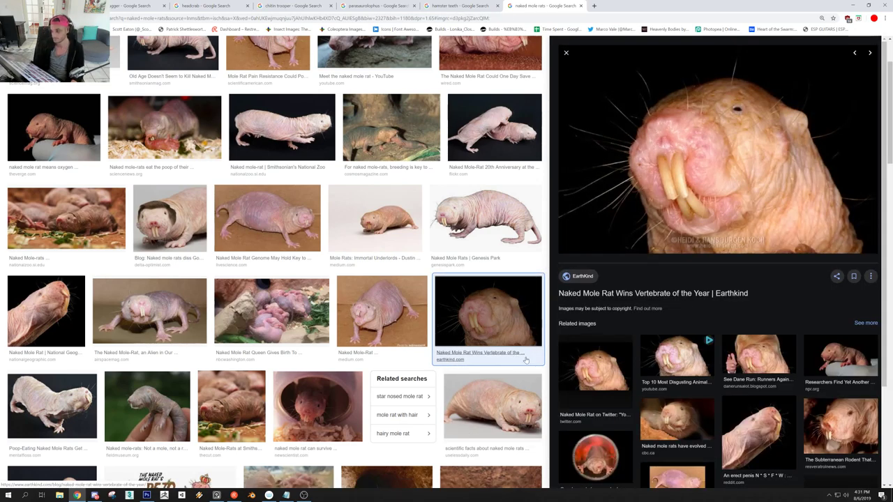
{"action": "left_click", "coordinate": [853, 6]}
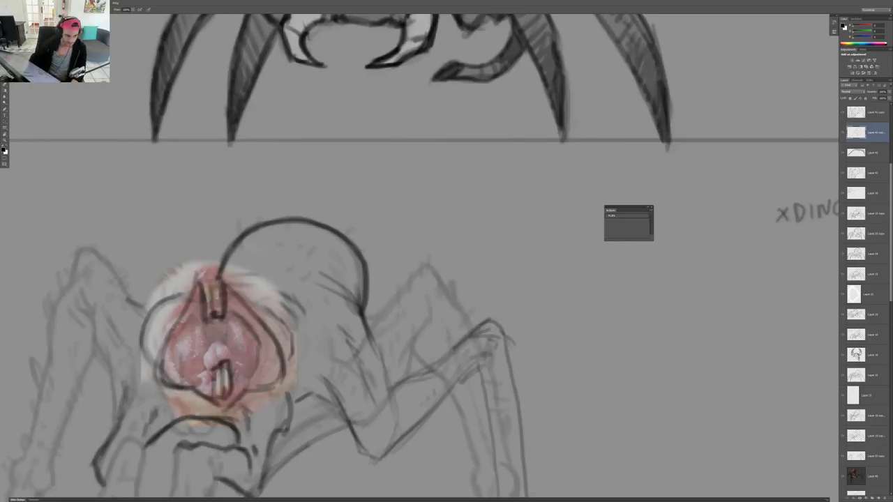
Sketch the tongue, the palate and small teeth along the left inner edge of the mouth
{"action": "scroll", "coordinate": [216, 339], "scroll_direction": "up", "scroll_amount": 3}
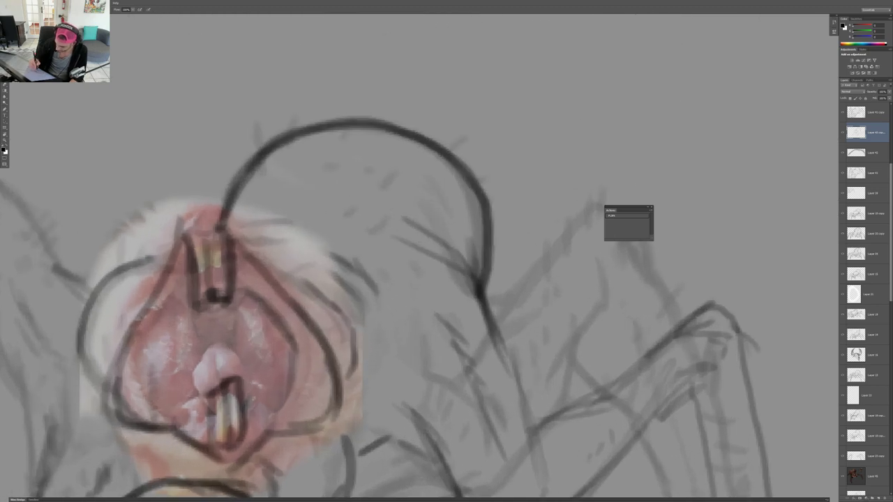
{"action": "mouse_move", "coordinate": [235, 347]}
{"action": "left_mouse_down"}
{"action": "mouse_move", "coordinate": [205, 356]}
{"action": "mouse_move", "coordinate": [191, 382]}
{"action": "mouse_move", "coordinate": [200, 392]}
{"action": "left_mouse_up"}
{"action": "mouse_move", "coordinate": [228, 331]}
{"action": "left_mouse_down"}
{"action": "mouse_move", "coordinate": [236, 305]}
{"action": "mouse_move", "coordinate": [207, 349]}
{"action": "mouse_move", "coordinate": [233, 328]}
{"action": "mouse_move", "coordinate": [230, 316]}
{"action": "left_mouse_up"}
{"action": "left_click_drag", "start_coordinate": [179, 300], "coordinate": [142, 354]}
{"action": "left_click_drag", "start_coordinate": [166, 314], "coordinate": [189, 266]}
{"action": "mouse_move", "coordinate": [181, 292]}
{"action": "left_mouse_down"}
{"action": "mouse_move", "coordinate": [137, 371]}
{"action": "mouse_move", "coordinate": [146, 338]}
{"action": "left_mouse_up"}
Rework the right inner edge of the mouth with a row of small teeth and refine the tongue area
{"action": "key", "text": "e"}
{"action": "key", "text": "b"}
{"action": "key", "text": "e"}
{"action": "mouse_move", "coordinate": [249, 293]}
{"action": "left_mouse_down"}
{"action": "mouse_move", "coordinate": [282, 326]}
{"action": "mouse_move", "coordinate": [251, 308]}
{"action": "mouse_move", "coordinate": [281, 334]}
{"action": "mouse_move", "coordinate": [293, 362]}
{"action": "left_mouse_up"}
{"action": "key", "text": "b"}
{"action": "left_click_drag", "start_coordinate": [285, 321], "coordinate": [291, 361]}
{"action": "mouse_move", "coordinate": [138, 364]}
{"action": "left_mouse_down"}
{"action": "mouse_move", "coordinate": [162, 408]}
{"action": "mouse_move", "coordinate": [178, 362]}
{"action": "left_mouse_up"}
{"action": "left_click_drag", "start_coordinate": [237, 339], "coordinate": [217, 339]}
Define the pointed upper lip above the incisors and add folds beneath the lower jaw
{"action": "scroll", "coordinate": [219, 342], "scroll_direction": "down", "scroll_amount": 1}
{"action": "key", "text": "e"}
{"action": "key", "text": "b"}
{"action": "mouse_move", "coordinate": [235, 272]}
{"action": "left_mouse_down"}
{"action": "mouse_move", "coordinate": [231, 288]}
{"action": "mouse_move", "coordinate": [244, 303]}
{"action": "left_mouse_up"}
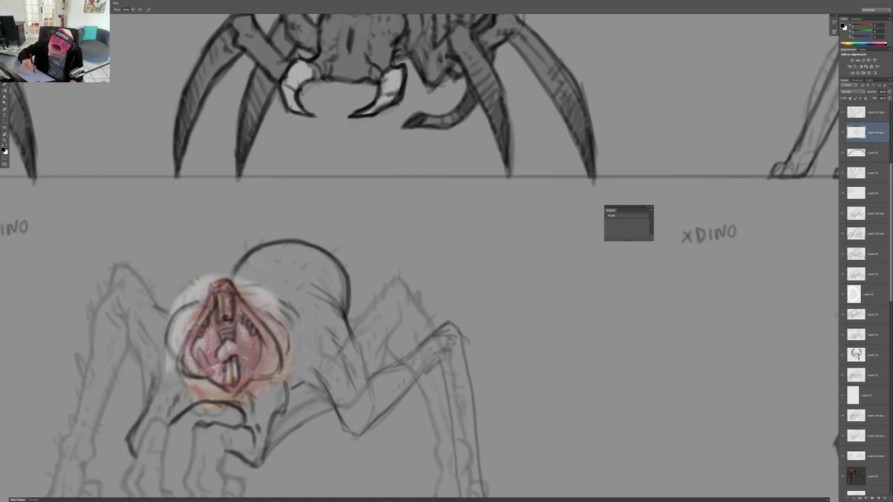
{"action": "left_click_drag", "start_coordinate": [225, 363], "coordinate": [215, 397]}
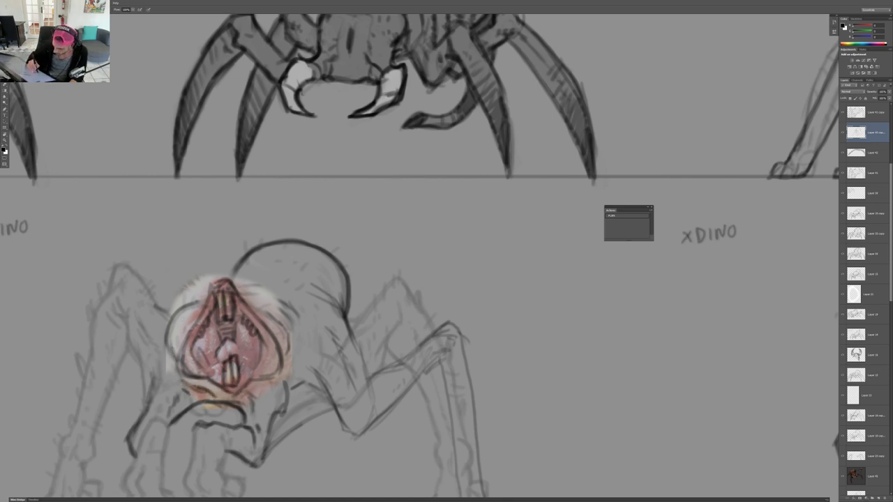
Move the faded hamster mouth photo clear of the duplicated creature
{"action": "left_click_drag", "start_coordinate": [195, 281], "coordinate": [182, 306]}
{"action": "key", "text": "v"}
{"action": "left_click_drag", "start_coordinate": [270, 301], "coordinate": [602, 285]}
{"action": "key", "text": "ctrl+z"}
{"action": "mouse_move", "coordinate": [269, 300]}
{"action": "left_mouse_down"}
{"action": "mouse_move", "coordinate": [318, 243]}
{"action": "mouse_move", "coordinate": [744, 260]}
{"action": "left_mouse_up"}
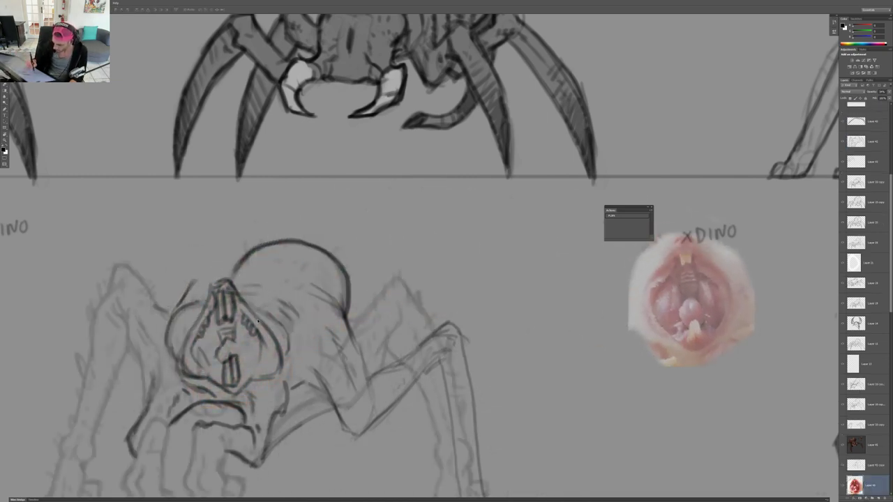
Redraw the head contour as a hood arching over the new mouth and erase the old head lines
{"action": "left_click", "coordinate": [257, 321]}
{"action": "left_click", "coordinate": [232, 291]}
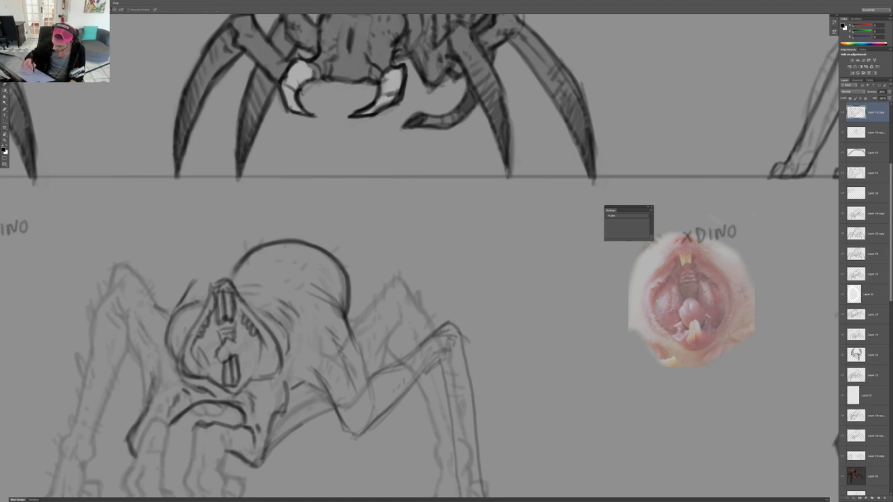
{"action": "left_click_drag", "start_coordinate": [193, 283], "coordinate": [318, 314]}
{"action": "key", "text": "ctrl+z"}
{"action": "key", "text": "e"}
{"action": "mouse_move", "coordinate": [177, 309]}
{"action": "left_mouse_down"}
{"action": "mouse_move", "coordinate": [194, 281]}
{"action": "mouse_move", "coordinate": [185, 305]}
{"action": "mouse_move", "coordinate": [223, 264]}
{"action": "mouse_move", "coordinate": [280, 311]}
{"action": "left_mouse_up"}
{"action": "key", "text": "b"}
{"action": "scroll", "coordinate": [349, 279], "scroll_direction": "down", "scroll_amount": 6}
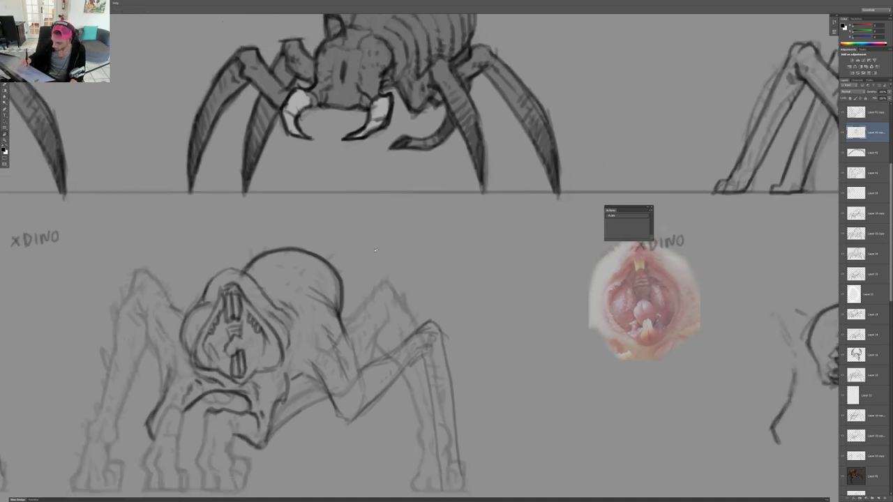
Rotate the canvas and draw curved skin folds behind the hooded head
{"action": "key", "text": "r"}
{"action": "mouse_move", "coordinate": [344, 263]}
{"action": "left_mouse_down"}
{"action": "mouse_move", "coordinate": [348, 230]}
{"action": "mouse_move", "coordinate": [375, 272]}
{"action": "left_mouse_up"}
{"action": "scroll", "coordinate": [336, 254], "scroll_direction": "up", "scroll_amount": 6}
{"action": "key", "text": "b"}
{"action": "mouse_move", "coordinate": [353, 165]}
{"action": "left_mouse_down"}
{"action": "mouse_move", "coordinate": [377, 211]}
{"action": "mouse_move", "coordinate": [385, 268]}
{"action": "left_mouse_up"}
{"action": "left_click_drag", "start_coordinate": [380, 215], "coordinate": [376, 271]}
{"action": "left_click_drag", "start_coordinate": [351, 186], "coordinate": [369, 239]}
Add more wrinkle lines where the head joins the creature's rounded back
{"action": "scroll", "coordinate": [397, 237], "scroll_direction": "down", "scroll_amount": 6}
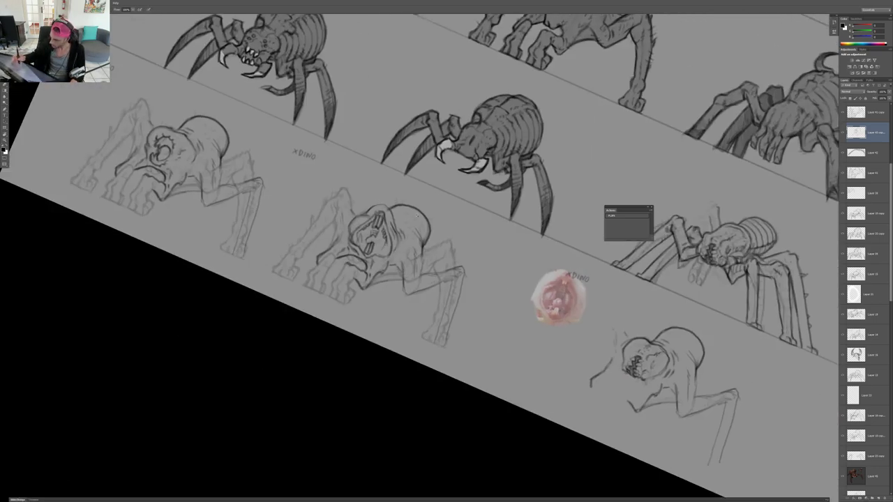
{"action": "scroll", "coordinate": [404, 225], "scroll_direction": "up", "scroll_amount": 6}
{"action": "left_click_drag", "start_coordinate": [346, 208], "coordinate": [395, 268]}
{"action": "left_click_drag", "start_coordinate": [361, 208], "coordinate": [384, 219]}
{"action": "mouse_move", "coordinate": [378, 202]}
{"action": "left_mouse_down"}
{"action": "mouse_move", "coordinate": [399, 233]}
{"action": "mouse_move", "coordinate": [406, 259]}
{"action": "left_mouse_up"}
{"action": "left_click_drag", "start_coordinate": [374, 203], "coordinate": [377, 213]}
{"action": "left_click_drag", "start_coordinate": [346, 170], "coordinate": [413, 212]}
{"action": "left_click_drag", "start_coordinate": [401, 182], "coordinate": [416, 214]}
Rotate the canvas to a new angle and add short fold strokes to the creature's body
{"action": "key", "text": "ctrl+minus"}
{"action": "key", "text": "ctrl+minus"}
{"action": "key", "text": "ctrl+minus"}
{"action": "key", "text": "r"}
{"action": "mouse_move", "coordinate": [366, 259]}
{"action": "left_mouse_down"}
{"action": "mouse_move", "coordinate": [484, 185]}
{"action": "mouse_move", "coordinate": [528, 249]}
{"action": "mouse_move", "coordinate": [516, 286]}
{"action": "left_mouse_up"}
{"action": "key", "text": "ctrl+plus"}
{"action": "key", "text": "ctrl+plus"}
{"action": "key", "text": "ctrl+plus"}
{"action": "key", "text": "b"}
{"action": "left_click_drag", "start_coordinate": [459, 286], "coordinate": [466, 308]}
{"action": "key", "text": "Escape"}
{"action": "left_click_drag", "start_coordinate": [406, 275], "coordinate": [383, 251]}
{"action": "key", "text": "ctrl+minus"}
Erase stray marks on the rounded abdomen and cover it with short curved wrinkle strokes
{"action": "key", "text": "ctrl+plus"}
{"action": "key", "text": "ctrl+plus"}
{"action": "key", "text": "e"}
{"action": "left_click_drag", "start_coordinate": [414, 226], "coordinate": [457, 271]}
{"action": "key", "text": "b"}
{"action": "left_click_drag", "start_coordinate": [428, 207], "coordinate": [490, 283]}
{"action": "left_click_drag", "start_coordinate": [451, 194], "coordinate": [478, 240]}
{"action": "left_click_drag", "start_coordinate": [420, 170], "coordinate": [459, 216]}
{"action": "left_click_drag", "start_coordinate": [372, 161], "coordinate": [413, 192]}
{"action": "left_click_drag", "start_coordinate": [359, 126], "coordinate": [434, 167]}
{"action": "scroll", "coordinate": [453, 194], "scroll_direction": "down", "scroll_amount": 6}
{"action": "scroll", "coordinate": [452, 197], "scroll_direction": "up", "scroll_amount": 5}
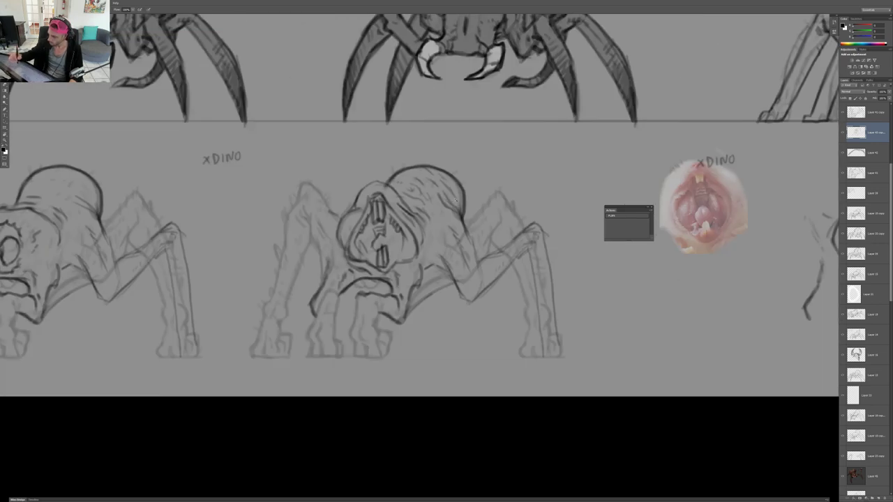
Erase the rounded top of the creature's hood and redraw a tighter pointed upper edge around the mouth
{"action": "left_click_drag", "start_coordinate": [377, 135], "coordinate": [390, 148]}
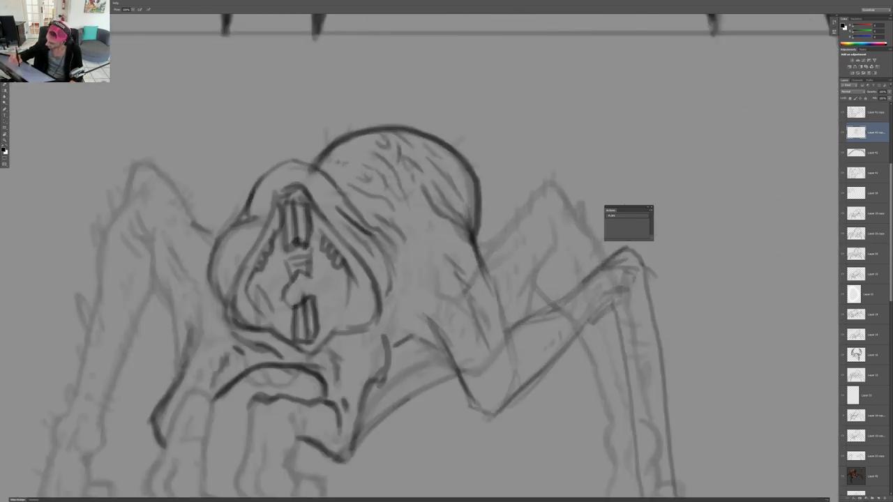
{"action": "mouse_move", "coordinate": [359, 152]}
{"action": "left_mouse_down"}
{"action": "mouse_move", "coordinate": [381, 161]}
{"action": "mouse_move", "coordinate": [366, 180]}
{"action": "mouse_move", "coordinate": [354, 169]}
{"action": "mouse_move", "coordinate": [316, 192]}
{"action": "left_mouse_up"}
{"action": "key", "text": "e"}
{"action": "mouse_move", "coordinate": [315, 191]}
{"action": "left_mouse_down"}
{"action": "mouse_move", "coordinate": [360, 189]}
{"action": "mouse_move", "coordinate": [332, 151]}
{"action": "mouse_move", "coordinate": [362, 137]}
{"action": "mouse_move", "coordinate": [376, 144]}
{"action": "mouse_move", "coordinate": [339, 185]}
{"action": "mouse_move", "coordinate": [334, 180]}
{"action": "mouse_move", "coordinate": [342, 166]}
{"action": "mouse_move", "coordinate": [409, 186]}
{"action": "left_mouse_up"}
{"action": "key", "text": "e"}
{"action": "key", "text": "b"}
{"action": "left_click_drag", "start_coordinate": [412, 187], "coordinate": [342, 187]}
Draw curved flesh folds inside the mouth beside the incisors and add fold strokes around its outer lips
{"action": "key", "text": "r"}
{"action": "mouse_move", "coordinate": [485, 143]}
{"action": "left_mouse_down"}
{"action": "mouse_move", "coordinate": [549, 193]}
{"action": "mouse_move", "coordinate": [569, 261]}
{"action": "left_mouse_up"}
{"action": "key", "text": "Escape"}
{"action": "left_click_drag", "start_coordinate": [412, 195], "coordinate": [467, 225]}
{"action": "left_click_drag", "start_coordinate": [415, 237], "coordinate": [358, 324]}
{"action": "left_click_drag", "start_coordinate": [399, 287], "coordinate": [356, 320]}
{"action": "mouse_move", "coordinate": [337, 222]}
{"action": "left_mouse_down"}
{"action": "mouse_move", "coordinate": [369, 248]}
{"action": "mouse_move", "coordinate": [354, 282]}
{"action": "mouse_move", "coordinate": [384, 291]}
{"action": "left_mouse_up"}
{"action": "left_click_drag", "start_coordinate": [406, 246], "coordinate": [398, 283]}
{"action": "left_click_drag", "start_coordinate": [386, 230], "coordinate": [384, 263]}
{"action": "mouse_move", "coordinate": [364, 215]}
{"action": "left_mouse_down"}
{"action": "mouse_move", "coordinate": [388, 251]}
{"action": "mouse_move", "coordinate": [399, 241]}
{"action": "mouse_move", "coordinate": [381, 270]}
{"action": "left_mouse_up"}
{"action": "mouse_move", "coordinate": [248, 274]}
{"action": "left_mouse_down"}
{"action": "mouse_move", "coordinate": [286, 300]}
{"action": "mouse_move", "coordinate": [296, 330]}
{"action": "left_mouse_up"}
{"action": "left_click_drag", "start_coordinate": [252, 230], "coordinate": [249, 277]}
{"action": "scroll", "coordinate": [299, 232], "scroll_direction": "down", "scroll_amount": 5}
{"action": "scroll", "coordinate": [305, 231], "scroll_direction": "up", "scroll_amount": 2}
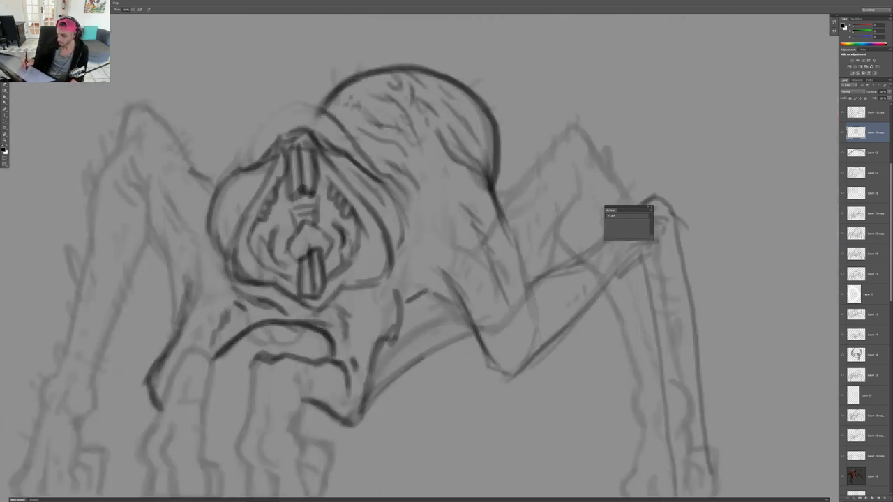
Darken the skin line running from beside the head down toward the front limb
{"action": "key", "text": "ctrl+minus"}
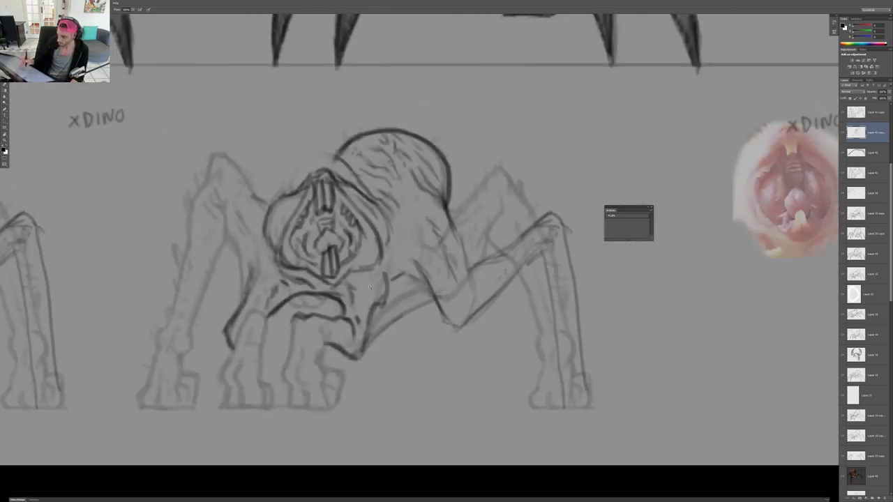
{"action": "scroll", "coordinate": [259, 282], "scroll_direction": "up", "scroll_amount": 3}
{"action": "left_click_drag", "start_coordinate": [252, 272], "coordinate": [238, 310]}
{"action": "left_click_drag", "start_coordinate": [250, 266], "coordinate": [247, 283]}
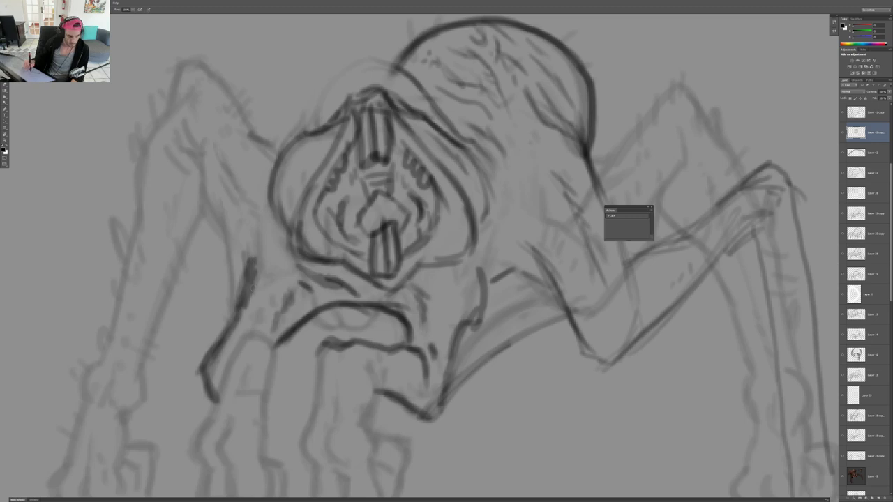
{"action": "key", "text": "ctrl+minus"}
{"action": "key", "text": "ctrl+plus"}
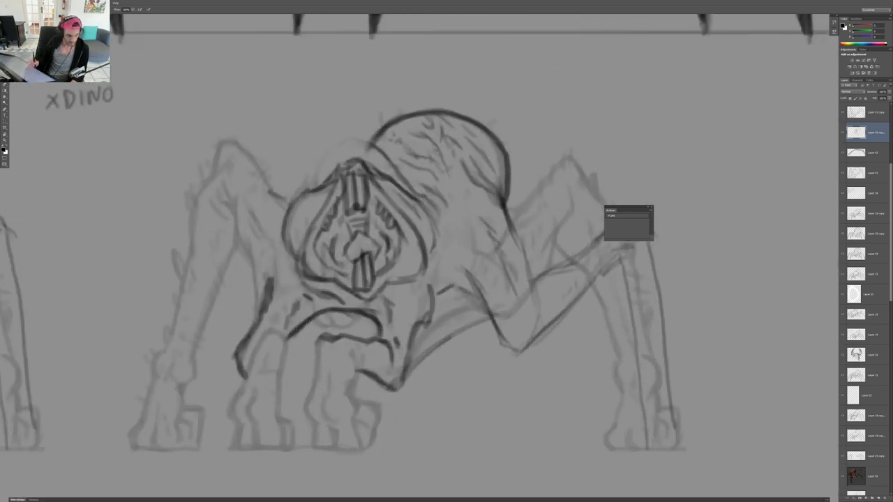
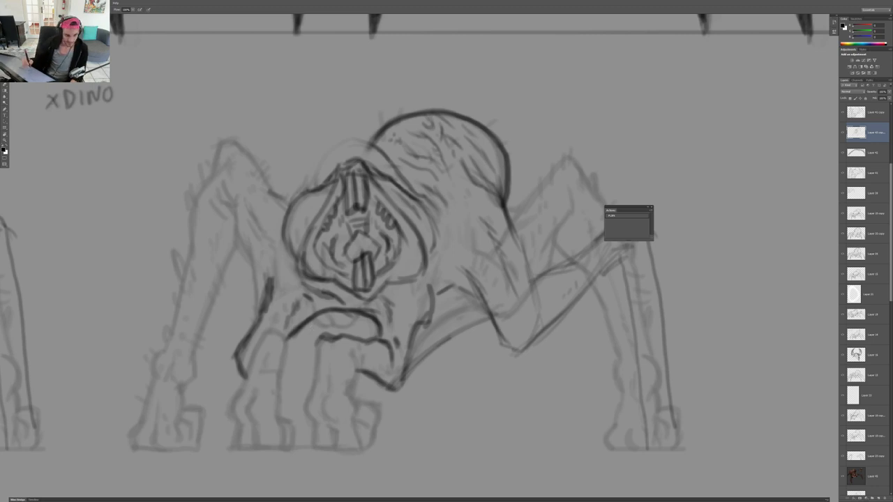
{"action": "scroll", "coordinate": [312, 327], "scroll_direction": "down", "scroll_amount": 2}
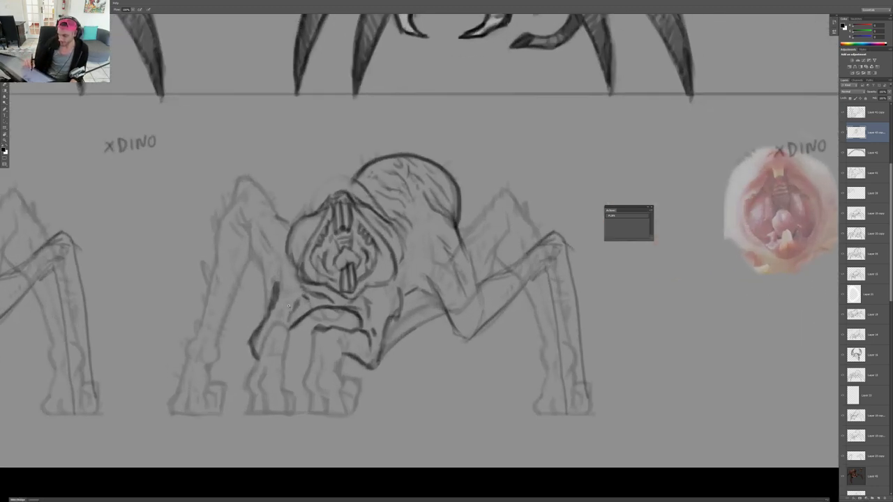
Outline the front leg beneath the mouth with darker strokes and draw the line where its foot meets the ground
{"action": "scroll", "coordinate": [332, 342], "scroll_direction": "up", "scroll_amount": 3}
{"action": "mouse_move", "coordinate": [300, 308]}
{"action": "left_mouse_down"}
{"action": "mouse_move", "coordinate": [292, 376]}
{"action": "mouse_move", "coordinate": [275, 406]}
{"action": "mouse_move", "coordinate": [288, 426]}
{"action": "mouse_move", "coordinate": [285, 452]}
{"action": "left_mouse_up"}
{"action": "left_click_drag", "start_coordinate": [343, 331], "coordinate": [337, 384]}
{"action": "left_click_drag", "start_coordinate": [344, 346], "coordinate": [342, 423]}
{"action": "mouse_move", "coordinate": [374, 437]}
{"action": "left_mouse_down"}
{"action": "mouse_move", "coordinate": [354, 370]}
{"action": "mouse_move", "coordinate": [336, 383]}
{"action": "left_mouse_up"}
{"action": "left_click_drag", "start_coordinate": [262, 384], "coordinate": [371, 379]}
{"action": "left_click_drag", "start_coordinate": [262, 385], "coordinate": [359, 385]}
Define the toes and heel of the front leg beneath the mouth and strengthen its base line
{"action": "key", "text": "b"}
{"action": "left_click_drag", "start_coordinate": [296, 361], "coordinate": [294, 380]}
{"action": "mouse_move", "coordinate": [298, 351]}
{"action": "left_mouse_down"}
{"action": "mouse_move", "coordinate": [296, 362]}
{"action": "mouse_move", "coordinate": [294, 352]}
{"action": "left_mouse_up"}
{"action": "left_click_drag", "start_coordinate": [294, 311], "coordinate": [296, 354]}
{"action": "mouse_move", "coordinate": [287, 340]}
{"action": "left_mouse_down"}
{"action": "mouse_move", "coordinate": [301, 349]}
{"action": "mouse_move", "coordinate": [353, 335]}
{"action": "mouse_move", "coordinate": [344, 361]}
{"action": "left_mouse_up"}
{"action": "mouse_move", "coordinate": [355, 331]}
{"action": "left_mouse_down"}
{"action": "mouse_move", "coordinate": [349, 382]}
{"action": "mouse_move", "coordinate": [346, 375]}
{"action": "left_mouse_up"}
{"action": "left_click_drag", "start_coordinate": [329, 326], "coordinate": [354, 325]}
{"action": "scroll", "coordinate": [356, 335], "scroll_direction": "down", "scroll_amount": 4}
{"action": "scroll", "coordinate": [356, 335], "scroll_direction": "up", "scroll_amount": 2}
{"action": "left_click_drag", "start_coordinate": [299, 344], "coordinate": [358, 343]}
{"action": "scroll", "coordinate": [281, 340], "scroll_direction": "up", "scroll_amount": 3}
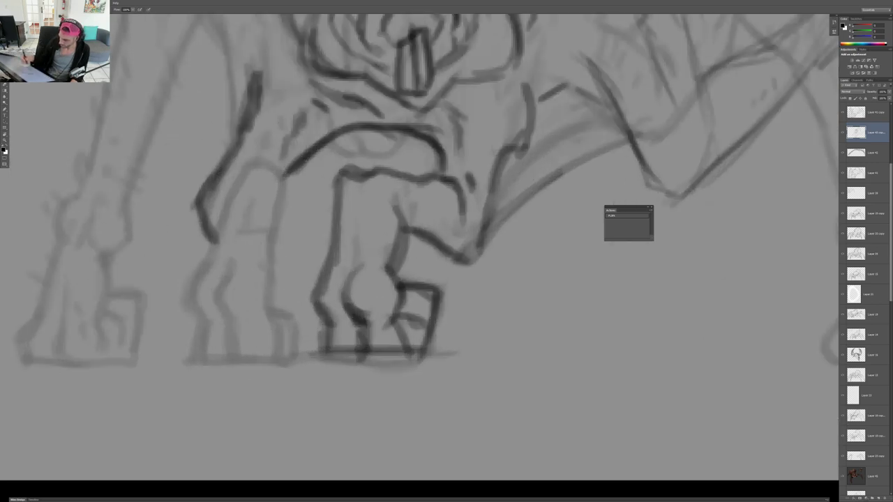
Outline the second front leg with darker strokes, adding its toes and a flat base line
{"action": "scroll", "coordinate": [473, 321], "scroll_direction": "down", "scroll_amount": 6}
{"action": "scroll", "coordinate": [456, 293], "scroll_direction": "up", "scroll_amount": 4}
{"action": "mouse_move", "coordinate": [318, 317]}
{"action": "left_mouse_down"}
{"action": "mouse_move", "coordinate": [345, 259]}
{"action": "mouse_move", "coordinate": [356, 349]}
{"action": "mouse_move", "coordinate": [331, 377]}
{"action": "mouse_move", "coordinate": [330, 403]}
{"action": "mouse_move", "coordinate": [302, 404]}
{"action": "left_mouse_up"}
{"action": "mouse_move", "coordinate": [306, 373]}
{"action": "left_mouse_down"}
{"action": "mouse_move", "coordinate": [296, 353]}
{"action": "mouse_move", "coordinate": [313, 342]}
{"action": "left_mouse_up"}
{"action": "left_click_drag", "start_coordinate": [322, 302], "coordinate": [302, 359]}
{"action": "left_click_drag", "start_coordinate": [300, 404], "coordinate": [373, 405]}
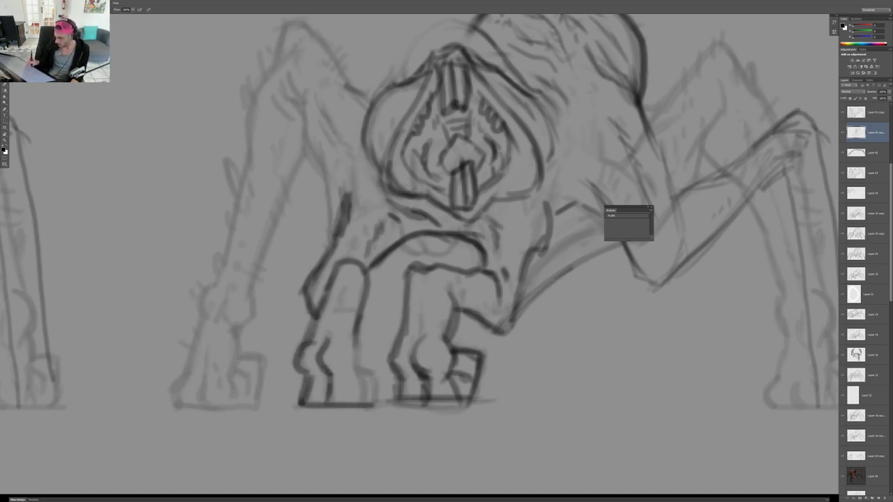
{"action": "left_click_drag", "start_coordinate": [352, 331], "coordinate": [349, 374]}
{"action": "mouse_move", "coordinate": [354, 372]}
{"action": "left_mouse_down"}
{"action": "mouse_move", "coordinate": [365, 409]}
{"action": "mouse_move", "coordinate": [376, 395]}
{"action": "mouse_move", "coordinate": [377, 404]}
{"action": "mouse_move", "coordinate": [358, 399]}
{"action": "left_mouse_up"}
{"action": "left_click_drag", "start_coordinate": [293, 406], "coordinate": [373, 405]}
Strengthen the second front leg's upper contour and extend the skin line up to the long outer leg
{"action": "left_click_drag", "start_coordinate": [307, 376], "coordinate": [302, 394]}
{"action": "left_click_drag", "start_coordinate": [309, 345], "coordinate": [342, 269]}
{"action": "left_click_drag", "start_coordinate": [325, 295], "coordinate": [314, 330]}
{"action": "left_click_drag", "start_coordinate": [328, 274], "coordinate": [324, 294]}
{"action": "left_click_drag", "start_coordinate": [318, 281], "coordinate": [307, 317]}
{"action": "left_click_drag", "start_coordinate": [322, 257], "coordinate": [309, 278]}
{"action": "left_click_drag", "start_coordinate": [361, 205], "coordinate": [342, 249]}
{"action": "key", "text": "e"}
{"action": "left_click_drag", "start_coordinate": [330, 235], "coordinate": [313, 296]}
{"action": "left_click_drag", "start_coordinate": [299, 201], "coordinate": [315, 262]}
{"action": "left_click_drag", "start_coordinate": [285, 184], "coordinate": [306, 232]}
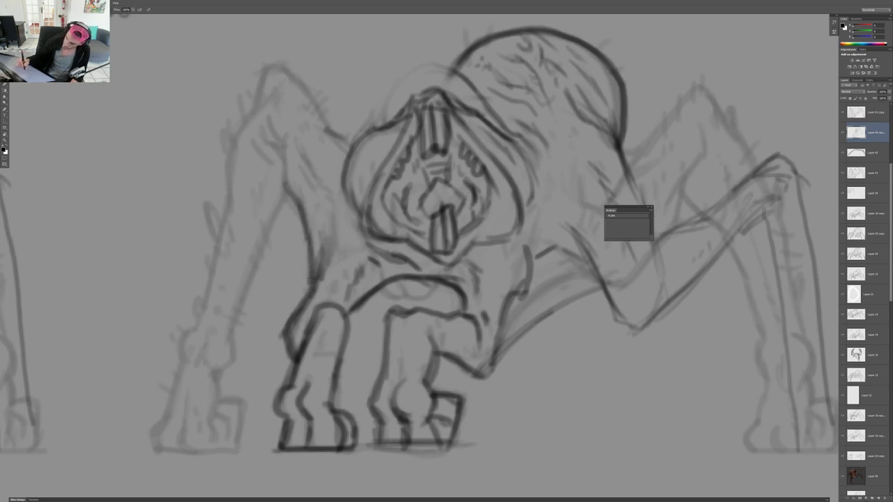
{"action": "scroll", "coordinate": [287, 174], "scroll_direction": "down", "scroll_amount": 3}
{"action": "scroll", "coordinate": [286, 173], "scroll_direction": "up", "scroll_amount": 2}
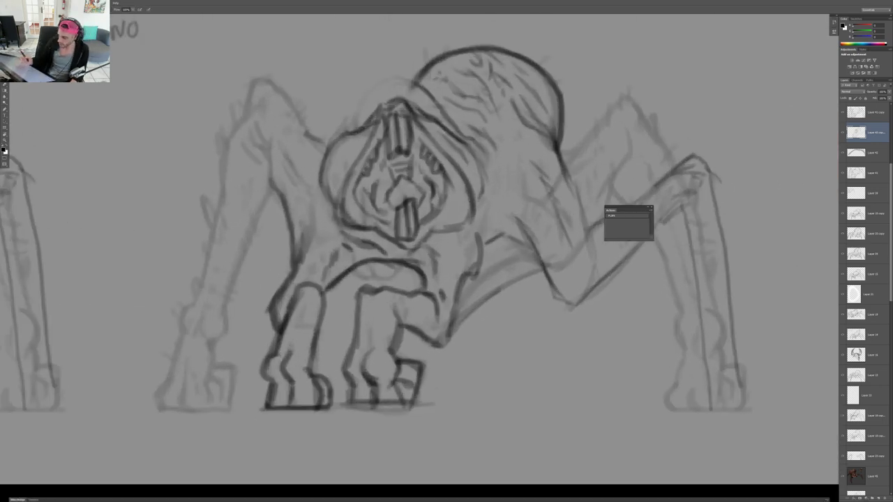
Erase the bumpy edge of the skin flap beside the neck and redraw it as a smoother sweep down to its point
{"action": "scroll", "coordinate": [364, 260], "scroll_direction": "up", "scroll_amount": 1}
{"action": "scroll", "coordinate": [452, 293], "scroll_direction": "down", "scroll_amount": 4}
{"action": "scroll", "coordinate": [519, 279], "scroll_direction": "up", "scroll_amount": 3}
{"action": "left_click_drag", "start_coordinate": [519, 279], "coordinate": [447, 311]}
{"action": "scroll", "coordinate": [441, 312], "scroll_direction": "up", "scroll_amount": 2}
{"action": "key", "text": "e"}
{"action": "mouse_move", "coordinate": [360, 266]}
{"action": "left_mouse_down"}
{"action": "mouse_move", "coordinate": [335, 336]}
{"action": "mouse_move", "coordinate": [391, 266]}
{"action": "left_mouse_up"}
{"action": "key", "text": "b"}
{"action": "key", "text": "e"}
{"action": "key", "text": "b"}
{"action": "left_click_drag", "start_coordinate": [323, 397], "coordinate": [345, 330]}
{"action": "key", "text": "b"}
{"action": "mouse_move", "coordinate": [333, 386]}
{"action": "left_mouse_down"}
{"action": "mouse_move", "coordinate": [362, 353]}
{"action": "mouse_move", "coordinate": [338, 360]}
{"action": "mouse_move", "coordinate": [312, 407]}
{"action": "left_mouse_up"}
{"action": "left_click_drag", "start_coordinate": [334, 381], "coordinate": [360, 289]}
{"action": "mouse_move", "coordinate": [338, 364]}
{"action": "left_mouse_down"}
{"action": "mouse_move", "coordinate": [363, 295]}
{"action": "mouse_move", "coordinate": [362, 260]}
{"action": "left_mouse_up"}
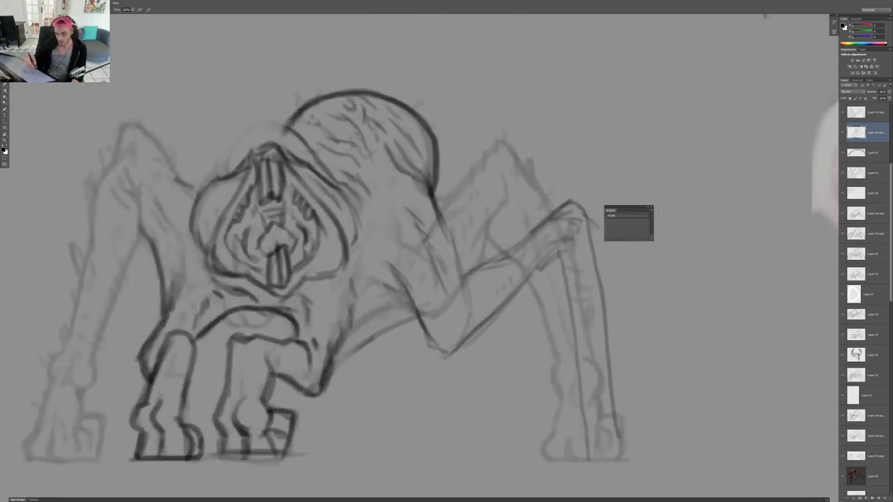
Darken the inner contour and peaked knee of the long outer leg beside the head
{"action": "scroll", "coordinate": [130, 202], "scroll_direction": "up", "scroll_amount": 3}
{"action": "left_click_drag", "start_coordinate": [150, 249], "coordinate": [141, 235]}
{"action": "left_click_drag", "start_coordinate": [145, 212], "coordinate": [159, 250]}
{"action": "left_click_drag", "start_coordinate": [139, 178], "coordinate": [146, 225]}
{"action": "left_click_drag", "start_coordinate": [127, 138], "coordinate": [145, 186]}
{"action": "mouse_move", "coordinate": [113, 155]}
{"action": "left_mouse_down"}
{"action": "mouse_move", "coordinate": [139, 207]}
{"action": "mouse_move", "coordinate": [127, 193]}
{"action": "left_mouse_up"}
{"action": "left_click_drag", "start_coordinate": [126, 186], "coordinate": [138, 215]}
{"action": "scroll", "coordinate": [136, 199], "scroll_direction": "down", "scroll_amount": 5}
{"action": "scroll", "coordinate": [136, 199], "scroll_direction": "up", "scroll_amount": 3}
{"action": "left_click_drag", "start_coordinate": [127, 94], "coordinate": [108, 153]}
{"action": "left_click_drag", "start_coordinate": [123, 120], "coordinate": [102, 162]}
{"action": "mouse_move", "coordinate": [123, 98]}
{"action": "left_mouse_down"}
{"action": "mouse_move", "coordinate": [145, 96]}
{"action": "mouse_move", "coordinate": [198, 148]}
{"action": "mouse_move", "coordinate": [204, 170]}
{"action": "mouse_move", "coordinate": [232, 184]}
{"action": "mouse_move", "coordinate": [256, 172]}
{"action": "mouse_move", "coordinate": [214, 224]}
{"action": "mouse_move", "coordinate": [188, 298]}
{"action": "left_mouse_up"}
Outline the long outer leg's shin down to the ground and define its foot and toes
{"action": "scroll", "coordinate": [256, 173], "scroll_direction": "down", "scroll_amount": 3}
{"action": "scroll", "coordinate": [256, 173], "scroll_direction": "up", "scroll_amount": 2}
{"action": "left_click_drag", "start_coordinate": [236, 174], "coordinate": [182, 334]}
{"action": "key", "text": "space"}
{"action": "key", "text": "b"}
{"action": "mouse_move", "coordinate": [202, 111]}
{"action": "left_mouse_down"}
{"action": "mouse_move", "coordinate": [177, 247]}
{"action": "mouse_move", "coordinate": [130, 388]}
{"action": "mouse_move", "coordinate": [202, 392]}
{"action": "mouse_move", "coordinate": [199, 348]}
{"action": "mouse_move", "coordinate": [179, 357]}
{"action": "mouse_move", "coordinate": [192, 376]}
{"action": "mouse_move", "coordinate": [179, 378]}
{"action": "left_mouse_up"}
{"action": "mouse_move", "coordinate": [186, 328]}
{"action": "left_mouse_down"}
{"action": "mouse_move", "coordinate": [174, 358]}
{"action": "mouse_move", "coordinate": [146, 385]}
{"action": "left_mouse_up"}
{"action": "left_click_drag", "start_coordinate": [160, 361], "coordinate": [154, 372]}
{"action": "left_click_drag", "start_coordinate": [159, 339], "coordinate": [155, 369]}
{"action": "mouse_move", "coordinate": [163, 330]}
{"action": "left_mouse_down"}
{"action": "mouse_move", "coordinate": [156, 358]}
{"action": "mouse_move", "coordinate": [131, 385]}
{"action": "mouse_move", "coordinate": [184, 390]}
{"action": "left_mouse_up"}
{"action": "left_click_drag", "start_coordinate": [164, 373], "coordinate": [144, 385]}
{"action": "left_click_drag", "start_coordinate": [157, 299], "coordinate": [140, 367]}
{"action": "mouse_move", "coordinate": [155, 320]}
{"action": "left_mouse_down"}
{"action": "mouse_move", "coordinate": [146, 356]}
{"action": "mouse_move", "coordinate": [170, 324]}
{"action": "left_mouse_up"}
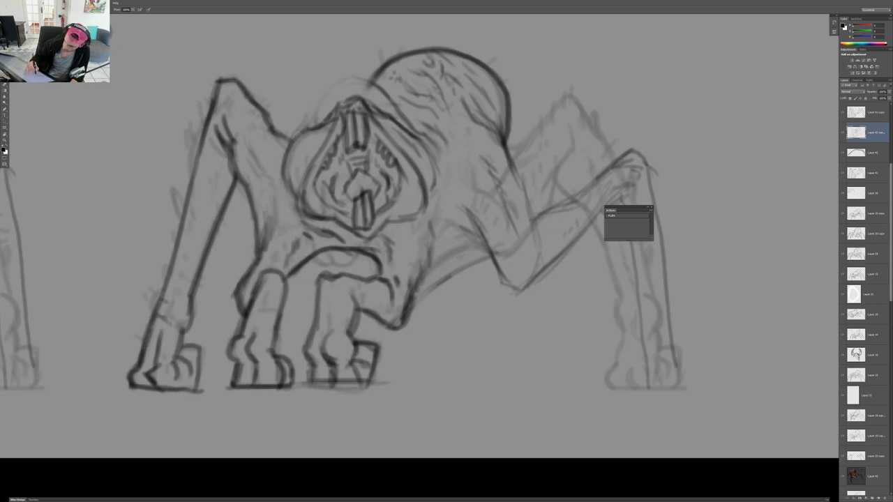
Draw the shoulder contour between the long outer leg and the creature's head
{"action": "left_click_drag", "start_coordinate": [262, 216], "coordinate": [183, 218]}
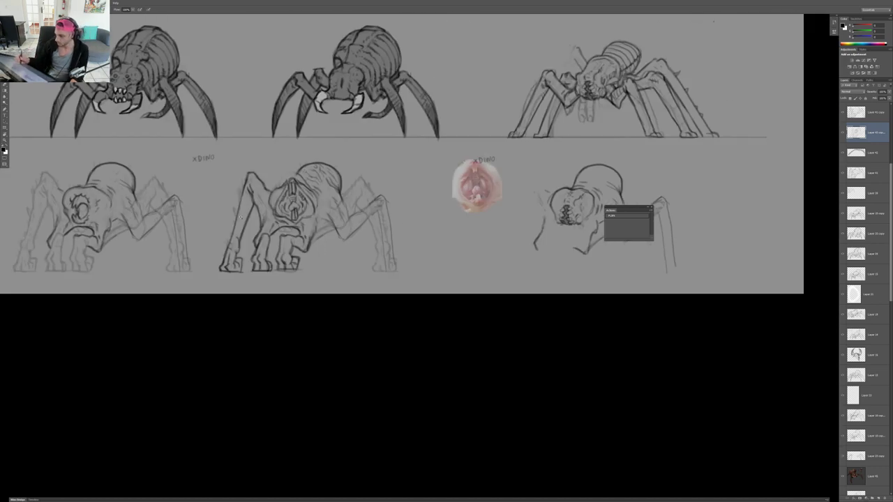
{"action": "scroll", "coordinate": [407, 228], "scroll_direction": "up", "scroll_amount": 1}
{"action": "scroll", "coordinate": [346, 215], "scroll_direction": "up", "scroll_amount": 1}
{"action": "left_click_drag", "start_coordinate": [273, 151], "coordinate": [285, 187]}
{"action": "mouse_move", "coordinate": [71, 238]}
{"action": "left_mouse_down"}
{"action": "mouse_move", "coordinate": [83, 192]}
{"action": "mouse_move", "coordinate": [83, 212]}
{"action": "mouse_move", "coordinate": [73, 168]}
{"action": "left_mouse_up"}
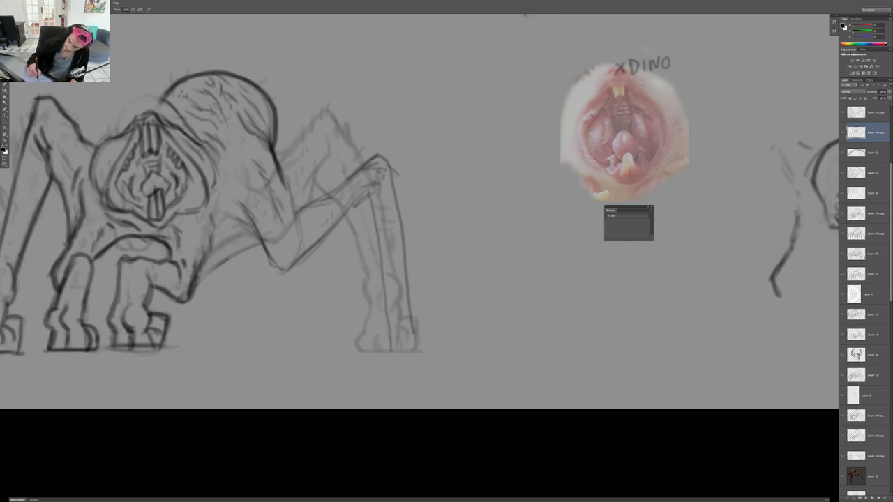
{"action": "left_click_drag", "start_coordinate": [210, 209], "coordinate": [262, 214]}
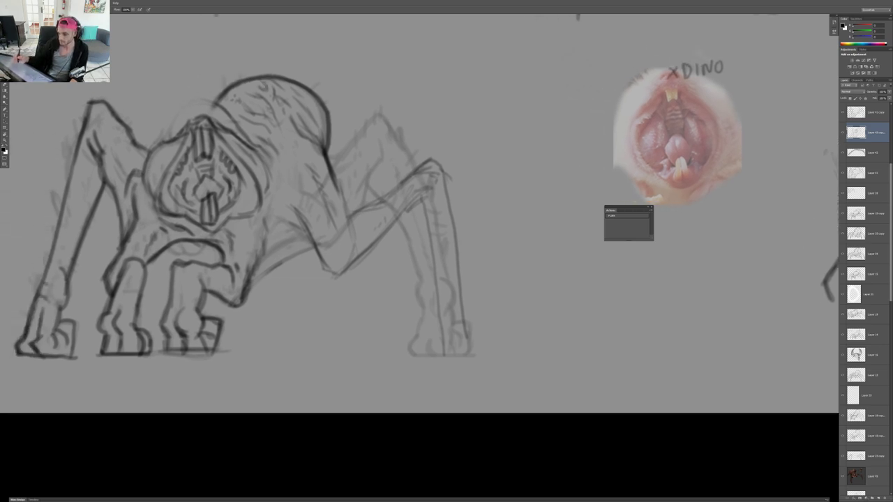
Redraw the abdomen's edge darker where it meets the top of the head
{"action": "mouse_move", "coordinate": [219, 97]}
{"action": "left_mouse_down"}
{"action": "mouse_move", "coordinate": [210, 117]}
{"action": "mouse_move", "coordinate": [227, 92]}
{"action": "mouse_move", "coordinate": [229, 116]}
{"action": "mouse_move", "coordinate": [275, 159]}
{"action": "left_mouse_up"}
{"action": "key", "text": "v"}
{"action": "key", "text": "ctrl+z"}
{"action": "key", "text": "e"}
{"action": "key", "text": "b"}
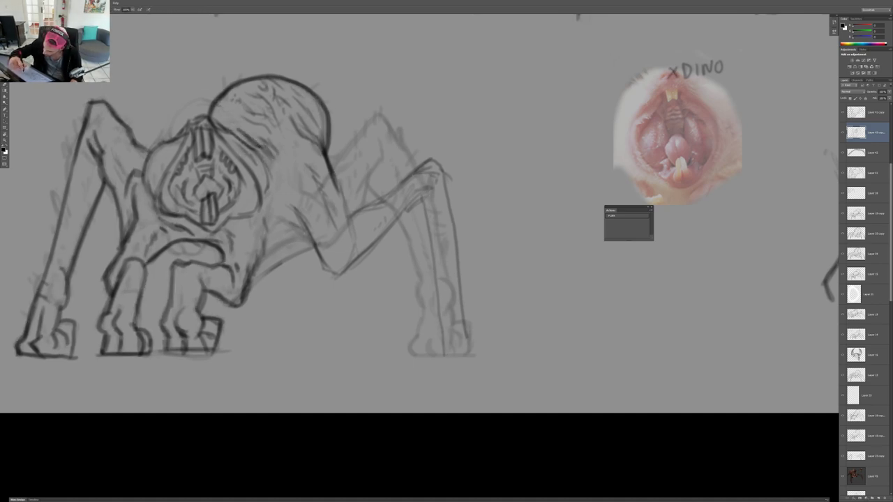
Darken the belly's underside from the neck flap to the bent rear leg and define that leg's elbow
{"action": "mouse_move", "coordinate": [300, 208]}
{"action": "left_mouse_down"}
{"action": "mouse_move", "coordinate": [320, 266]}
{"action": "mouse_move", "coordinate": [280, 266]}
{"action": "mouse_move", "coordinate": [242, 298]}
{"action": "left_mouse_up"}
{"action": "mouse_move", "coordinate": [314, 258]}
{"action": "left_mouse_down"}
{"action": "mouse_move", "coordinate": [283, 266]}
{"action": "mouse_move", "coordinate": [322, 255]}
{"action": "left_mouse_up"}
{"action": "key", "text": "e"}
{"action": "mouse_move", "coordinate": [290, 198]}
{"action": "left_mouse_down"}
{"action": "mouse_move", "coordinate": [310, 238]}
{"action": "mouse_move", "coordinate": [306, 231]}
{"action": "left_mouse_up"}
{"action": "key", "text": "b"}
{"action": "left_click_drag", "start_coordinate": [290, 228], "coordinate": [307, 237]}
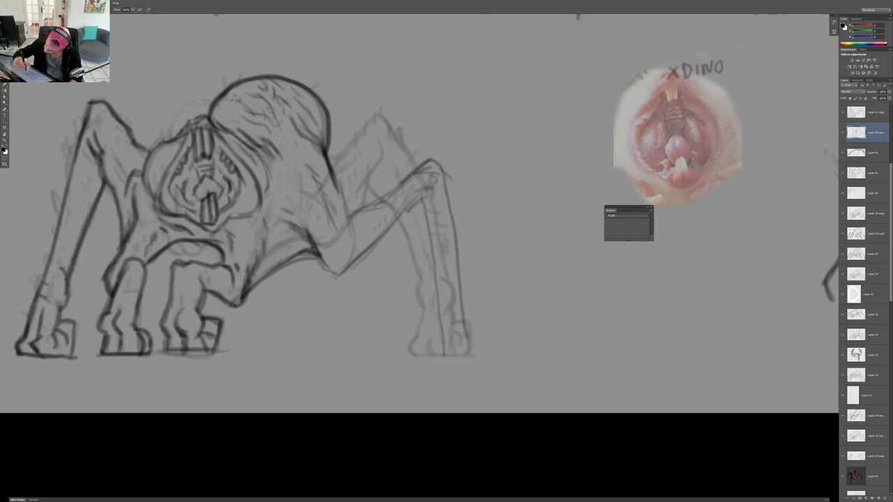
{"action": "scroll", "coordinate": [304, 180], "scroll_direction": "down", "scroll_amount": 3}
{"action": "scroll", "coordinate": [300, 202], "scroll_direction": "up", "scroll_amount": 3}
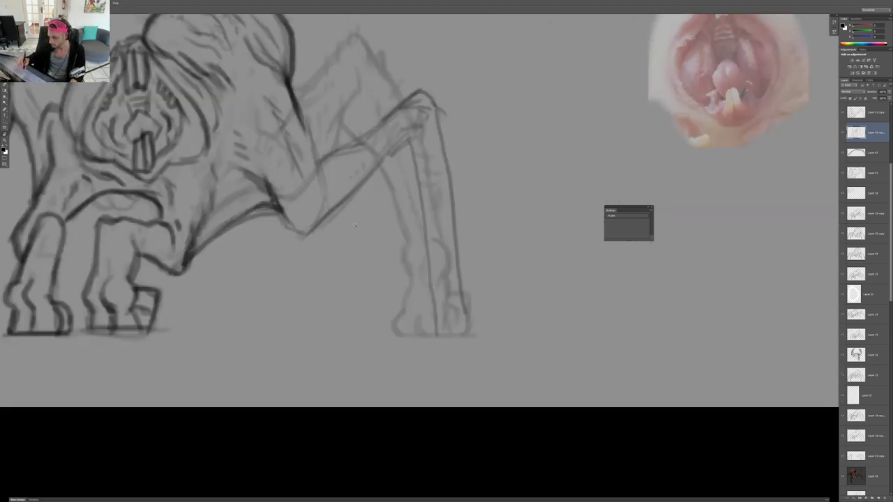
{"action": "left_click_drag", "start_coordinate": [252, 200], "coordinate": [290, 245]}
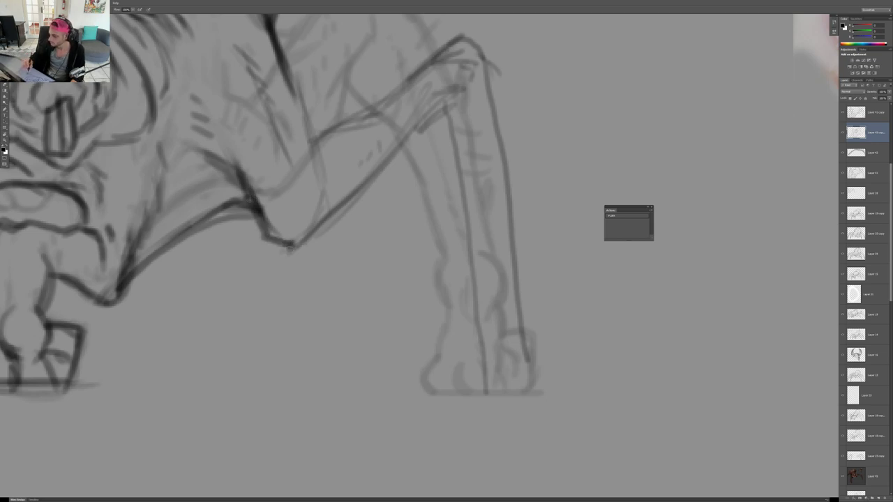
{"action": "scroll", "coordinate": [391, 339], "scroll_direction": "down", "scroll_amount": 3}
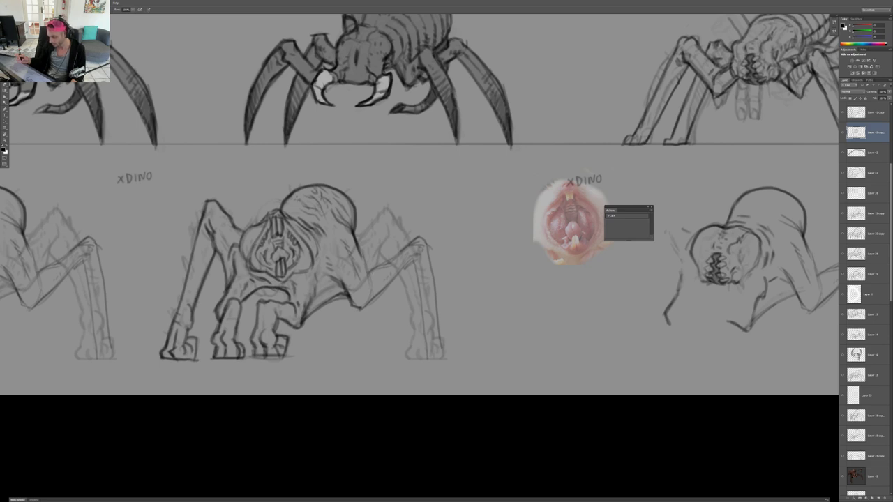
{"action": "scroll", "coordinate": [244, 272], "scroll_direction": "up", "scroll_amount": 3}
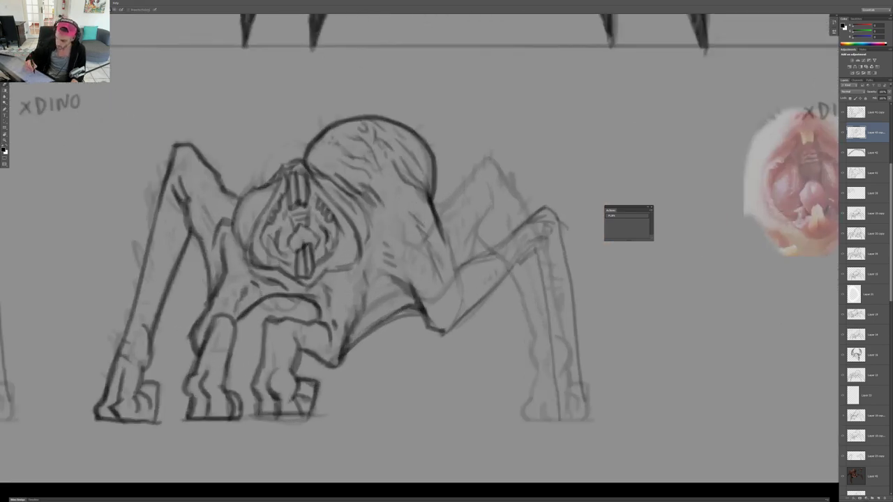
Redraw the inner edge of the long outer leg's upper segment as a fuller curve reaching the front limb
{"action": "mouse_move", "coordinate": [214, 274]}
{"action": "left_mouse_down"}
{"action": "mouse_move", "coordinate": [213, 288]}
{"action": "mouse_move", "coordinate": [191, 218]}
{"action": "mouse_move", "coordinate": [195, 266]}
{"action": "left_mouse_up"}
{"action": "key", "text": "b"}
{"action": "left_click_drag", "start_coordinate": [192, 211], "coordinate": [194, 290]}
{"action": "left_click_drag", "start_coordinate": [188, 230], "coordinate": [193, 286]}
{"action": "left_click_drag", "start_coordinate": [184, 208], "coordinate": [189, 275]}
{"action": "key", "text": "e"}
{"action": "key", "text": "b"}
{"action": "mouse_move", "coordinate": [189, 190]}
{"action": "left_mouse_down"}
{"action": "mouse_move", "coordinate": [196, 289]}
{"action": "mouse_move", "coordinate": [192, 283]}
{"action": "left_mouse_up"}
{"action": "left_click_drag", "start_coordinate": [184, 230], "coordinate": [211, 303]}
Clean up the area beside the head and redraw the long outer leg's upper contour with an inner muscle line
{"action": "key", "text": "e"}
{"action": "mouse_move", "coordinate": [239, 201]}
{"action": "left_mouse_down"}
{"action": "mouse_move", "coordinate": [222, 183]}
{"action": "mouse_move", "coordinate": [223, 211]}
{"action": "left_mouse_up"}
{"action": "key", "text": "b"}
{"action": "left_click_drag", "start_coordinate": [218, 180], "coordinate": [225, 219]}
{"action": "mouse_move", "coordinate": [221, 208]}
{"action": "left_mouse_down"}
{"action": "mouse_move", "coordinate": [233, 222]}
{"action": "mouse_move", "coordinate": [198, 260]}
{"action": "mouse_move", "coordinate": [194, 286]}
{"action": "left_mouse_up"}
{"action": "left_click_drag", "start_coordinate": [217, 247], "coordinate": [201, 261]}
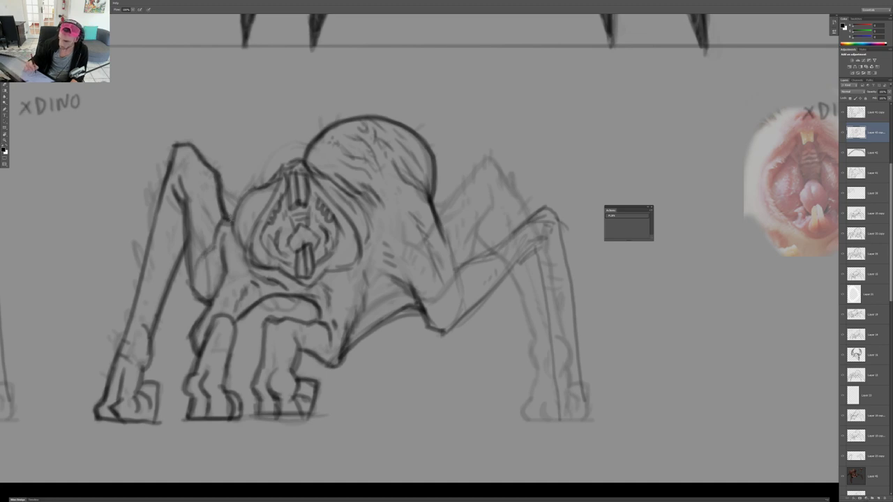
{"action": "scroll", "coordinate": [227, 259], "scroll_direction": "down", "scroll_amount": 3}
{"action": "scroll", "coordinate": [244, 256], "scroll_direction": "up", "scroll_amount": 4}
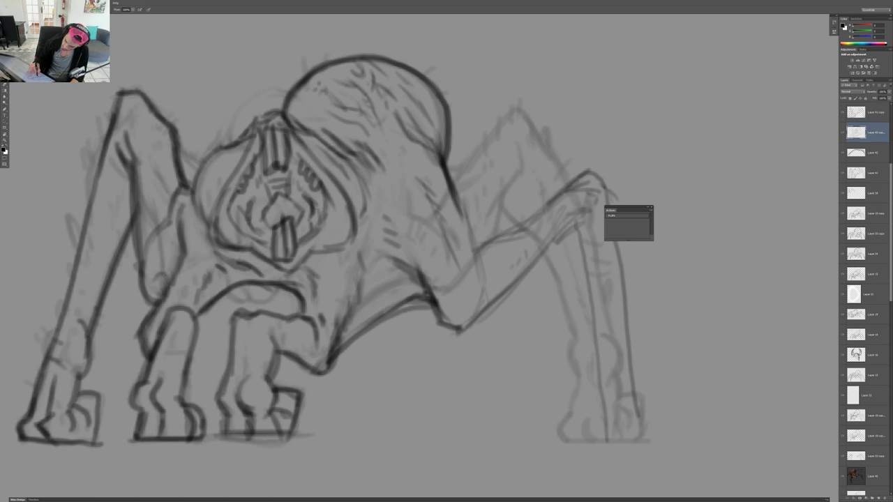
Darken the bent rear leg's thigh contour from the abdomen down to the fold at its elbow
{"action": "scroll", "coordinate": [207, 284], "scroll_direction": "down", "scroll_amount": 1}
{"action": "scroll", "coordinate": [222, 267], "scroll_direction": "down", "scroll_amount": 3}
{"action": "scroll", "coordinate": [305, 259], "scroll_direction": "up", "scroll_amount": 3}
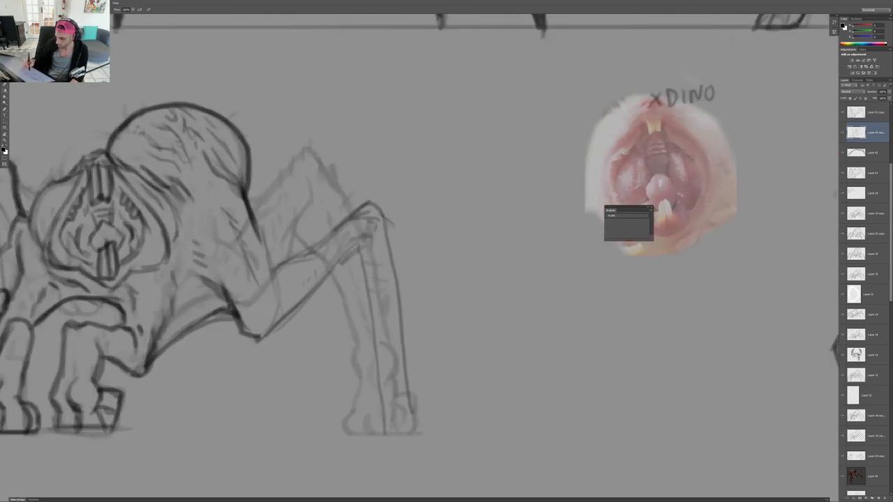
{"action": "mouse_move", "coordinate": [254, 220]}
{"action": "left_mouse_down"}
{"action": "mouse_move", "coordinate": [274, 268]}
{"action": "mouse_move", "coordinate": [273, 317]}
{"action": "left_mouse_up"}
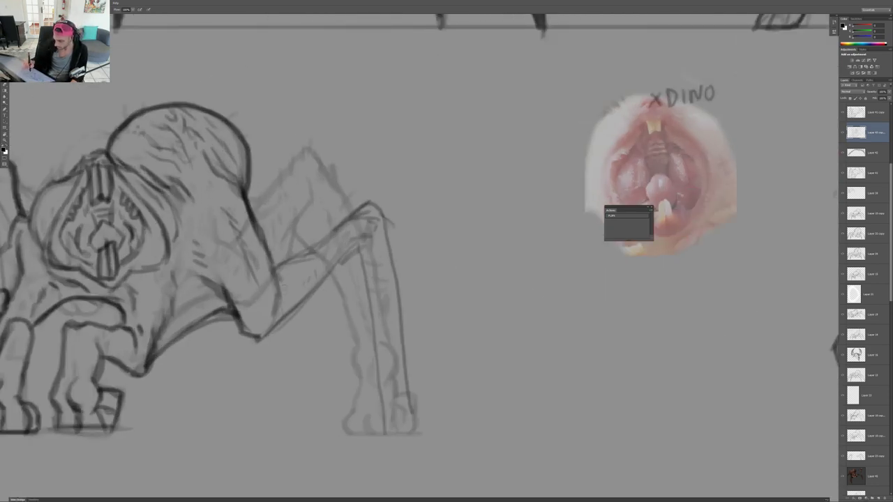
{"action": "mouse_move", "coordinate": [279, 276]}
{"action": "left_mouse_down"}
{"action": "mouse_move", "coordinate": [289, 303]}
{"action": "mouse_move", "coordinate": [274, 318]}
{"action": "left_mouse_up"}
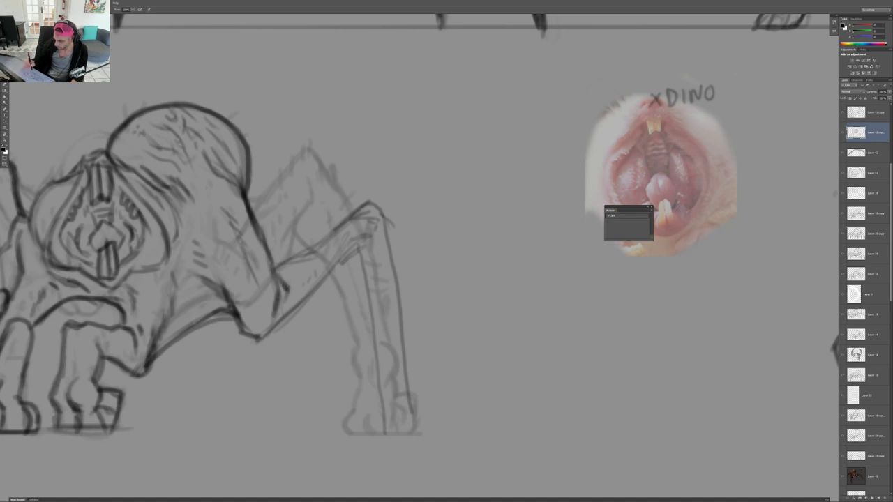
Outline the bent rear leg's raised segment up to the knee and both long edges of its shin
{"action": "mouse_move", "coordinate": [271, 267]}
{"action": "left_mouse_down"}
{"action": "mouse_move", "coordinate": [326, 247]}
{"action": "mouse_move", "coordinate": [368, 202]}
{"action": "left_mouse_up"}
{"action": "left_click_drag", "start_coordinate": [319, 245], "coordinate": [375, 204]}
{"action": "left_click_drag", "start_coordinate": [353, 252], "coordinate": [269, 335]}
{"action": "mouse_move", "coordinate": [353, 244]}
{"action": "left_mouse_down"}
{"action": "mouse_move", "coordinate": [380, 411]}
{"action": "mouse_move", "coordinate": [376, 332]}
{"action": "mouse_move", "coordinate": [388, 417]}
{"action": "left_mouse_up"}
{"action": "key", "text": "ctrl+z"}
{"action": "left_click_drag", "start_coordinate": [379, 213], "coordinate": [411, 417]}
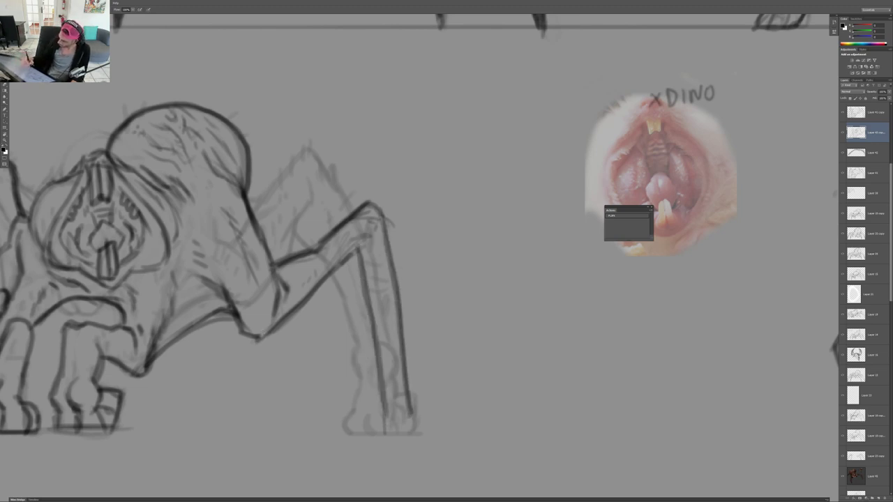
Clean up the bent rear leg's knee and redraw the inner edge of its shin down to the ankle
{"action": "mouse_move", "coordinate": [371, 235]}
{"action": "left_mouse_down"}
{"action": "mouse_move", "coordinate": [347, 261]}
{"action": "mouse_move", "coordinate": [300, 284]}
{"action": "left_mouse_up"}
{"action": "left_click_drag", "start_coordinate": [364, 342], "coordinate": [604, 313]}
{"action": "key", "text": "e"}
{"action": "left_click_drag", "start_coordinate": [685, 293], "coordinate": [494, 331]}
{"action": "key", "text": "v"}
{"action": "mouse_move", "coordinate": [425, 337]}
{"action": "left_mouse_down"}
{"action": "mouse_move", "coordinate": [406, 331]}
{"action": "mouse_move", "coordinate": [406, 322]}
{"action": "left_mouse_up"}
{"action": "key", "text": "b"}
{"action": "key", "text": "v"}
{"action": "key", "text": "e"}
{"action": "left_click_drag", "start_coordinate": [348, 278], "coordinate": [354, 350]}
{"action": "left_click_drag", "start_coordinate": [377, 308], "coordinate": [381, 335]}
{"action": "mouse_move", "coordinate": [348, 273]}
{"action": "left_mouse_down"}
{"action": "mouse_move", "coordinate": [346, 330]}
{"action": "mouse_move", "coordinate": [332, 362]}
{"action": "left_mouse_up"}
{"action": "scroll", "coordinate": [333, 357], "scroll_direction": "down", "scroll_amount": 5}
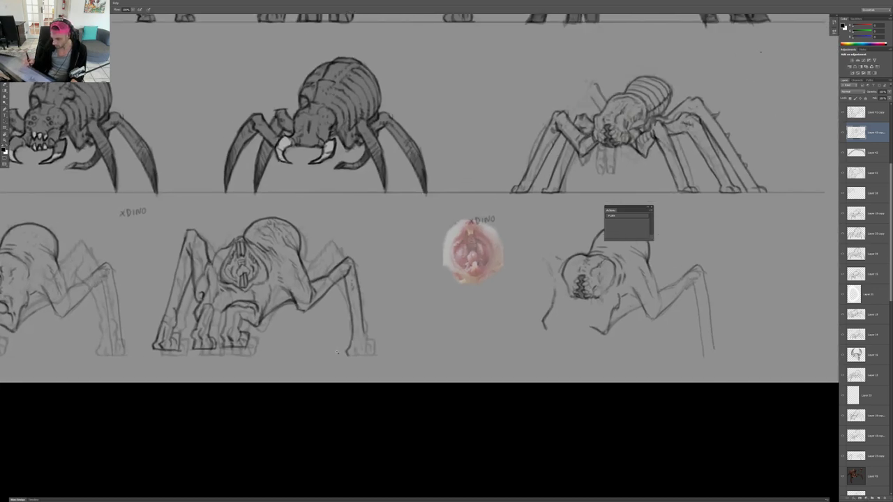
Redraw the bent rear leg's ankle with a narrower flare and close the foot with a flat sole line
{"action": "scroll", "coordinate": [364, 339], "scroll_direction": "up", "scroll_amount": 5}
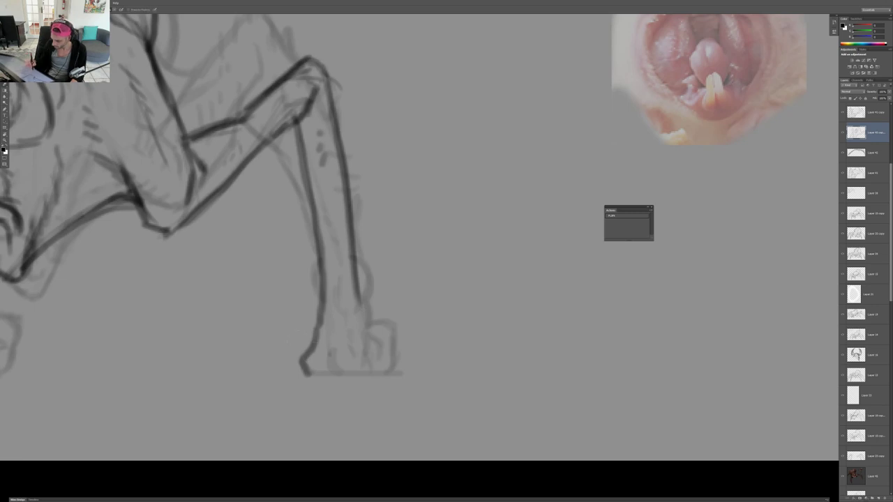
{"action": "mouse_move", "coordinate": [321, 310]}
{"action": "left_mouse_down"}
{"action": "mouse_move", "coordinate": [327, 371]}
{"action": "mouse_move", "coordinate": [344, 372]}
{"action": "left_mouse_up"}
{"action": "left_click_drag", "start_coordinate": [354, 293], "coordinate": [384, 371]}
{"action": "left_click_drag", "start_coordinate": [330, 374], "coordinate": [399, 371]}
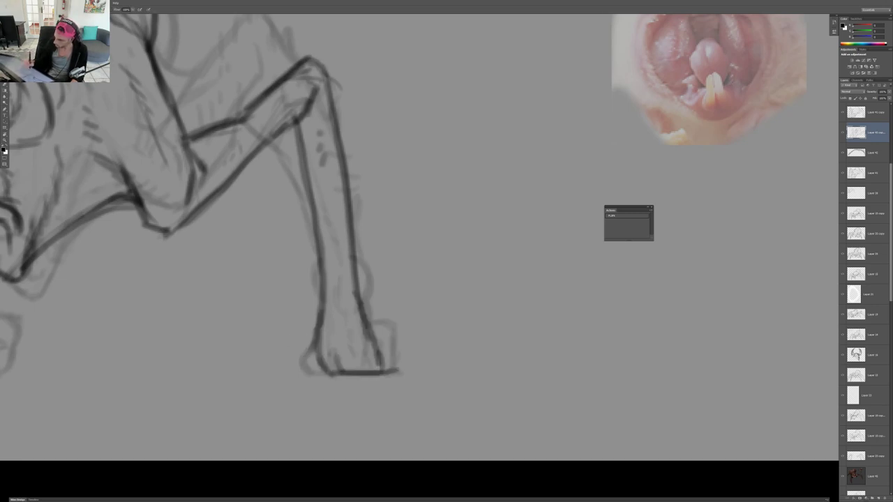
{"action": "scroll", "coordinate": [377, 301], "scroll_direction": "down", "scroll_amount": 5}
{"action": "scroll", "coordinate": [368, 283], "scroll_direction": "up", "scroll_amount": 3}
Undo the last strokes, redraw the rear shin's outer edge as a straighter line and add a blocky toe to the foot
{"action": "key", "text": "e"}
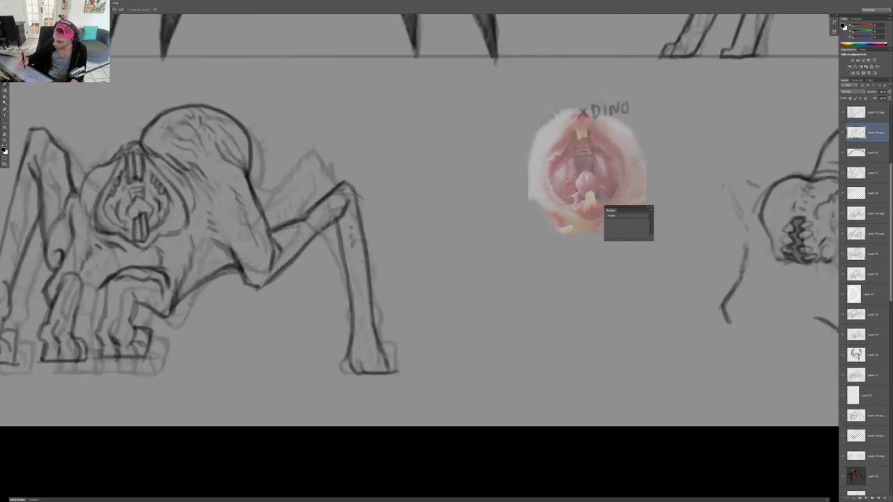
{"action": "key", "text": "ctrl+alt+z"}
{"action": "key", "text": "ctrl+alt+z"}
{"action": "left_click_drag", "start_coordinate": [359, 178], "coordinate": [379, 342]}
{"action": "mouse_move", "coordinate": [369, 285]}
{"action": "left_mouse_down"}
{"action": "mouse_move", "coordinate": [378, 348]}
{"action": "mouse_move", "coordinate": [402, 347]}
{"action": "mouse_move", "coordinate": [397, 374]}
{"action": "left_mouse_up"}
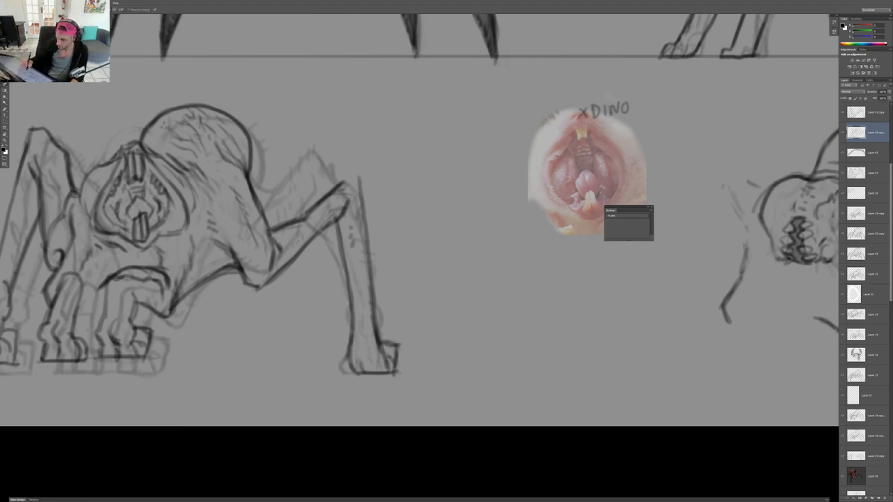
Erase the long outer leg's rough knee top and redraw the knee with short contour lines on either side
{"action": "left_click_drag", "start_coordinate": [249, 219], "coordinate": [348, 213]}
{"action": "mouse_move", "coordinate": [126, 159]}
{"action": "left_mouse_down"}
{"action": "mouse_move", "coordinate": [145, 125]}
{"action": "mouse_move", "coordinate": [169, 170]}
{"action": "left_mouse_up"}
{"action": "key", "text": "b"}
{"action": "key", "text": "e"}
{"action": "key", "text": "b"}
{"action": "mouse_move", "coordinate": [171, 175]}
{"action": "left_mouse_down"}
{"action": "mouse_move", "coordinate": [172, 184]}
{"action": "mouse_move", "coordinate": [147, 121]}
{"action": "mouse_move", "coordinate": [117, 165]}
{"action": "left_mouse_up"}
{"action": "key", "text": "e"}
{"action": "mouse_move", "coordinate": [128, 130]}
{"action": "left_mouse_down"}
{"action": "mouse_move", "coordinate": [114, 175]}
{"action": "mouse_move", "coordinate": [148, 121]}
{"action": "mouse_move", "coordinate": [151, 129]}
{"action": "left_mouse_up"}
{"action": "key", "text": "b"}
{"action": "left_click_drag", "start_coordinate": [150, 138], "coordinate": [157, 150]}
{"action": "left_click_drag", "start_coordinate": [126, 137], "coordinate": [120, 153]}
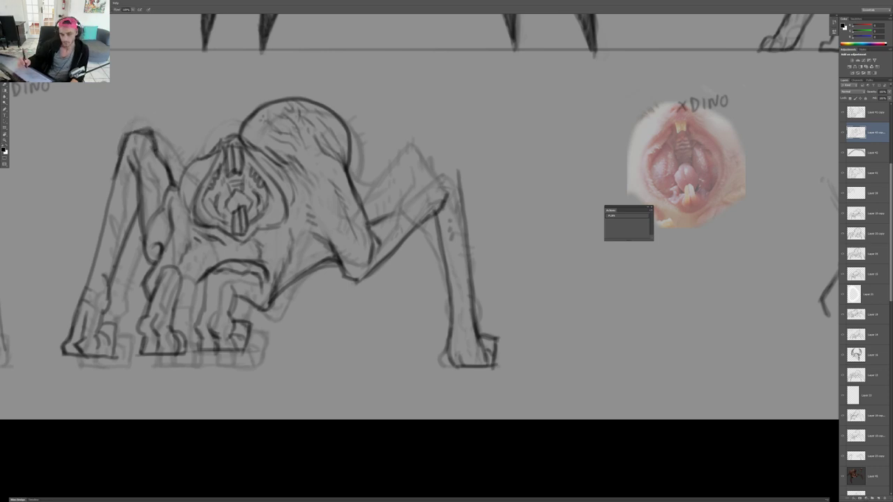
Close the top of the bent rear leg's knee and clean up the lines inside the joint
{"action": "left_click_drag", "start_coordinate": [384, 216], "coordinate": [459, 173]}
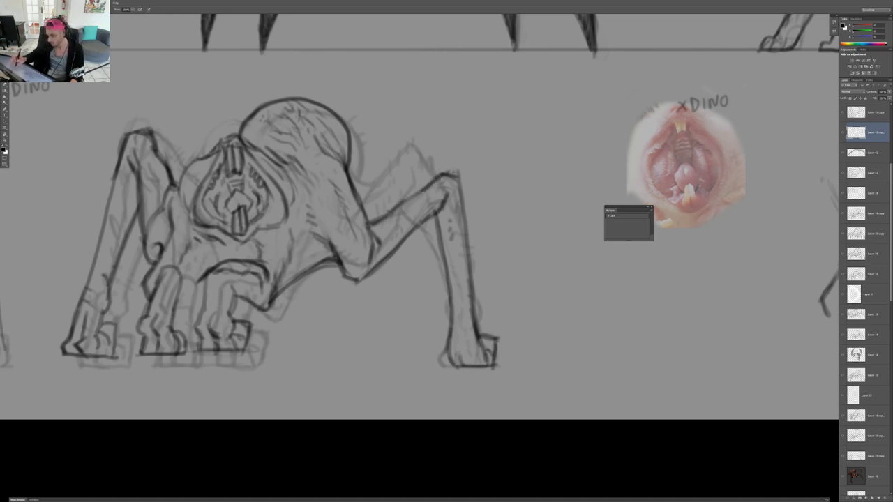
{"action": "scroll", "coordinate": [439, 226], "scroll_direction": "down", "scroll_amount": 2}
{"action": "scroll", "coordinate": [423, 208], "scroll_direction": "up", "scroll_amount": 4}
{"action": "key", "text": "e"}
{"action": "mouse_move", "coordinate": [431, 190]}
{"action": "left_mouse_down"}
{"action": "mouse_move", "coordinate": [383, 225]}
{"action": "mouse_move", "coordinate": [428, 196]}
{"action": "left_mouse_up"}
{"action": "key", "text": "b"}
{"action": "mouse_move", "coordinate": [377, 232]}
{"action": "left_mouse_down"}
{"action": "mouse_move", "coordinate": [440, 180]}
{"action": "mouse_move", "coordinate": [529, 223]}
{"action": "mouse_move", "coordinate": [528, 285]}
{"action": "left_mouse_up"}
{"action": "scroll", "coordinate": [417, 210], "scroll_direction": "down", "scroll_amount": 3}
Redraw the upper contour of the head on the side facing the long outer leg
{"action": "key", "text": "r"}
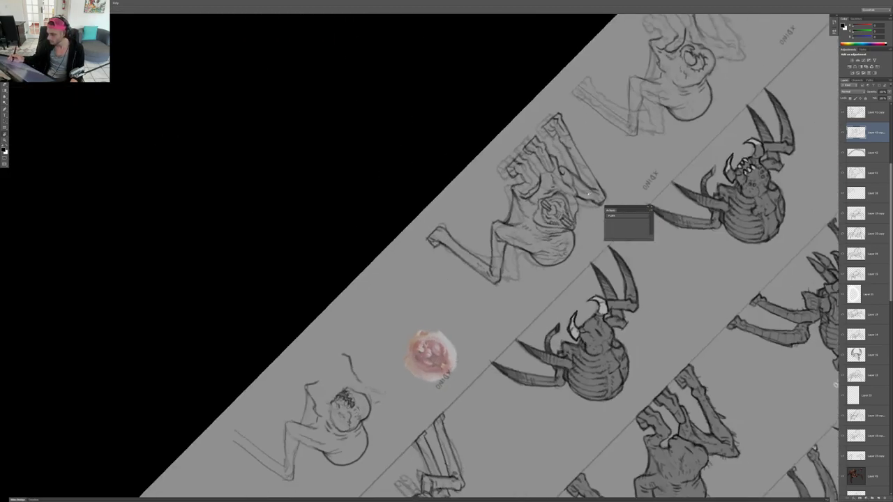
{"action": "key", "text": "Escape"}
{"action": "scroll", "coordinate": [349, 214], "scroll_direction": "up", "scroll_amount": 3}
{"action": "key", "text": "b"}
{"action": "left_click_drag", "start_coordinate": [276, 211], "coordinate": [309, 173]}
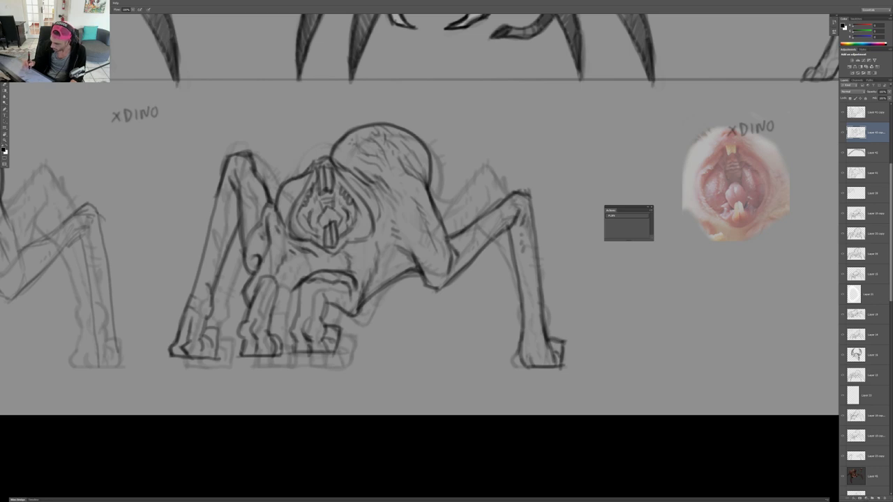
Move the darkened creature drawing so it lines up with the faint sketch beneath it
{"action": "mouse_move", "coordinate": [369, 318]}
{"action": "left_mouse_down"}
{"action": "mouse_move", "coordinate": [383, 337]}
{"action": "mouse_move", "coordinate": [394, 325]}
{"action": "mouse_move", "coordinate": [383, 328]}
{"action": "left_mouse_up"}
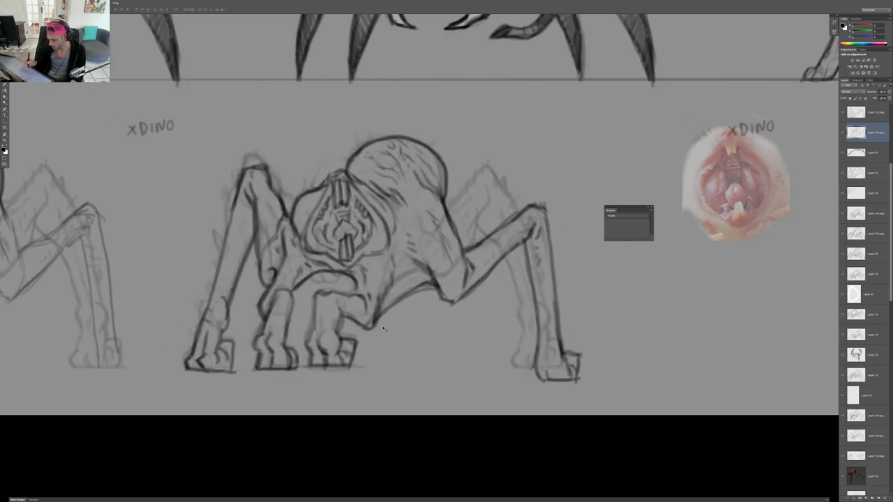
{"action": "scroll", "coordinate": [362, 285], "scroll_direction": "up", "scroll_amount": 3}
{"action": "mouse_move", "coordinate": [348, 280]}
{"action": "left_mouse_down"}
{"action": "mouse_move", "coordinate": [355, 295]}
{"action": "mouse_move", "coordinate": [353, 283]}
{"action": "left_mouse_up"}
Move the faint underlying sketch to the free space beside the creature and merge the creature's line layers
{"action": "left_click", "coordinate": [376, 339], "text": "shift"}
{"action": "left_click", "coordinate": [377, 340], "text": "shift"}
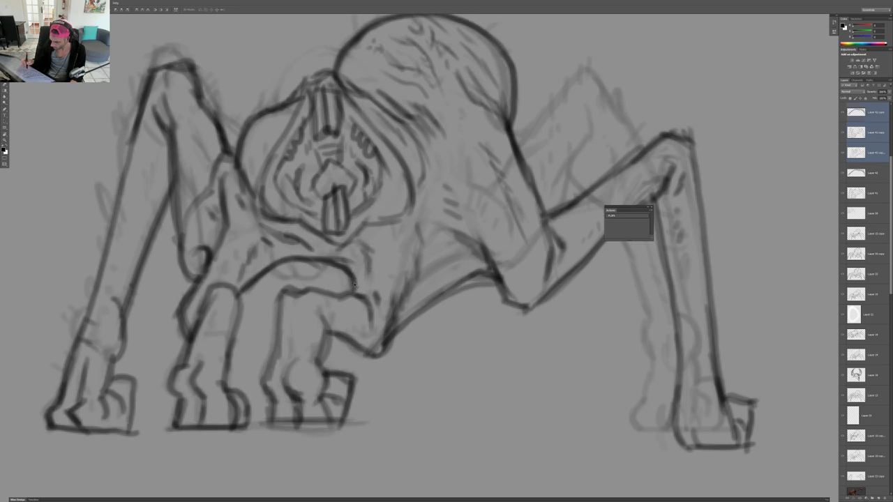
{"action": "scroll", "coordinate": [354, 283], "scroll_direction": "down", "scroll_amount": 3}
{"action": "left_click", "coordinate": [360, 334], "text": "ctrl"}
{"action": "left_click", "coordinate": [354, 339], "text": "ctrl"}
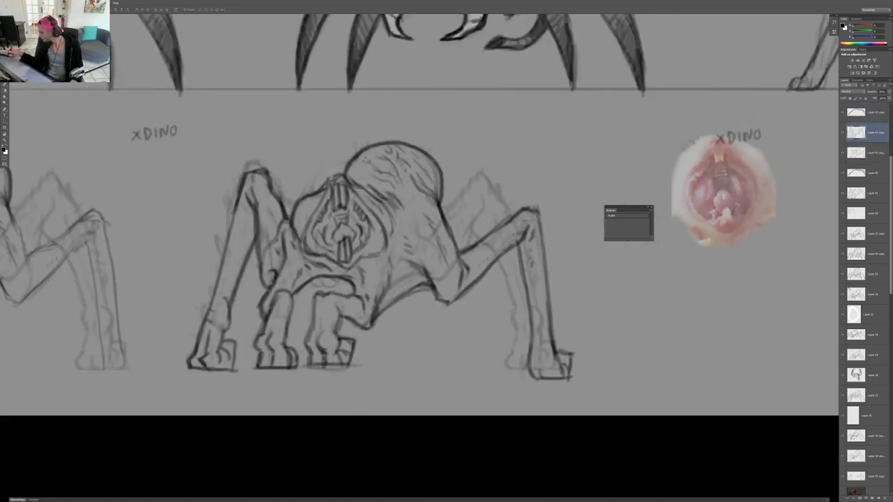
{"action": "mouse_move", "coordinate": [350, 302]}
{"action": "left_mouse_down"}
{"action": "mouse_move", "coordinate": [680, 247]}
{"action": "mouse_move", "coordinate": [754, 288]}
{"action": "left_mouse_up"}
{"action": "mouse_move", "coordinate": [369, 274]}
{"action": "left_mouse_down"}
{"action": "mouse_move", "coordinate": [321, 274]}
{"action": "mouse_move", "coordinate": [411, 272]}
{"action": "left_mouse_up"}
{"action": "key", "text": "ctrl+z"}
{"action": "key", "text": "ctrl+z"}
{"action": "key", "text": "ctrl+e"}
{"action": "key", "text": "ctrl+z"}
Darken the fold and muscle lines between the long outer leg and the first front limb
{"action": "key", "text": "b"}
{"action": "key", "text": "e"}
{"action": "key", "text": "b"}
{"action": "left_click_drag", "start_coordinate": [259, 226], "coordinate": [274, 296]}
{"action": "left_click_drag", "start_coordinate": [291, 265], "coordinate": [267, 315]}
{"action": "left_click_drag", "start_coordinate": [293, 236], "coordinate": [288, 264]}
Darken the contours of the two front limbs and the lower edge of the chest
{"action": "mouse_move", "coordinate": [286, 302]}
{"action": "left_mouse_down"}
{"action": "mouse_move", "coordinate": [272, 328]}
{"action": "mouse_move", "coordinate": [297, 321]}
{"action": "mouse_move", "coordinate": [293, 352]}
{"action": "left_mouse_up"}
{"action": "left_click_drag", "start_coordinate": [323, 302], "coordinate": [321, 380]}
{"action": "mouse_move", "coordinate": [323, 300]}
{"action": "left_mouse_down"}
{"action": "mouse_move", "coordinate": [358, 304]}
{"action": "mouse_move", "coordinate": [377, 340]}
{"action": "mouse_move", "coordinate": [346, 344]}
{"action": "left_mouse_up"}
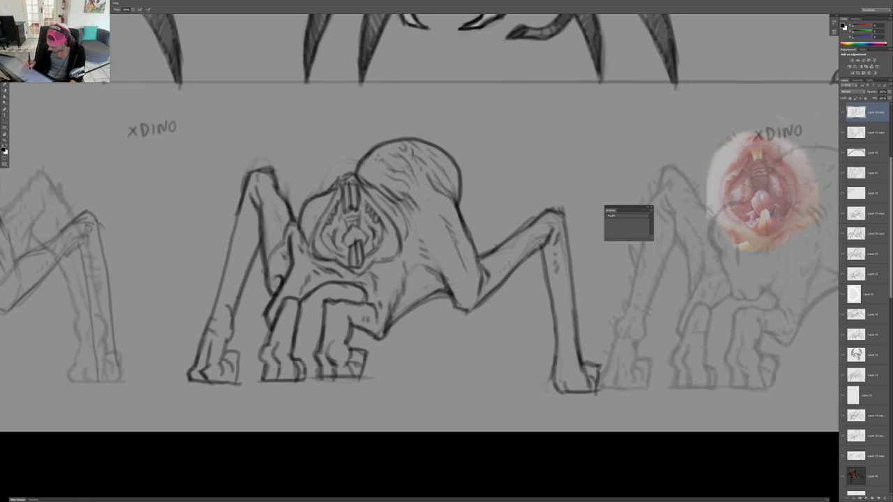
{"action": "left_click_drag", "start_coordinate": [513, 305], "coordinate": [439, 324]}
{"action": "left_click_drag", "start_coordinate": [331, 331], "coordinate": [362, 311]}
{"action": "mouse_move", "coordinate": [311, 352]}
{"action": "left_mouse_down"}
{"action": "mouse_move", "coordinate": [373, 313]}
{"action": "mouse_move", "coordinate": [354, 302]}
{"action": "left_mouse_up"}
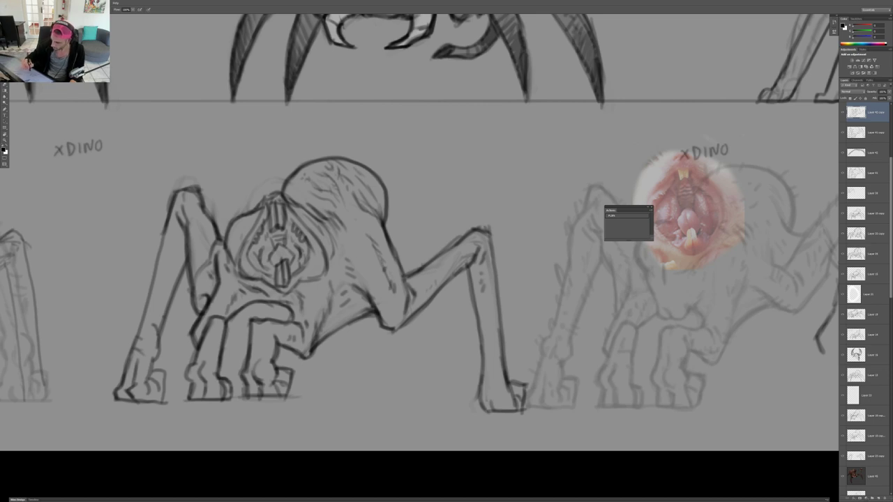
Thicken the outline around both sides of the rodent-like mouth
{"action": "left_click_drag", "start_coordinate": [242, 246], "coordinate": [255, 279]}
{"action": "left_click_drag", "start_coordinate": [264, 201], "coordinate": [241, 259]}
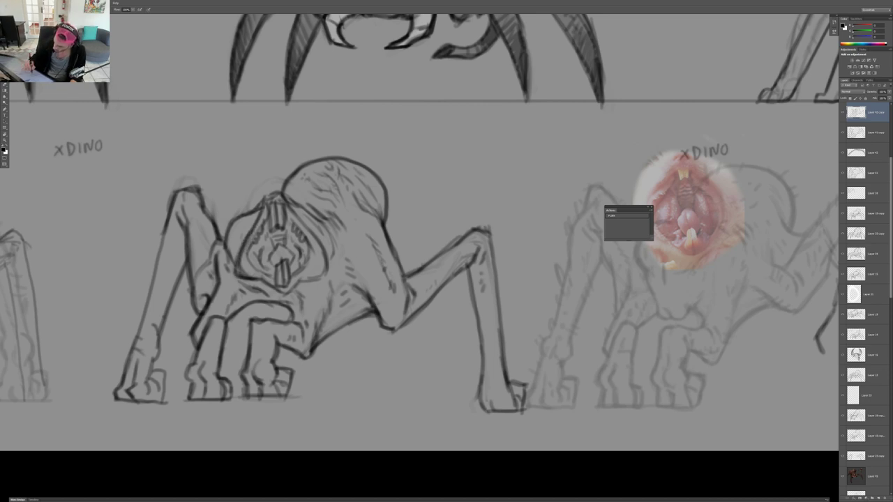
{"action": "left_click_drag", "start_coordinate": [293, 205], "coordinate": [324, 255]}
{"action": "mouse_move", "coordinate": [307, 222]}
{"action": "left_mouse_down"}
{"action": "mouse_move", "coordinate": [324, 273]}
{"action": "mouse_move", "coordinate": [292, 288]}
{"action": "left_mouse_up"}
{"action": "scroll", "coordinate": [306, 221], "scroll_direction": "down", "scroll_amount": 5}
{"action": "scroll", "coordinate": [299, 212], "scroll_direction": "up", "scroll_amount": 5}
{"action": "left_click_drag", "start_coordinate": [294, 212], "coordinate": [322, 246]}
Draw curved skin folds behind the mouth toward the shoulder, erasing and refining the overlapping lines
{"action": "scroll", "coordinate": [325, 238], "scroll_direction": "down", "scroll_amount": 8}
{"action": "key", "text": "ctrl+plus"}
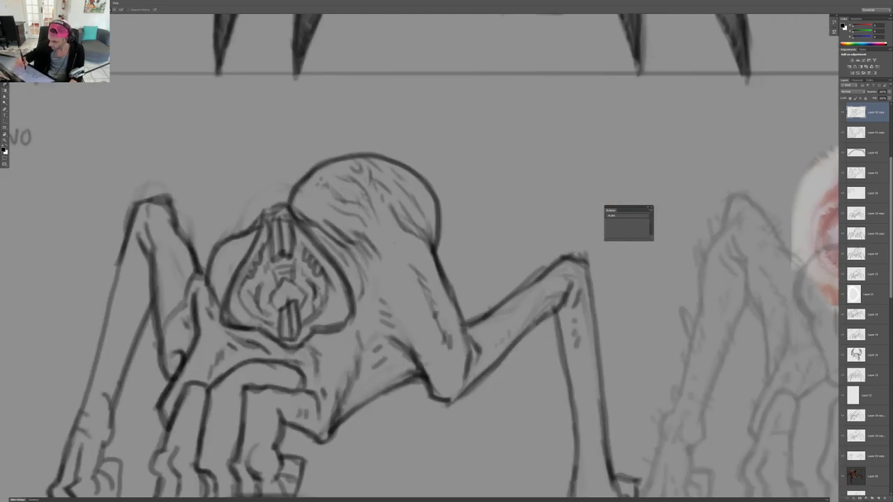
{"action": "mouse_move", "coordinate": [318, 230]}
{"action": "left_mouse_down"}
{"action": "mouse_move", "coordinate": [363, 255]}
{"action": "mouse_move", "coordinate": [372, 291]}
{"action": "left_mouse_up"}
{"action": "mouse_move", "coordinate": [364, 257]}
{"action": "left_mouse_down"}
{"action": "mouse_move", "coordinate": [363, 312]}
{"action": "mouse_move", "coordinate": [383, 285]}
{"action": "left_mouse_up"}
{"action": "left_click_drag", "start_coordinate": [370, 252], "coordinate": [382, 273]}
{"action": "key", "text": "e"}
{"action": "left_click_drag", "start_coordinate": [343, 231], "coordinate": [382, 268]}
{"action": "key", "text": "b"}
{"action": "left_click_drag", "start_coordinate": [369, 247], "coordinate": [385, 282]}
{"action": "left_click_drag", "start_coordinate": [382, 274], "coordinate": [387, 285]}
{"action": "scroll", "coordinate": [384, 247], "scroll_direction": "down", "scroll_amount": 2}
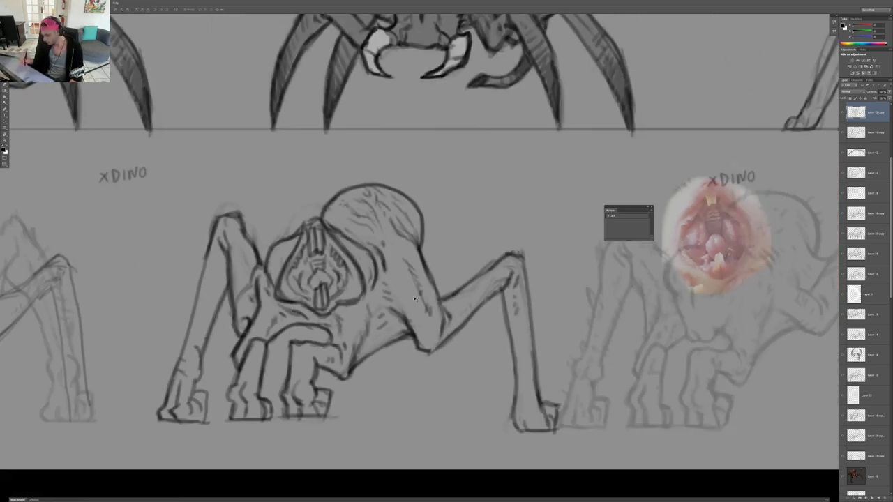
Delete the mouth reference photo and the dark reference image layer
{"action": "scroll", "coordinate": [883, 293], "scroll_direction": "down", "scroll_amount": 5}
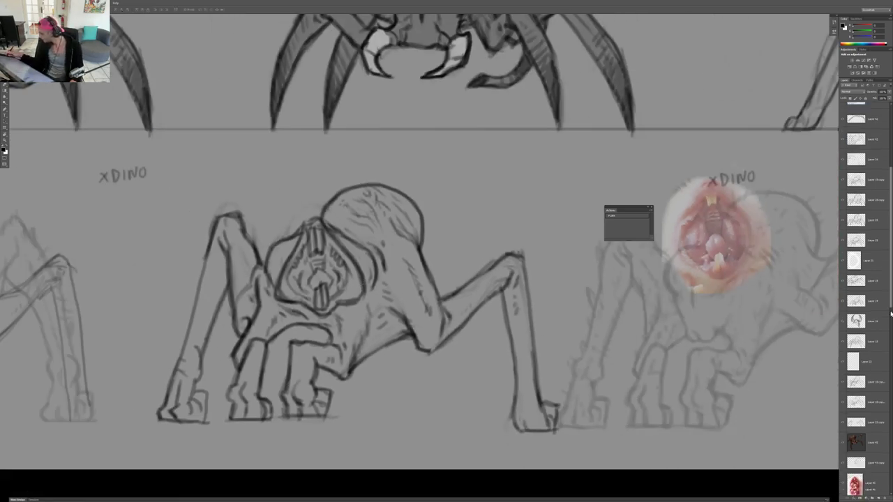
{"action": "left_click", "coordinate": [878, 287]}
{"action": "left_click_drag", "start_coordinate": [877, 286], "coordinate": [878, 497]}
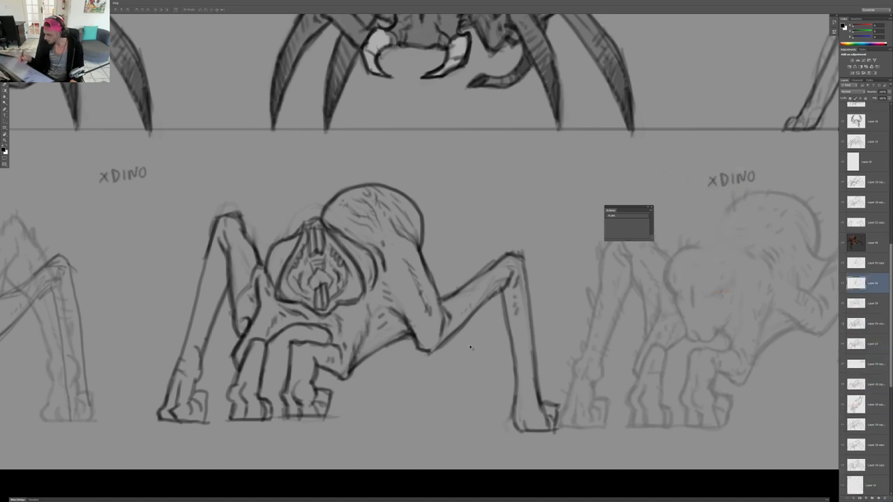
{"action": "left_click_drag", "start_coordinate": [875, 250], "coordinate": [879, 496]}
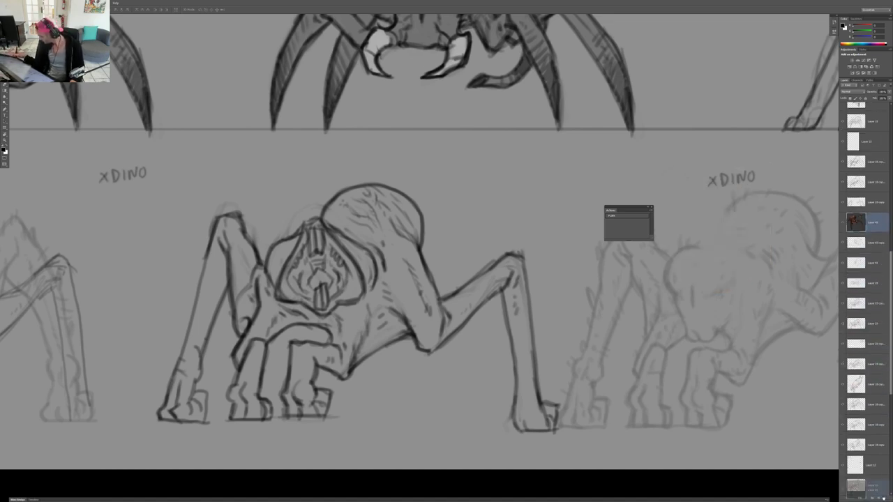
Reinforce the rodent-mouthed creature's body contours with extra short strokes, undoing the last one
{"action": "scroll", "coordinate": [412, 340], "scroll_direction": "down", "scroll_amount": 5}
{"action": "scroll", "coordinate": [388, 326], "scroll_direction": "up", "scroll_amount": 10}
{"action": "key", "text": "b"}
{"action": "left_click_drag", "start_coordinate": [339, 311], "coordinate": [397, 305]}
{"action": "left_click_drag", "start_coordinate": [344, 314], "coordinate": [394, 308]}
{"action": "mouse_move", "coordinate": [421, 256]}
{"action": "left_mouse_down"}
{"action": "mouse_move", "coordinate": [402, 309]}
{"action": "mouse_move", "coordinate": [413, 318]}
{"action": "left_mouse_up"}
{"action": "left_click_drag", "start_coordinate": [424, 291], "coordinate": [411, 324]}
{"action": "scroll", "coordinate": [403, 321], "scroll_direction": "down", "scroll_amount": 5}
{"action": "key", "text": "r"}
{"action": "mouse_move", "coordinate": [530, 220]}
{"action": "left_mouse_down"}
{"action": "mouse_move", "coordinate": [534, 283]}
{"action": "mouse_move", "coordinate": [513, 320]}
{"action": "left_mouse_up"}
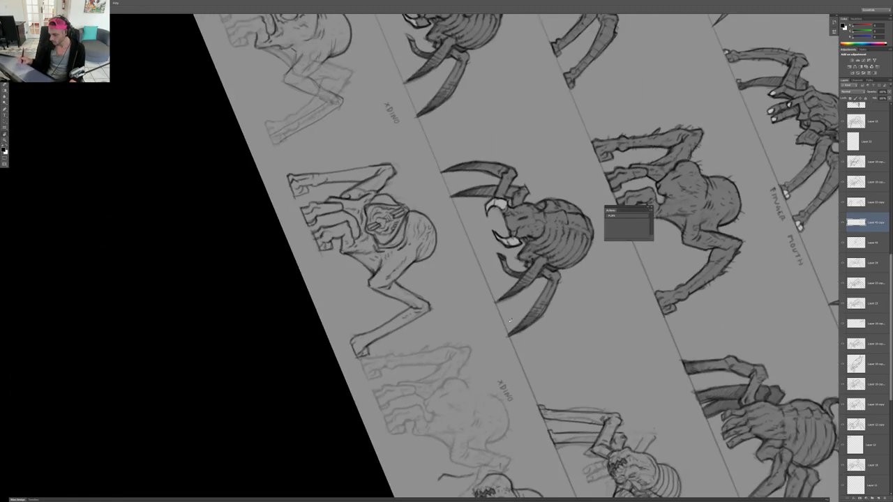
{"action": "scroll", "coordinate": [399, 207], "scroll_direction": "up", "scroll_amount": 5}
{"action": "key", "text": "b"}
{"action": "left_click_drag", "start_coordinate": [428, 264], "coordinate": [423, 306]}
{"action": "left_click_drag", "start_coordinate": [429, 246], "coordinate": [439, 294]}
{"action": "left_click_drag", "start_coordinate": [428, 244], "coordinate": [442, 301]}
{"action": "mouse_move", "coordinate": [427, 257]}
{"action": "left_mouse_down"}
{"action": "mouse_move", "coordinate": [439, 298]}
{"action": "mouse_move", "coordinate": [435, 327]}
{"action": "left_mouse_up"}
{"action": "key", "text": "e"}
{"action": "key", "text": "b"}
{"action": "mouse_move", "coordinate": [439, 269]}
{"action": "left_mouse_down"}
{"action": "mouse_move", "coordinate": [444, 314]}
{"action": "mouse_move", "coordinate": [447, 274]}
{"action": "mouse_move", "coordinate": [411, 294]}
{"action": "mouse_move", "coordinate": [432, 319]}
{"action": "left_mouse_up"}
{"action": "key", "text": "ctrl+z"}
{"action": "scroll", "coordinate": [452, 285], "scroll_direction": "down", "scroll_amount": 5}
{"action": "key", "text": "Escape"}
Cut the selected unfinished creature sketch to a new layer and align its head and body with the faint leg sketch
{"action": "left_click_drag", "start_coordinate": [631, 324], "coordinate": [651, 337]}
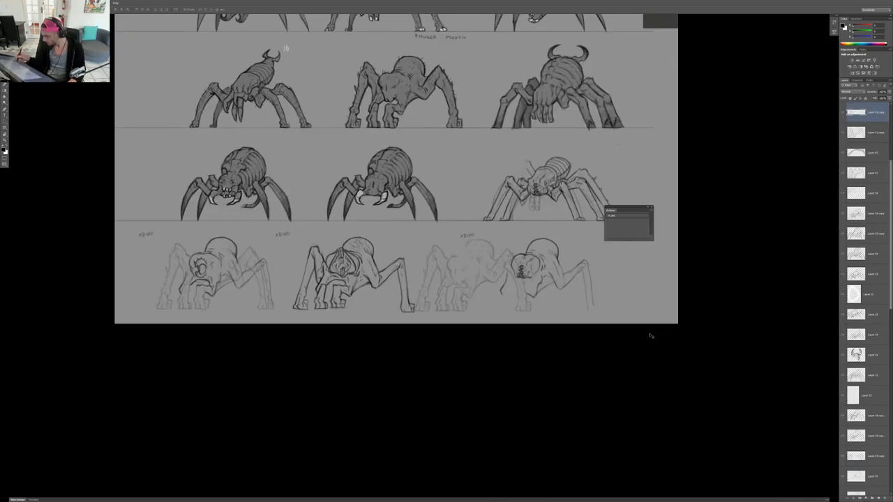
{"action": "left_click_drag", "start_coordinate": [448, 217], "coordinate": [649, 328]}
{"action": "right_click", "coordinate": [574, 292]}
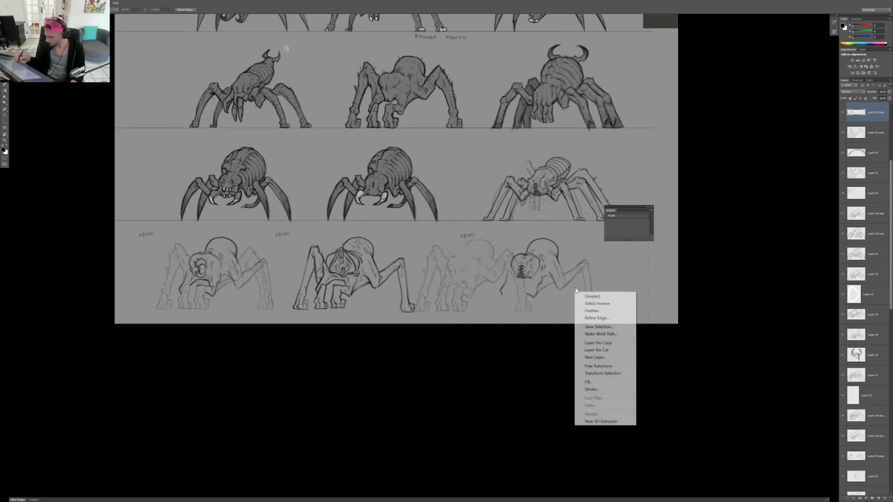
{"action": "left_click", "coordinate": [608, 353]}
{"action": "scroll", "coordinate": [347, 328], "scroll_direction": "up", "scroll_amount": 2}
{"action": "mouse_move", "coordinate": [640, 289]}
{"action": "left_mouse_down"}
{"action": "mouse_move", "coordinate": [507, 303]}
{"action": "mouse_move", "coordinate": [488, 314]}
{"action": "mouse_move", "coordinate": [498, 314]}
{"action": "mouse_move", "coordinate": [498, 304]}
{"action": "left_mouse_up"}
{"action": "left_click_drag", "start_coordinate": [442, 225], "coordinate": [516, 222]}
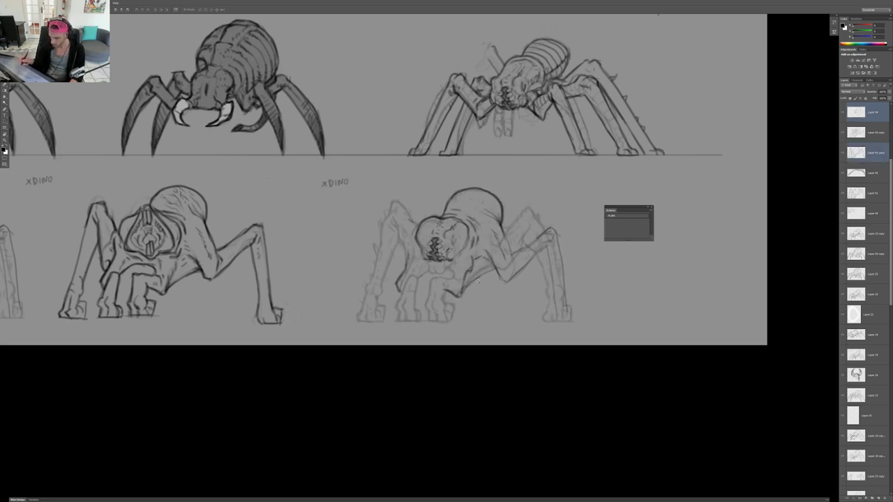
{"action": "left_click_drag", "start_coordinate": [478, 282], "coordinate": [457, 287]}
{"action": "scroll", "coordinate": [369, 348], "scroll_direction": "up", "scroll_amount": 2}
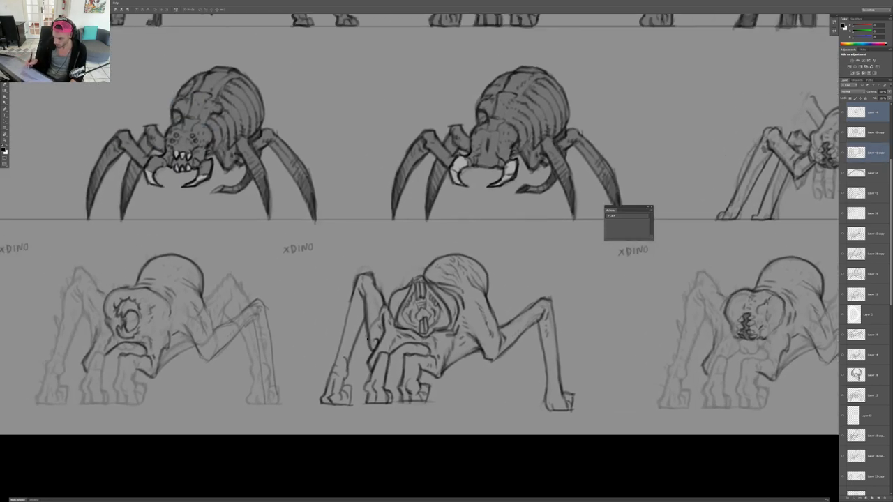
Copy the ground line of the row above and place it under the feet of the bottom row of creatures
{"action": "left_click", "coordinate": [345, 221]}
{"action": "key", "text": "m"}
{"action": "left_click_drag", "start_coordinate": [344, 229], "coordinate": [312, 227]}
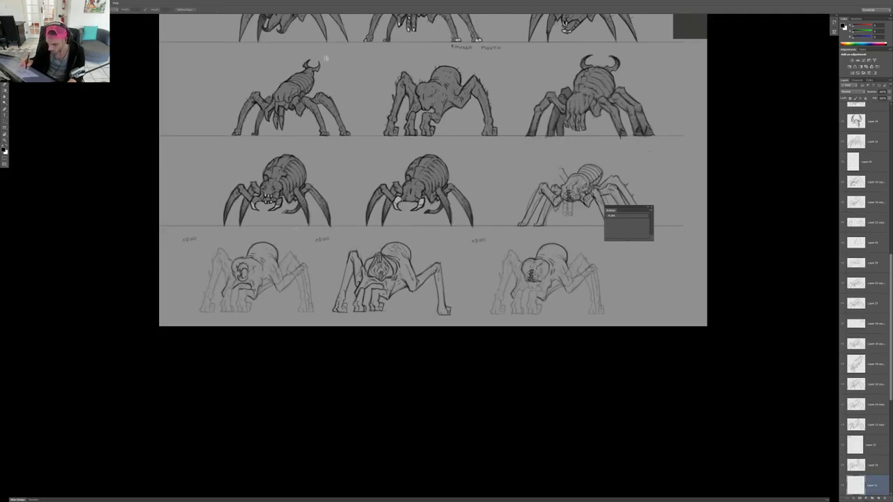
{"action": "key", "text": "m"}
{"action": "left_click_drag", "start_coordinate": [108, 212], "coordinate": [735, 257]}
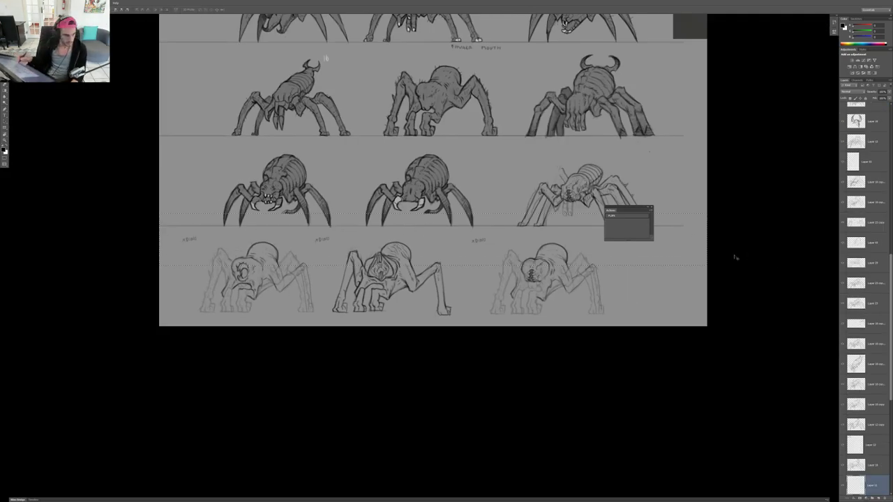
{"action": "left_click_drag", "start_coordinate": [425, 216], "coordinate": [422, 305]}
{"action": "left_click_drag", "start_coordinate": [276, 315], "coordinate": [360, 309]}
{"action": "left_click_drag", "start_coordinate": [429, 310], "coordinate": [428, 308]}
{"action": "key", "text": "ctrl+minus"}
{"action": "key", "text": "ctrl+minus"}
{"action": "key", "text": "ctrl+minus"}
{"action": "key", "text": "ctrl+minus"}
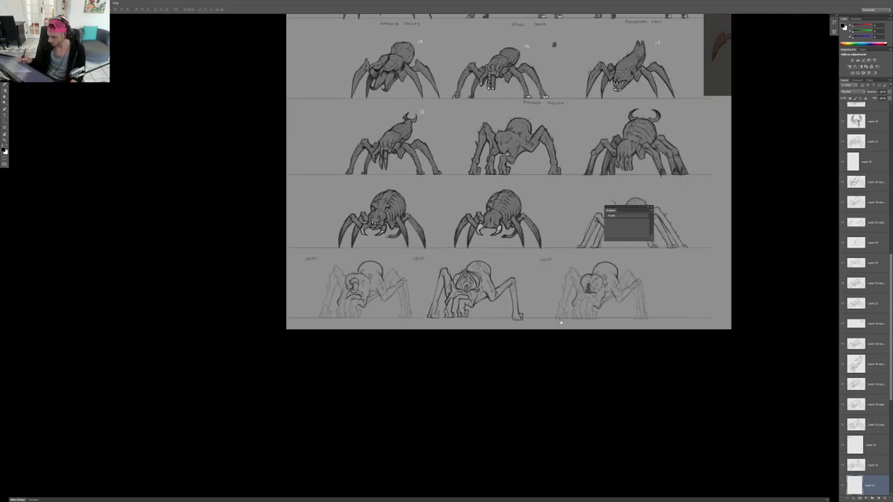
Create a new layer beneath the line art and choose a brush preset for filling in the rodent-mouthed creature
{"action": "left_click_drag", "start_coordinate": [551, 323], "coordinate": [592, 337]}
{"action": "key", "text": "f"}
{"action": "left_click_drag", "start_coordinate": [441, 299], "coordinate": [407, 342]}
{"action": "left_click_drag", "start_coordinate": [322, 343], "coordinate": [341, 347]}
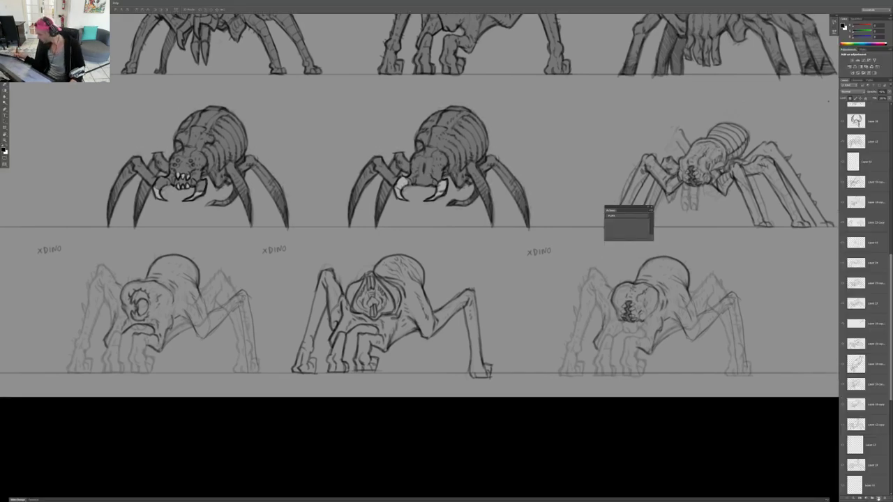
{"action": "left_click", "coordinate": [879, 499]}
{"action": "left_click_drag", "start_coordinate": [445, 256], "coordinate": [346, 420]}
{"action": "left_click_drag", "start_coordinate": [466, 141], "coordinate": [420, 312]}
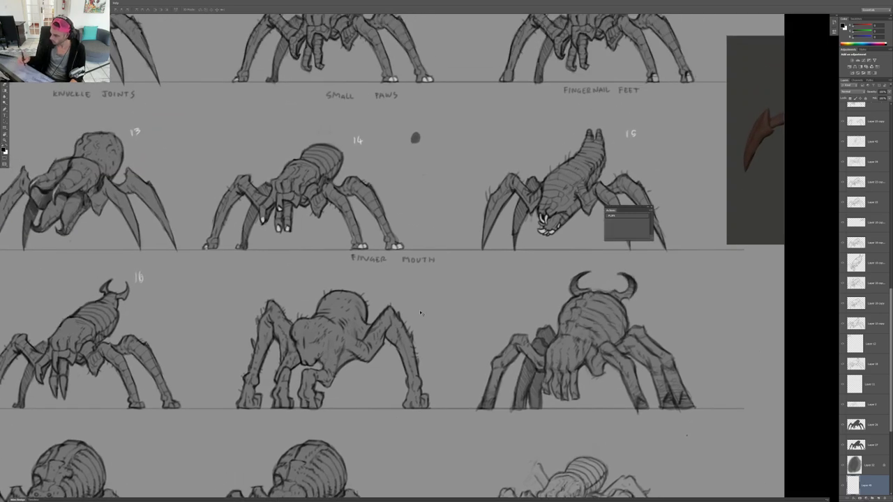
{"action": "scroll", "coordinate": [421, 313], "scroll_direction": "down", "scroll_amount": 5}
{"action": "right_click", "coordinate": [400, 351]}
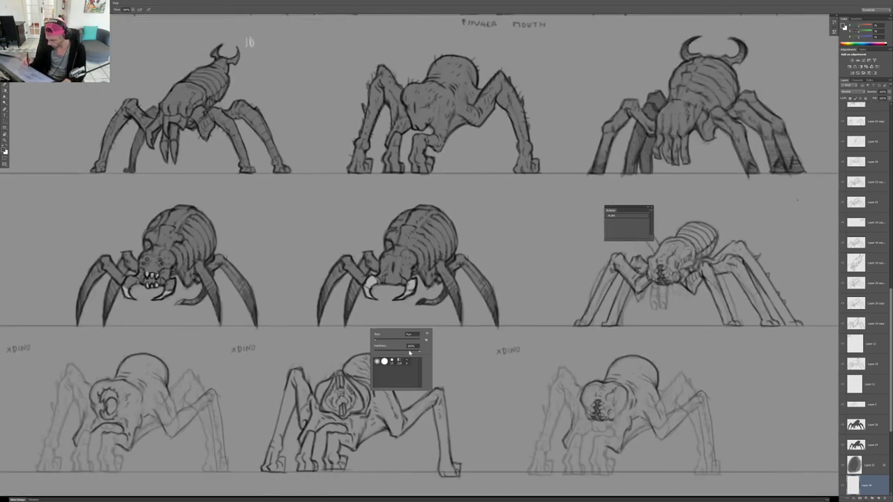
{"action": "double_click", "coordinate": [407, 363]}
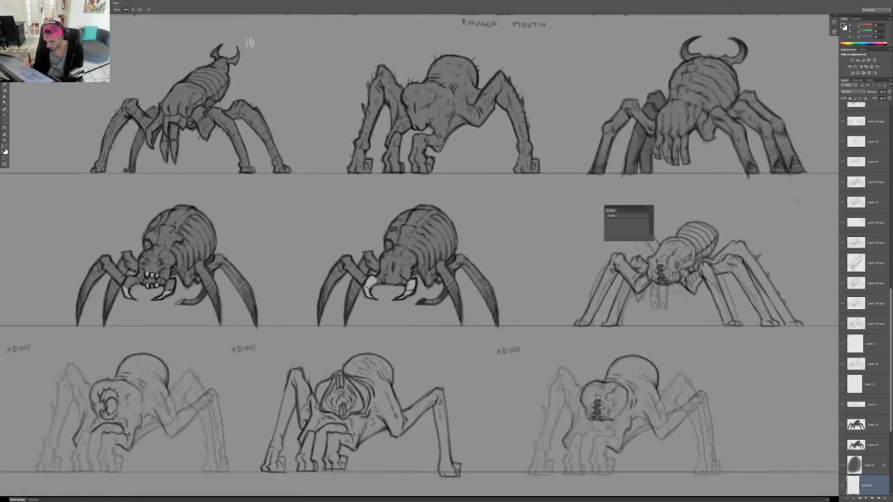
{"action": "right_click", "coordinate": [400, 351]}
Fill the rodent-mouthed creature's mouth and head with dark grey
{"action": "left_click_drag", "start_coordinate": [357, 394], "coordinate": [353, 412]}
{"action": "left_click_drag", "start_coordinate": [358, 395], "coordinate": [350, 421]}
{"action": "mouse_move", "coordinate": [357, 380]}
{"action": "left_mouse_down"}
{"action": "mouse_move", "coordinate": [339, 418]}
{"action": "mouse_move", "coordinate": [328, 411]}
{"action": "left_mouse_up"}
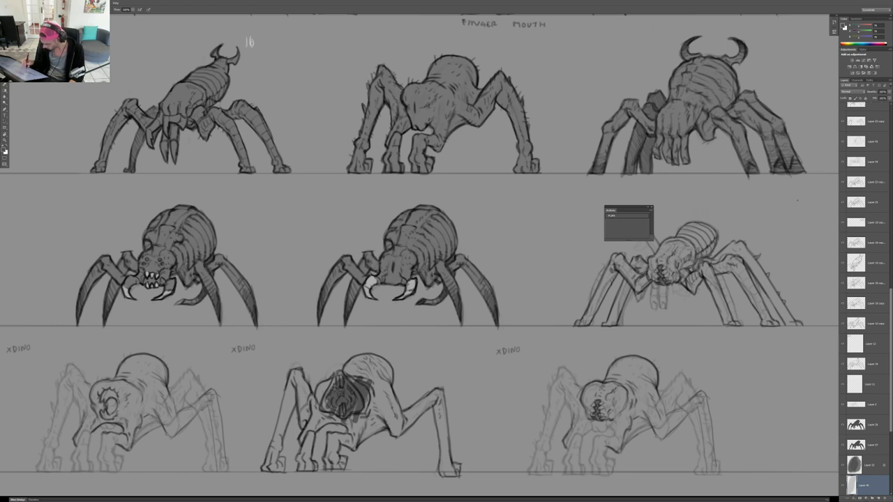
{"action": "left_click_drag", "start_coordinate": [335, 378], "coordinate": [312, 409]}
{"action": "left_click_drag", "start_coordinate": [328, 389], "coordinate": [306, 410]}
Fill the long outer leg with dark grey from the knee down to the foot
{"action": "mouse_move", "coordinate": [305, 370]}
{"action": "left_mouse_down"}
{"action": "mouse_move", "coordinate": [297, 385]}
{"action": "mouse_move", "coordinate": [298, 427]}
{"action": "mouse_move", "coordinate": [307, 427]}
{"action": "left_mouse_up"}
{"action": "left_click_drag", "start_coordinate": [297, 395], "coordinate": [275, 449]}
{"action": "left_click_drag", "start_coordinate": [289, 377], "coordinate": [283, 434]}
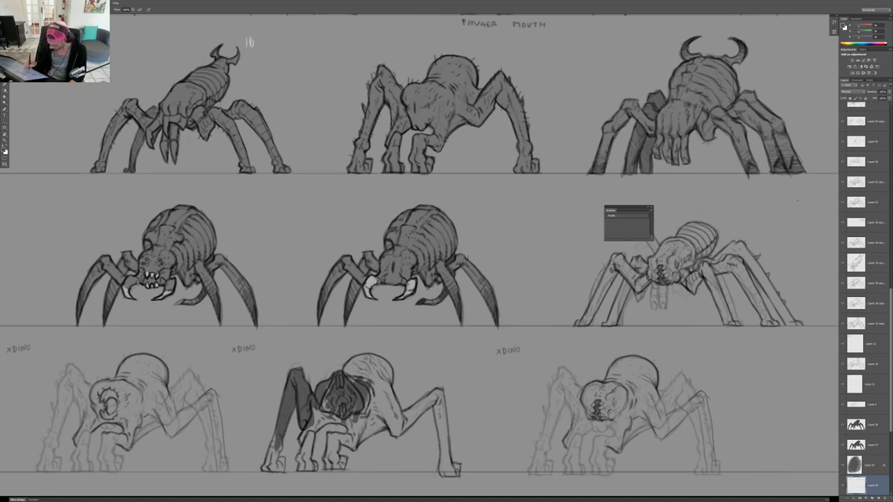
{"action": "scroll", "coordinate": [418, 255], "scroll_direction": "down", "scroll_amount": 2}
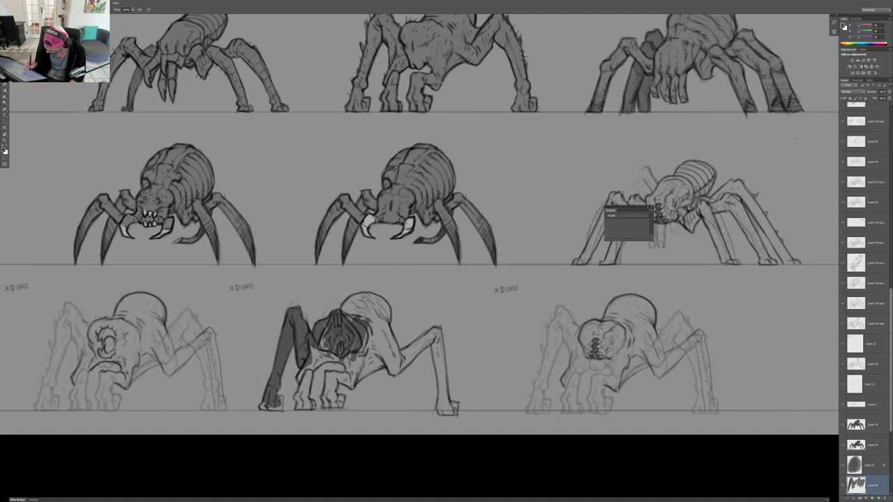
Finish the dark grey fill of the rodent-mouthed creature's outer foot and fill the front leg beside it
{"action": "left_click_drag", "start_coordinate": [265, 402], "coordinate": [261, 410]}
{"action": "mouse_move", "coordinate": [350, 396]}
{"action": "left_mouse_down"}
{"action": "mouse_move", "coordinate": [264, 392]}
{"action": "mouse_move", "coordinate": [300, 393]}
{"action": "left_mouse_up"}
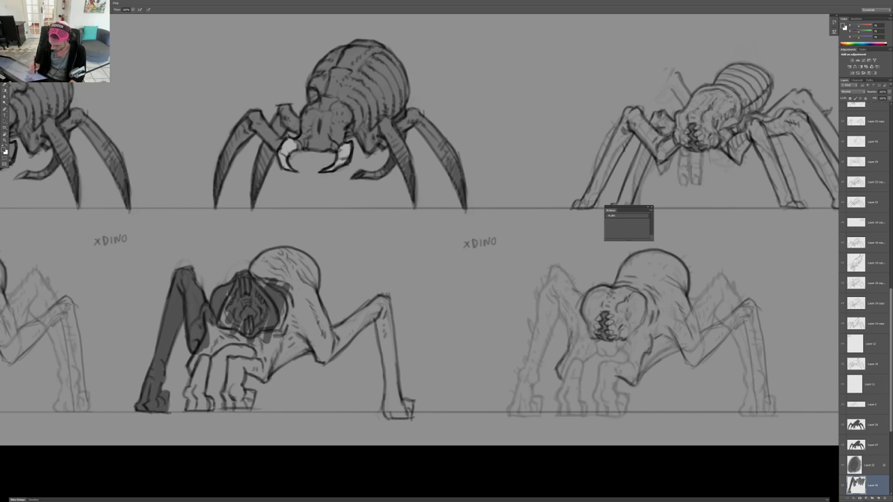
{"action": "mouse_move", "coordinate": [201, 350]}
{"action": "left_mouse_down"}
{"action": "mouse_move", "coordinate": [188, 412]}
{"action": "mouse_move", "coordinate": [207, 399]}
{"action": "mouse_move", "coordinate": [198, 384]}
{"action": "mouse_move", "coordinate": [193, 406]}
{"action": "mouse_move", "coordinate": [198, 380]}
{"action": "mouse_move", "coordinate": [203, 389]}
{"action": "left_mouse_up"}
{"action": "mouse_move", "coordinate": [208, 338]}
{"action": "left_mouse_down"}
{"action": "mouse_move", "coordinate": [234, 349]}
{"action": "mouse_move", "coordinate": [212, 354]}
{"action": "left_mouse_up"}
Fill the rodent-mouthed creature's neck, chest, torso and rounded abdomen with dark grey
{"action": "mouse_move", "coordinate": [240, 324]}
{"action": "left_mouse_down"}
{"action": "mouse_move", "coordinate": [213, 336]}
{"action": "mouse_move", "coordinate": [221, 298]}
{"action": "left_mouse_up"}
{"action": "left_click_drag", "start_coordinate": [263, 331], "coordinate": [235, 345]}
{"action": "mouse_move", "coordinate": [268, 342]}
{"action": "left_mouse_down"}
{"action": "mouse_move", "coordinate": [255, 350]}
{"action": "mouse_move", "coordinate": [268, 375]}
{"action": "left_mouse_up"}
{"action": "mouse_move", "coordinate": [322, 345]}
{"action": "left_mouse_down"}
{"action": "mouse_move", "coordinate": [271, 375]}
{"action": "mouse_move", "coordinate": [282, 356]}
{"action": "left_mouse_up"}
{"action": "mouse_move", "coordinate": [317, 327]}
{"action": "left_mouse_down"}
{"action": "mouse_move", "coordinate": [281, 348]}
{"action": "mouse_move", "coordinate": [275, 336]}
{"action": "left_mouse_up"}
{"action": "mouse_move", "coordinate": [311, 307]}
{"action": "left_mouse_down"}
{"action": "mouse_move", "coordinate": [282, 319]}
{"action": "mouse_move", "coordinate": [282, 309]}
{"action": "left_mouse_up"}
{"action": "mouse_move", "coordinate": [293, 277]}
{"action": "left_mouse_down"}
{"action": "mouse_move", "coordinate": [259, 289]}
{"action": "mouse_move", "coordinate": [251, 273]}
{"action": "mouse_move", "coordinate": [291, 256]}
{"action": "mouse_move", "coordinate": [316, 280]}
{"action": "mouse_move", "coordinate": [310, 301]}
{"action": "left_mouse_up"}
{"action": "left_click_drag", "start_coordinate": [312, 257], "coordinate": [289, 299]}
{"action": "mouse_move", "coordinate": [283, 255]}
{"action": "left_mouse_down"}
{"action": "mouse_move", "coordinate": [294, 286]}
{"action": "mouse_move", "coordinate": [278, 272]}
{"action": "left_mouse_up"}
{"action": "left_click_drag", "start_coordinate": [272, 258], "coordinate": [269, 267]}
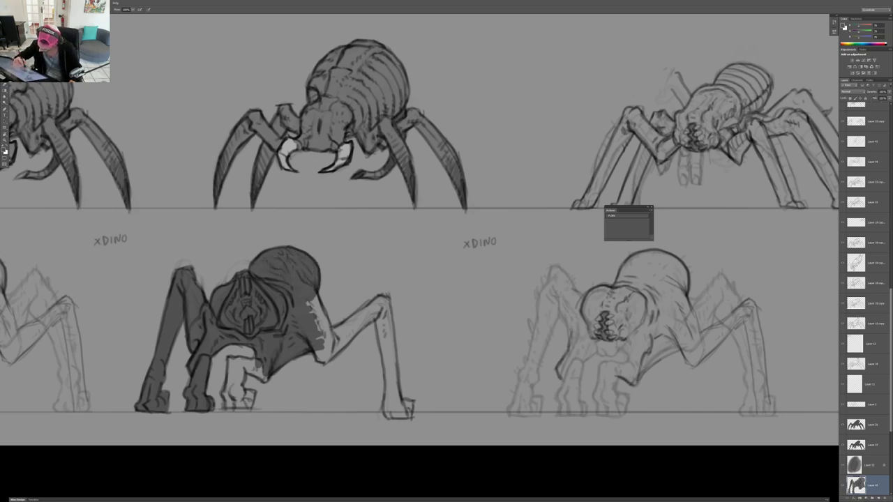
Fill the shoulder and the long bent leg on the abdomen side with dark grey down to the foot
{"action": "mouse_move", "coordinate": [326, 300]}
{"action": "left_mouse_down"}
{"action": "mouse_move", "coordinate": [314, 359]}
{"action": "mouse_move", "coordinate": [327, 360]}
{"action": "left_mouse_up"}
{"action": "mouse_move", "coordinate": [370, 316]}
{"action": "left_mouse_down"}
{"action": "mouse_move", "coordinate": [332, 359]}
{"action": "mouse_move", "coordinate": [342, 339]}
{"action": "left_mouse_up"}
{"action": "left_click_drag", "start_coordinate": [342, 347], "coordinate": [332, 356]}
{"action": "mouse_move", "coordinate": [383, 308]}
{"action": "left_mouse_down"}
{"action": "mouse_move", "coordinate": [336, 353]}
{"action": "mouse_move", "coordinate": [335, 330]}
{"action": "left_mouse_up"}
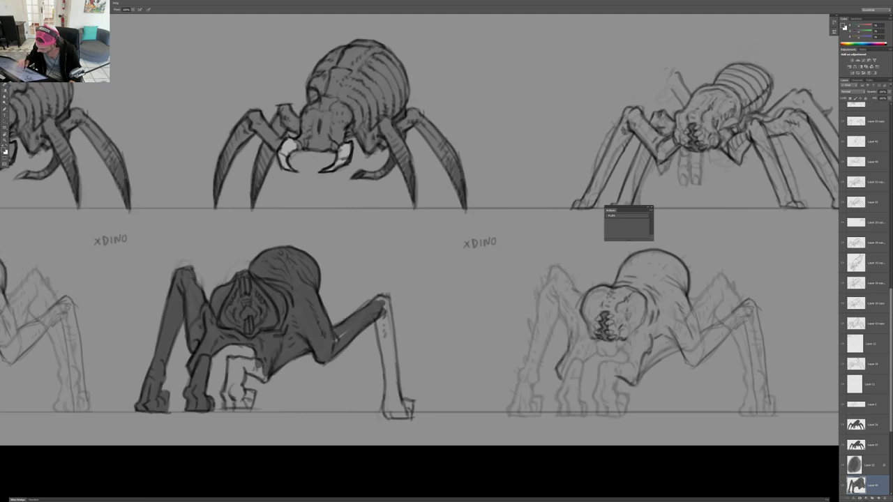
{"action": "mouse_move", "coordinate": [383, 298]}
{"action": "left_mouse_down"}
{"action": "mouse_move", "coordinate": [399, 399]}
{"action": "mouse_move", "coordinate": [410, 408]}
{"action": "mouse_move", "coordinate": [385, 417]}
{"action": "mouse_move", "coordinate": [377, 311]}
{"action": "mouse_move", "coordinate": [380, 387]}
{"action": "left_mouse_up"}
{"action": "mouse_move", "coordinate": [388, 388]}
{"action": "left_mouse_down"}
{"action": "mouse_move", "coordinate": [395, 424]}
{"action": "mouse_move", "coordinate": [407, 413]}
{"action": "left_mouse_up"}
{"action": "key", "text": "e"}
{"action": "key", "text": "b"}
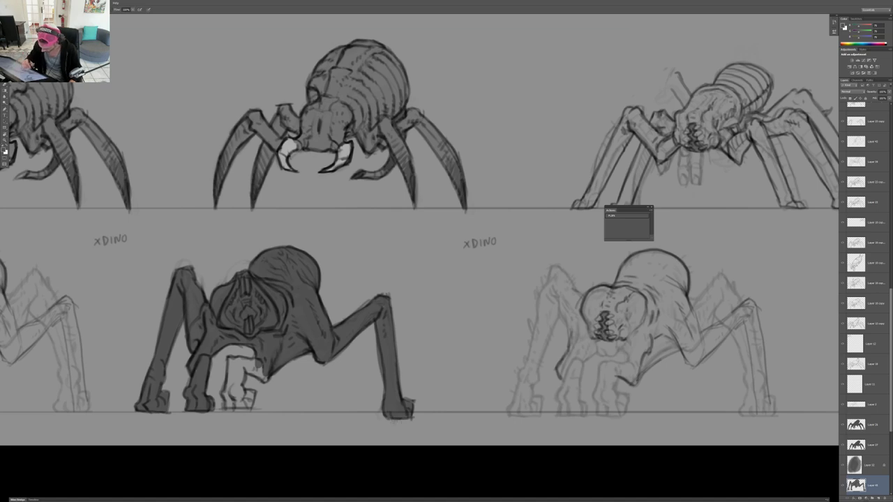
Fill the remaining short inner leg with dark grey from its foot up to the chest
{"action": "mouse_move", "coordinate": [225, 394]}
{"action": "left_mouse_down"}
{"action": "mouse_move", "coordinate": [243, 402]}
{"action": "mouse_move", "coordinate": [254, 393]}
{"action": "left_mouse_up"}
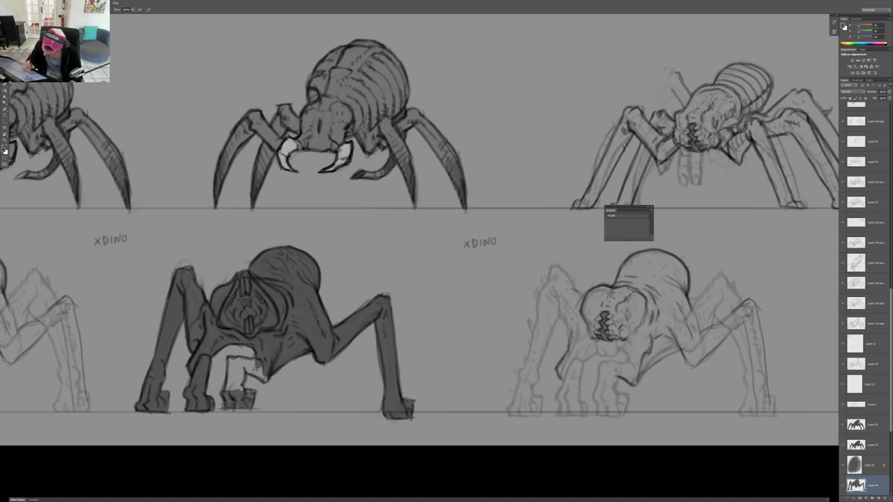
{"action": "left_click_drag", "start_coordinate": [234, 357], "coordinate": [224, 391]}
{"action": "left_click_drag", "start_coordinate": [239, 360], "coordinate": [242, 391]}
{"action": "mouse_move", "coordinate": [239, 360]}
{"action": "left_mouse_down"}
{"action": "mouse_move", "coordinate": [263, 373]}
{"action": "mouse_move", "coordinate": [211, 365]}
{"action": "left_mouse_up"}
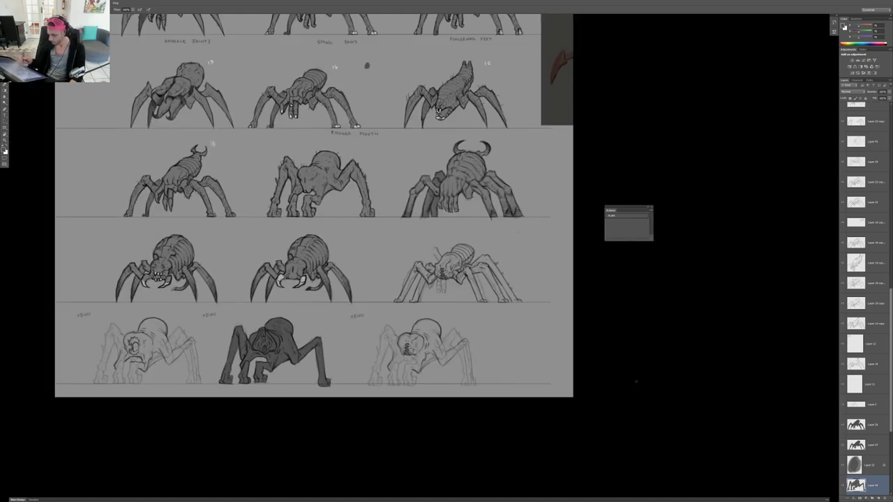
Select the long bent leg's foot and raise its line art and dark fill to the ground line
{"action": "scroll", "coordinate": [155, 381], "scroll_direction": "up", "scroll_amount": 3}
{"action": "key", "text": "m"}
{"action": "left_click", "coordinate": [518, 377], "text": "ctrl"}
{"action": "left_click_drag", "start_coordinate": [516, 375], "coordinate": [417, 382]}
{"action": "left_click_drag", "start_coordinate": [396, 355], "coordinate": [434, 405]}
{"action": "left_click_drag", "start_coordinate": [438, 404], "coordinate": [438, 396]}
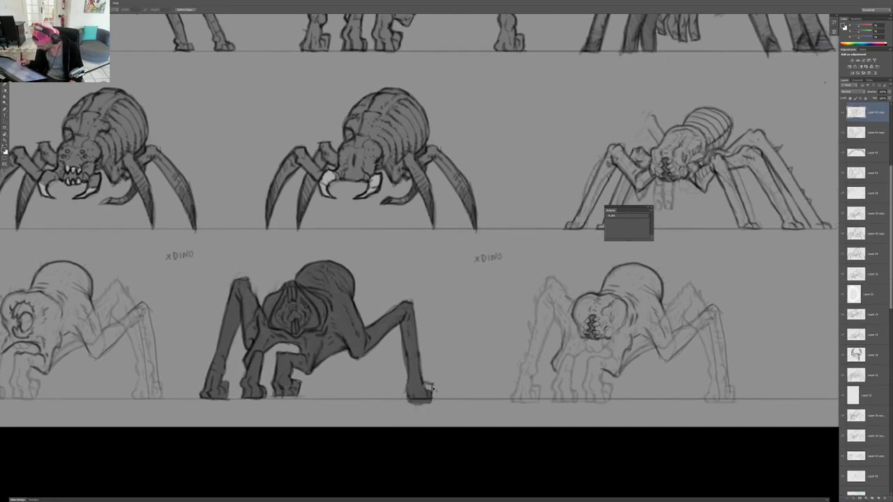
{"action": "left_click", "coordinate": [417, 387], "text": "ctrl"}
{"action": "mouse_move", "coordinate": [403, 353]}
{"action": "left_mouse_down"}
{"action": "mouse_move", "coordinate": [450, 415]}
{"action": "mouse_move", "coordinate": [433, 382]}
{"action": "mouse_move", "coordinate": [342, 373]}
{"action": "left_mouse_up"}
{"action": "key", "text": "ctrl+d"}
Duplicate the rodent-mouthed creature's line art and place the copy over the small-toothed creature beside it
{"action": "scroll", "coordinate": [449, 374], "scroll_direction": "down", "scroll_amount": 3}
{"action": "key", "text": "v"}
{"action": "left_click", "coordinate": [232, 371], "text": "ctrl"}
{"action": "mouse_move", "coordinate": [233, 371]}
{"action": "left_mouse_down"}
{"action": "mouse_move", "coordinate": [439, 372]}
{"action": "mouse_move", "coordinate": [347, 369]}
{"action": "left_mouse_up"}
{"action": "scroll", "coordinate": [378, 370], "scroll_direction": "up", "scroll_amount": 3}
{"action": "key", "text": "e"}
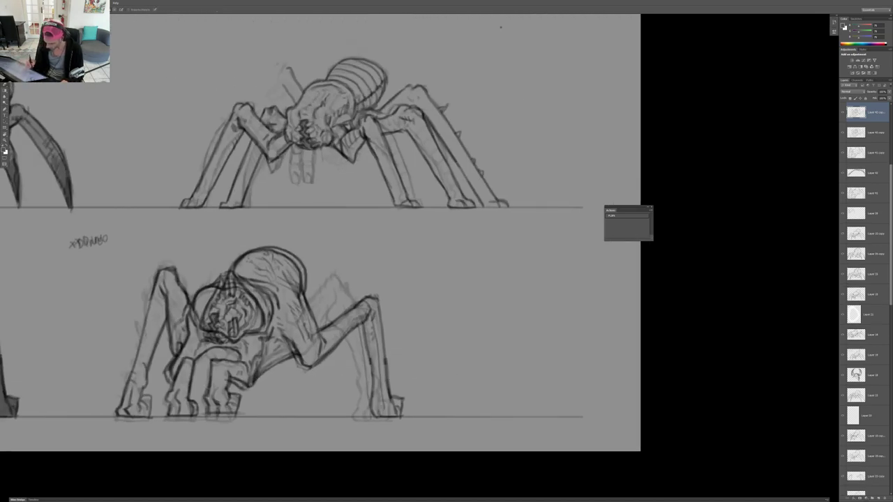
Adjust the duplicated line art so its body and XDINO label line up with the small-toothed creature's sketch
{"action": "mouse_move", "coordinate": [181, 360]}
{"action": "left_mouse_down"}
{"action": "mouse_move", "coordinate": [205, 300]}
{"action": "mouse_move", "coordinate": [245, 288]}
{"action": "mouse_move", "coordinate": [269, 307]}
{"action": "mouse_move", "coordinate": [305, 293]}
{"action": "mouse_move", "coordinate": [294, 342]}
{"action": "mouse_move", "coordinate": [325, 354]}
{"action": "left_mouse_up"}
{"action": "key", "text": "ctrl+shift+z"}
{"action": "key", "text": "ctrl+shift+z"}
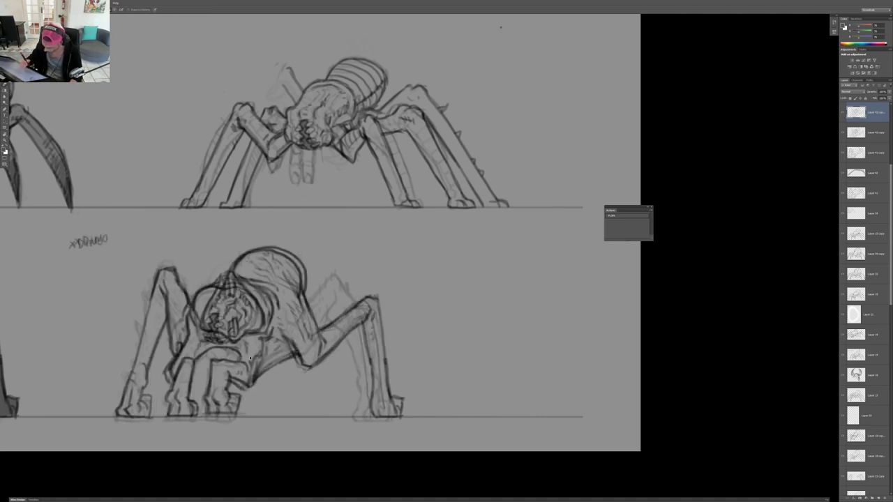
{"action": "key", "text": "ctrl+alt+z"}
{"action": "key", "text": "ctrl+alt+z"}
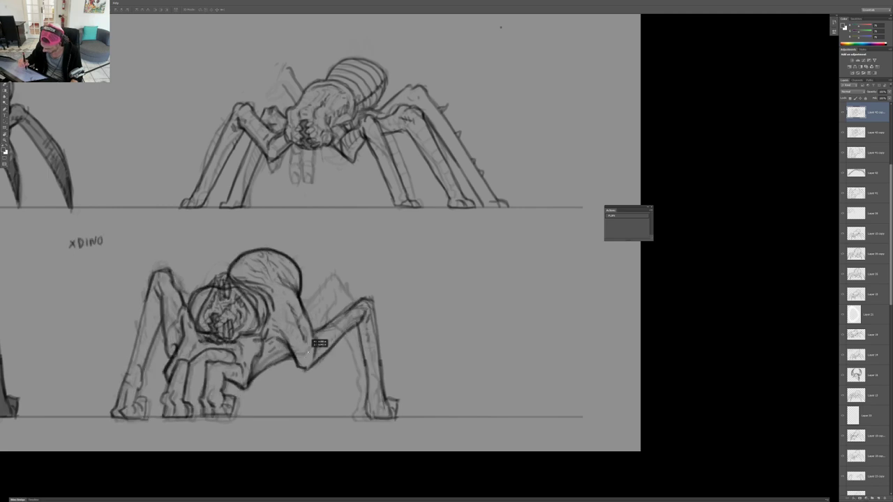
Erase the copied rodent mouth and head from the duplicated line art to expose the small-toothed head
{"action": "key", "text": "e"}
{"action": "mouse_move", "coordinate": [238, 286]}
{"action": "left_mouse_down"}
{"action": "mouse_move", "coordinate": [259, 285]}
{"action": "mouse_move", "coordinate": [204, 310]}
{"action": "mouse_move", "coordinate": [250, 317]}
{"action": "left_mouse_up"}
{"action": "key", "text": "ctrl+alt+z"}
{"action": "key", "text": "ctrl+alt+z"}
{"action": "key", "text": "ctrl+alt+z"}
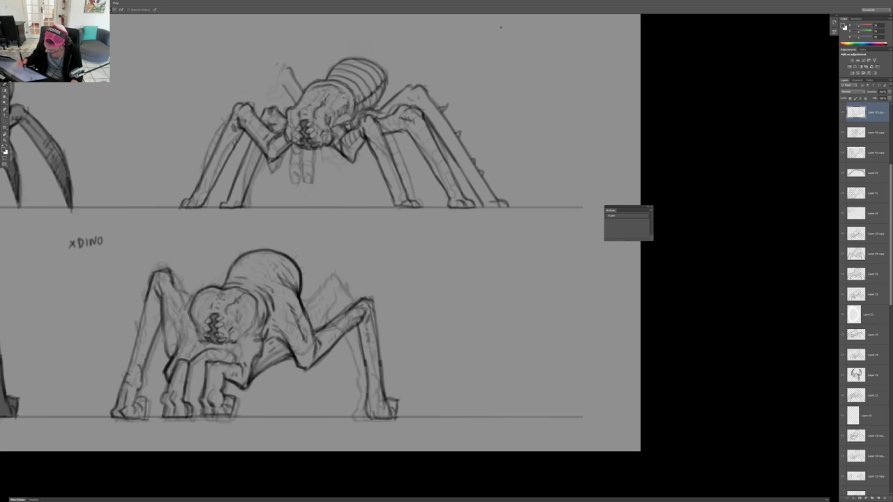
Clean up the overlap of the duplicated line art and the old sketch layers around the small-toothed creature's head and body
{"action": "key", "text": "ctrl+alt+z"}
{"action": "key", "text": "ctrl+alt+z"}
{"action": "key", "text": "ctrl+alt+z"}
{"action": "key", "text": "ctrl+alt+z"}
{"action": "key", "text": "ctrl+alt+z"}
{"action": "key", "text": "ctrl+alt+z"}
{"action": "key", "text": "ctrl+alt+z"}
{"action": "key", "text": "ctrl+alt+z"}
{"action": "key", "text": "ctrl+alt+z"}
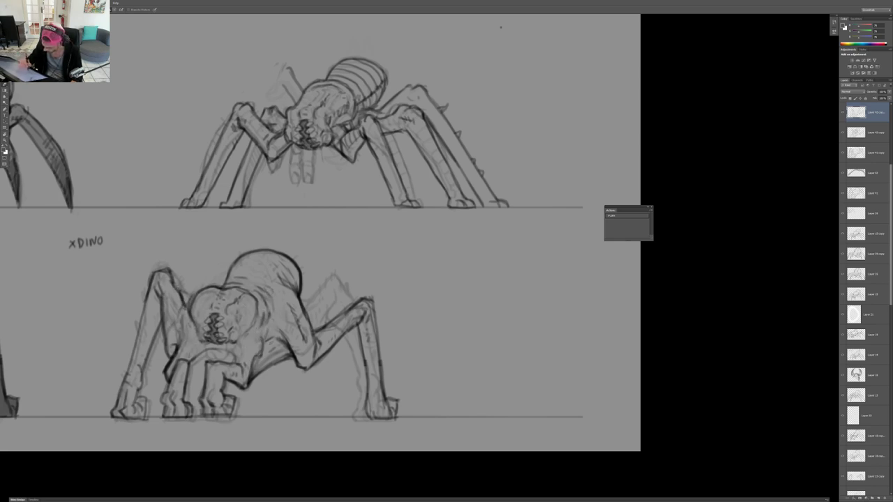
{"action": "key", "text": "ctrl+alt+z"}
{"action": "key", "text": "ctrl+alt+z"}
{"action": "key", "text": "ctrl+alt+z"}
{"action": "key", "text": "ctrl+alt+z"}
{"action": "key", "text": "ctrl+alt+z"}
{"action": "key", "text": "ctrl+alt+z"}
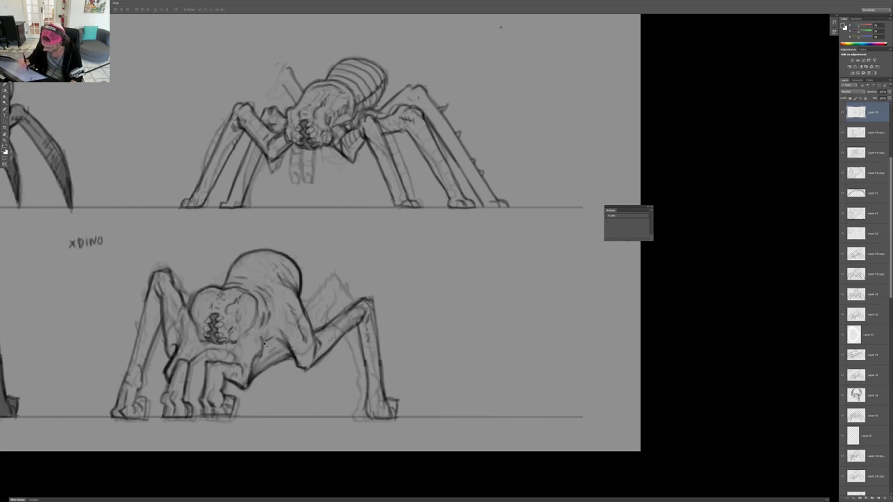
{"action": "key", "text": "ctrl+alt+z"}
{"action": "key", "text": "ctrl+alt+z"}
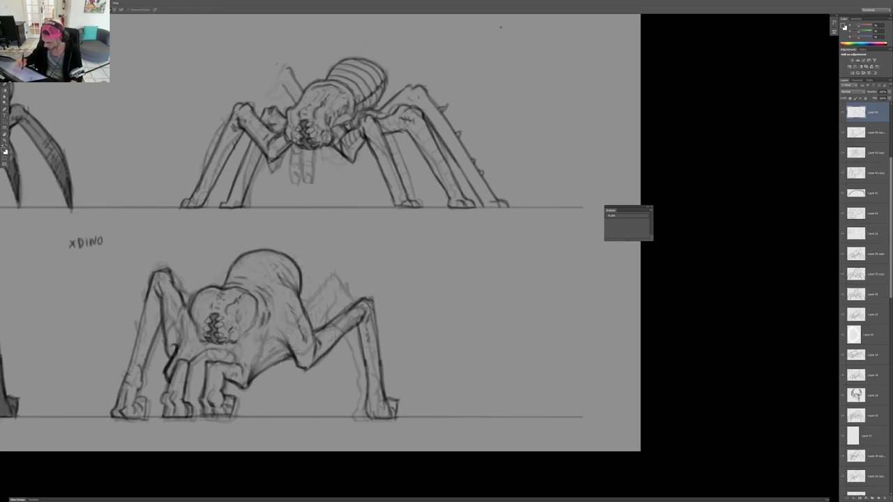
{"action": "key", "text": "ctrl+alt+z"}
{"action": "key", "text": "ctrl+alt+z"}
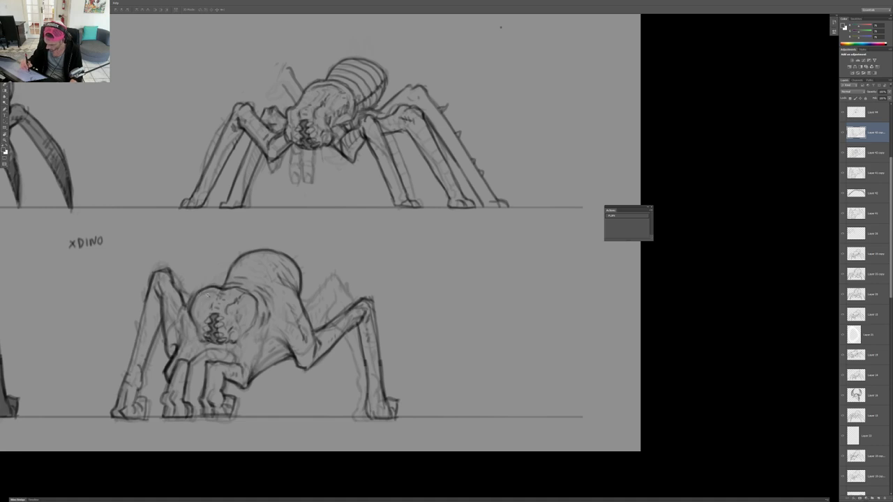
{"action": "scroll", "coordinate": [212, 294], "scroll_direction": "down", "scroll_amount": 1}
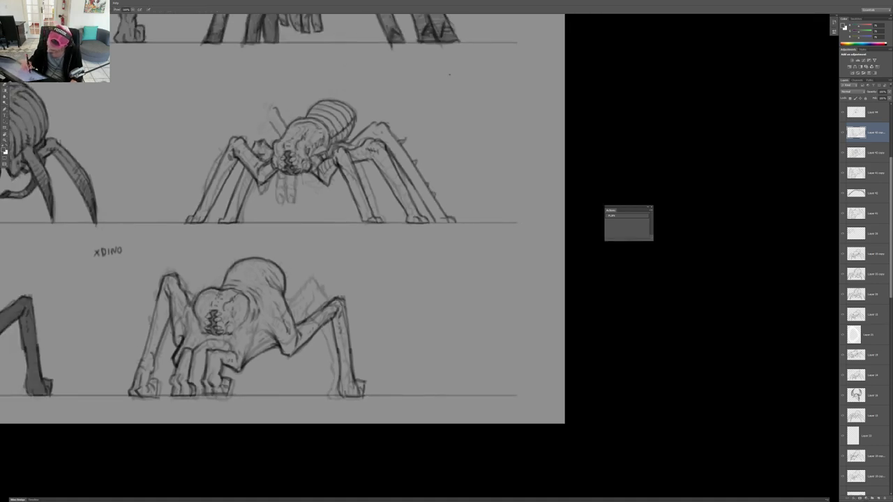
{"action": "scroll", "coordinate": [278, 271], "scroll_direction": "down", "scroll_amount": 2}
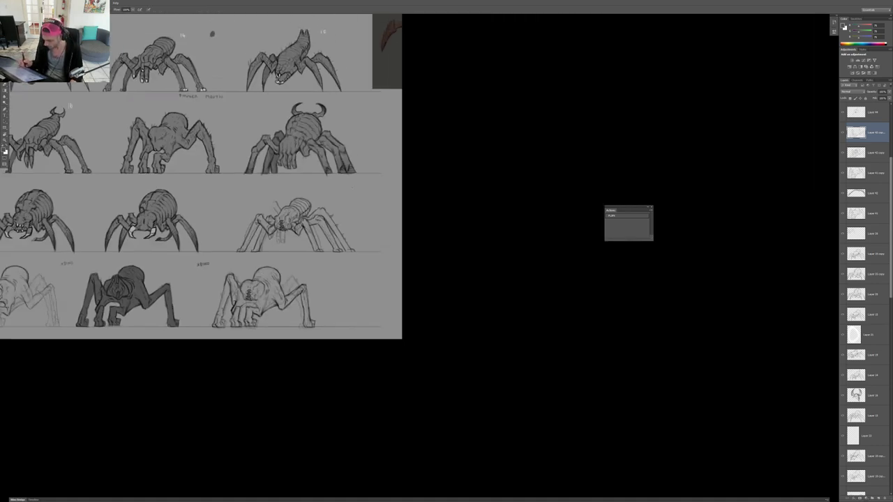
{"action": "scroll", "coordinate": [262, 306], "scroll_direction": "up", "scroll_amount": 5}
{"action": "scroll", "coordinate": [286, 328], "scroll_direction": "down", "scroll_amount": 4}
{"action": "key", "text": "v"}
{"action": "mouse_move", "coordinate": [312, 332]}
{"action": "left_mouse_down"}
{"action": "mouse_move", "coordinate": [315, 345]}
{"action": "mouse_move", "coordinate": [431, 343]}
{"action": "left_mouse_up"}
{"action": "key", "text": "ctrl+z"}
Brush black lines joining the small-toothed creature's head to its chest and front legs
{"action": "scroll", "coordinate": [287, 318], "scroll_direction": "up", "scroll_amount": 4}
{"action": "key", "text": "b"}
{"action": "key", "text": "d"}
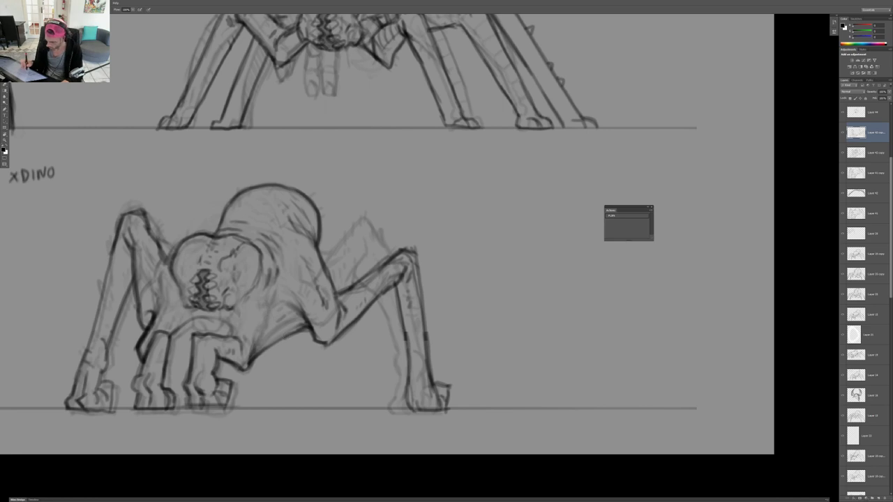
{"action": "left_click_drag", "start_coordinate": [256, 350], "coordinate": [267, 311]}
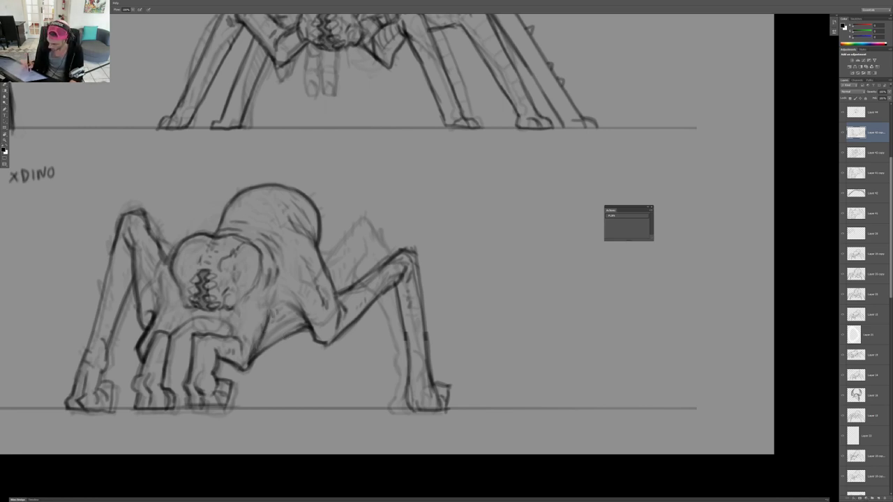
{"action": "left_click_drag", "start_coordinate": [213, 320], "coordinate": [171, 334]}
{"action": "scroll", "coordinate": [254, 323], "scroll_direction": "down", "scroll_amount": 3}
{"action": "scroll", "coordinate": [213, 330], "scroll_direction": "up", "scroll_amount": 6}
{"action": "left_click_drag", "start_coordinate": [216, 309], "coordinate": [250, 328]}
{"action": "scroll", "coordinate": [259, 334], "scroll_direction": "down", "scroll_amount": 4}
{"action": "scroll", "coordinate": [196, 369], "scroll_direction": "up", "scroll_amount": 4}
{"action": "left_click_drag", "start_coordinate": [205, 347], "coordinate": [199, 367]}
{"action": "scroll", "coordinate": [220, 360], "scroll_direction": "down", "scroll_amount": 6}
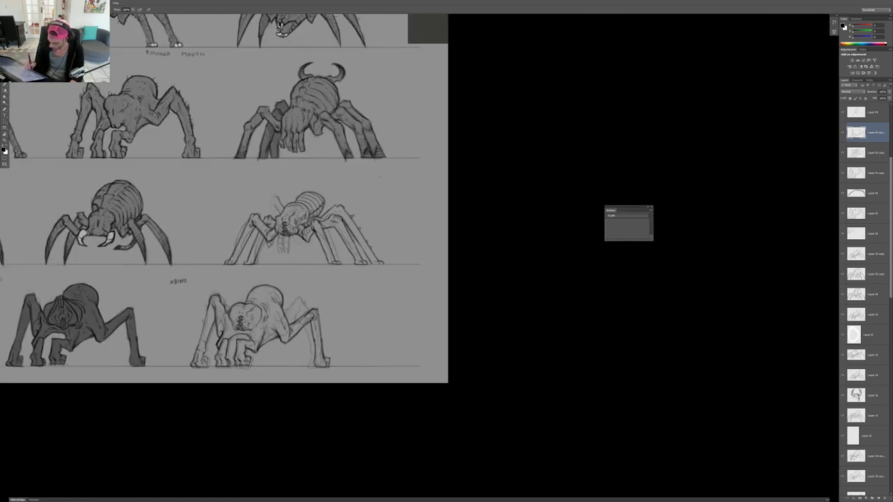
Duplicate the small-toothed creature's body line art and align the copy over the one-eyed creature's sketch
{"action": "key", "text": "ctrl+plus"}
{"action": "key", "text": "ctrl+plus"}
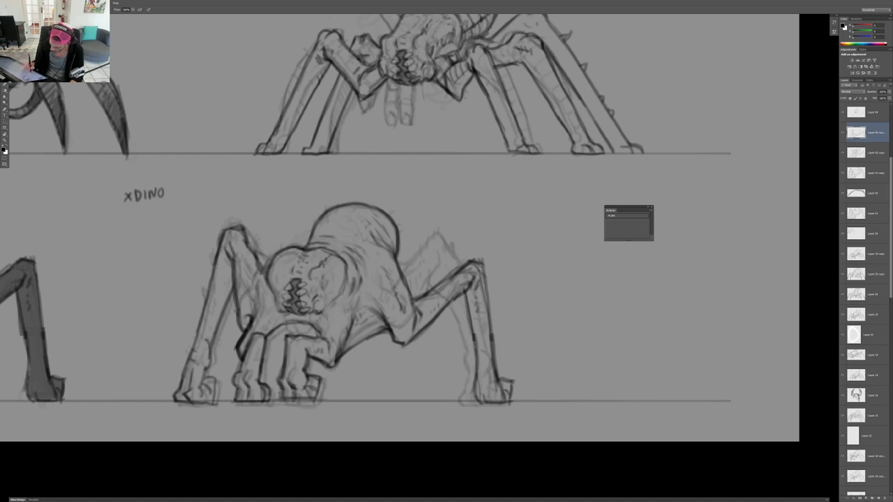
{"action": "key", "text": "ctrl+minus"}
{"action": "key", "text": "ctrl+minus"}
{"action": "key", "text": "ctrl+minus"}
{"action": "mouse_move", "coordinate": [402, 330]}
{"action": "left_mouse_down"}
{"action": "mouse_move", "coordinate": [418, 349]}
{"action": "mouse_move", "coordinate": [244, 353]}
{"action": "mouse_move", "coordinate": [239, 361]}
{"action": "left_mouse_up"}
{"action": "left_click_drag", "start_coordinate": [149, 324], "coordinate": [202, 325]}
{"action": "left_click_drag", "start_coordinate": [180, 359], "coordinate": [186, 361]}
Move the one-eyed creature's selected sketch layer lower in the stack and erase stray lines between its head and front legs
{"action": "left_click", "coordinate": [151, 336], "text": "ctrl"}
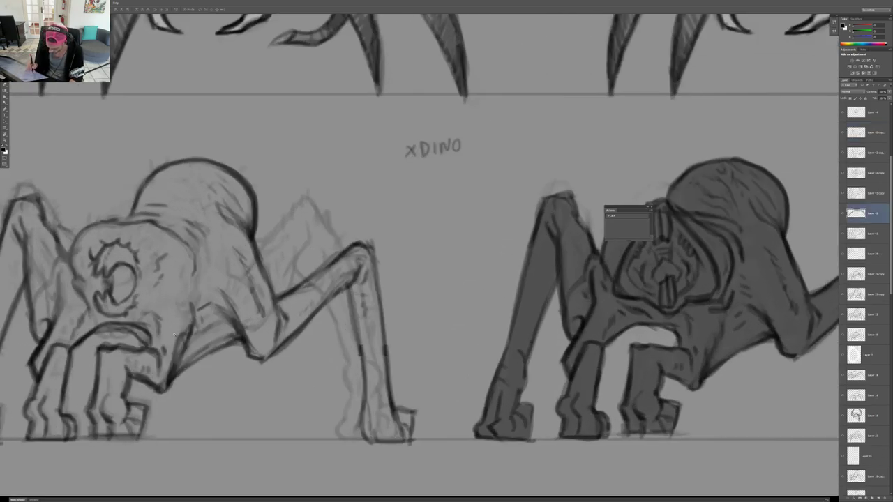
{"action": "scroll", "coordinate": [150, 337], "scroll_direction": "down", "scroll_amount": 4}
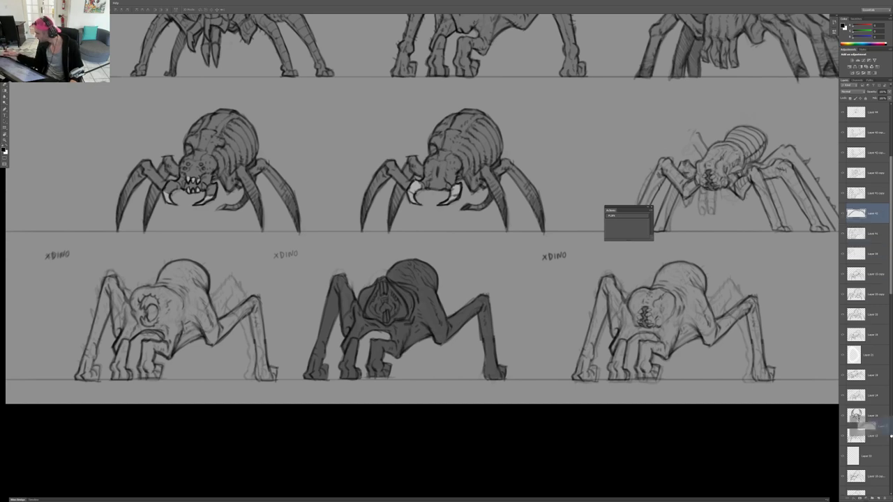
{"action": "scroll", "coordinate": [880, 210], "scroll_direction": "down", "scroll_amount": 1}
{"action": "scroll", "coordinate": [185, 340], "scroll_direction": "up", "scroll_amount": 2}
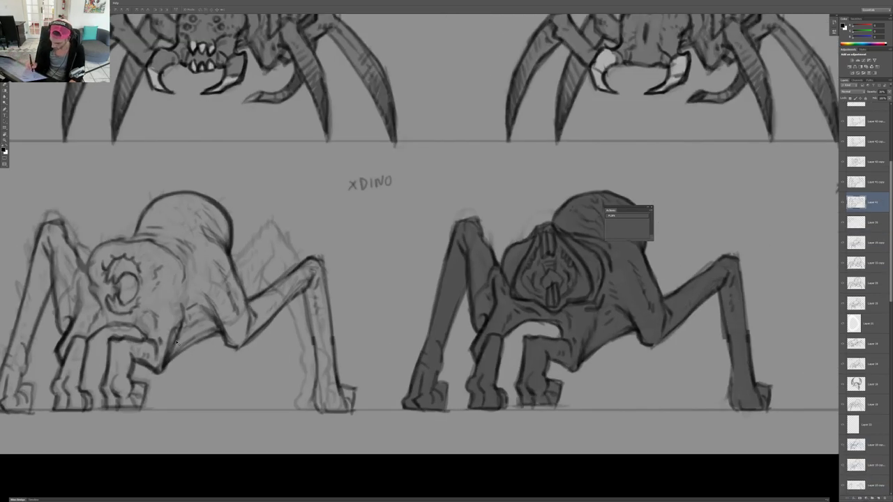
{"action": "left_click", "coordinate": [138, 294], "text": "ctrl"}
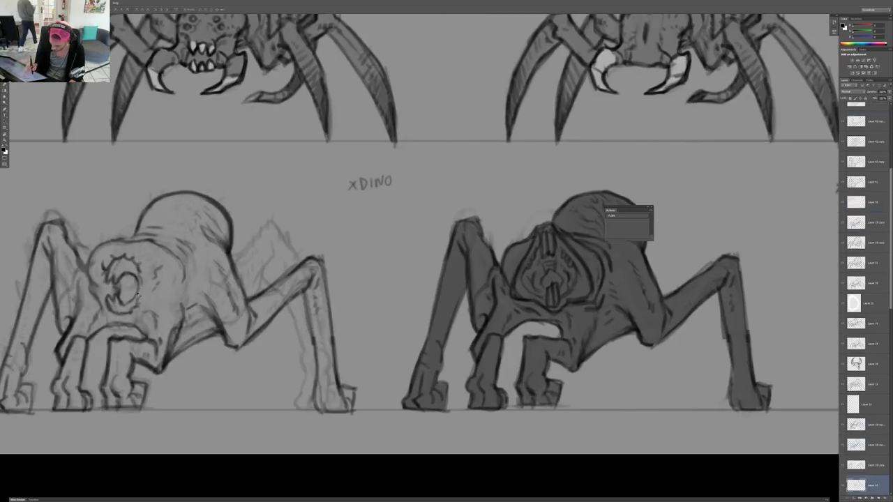
{"action": "key", "text": "e"}
{"action": "mouse_move", "coordinate": [177, 330]}
{"action": "left_mouse_down"}
{"action": "mouse_move", "coordinate": [147, 346]}
{"action": "mouse_move", "coordinate": [117, 338]}
{"action": "left_mouse_up"}
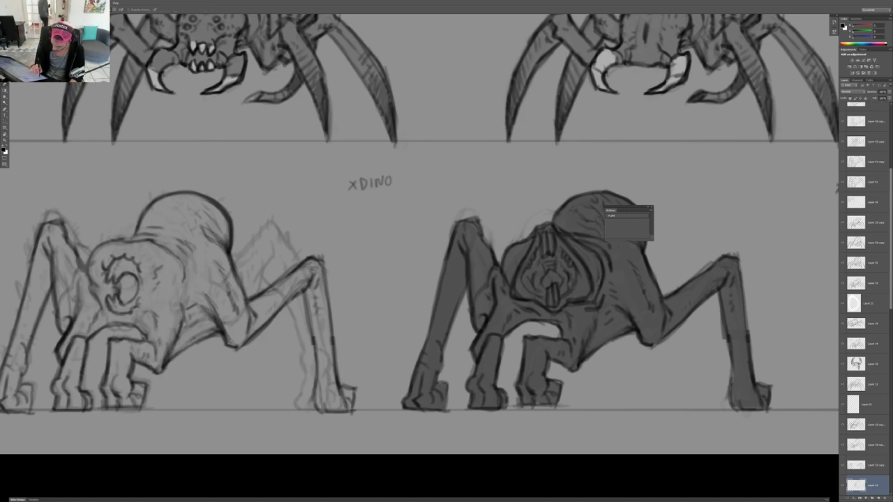
{"action": "scroll", "coordinate": [154, 345], "scroll_direction": "down", "scroll_amount": 3}
{"action": "scroll", "coordinate": [151, 336], "scroll_direction": "up", "scroll_amount": 3}
{"action": "key", "text": "v"}
{"action": "left_click", "coordinate": [149, 281], "text": "ctrl"}
{"action": "key", "text": "Return"}
{"action": "left_click_drag", "start_coordinate": [137, 286], "coordinate": [153, 289]}
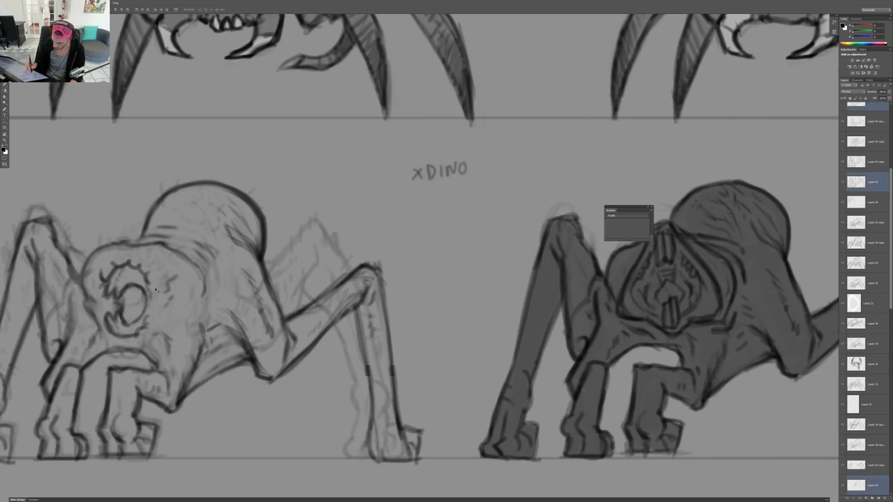
{"action": "left_click", "coordinate": [149, 293]}
{"action": "left_click", "coordinate": [162, 367]}
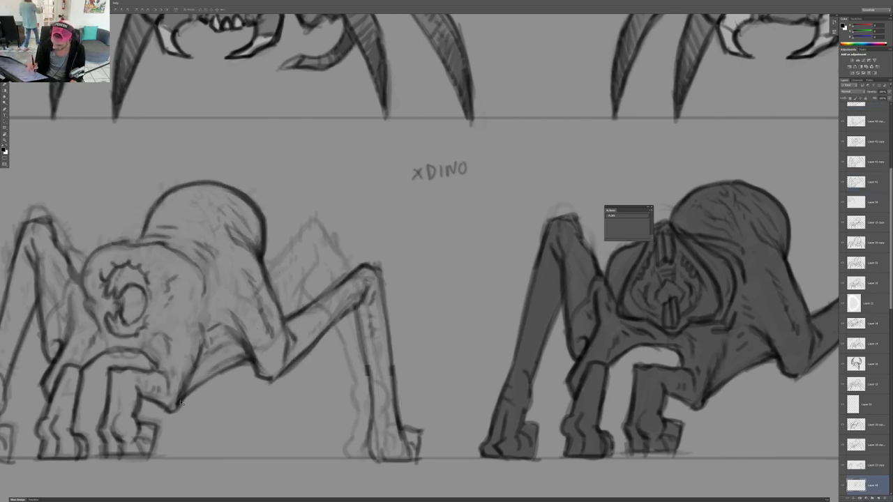
{"action": "left_click_drag", "start_coordinate": [180, 403], "coordinate": [181, 421]}
{"action": "key", "text": "ctrl+z"}
Draw contour and skin-fold lines along the one-eyed creature's jaw, neck and shoulder
{"action": "scroll", "coordinate": [205, 406], "scroll_direction": "down", "scroll_amount": 3}
{"action": "scroll", "coordinate": [169, 371], "scroll_direction": "up", "scroll_amount": 3}
{"action": "key", "text": "b"}
{"action": "left_click_drag", "start_coordinate": [174, 338], "coordinate": [175, 378]}
{"action": "mouse_move", "coordinate": [175, 316]}
{"action": "left_mouse_down"}
{"action": "mouse_move", "coordinate": [158, 343]}
{"action": "mouse_move", "coordinate": [184, 324]}
{"action": "left_mouse_up"}
{"action": "scroll", "coordinate": [209, 314], "scroll_direction": "down", "scroll_amount": 3}
{"action": "scroll", "coordinate": [218, 290], "scroll_direction": "up", "scroll_amount": 3}
{"action": "mouse_move", "coordinate": [222, 290]}
{"action": "left_mouse_down"}
{"action": "mouse_move", "coordinate": [184, 325]}
{"action": "mouse_move", "coordinate": [182, 344]}
{"action": "left_mouse_up"}
{"action": "left_click_drag", "start_coordinate": [199, 298], "coordinate": [186, 363]}
{"action": "left_click_drag", "start_coordinate": [229, 289], "coordinate": [288, 297]}
{"action": "scroll", "coordinate": [285, 336], "scroll_direction": "down", "scroll_amount": 3}
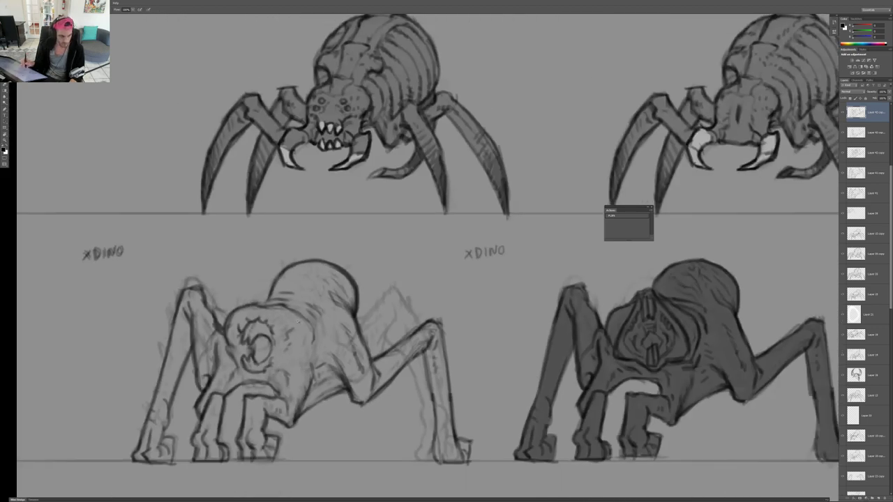
Strengthen the outline across the top of the one-eyed creature's head where it meets the abdomen
{"action": "scroll", "coordinate": [252, 323], "scroll_direction": "up", "scroll_amount": 2}
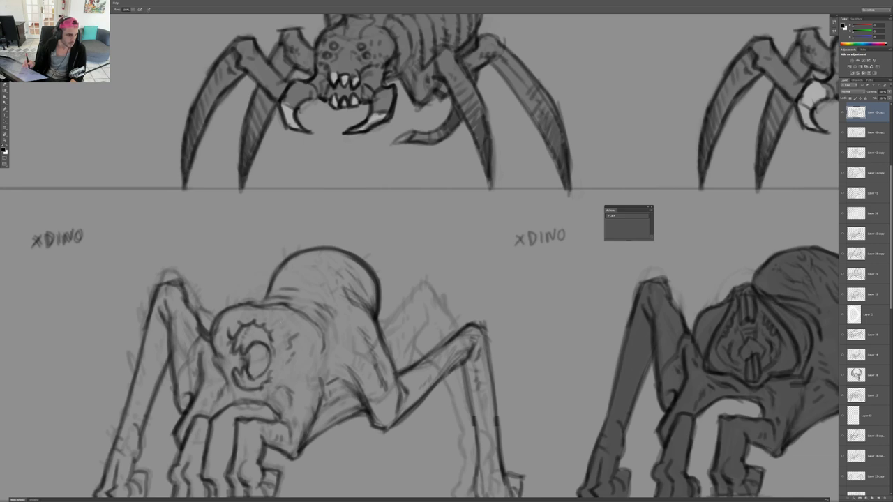
{"action": "scroll", "coordinate": [257, 317], "scroll_direction": "up", "scroll_amount": 2}
{"action": "left_click_drag", "start_coordinate": [273, 287], "coordinate": [251, 300]}
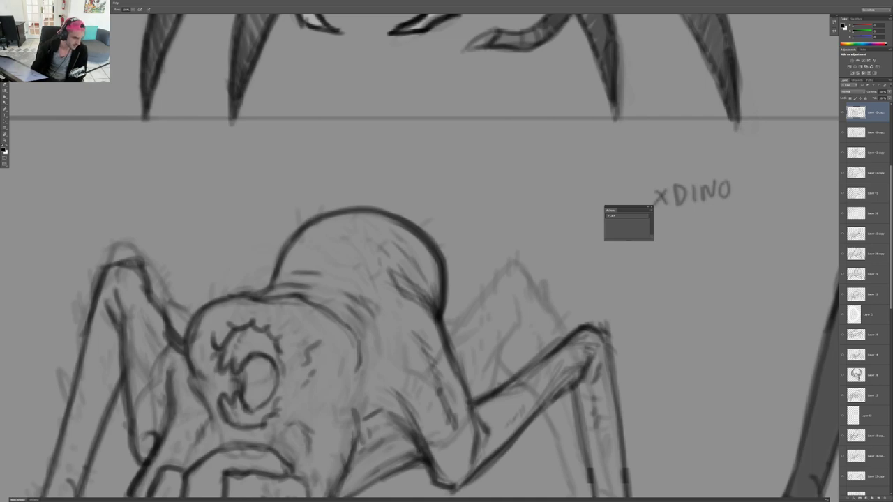
Switch to SoundCloud in the browser, open the playing track's page and skip to the next track
{"action": "key", "text": "alt+Tab"}
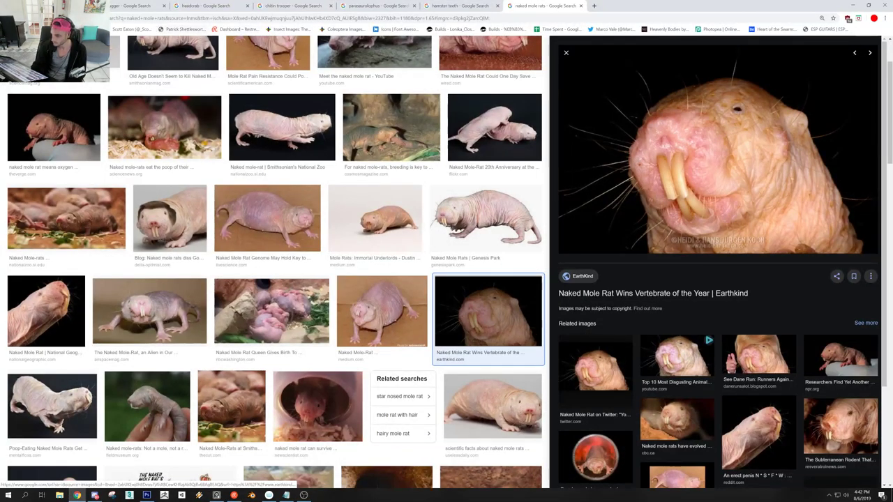
{"action": "left_click", "coordinate": [60, 5]}
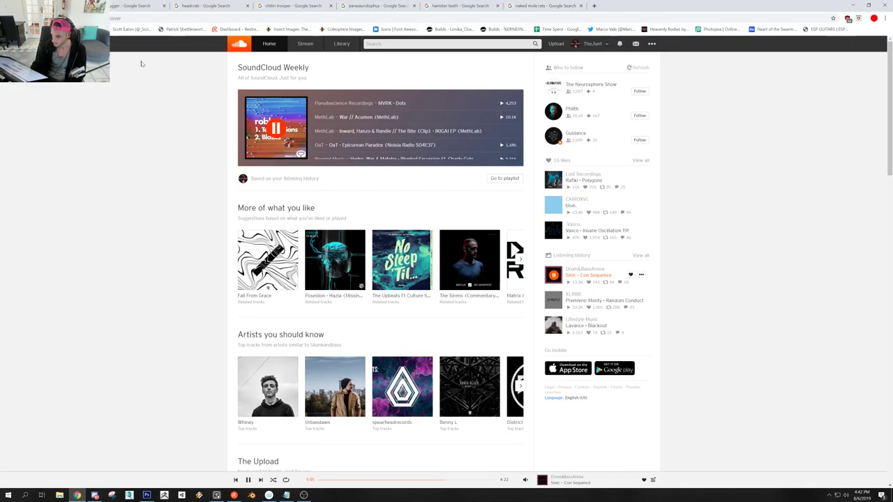
{"action": "left_click", "coordinate": [571, 482]}
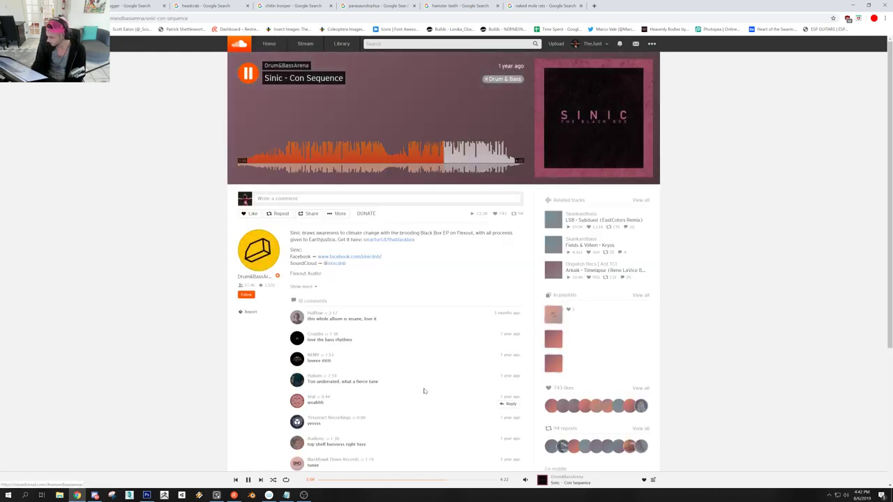
{"action": "left_click", "coordinate": [260, 480]}
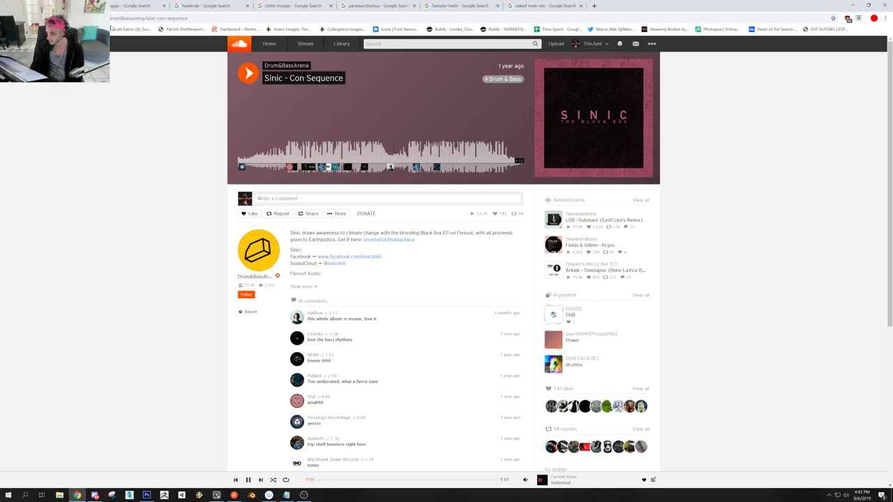
Search the web for "tabletop audio" in the browser tab holding the facehugger image results and open the Tabletop Audio site
{"action": "left_click", "coordinate": [131, 6]}
{"action": "left_click", "coordinate": [128, 19]}
{"action": "type", "text": "ta"}
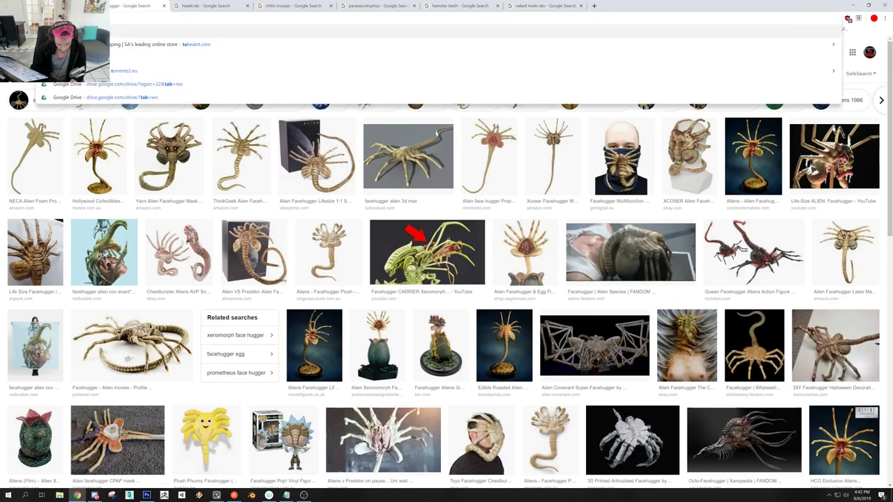
{"action": "type", "text": "abletop audio"}
{"action": "key", "text": "Return"}
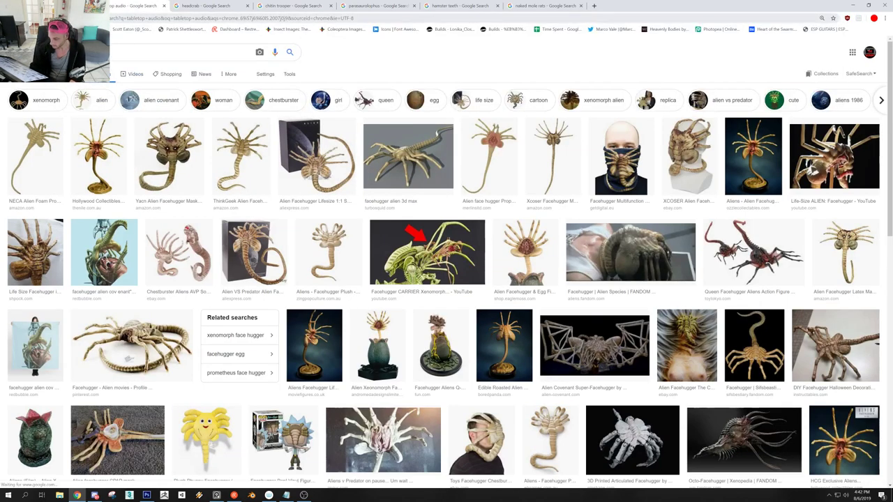
{"action": "left_click", "coordinate": [154, 111]}
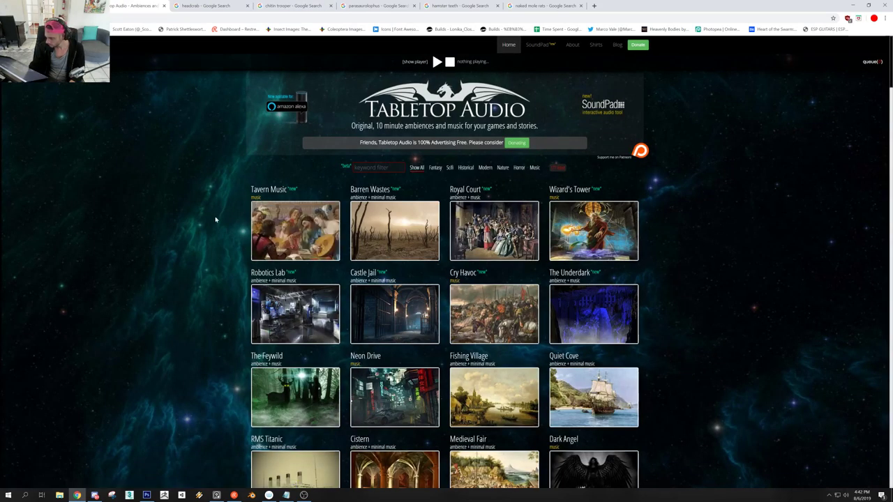
Browse Tabletop Audio's list of ambience and music tracks for suitable background sound
{"action": "right_click", "coordinate": [223, 225]}
{"action": "left_click", "coordinate": [219, 229]}
{"action": "right_click", "coordinate": [218, 228]}
{"action": "left_click", "coordinate": [191, 235]}
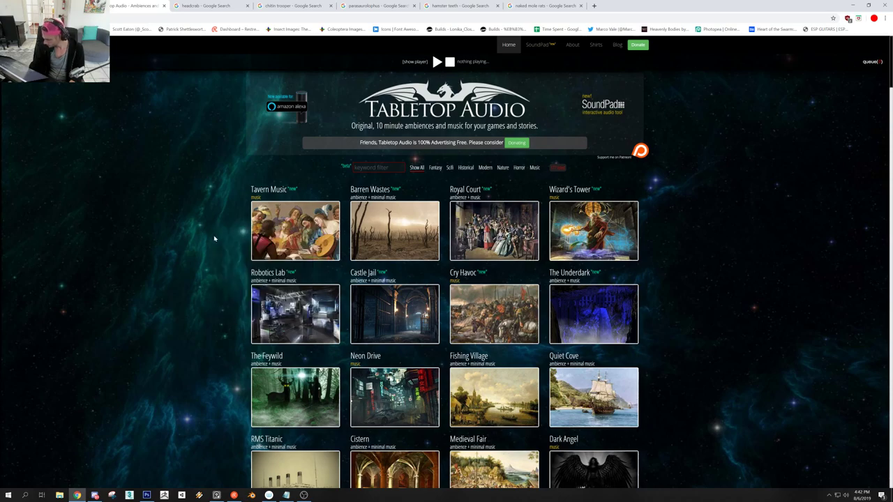
{"action": "scroll", "coordinate": [214, 238], "scroll_direction": "down", "scroll_amount": 7}
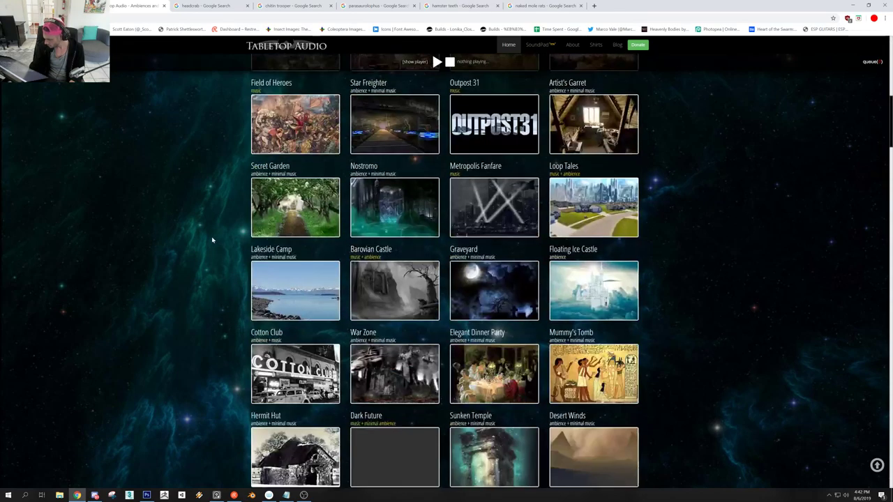
{"action": "scroll", "coordinate": [213, 240], "scroll_direction": "down", "scroll_amount": 4}
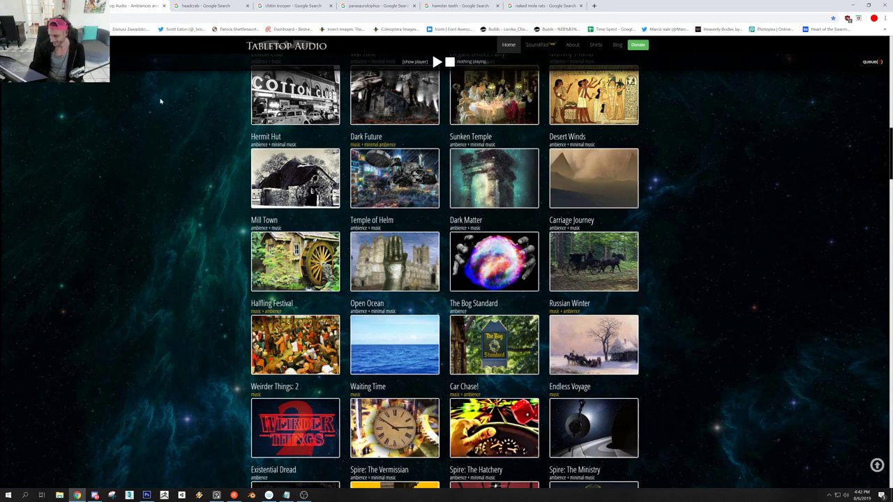
{"action": "scroll", "coordinate": [203, 216], "scroll_direction": "down", "scroll_amount": 12}
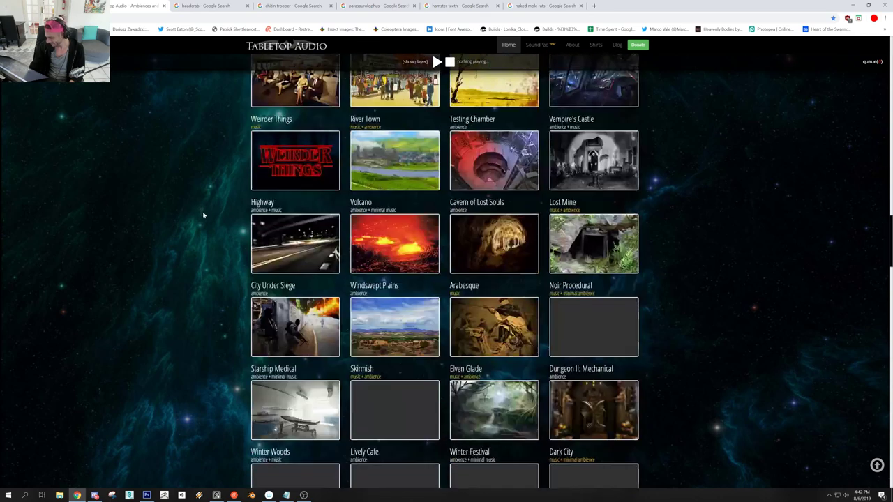
{"action": "right_click", "coordinate": [223, 242]}
{"action": "left_click", "coordinate": [210, 246]}
{"action": "scroll", "coordinate": [220, 250], "scroll_direction": "down", "scroll_amount": 9}
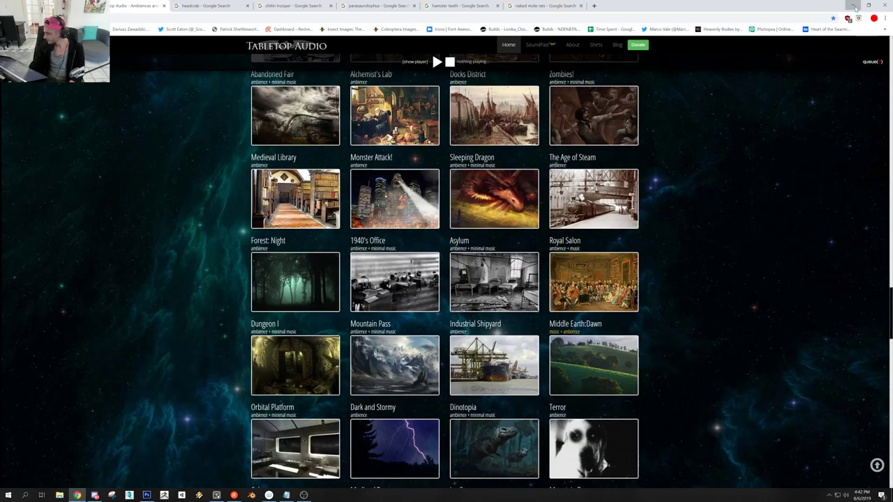
Switch back to Photoshop and examine the one-eyed creature's head, abdomen, front feet and hind leg line art up close
{"action": "key", "text": "alt+Tab"}
{"action": "left_click_drag", "start_coordinate": [328, 223], "coordinate": [223, 238]}
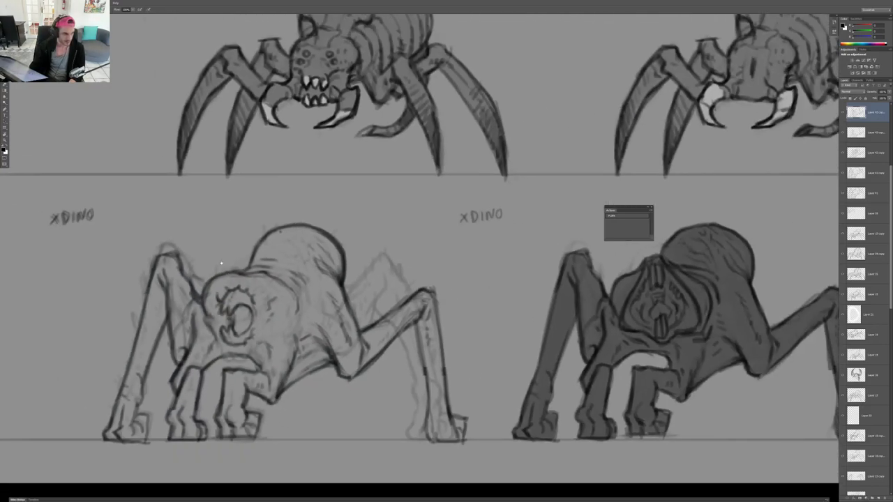
{"action": "left_click_drag", "start_coordinate": [259, 279], "coordinate": [223, 222]}
{"action": "left_click_drag", "start_coordinate": [209, 253], "coordinate": [263, 237]}
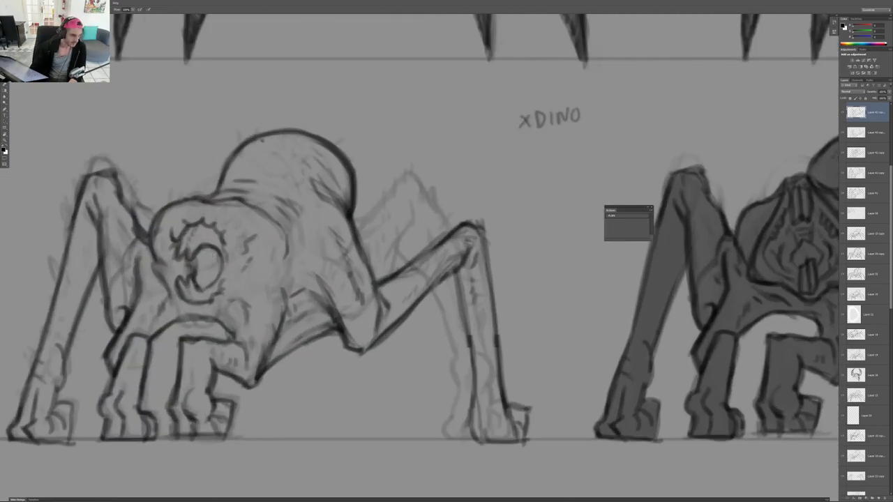
{"action": "scroll", "coordinate": [193, 254], "scroll_direction": "up", "scroll_amount": 2}
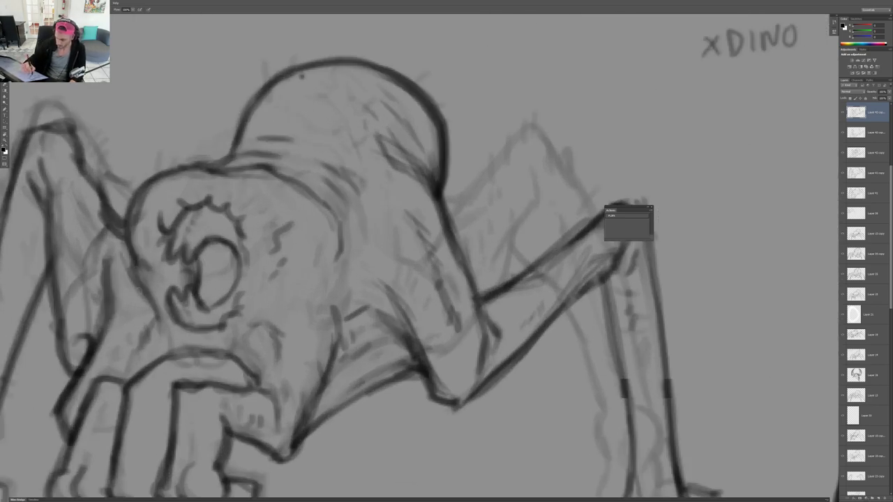
{"action": "scroll", "coordinate": [140, 279], "scroll_direction": "down", "scroll_amount": 3}
{"action": "scroll", "coordinate": [139, 279], "scroll_direction": "up", "scroll_amount": 3}
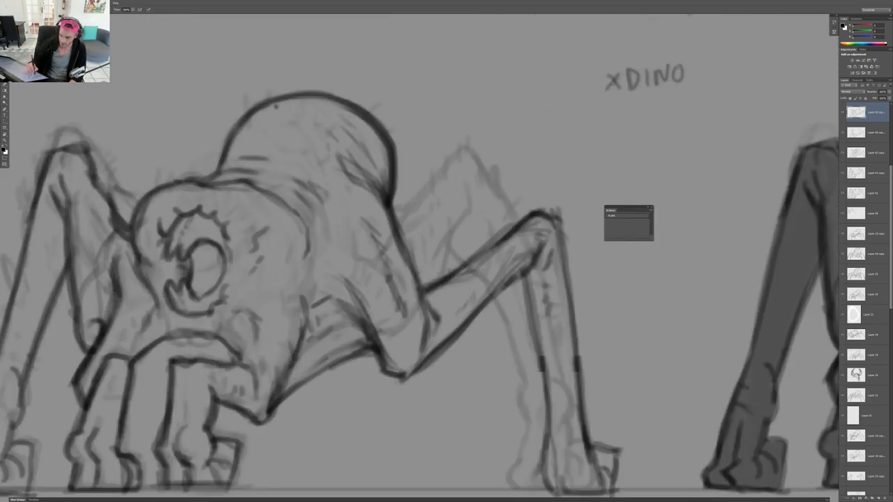
{"action": "scroll", "coordinate": [140, 279], "scroll_direction": "down", "scroll_amount": 3}
{"action": "scroll", "coordinate": [140, 279], "scroll_direction": "up", "scroll_amount": 4}
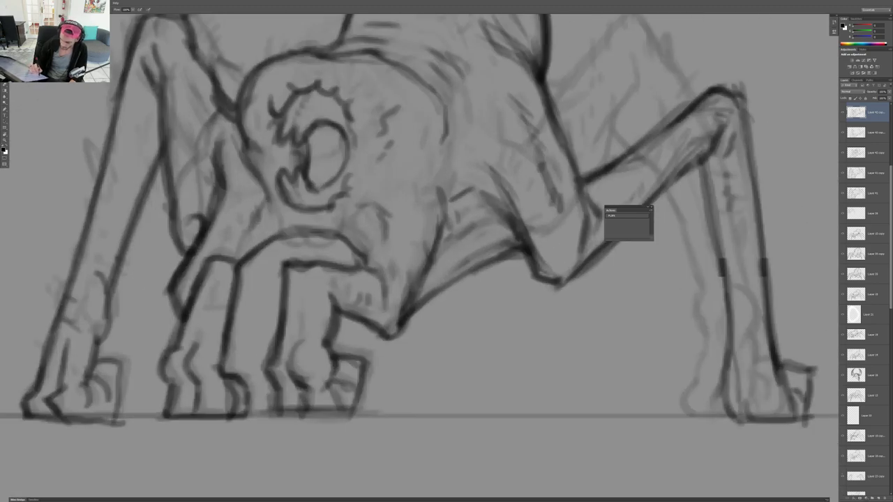
{"action": "scroll", "coordinate": [447, 251], "scroll_direction": "down", "scroll_amount": 3}
{"action": "scroll", "coordinate": [446, 251], "scroll_direction": "up", "scroll_amount": 4}
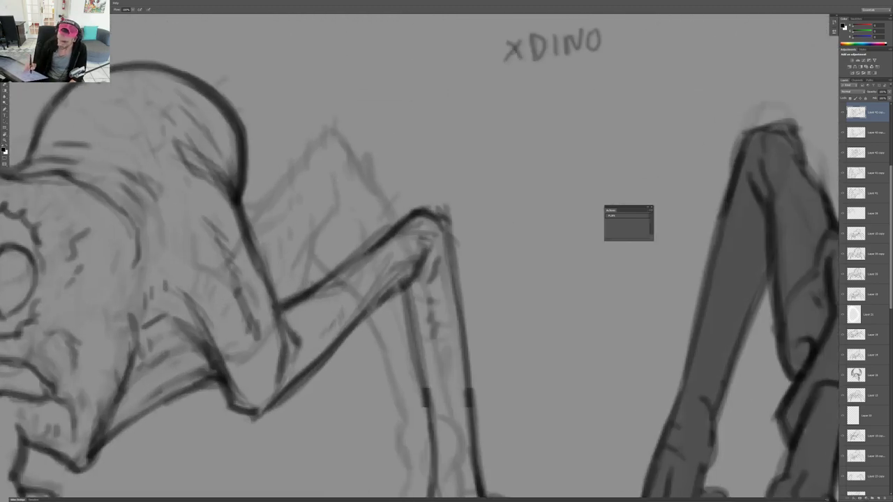